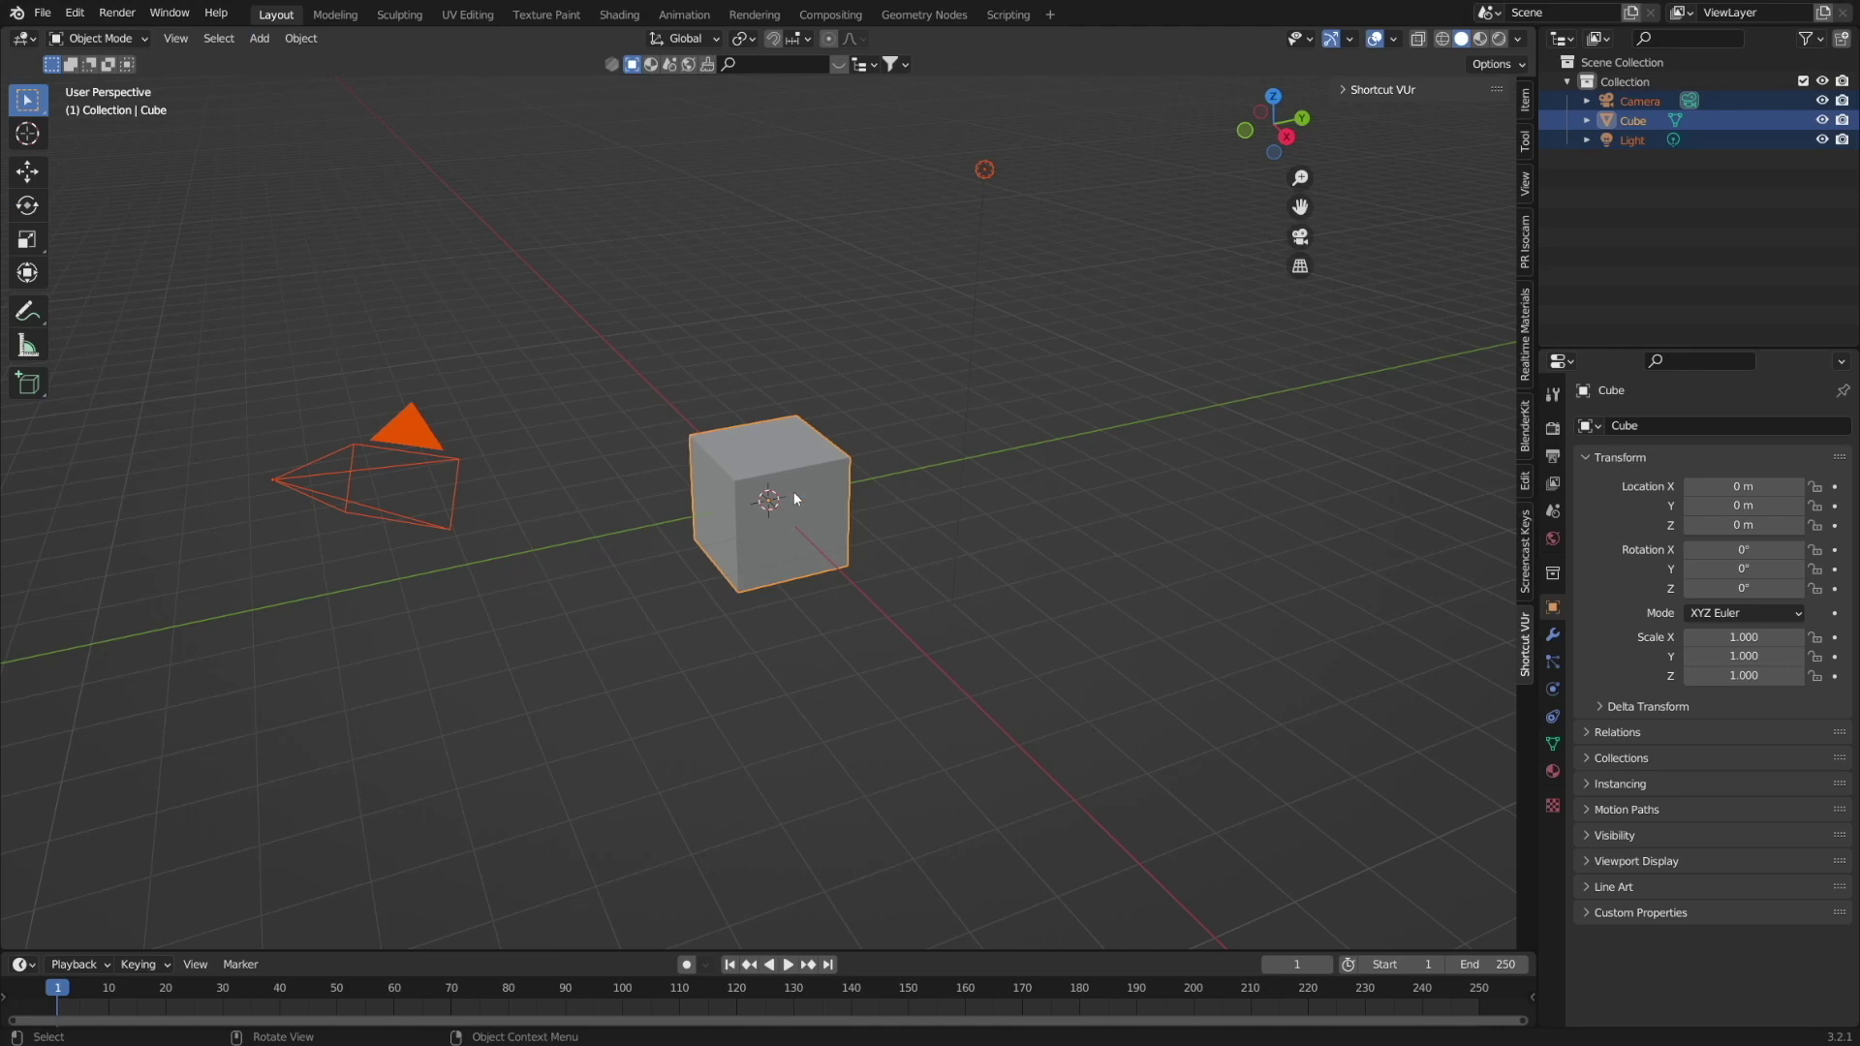
Delete all the default objects from the scene and add a plane at the origin.
key(Delete)
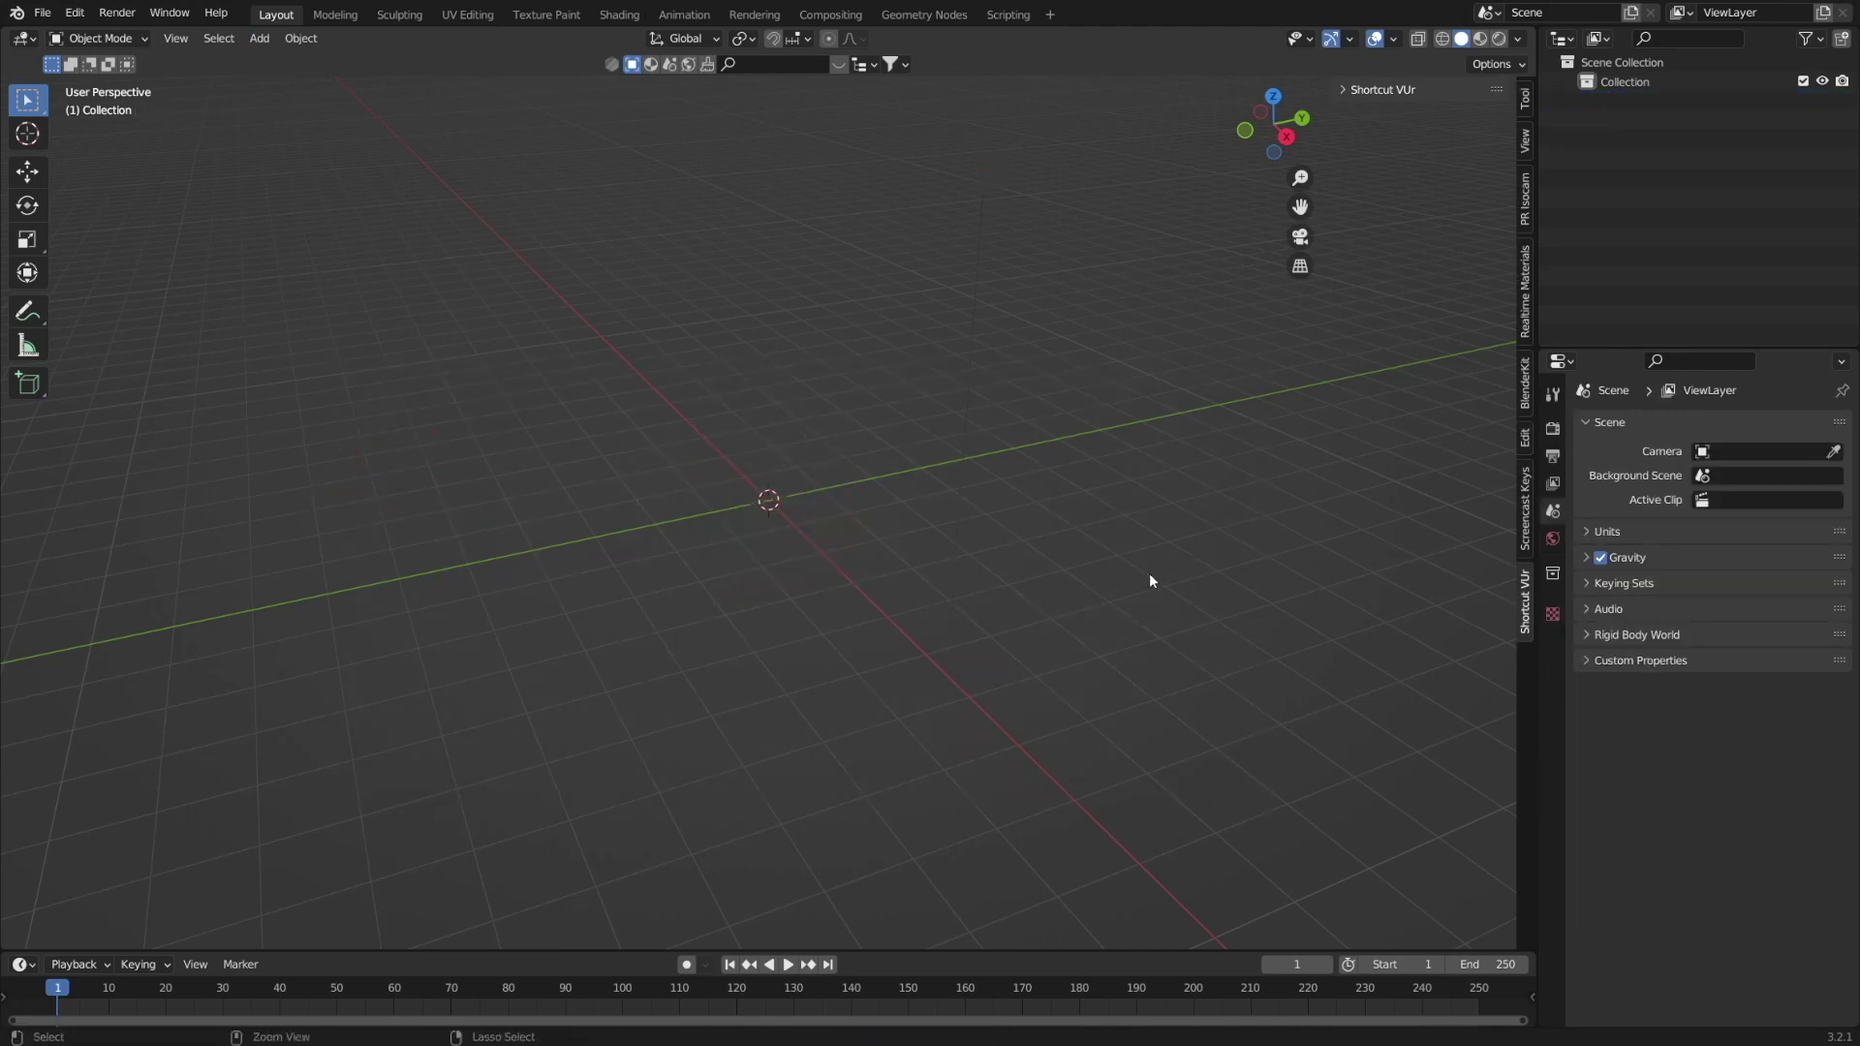
middle_drag(1150, 578, 839, 528)
key(shift+a)
click(1085, 215)
Scale the plane by 5 overall, and by a further 1.3 along Y.
text(s)
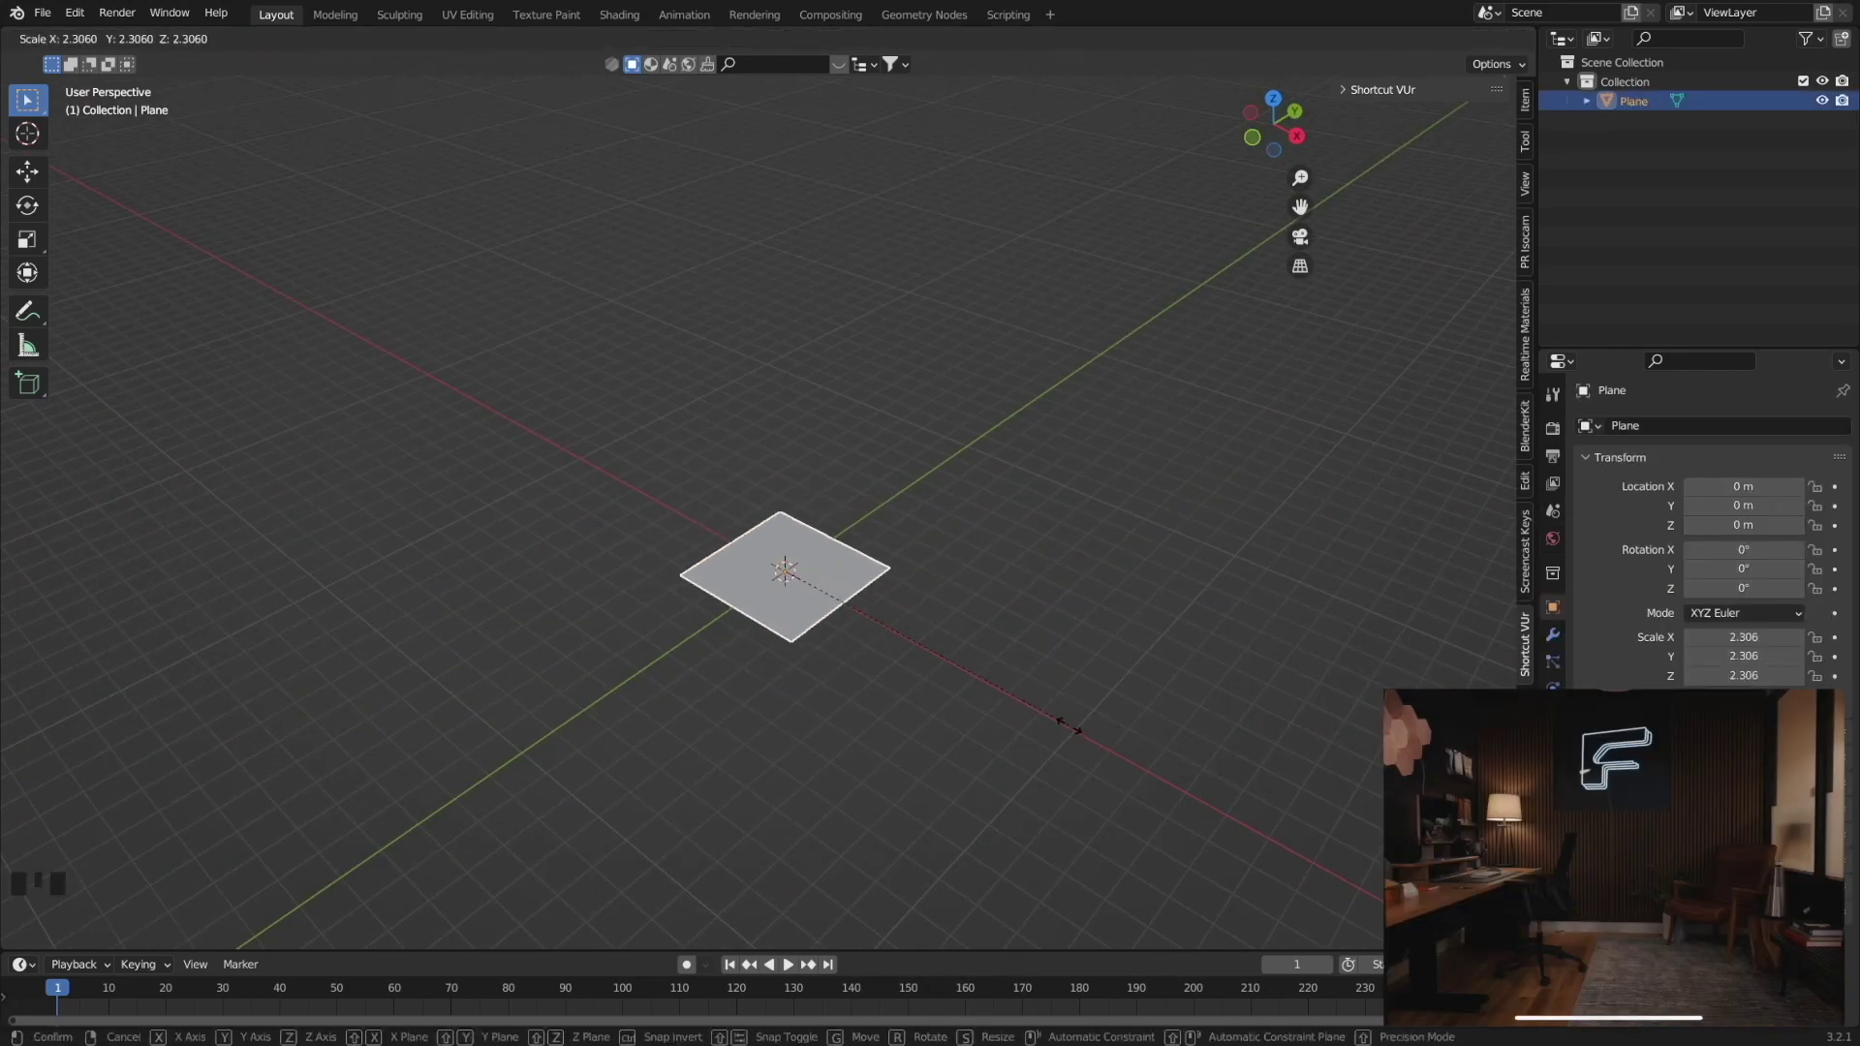
text(5)
key(Return)
middle_drag(992, 637, 990, 602)
text(sy)
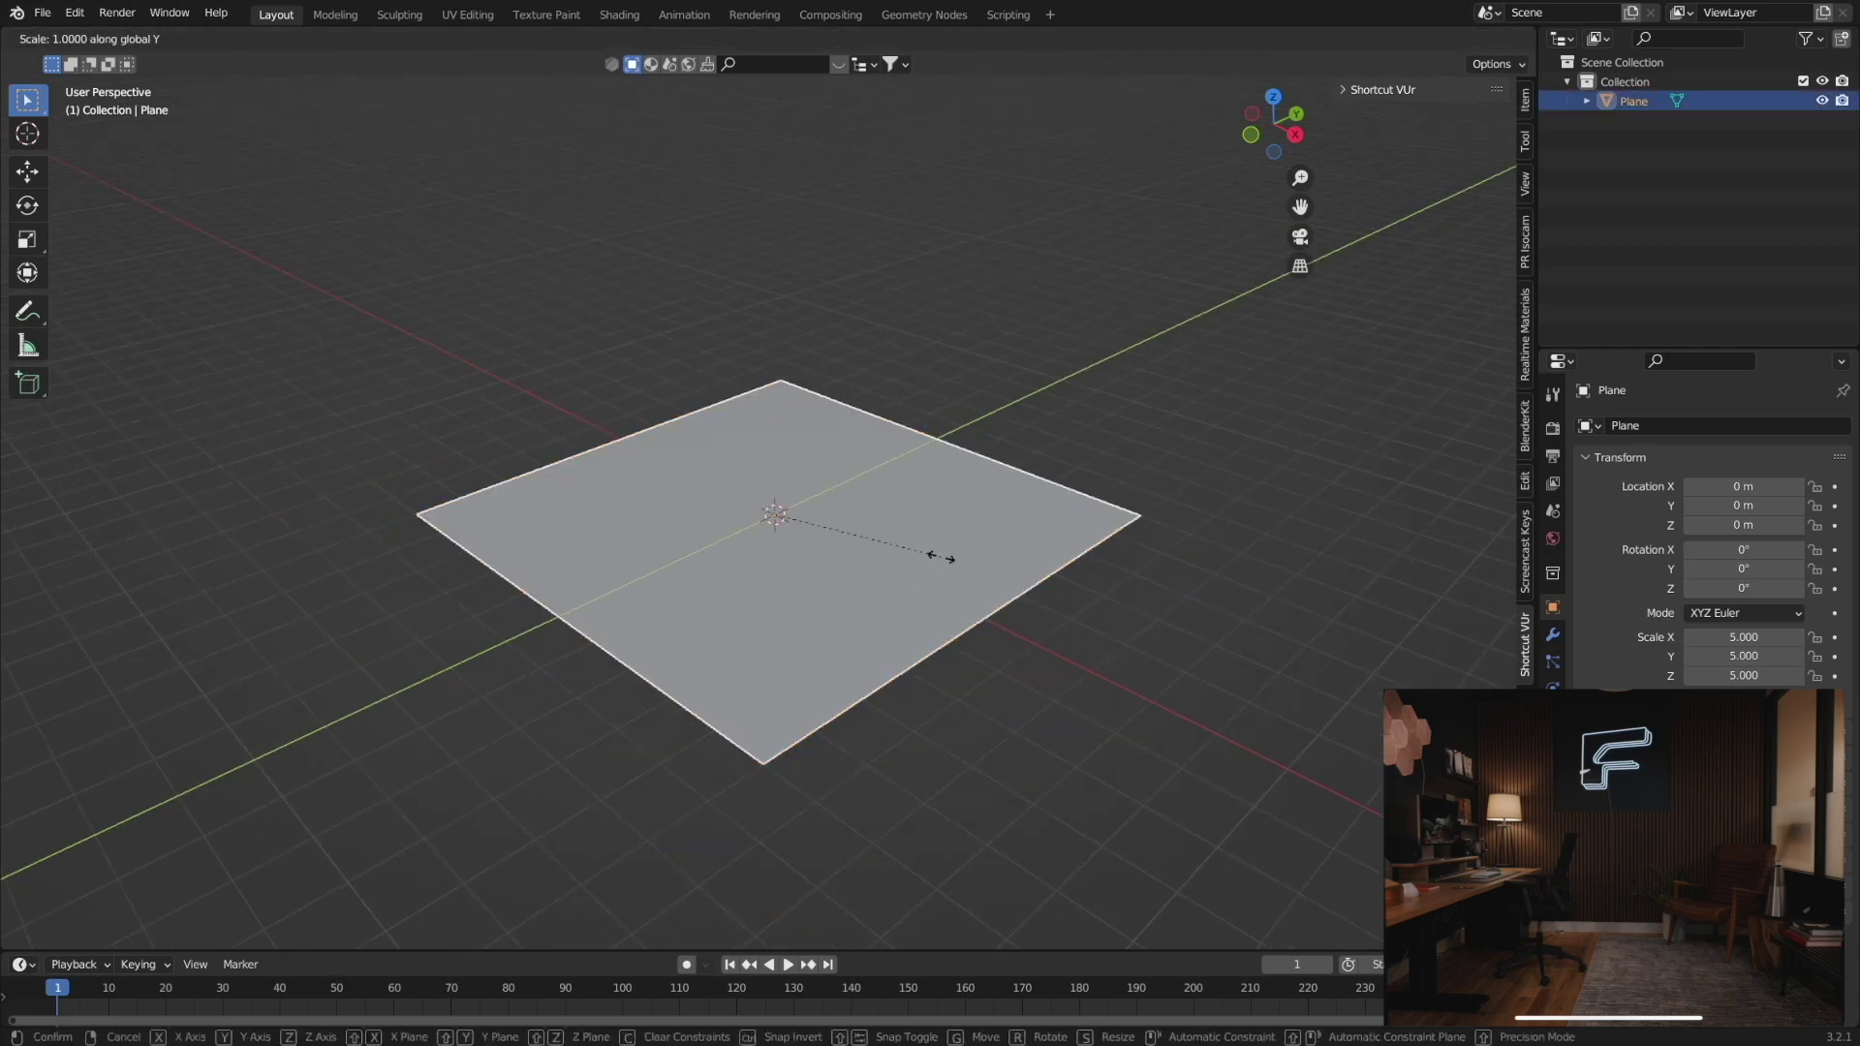
text(1.3)
key(Return)
Extrude the plane in Edit Mode into a thin floor slab and clear the selection.
middle_drag(876, 532, 1089, 682)
key(Tab)
key(e)
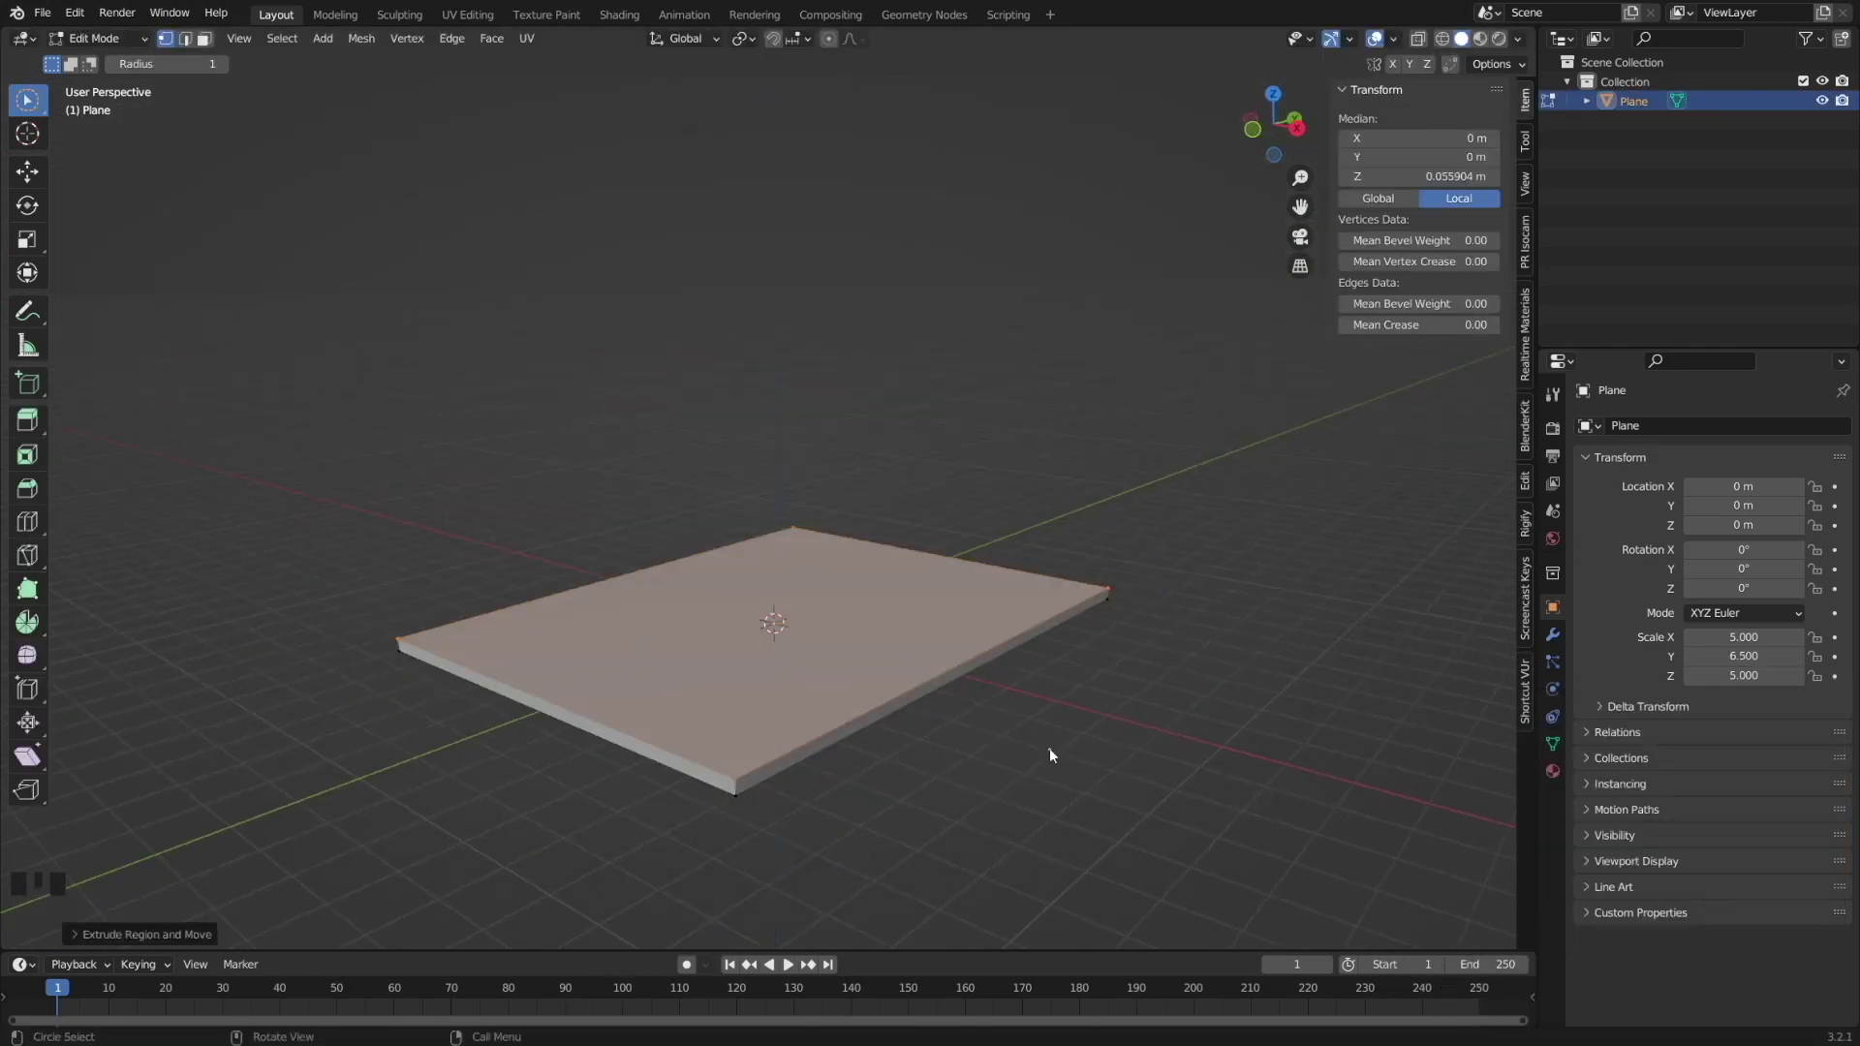
key(alt+a)
Cut edge loops into the slab and slide them close to the back edge and one long side edge.
middle_drag(1049, 756, 998, 707)
key(ctrl+r)
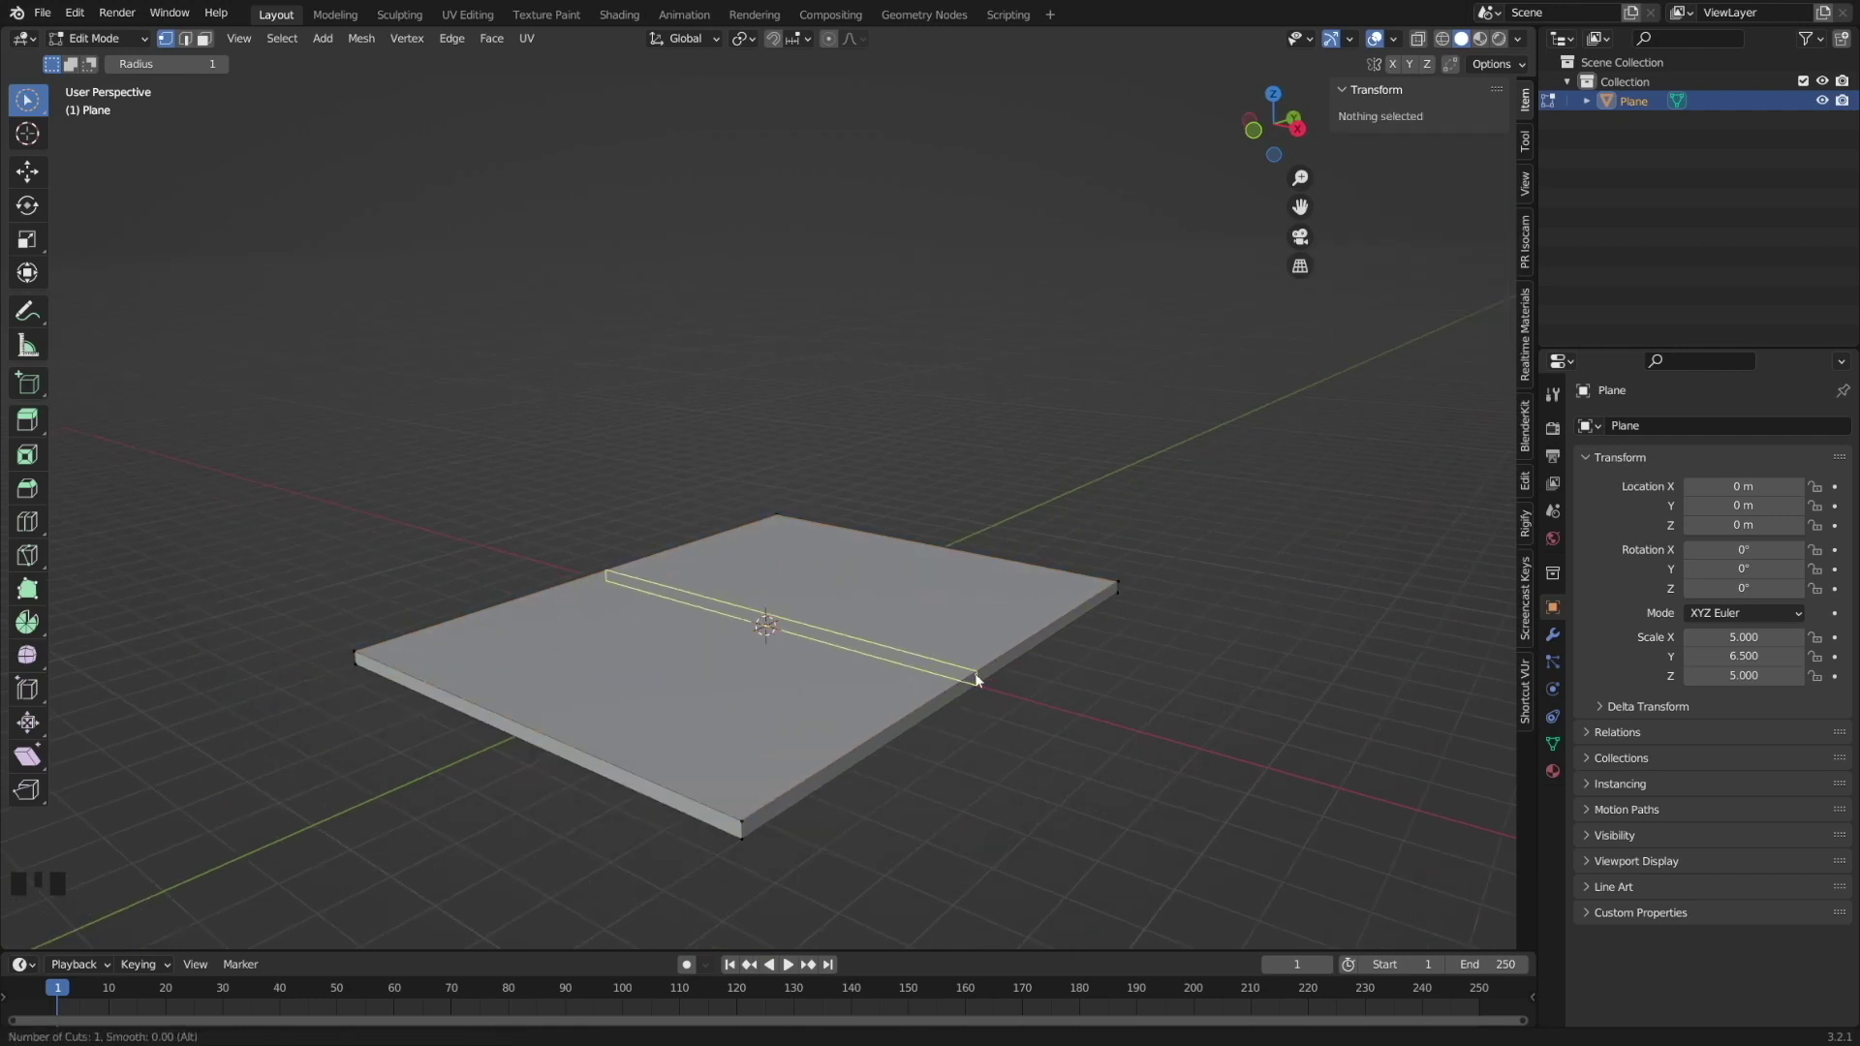
click(977, 681)
middle_drag(1130, 540, 881, 721)
key(g)
key(g)
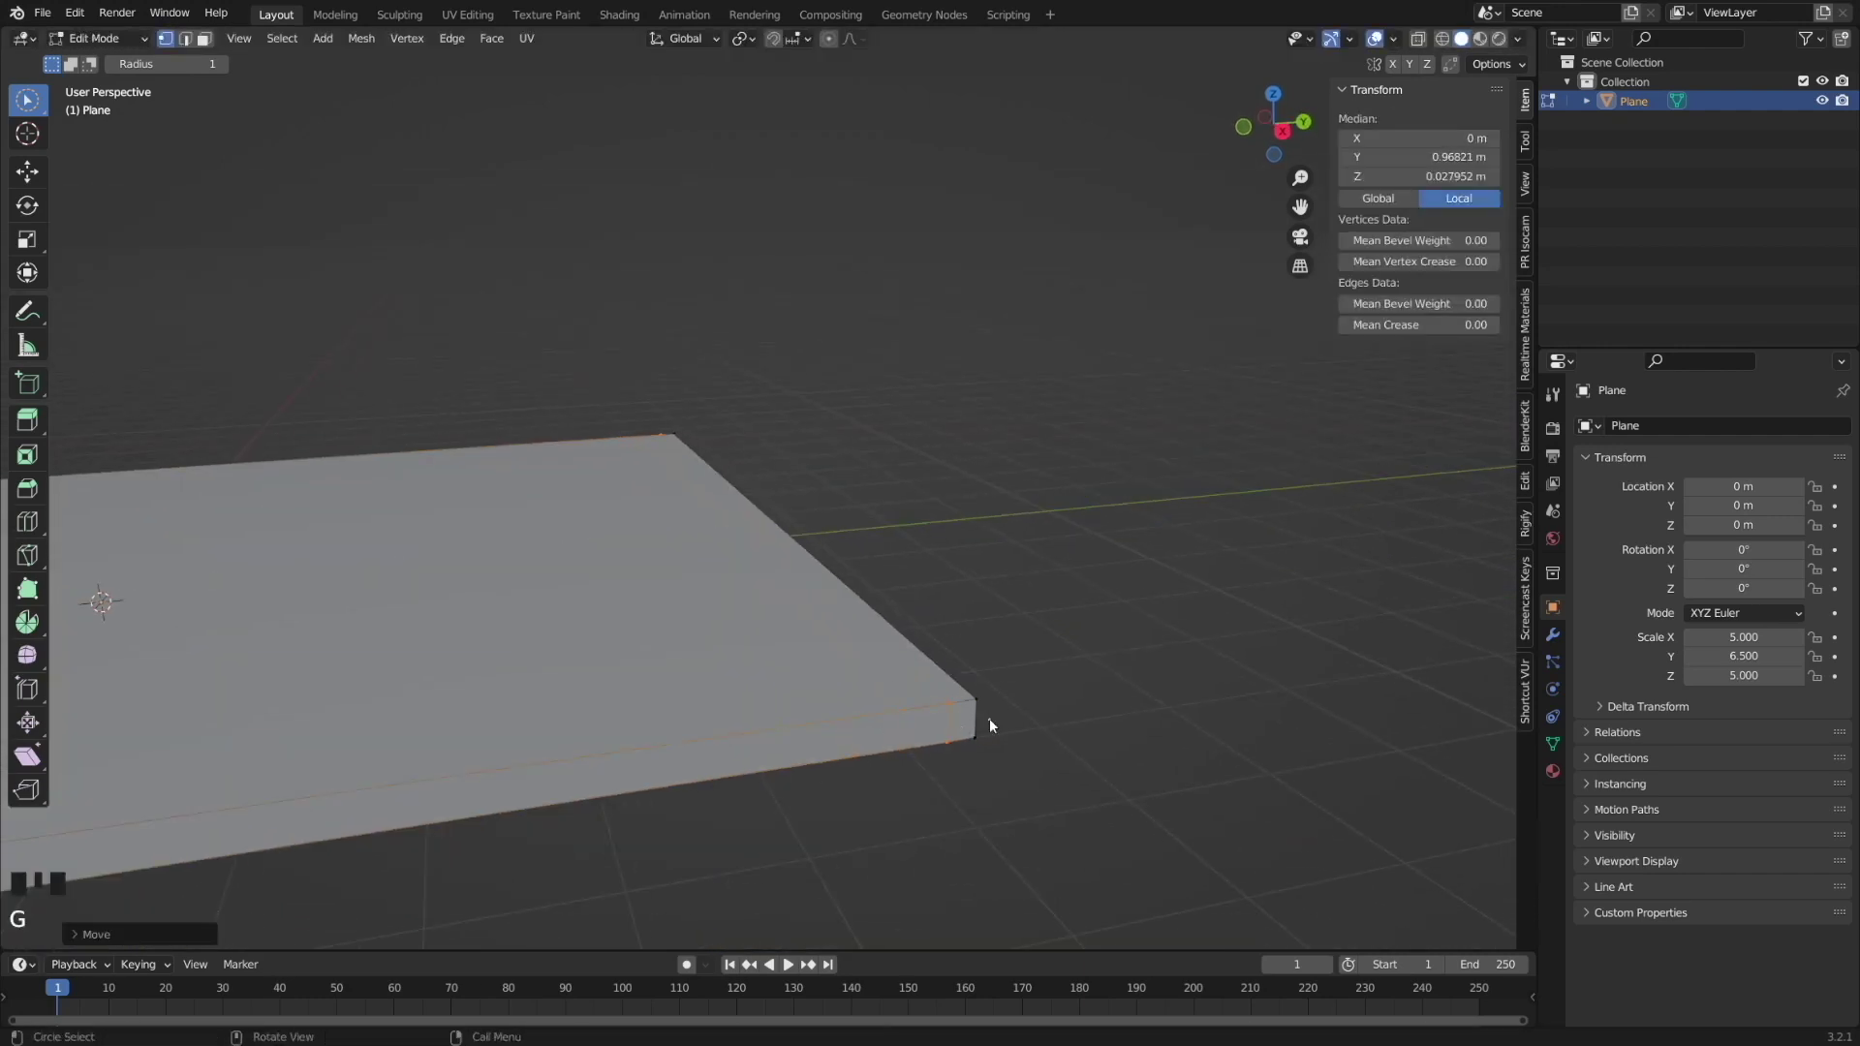
click(991, 674)
key(r)
click(1072, 366)
Extrude the narrow edge strips of the slab upward along Z to form two adjoining room walls.
middle_drag(1073, 366, 537, 740)
click(536, 740)
key(e)
key(z)
click(890, 514)
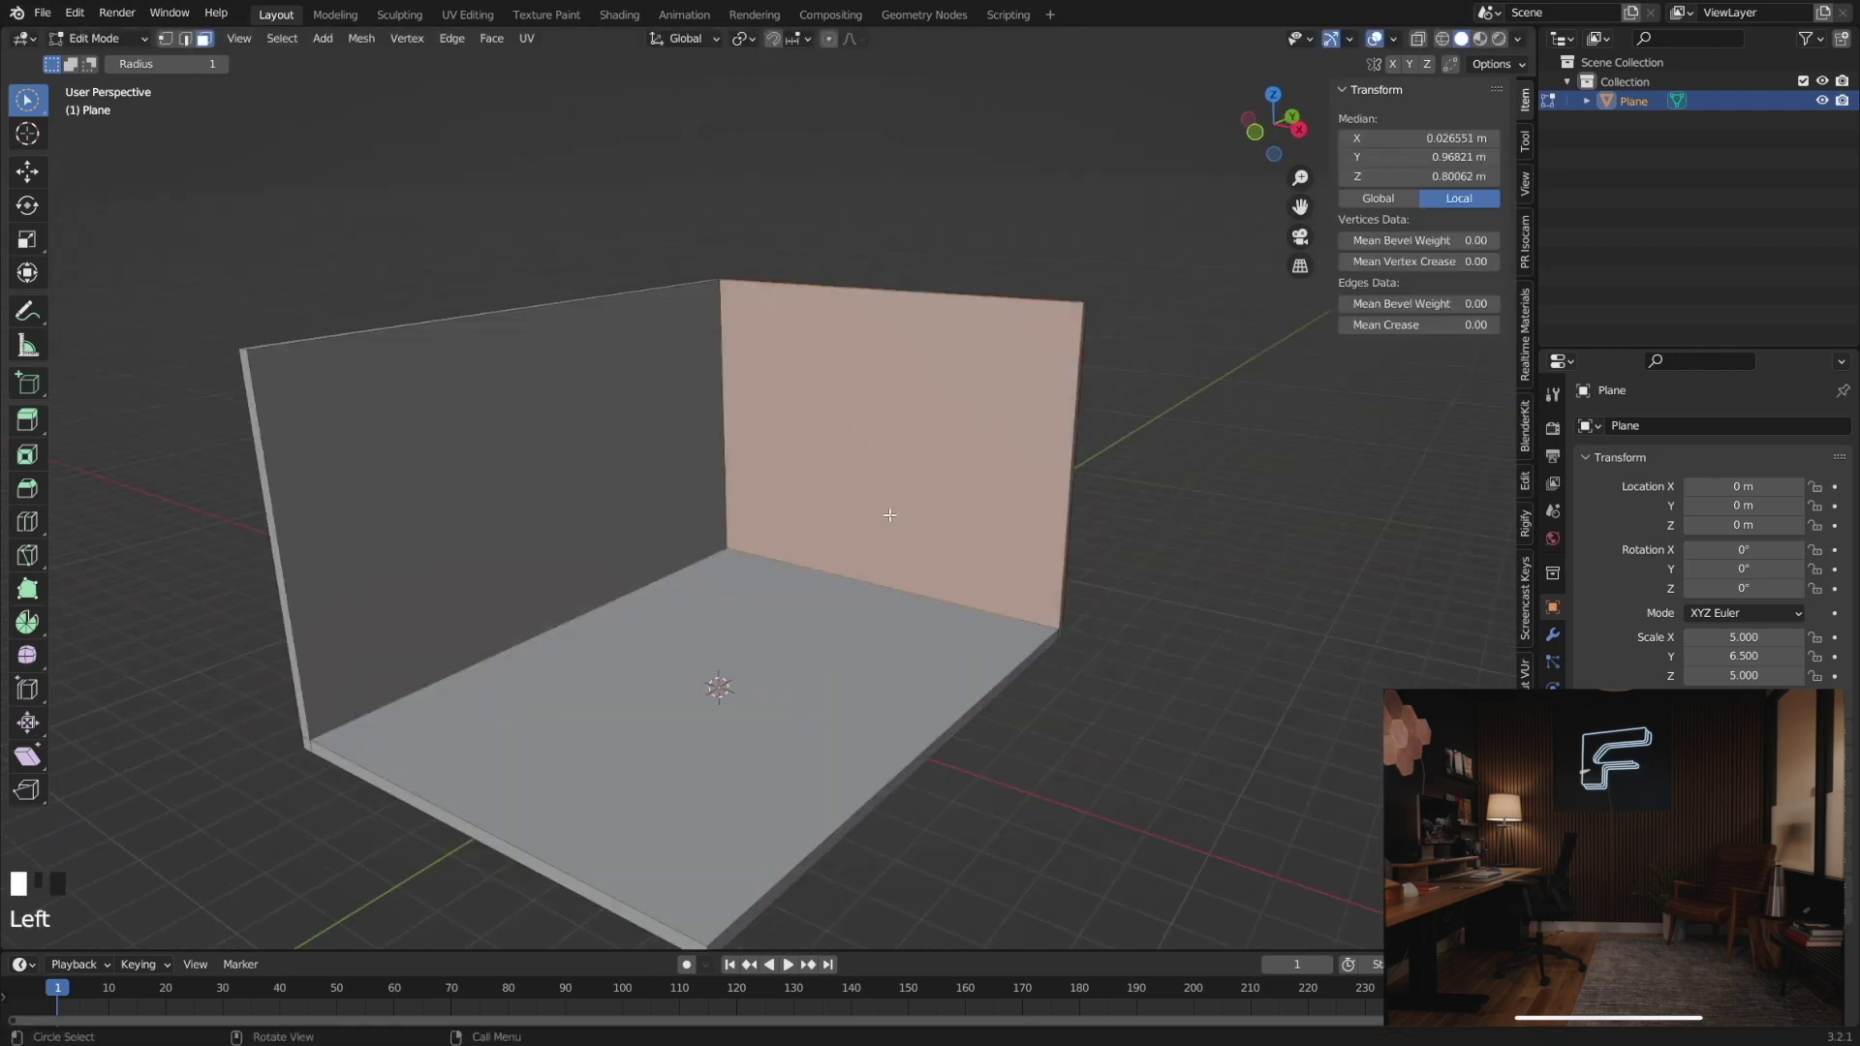
Return to Object Mode, add a new plane and rotate it 90° about X.
key(Tab)
key(shift+a)
key(shift+a)
click(785, 548)
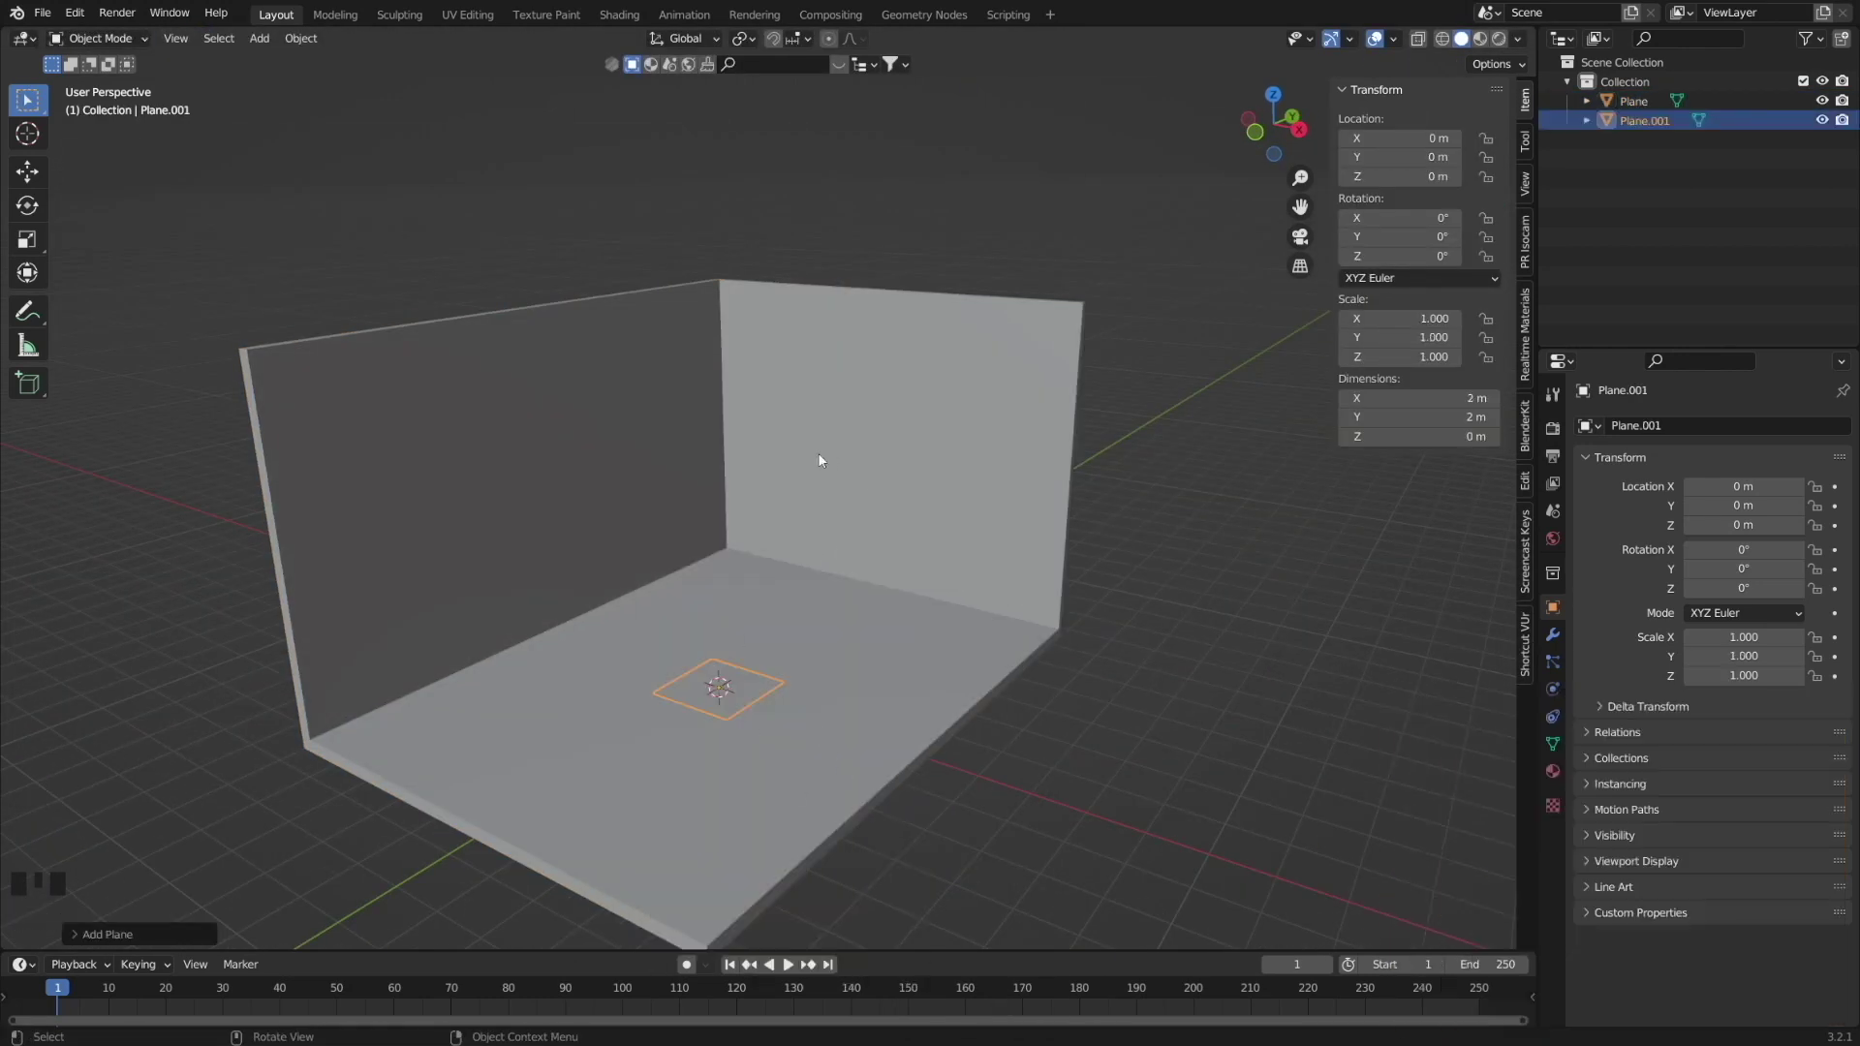
text(90)
key(Return)
Move the upright plane to about 6.65 m along Y near the back wall and raise it to about 3.49 m.
middle_drag(969, 494, 746, 543)
key(g)
key(y)
click(746, 542)
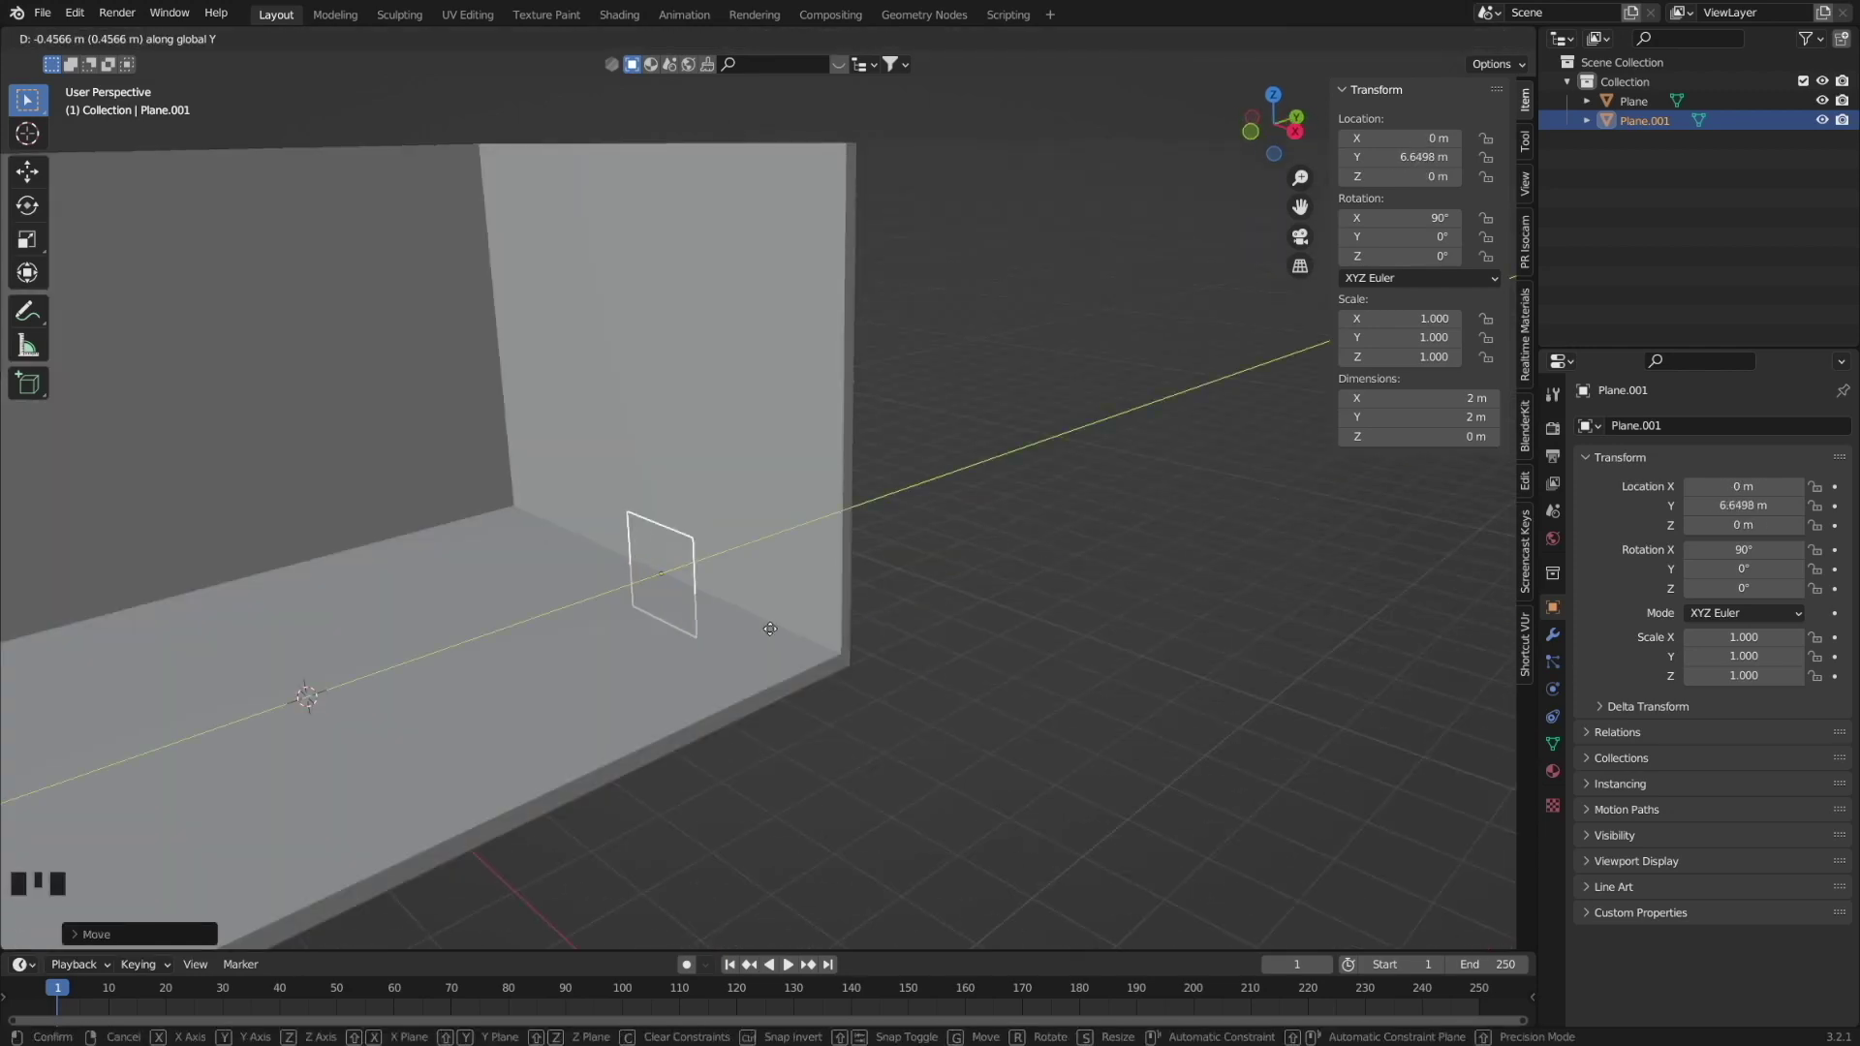
key(g)
key(z)
click(746, 443)
Scale the plane into a wall-height slat about 0.13 m wide and 7.62 m tall, and extrude it about 0.05 m thick.
key(s)
key(x)
key(s)
key(x)
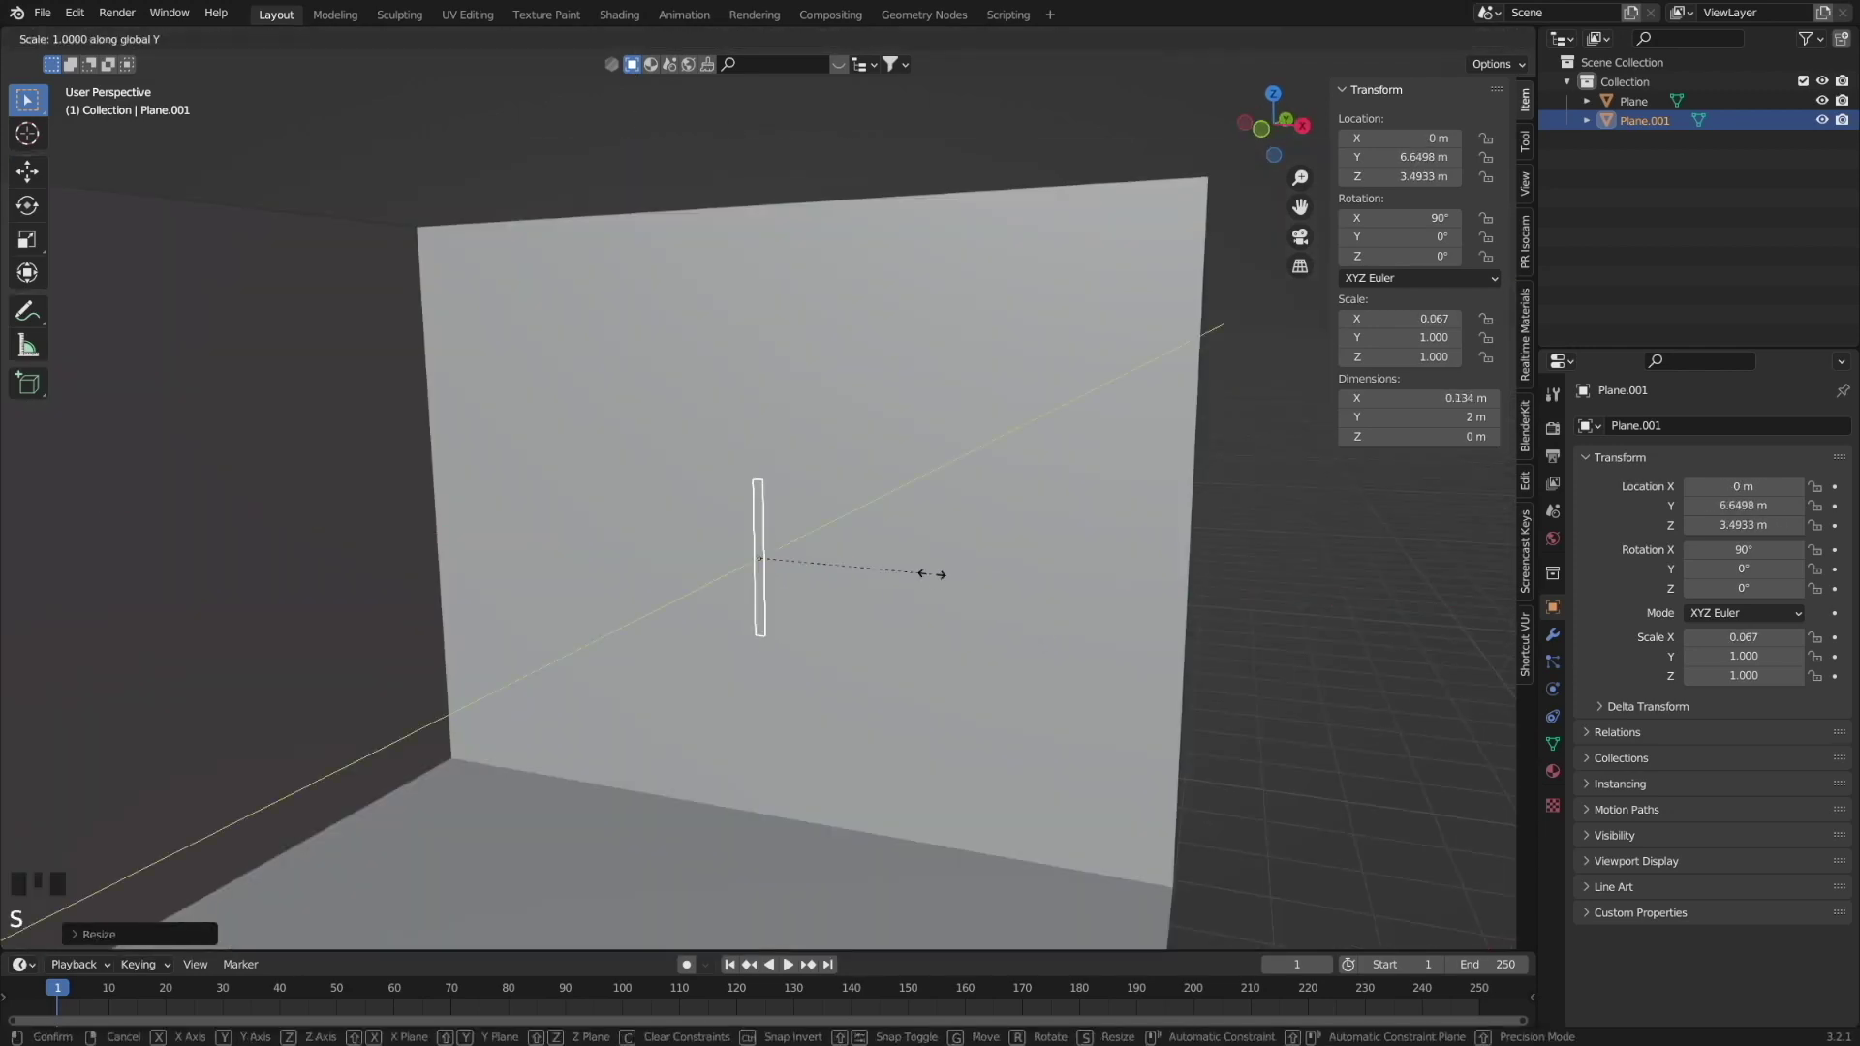
click(1395, 591)
key(Tab)
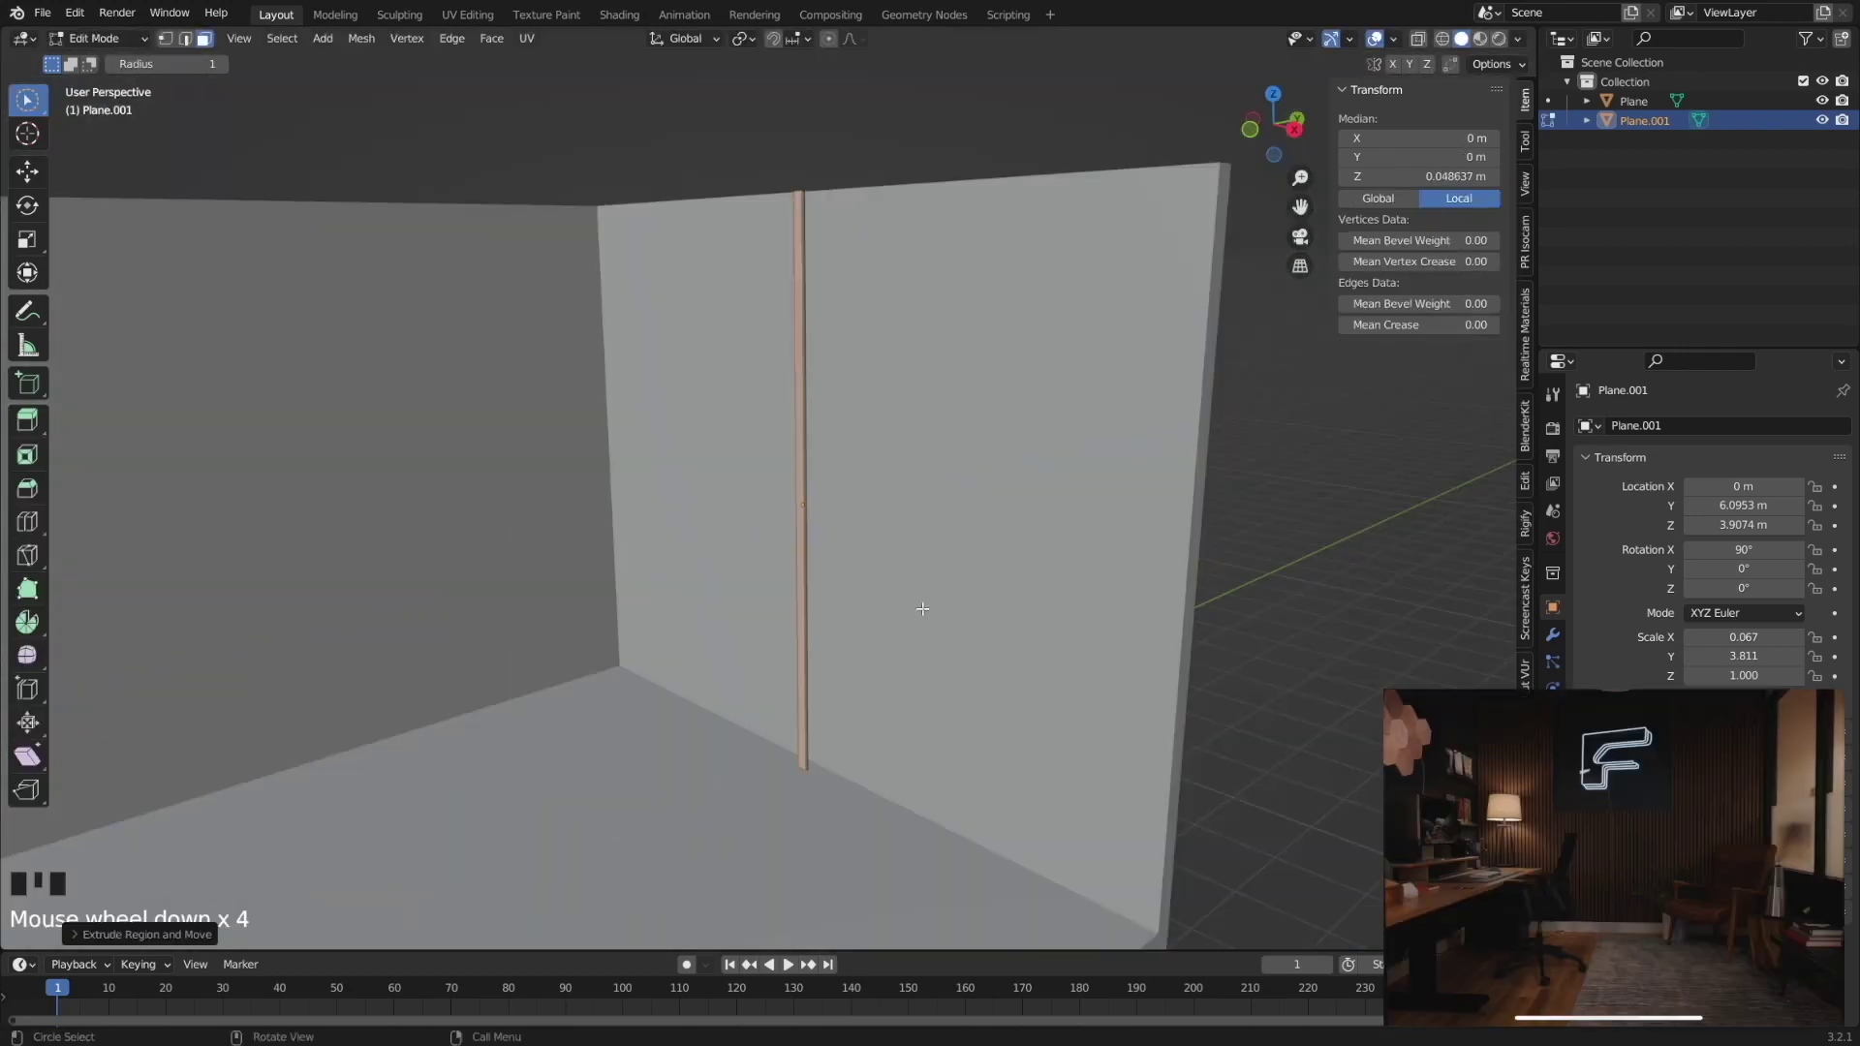
Move the slat to the corner where the walls meet, at about X -4.65 m, and add an Array modifier with count 20 and X factor 1.2.
scroll(922, 610, up, 2)
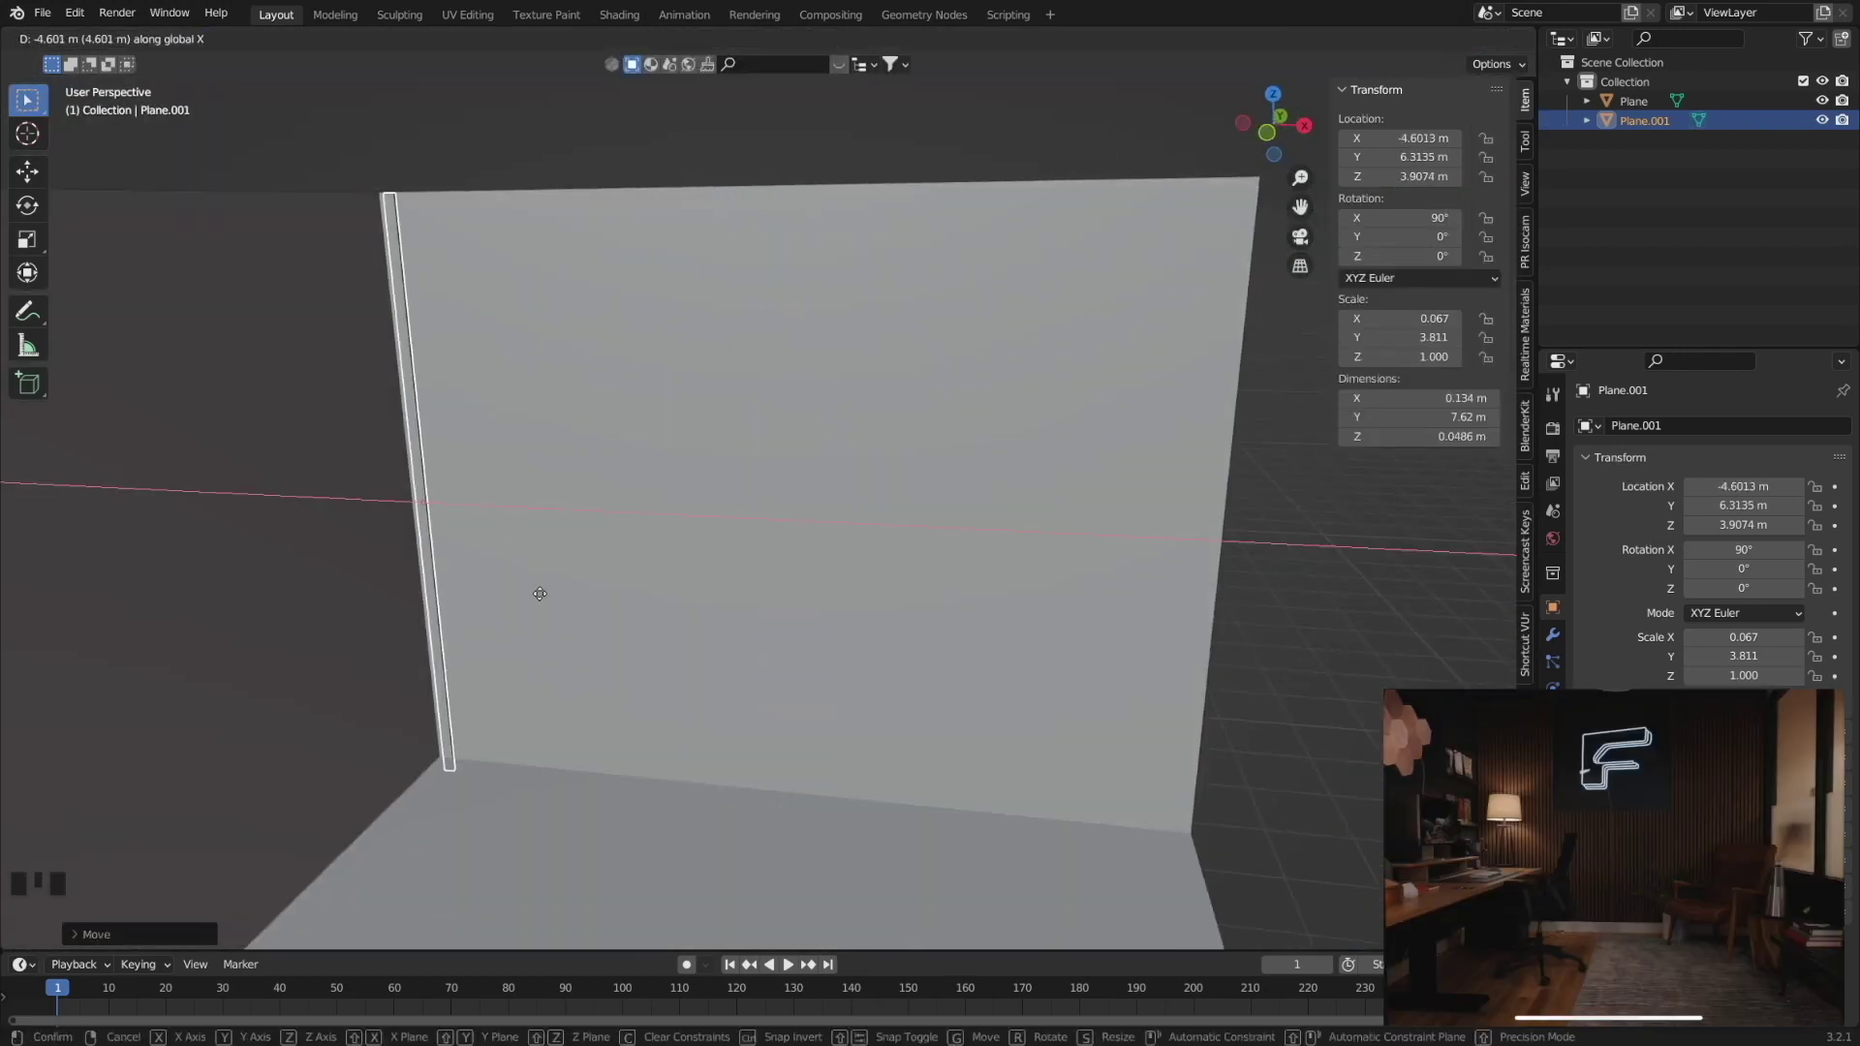
scroll(698, 527, down, 2)
scroll(731, 714, up, 2)
click(1553, 636)
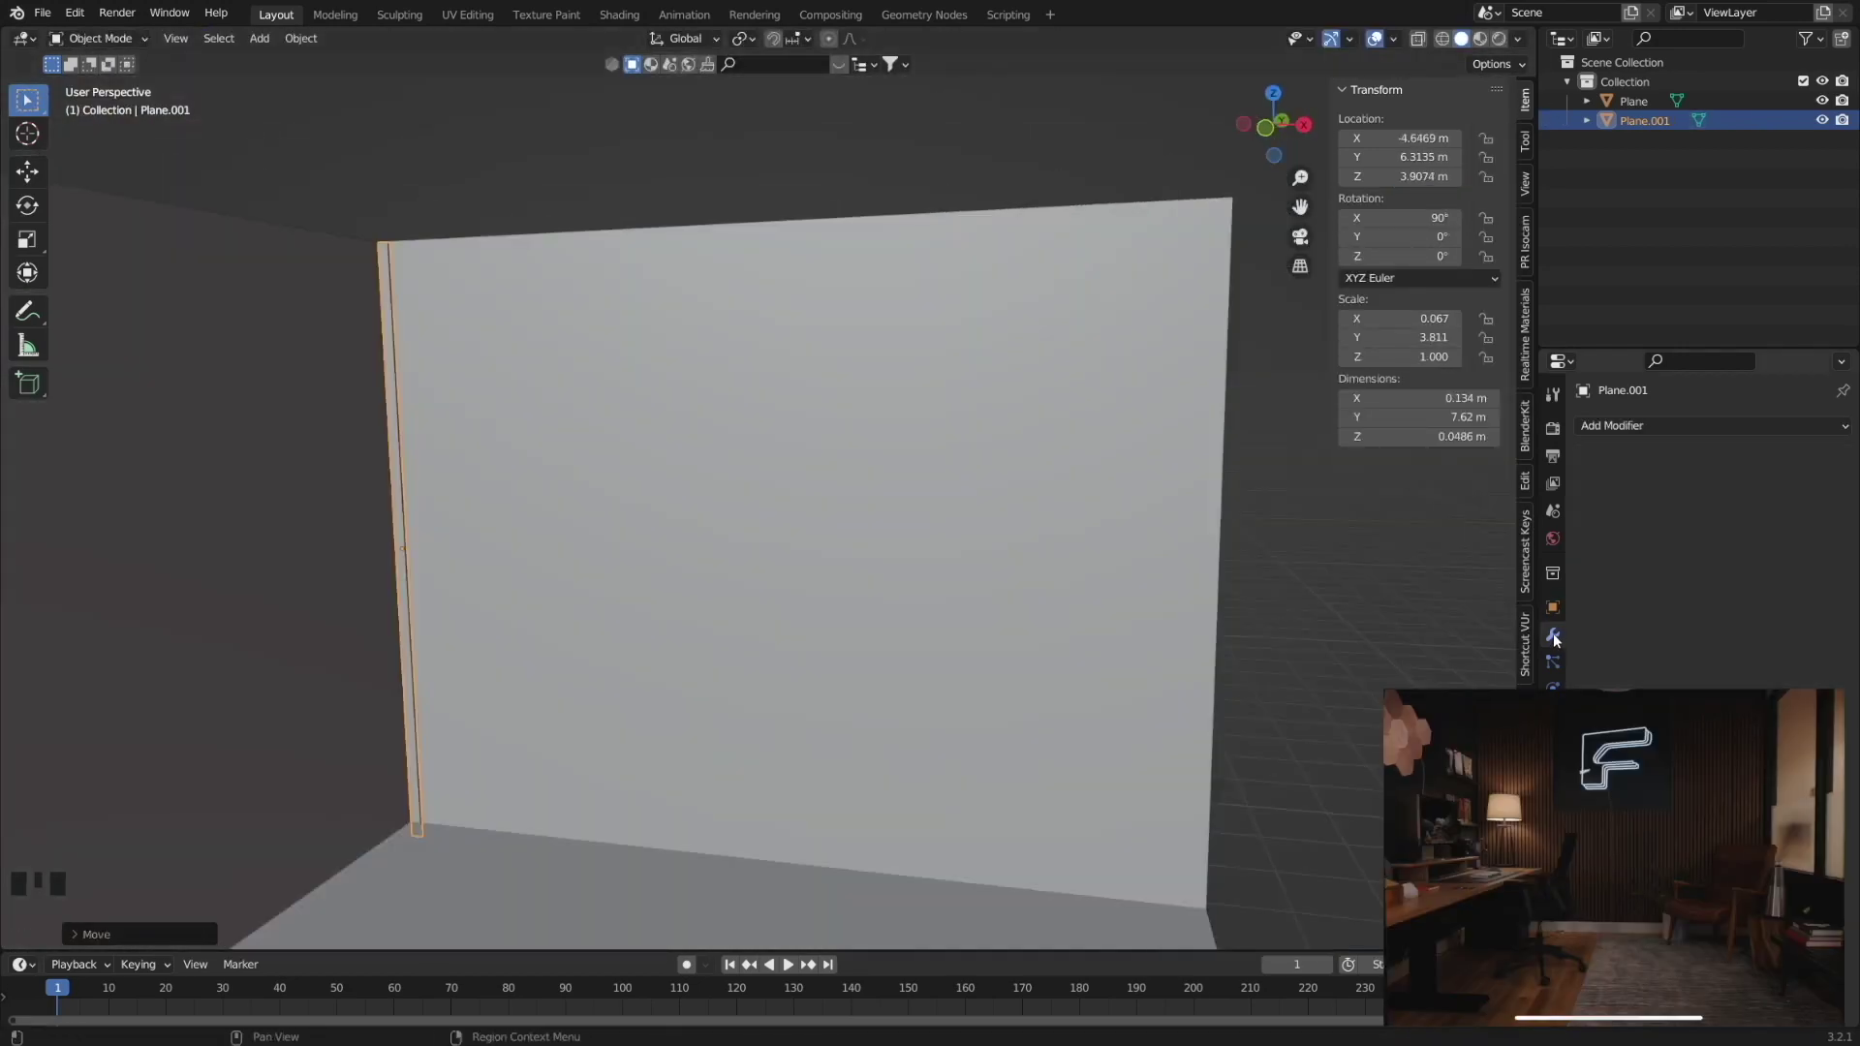
click(1647, 425)
click(1433, 463)
drag(1817, 518, 1841, 518)
Duplicate the slat array beside the first along the back wall and shorten the copy to cover only the wall's lower part.
middle_drag(678, 485, 614, 532)
scroll(614, 534, up, 4)
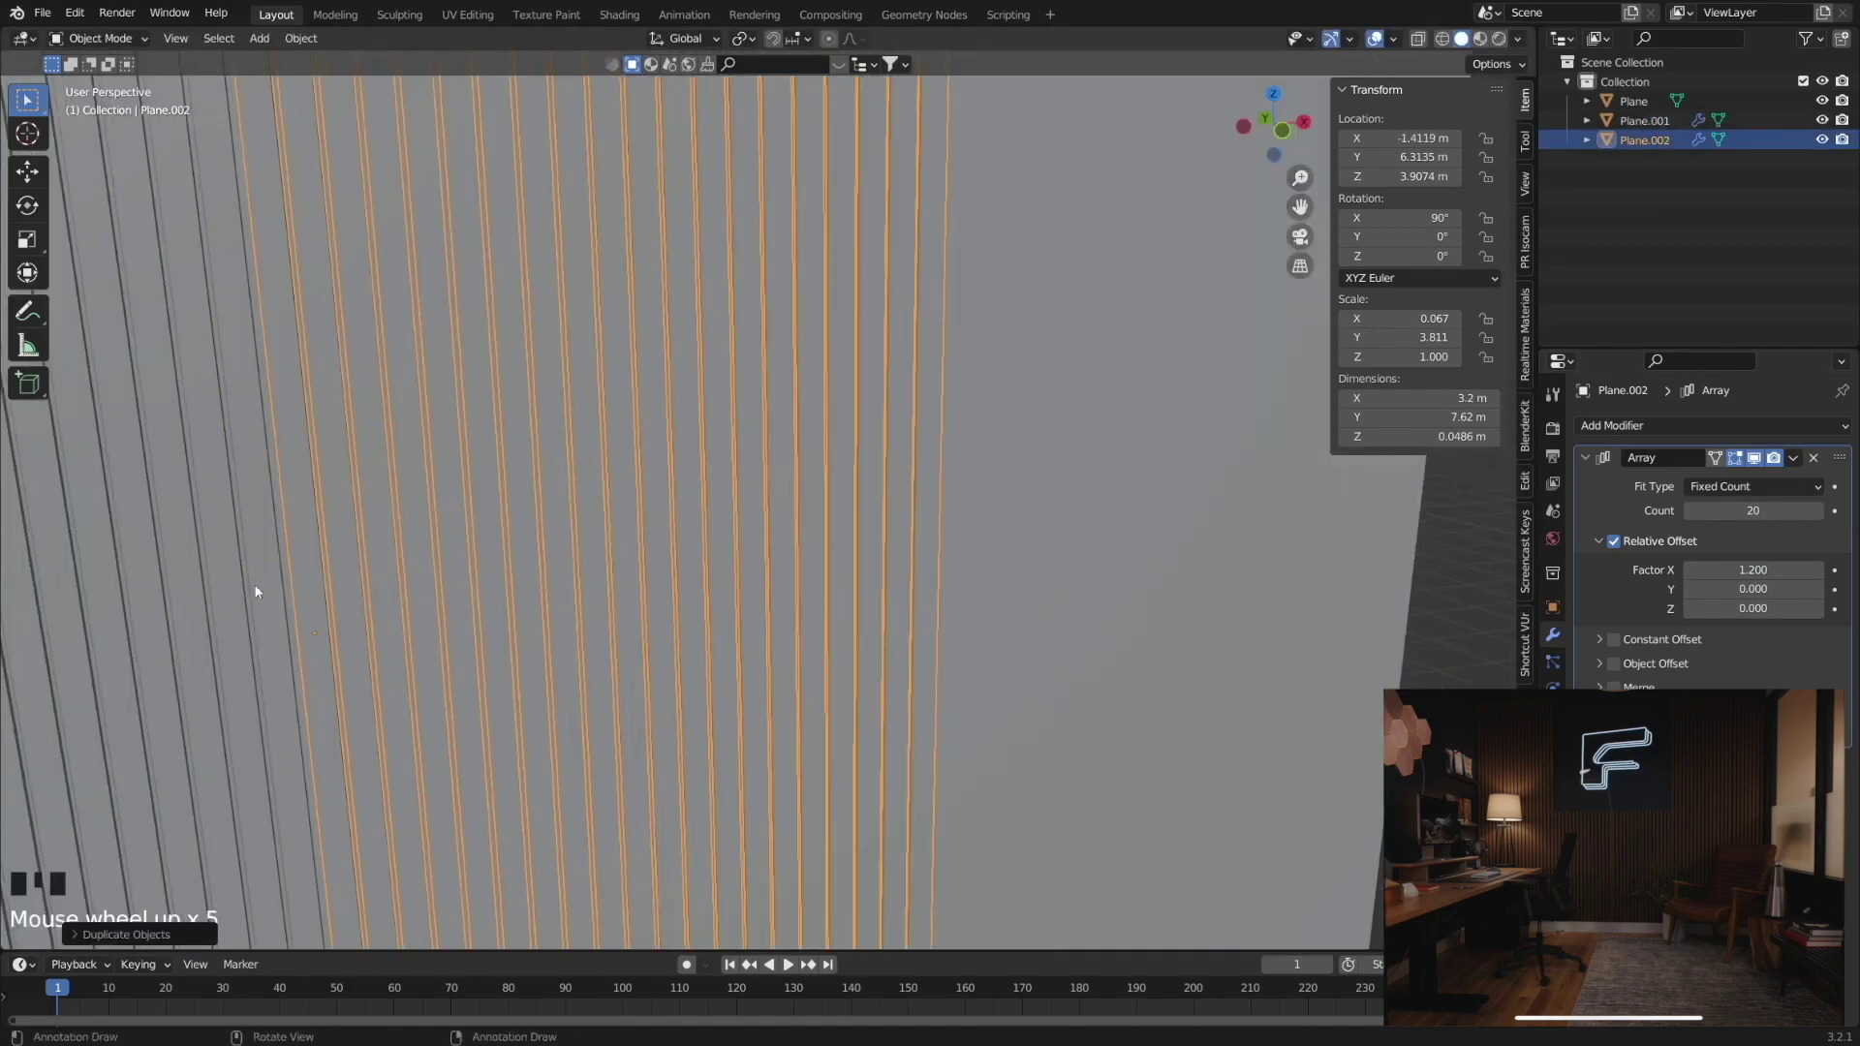
key(shift+d)
scroll(921, 539, down, 4)
key(s)
click(921, 539)
middle_drag(921, 540, 607, 465)
Duplicate the full-height slat array to the far part of the back wall, at about X 1.83 m, and save the file.
click(606, 465)
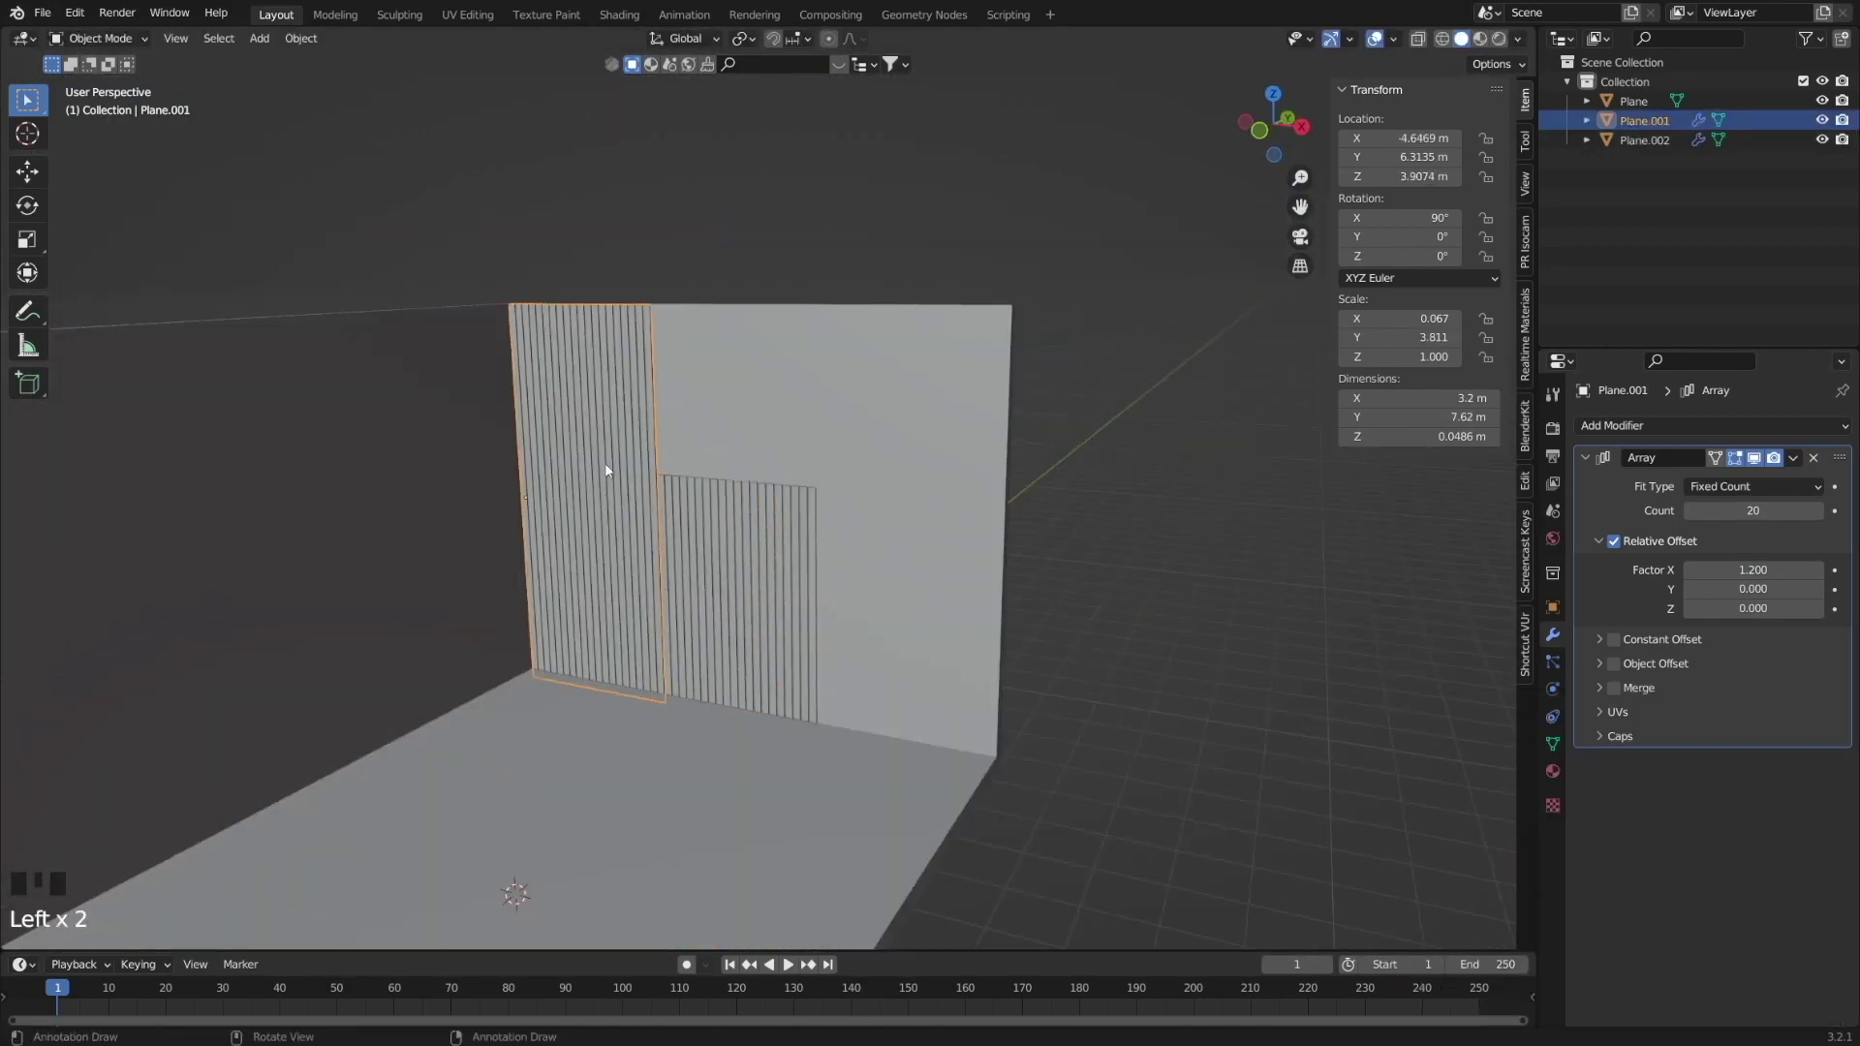
key(shift+d)
click(1030, 509)
scroll(793, 525, down, 3)
key(ctrl+s)
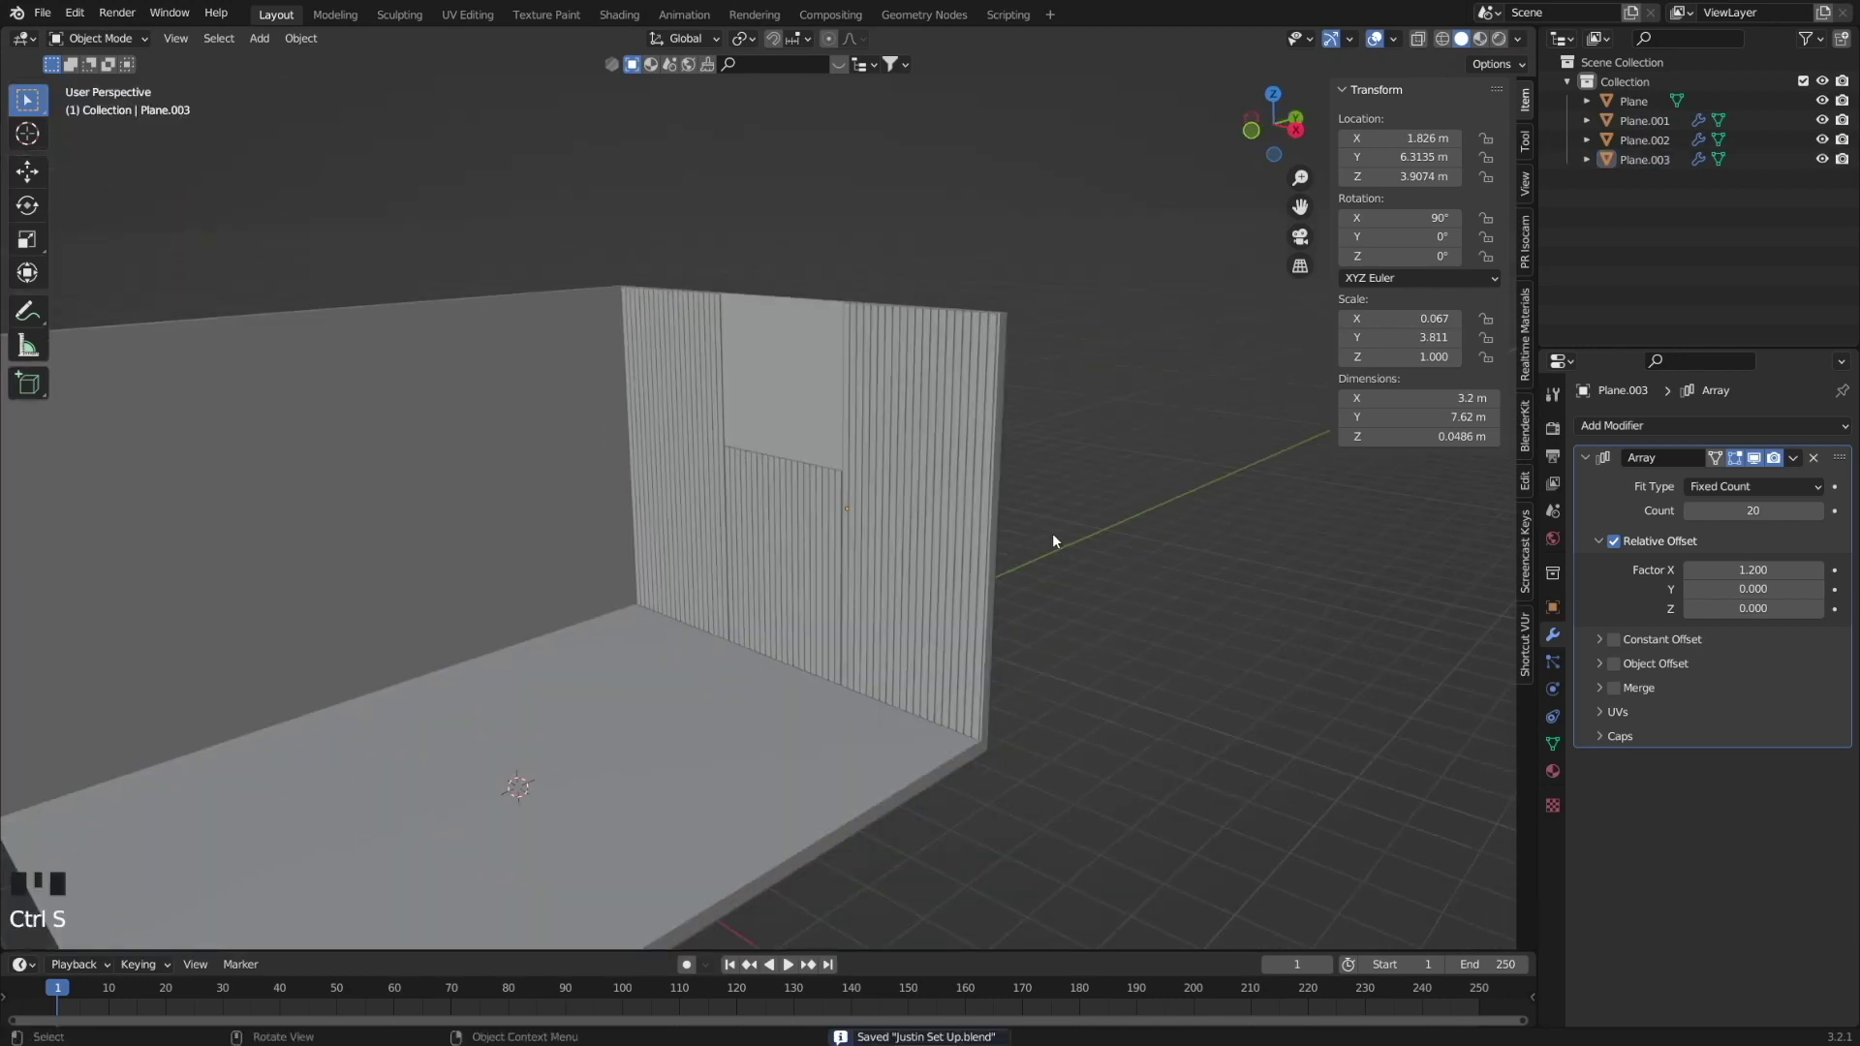
Add a plane for the desktop, scale it along X and Y, and position it against the long wall from the top view.
scroll(1052, 533, down, 2)
key(shift+a)
click(620, 775)
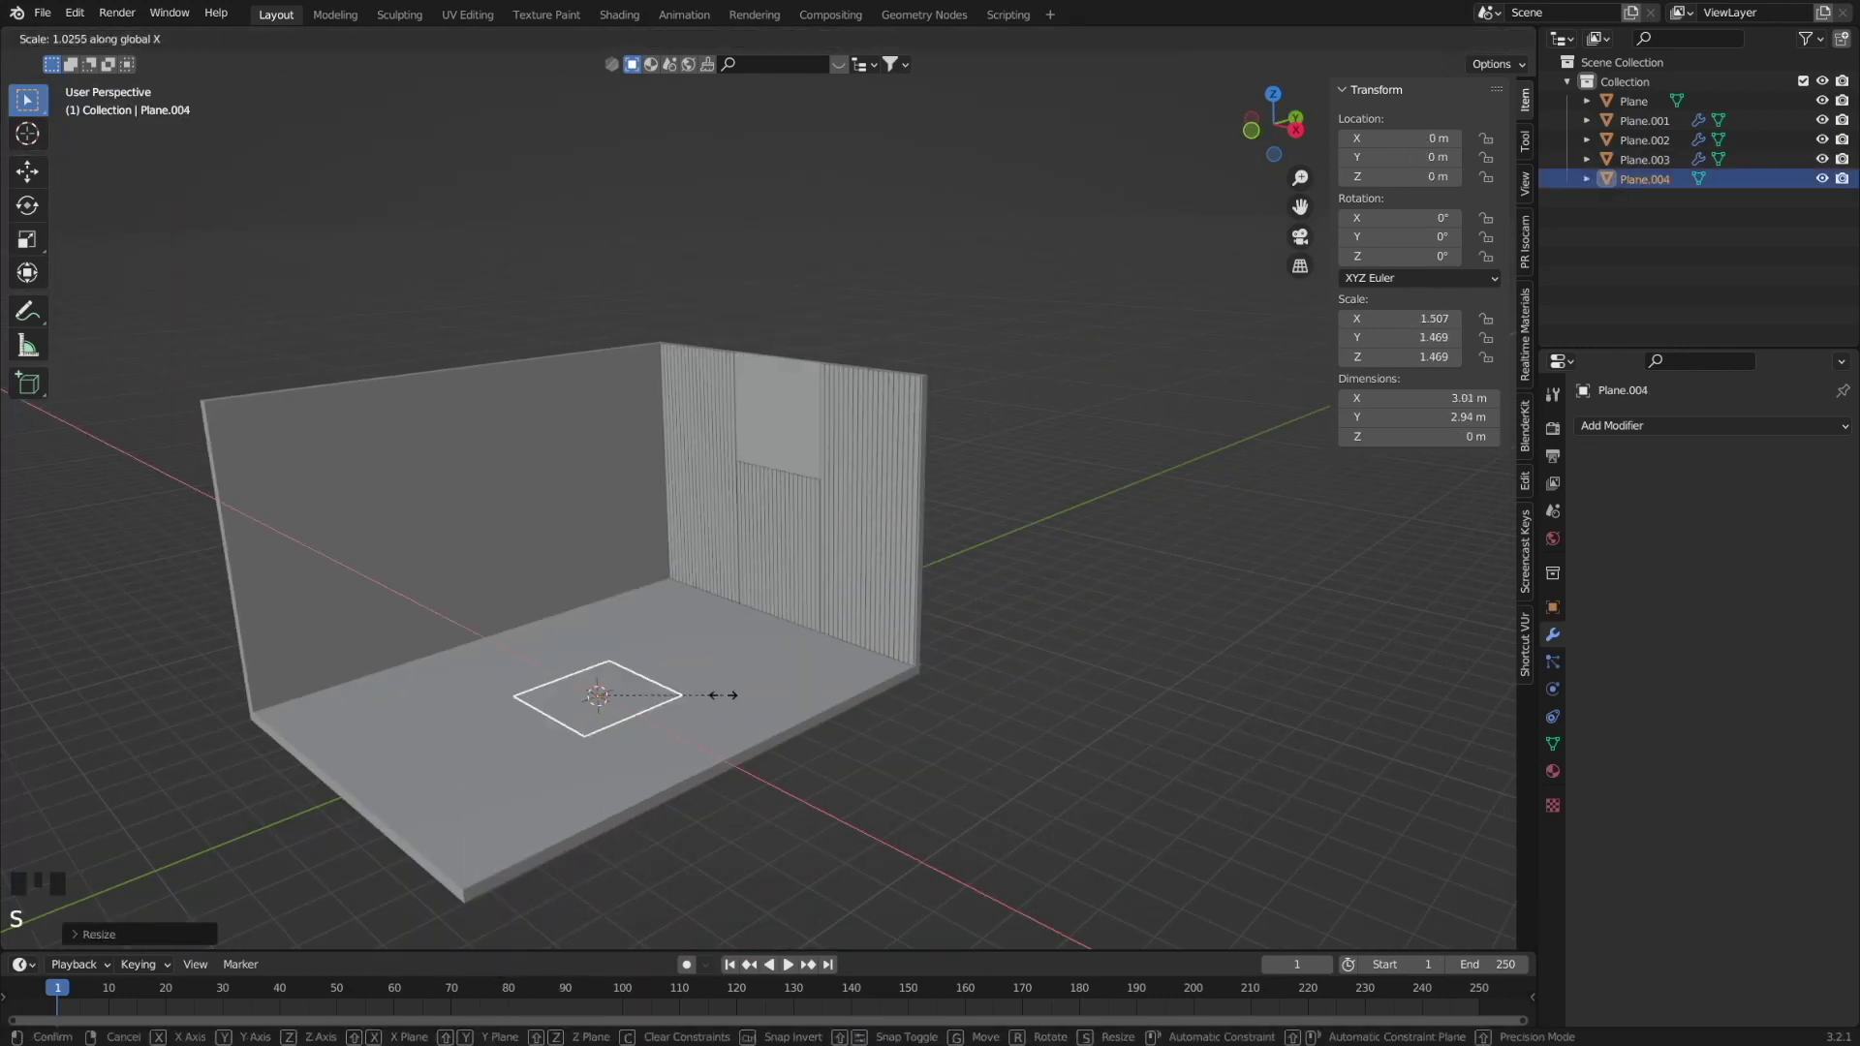
key(y)
click(789, 637)
key(KP_7)
shift+middle_drag(788, 638, 804, 612)
Extrude the desktop plane in Edit Mode to give it thickness.
middle_drag(781, 500, 668, 484)
scroll(730, 565, down, 2)
key(Tab)
key(e)
key(Tab)
Duplicate the desktop in the side view and move the copy along Y to sit end to end with the original.
key(KP_3)
key(shift+d)
key(y)
click(542, 523)
Add a cube and scale it down to the thickness of a desk leg beneath the desktop.
middle_drag(543, 523, 730, 612)
scroll(899, 701, down, 2)
key(shift+a)
click(1192, 228)
key(s)
click(818, 683)
scroll(729, 613, up, 3)
key(s)
click(825, 651)
Extend the cube up to the underside of the desktop as a leg and scale its whole mesh along Y.
key(Tab)
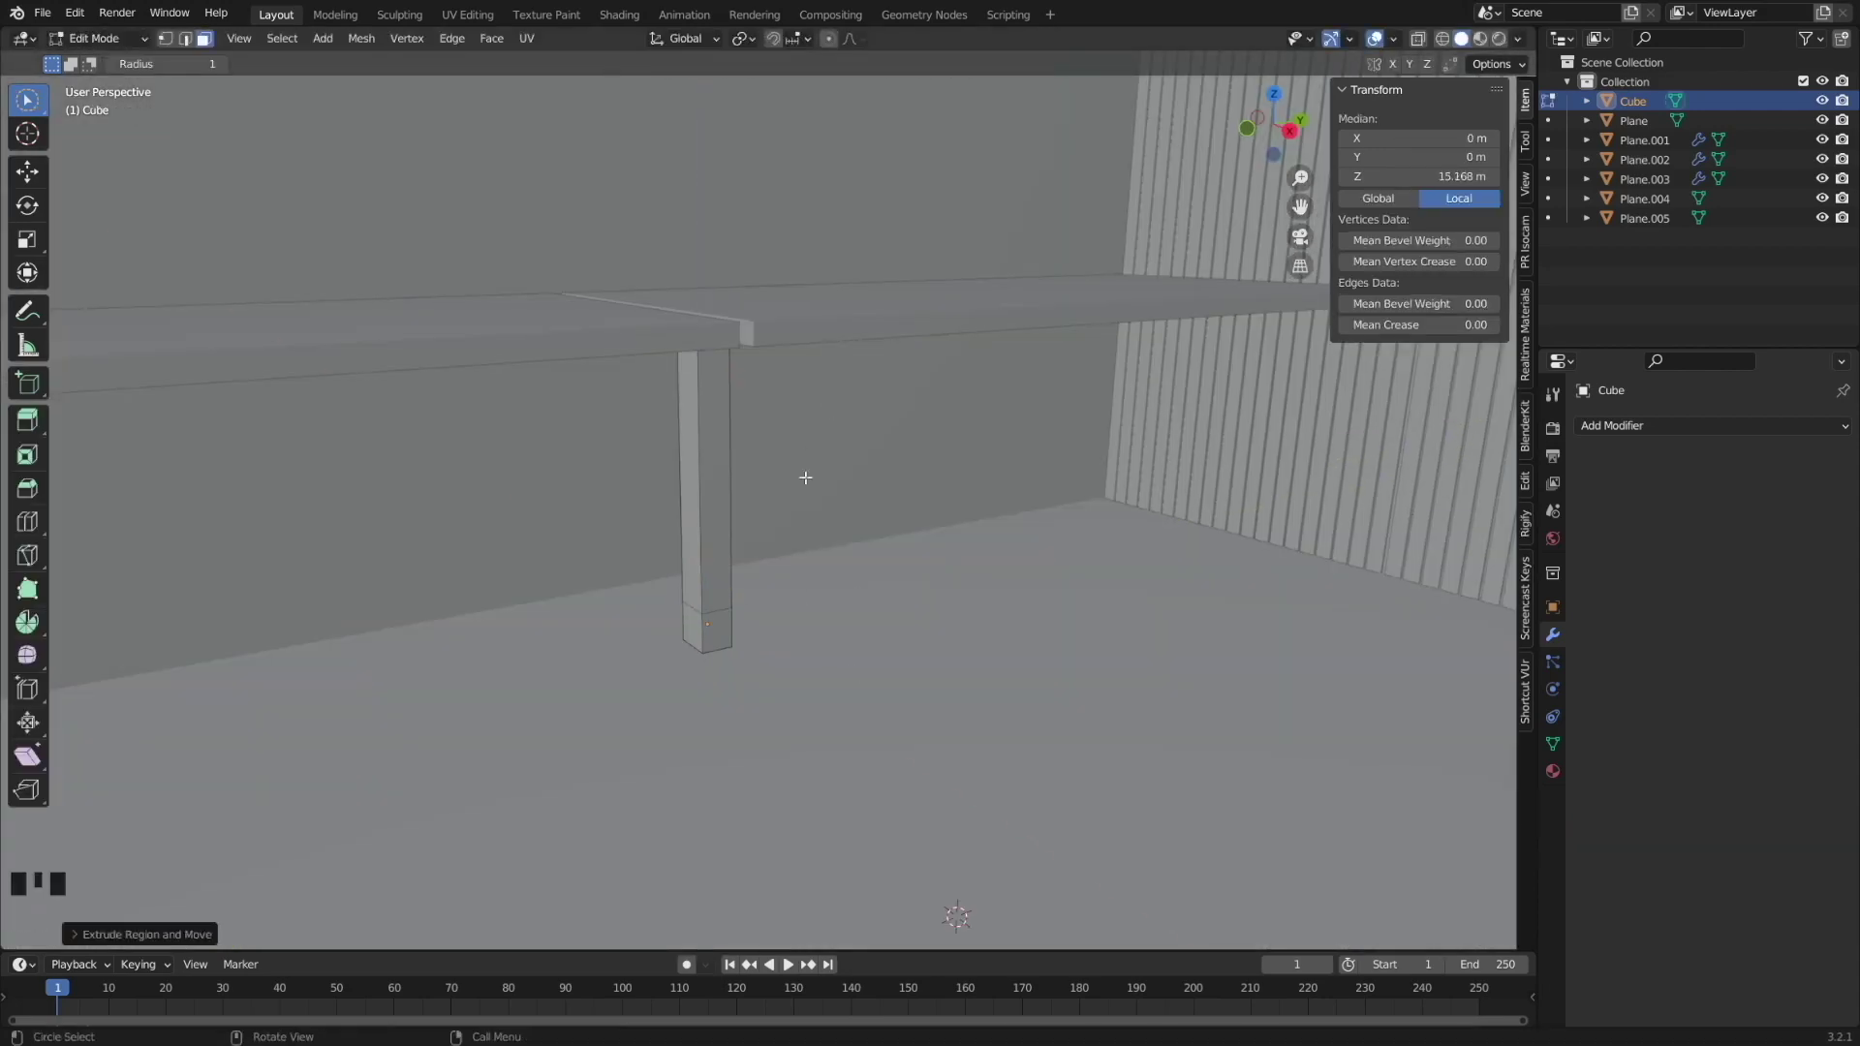
key(a)
key(s)
key(y)
click(852, 572)
Cut a loop near the leg's base, extrude the base faces outward along X into a foot, and shape one tip.
middle_drag(851, 573, 581, 800)
key(ctrl+r)
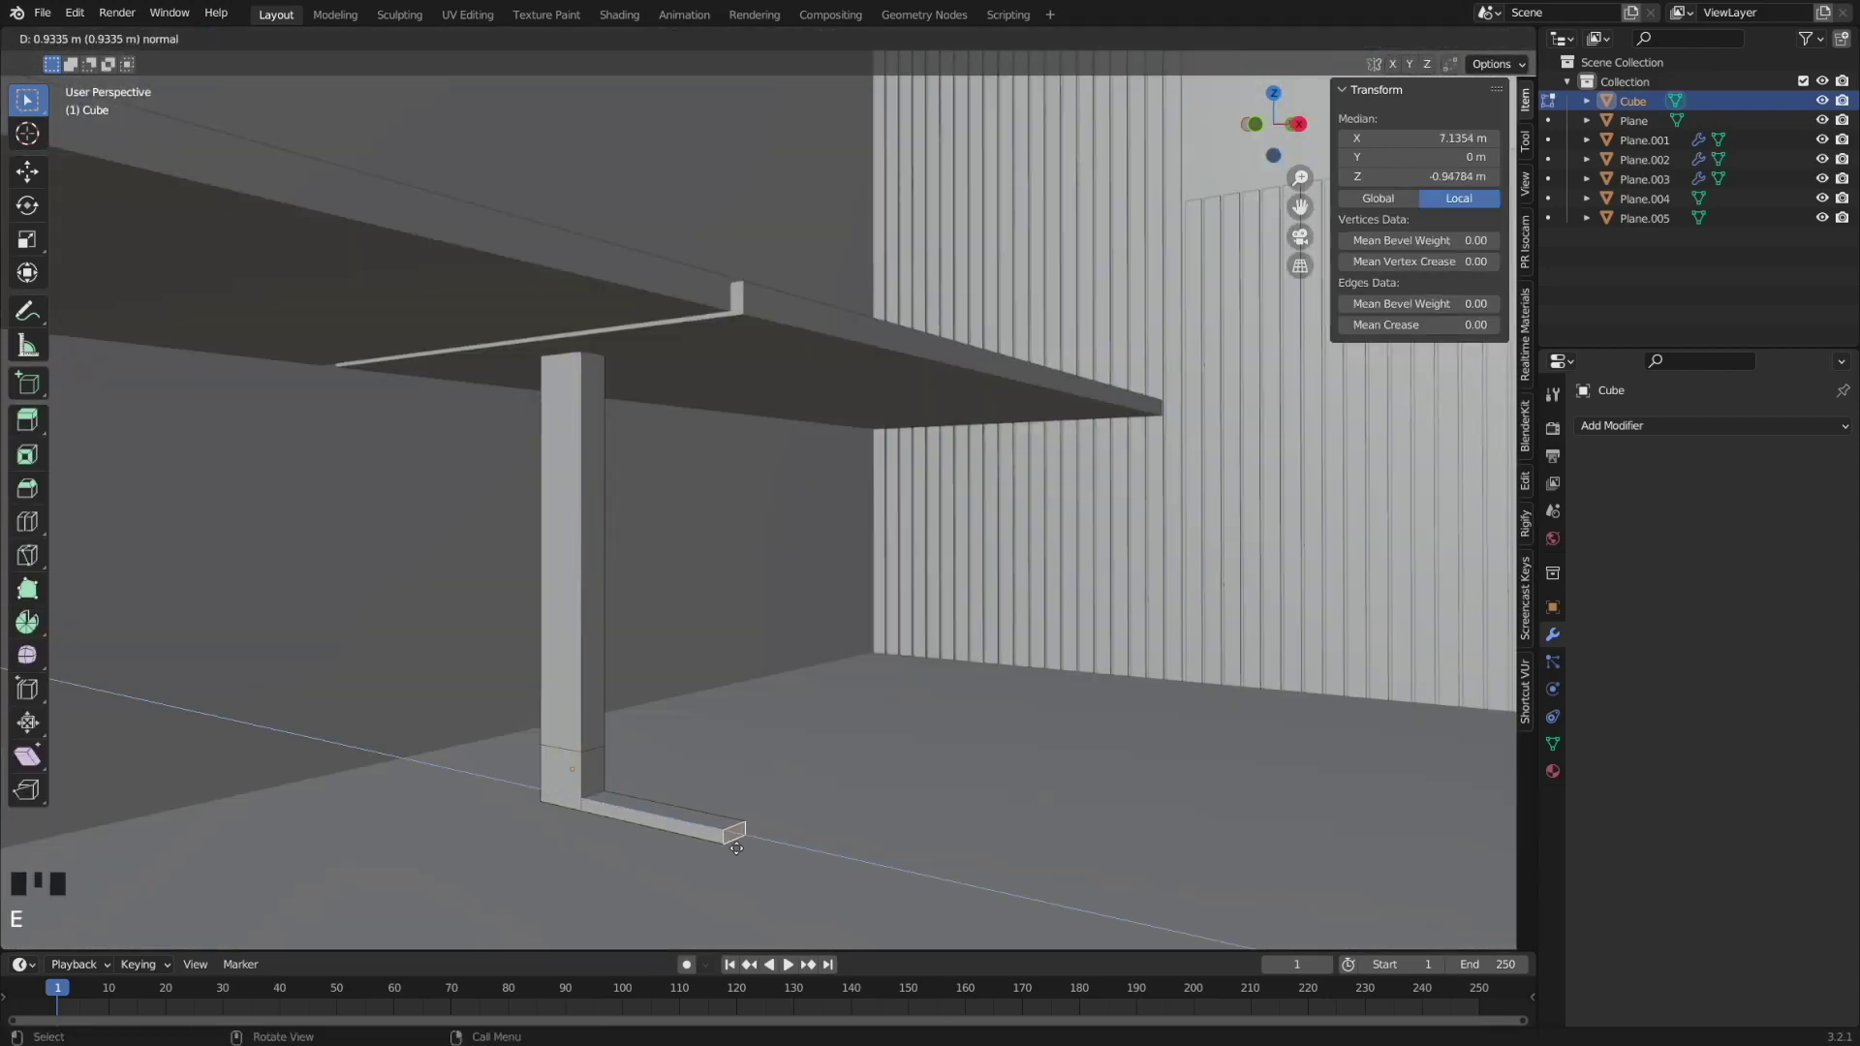
click(736, 848)
middle_drag(736, 848, 543, 678)
key(s)
key(x)
click(405, 668)
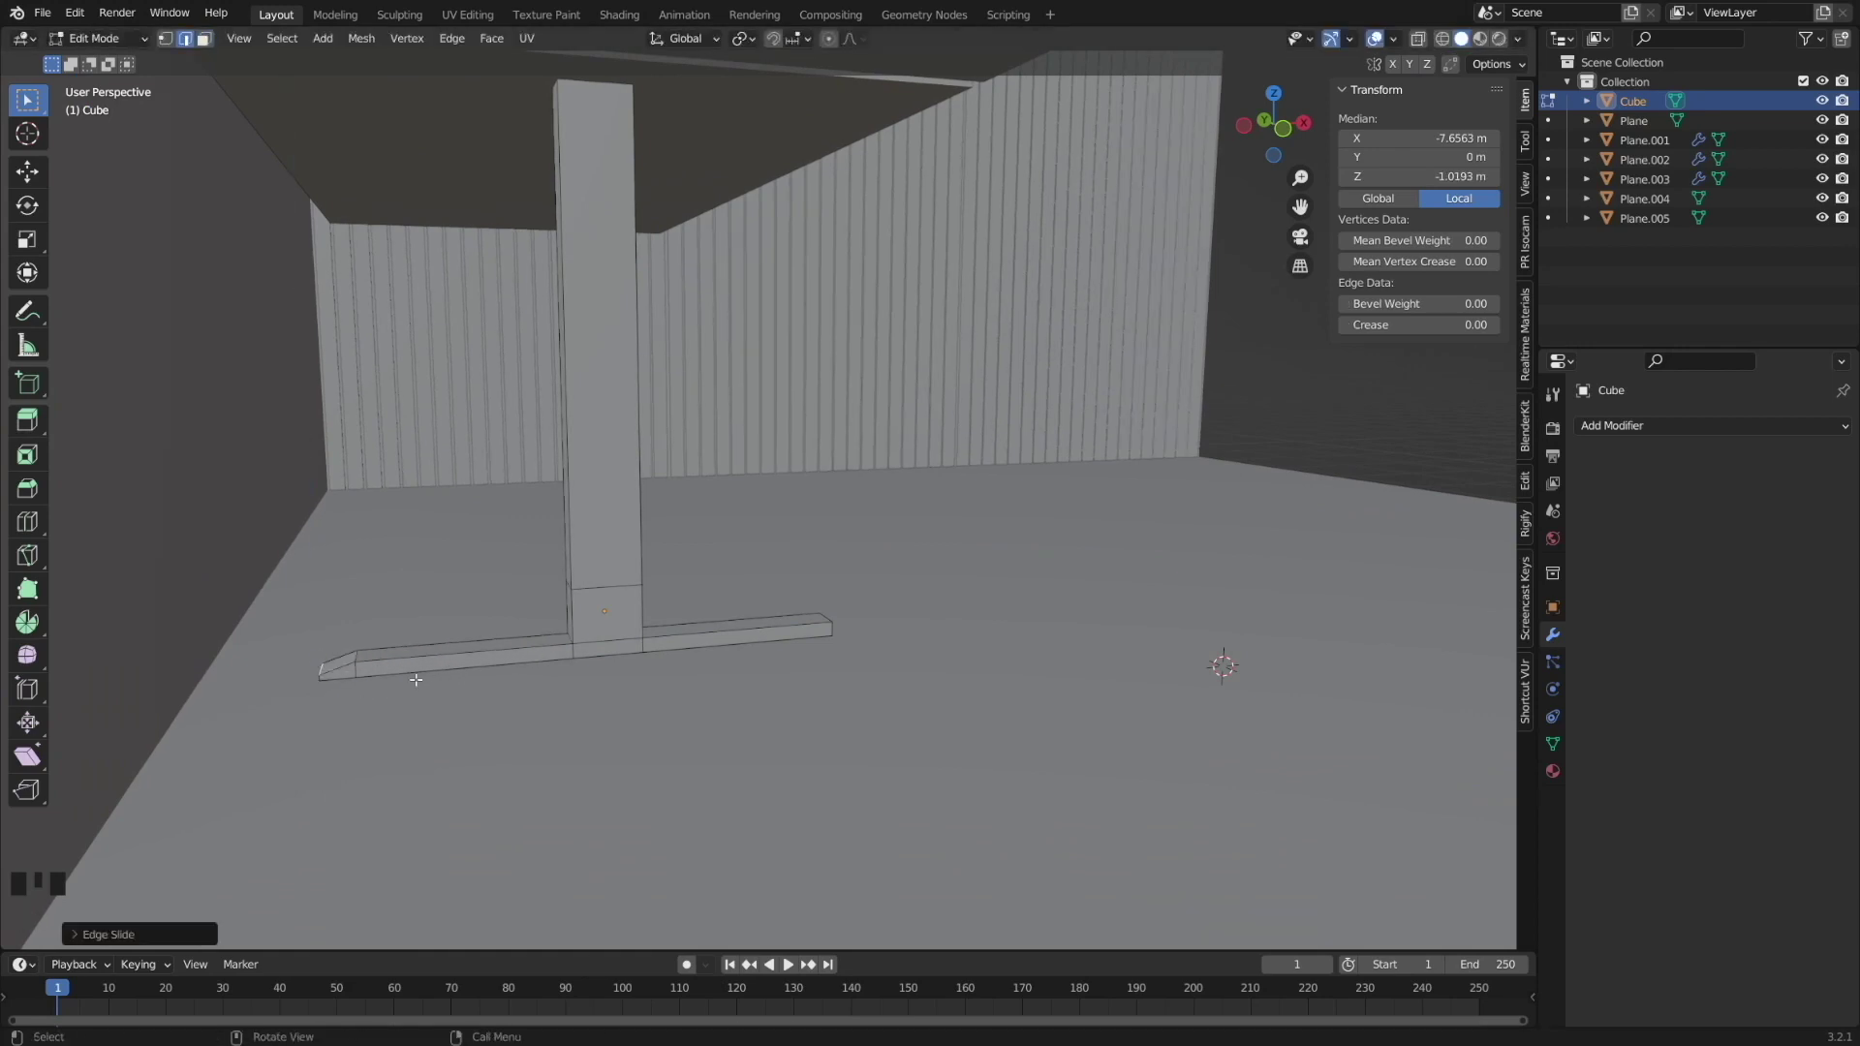
Cut an edge loop near the other end of the foot and slide it toward the tip.
middle_drag(415, 680, 760, 682)
key(ctrl+r)
click(761, 682)
click(796, 695)
Select the entire foot in wireframe display, then scale it back in solid display.
key(z)
drag(436, 581, 614, 643)
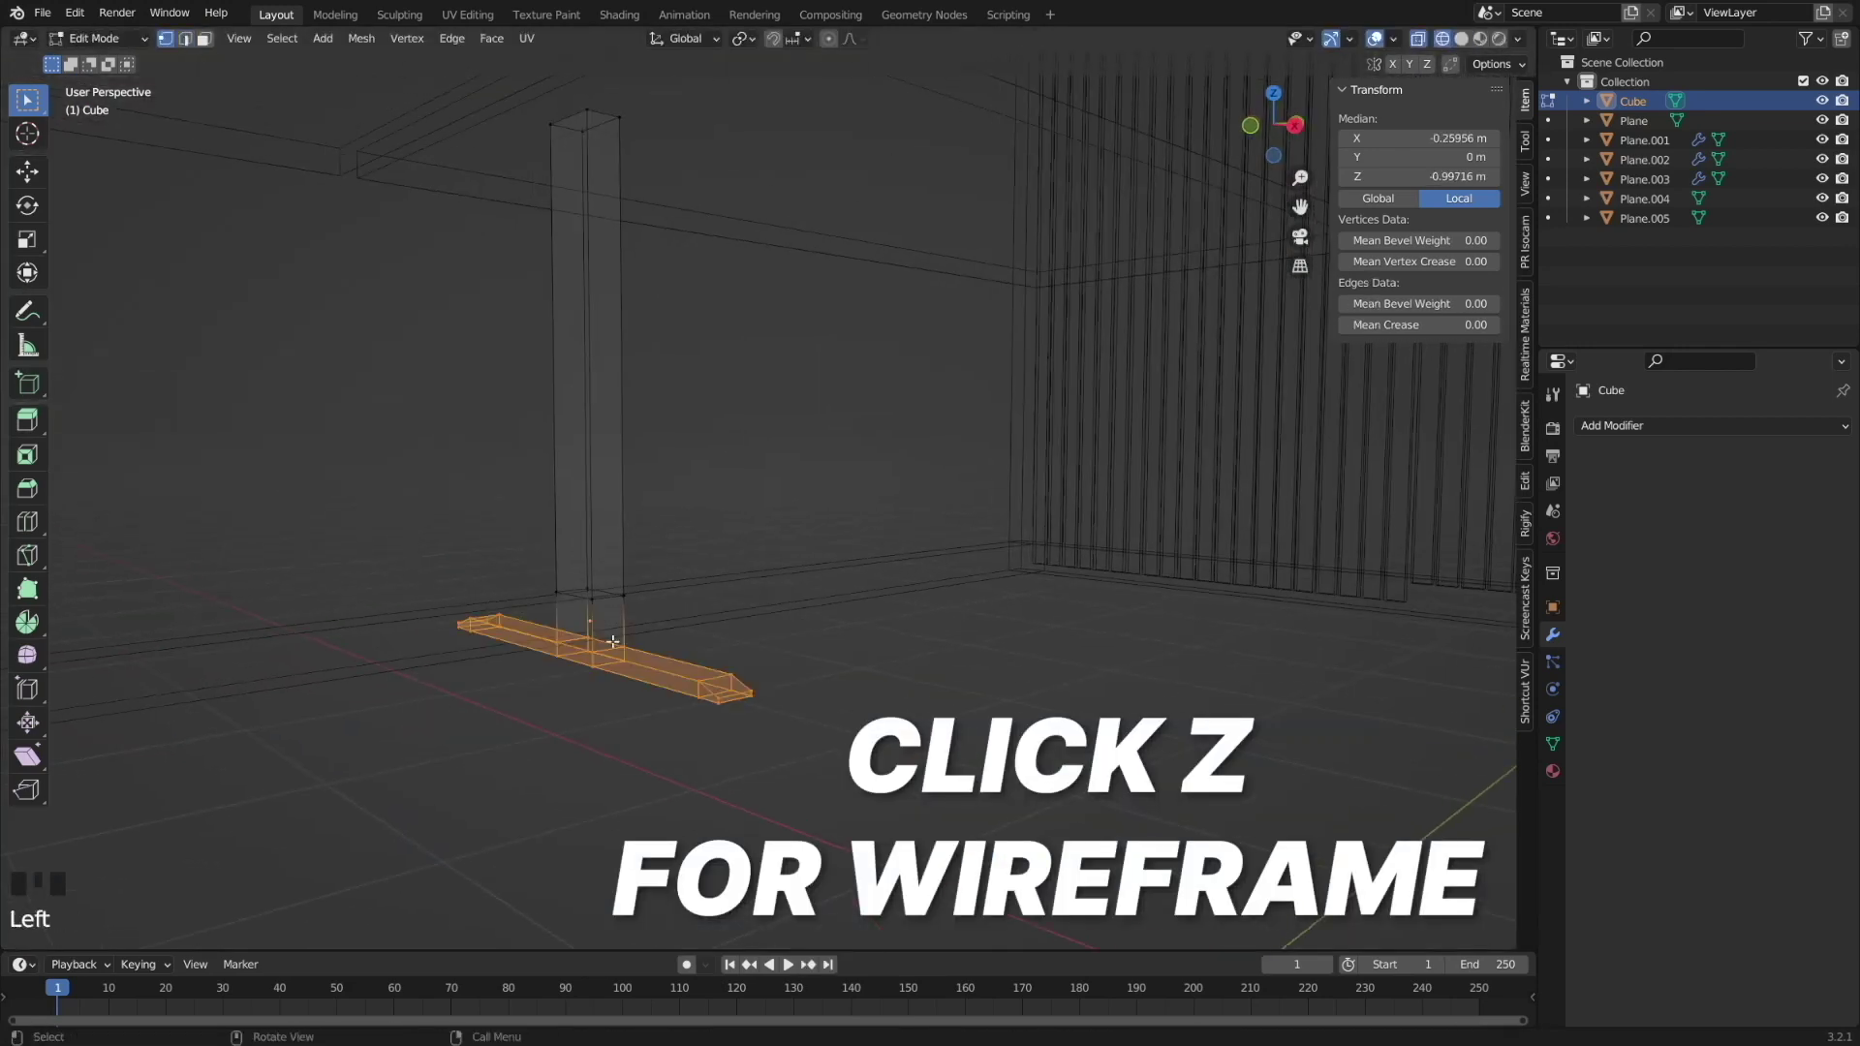
key(z)
key(s)
click(727, 683)
Duplicate the pair of desk legs and place the copy under the other desktop, at about Y -5.97 m.
scroll(727, 683, down, 3)
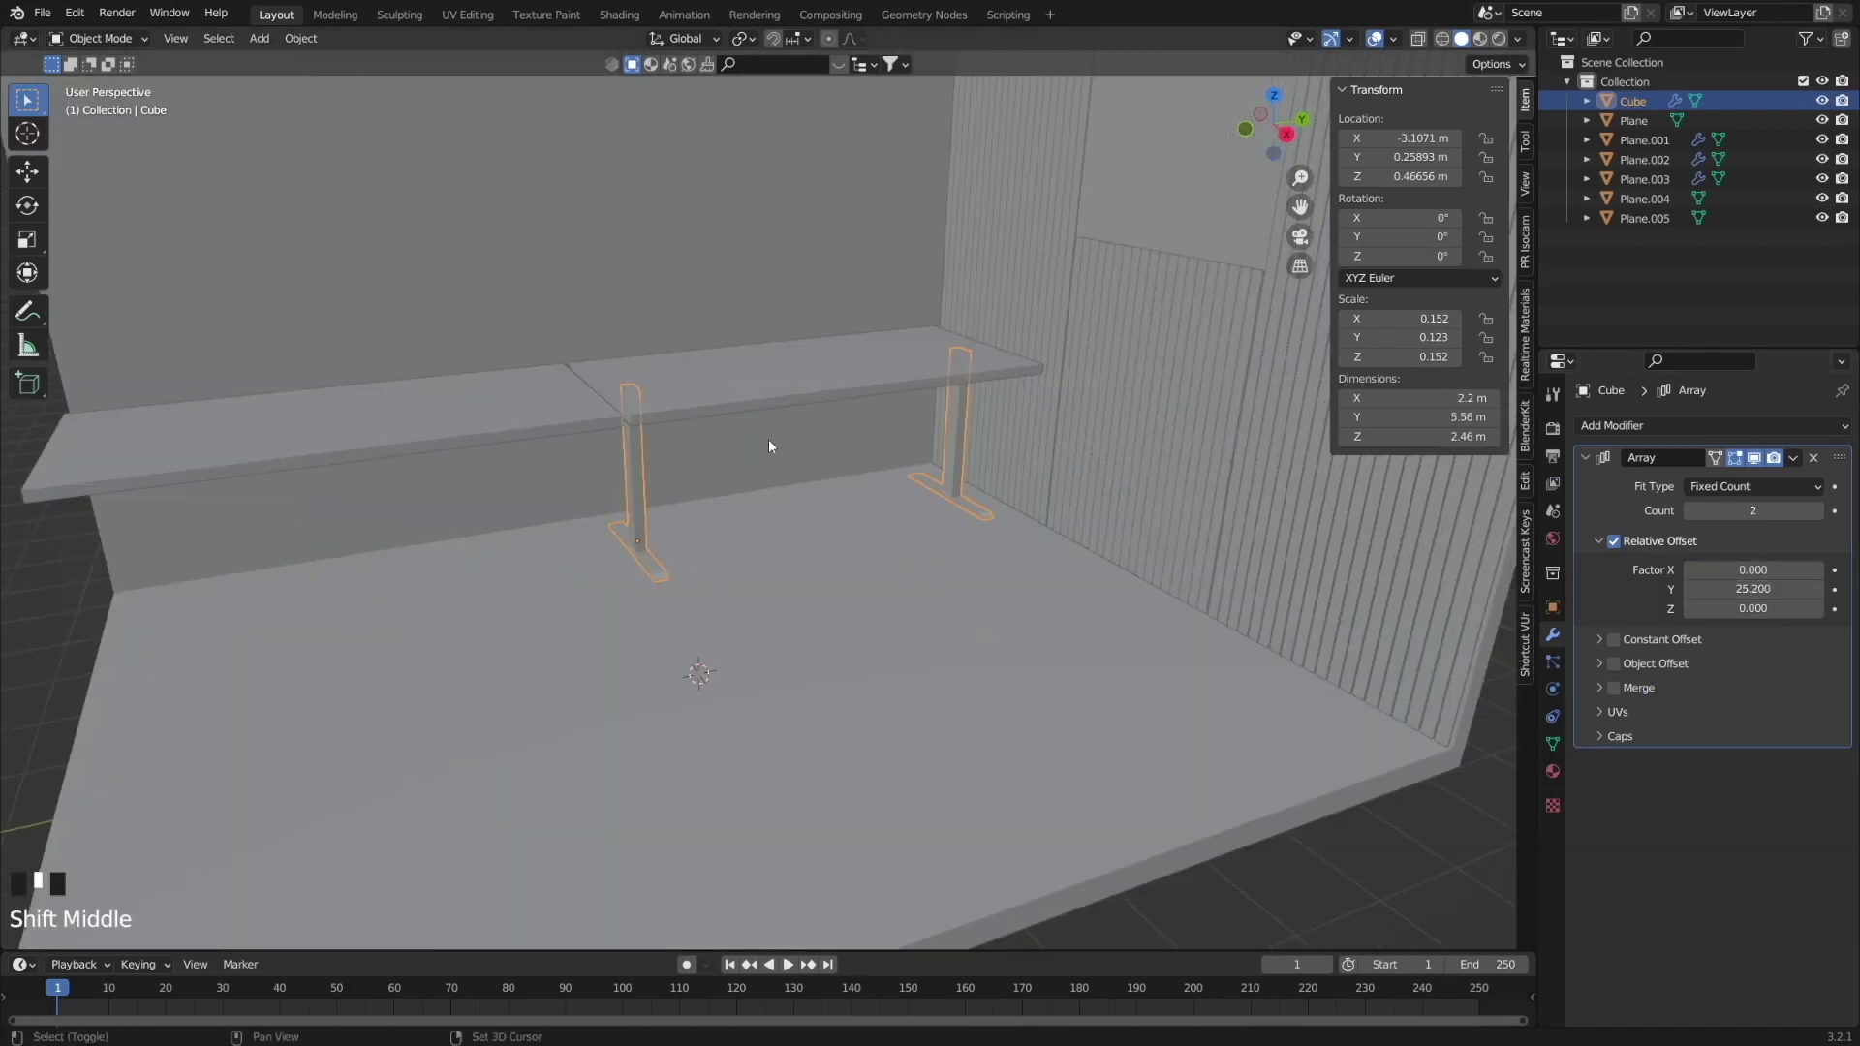
key(shift+d)
click(518, 644)
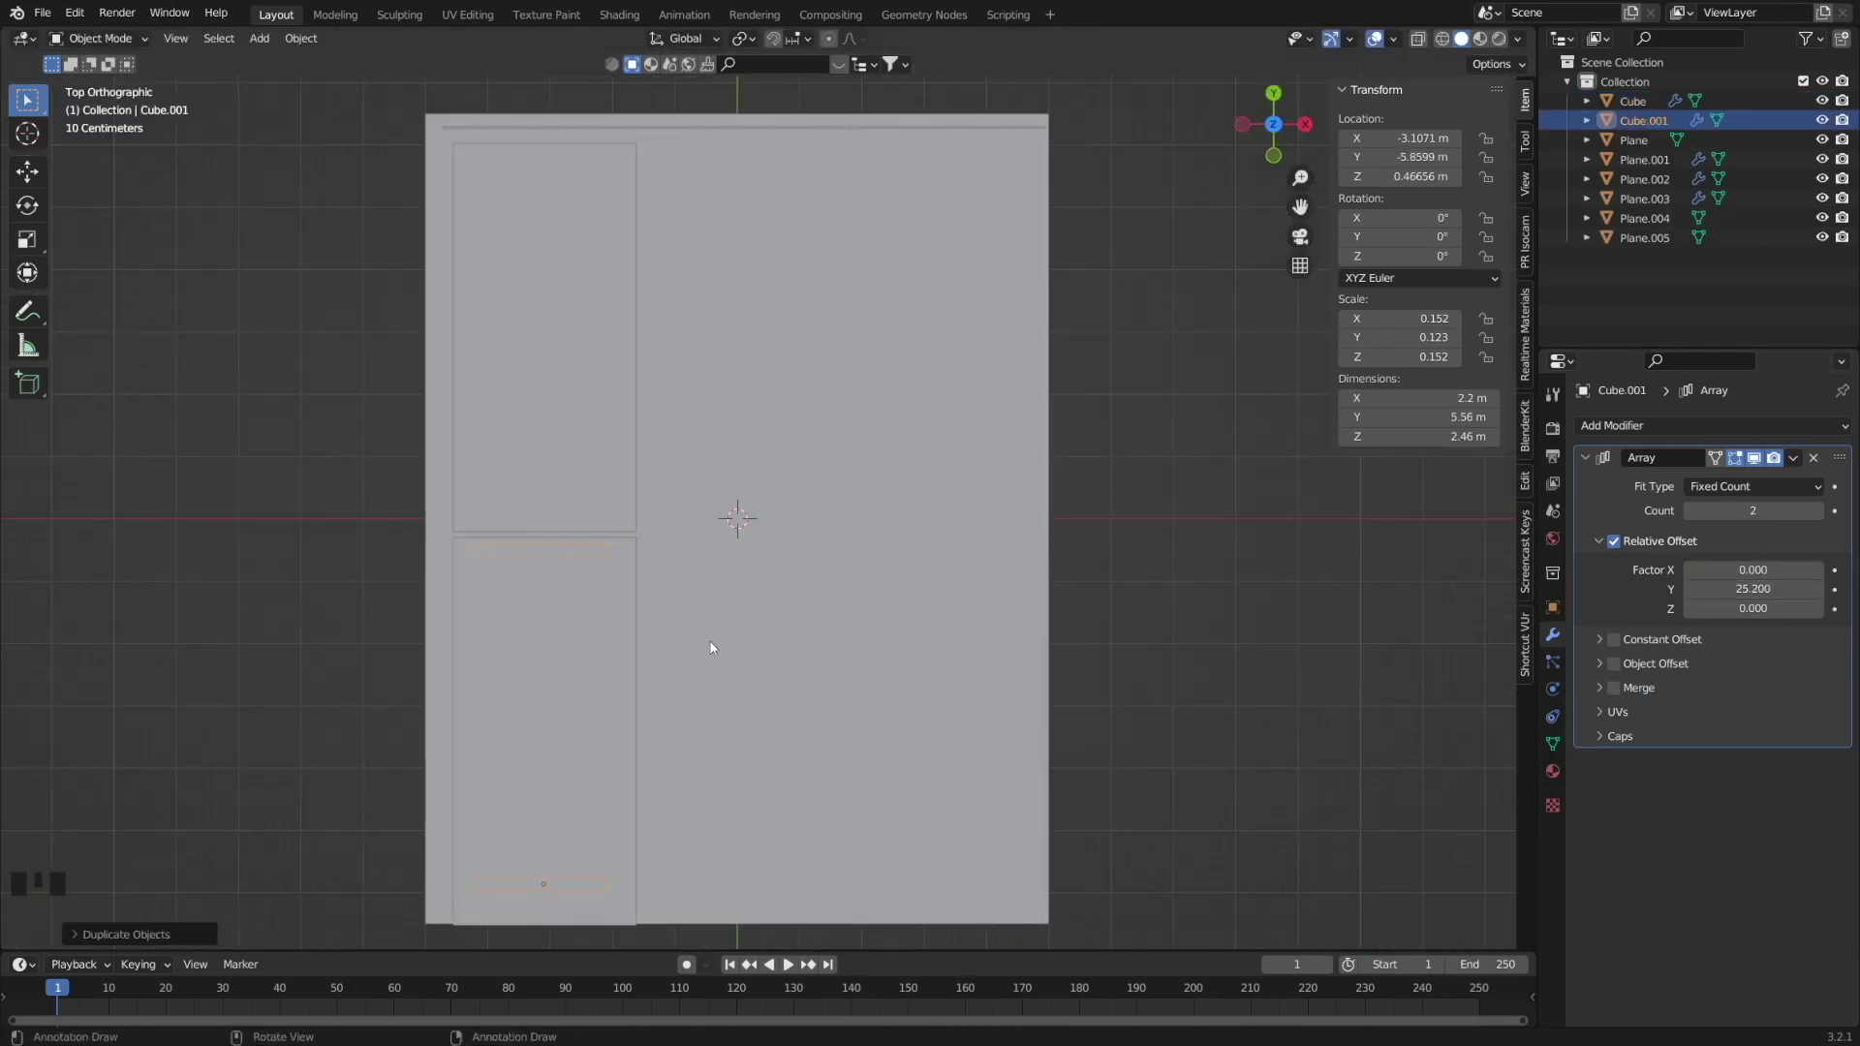
shift+middle_drag(712, 647, 637, 619)
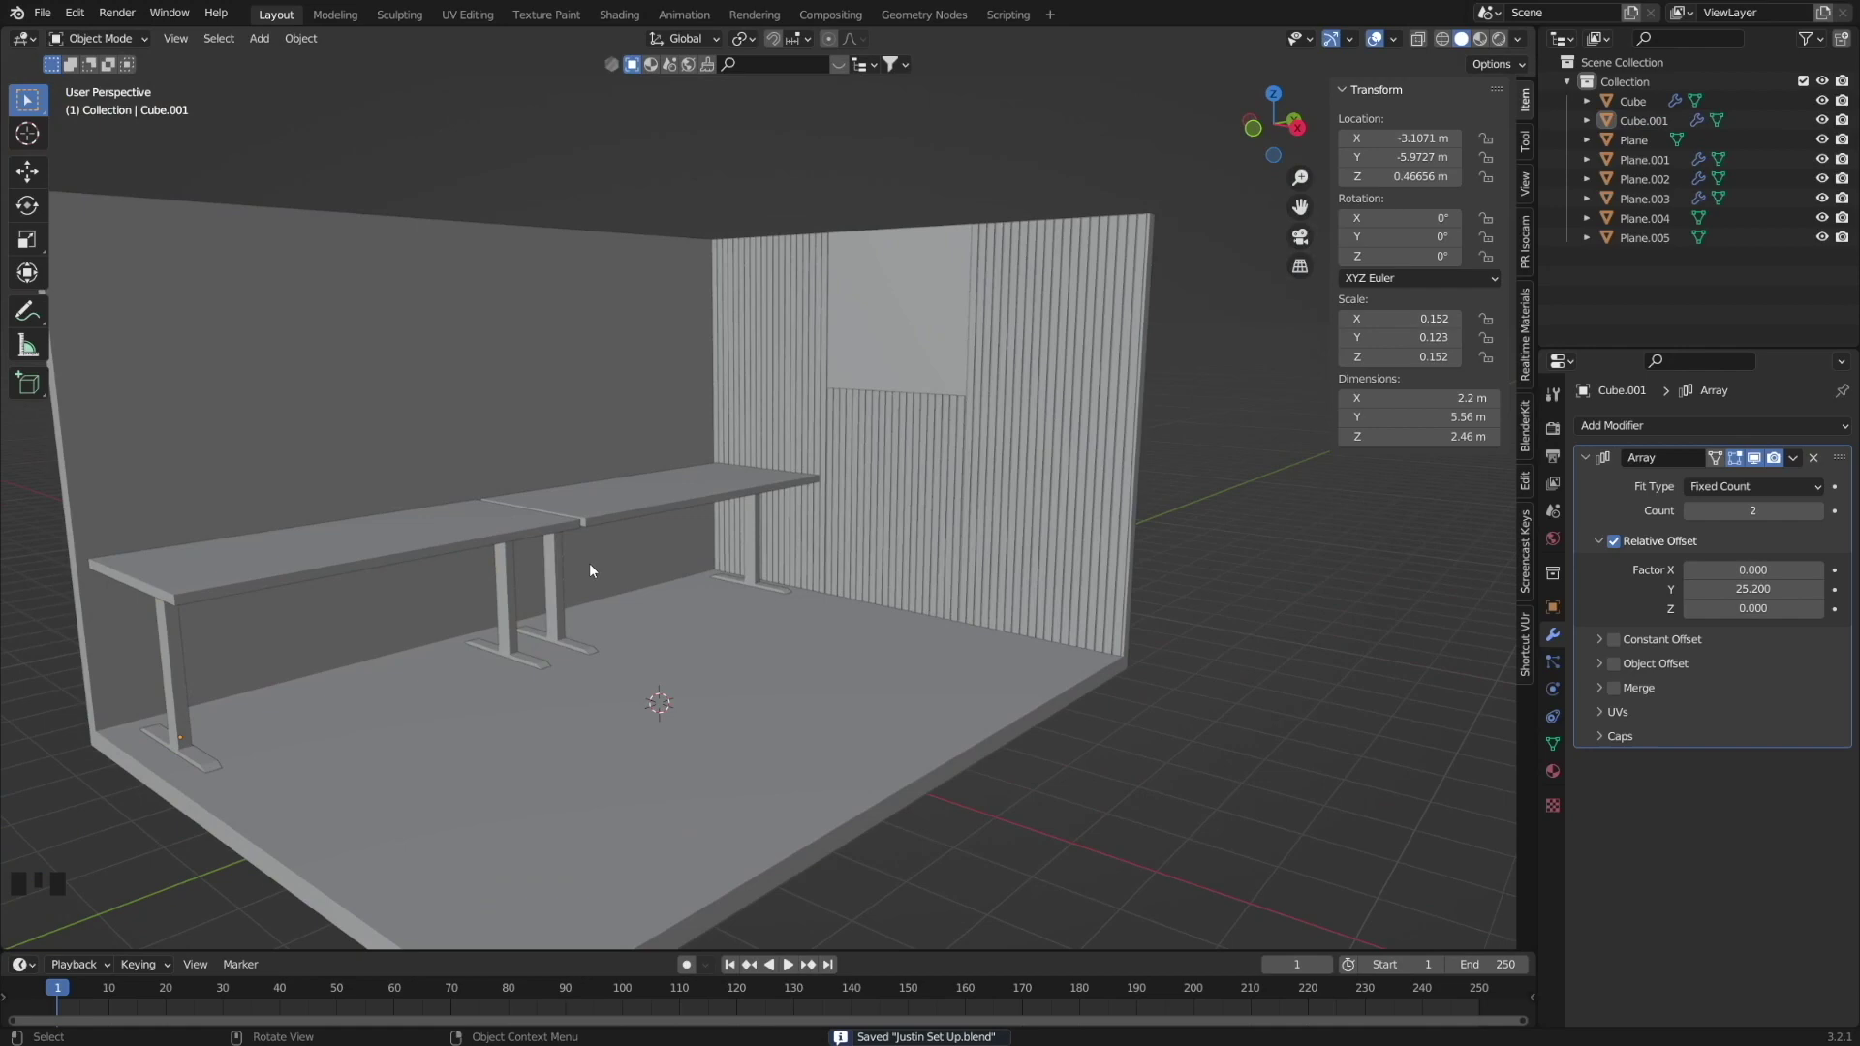
Add a plane on the rear desktop, scale it to about 0.82 by 4.05 m, and make it a raised shelf about 0.06 m thick.
middle_drag(588, 562, 561, 742)
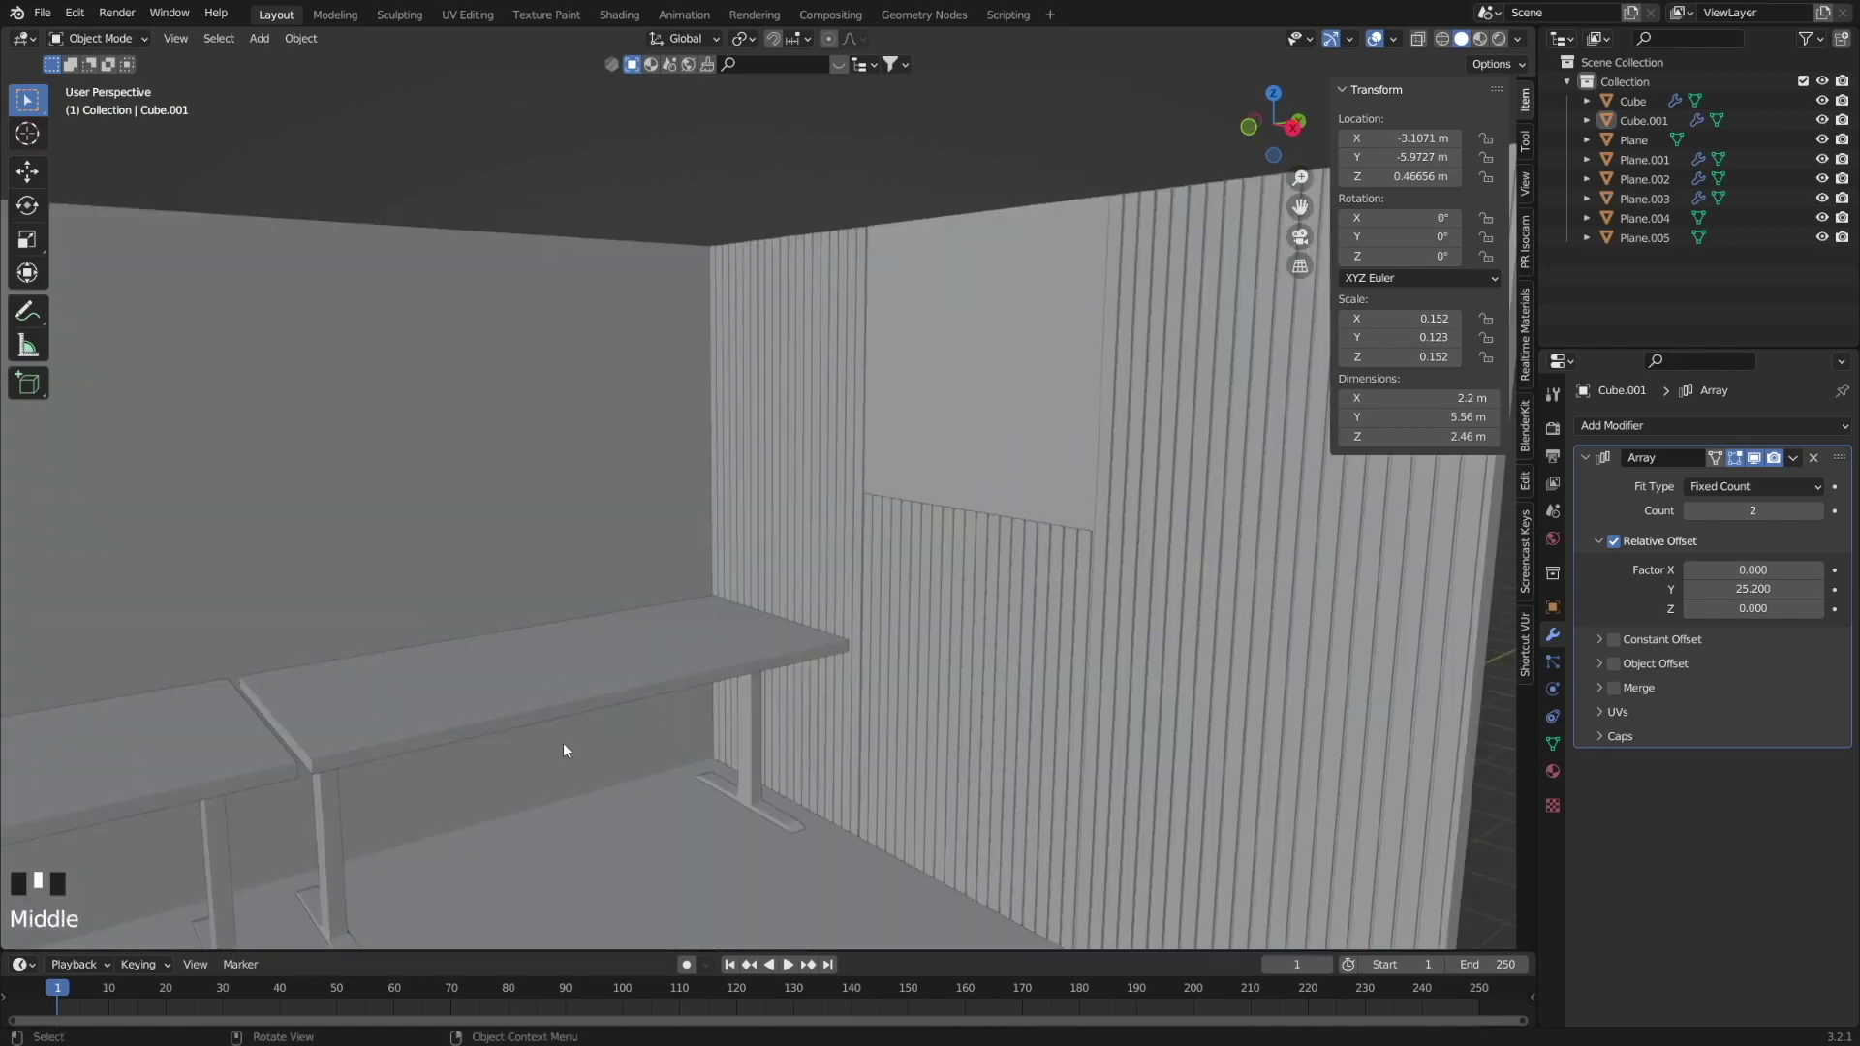
key(shift+a)
key(s)
key(x)
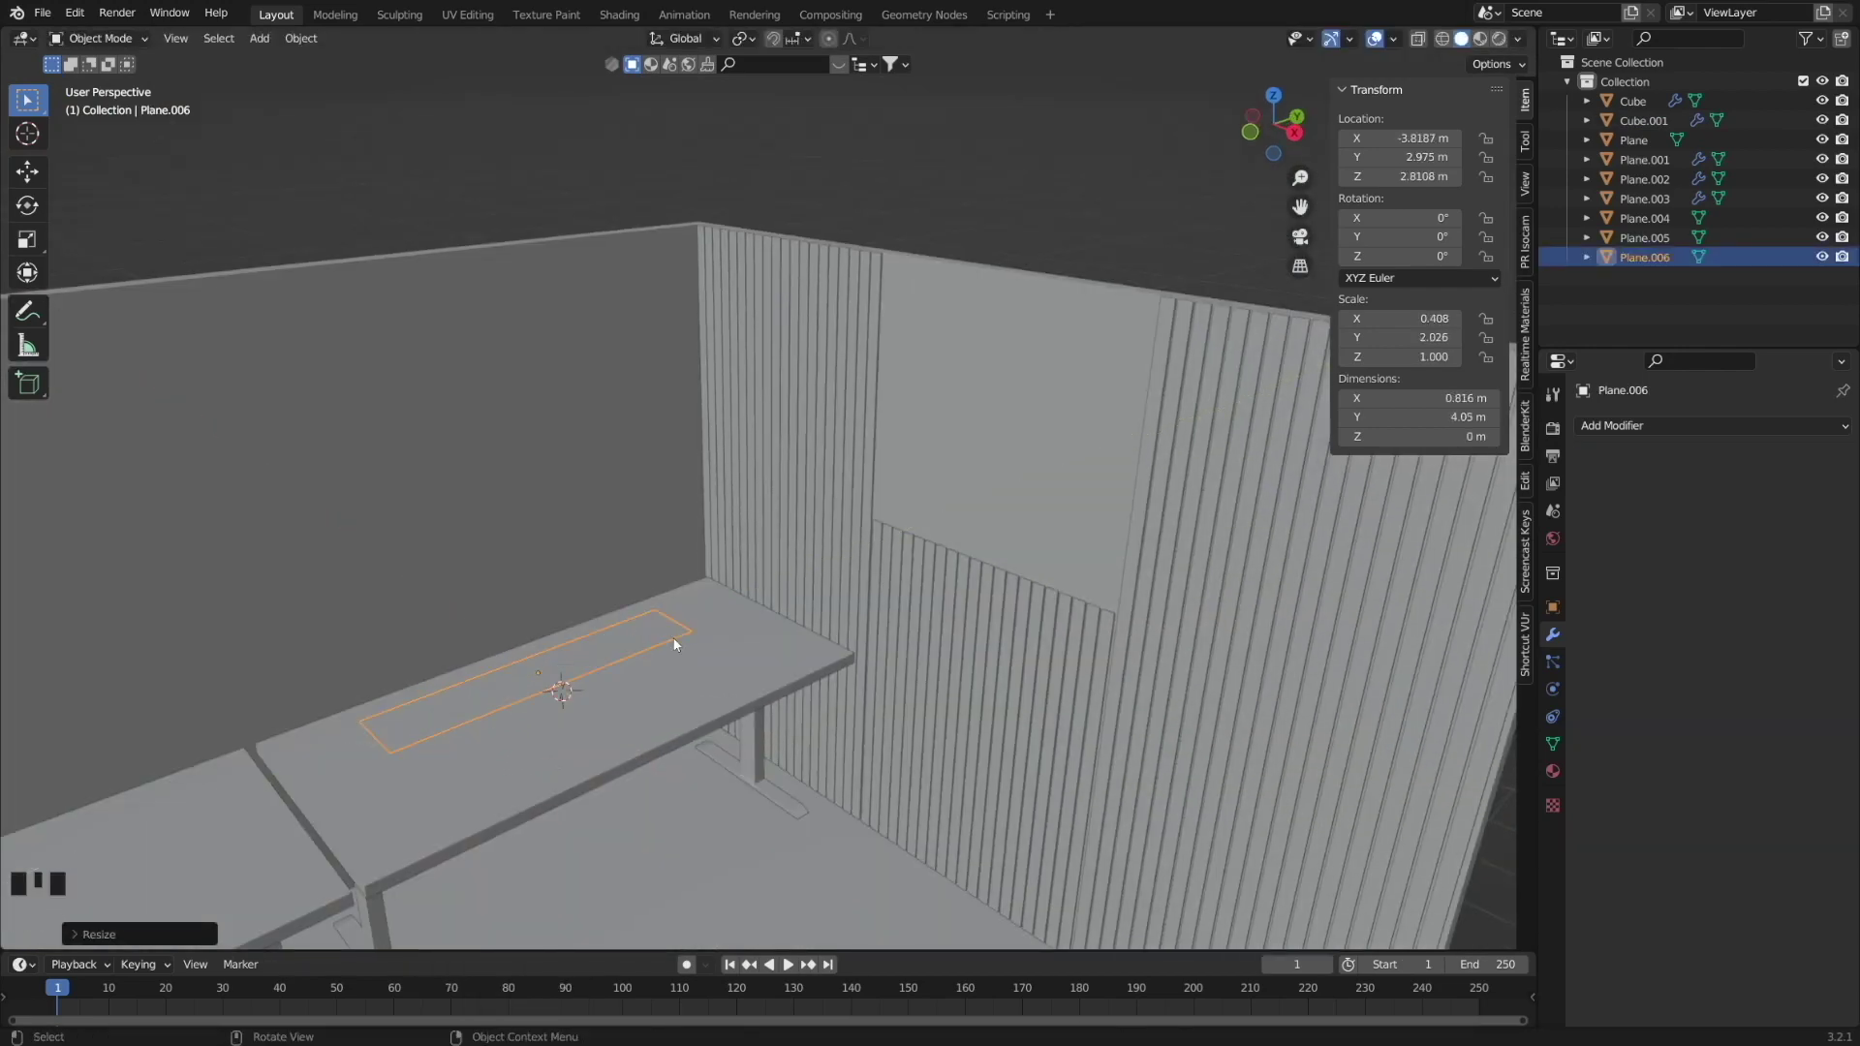
scroll(675, 644, up, 3)
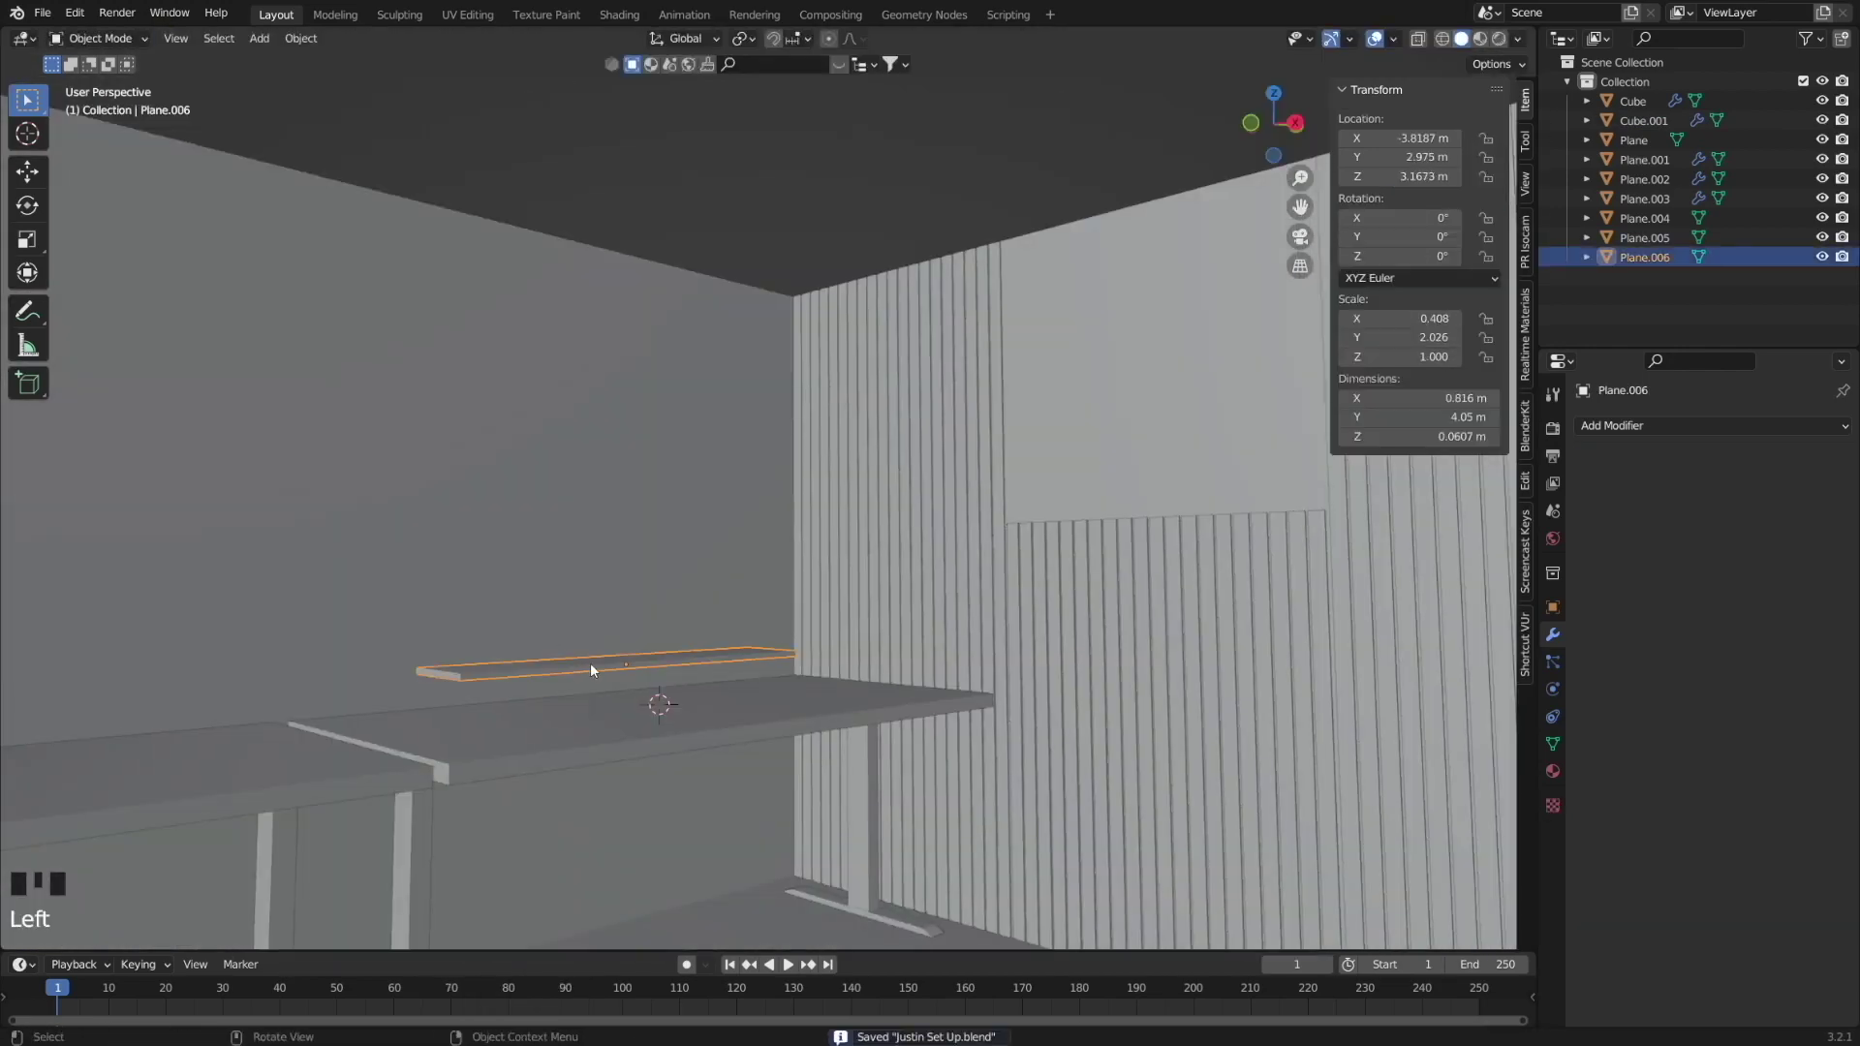
Duplicate the shelf board, rotate the copy 90° about X, and scale it into a support about 0.69 by 0.4 m under the shelf.
click(529, 695)
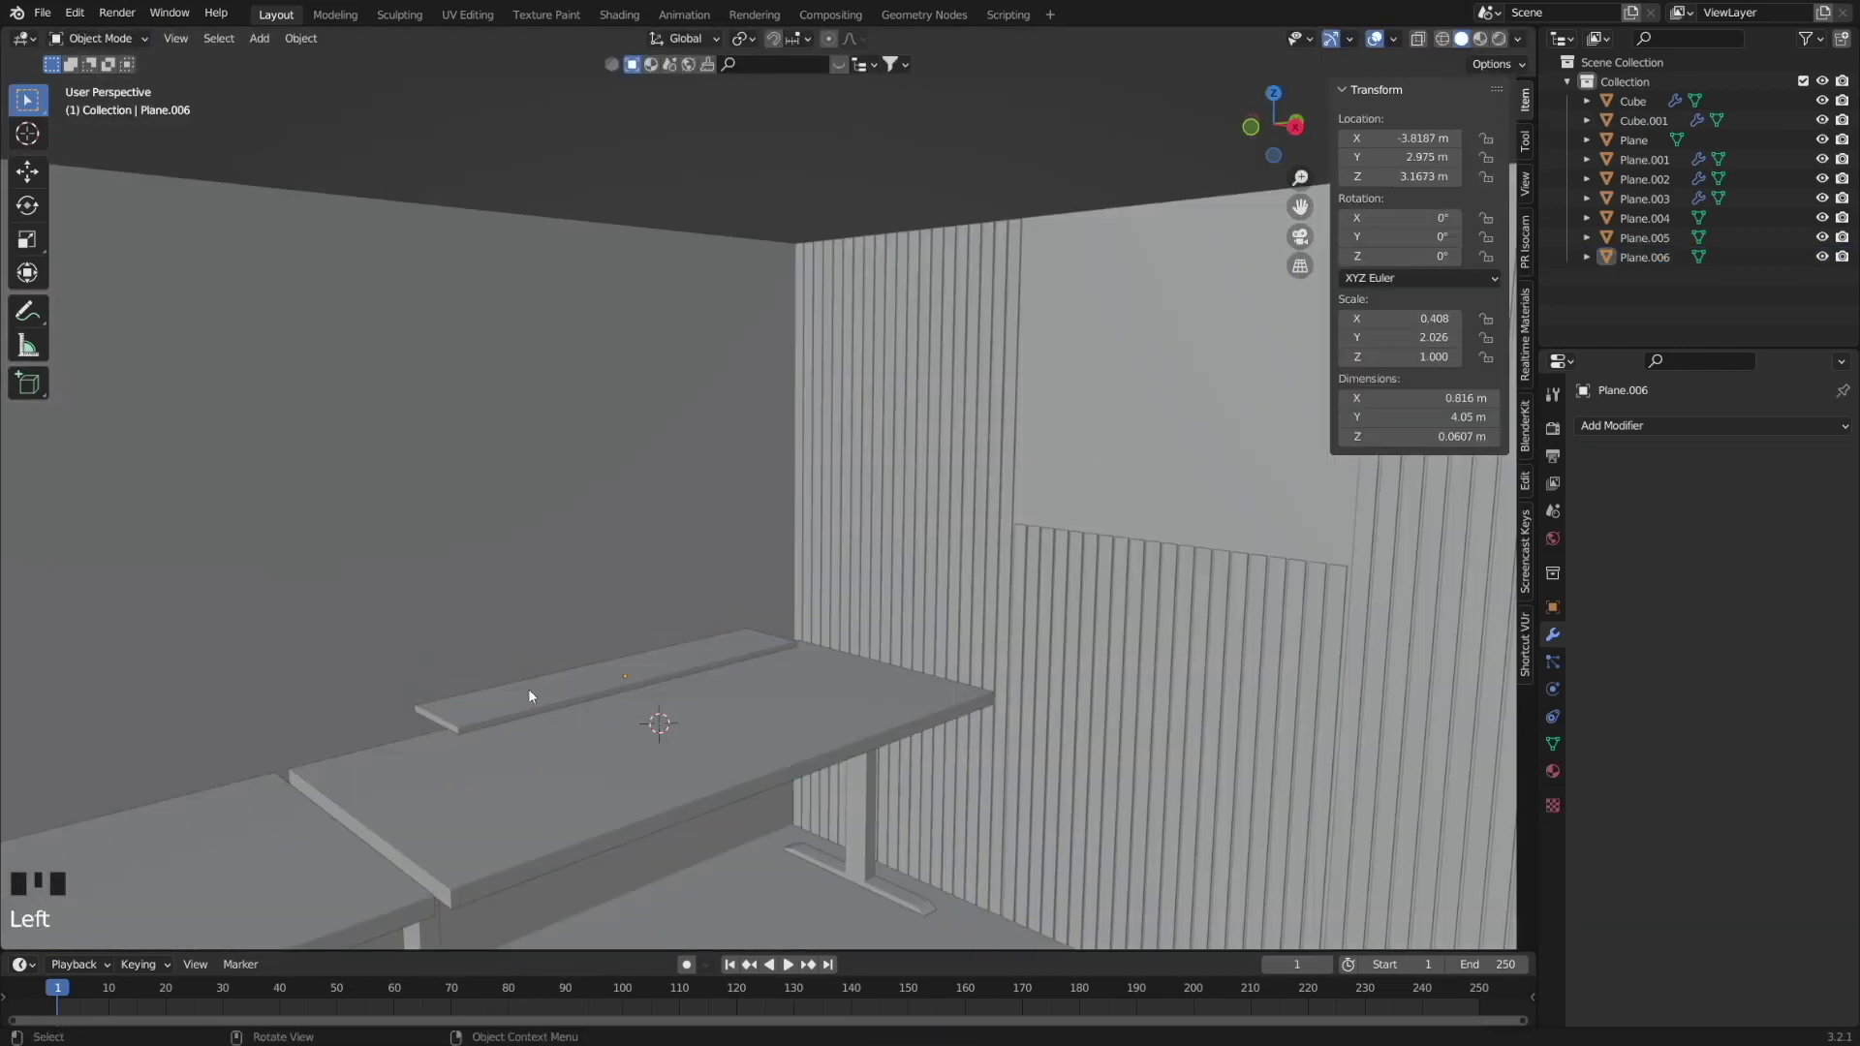
key(r)
key(x)
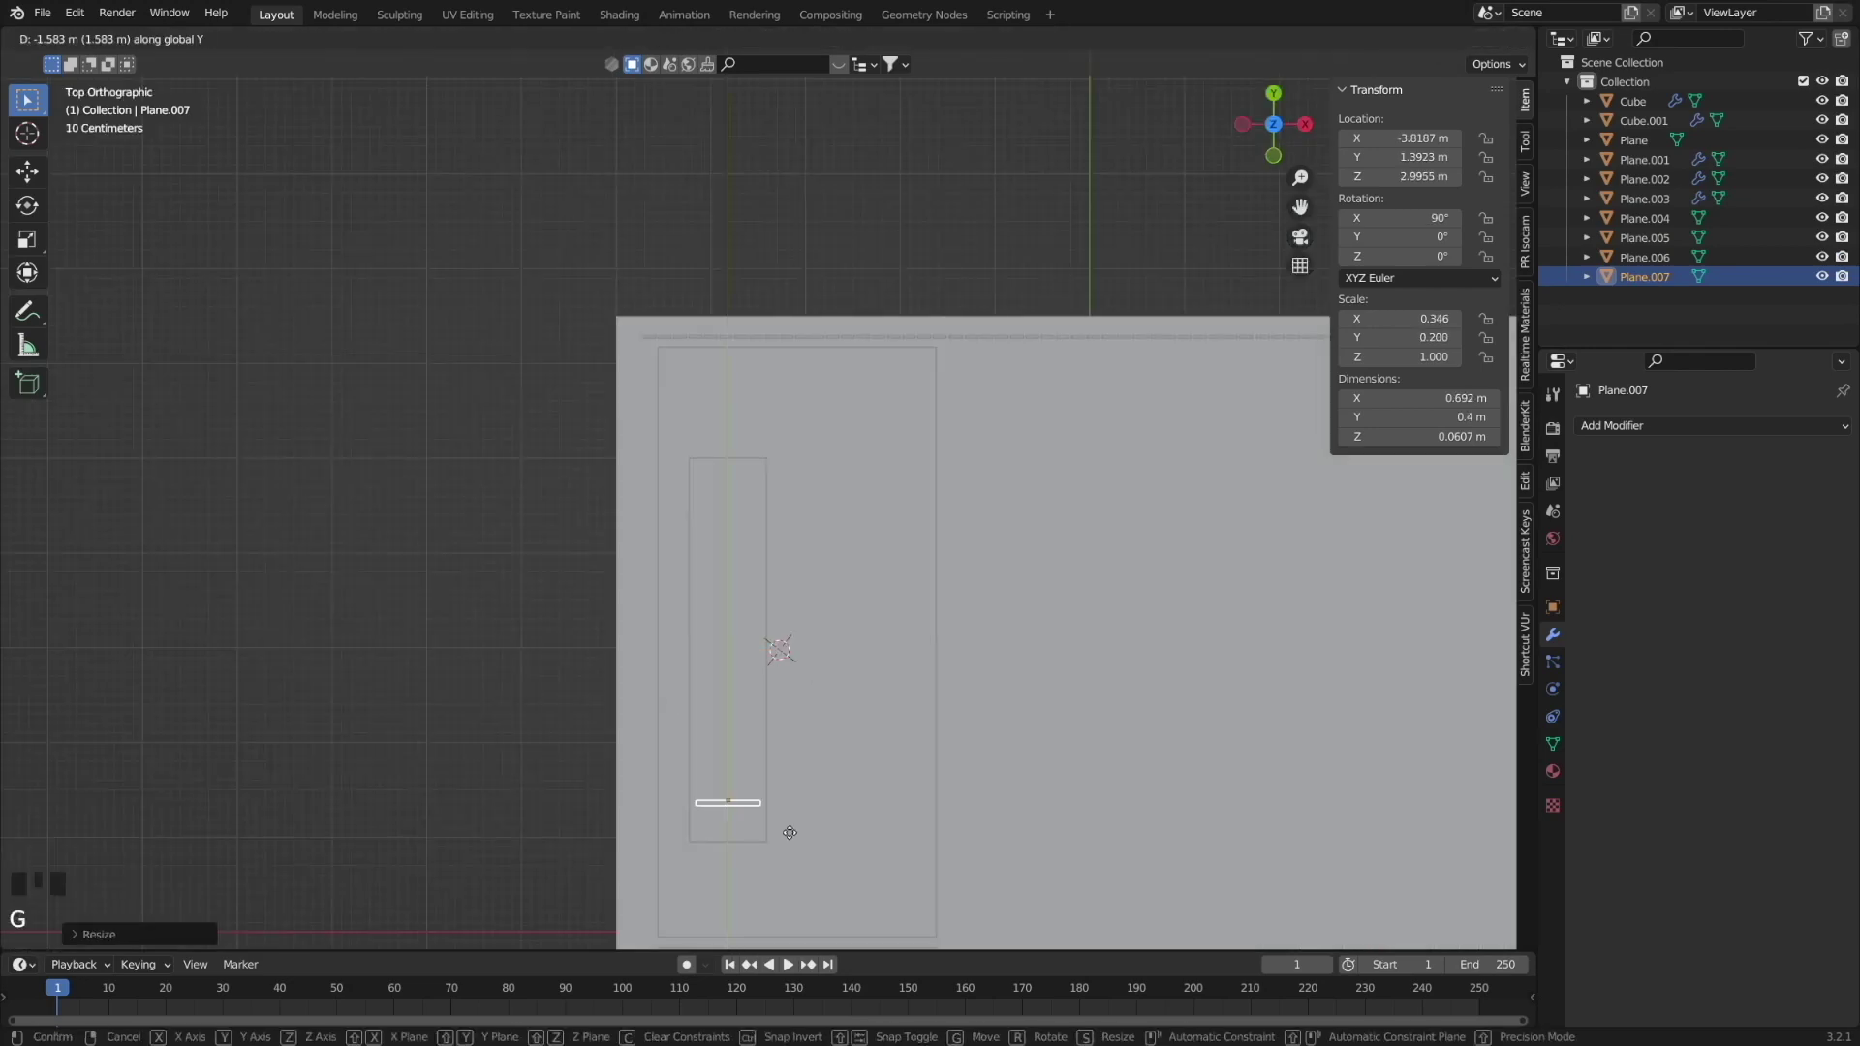
Add an Array modifier to the shelf support and offset a second support to the shelf's other end.
click(1637, 426)
click(1628, 457)
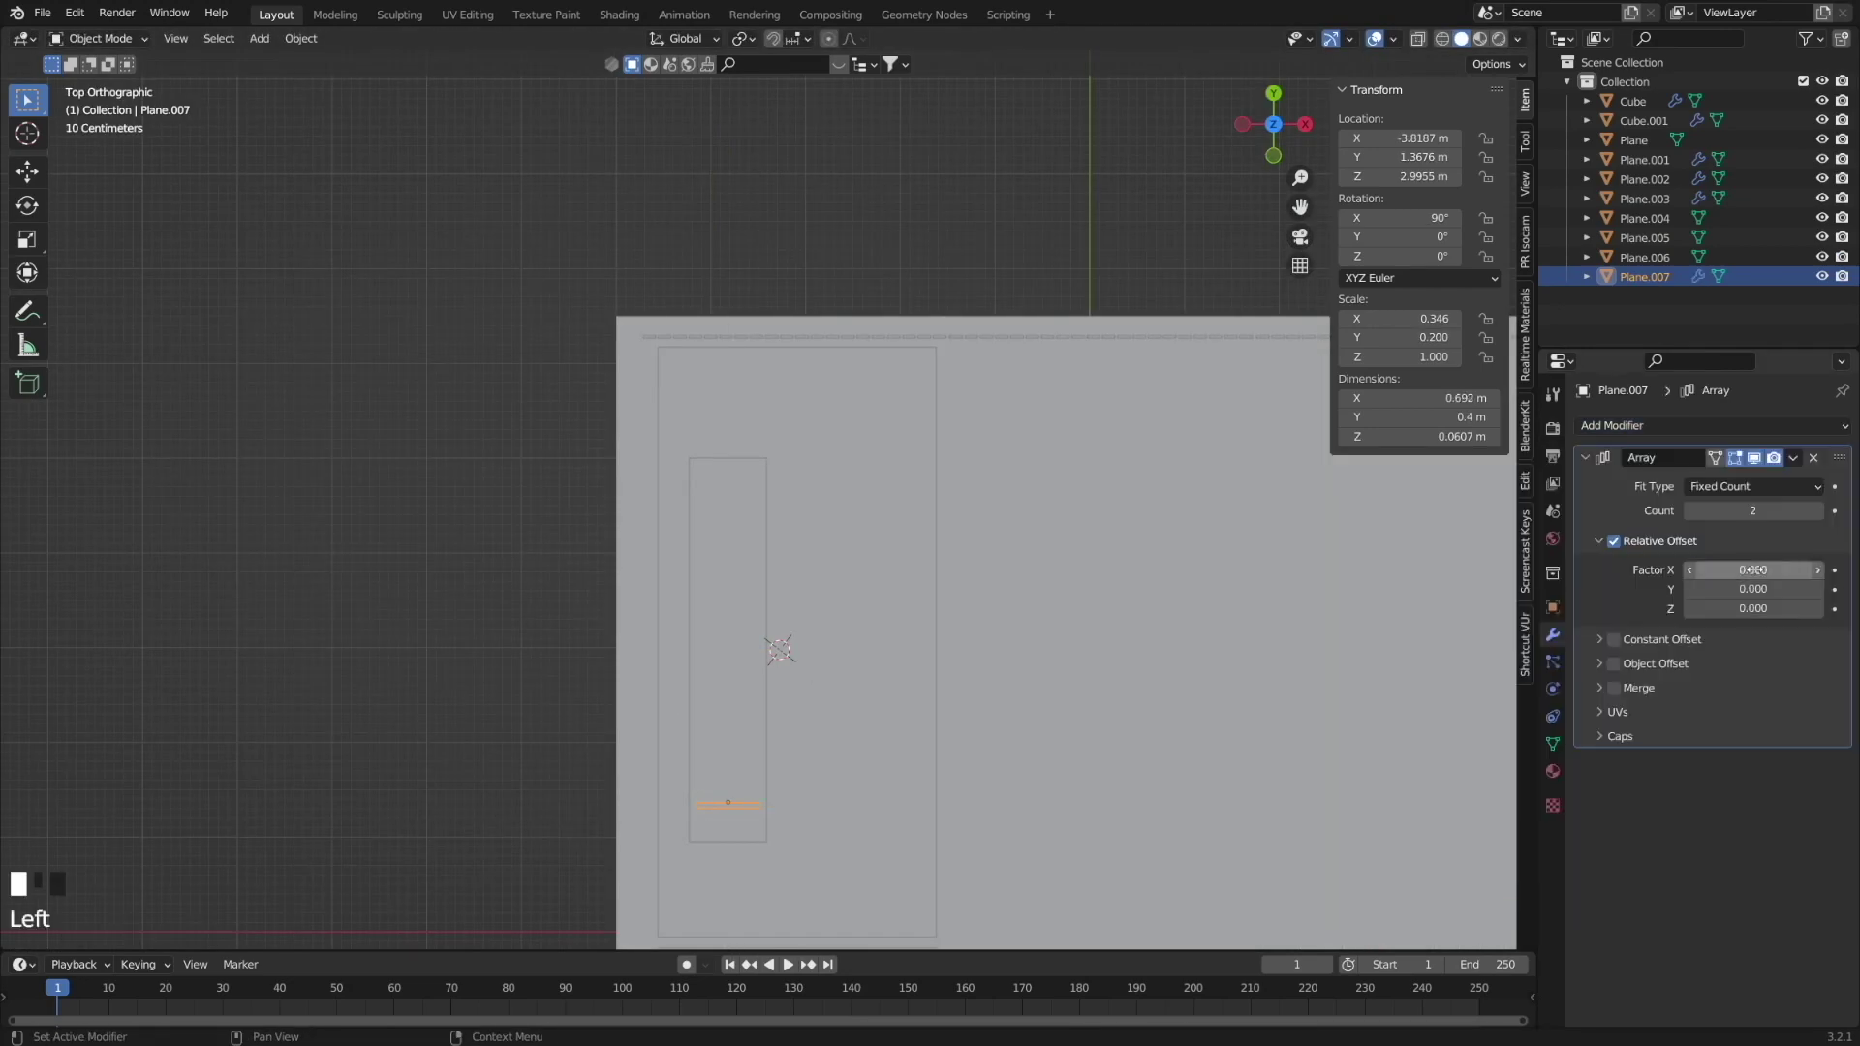
drag(1754, 608, 1755, 608)
Add a plane on the rear desktop and rotate it 90° to stand upright, parallel to the long wall.
middle_drag(1337, 581, 678, 665)
key(shift+a)
click(804, 185)
middle_drag(804, 184, 762, 646)
key(r)
key(x)
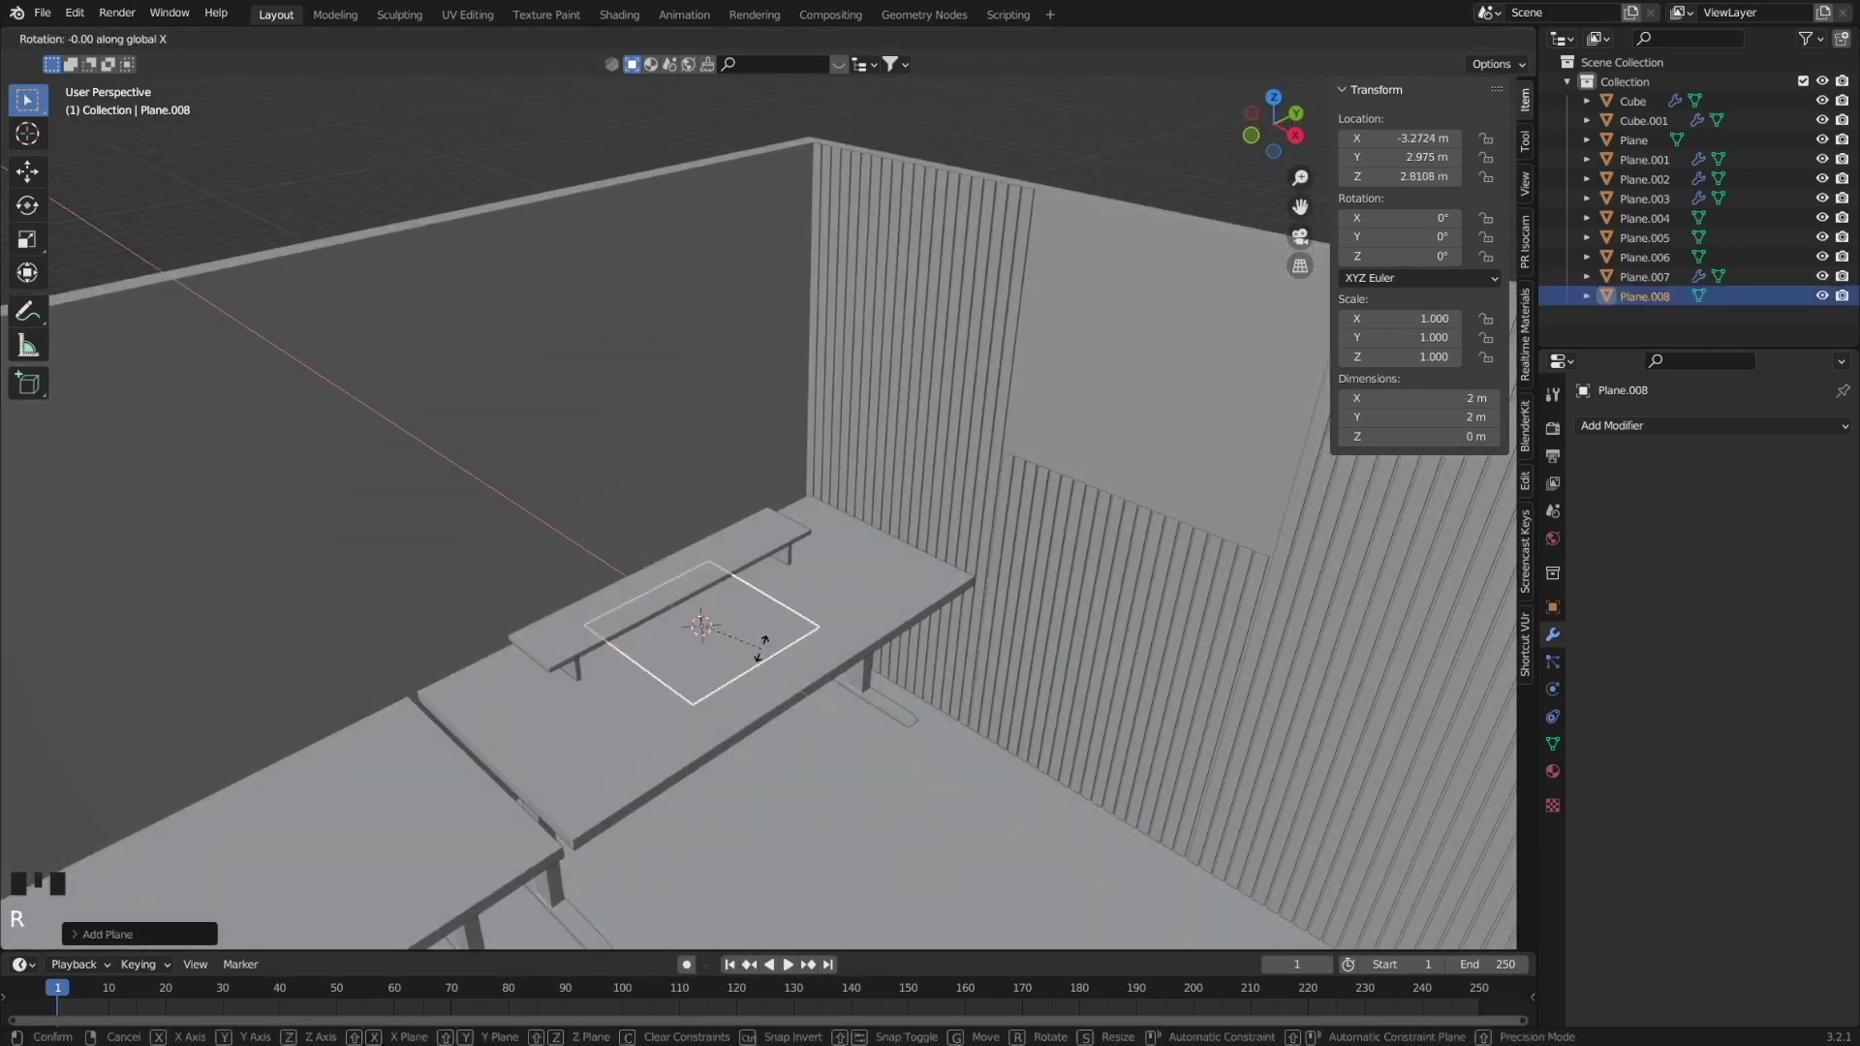
Raise the upright plane above the shelf in the side view and scale it into a wide monitor screen about 1.47 m tall.
key(KP_3)
click(841, 674)
key(s)
key(z)
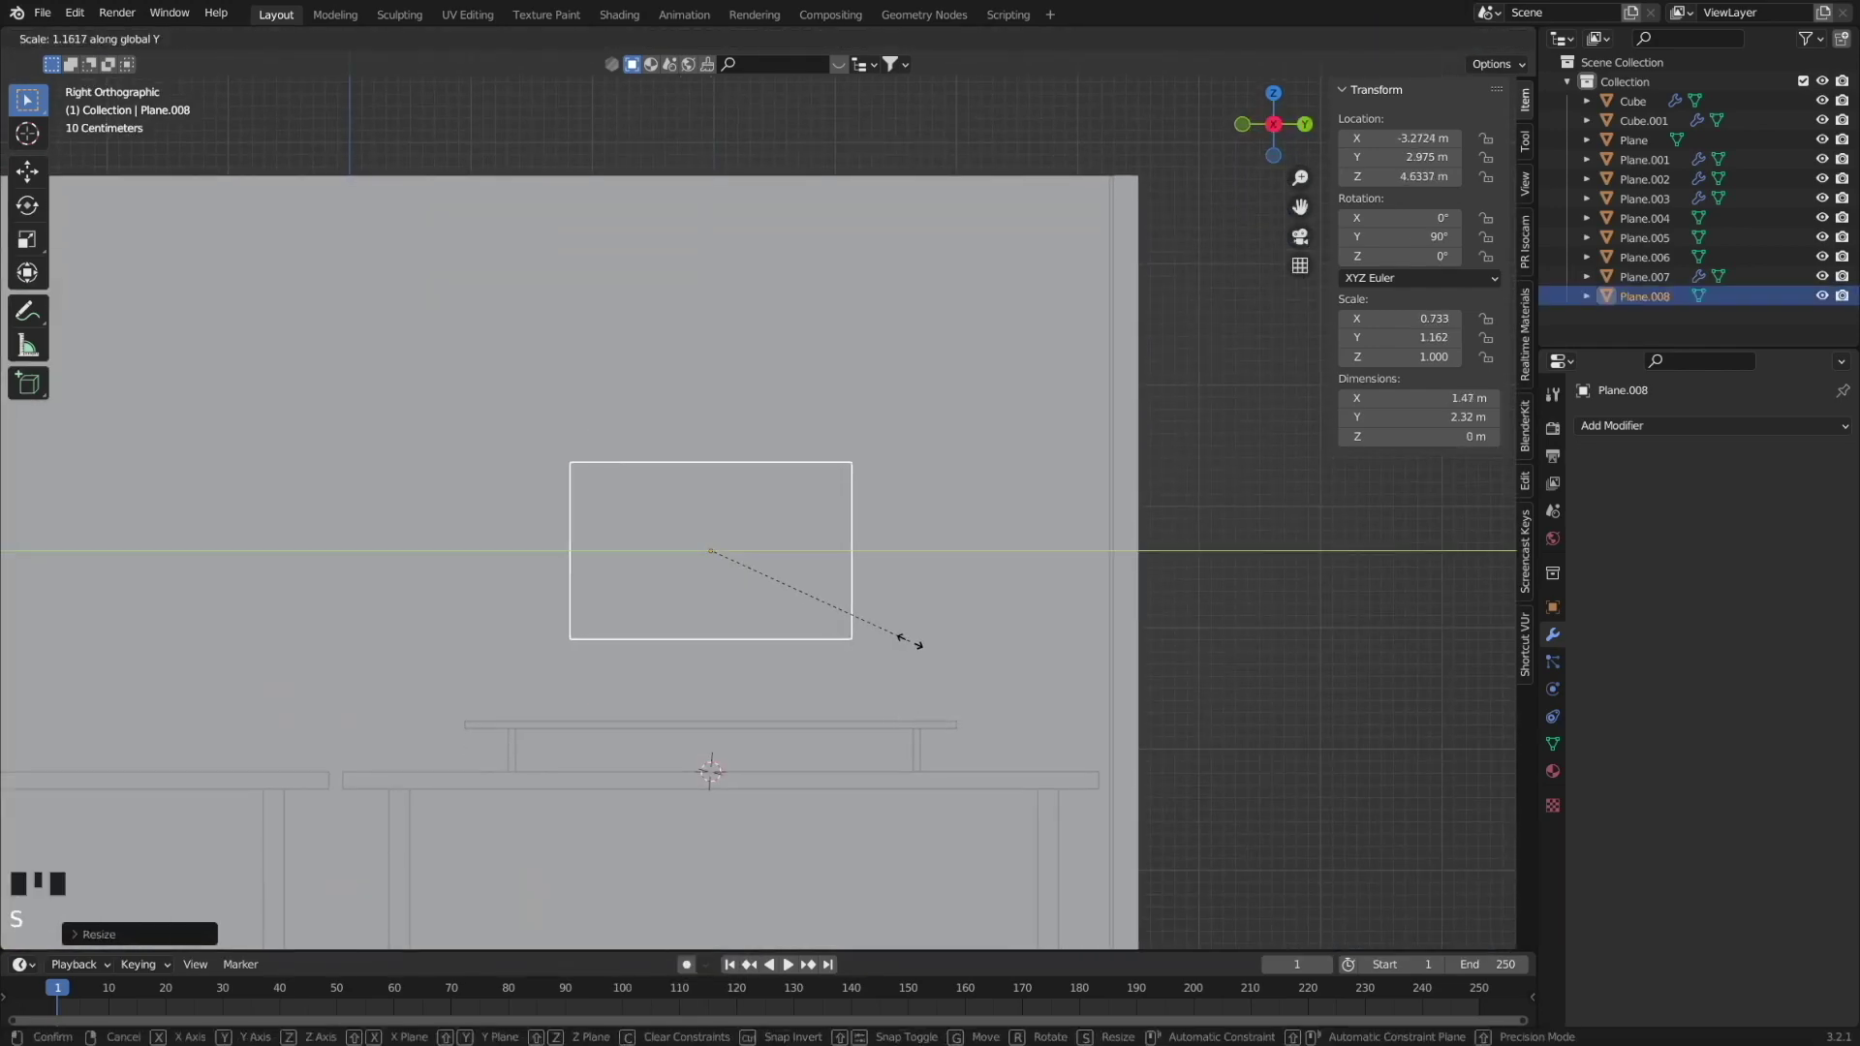
click(871, 670)
Extrude the monitor plane to give it thickness and move the monitor back over the shelf.
key(Tab)
middle_drag(871, 670, 717, 633)
key(e)
click(816, 653)
key(Tab)
key(g)
middle_click(869, 658)
Duplicate the shelf support for a monitor stand and rotate the copy 90° about Z.
key(shift+d)
click(775, 654)
key(r)
key(z)
key(9)
key(0)
key(Return)
Scale the stand plate along Z to about 0.56 by 0.66 m and position it upright on the shelf by the monitor.
key(s)
key(z)
click(707, 637)
scroll(707, 636, up, 2)
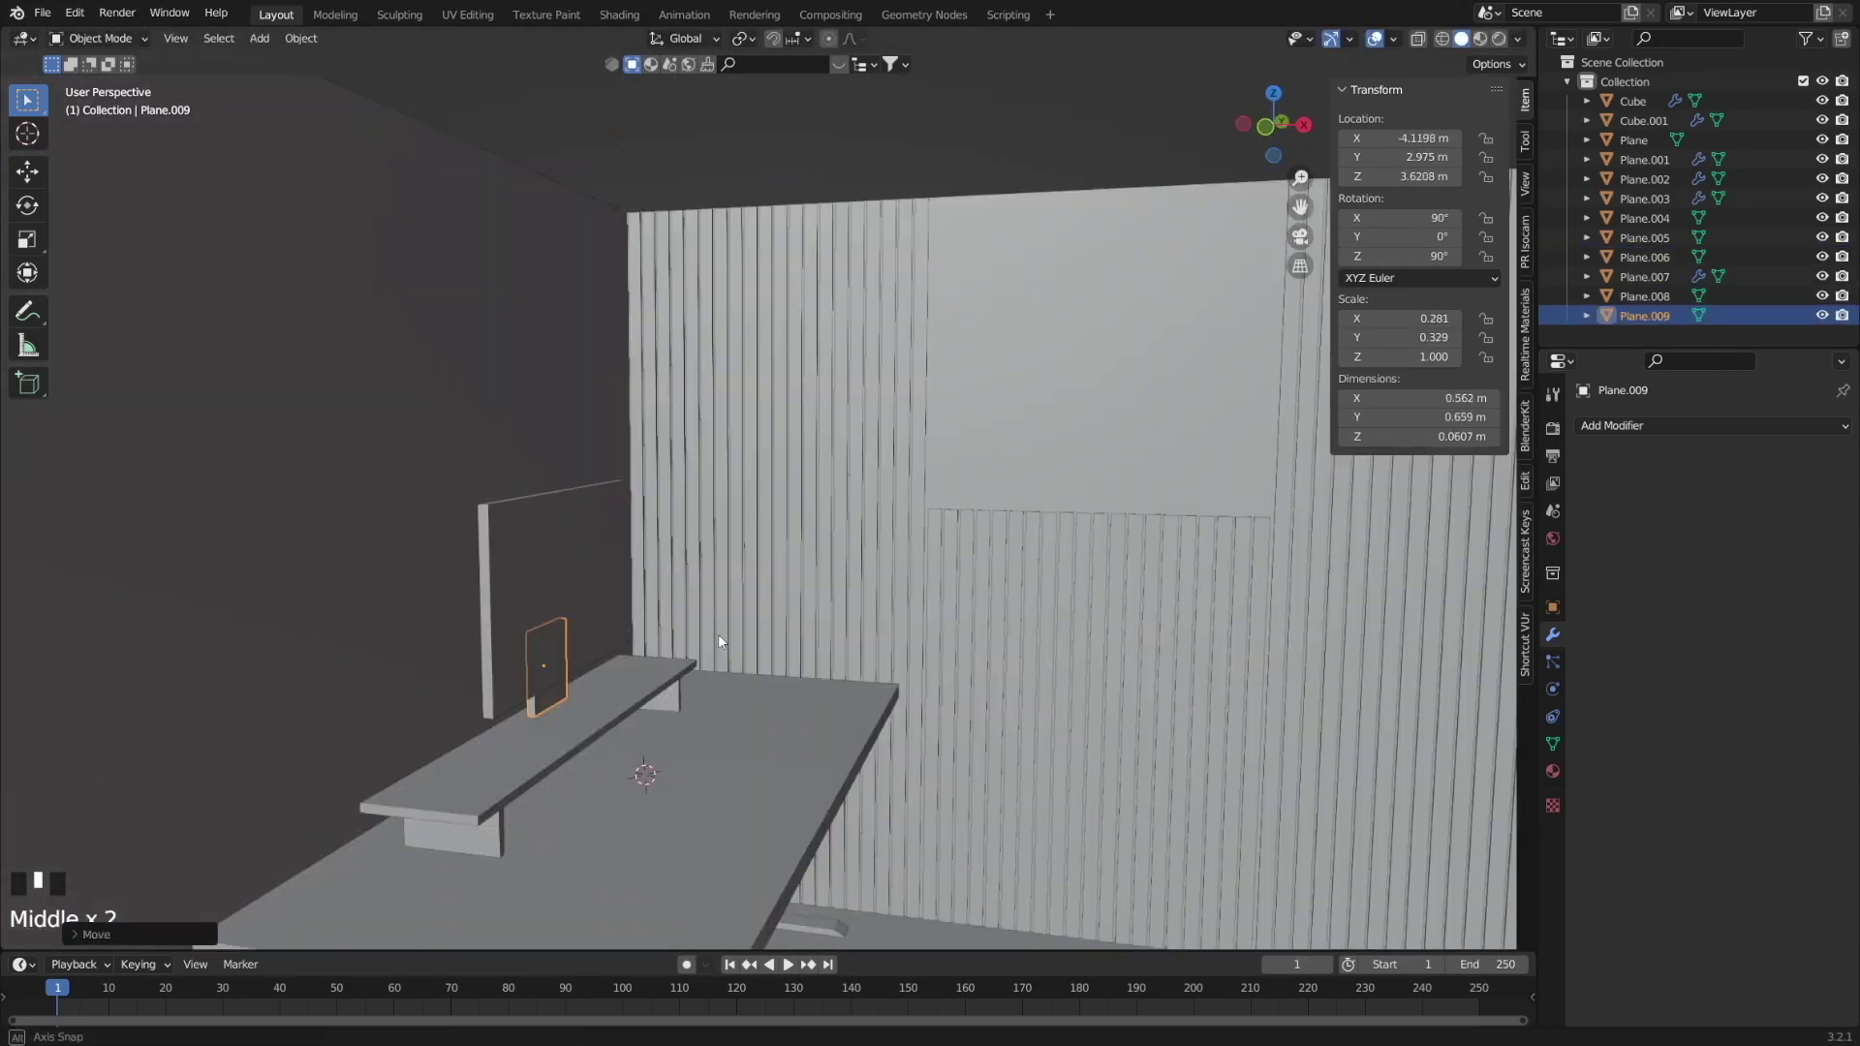
Move the monitor stand plate down behind the monitor and cut an edge loop near its lower end.
key(g)
click(595, 689)
middle_drag(595, 688, 603, 763)
key(Tab)
key(ctrl+r)
click(584, 668)
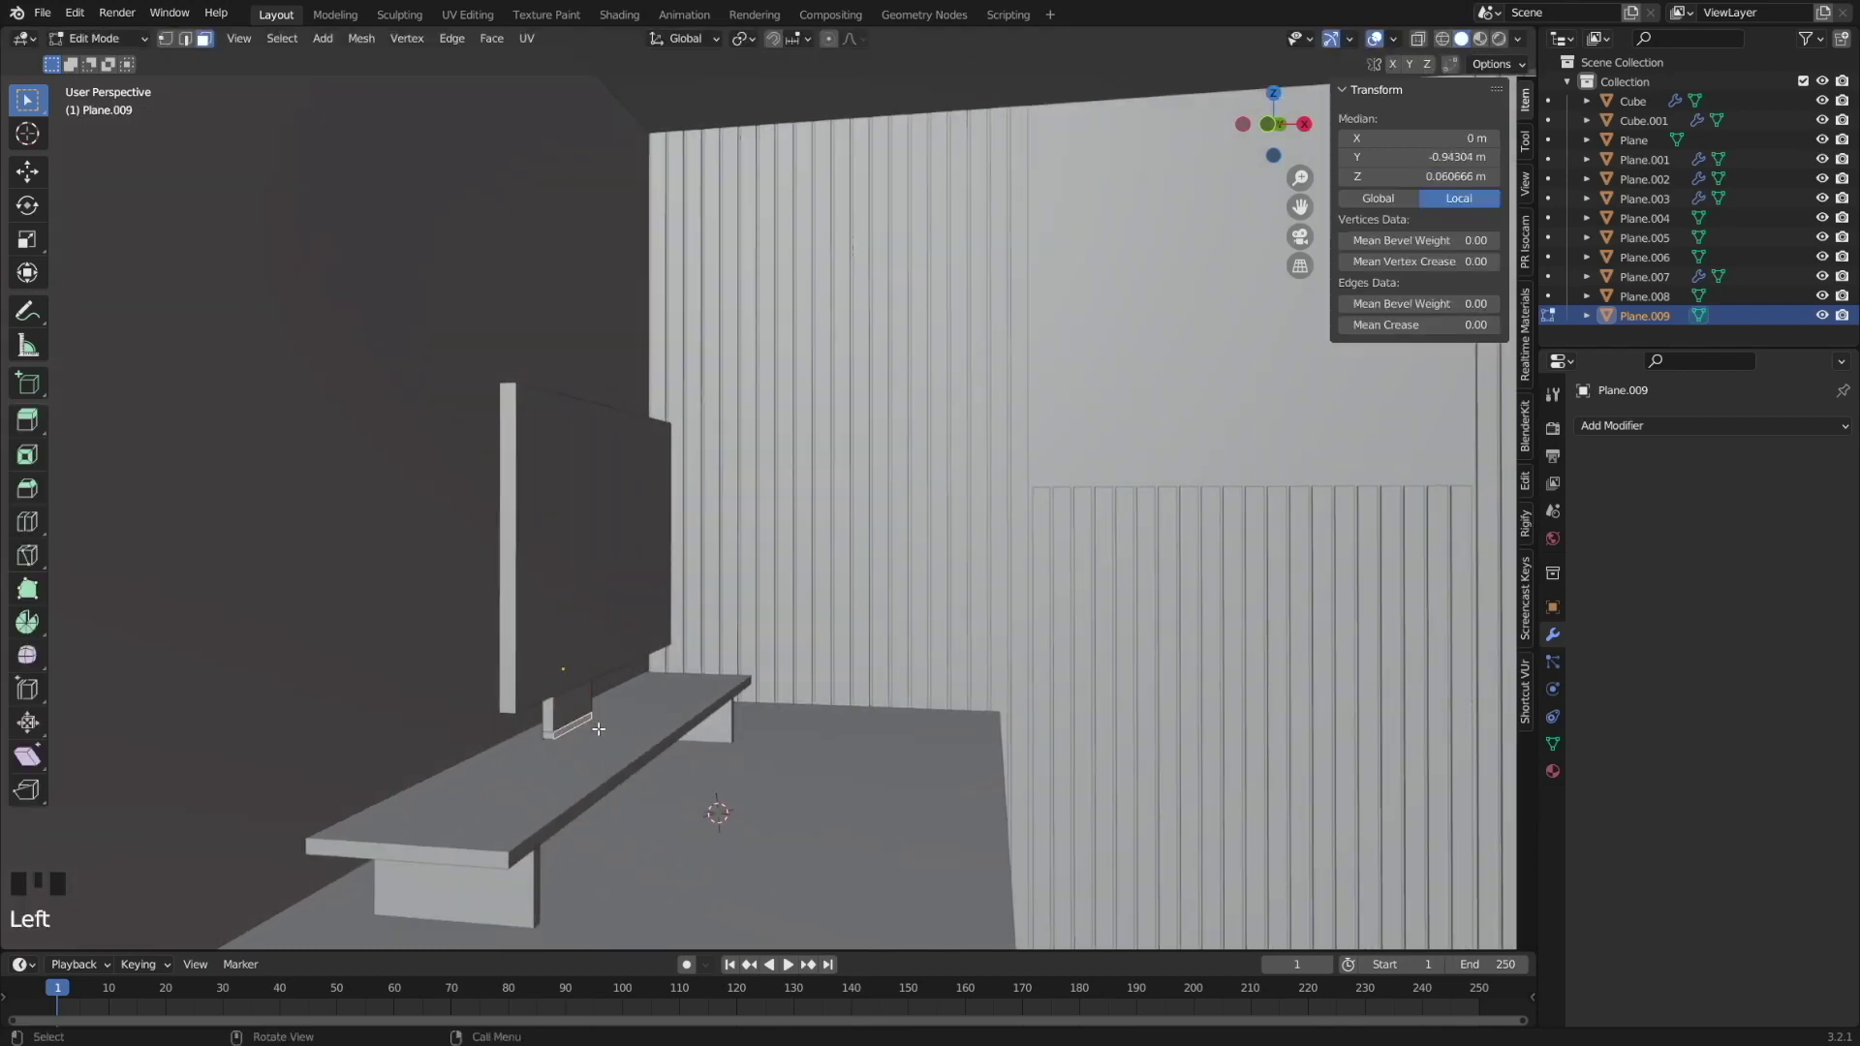
Extrude the stand plate's lower strip forward into a foot on the shelf and save the file.
key(e)
click(589, 674)
middle_drag(571, 678, 678, 639)
scroll(781, 602, down, 5)
key(Tab)
key(ctrl+s)
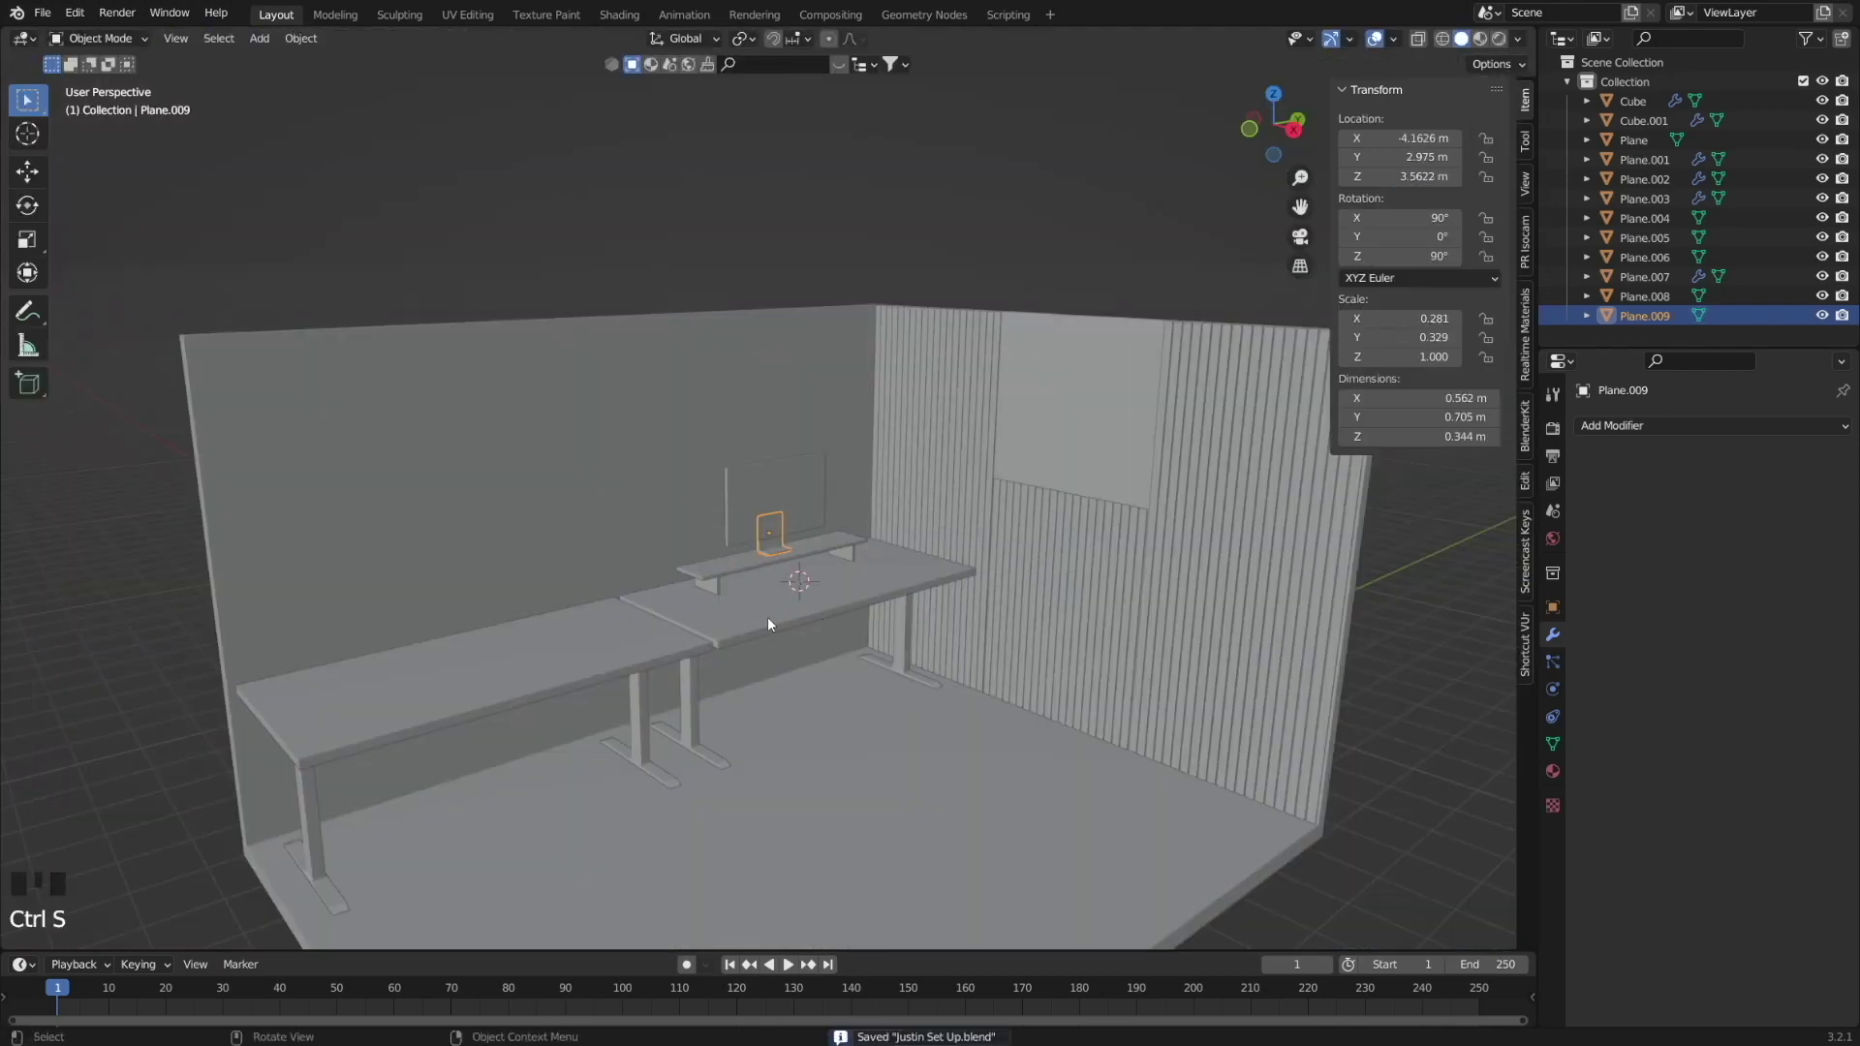
Duplicate the desk shelf and move the copy along X to the back wall beside the monitor.
shift+middle_drag(936, 721, 697, 814)
scroll(703, 697, up, 4)
key(ctrl+z)
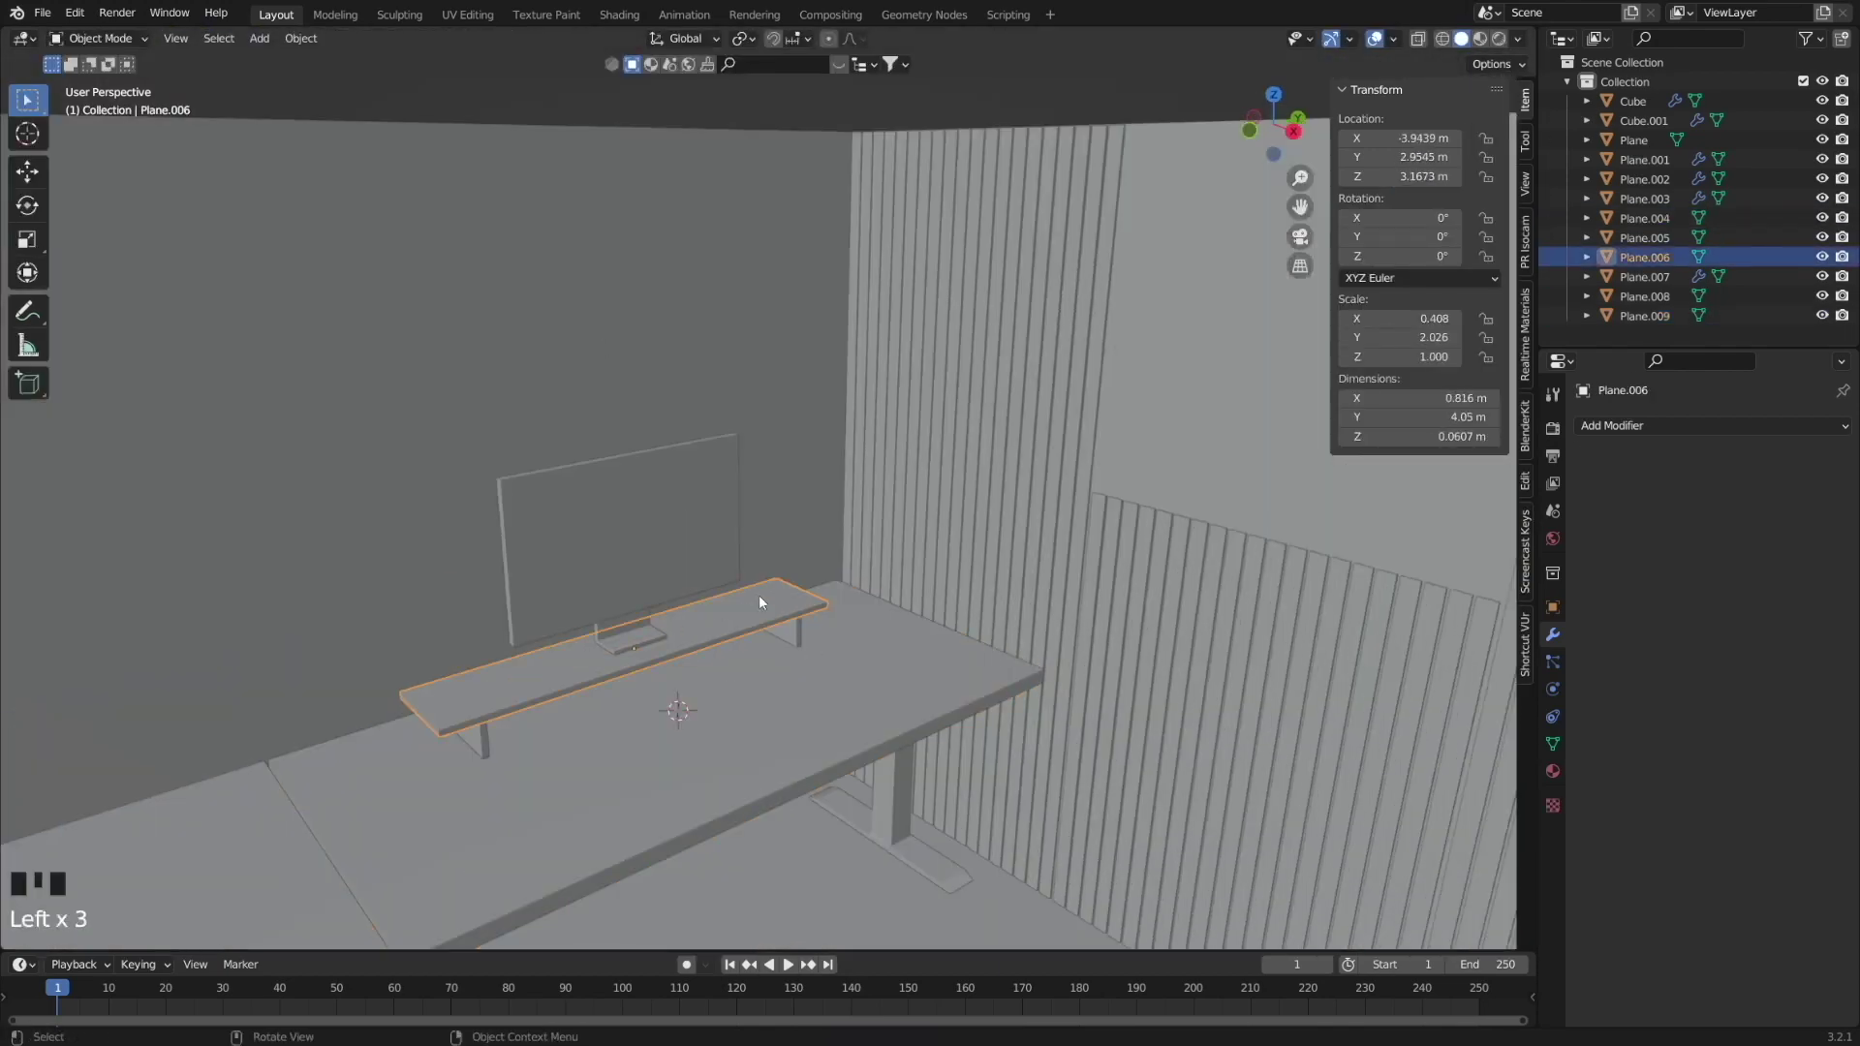
key(shift+d)
click(858, 589)
key(g)
key(x)
middle_drag(858, 589, 717, 542)
click(715, 568)
Shrink the wall shelf to about 0.54 by 1.8 m and place a duplicate as a second parallel shelf.
key(s)
key(x)
click(775, 589)
key(g)
click(732, 553)
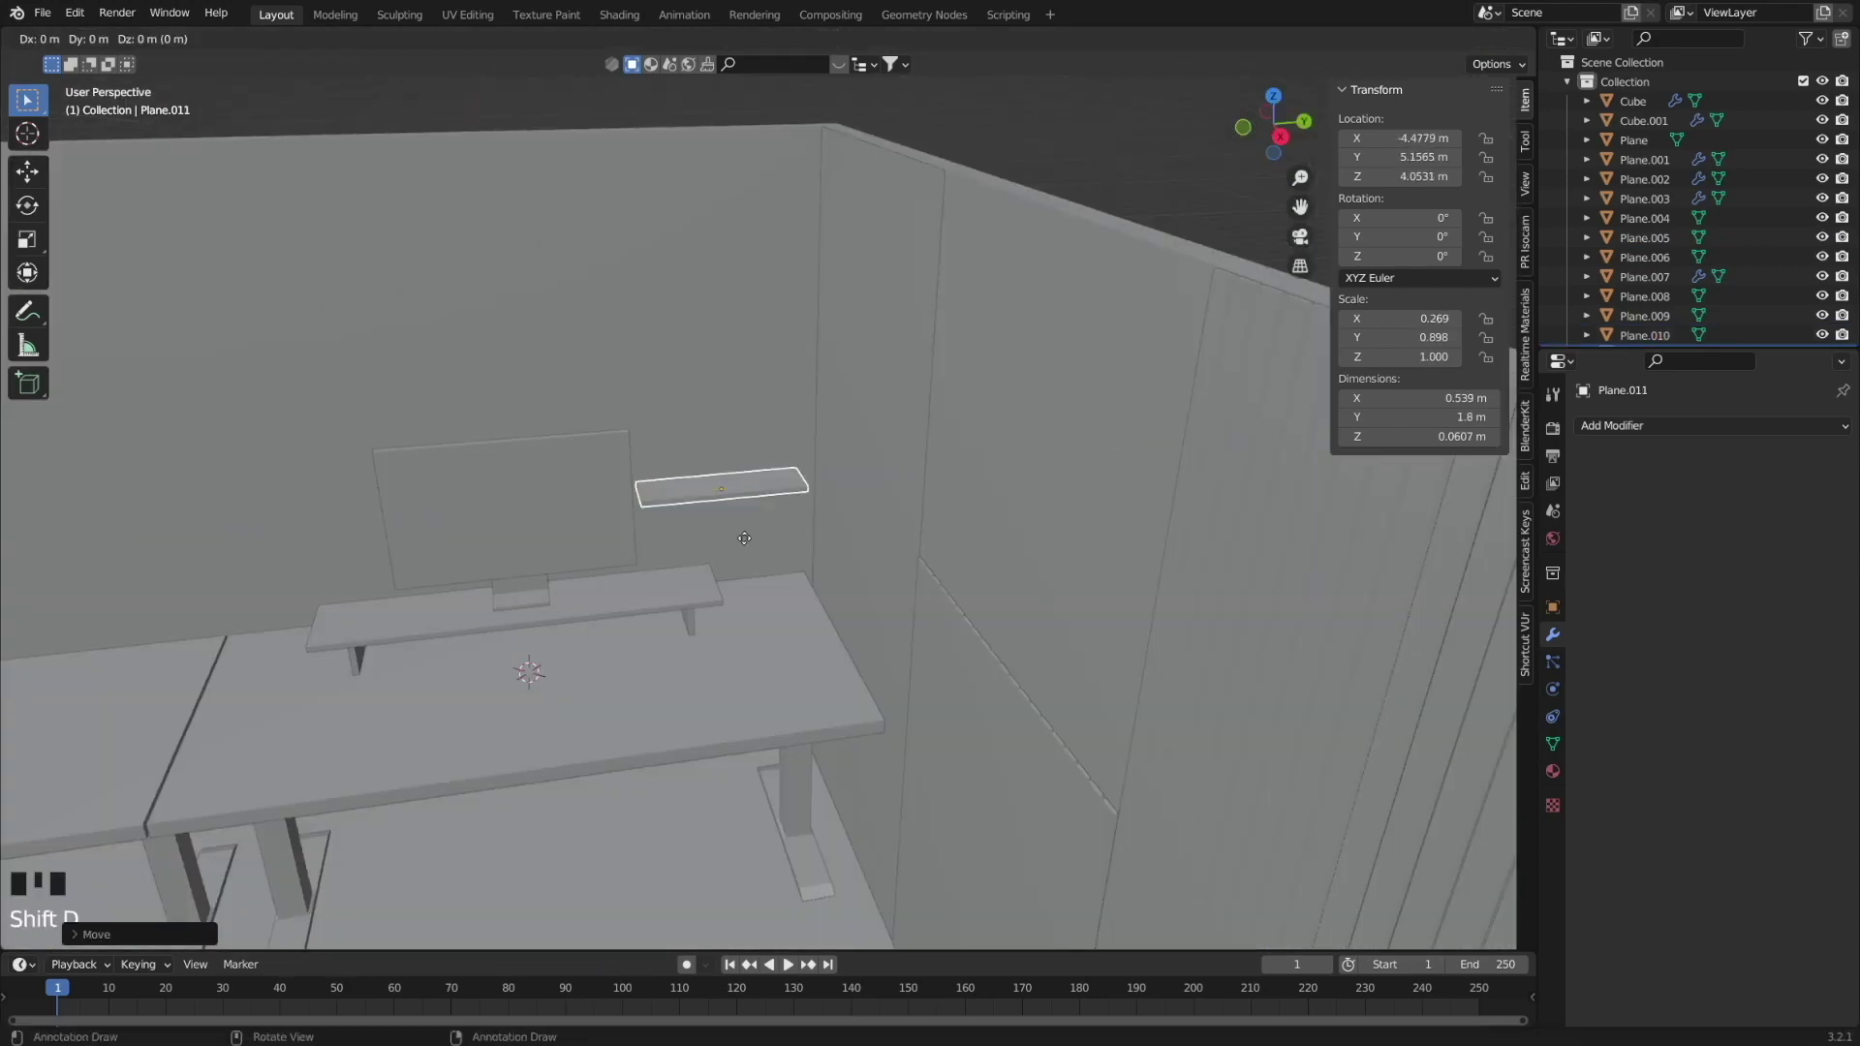
click(784, 612)
middle_drag(659, 635, 1062, 663)
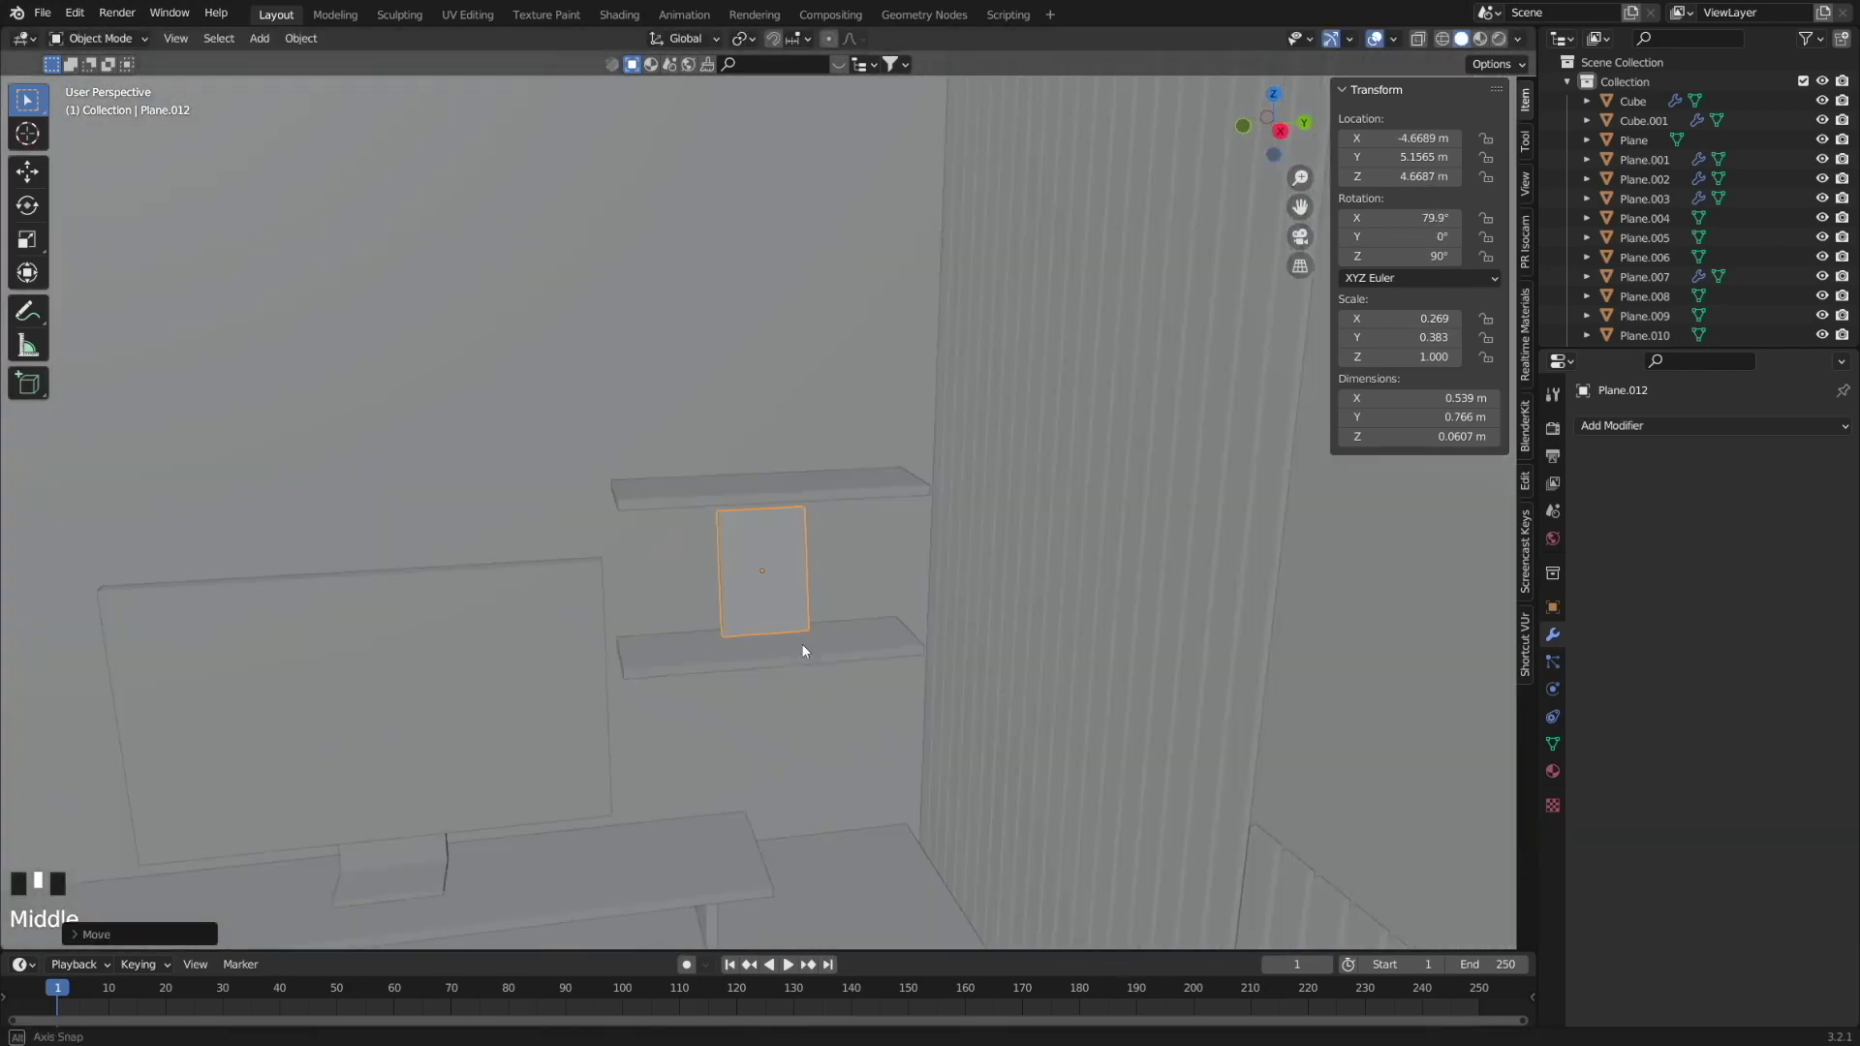
Duplicate the tilted 0.54 by 0.77 m panel along Y and Z into rows of three on both wall shelves.
click(778, 628)
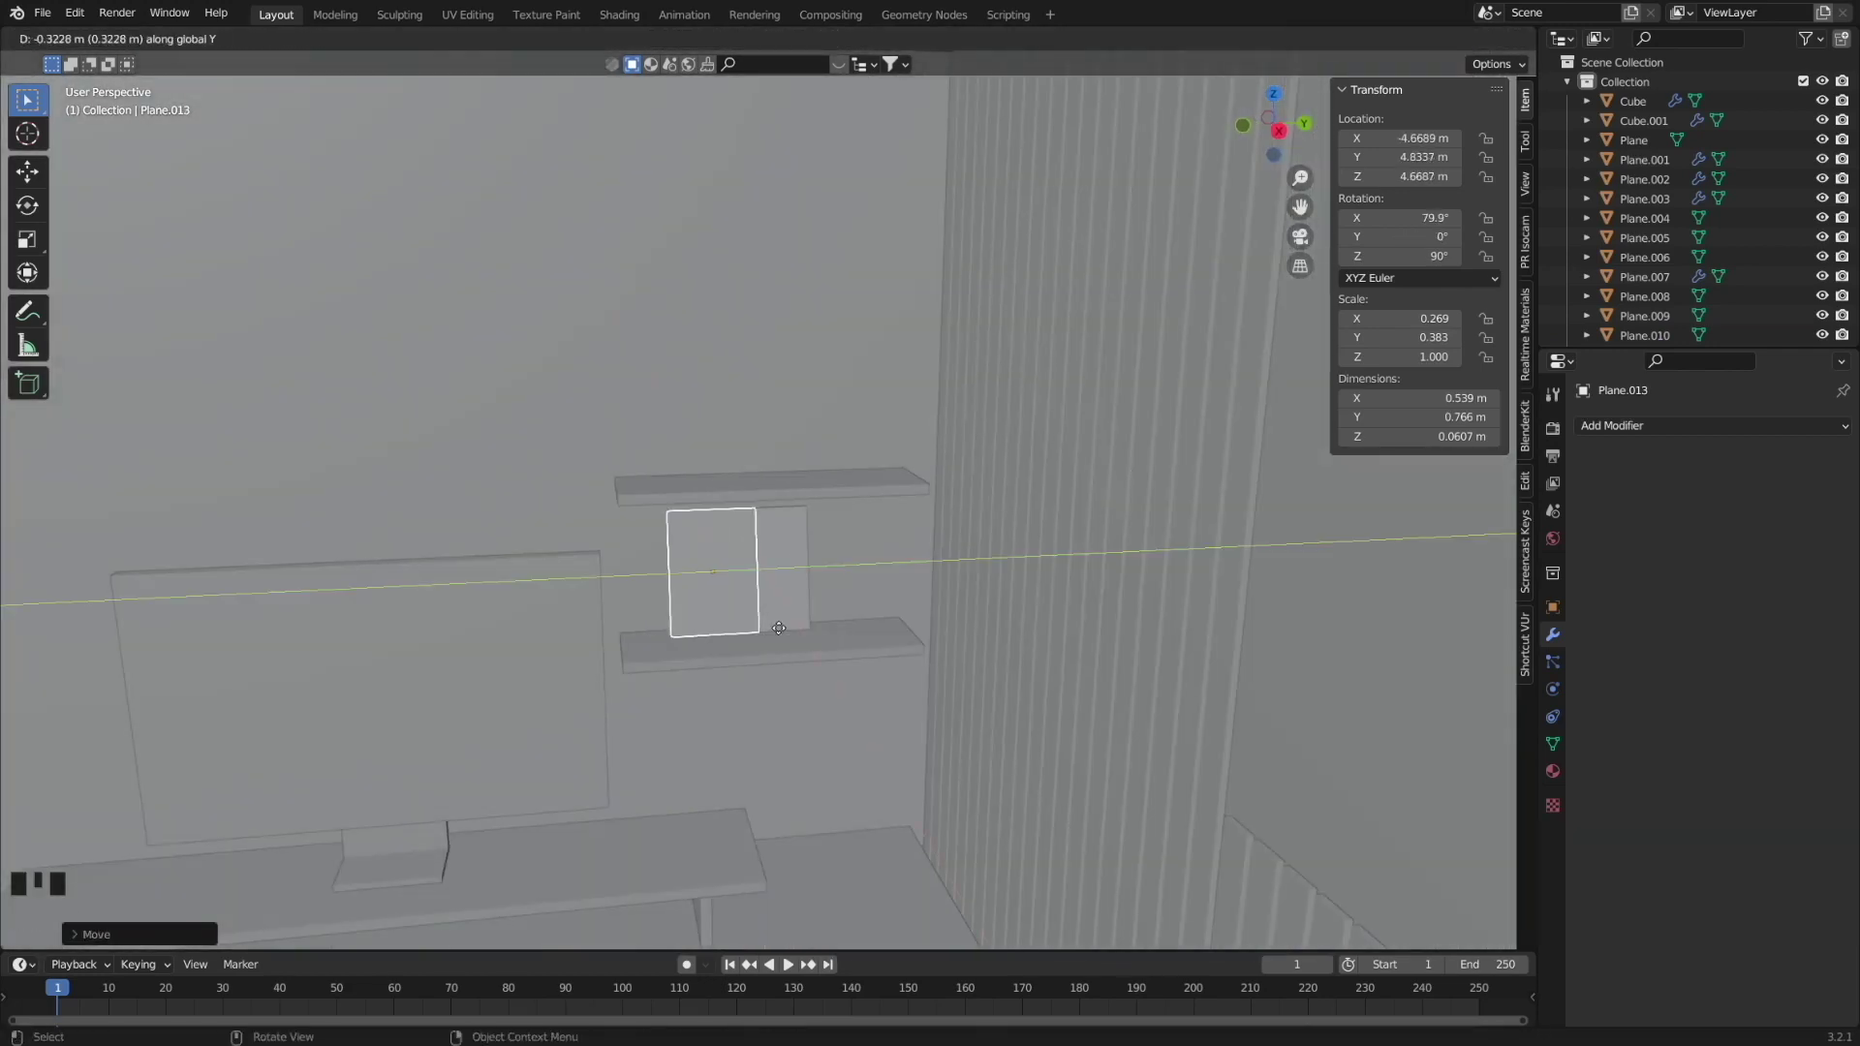
shift+click(683, 601)
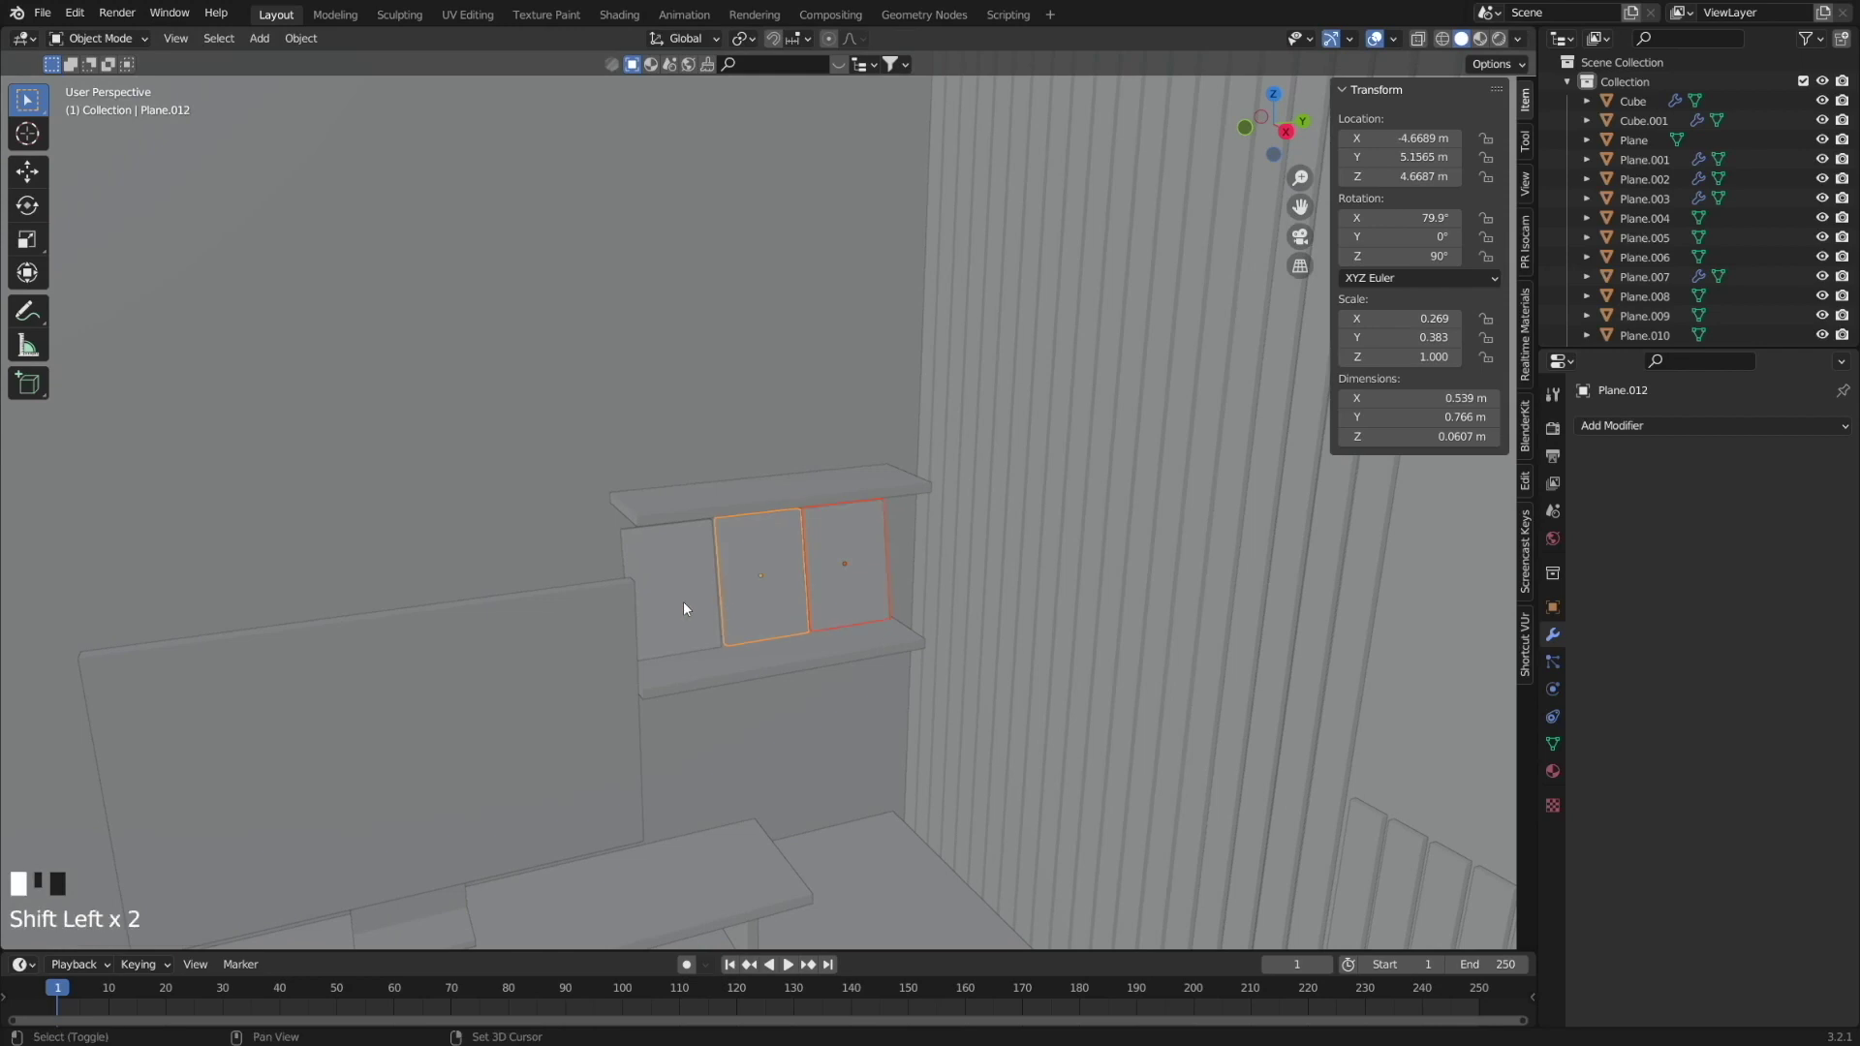
middle_drag(683, 601, 769, 551)
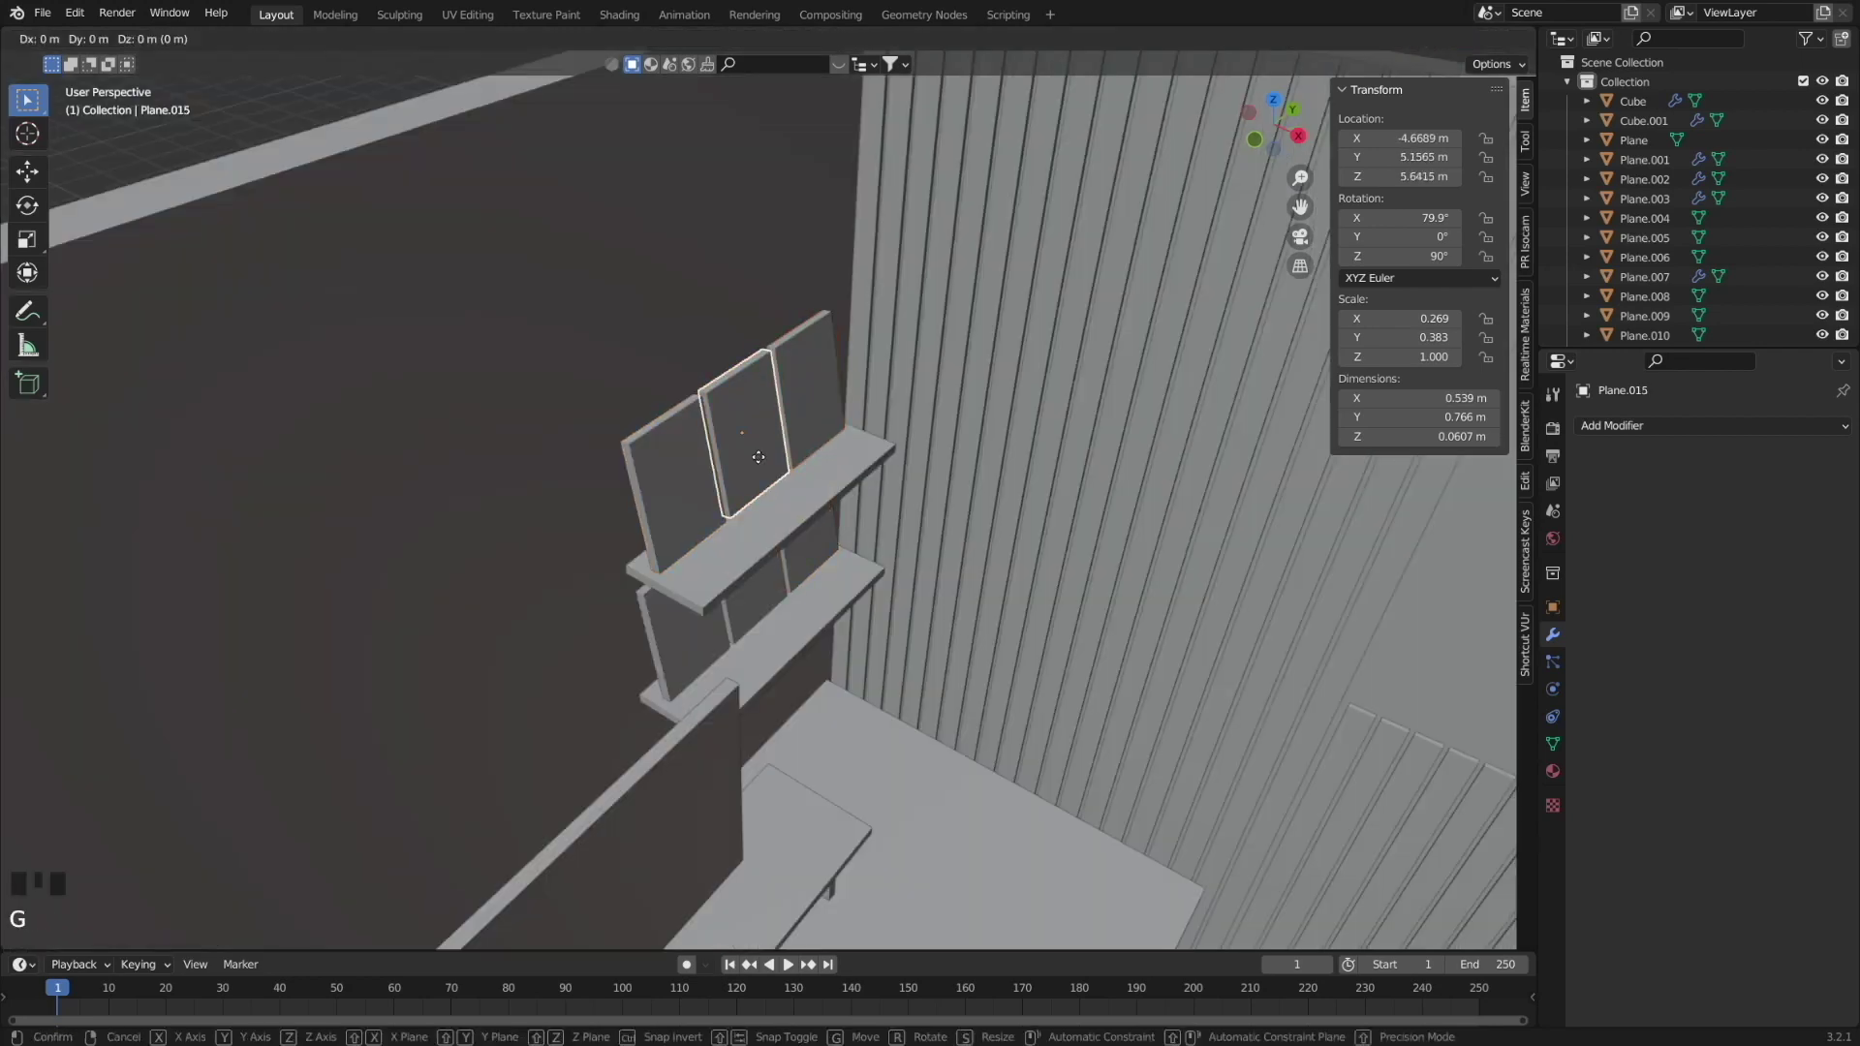
shift+click(728, 480)
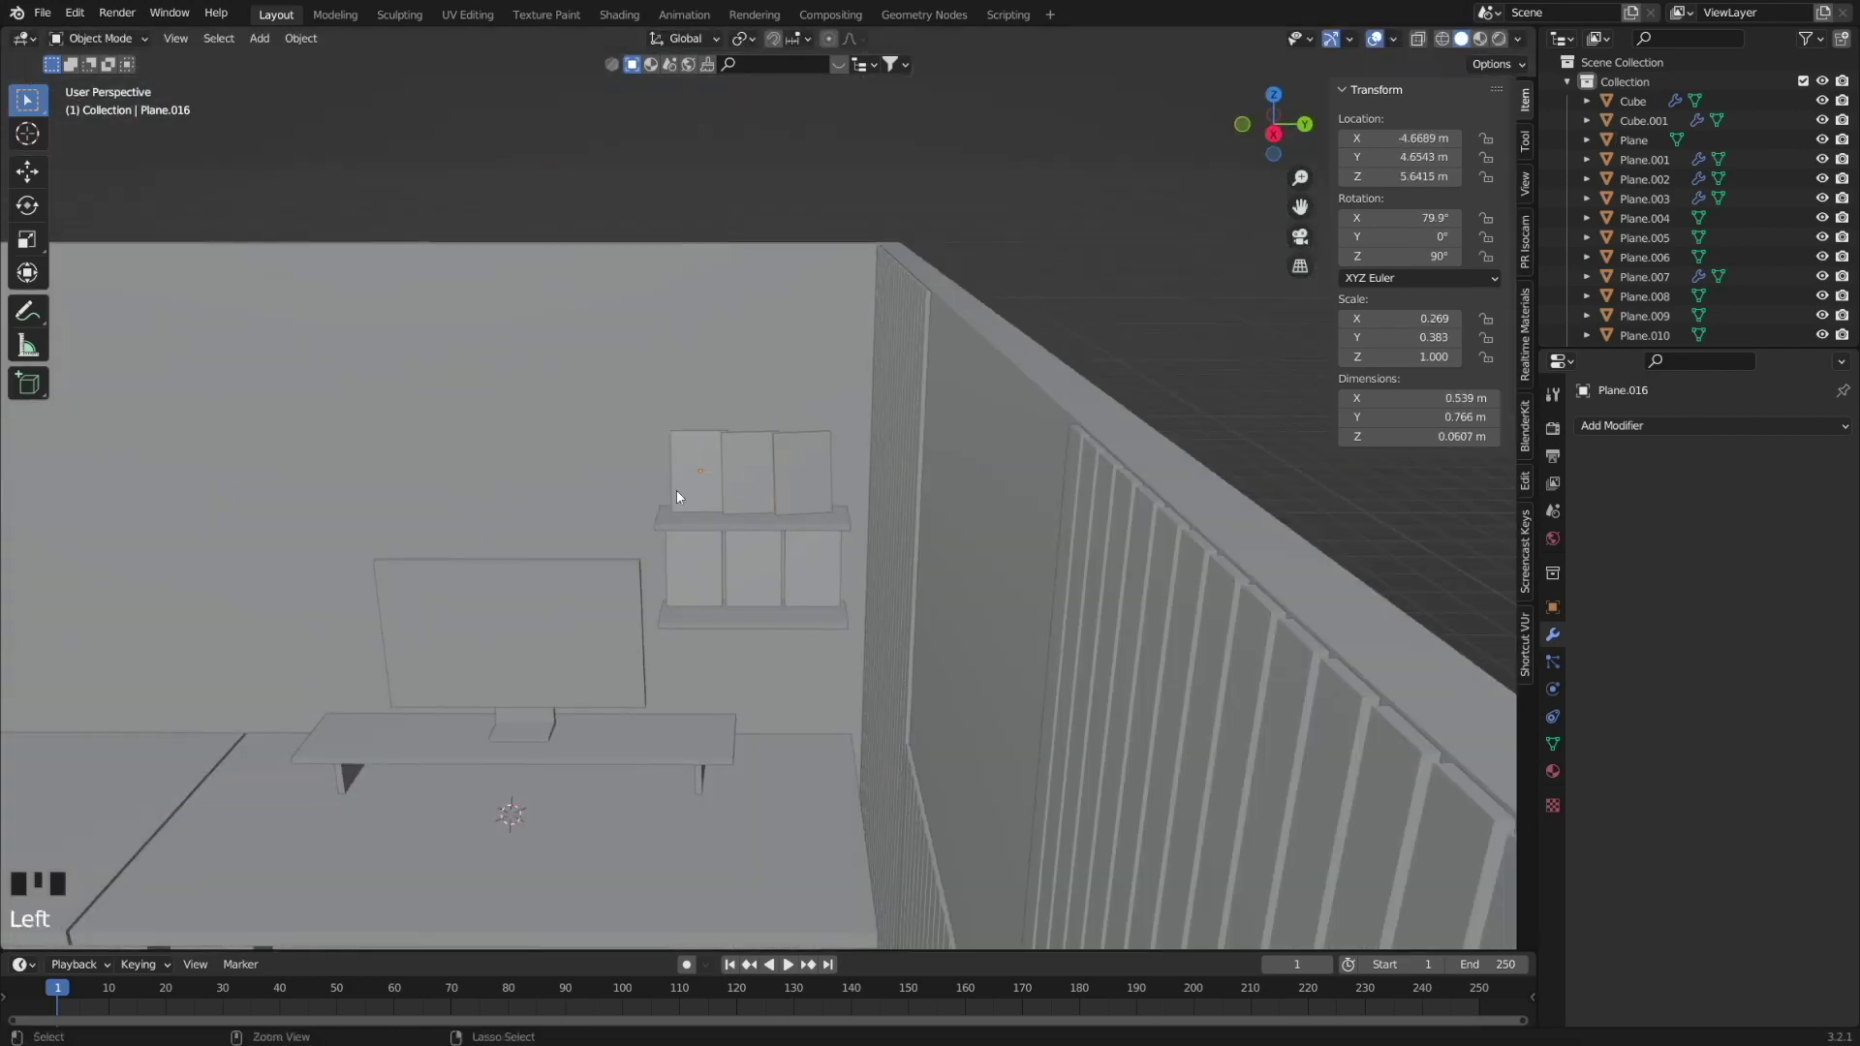
Add a cube and scale it into a speaker box about 0.37 by 0.33 by 0.54 m at the desk shelf's free end.
key(shift+a)
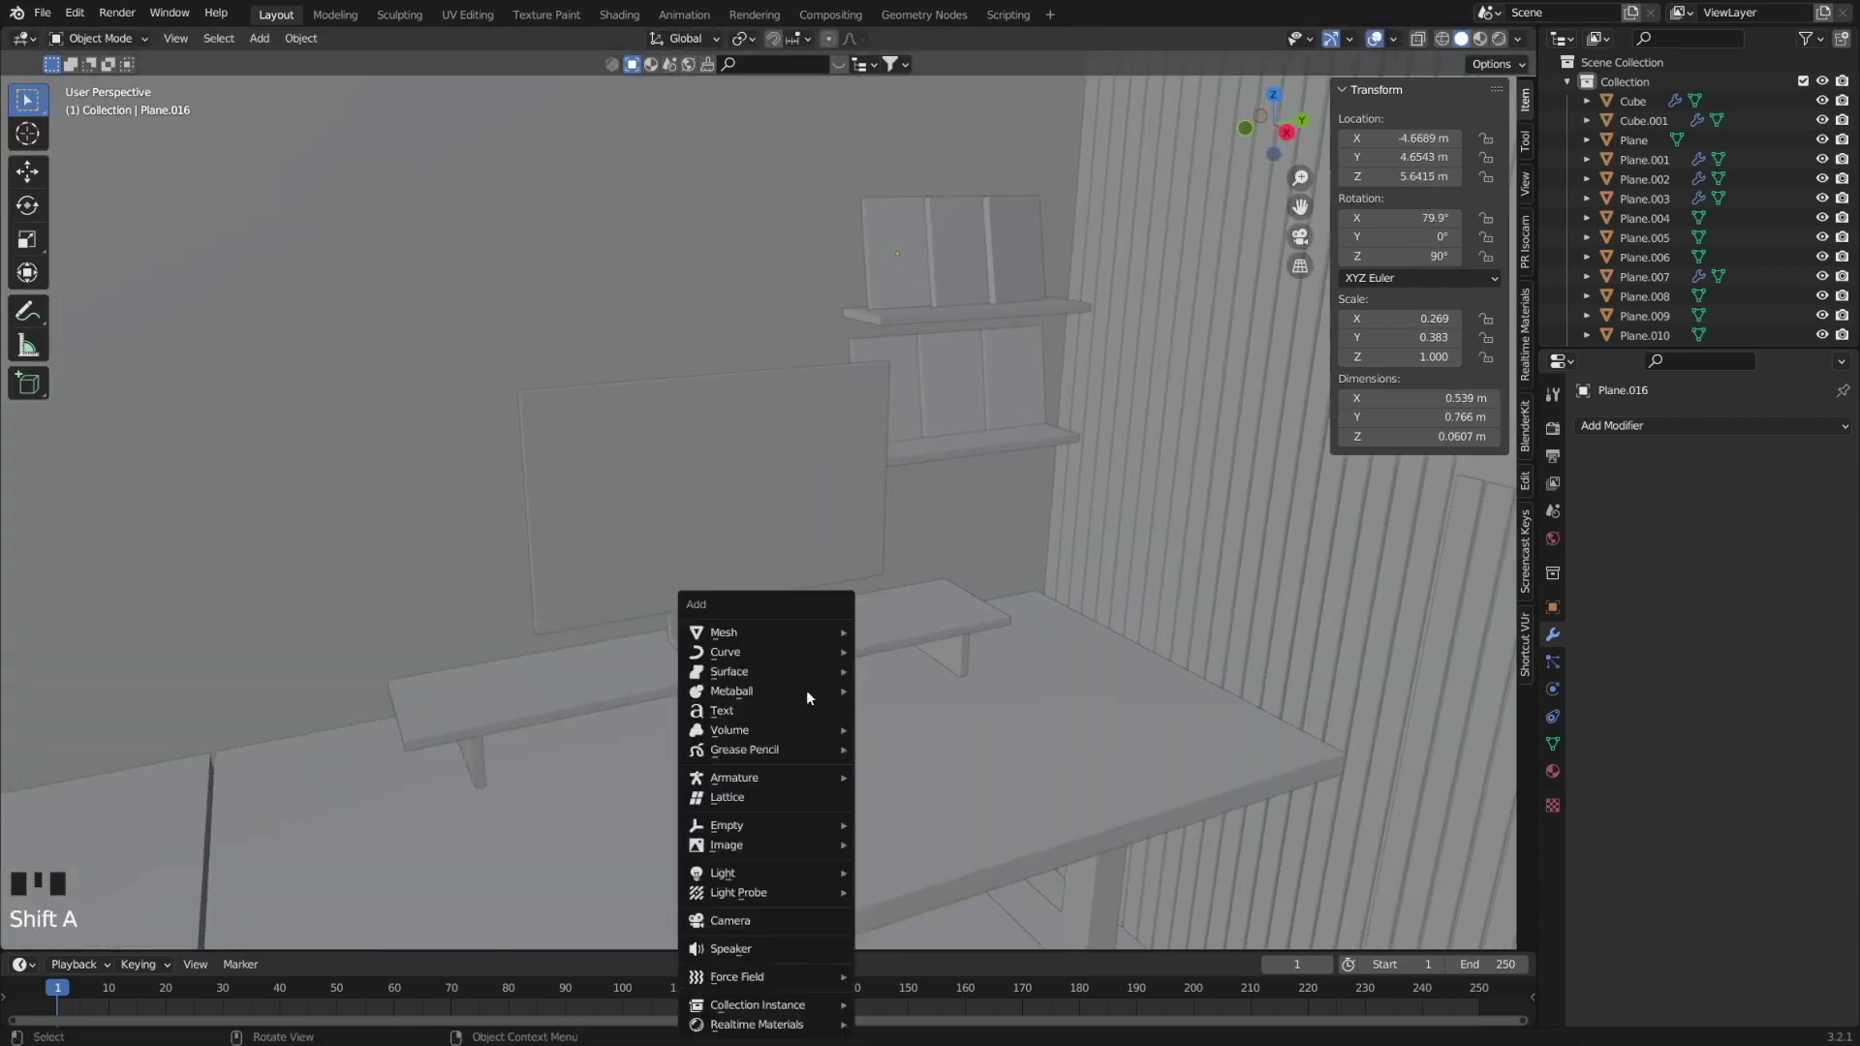
click(871, 639)
key(s)
click(831, 652)
key(g)
key(z)
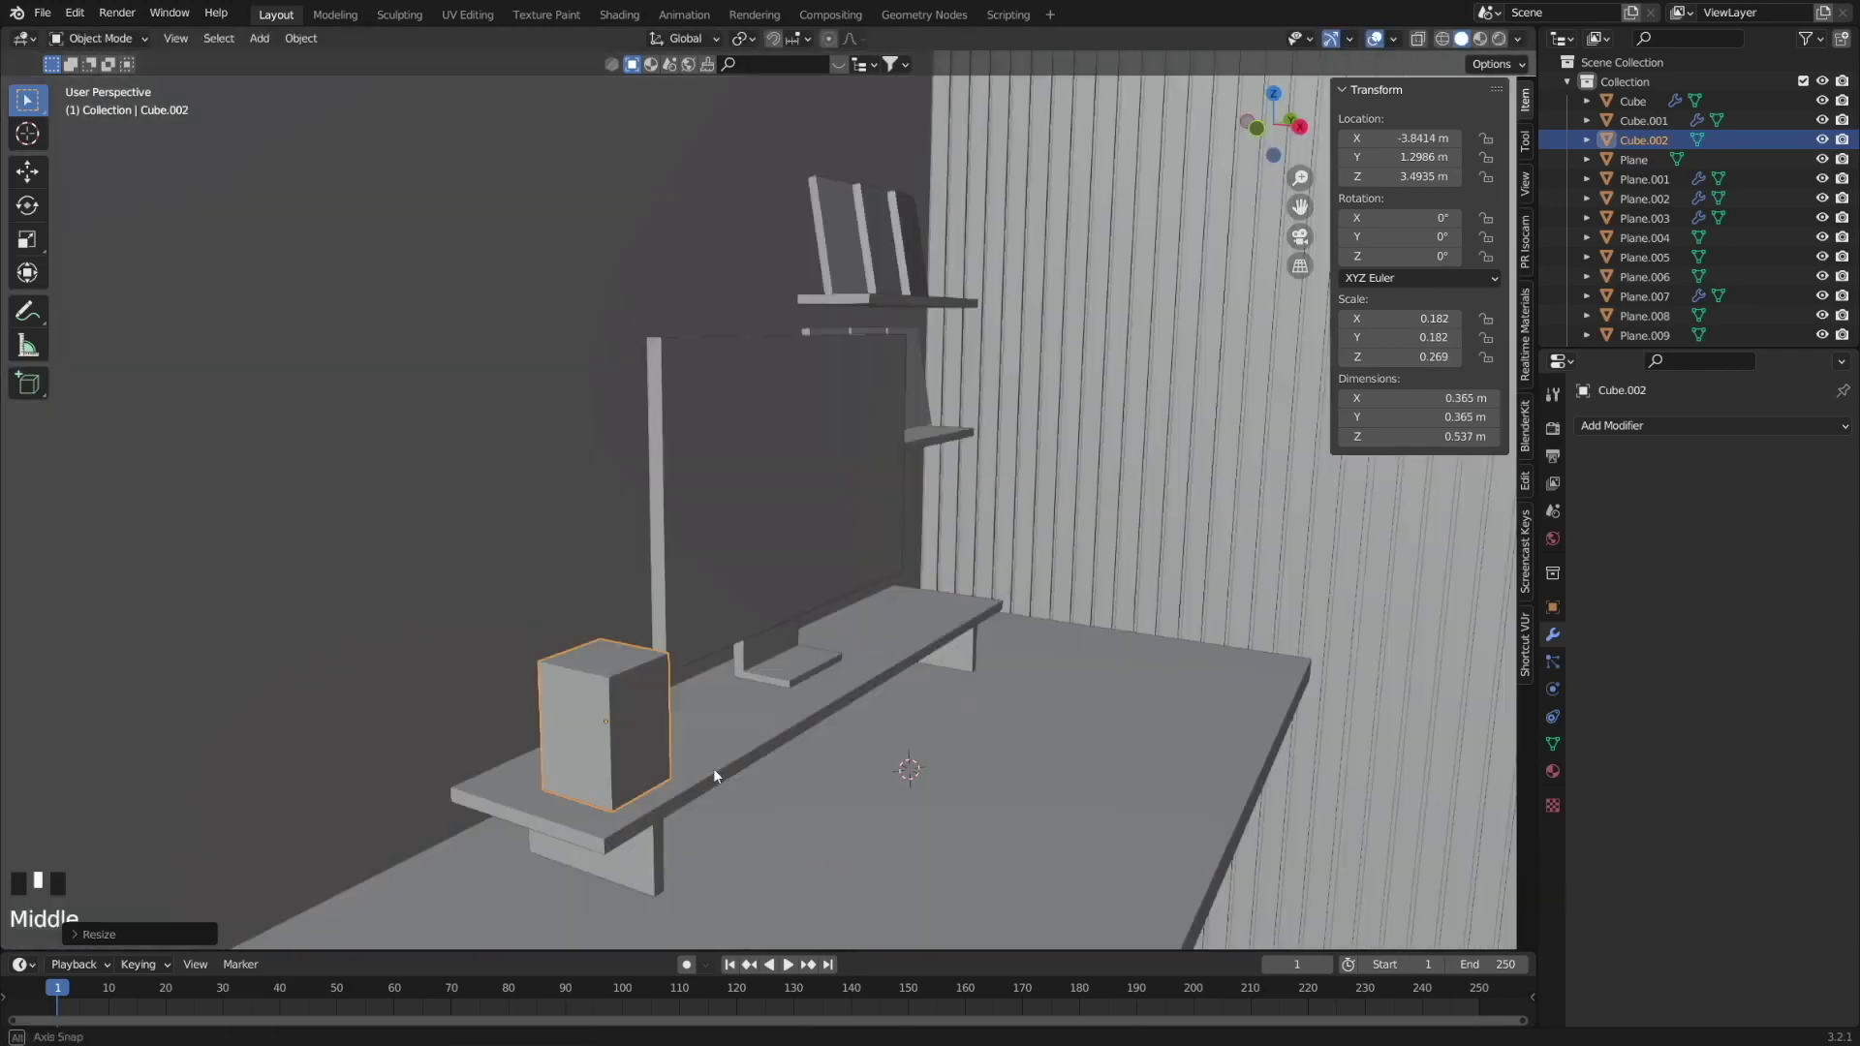
middle_drag(713, 769, 682, 729)
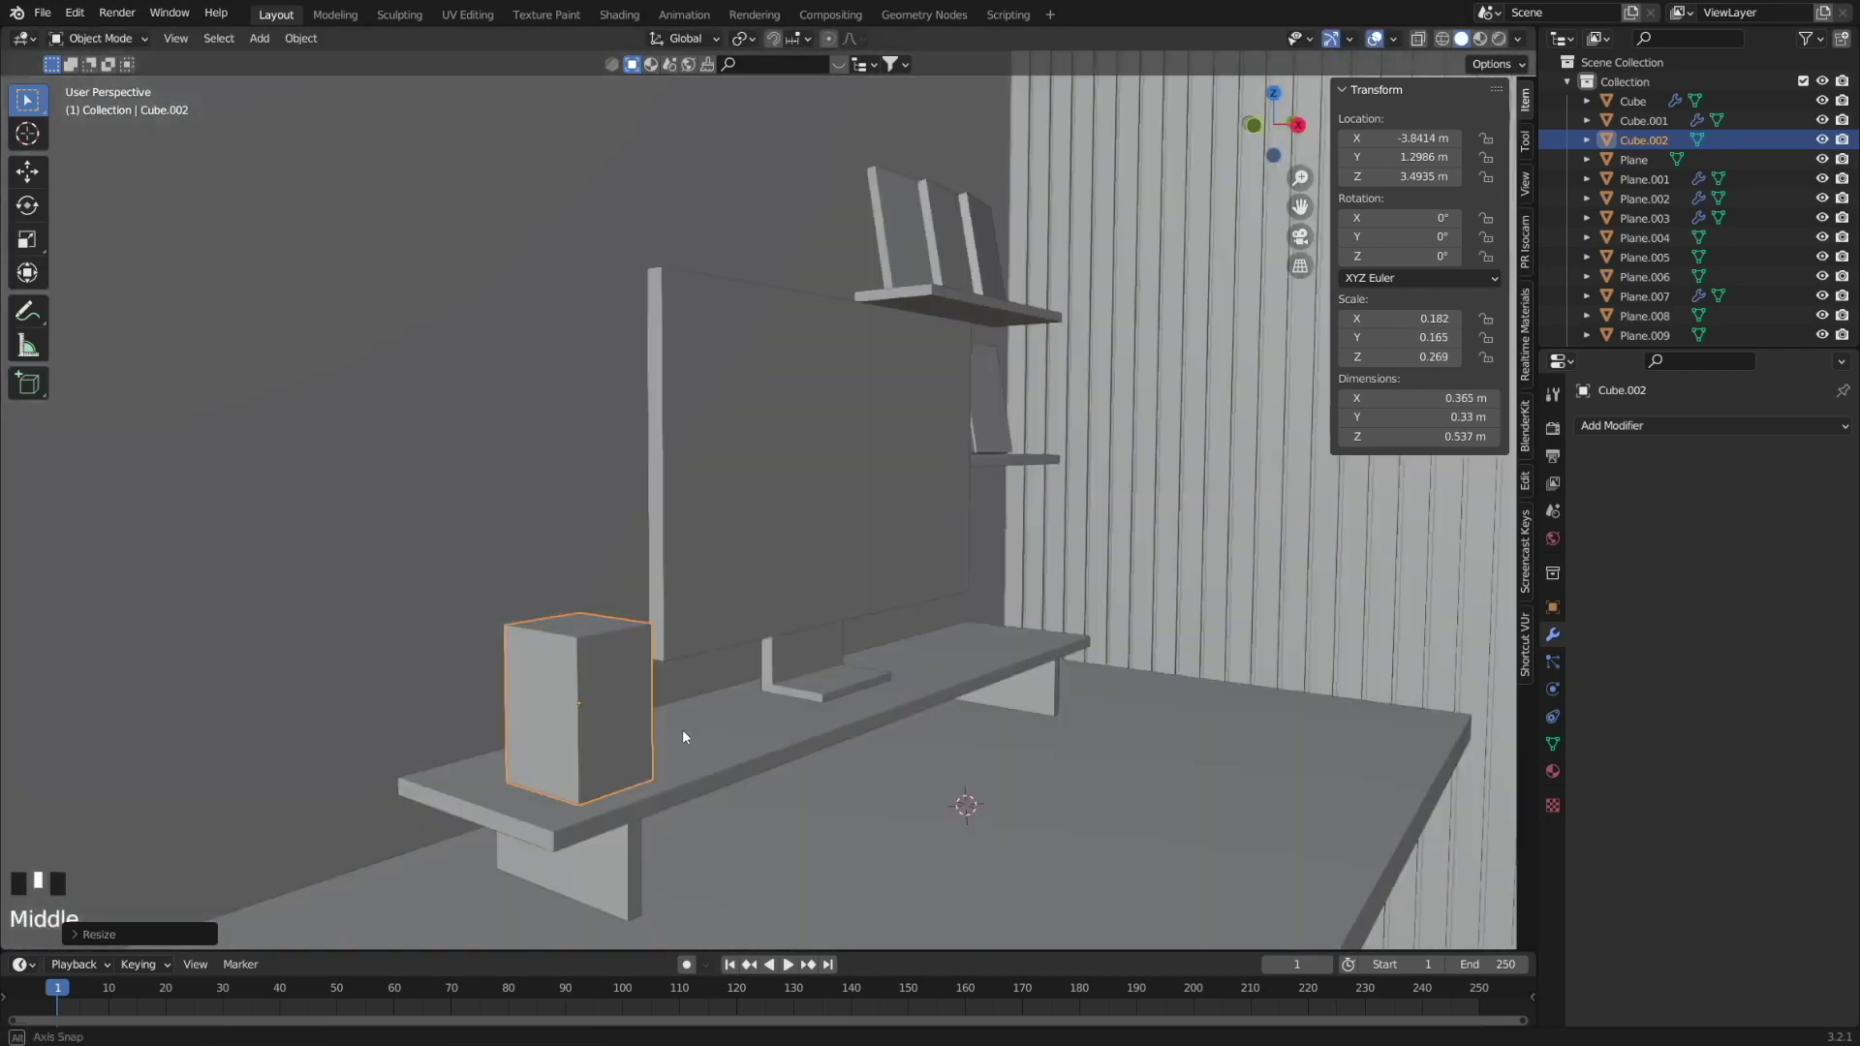
Bevel all edges of the speaker box with multiple segments to round them slightly.
key(Tab)
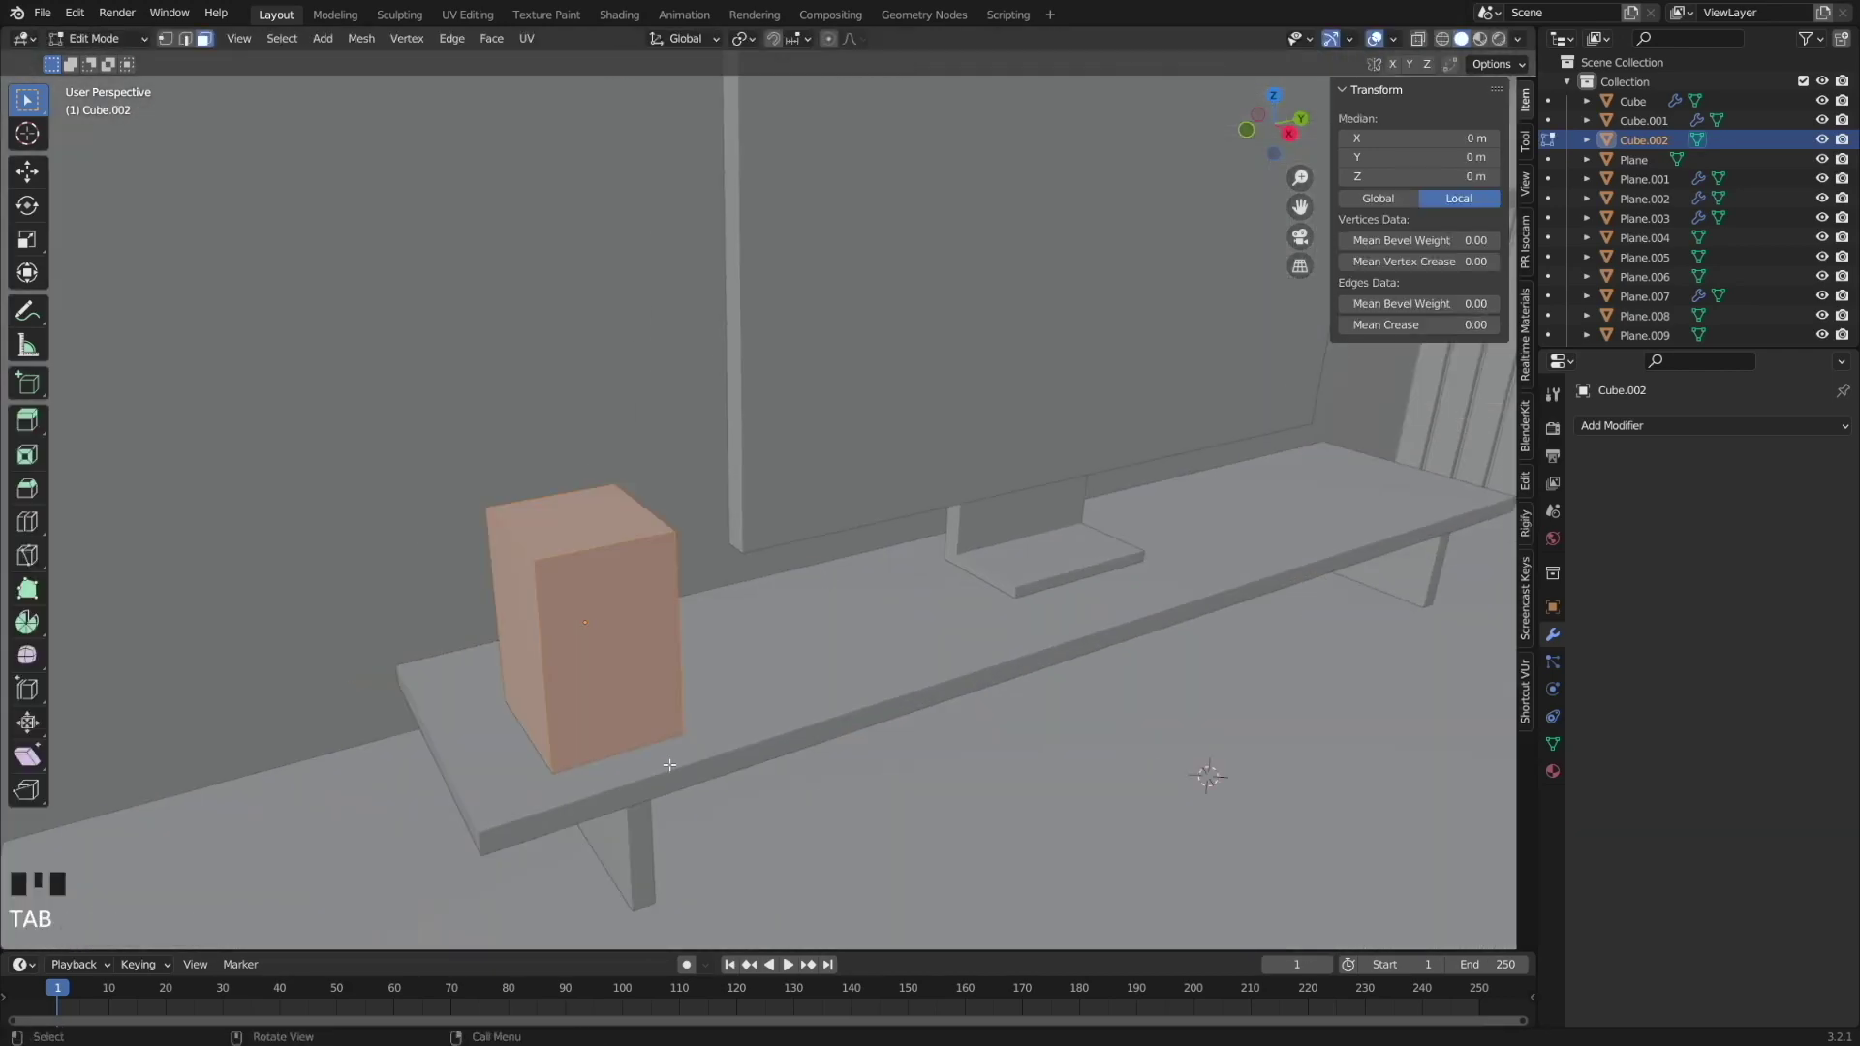
key(ctrl+b)
scroll(803, 713, up, 8)
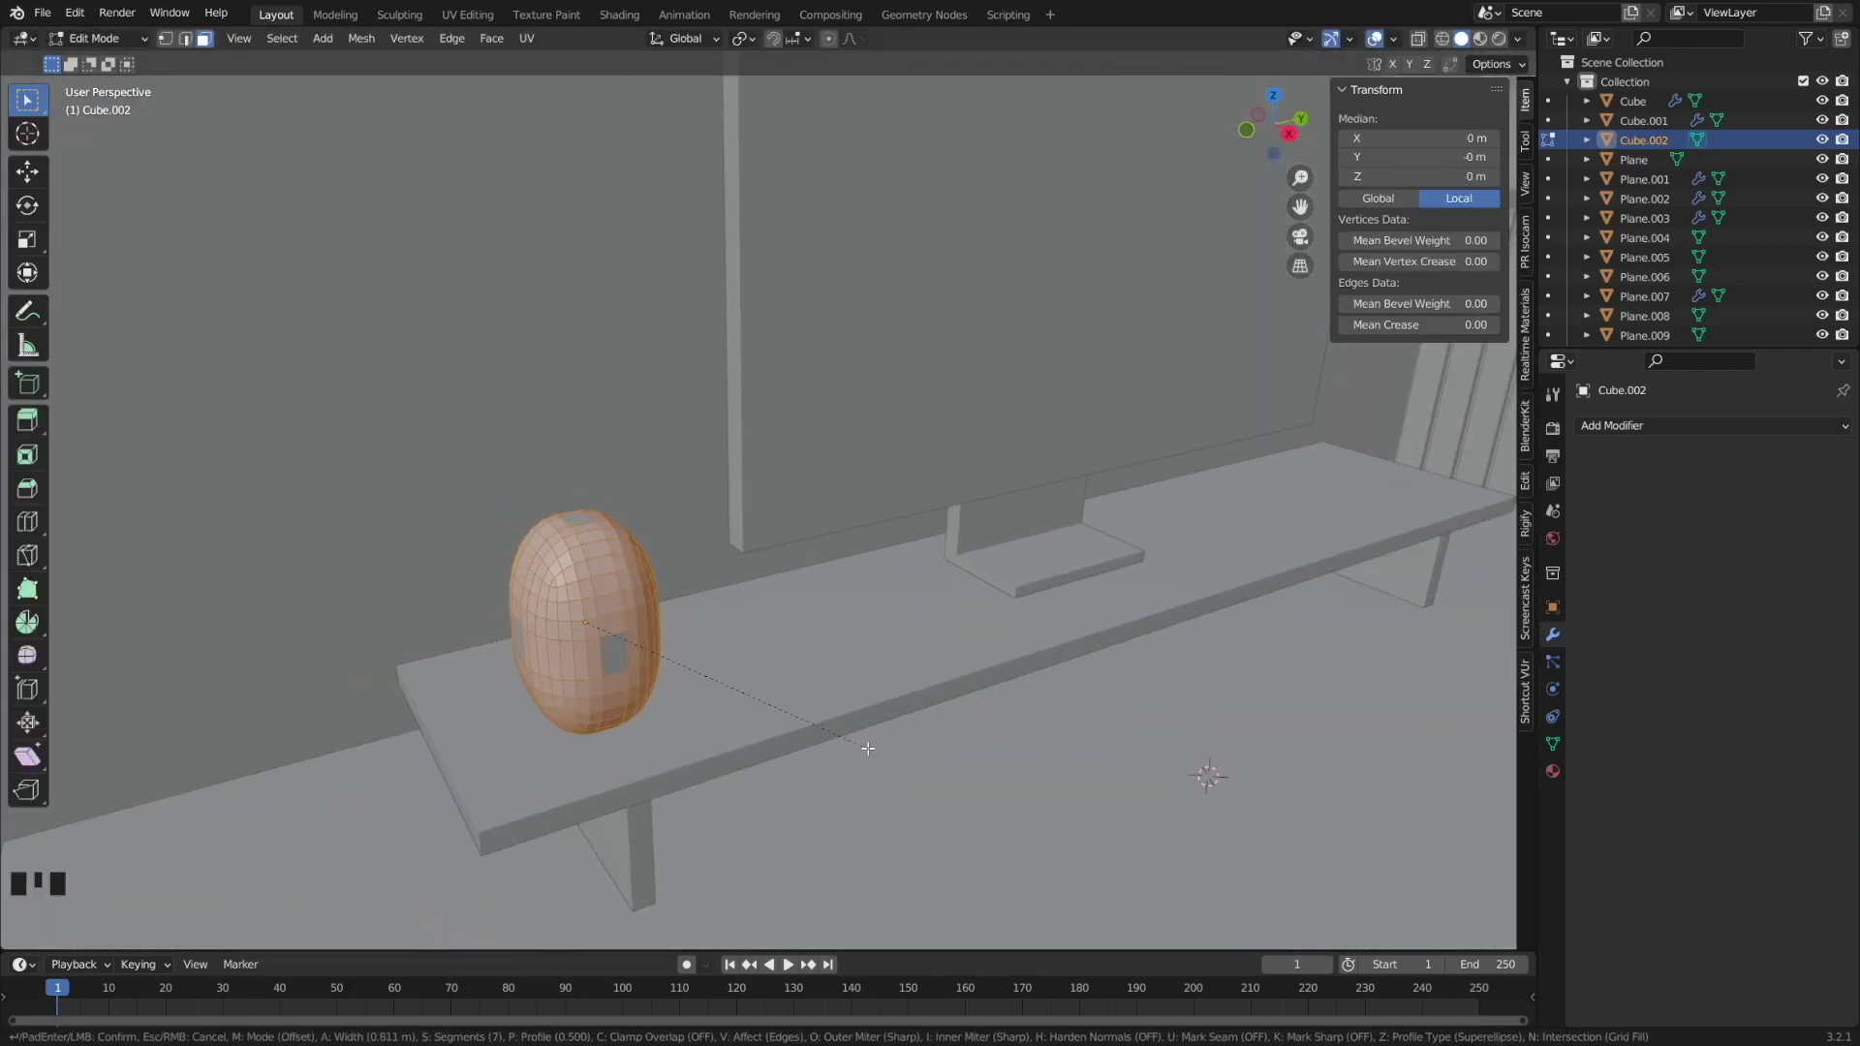
click(803, 713)
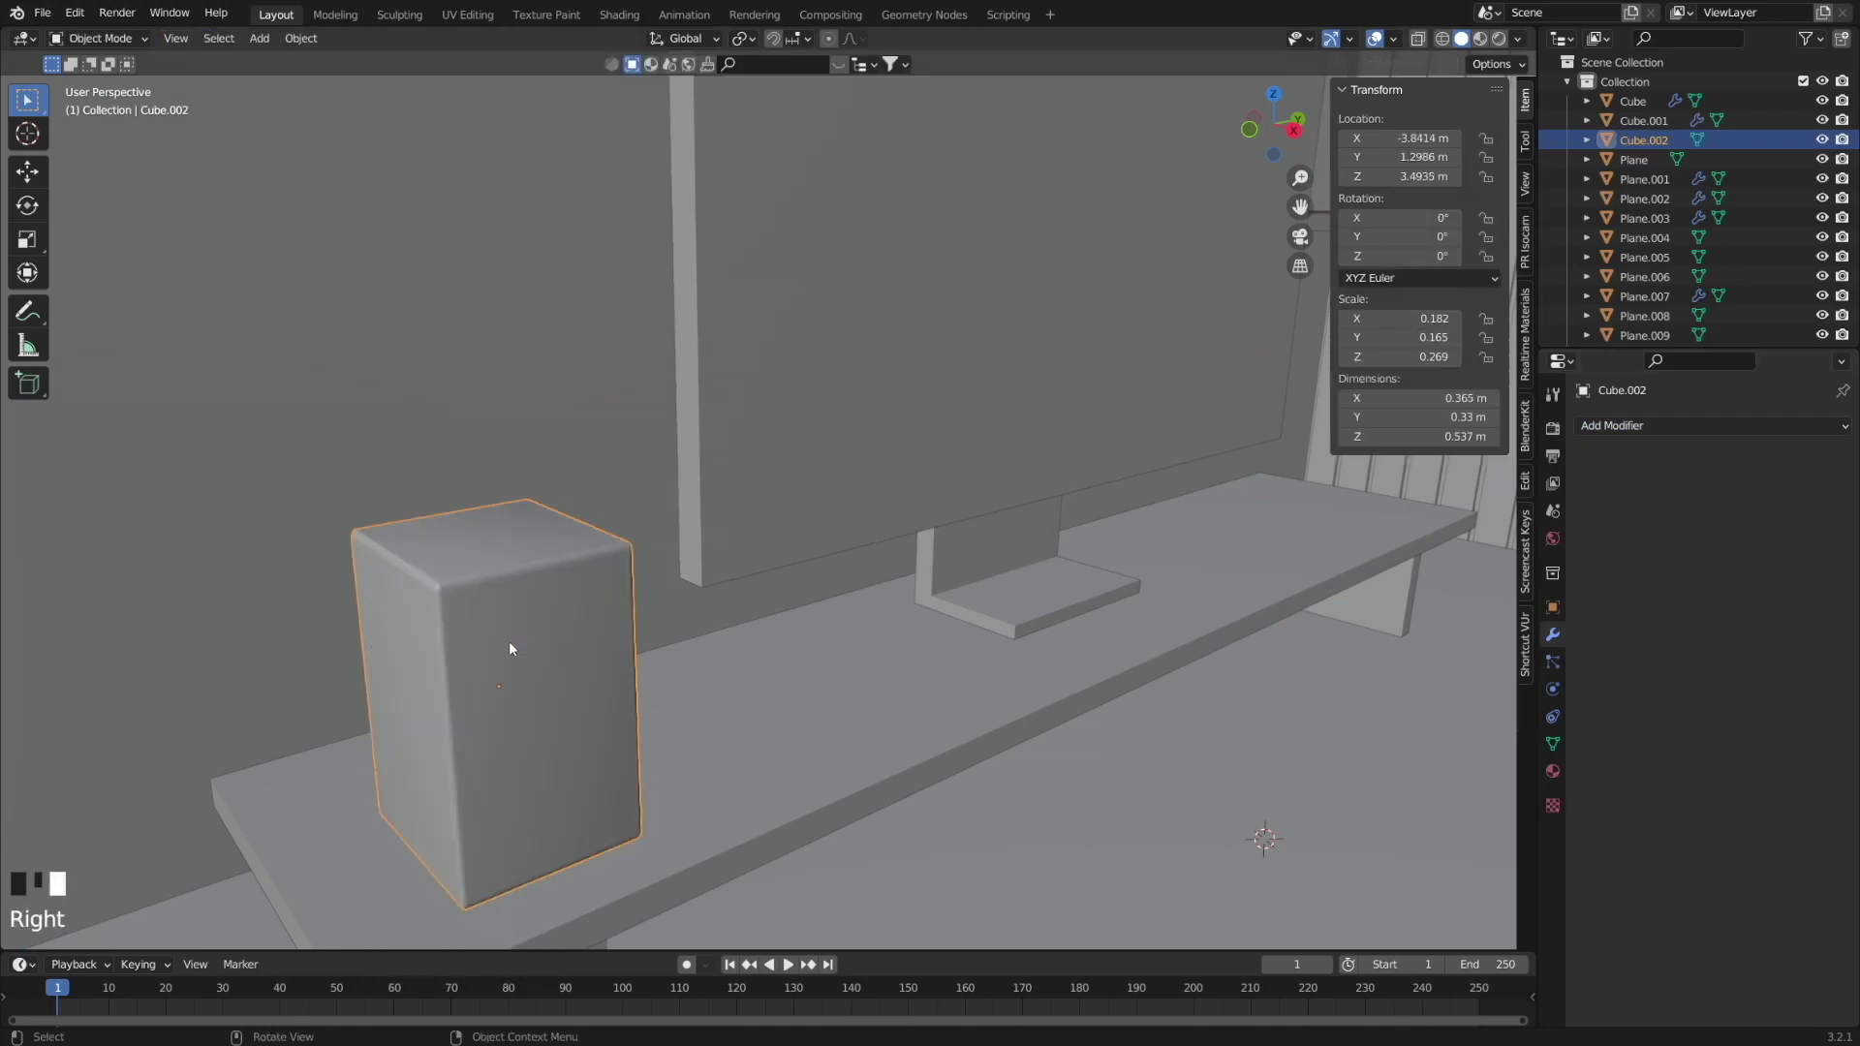
shift+middle_drag(508, 641, 575, 715)
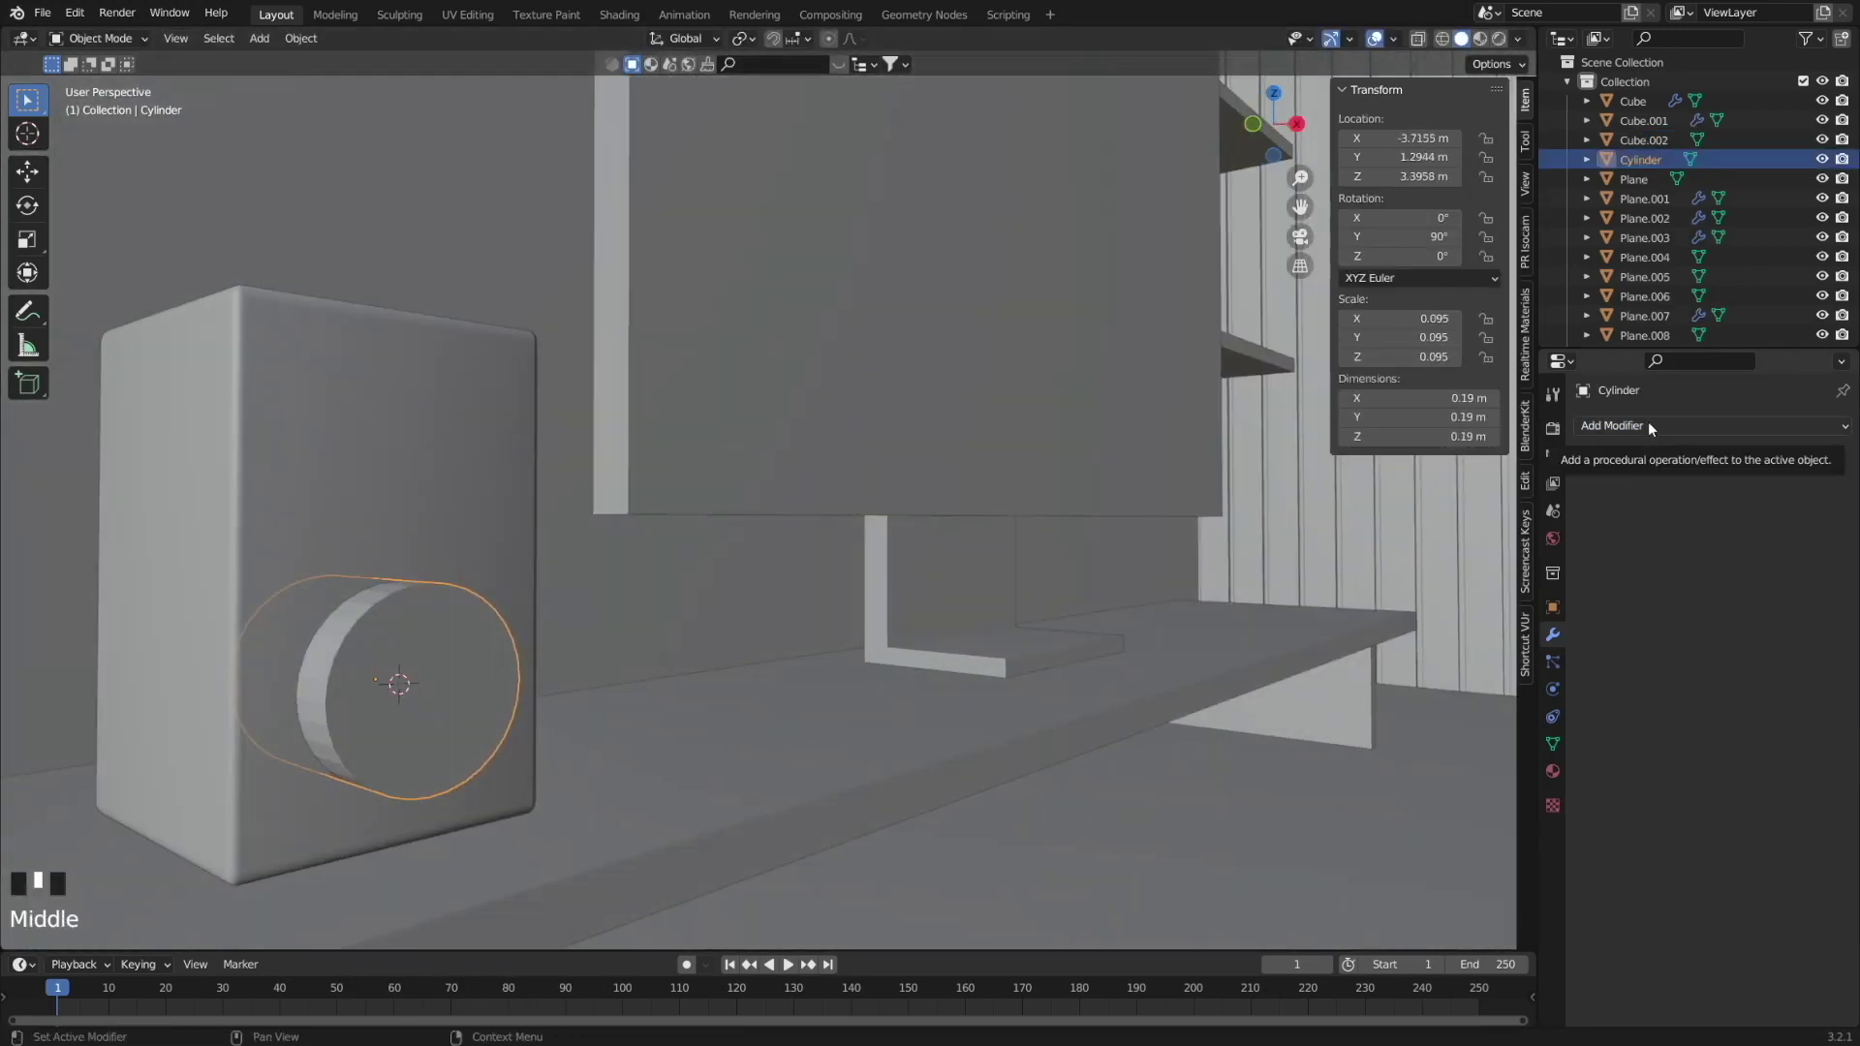
Give the speaker's front cylinder a Bevel modifier with 9 segments and shape its front face with insets and extrusions.
click(1608, 426)
click(1512, 504)
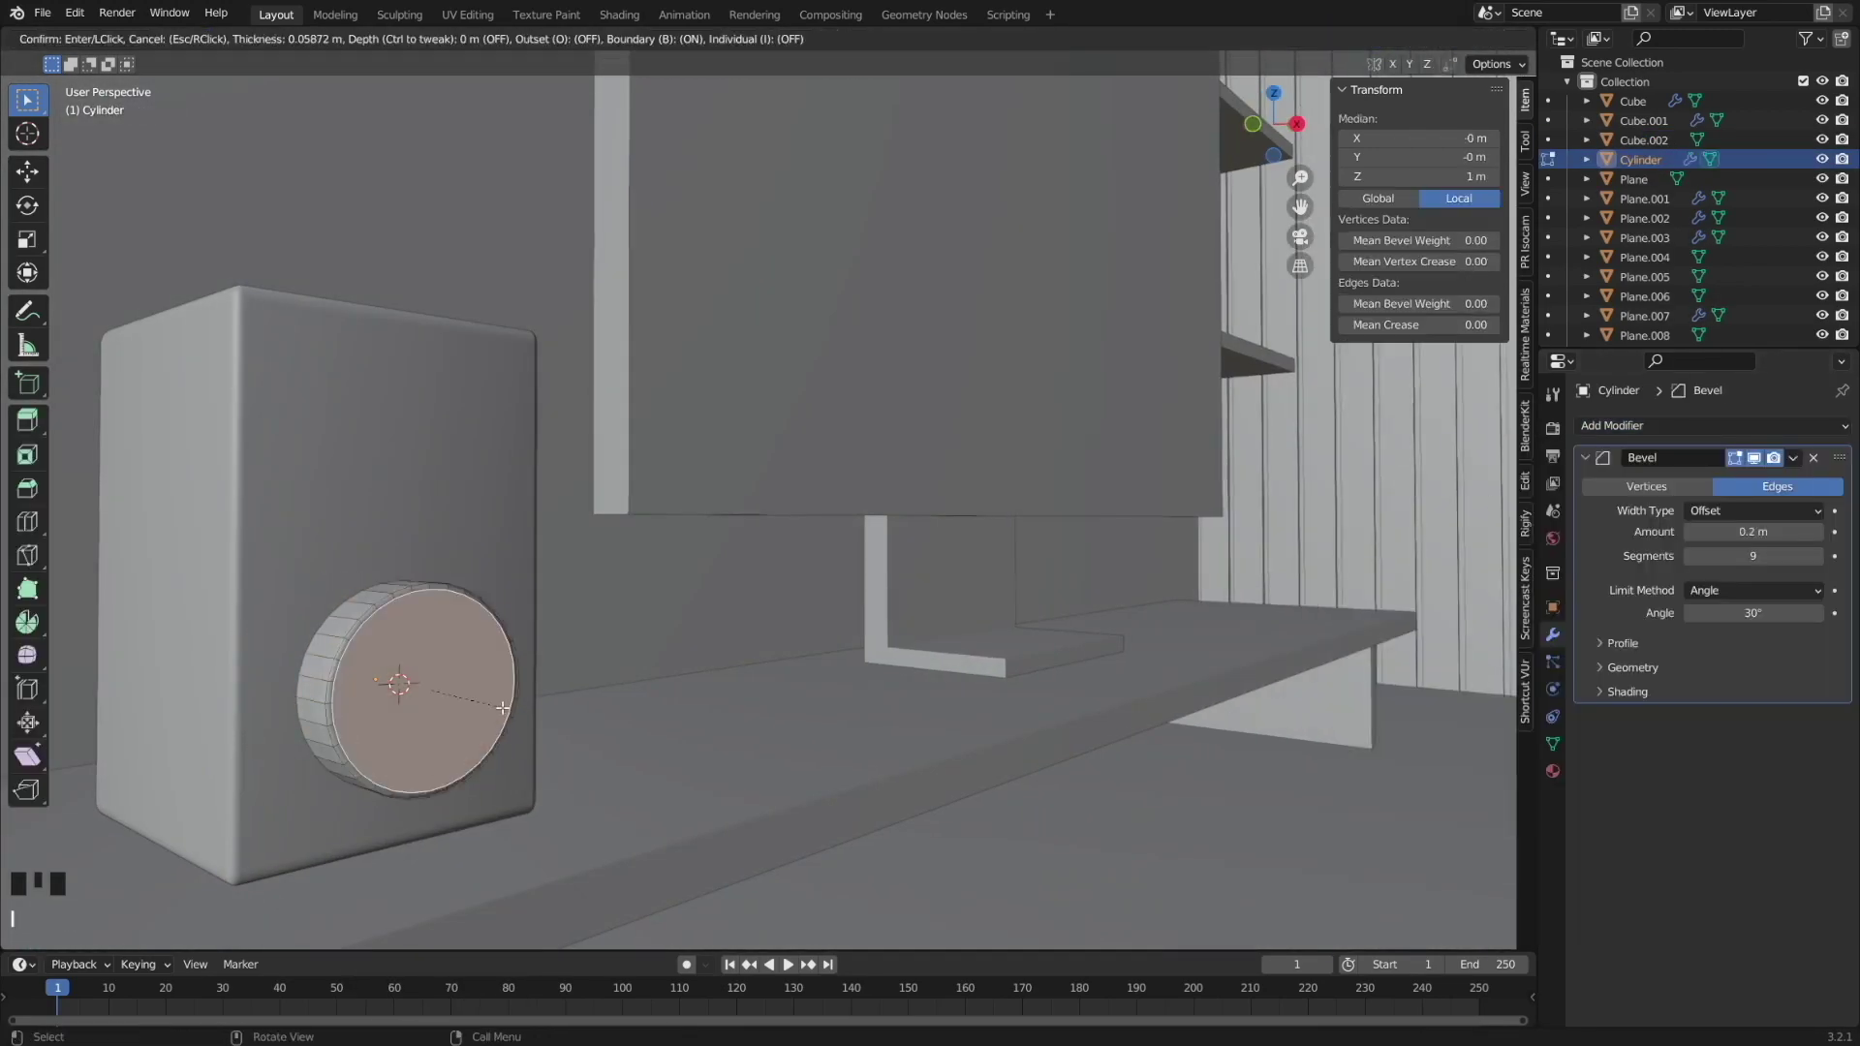
click(520, 695)
key(e)
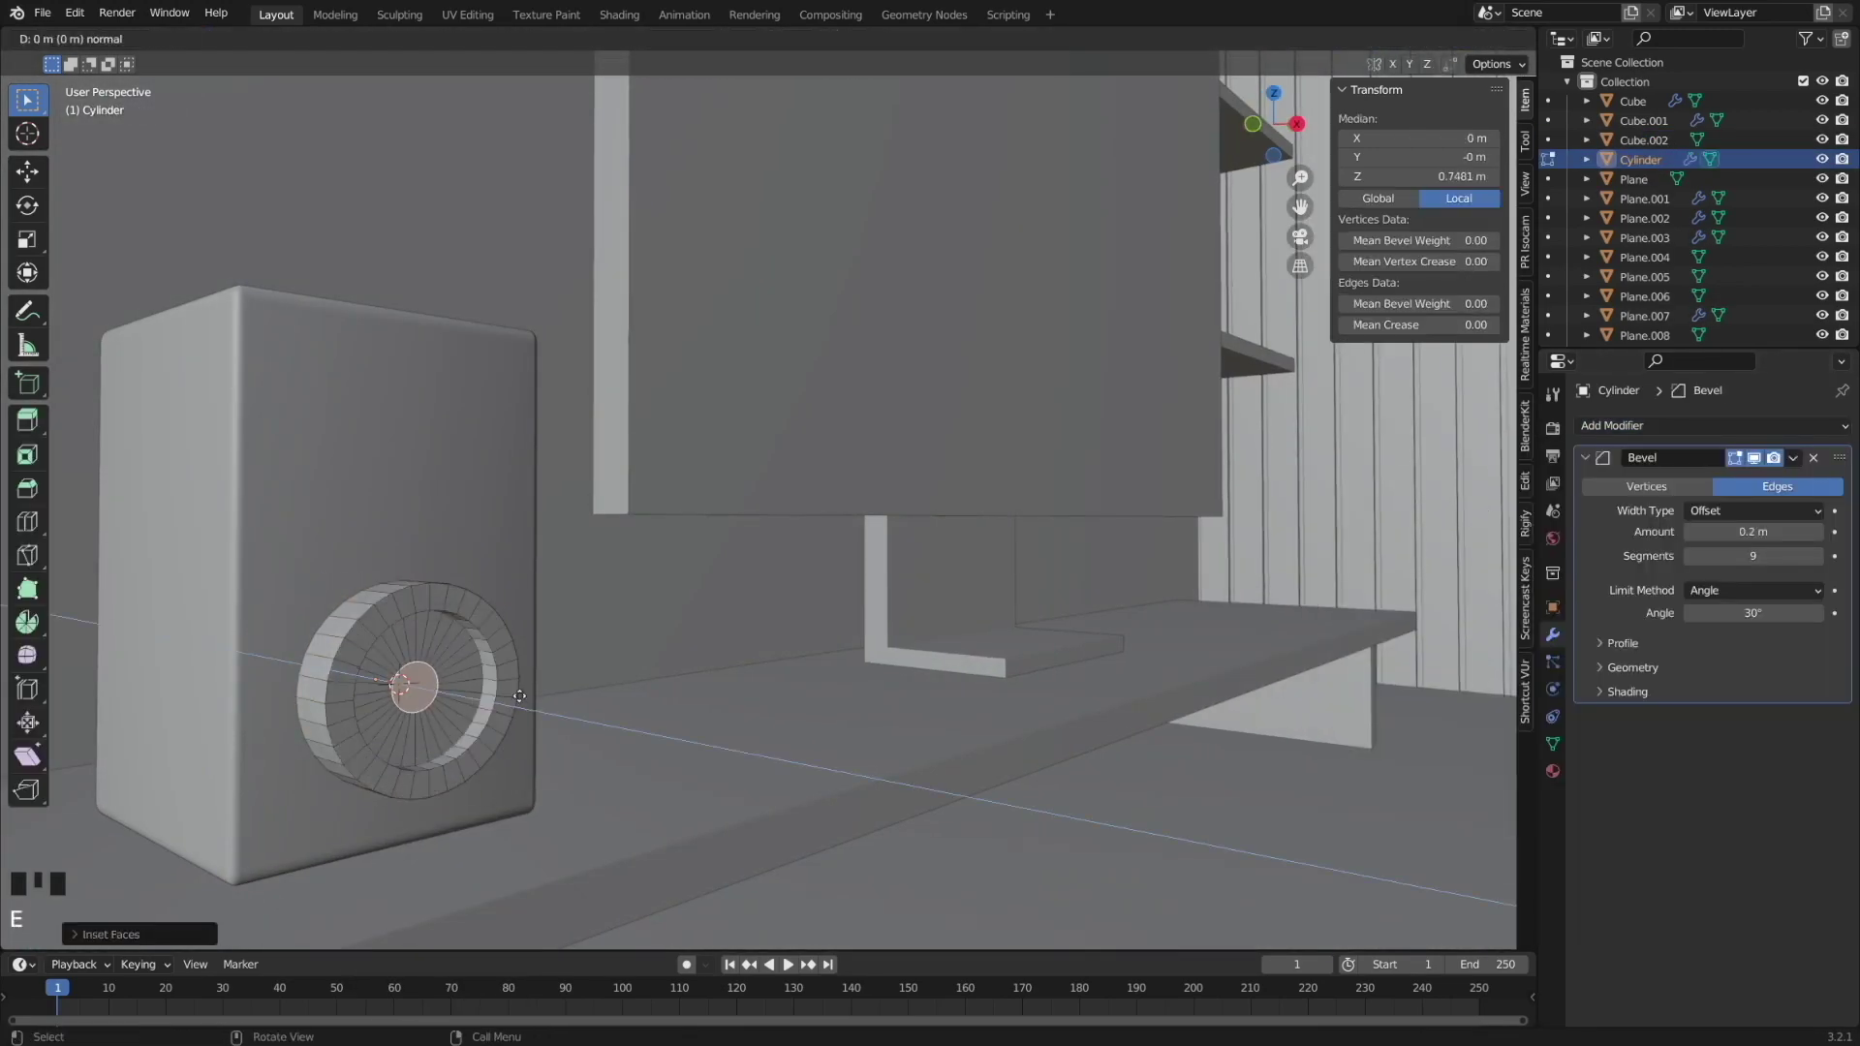
Duplicate the speaker driver as a smaller one above it and copy the complete speaker to the shelf's other end.
key(shift+d)
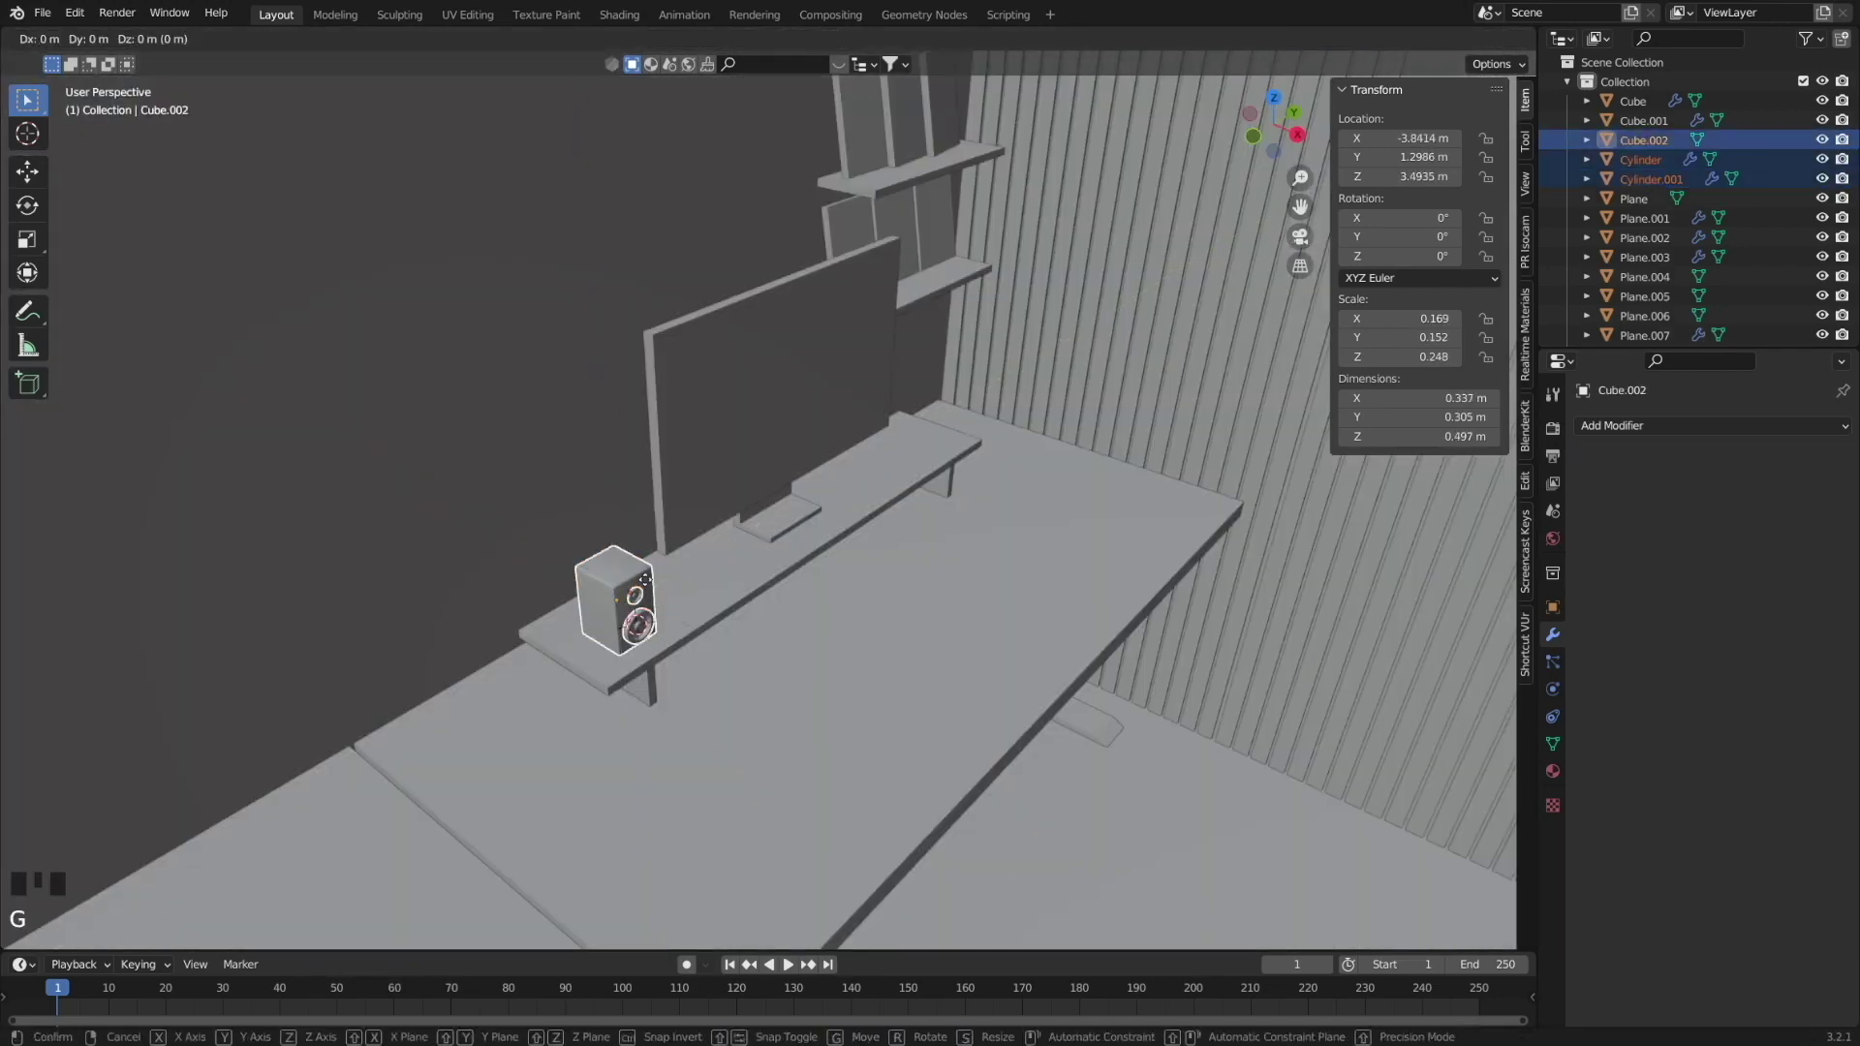
key(shift+d)
key(g)
key(g)
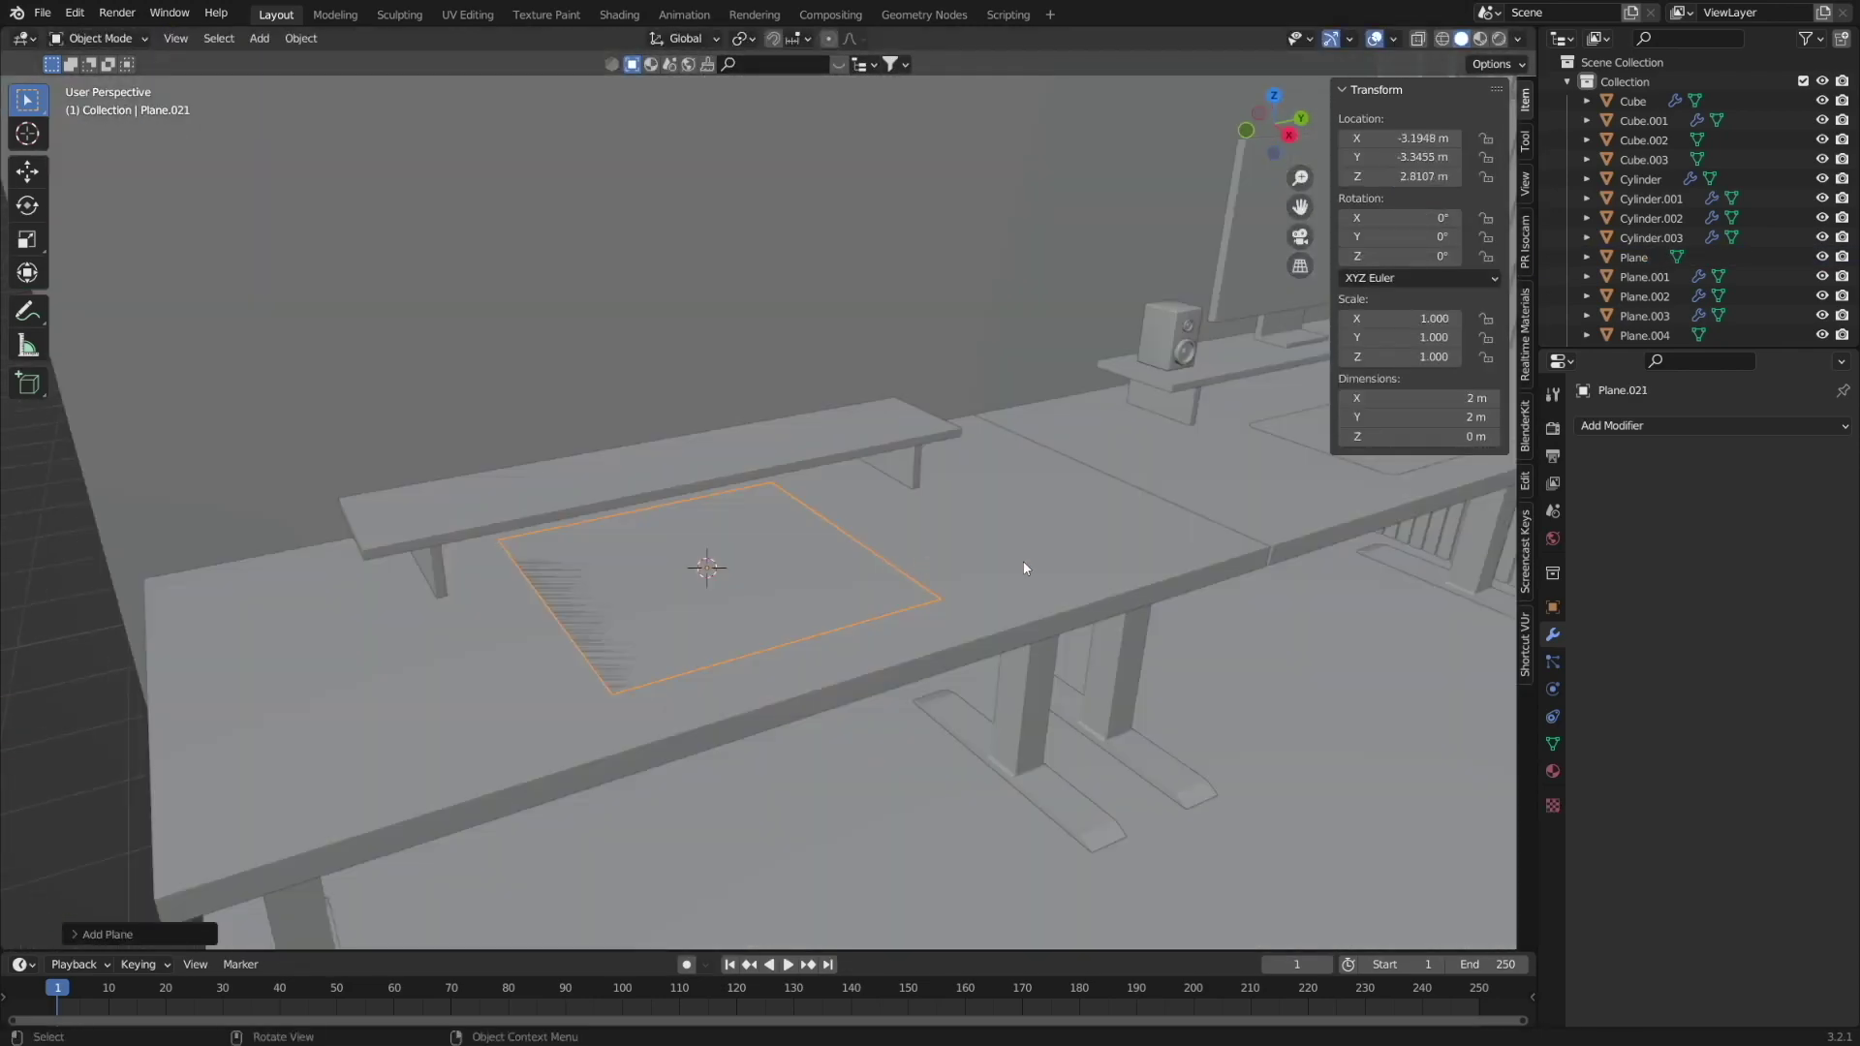
Scale the new plane on the second desk along Y and X into a smaller rectangle and extrude it.
key(s)
key(y)
key(Return)
key(s)
key(x)
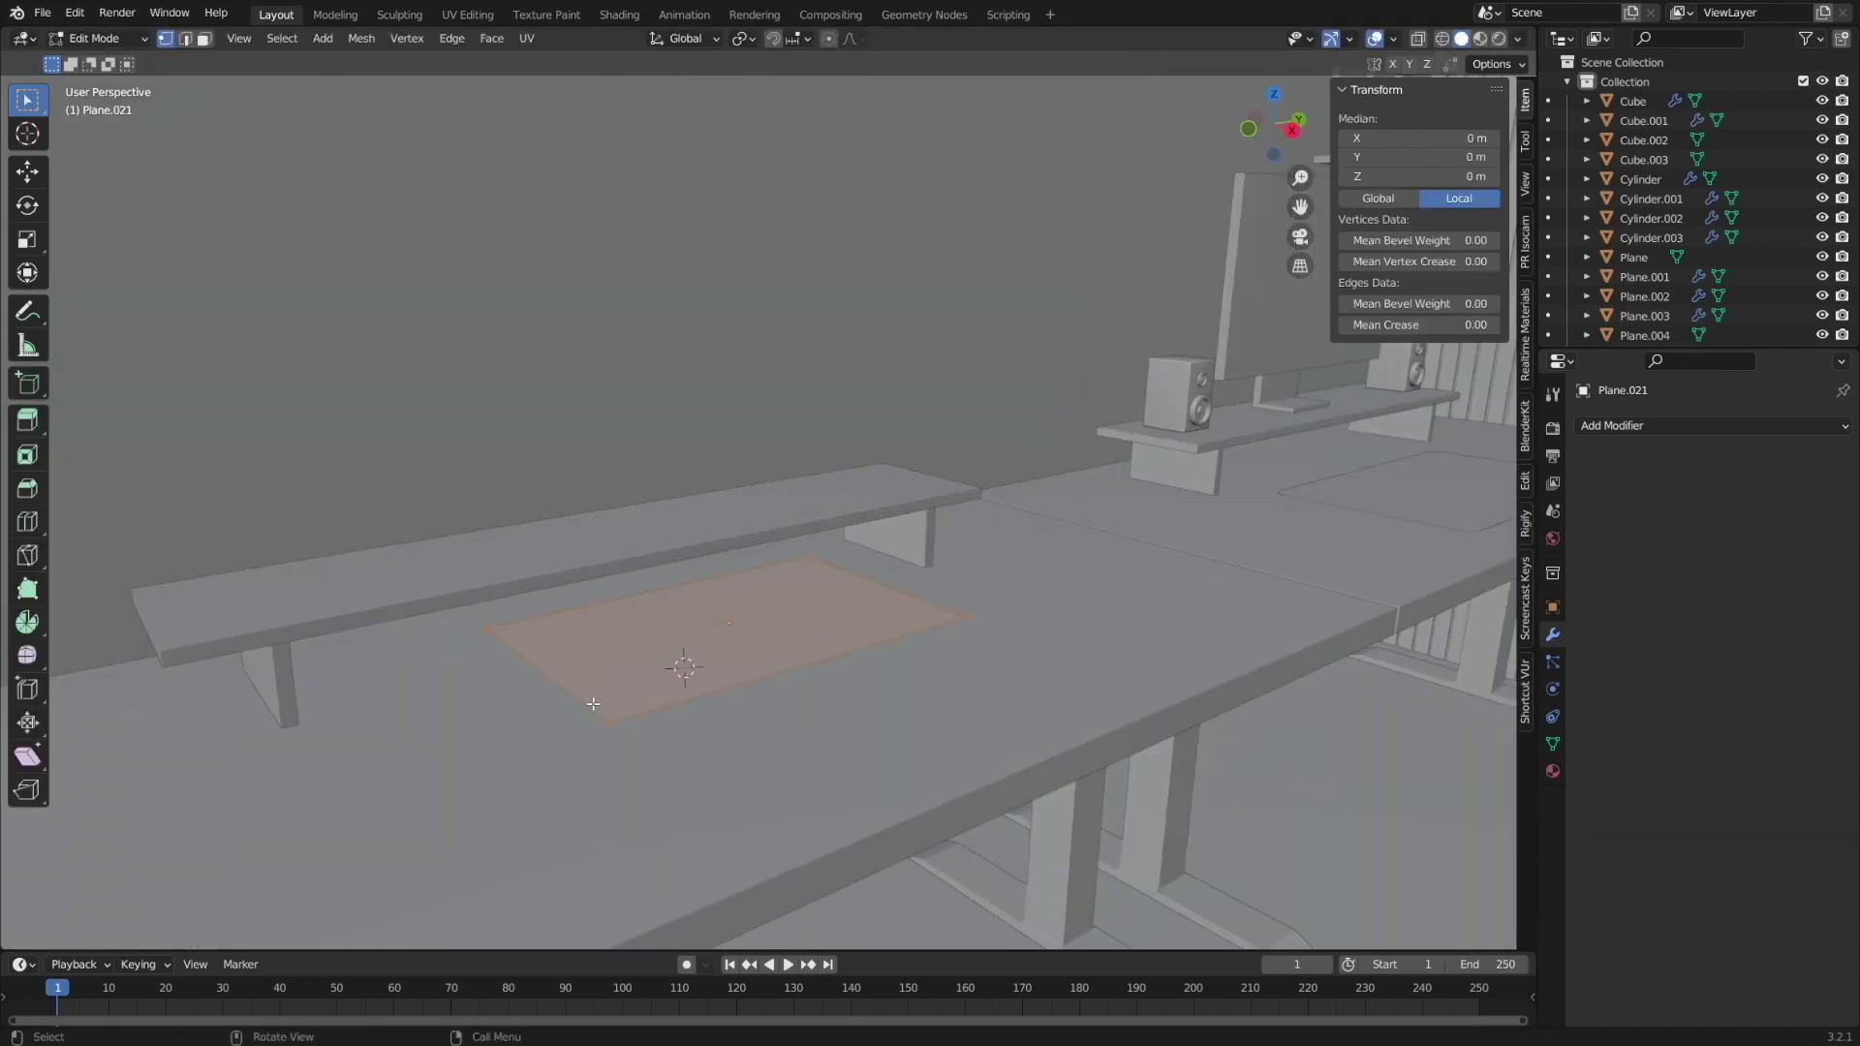
key(e)
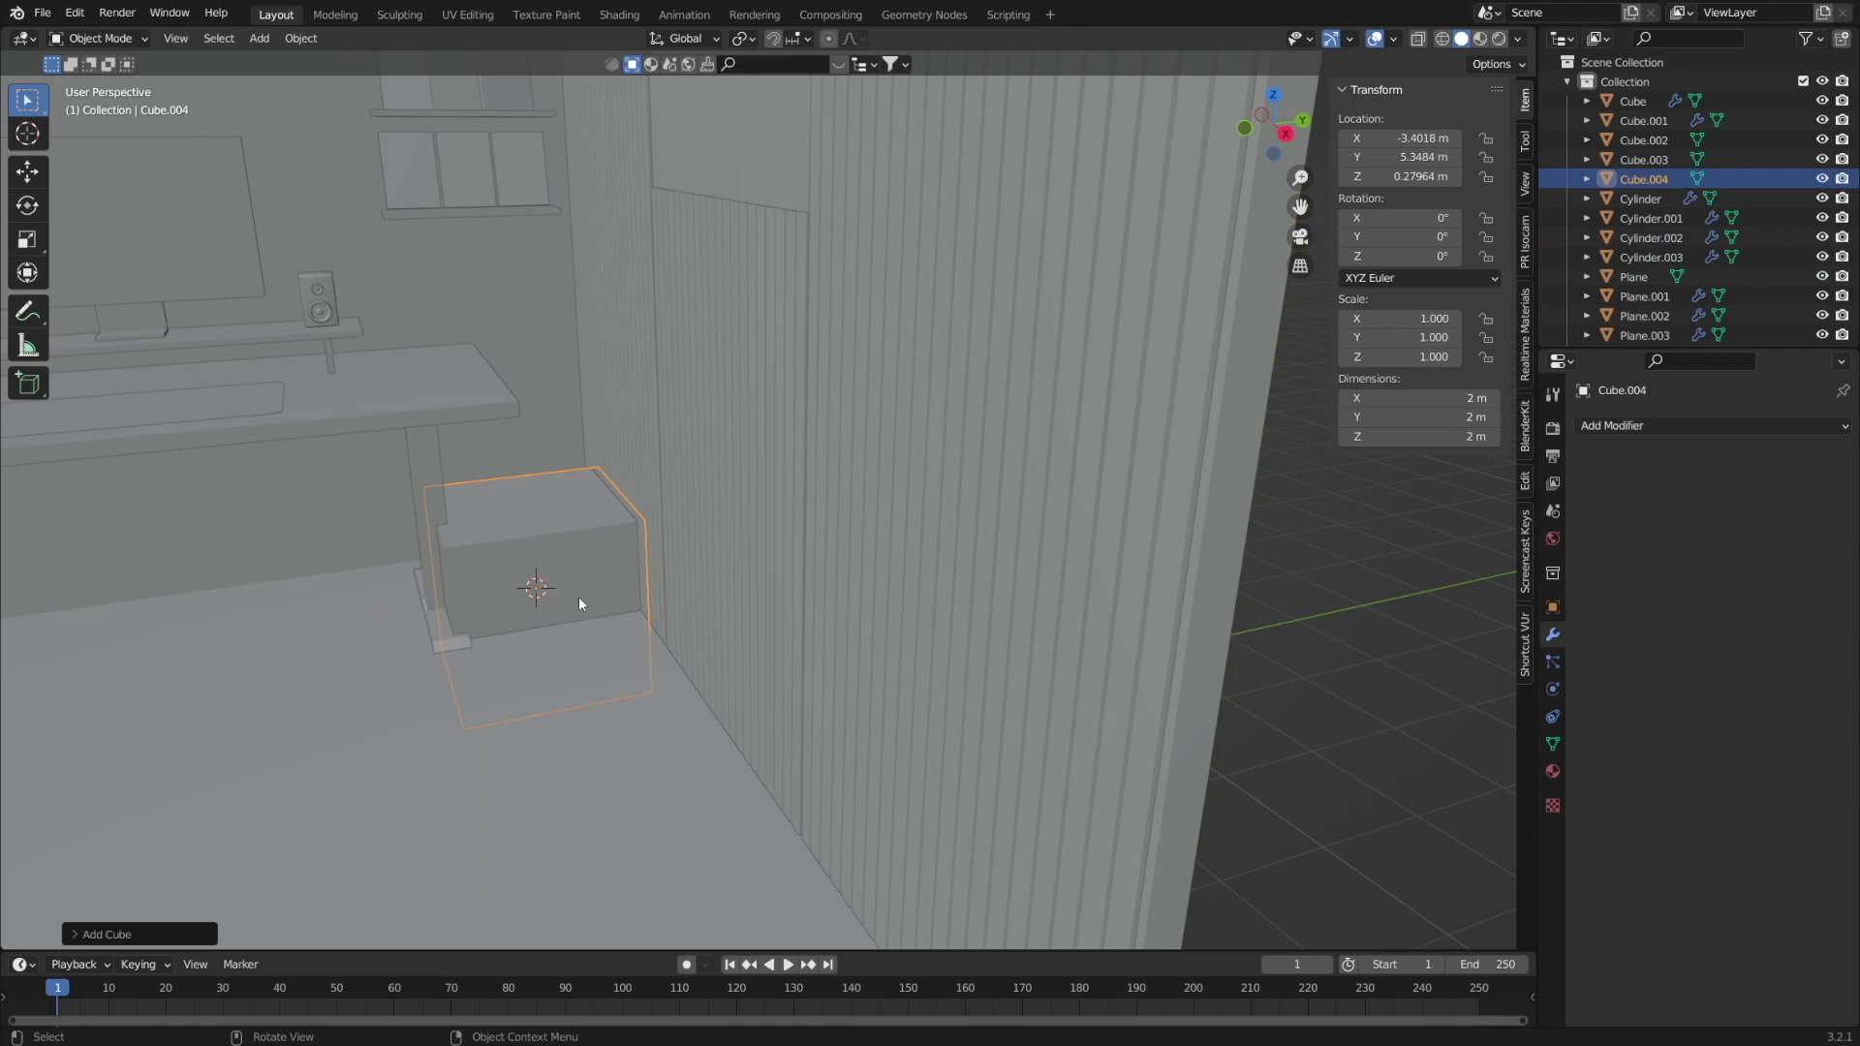
Position the cube along Y between the desk leg and slat wall, and separate its upper front face as a drawer front.
key(g)
key(y)
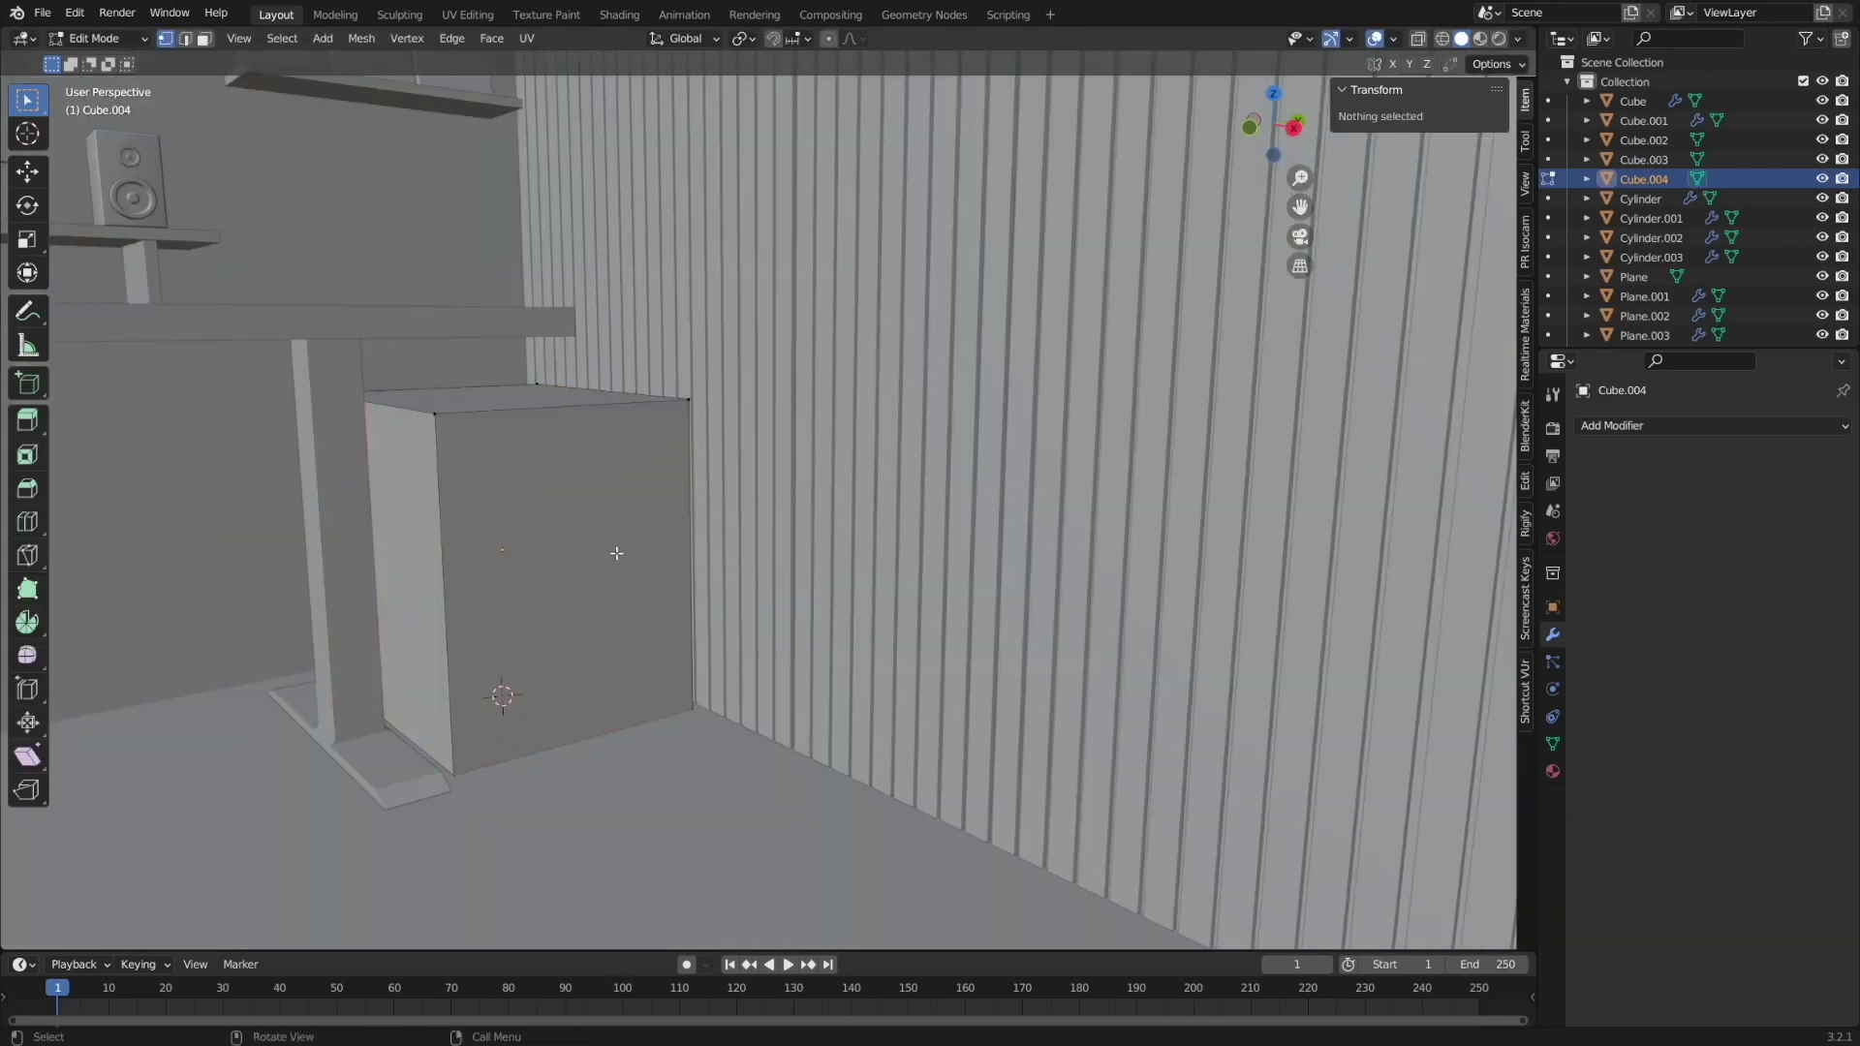
key(p)
click(620, 590)
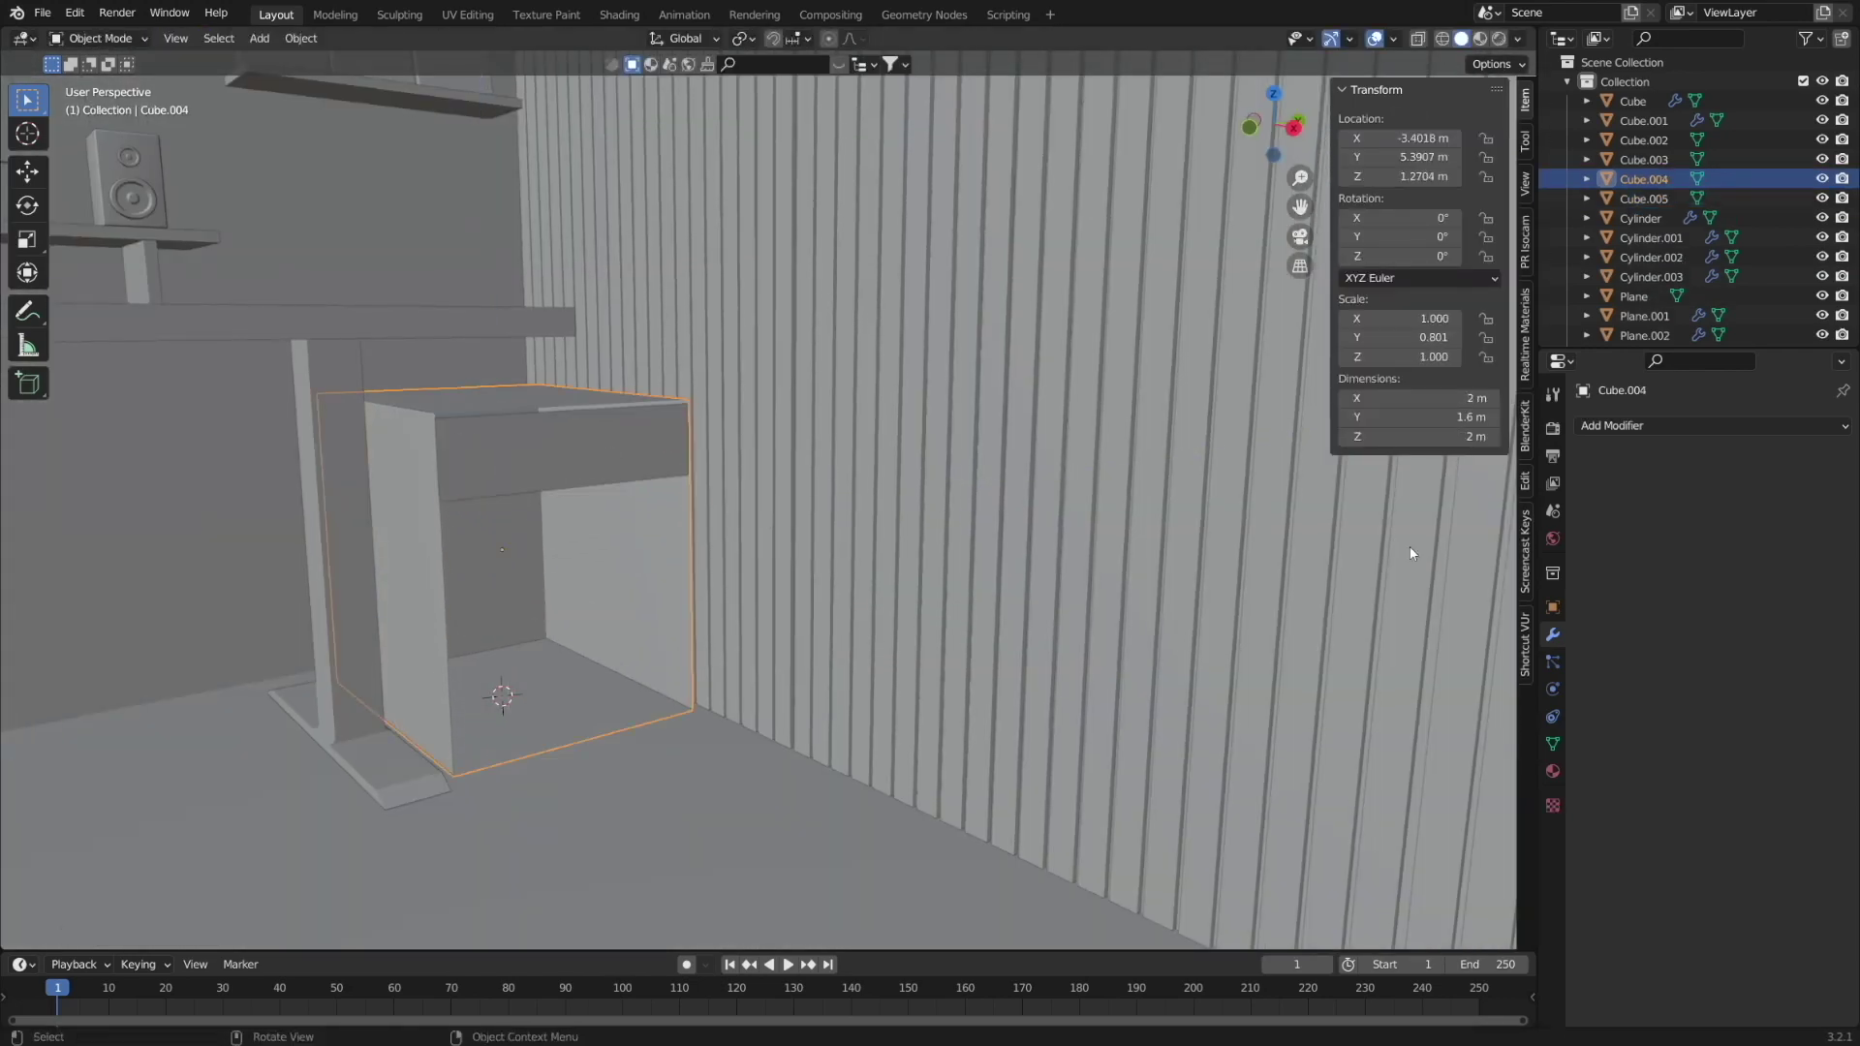
Add a Solidify modifier with 0.07 m thickness to the cabinet and fit the drawer front inside its frame.
click(1705, 425)
click(1434, 742)
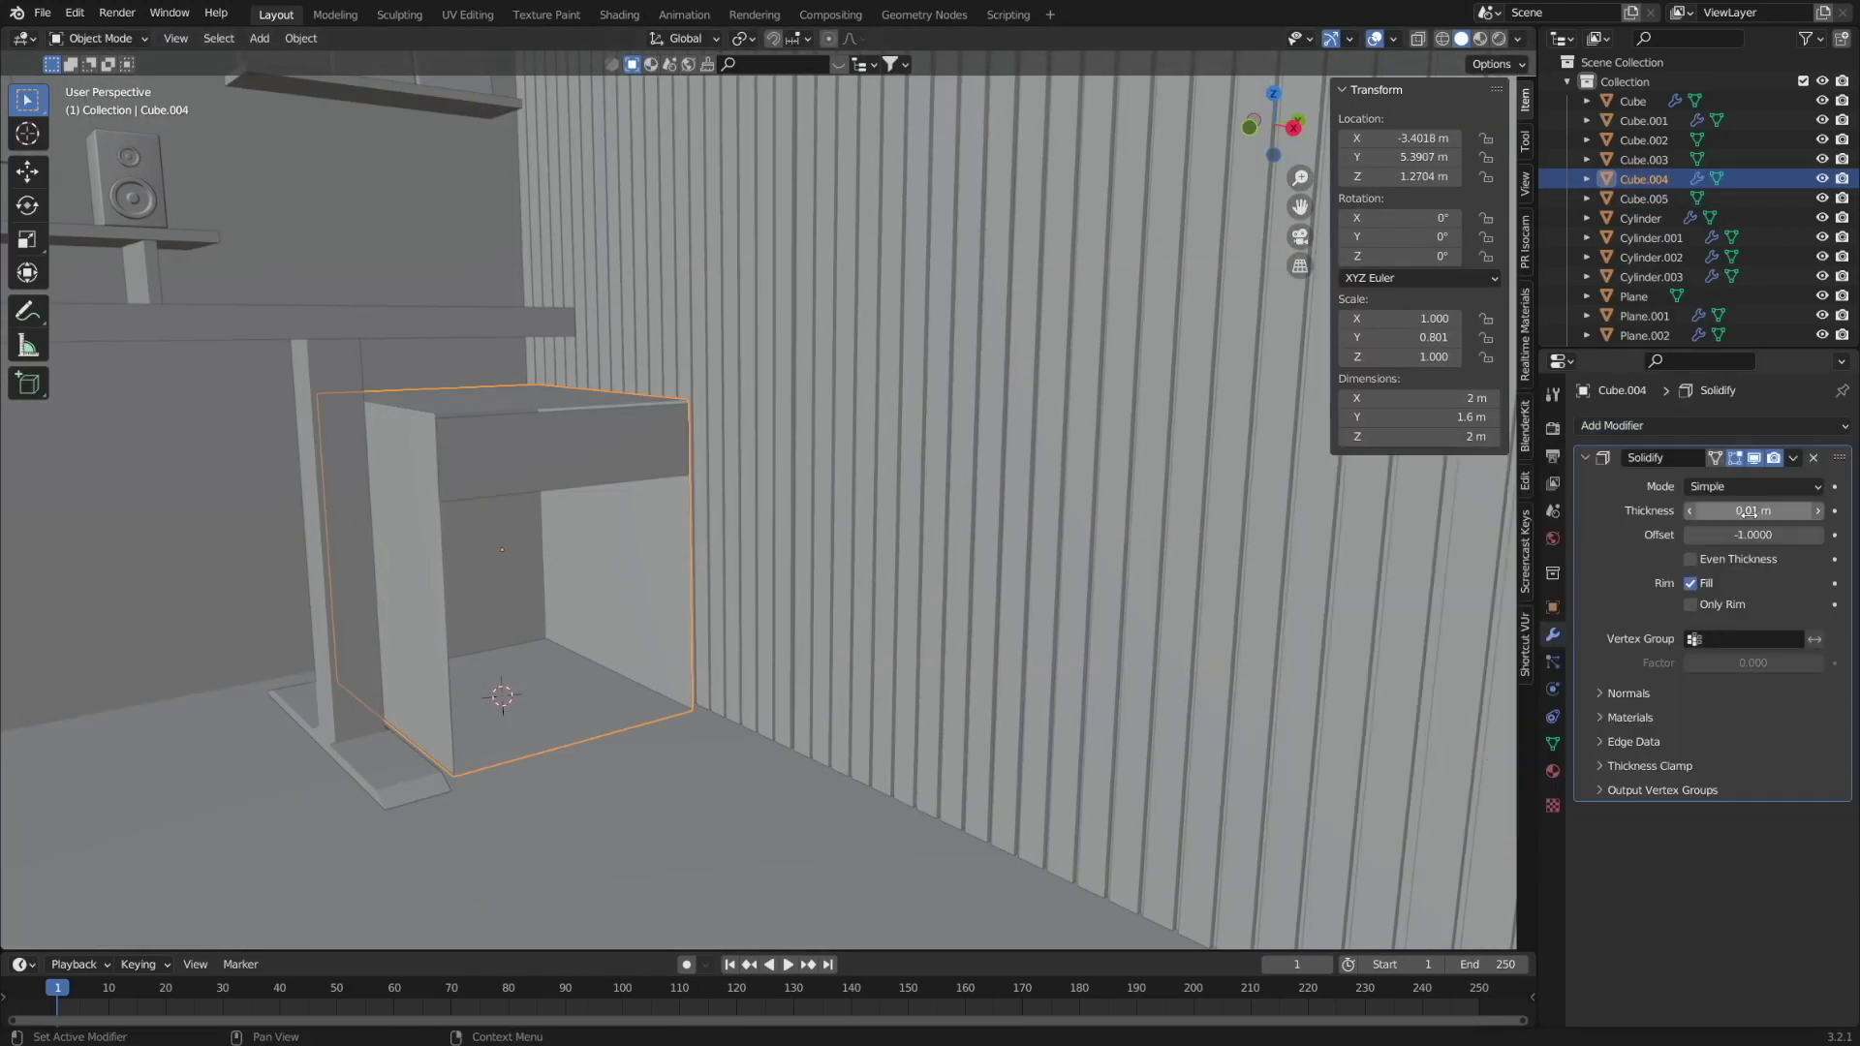
click(616, 467)
key(Tab)
click(801, 603)
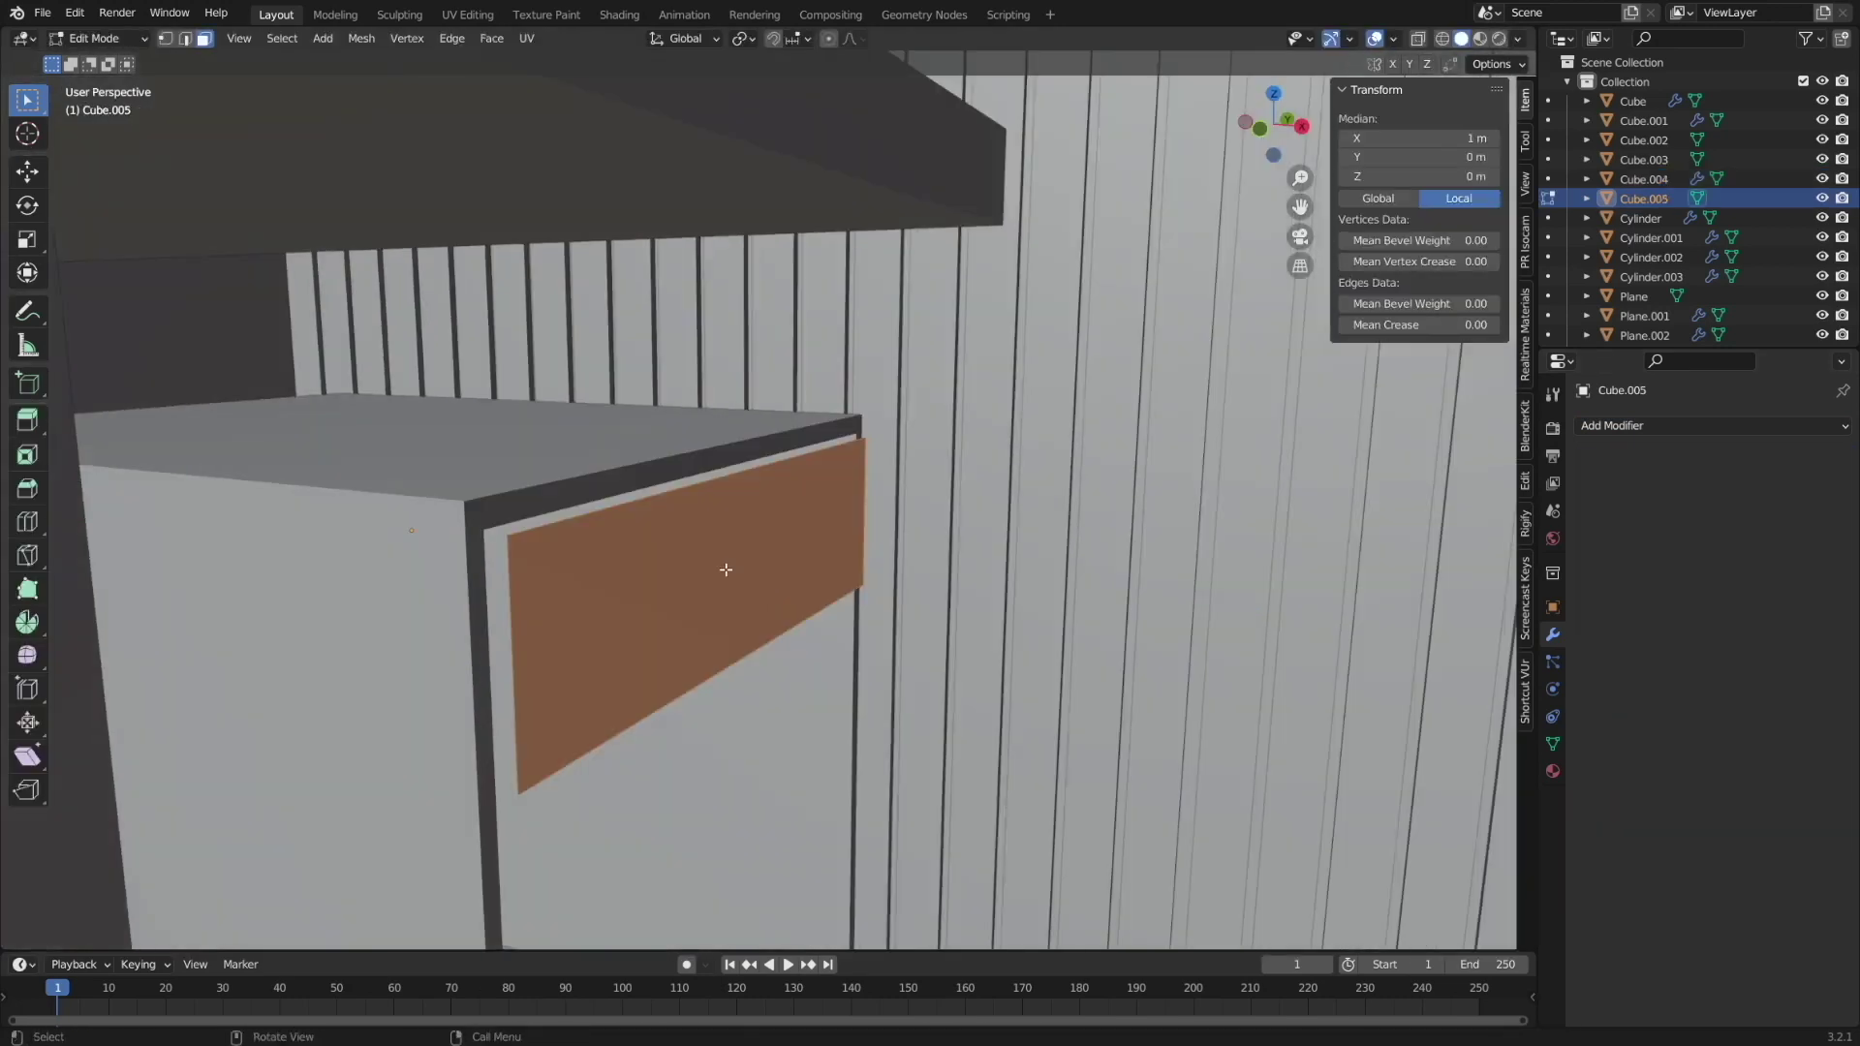
Cut vertical edge loops into the drawer front and form a sloped handle notch in the middle of its upper edge.
key(ctrl+r)
click(728, 482)
right_click(727, 482)
scroll(777, 482, up, 3)
click(568, 475)
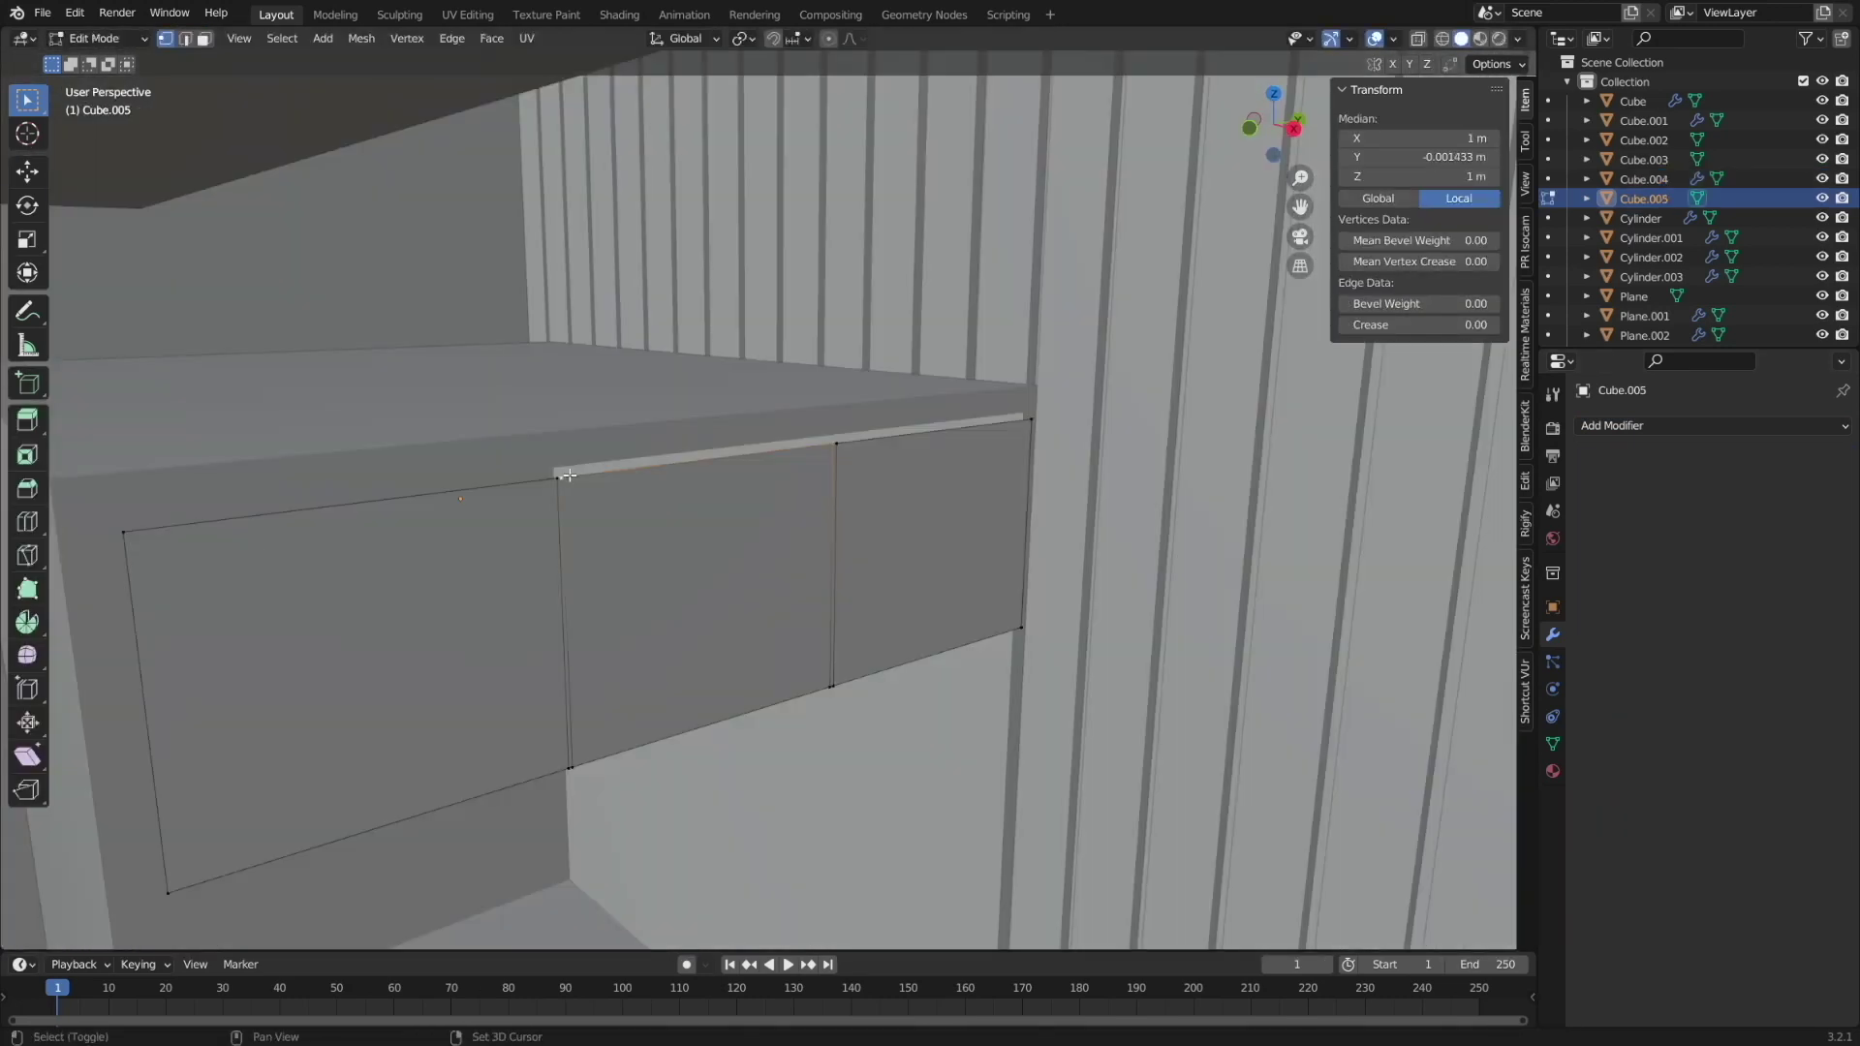
click(755, 487)
click(915, 453)
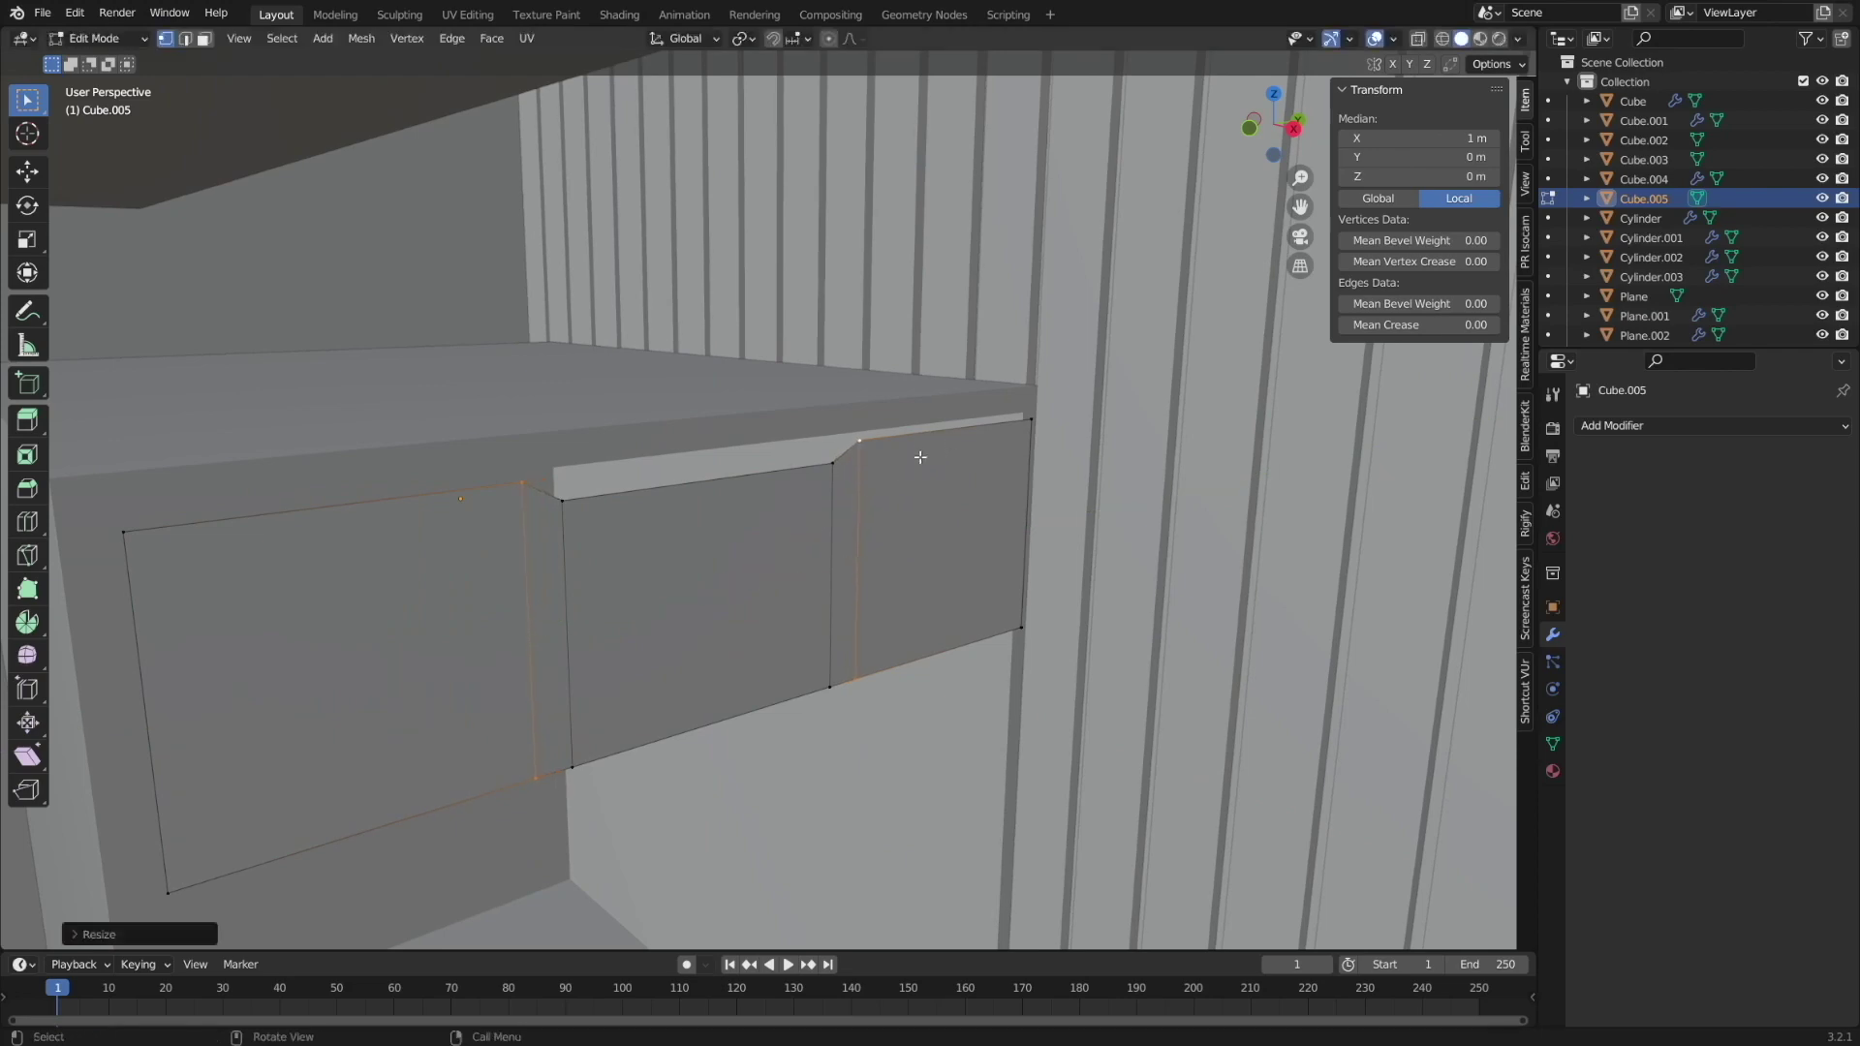
Bevel the corners of the drawer's handle notch into rounded curves with 13 segments.
middle_drag(914, 452, 756, 504)
click(678, 438)
key(ctrl+b)
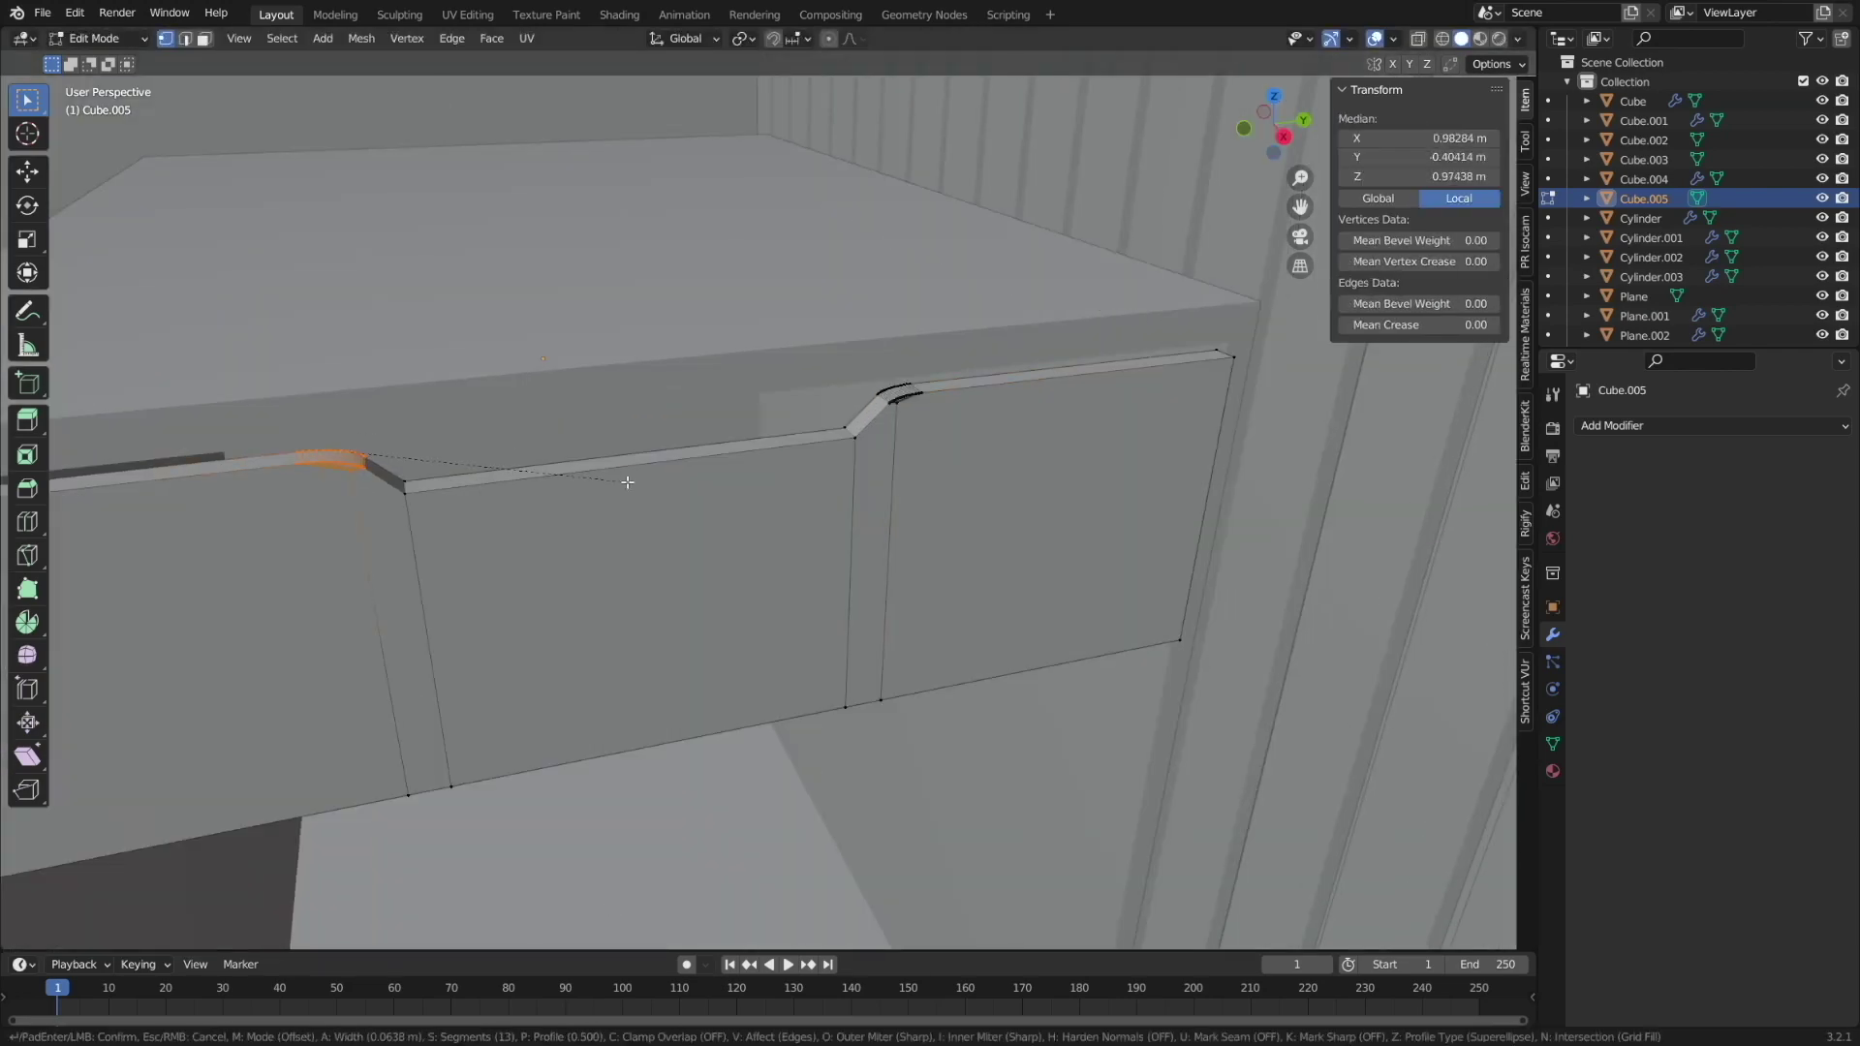
click(627, 482)
scroll(627, 482, down, 3)
key(Tab)
scroll(711, 572, down, 2)
Create a separate 1.6 by 2 m panel object from the cabinet's back face.
click(711, 571)
middle_drag(711, 571, 651, 572)
key(ctrl+Tab)
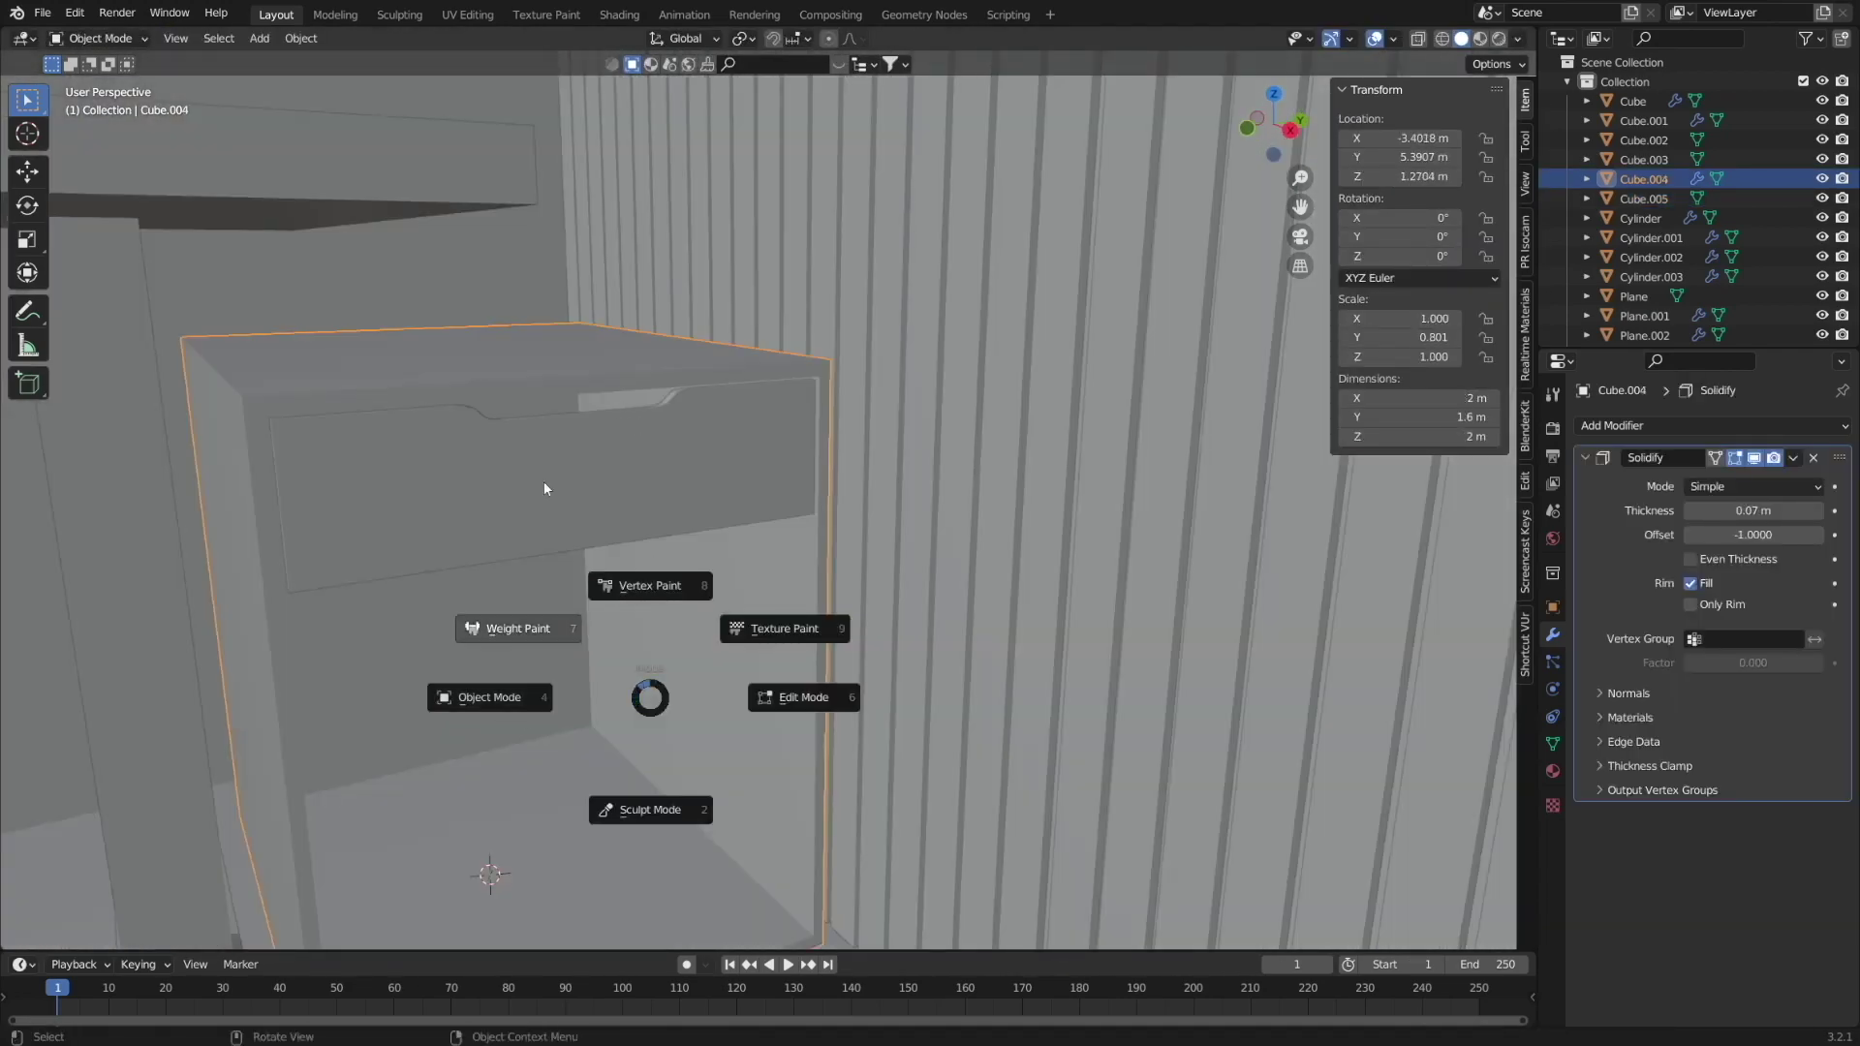
click(438, 708)
key(Tab)
click(550, 693)
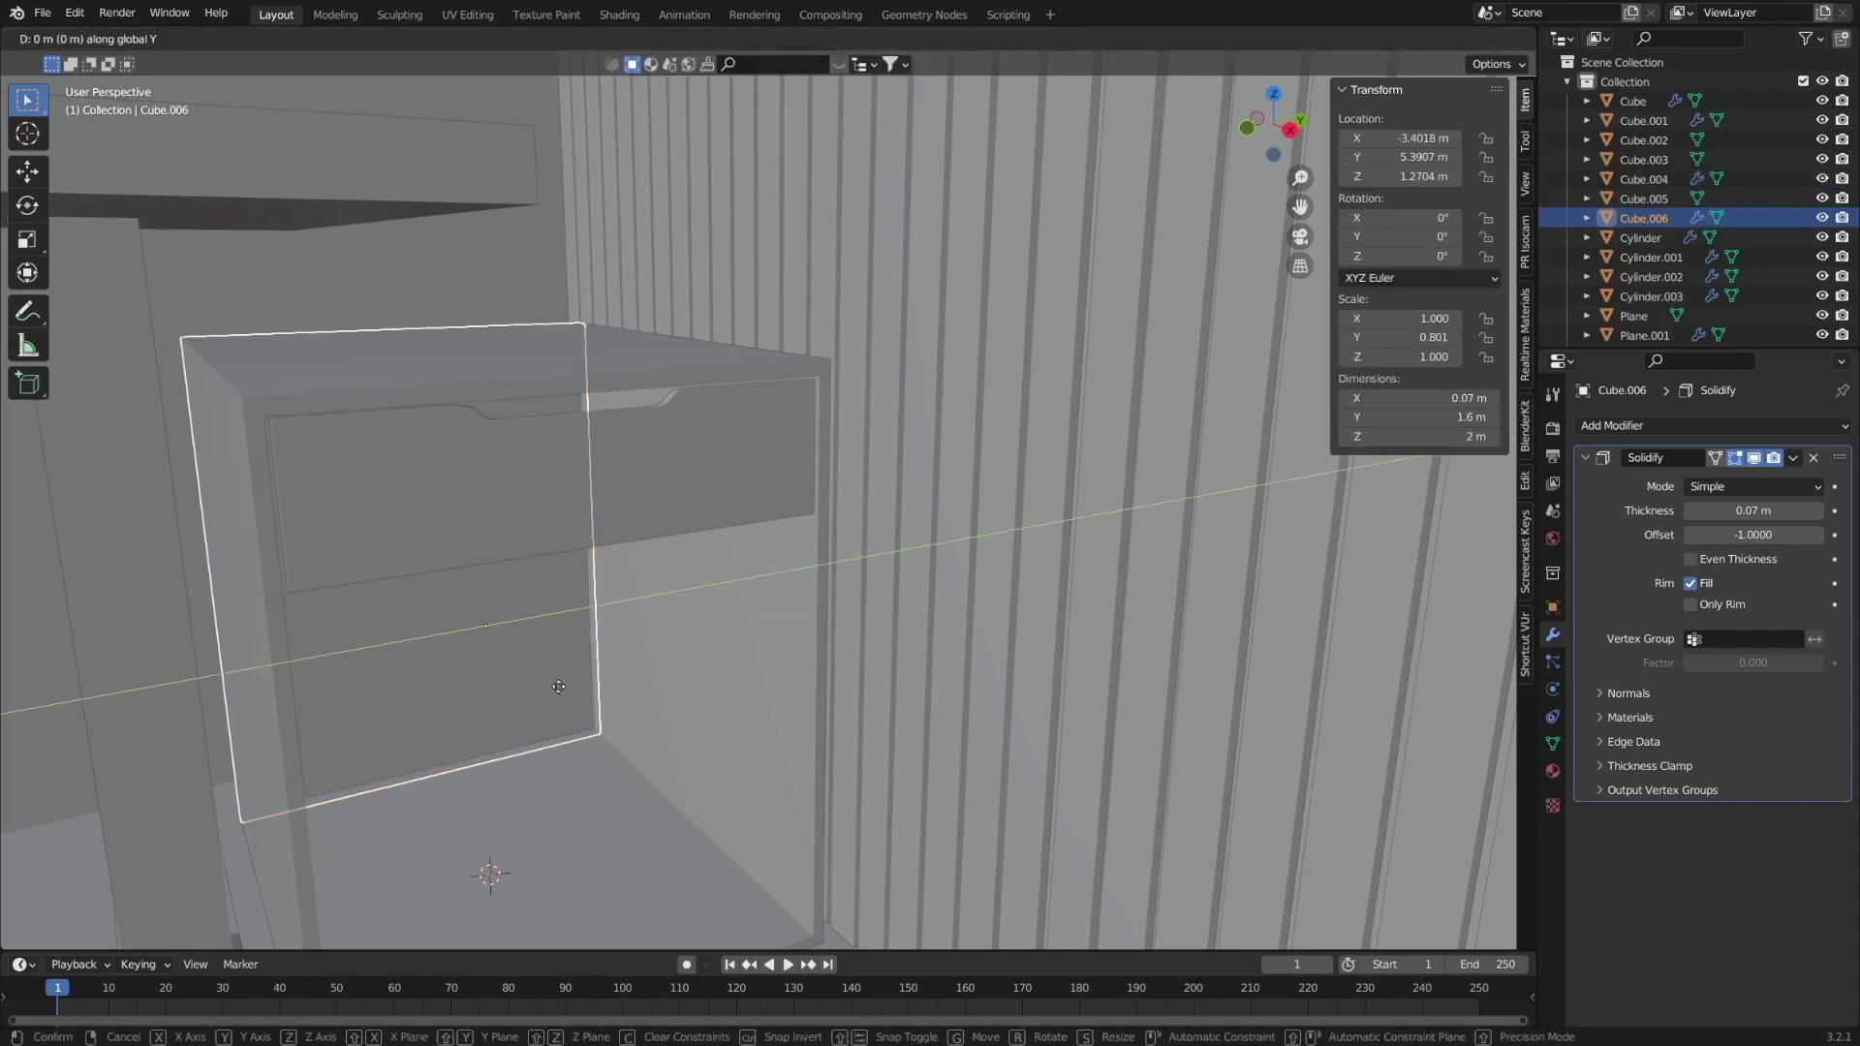
Move the separated panel forward inside the cabinet and scale it to close the opening behind the drawer front.
key(Tab)
middle_drag(550, 693, 678, 695)
click(678, 695)
key(s)
click(810, 695)
scroll(810, 695, down, 4)
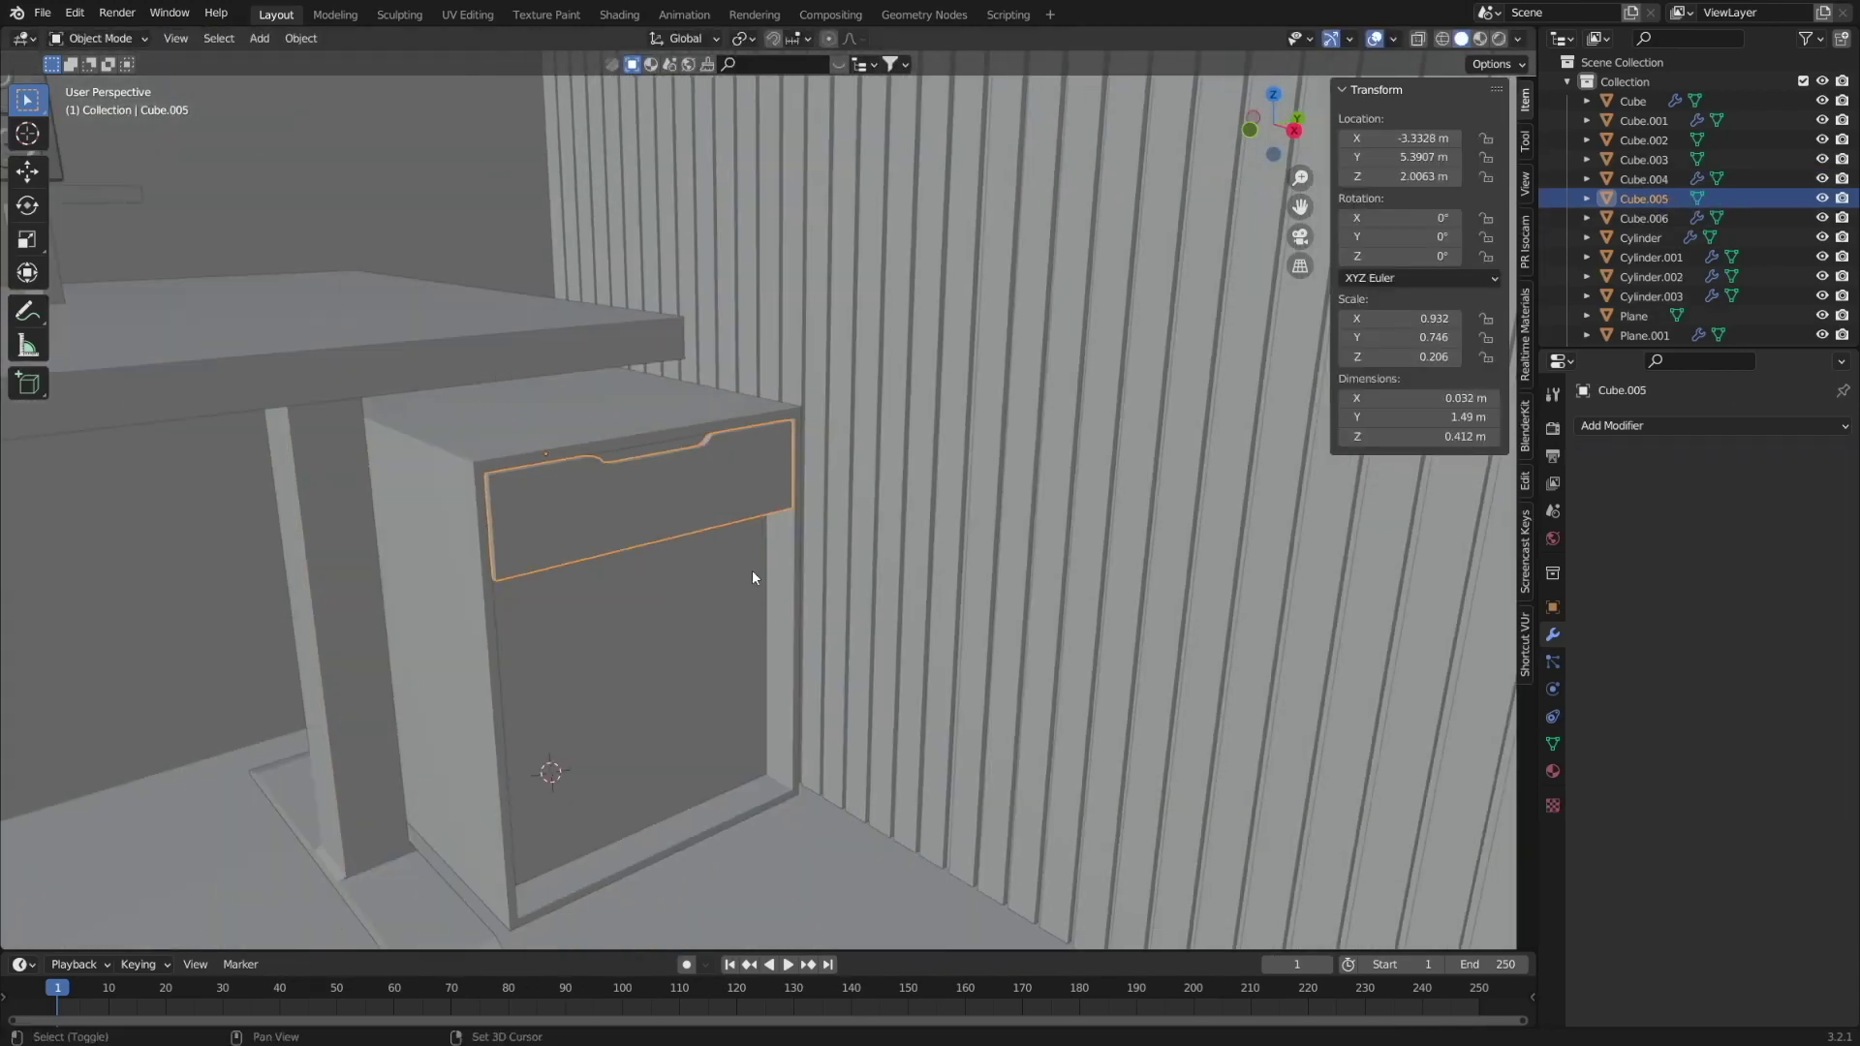
Duplicate the drawer front downward along Z and repeat the copy twice to make a stack of four drawers.
key(shift+d)
key(z)
click(753, 761)
key(shift+r)
key(shift+r)
Scale the third drawer front along Z to about 0.47 m tall and move it to close the gaps.
scroll(670, 637, up, 4)
middle_drag(671, 638, 747, 611)
click(747, 610)
key(s)
key(z)
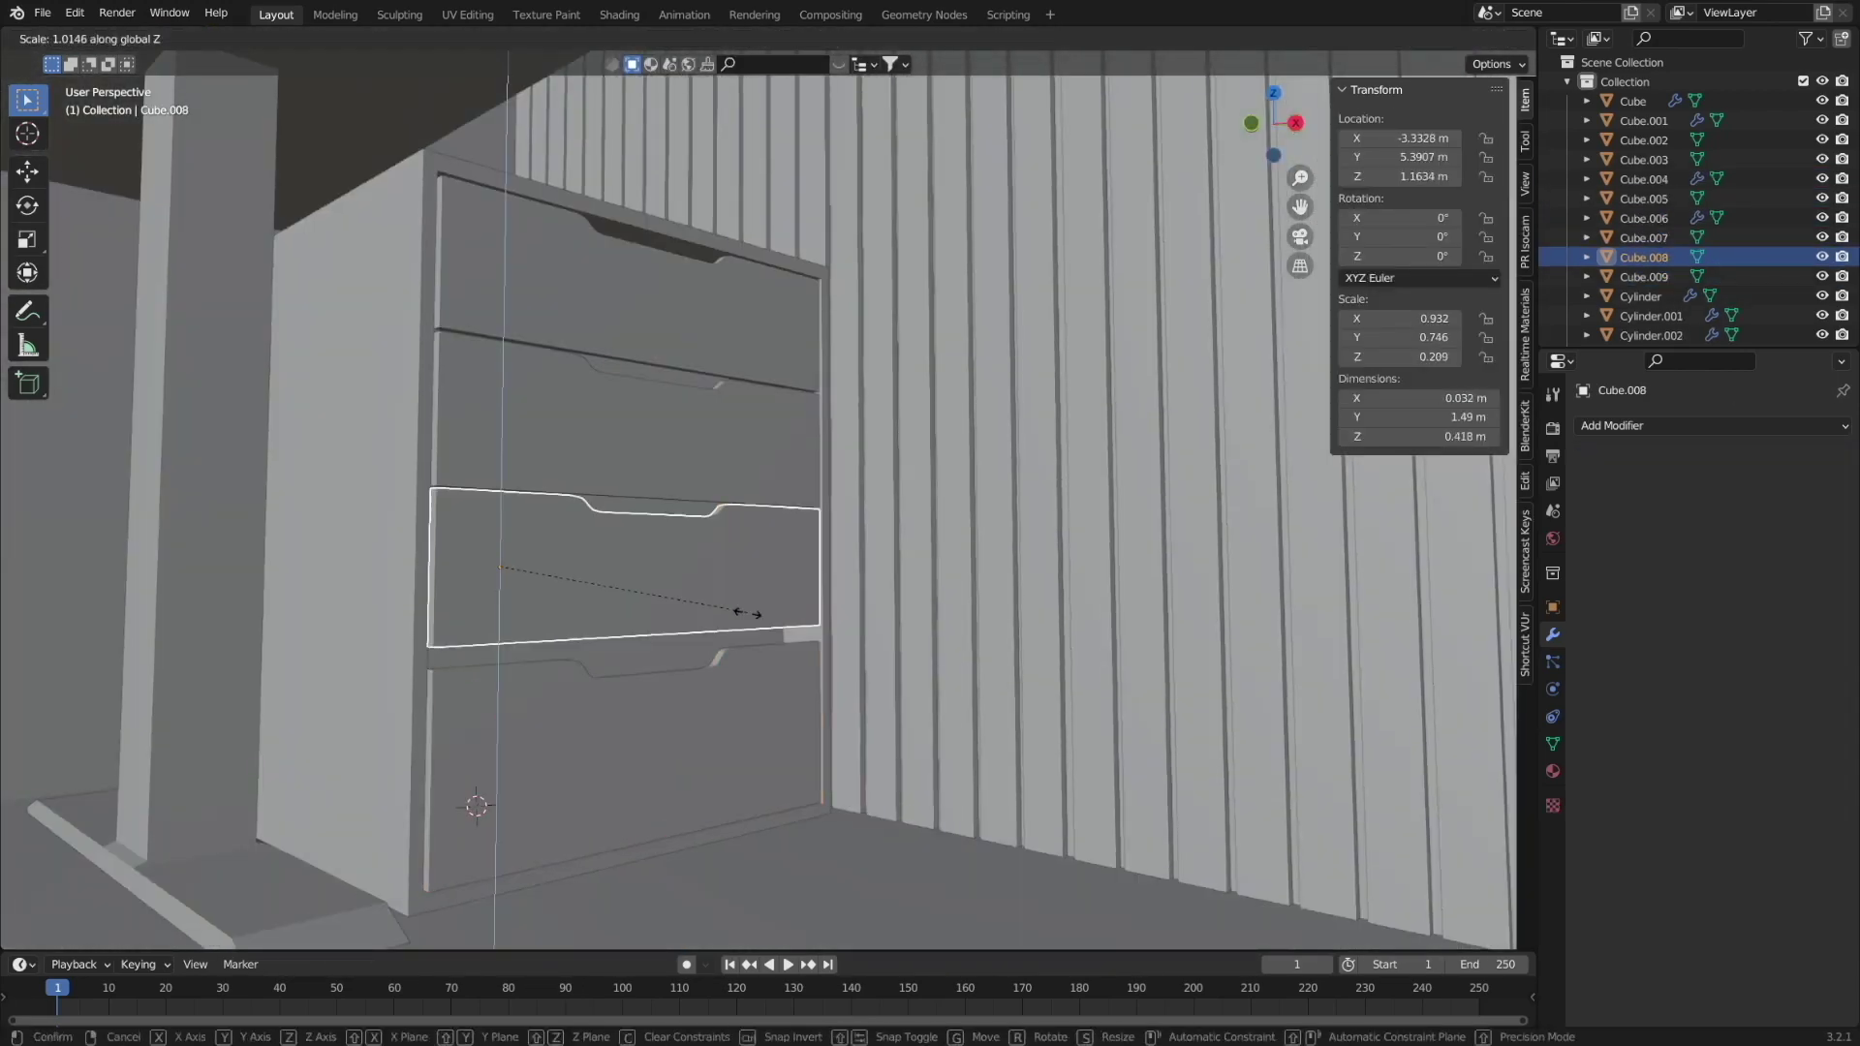
click(714, 652)
scroll(714, 652, down, 4)
middle_drag(415, 569, 532, 612)
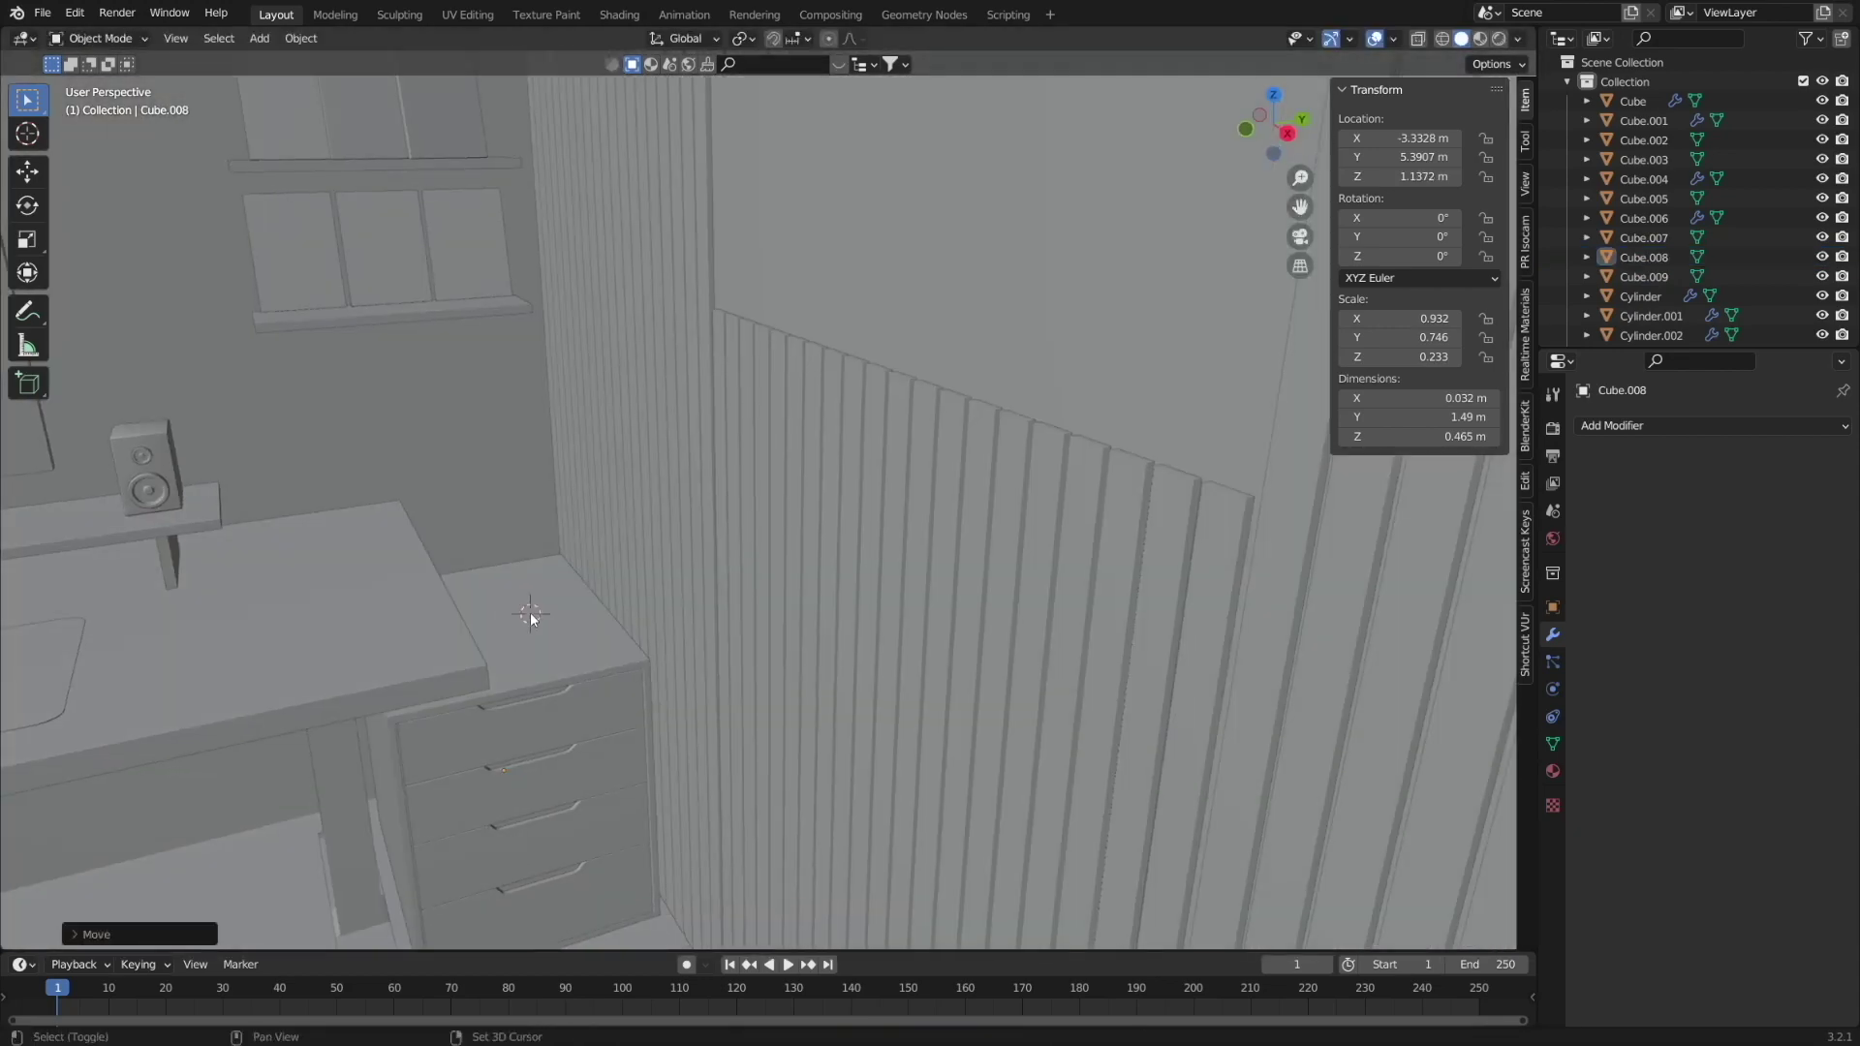
Add a small circle on top of the drawer cabinet and extrude it upward into a tall thin pole.
key(shift+a)
key(s)
scroll(488, 642, up, 4)
key(Tab)
scroll(488, 643, down, 5)
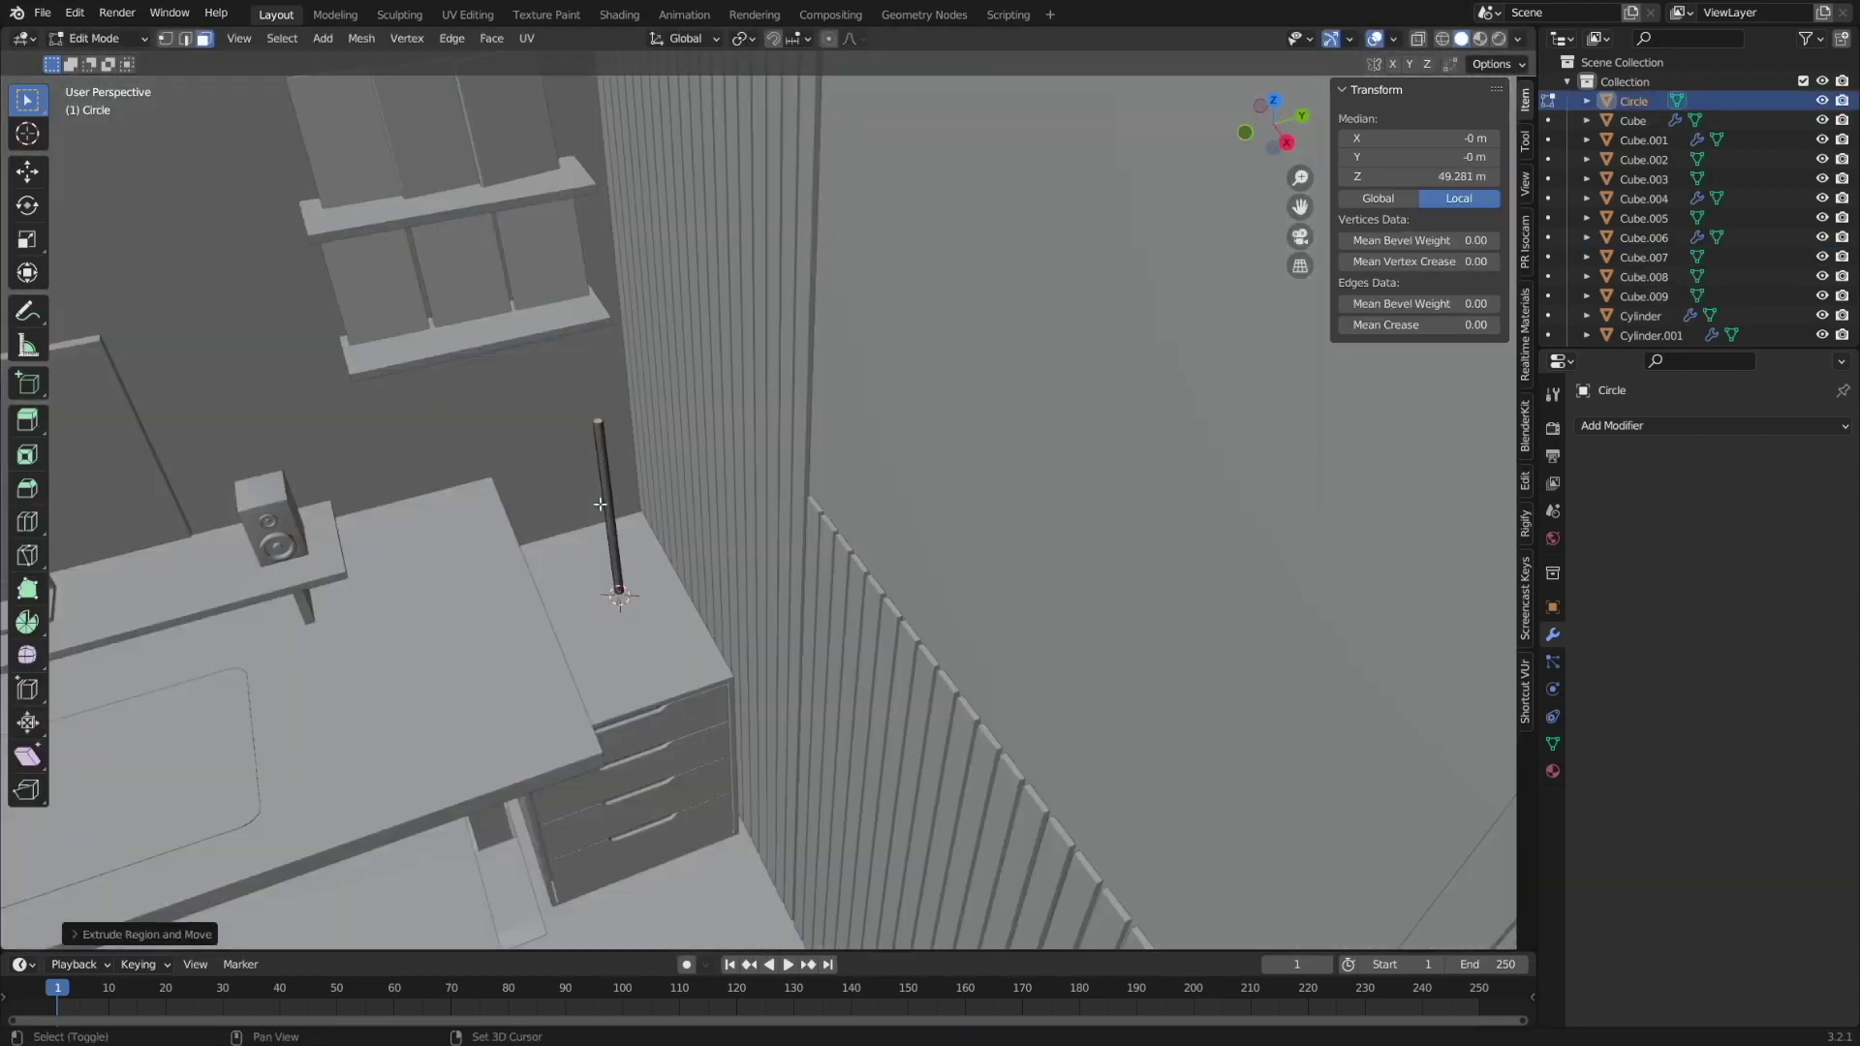
Duplicate the pole on the drawer cabinet until four upright poles stand in a square arrangement.
key(Tab)
key(KP_7)
key(shift+d)
key(x)
key(Return)
middle_drag(581, 620, 641, 441)
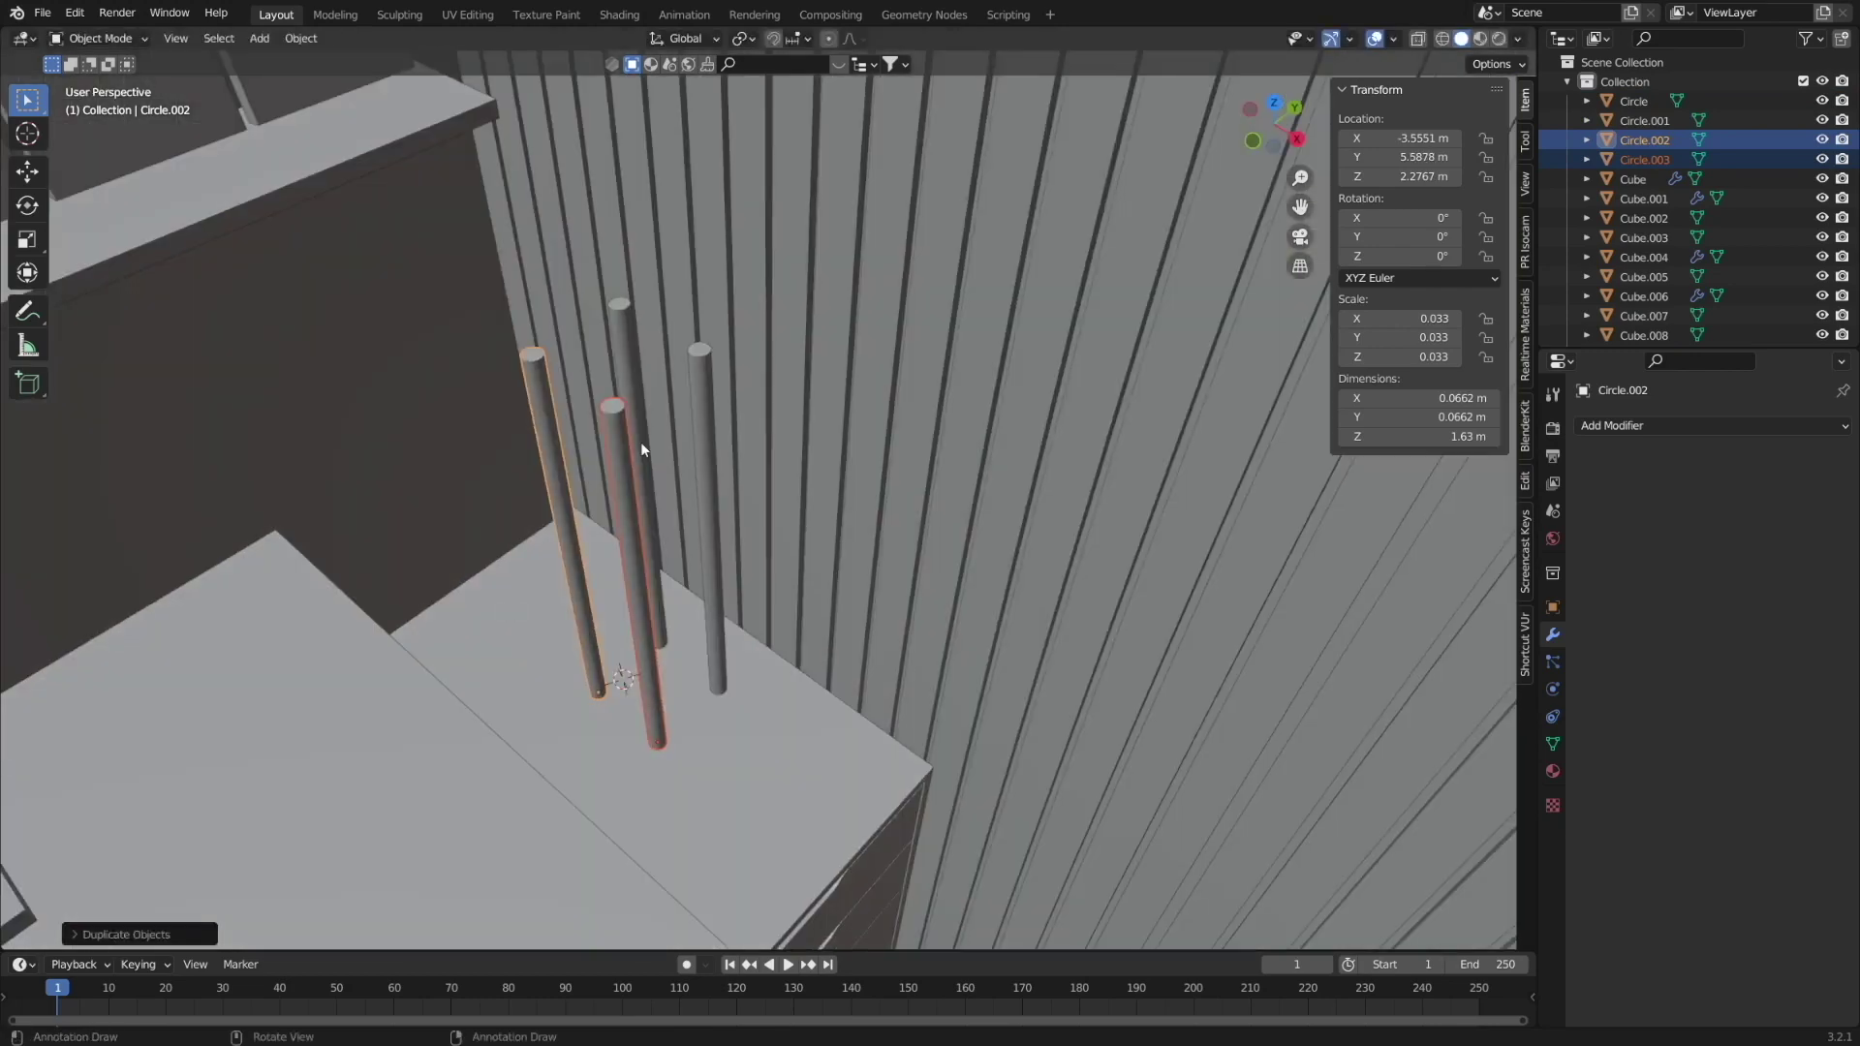
Tilt each of the four poles slightly inward with trackball rotation so their tops converge.
key(KP_7)
scroll(742, 607, up, 3)
click(614, 532)
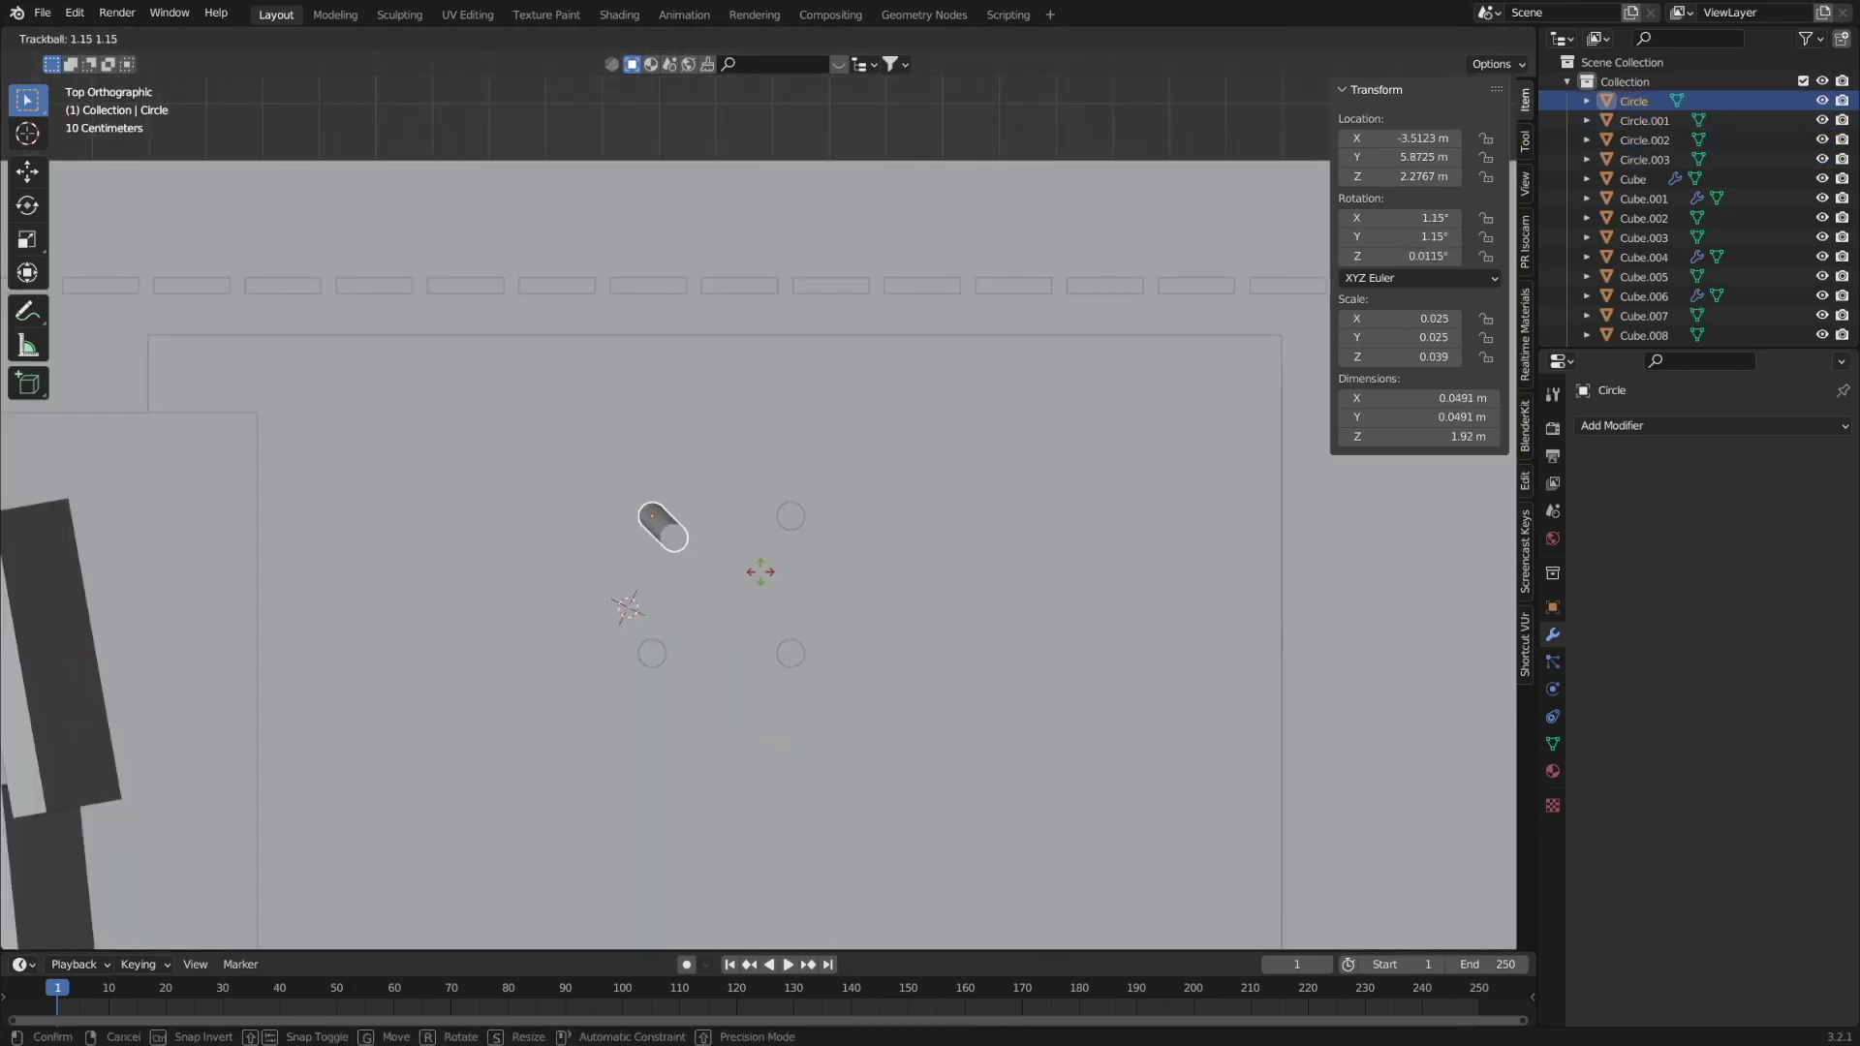
click(653, 652)
key(r)
key(r)
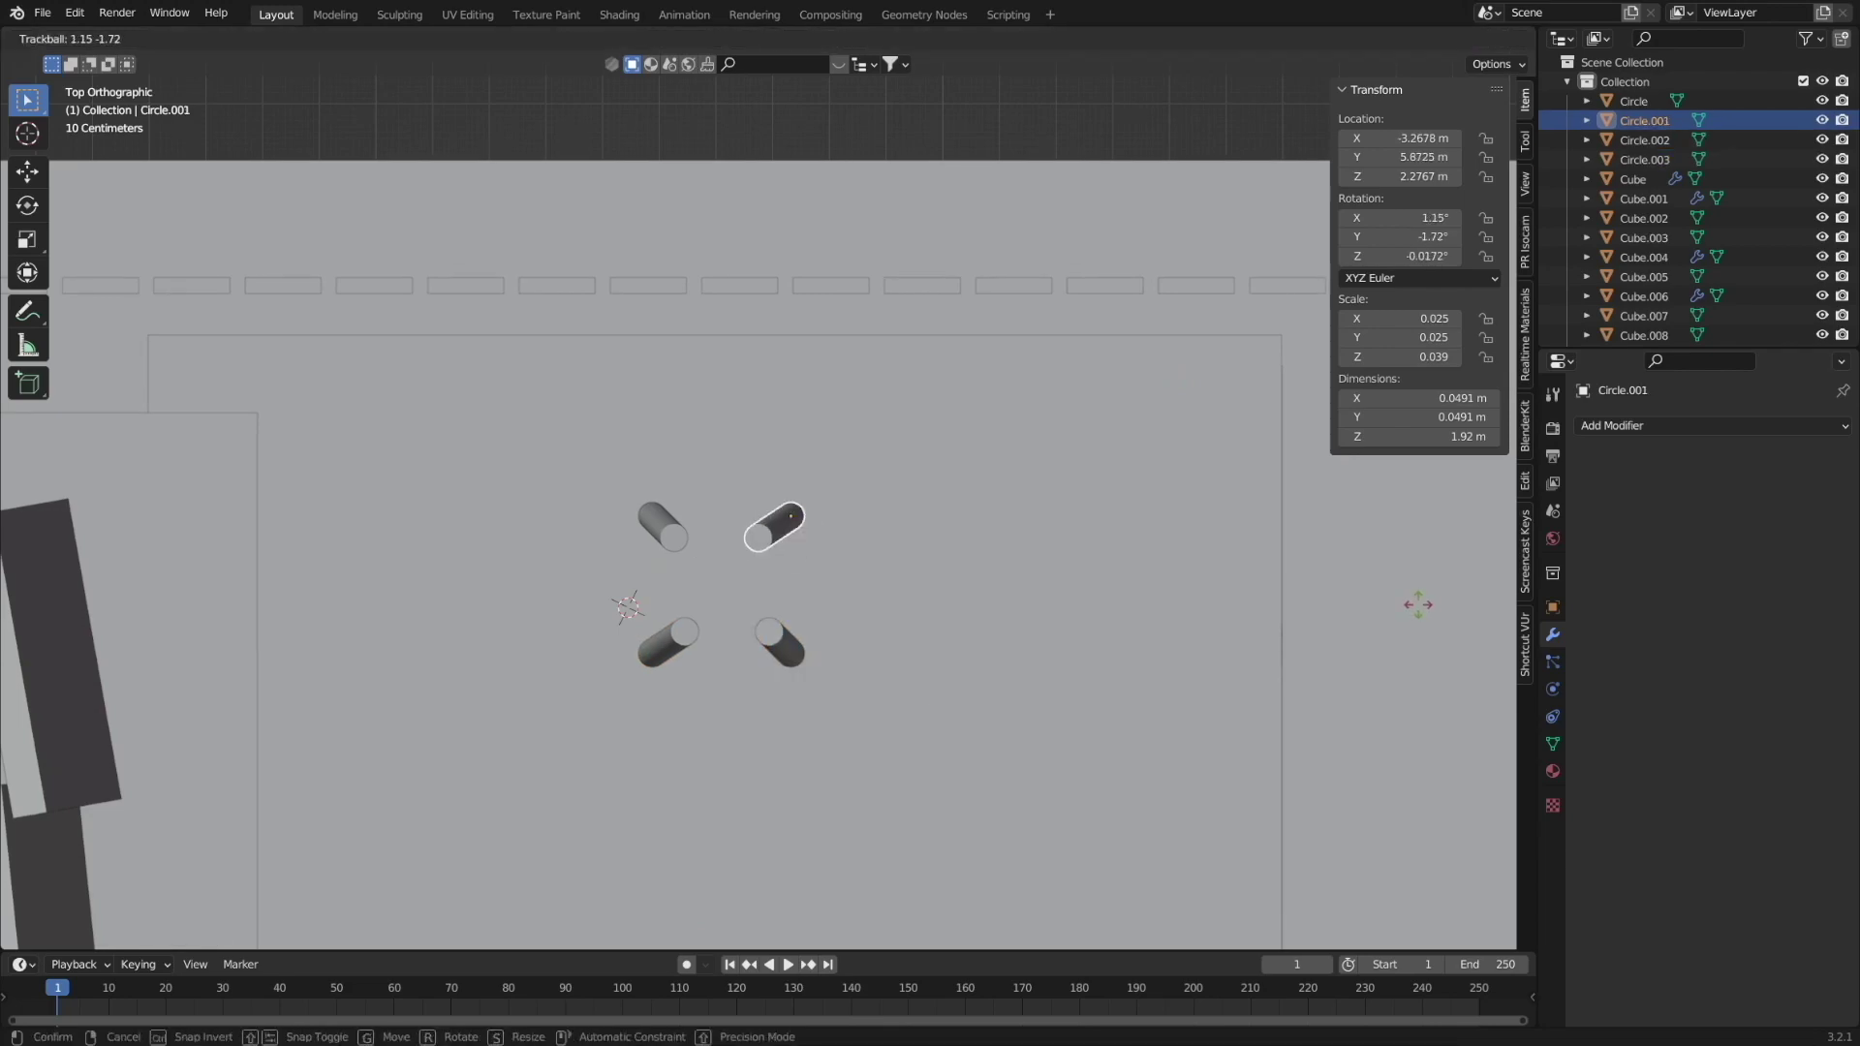
key(Return)
Add a square plane about 0.28 m wide between the lamp legs and raise it along Z to mid-height.
middle_drag(949, 484, 747, 563)
key(g)
key(z)
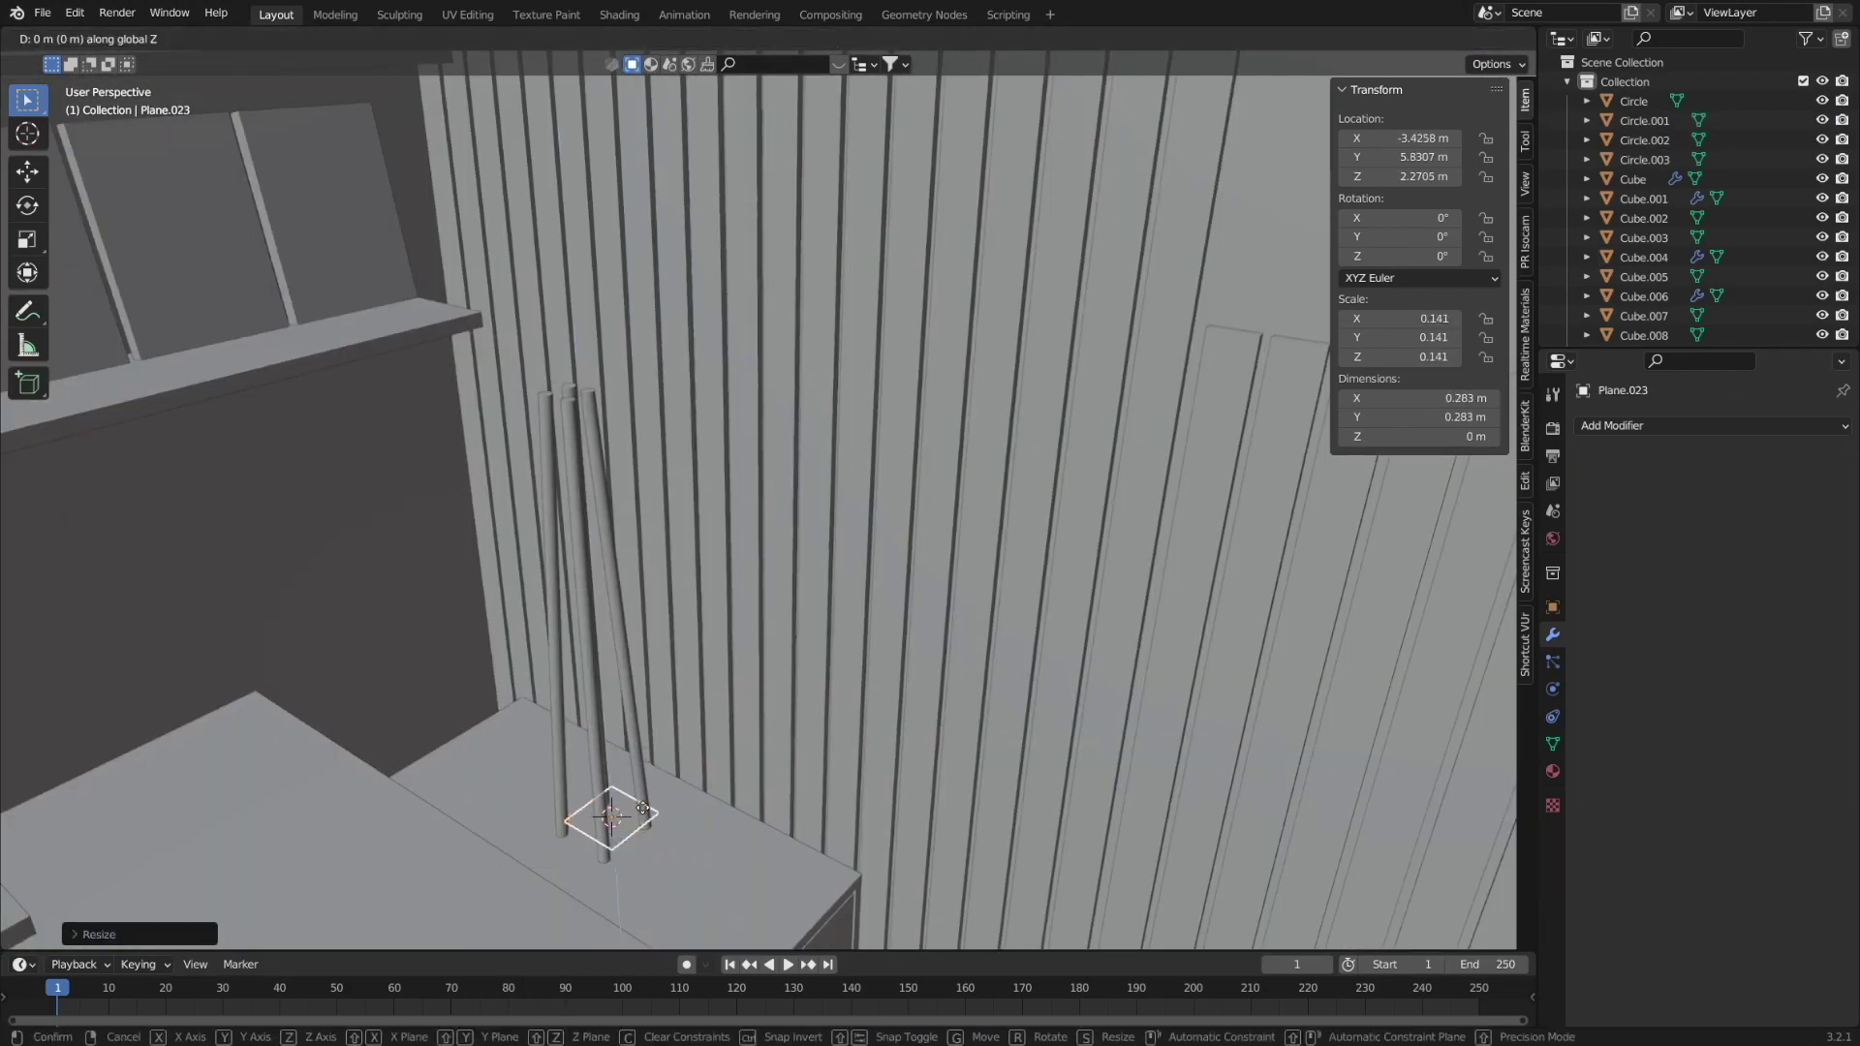
key(KP_7)
click(685, 681)
middle_drag(685, 681, 643, 623)
Save the file and round the plane's four corners with a 13-segment vertex bevel.
key(ctrl+s)
key(ctrl+Tab)
click(830, 623)
key(ctrl+shift+b)
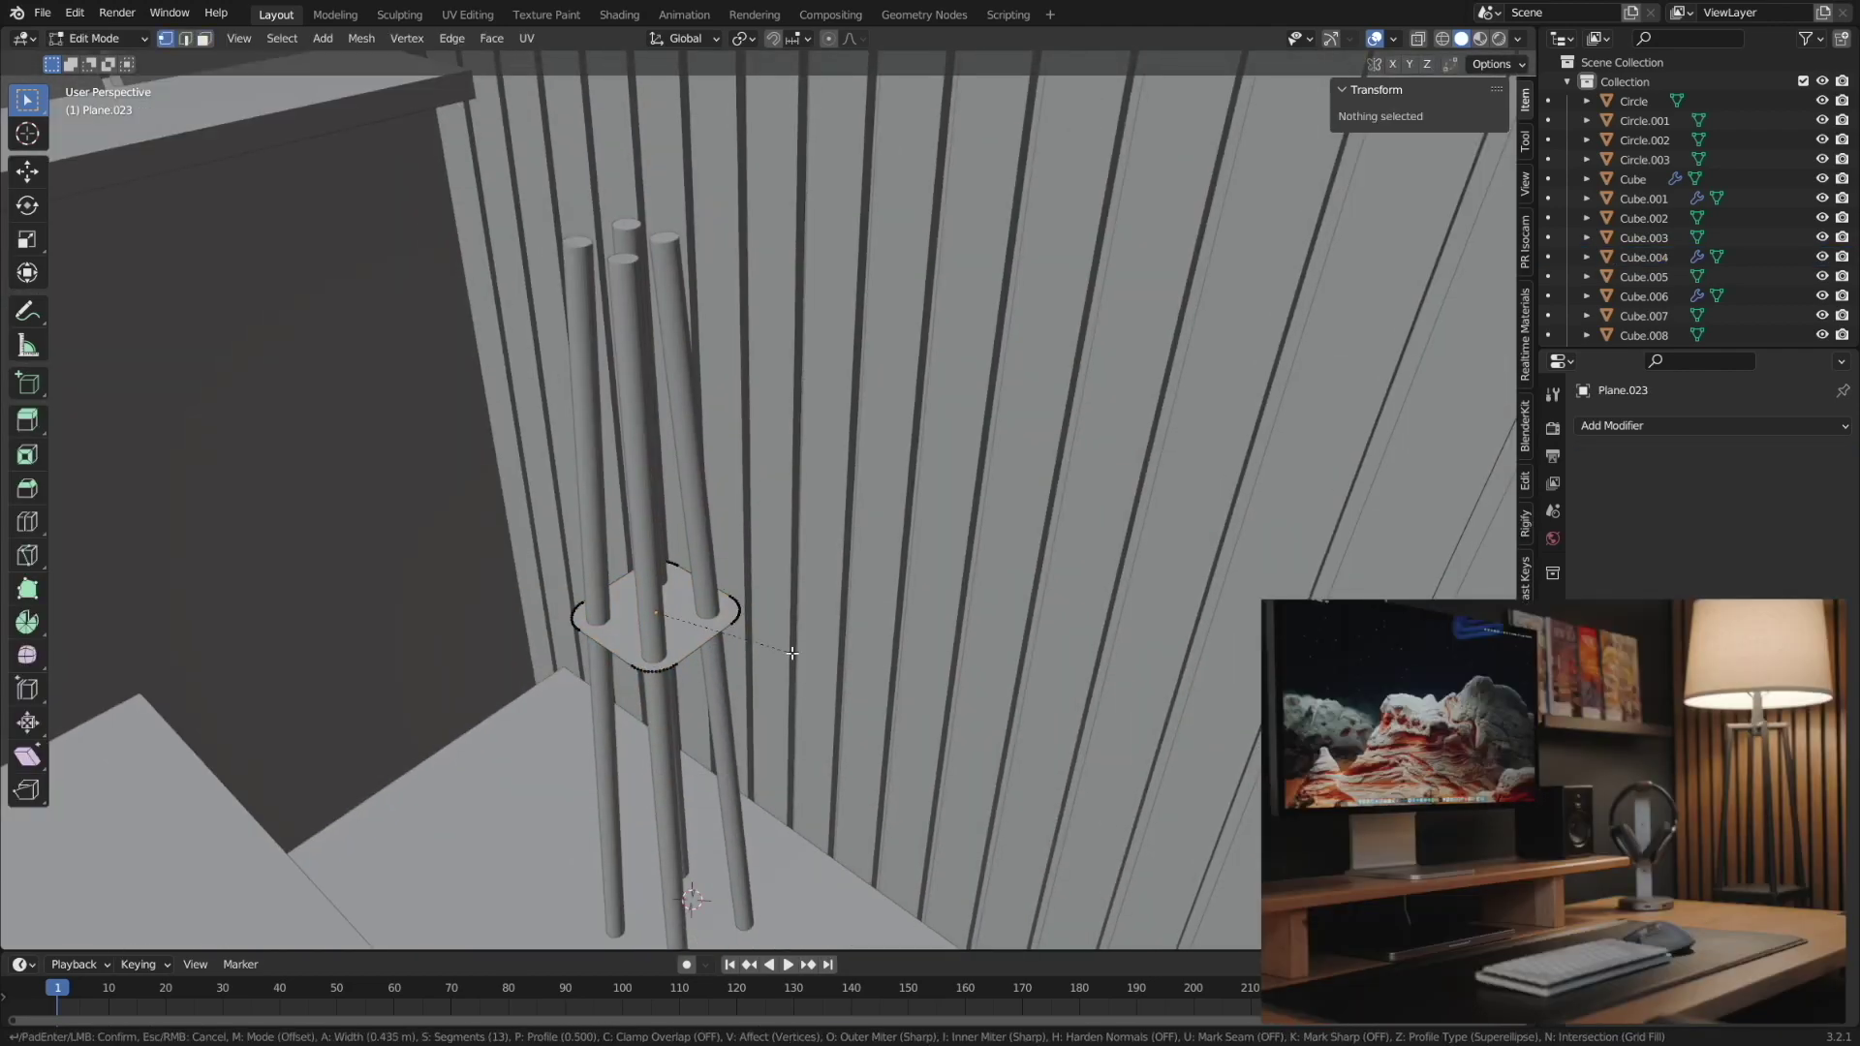
click(714, 668)
Place a smaller plate about 0.18 m wide on top of the legs and add a thin cylinder about 0.26 m tall as the lamp stem.
key(Tab)
key(KP_7)
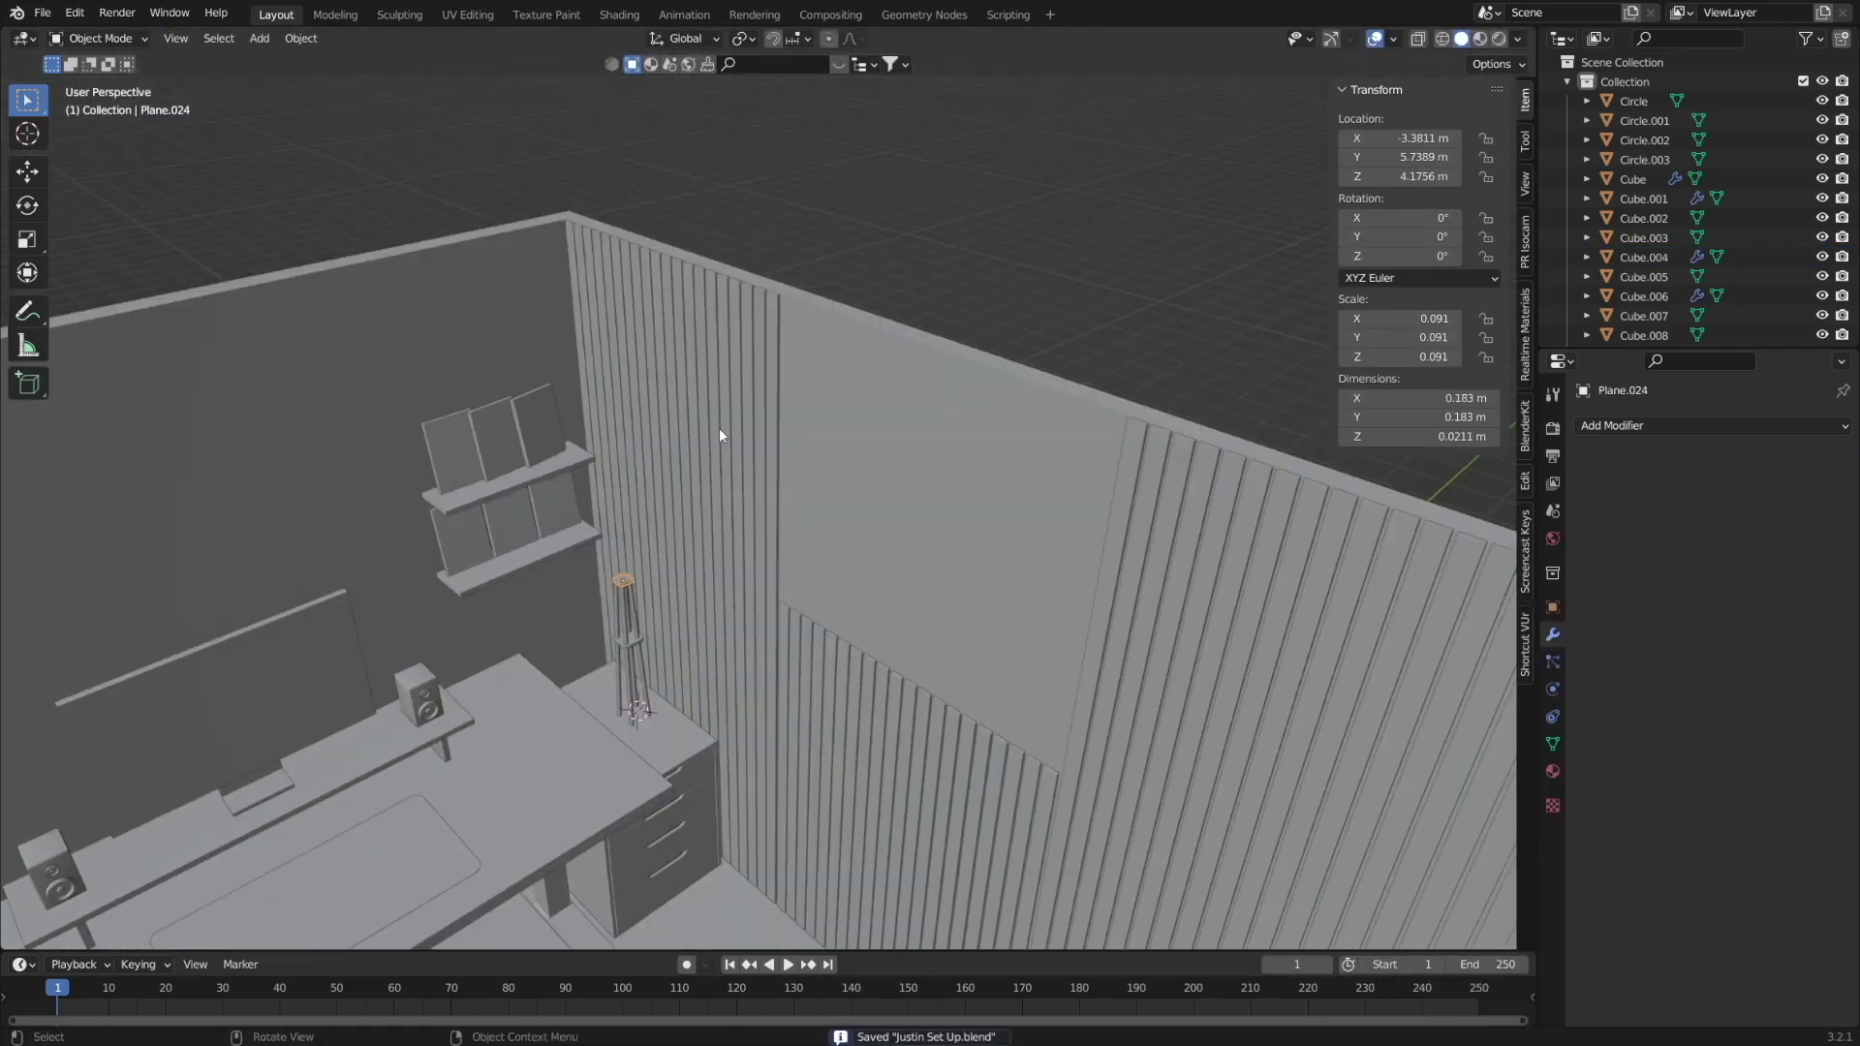
scroll(719, 427, up, 5)
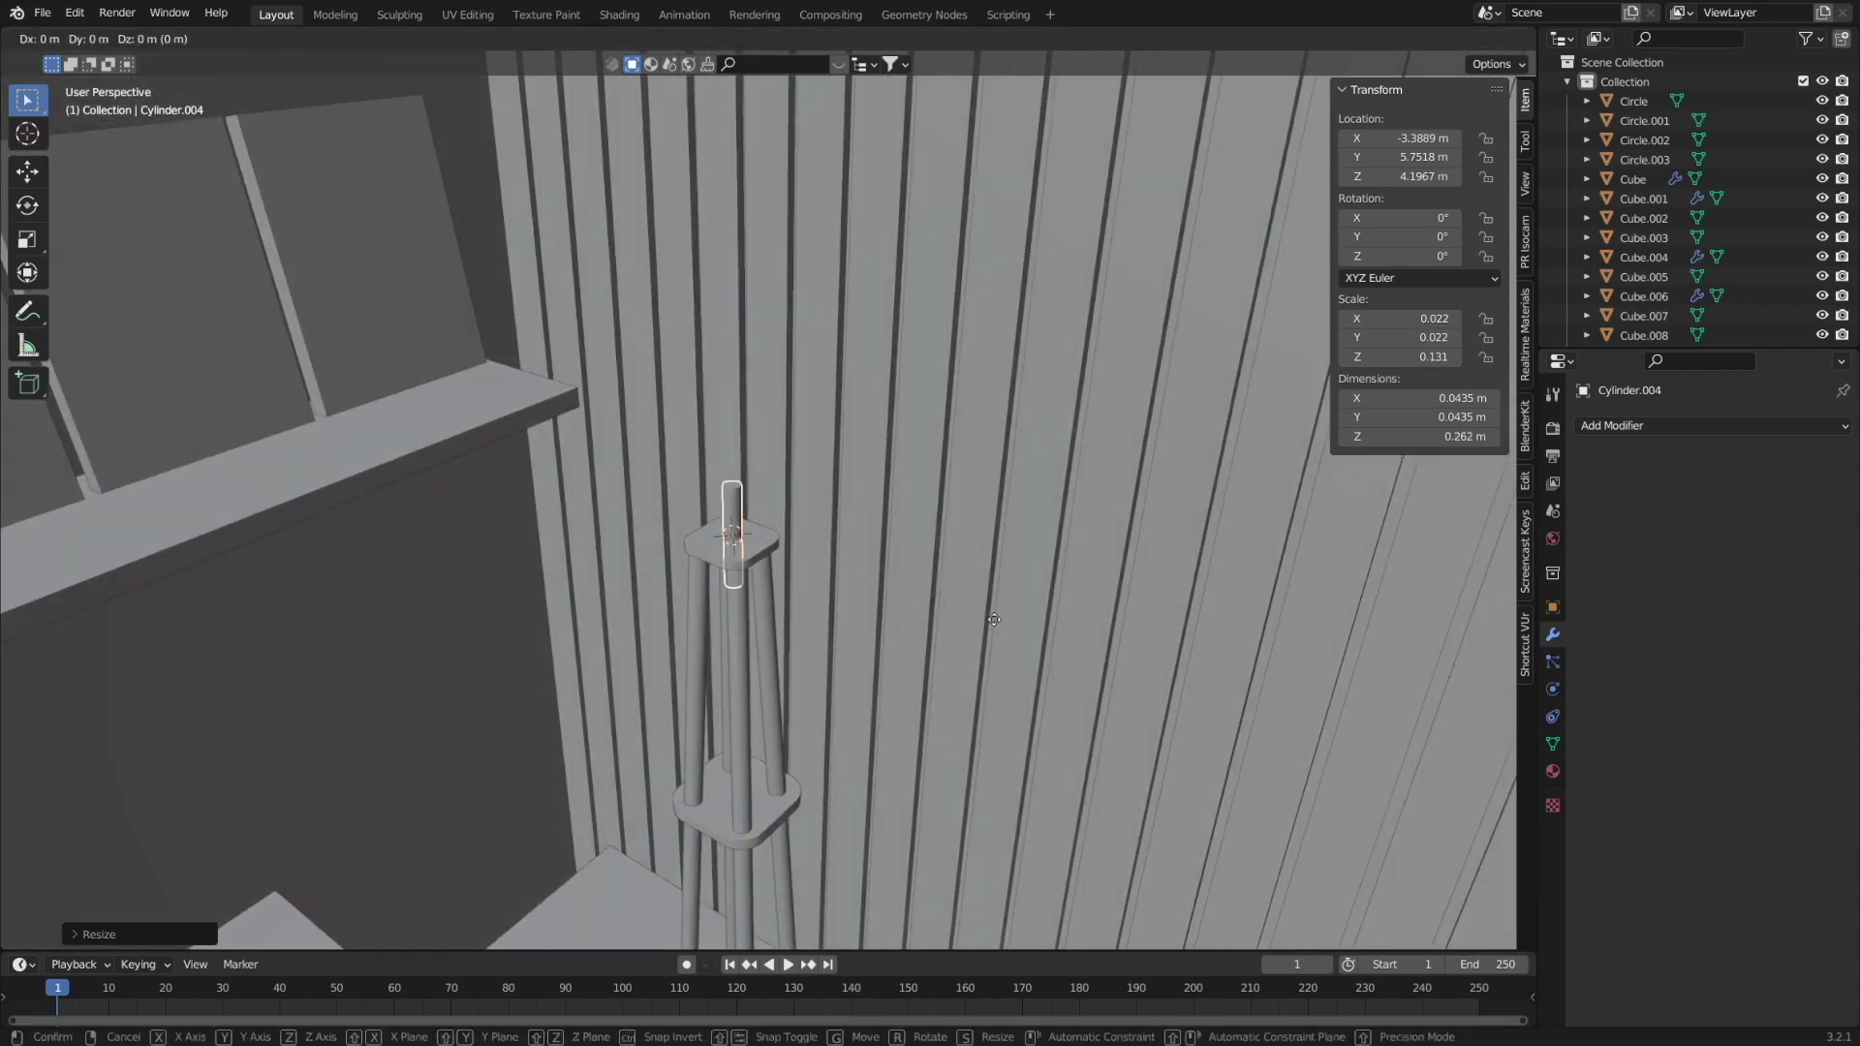
scroll(726, 532, down, 3)
click(612, 596)
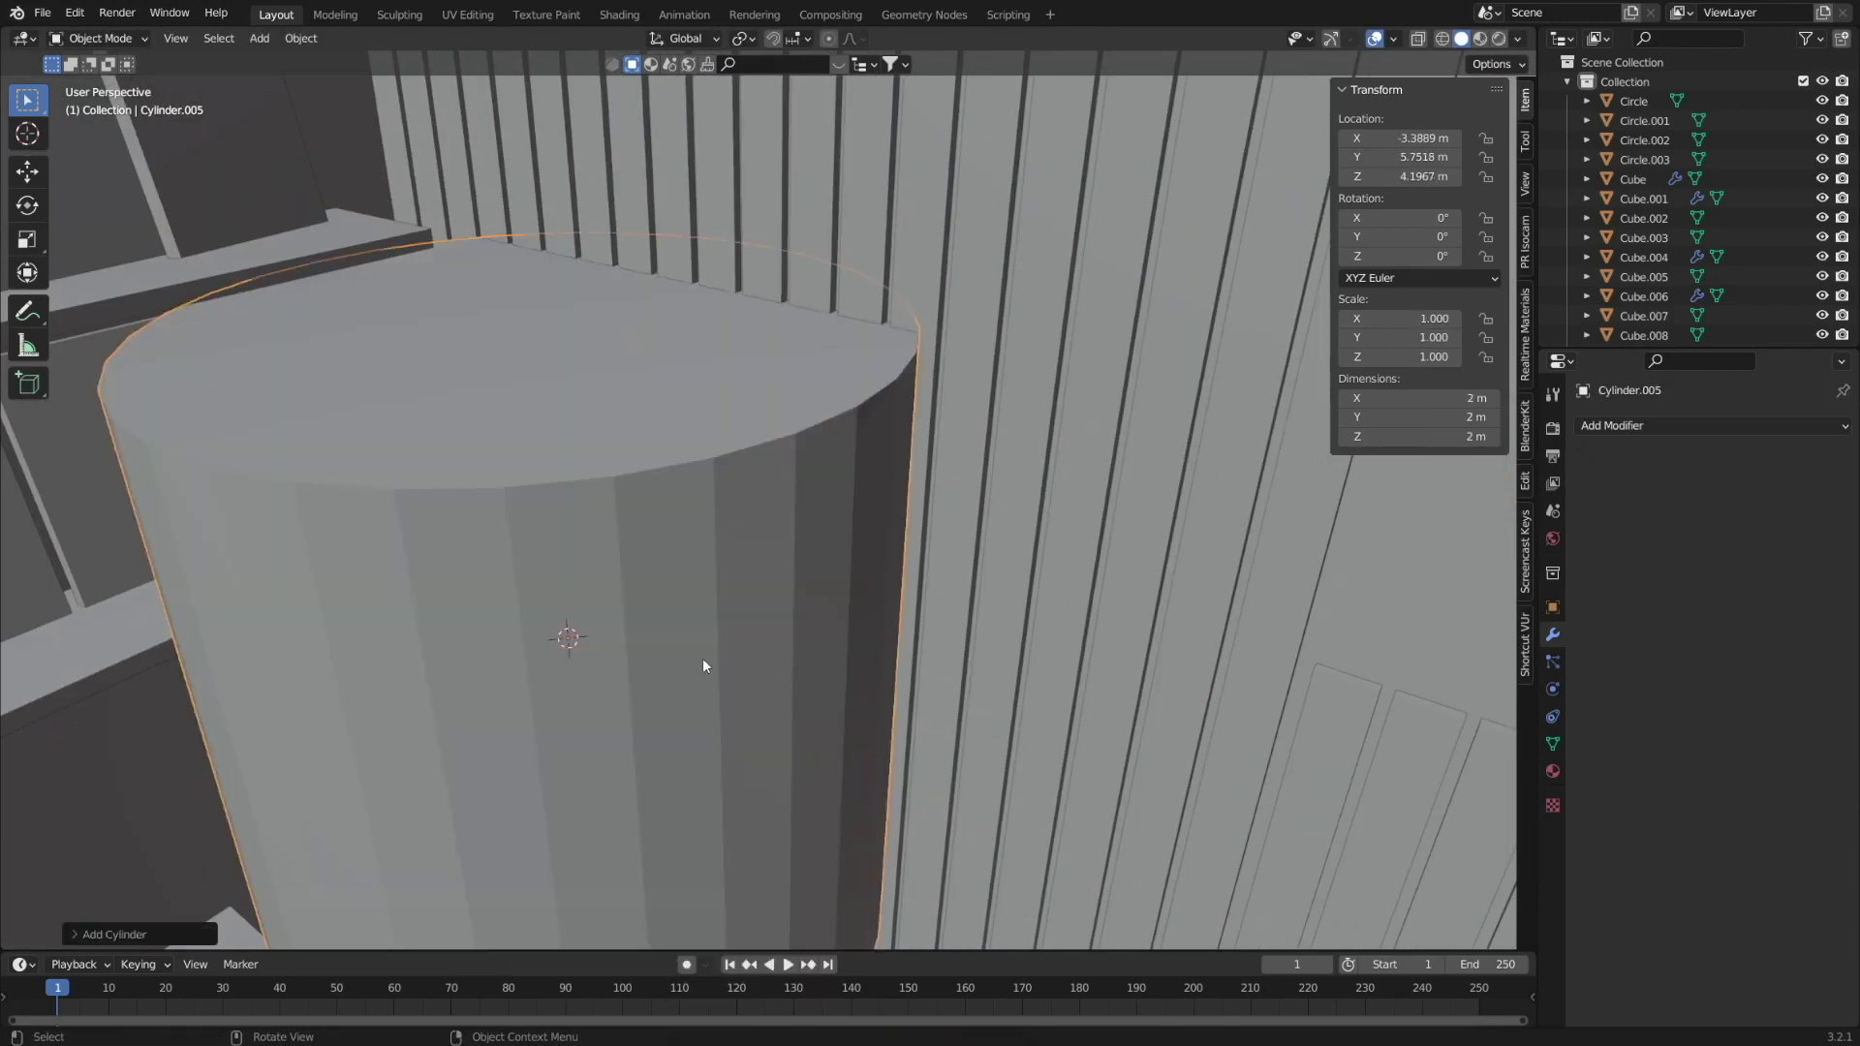
Form an open lampshade from a scaled-down cylinder above the stem and narrow its upper rim.
scroll(616, 594, down, 3)
key(Tab)
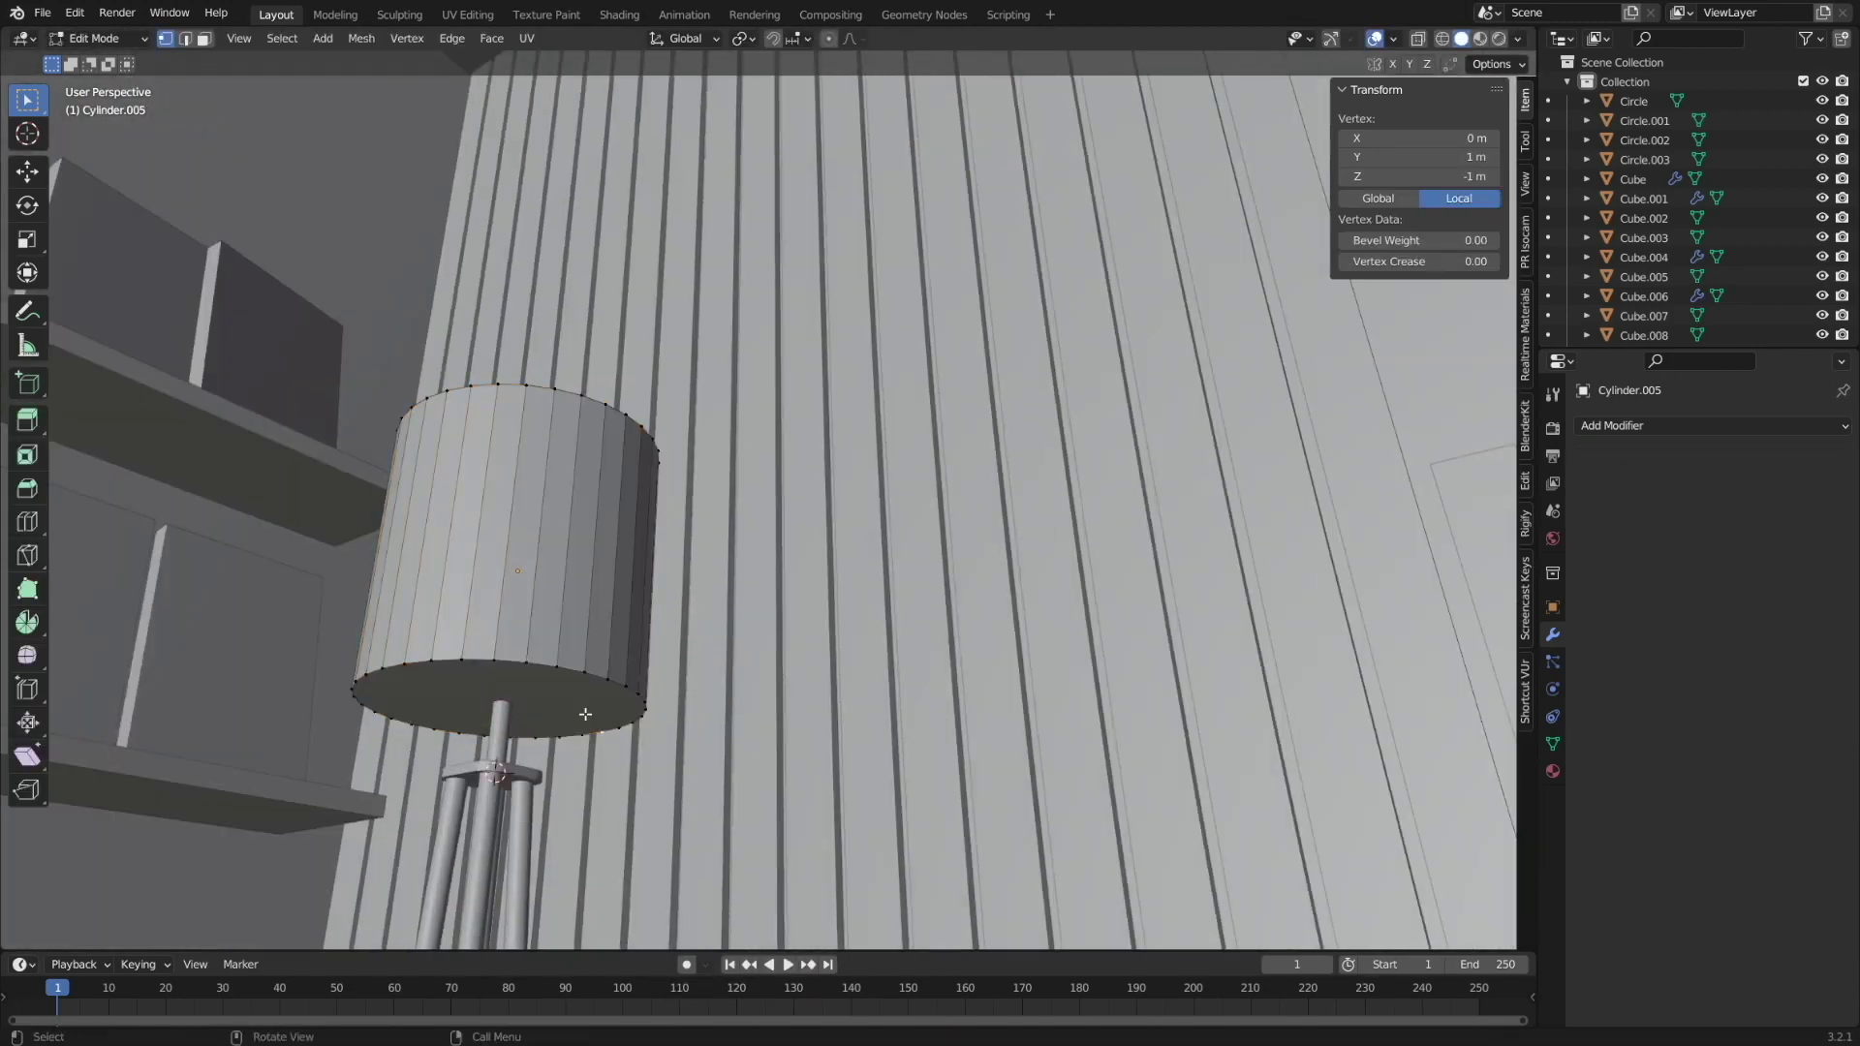
key(3)
click(543, 338)
key(alt+a)
key(a)
scroll(686, 353, down, 8)
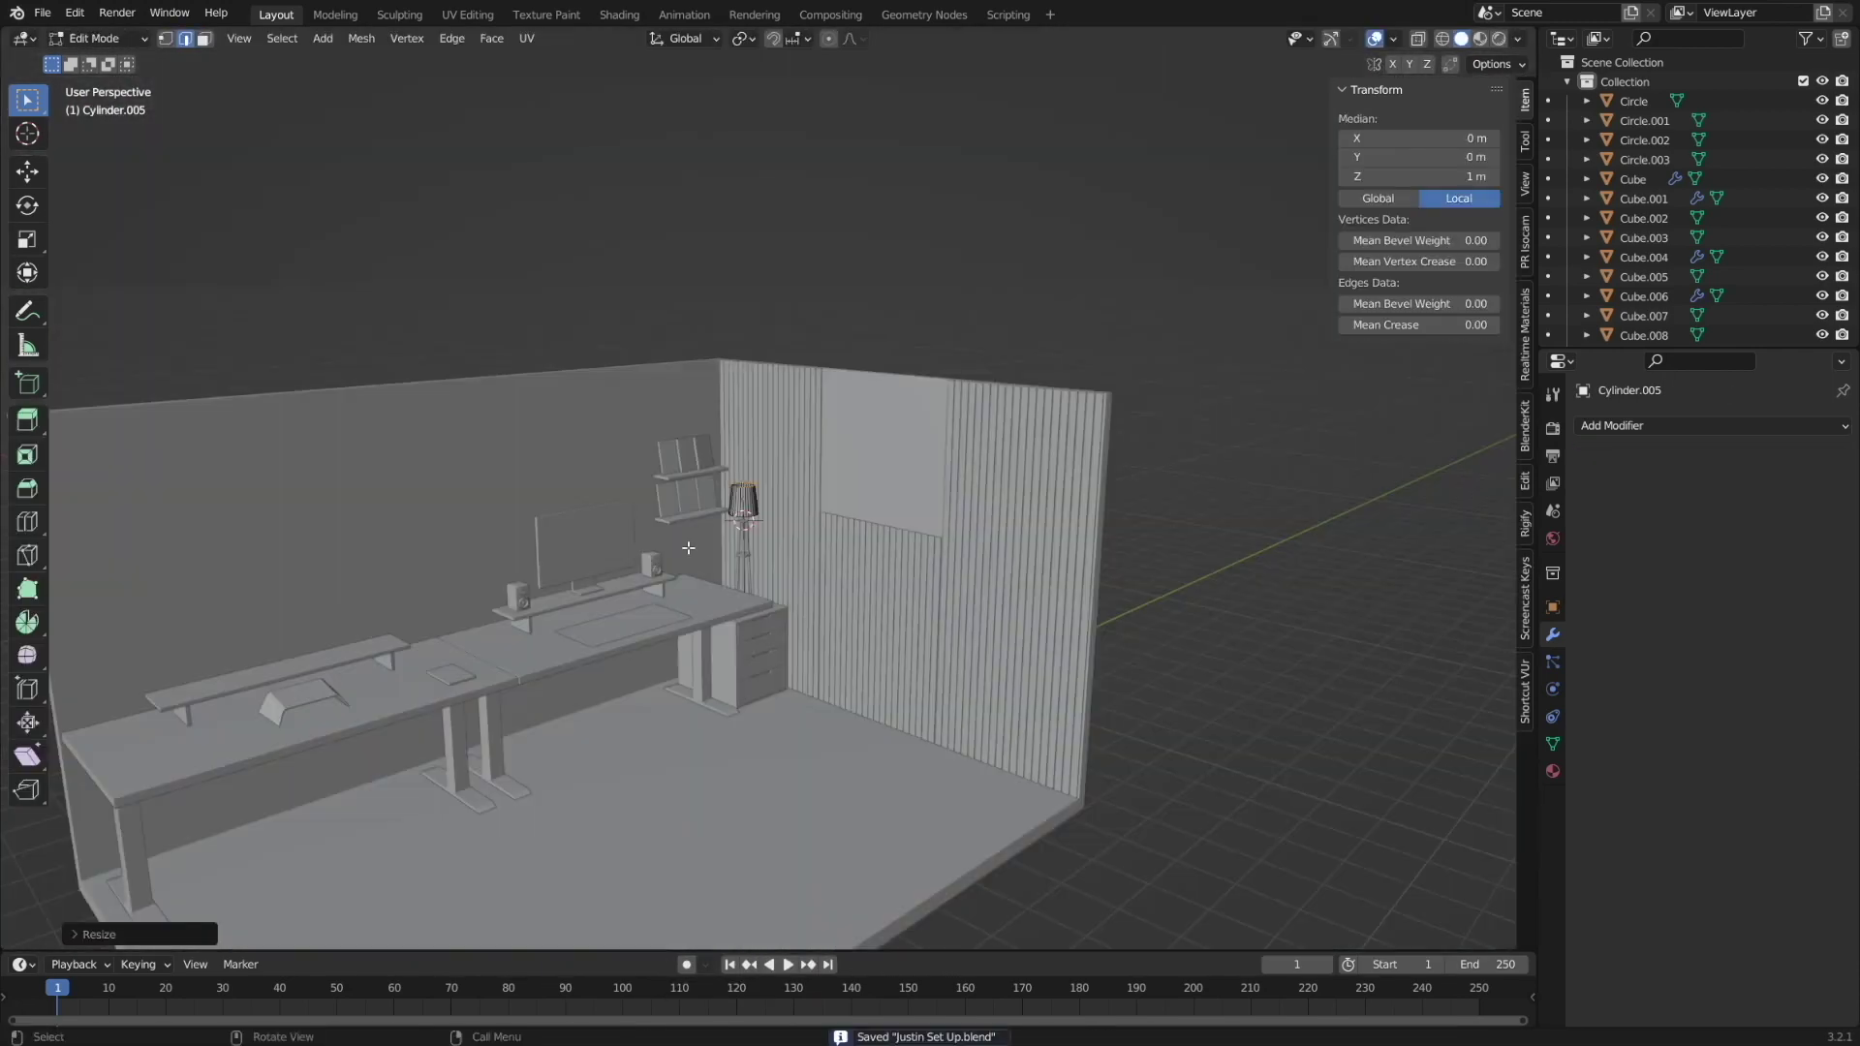
Widen the lampshade's lower rim to about 0.76 m across and shade the lampshade smooth.
key(s)
scroll(738, 523, up, 3)
right_click(578, 512)
key(ctrl+Tab)
key(Tab)
scroll(822, 583, down, 6)
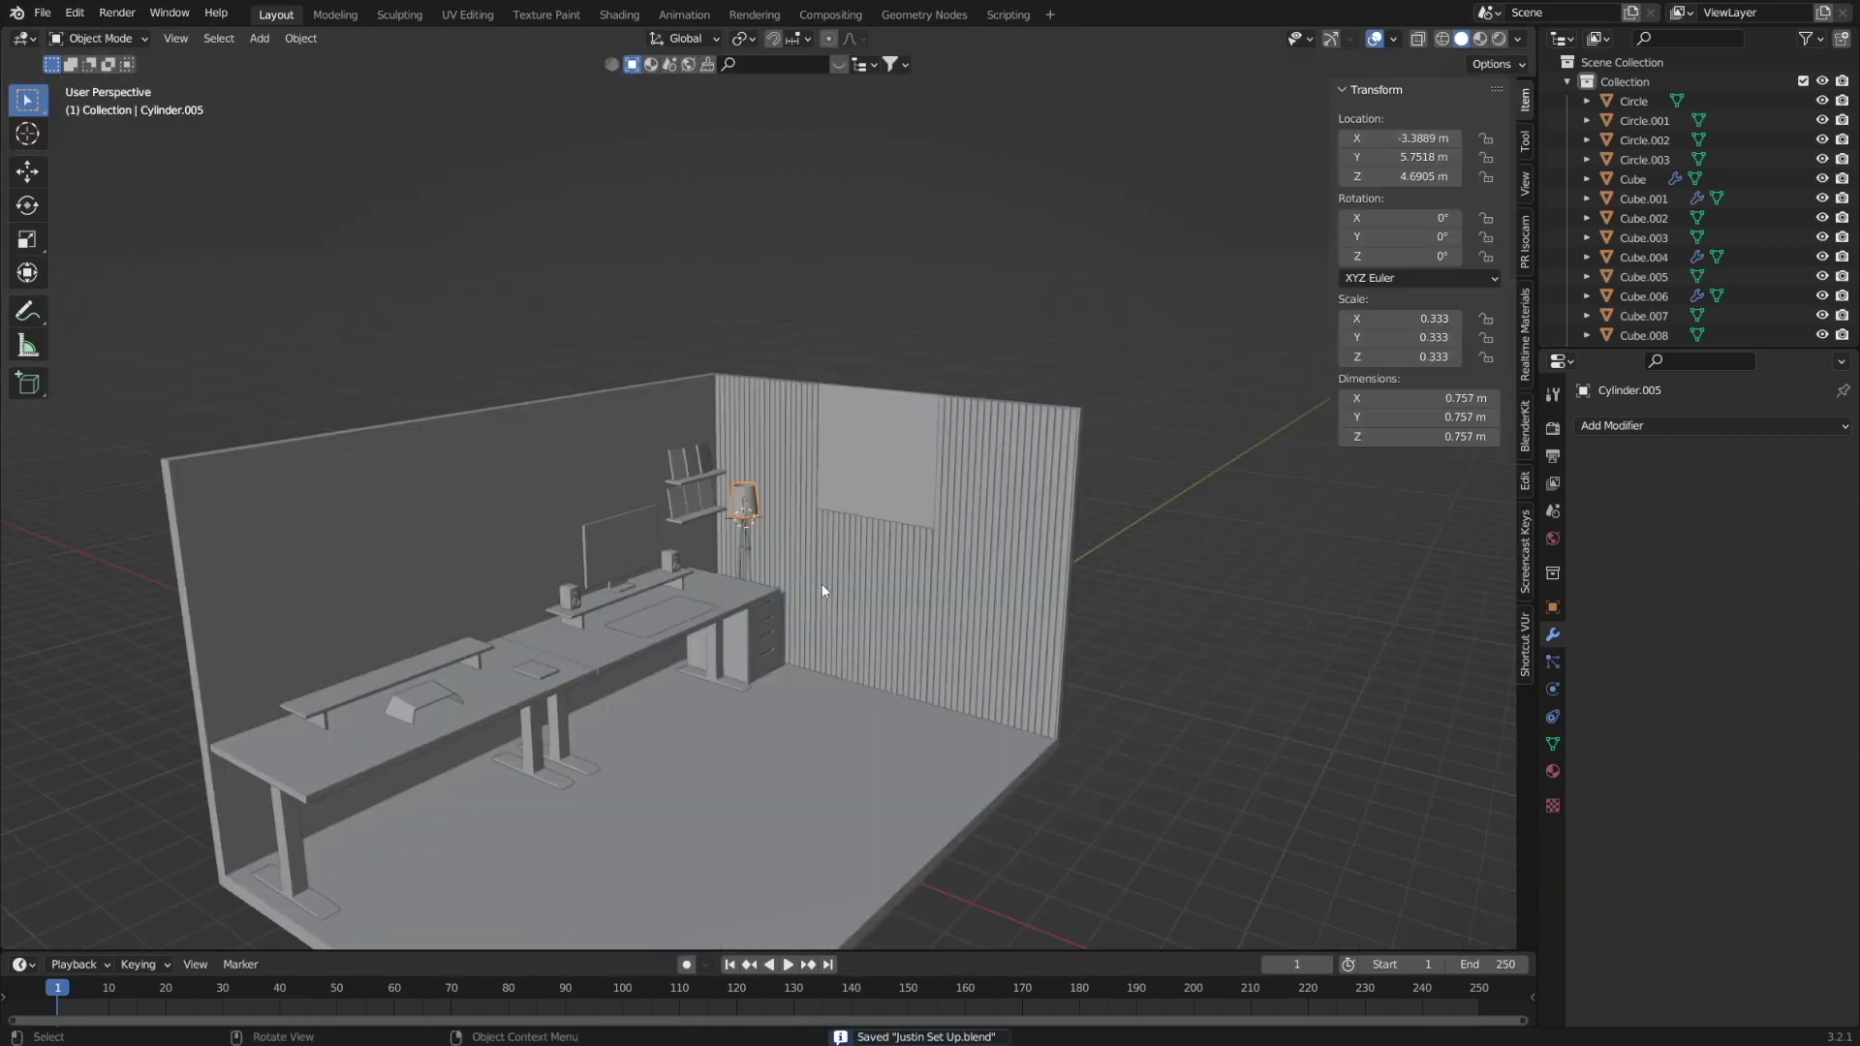
Add a plane on the desk mat in front of the monitor and scale it into a rectangle about 0.8 by 1.1 m.
scroll(753, 595, up, 5)
key(shift+a)
click(753, 595)
key(s)
key(s)
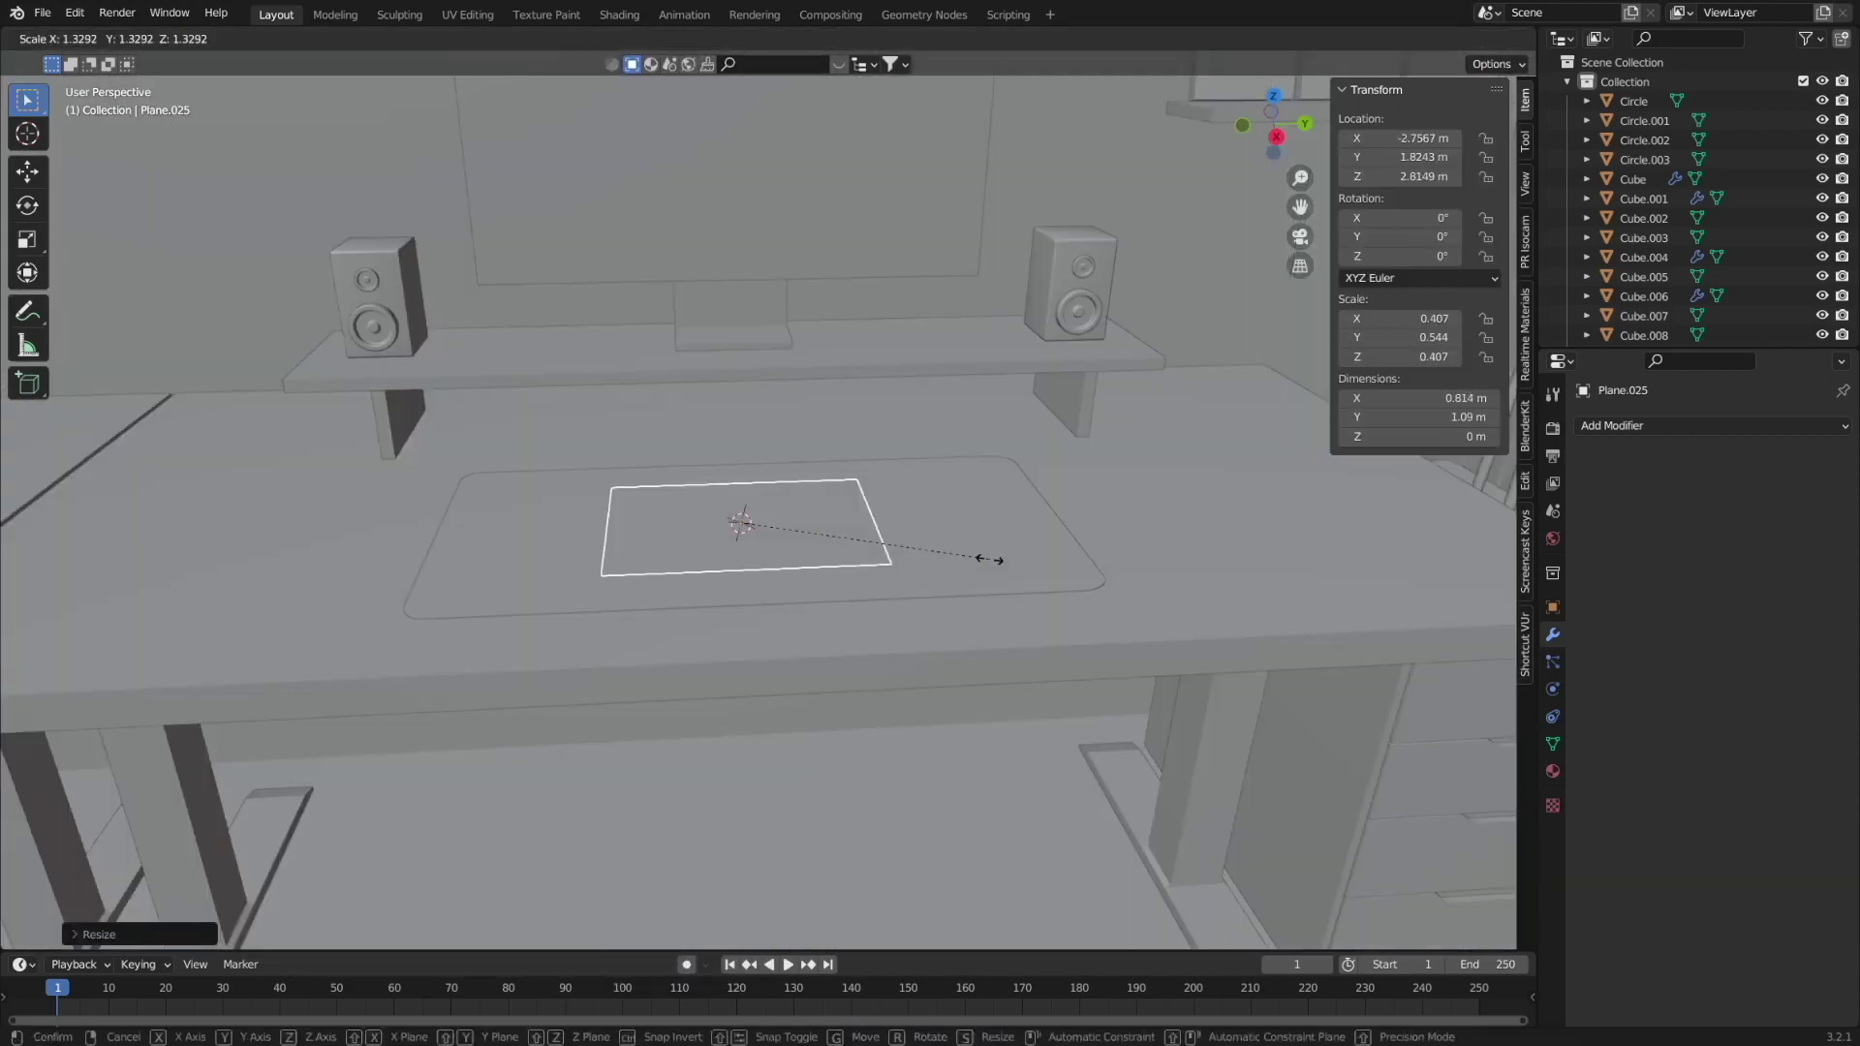
Turn the rectangle into a thin round-cornered slab about 0.04 m thick, bevel its edges and place it under the monitor shelf.
key(e)
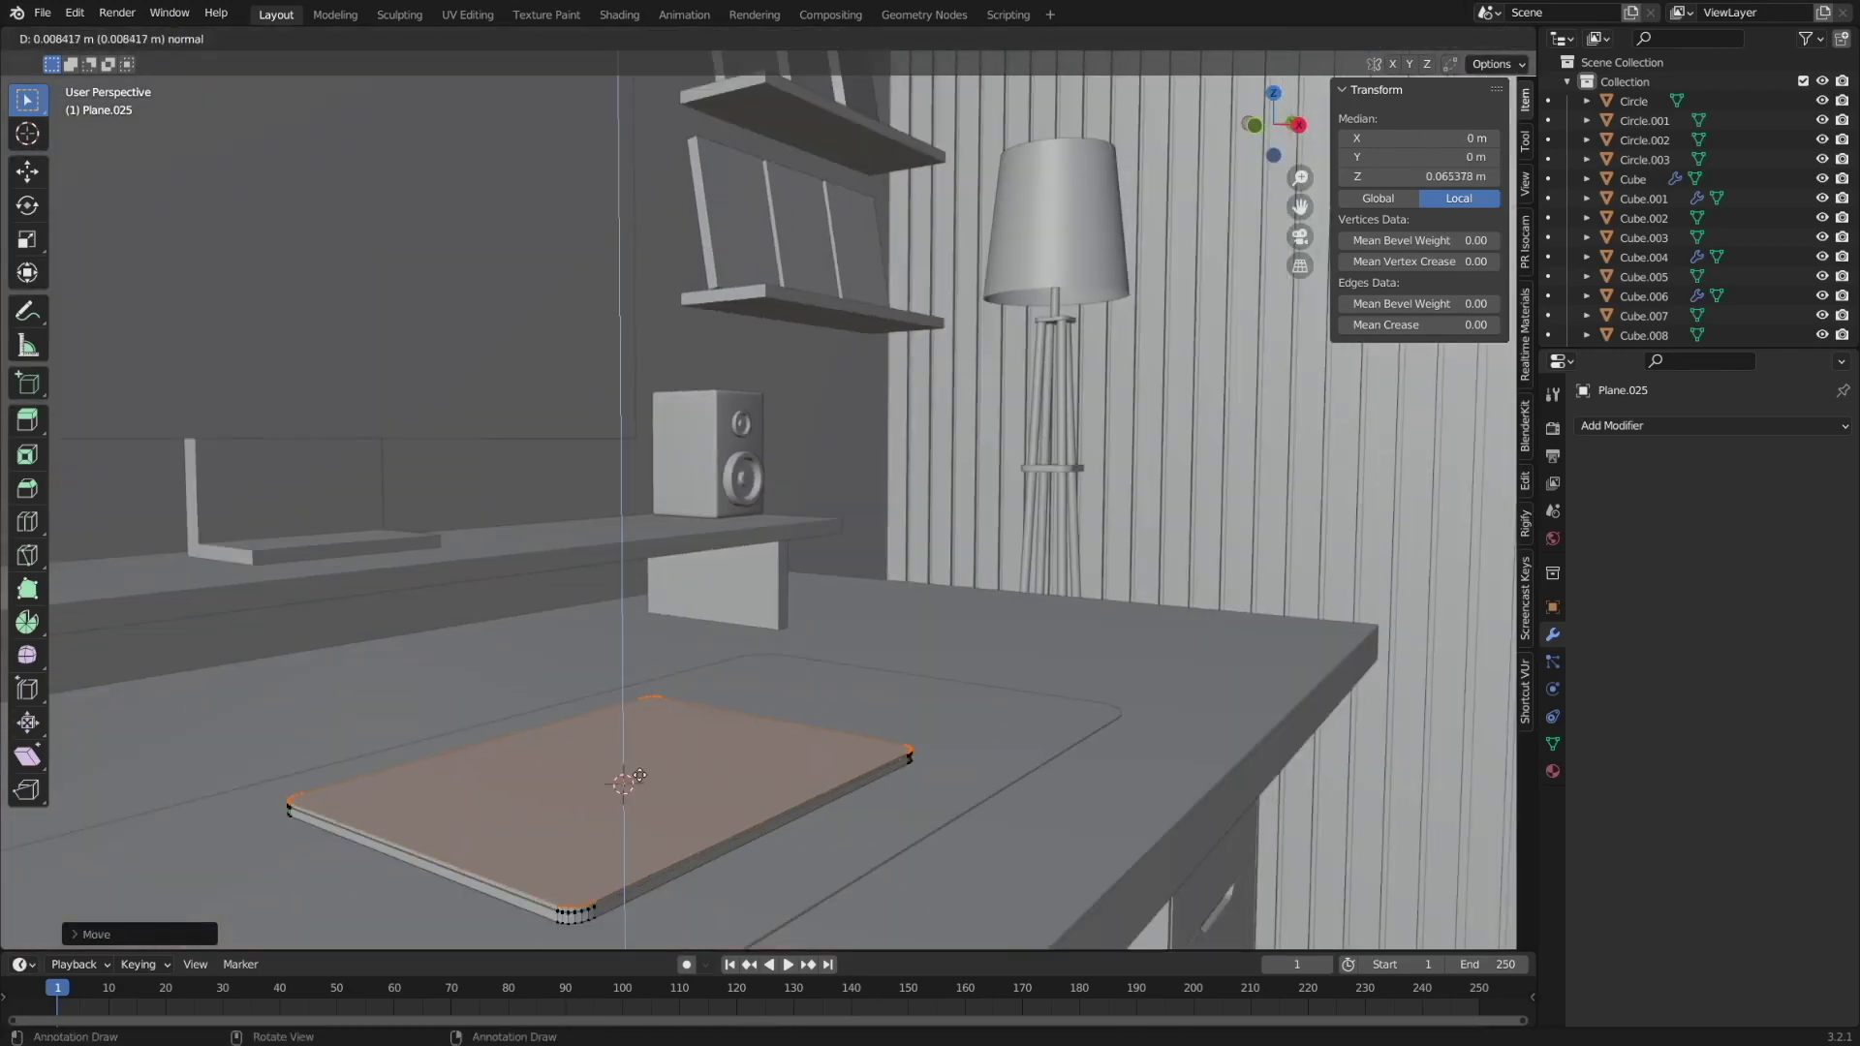
key(ctrl+s)
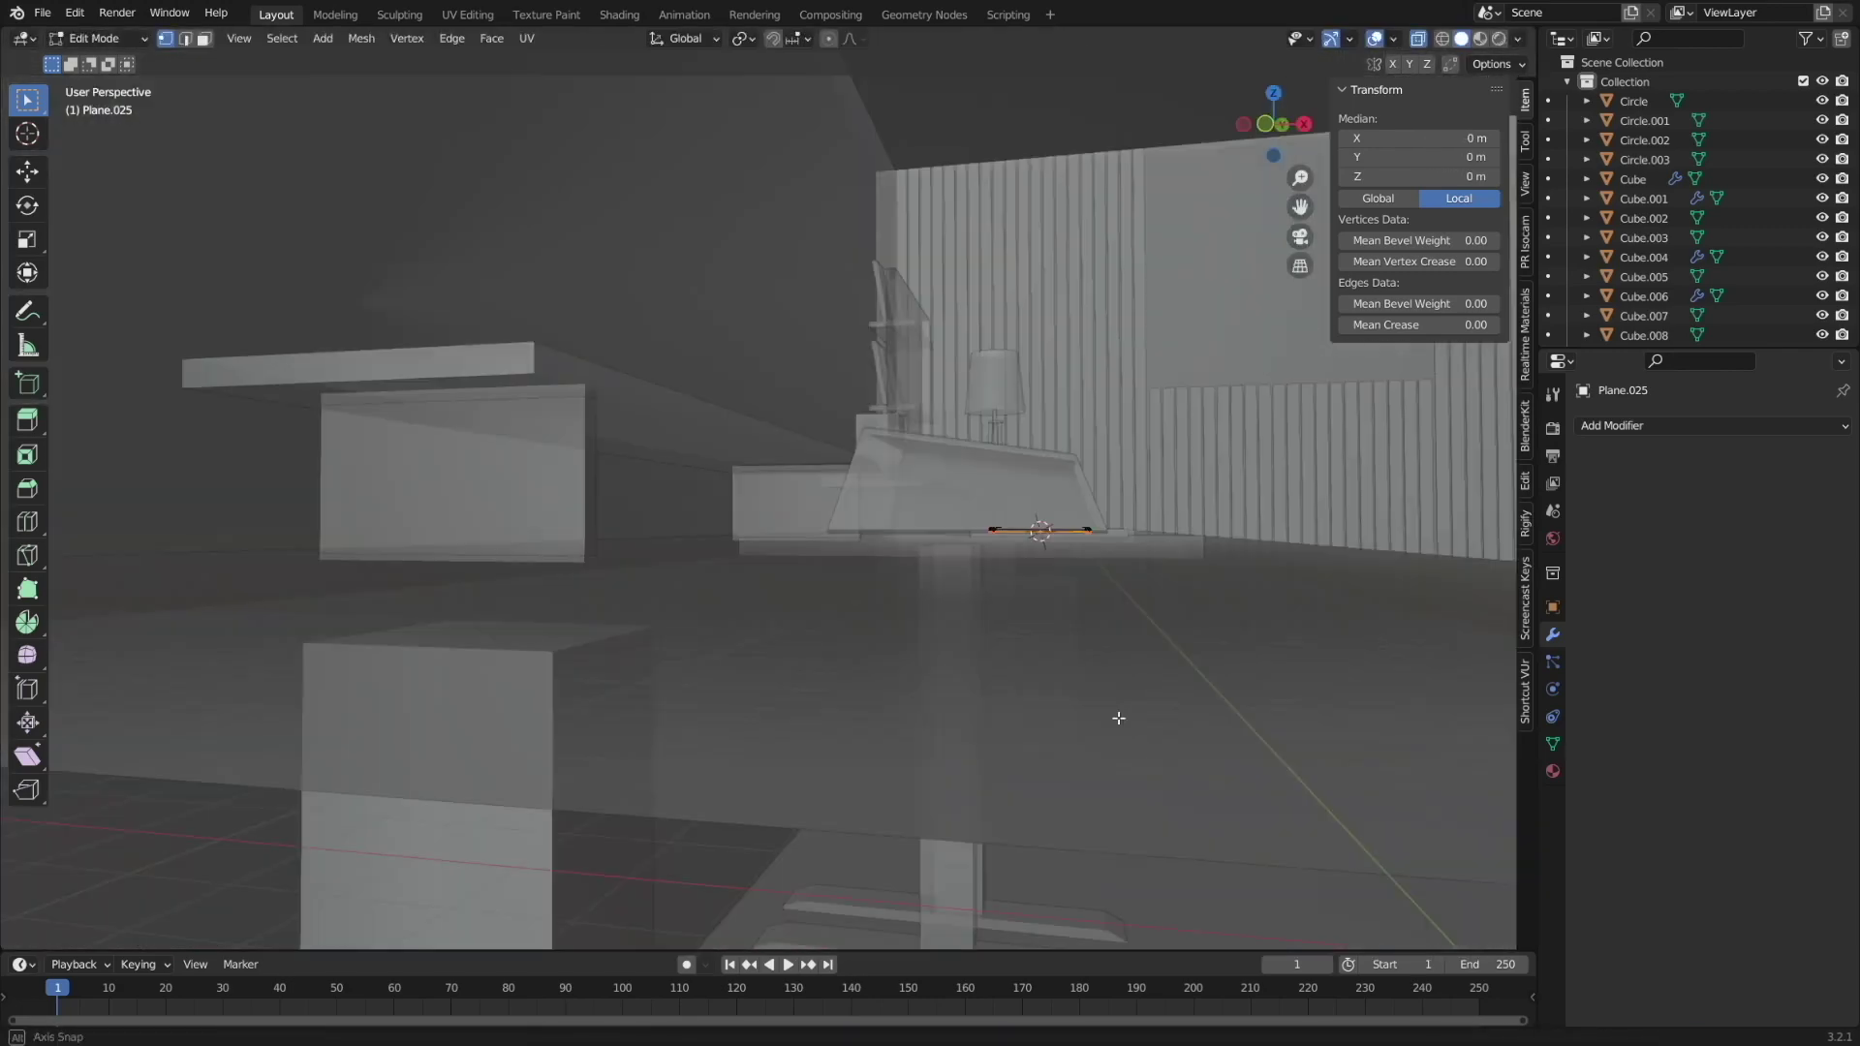
key(ctrl+b)
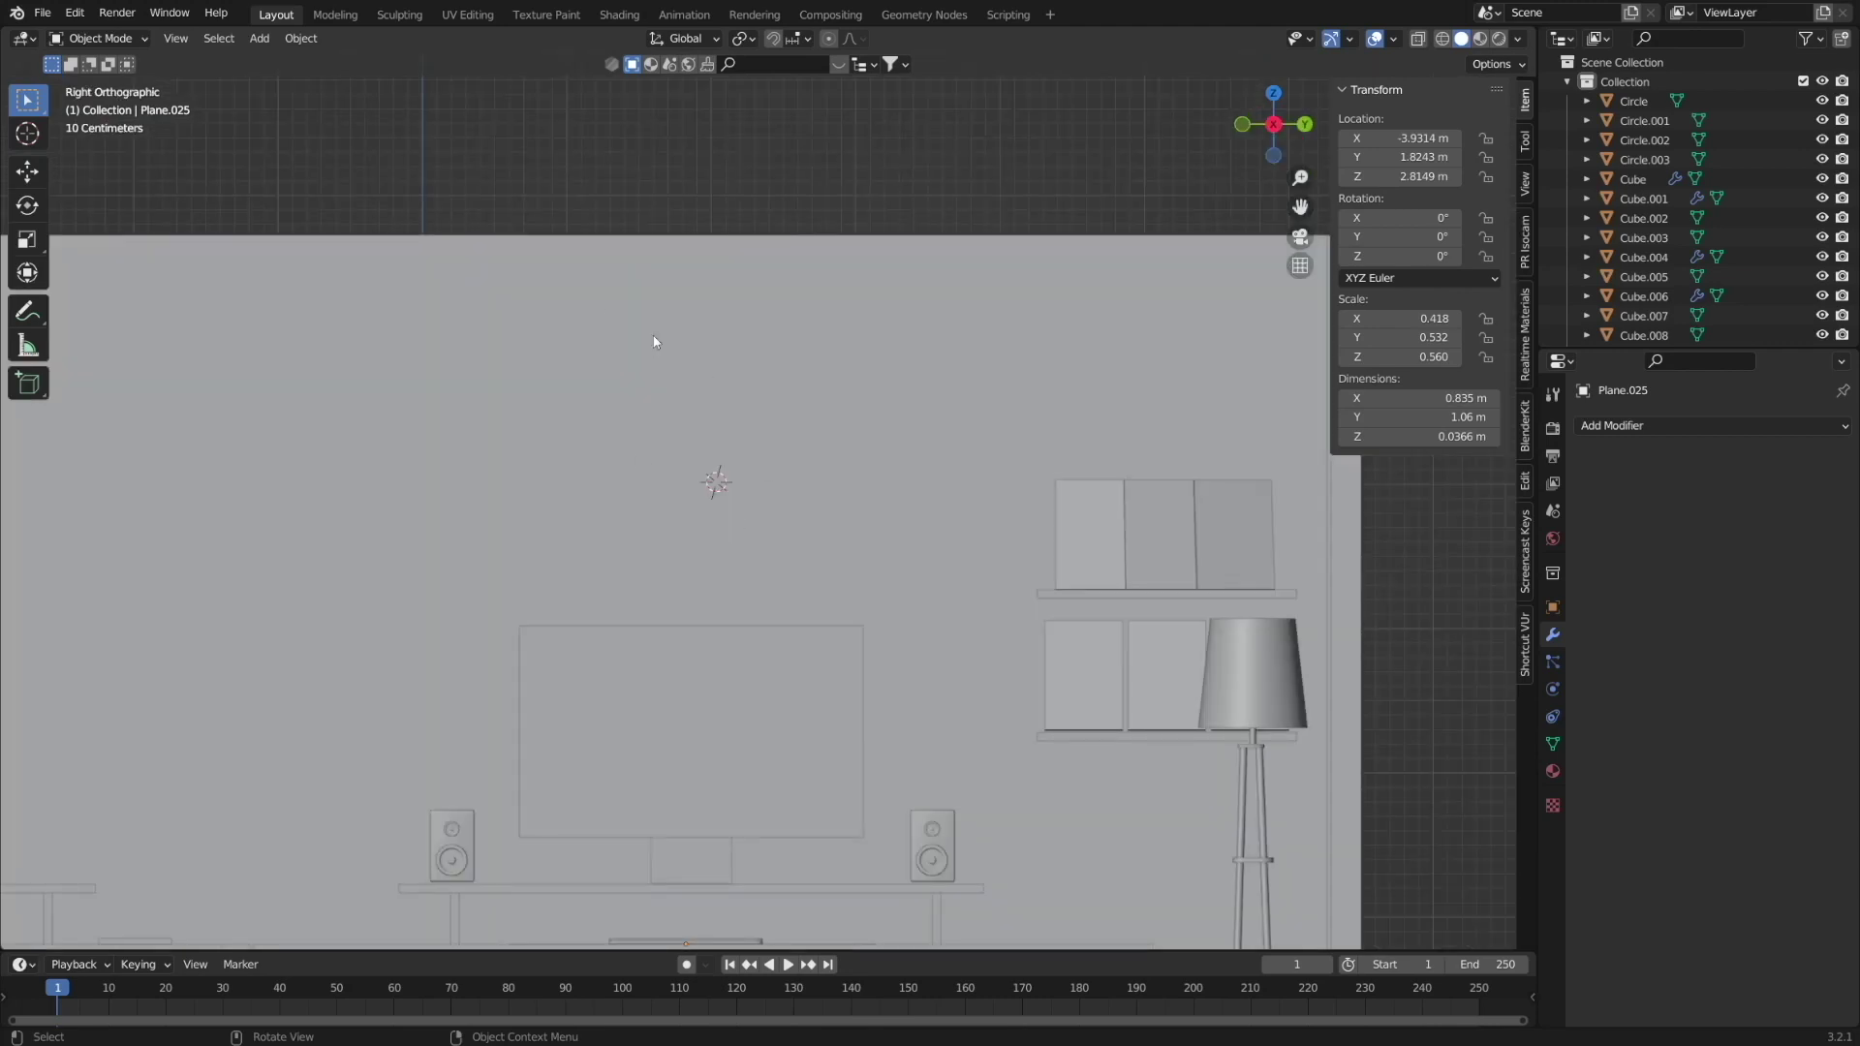
Add a thin six-sided cylinder about 0.56 m wide, rotated 90° about Y on the wall, and duplicate it into a nine-tile honeycomb.
key(shift+a)
mouse_move(542, 454)
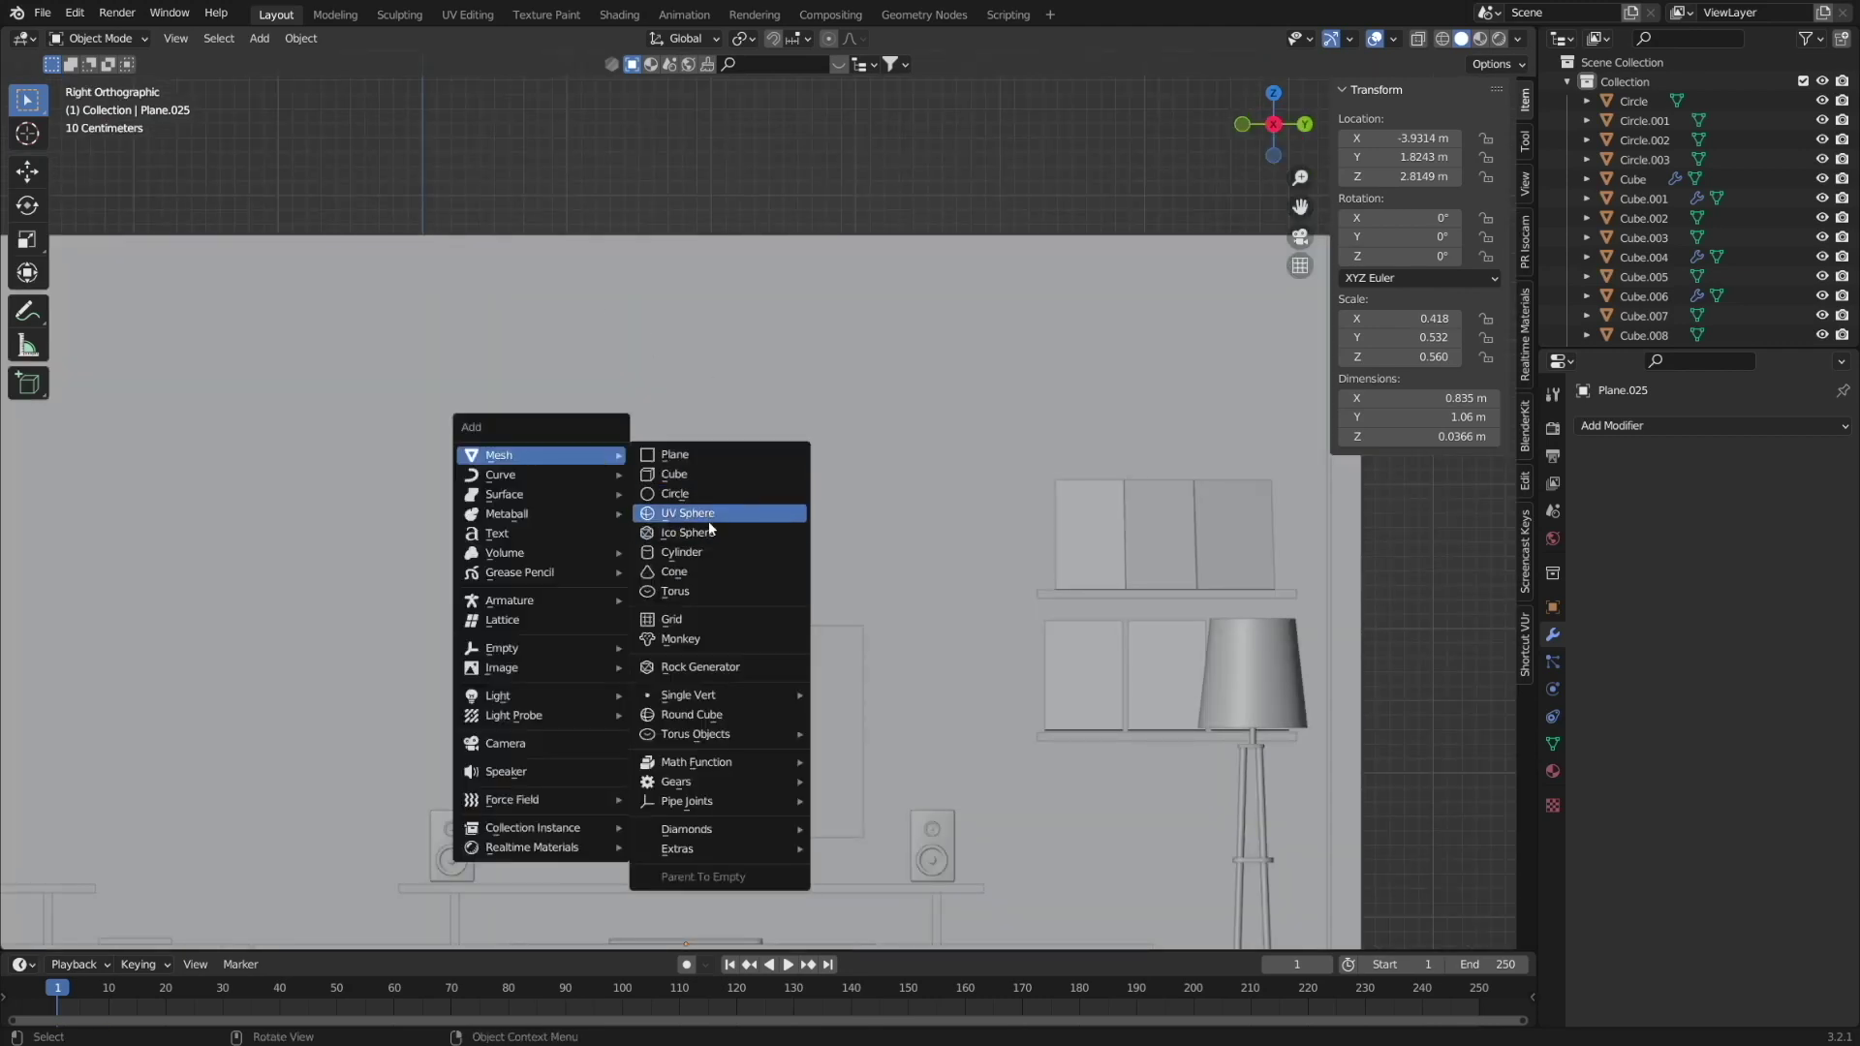
click(710, 528)
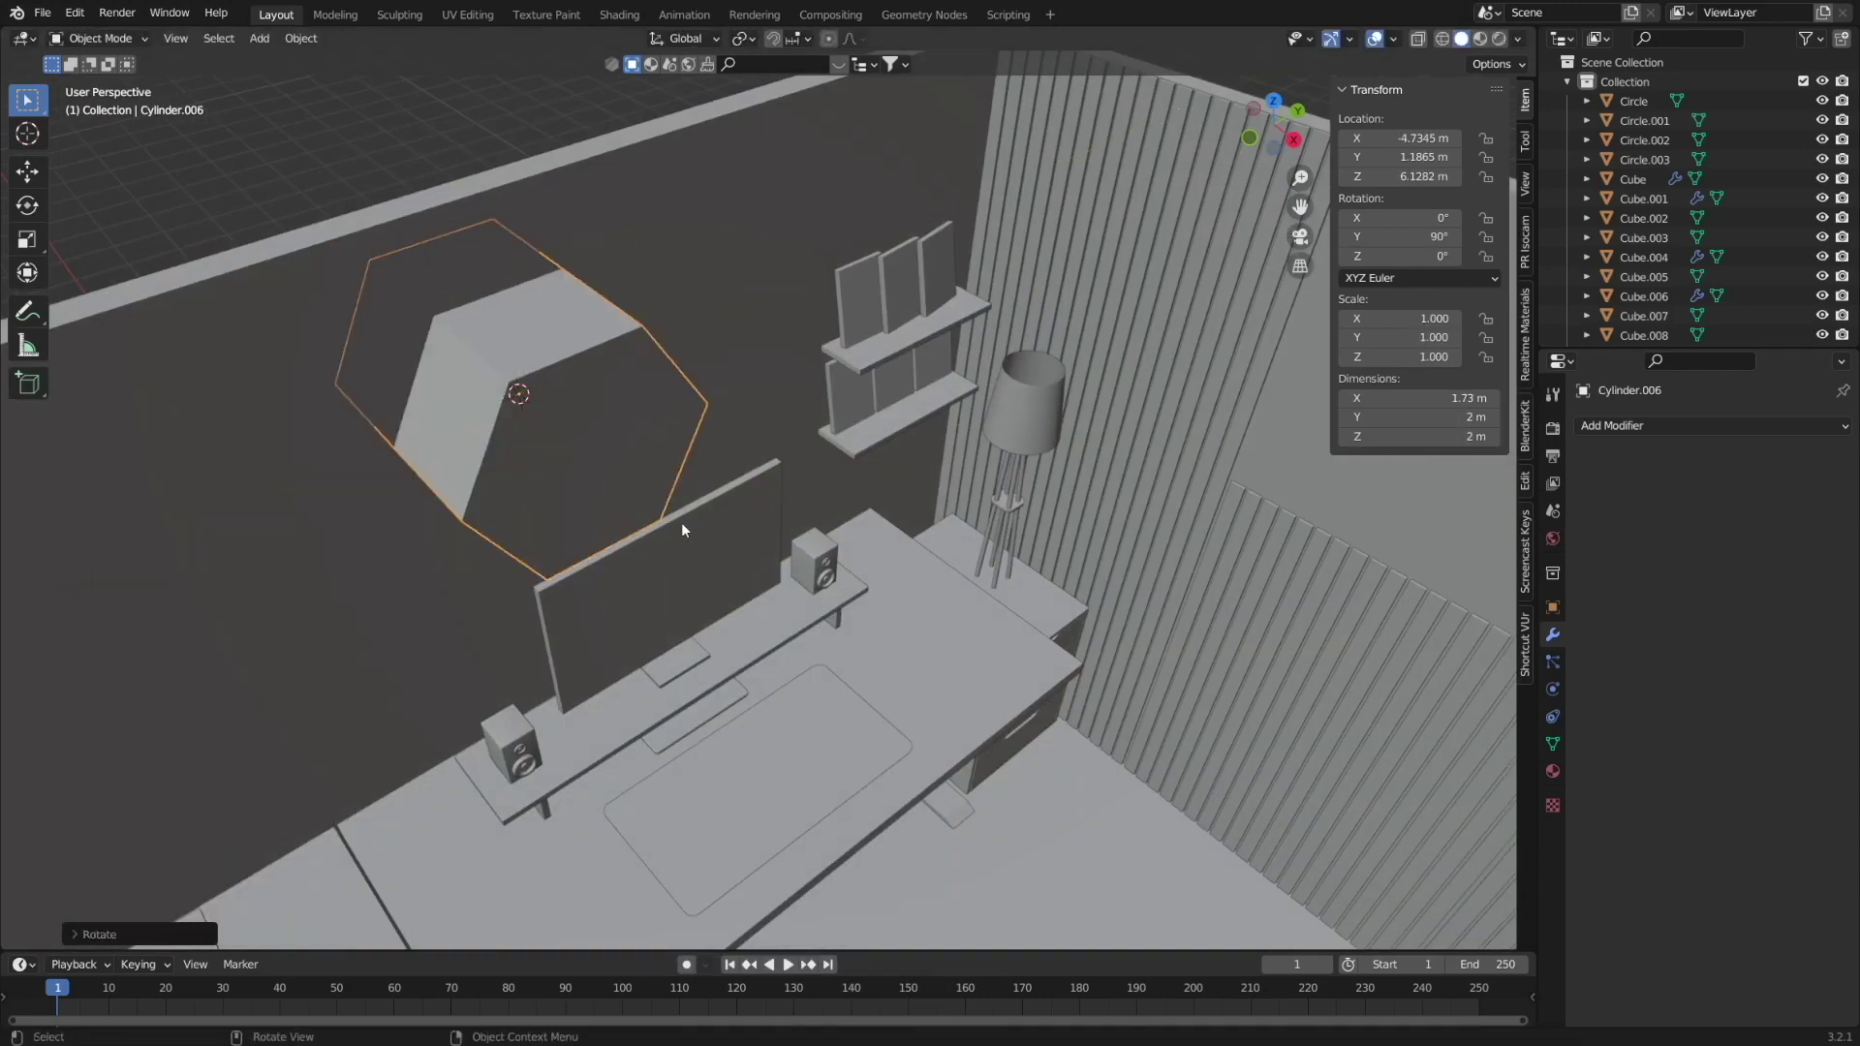
key(s)
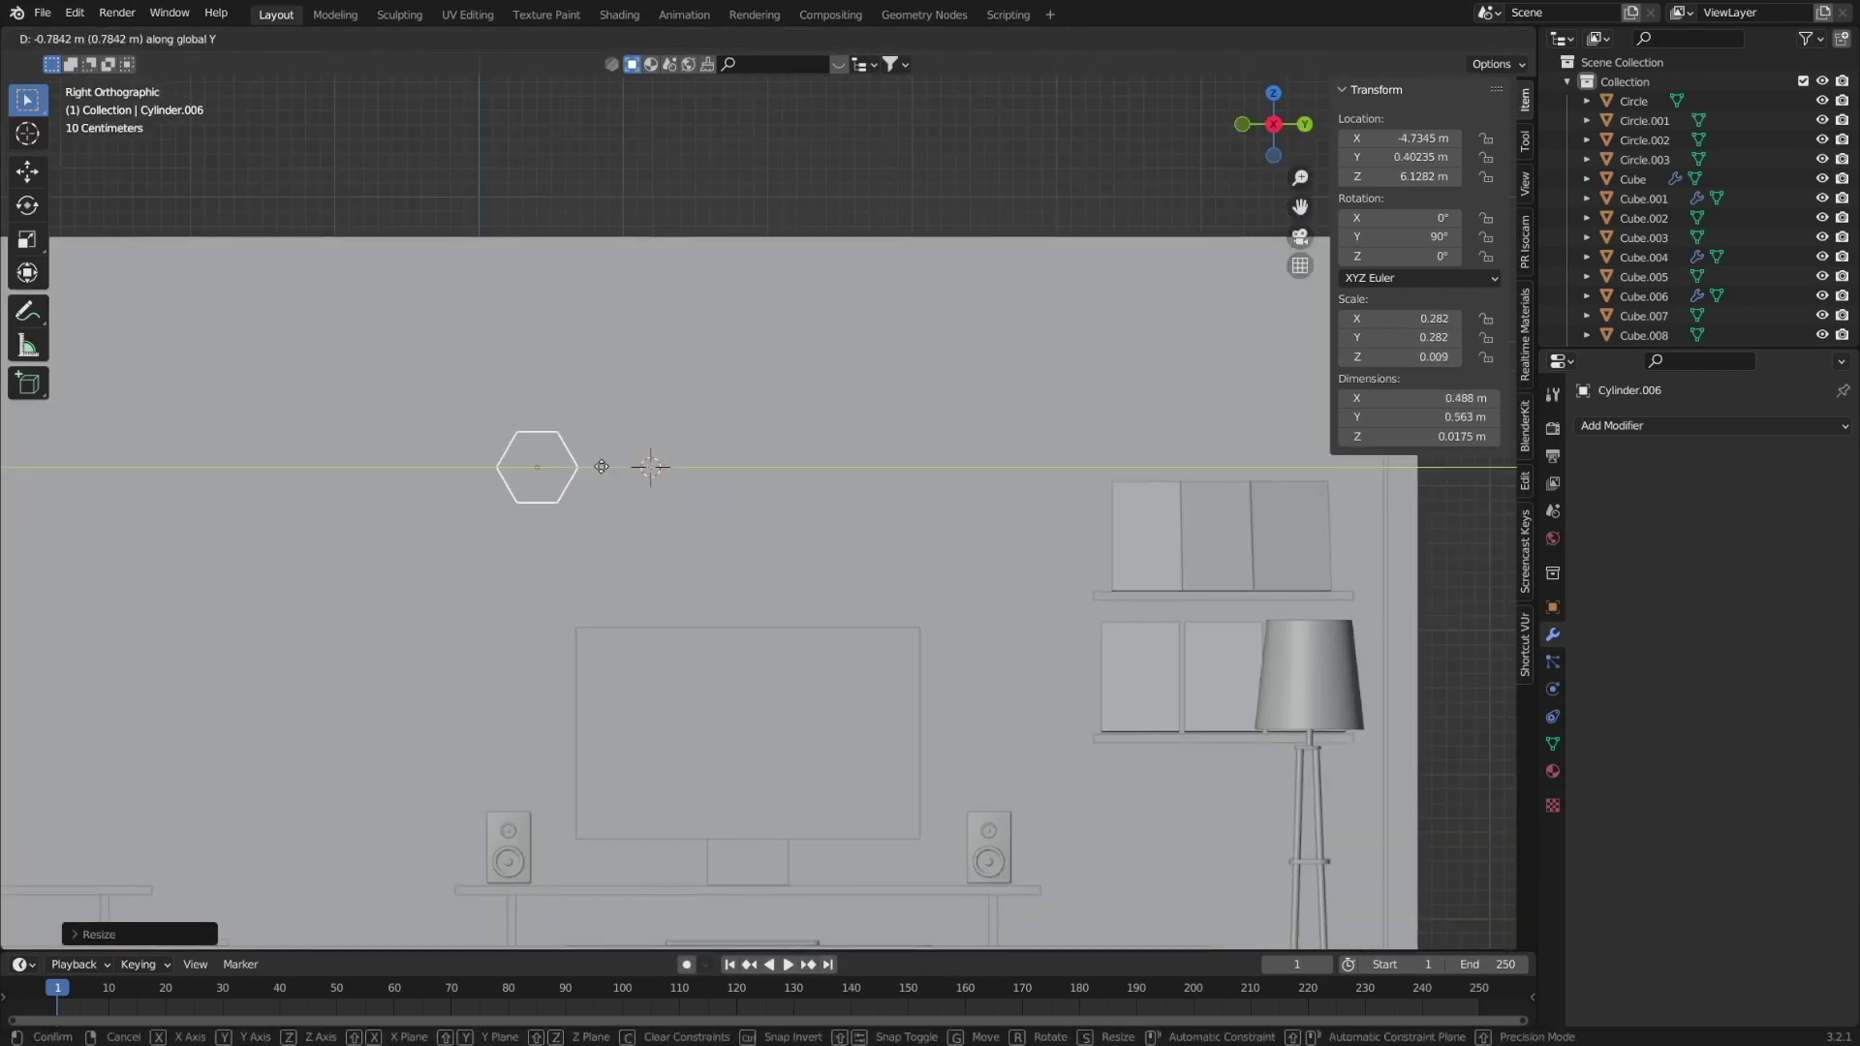
middle_drag(656, 300, 597, 584)
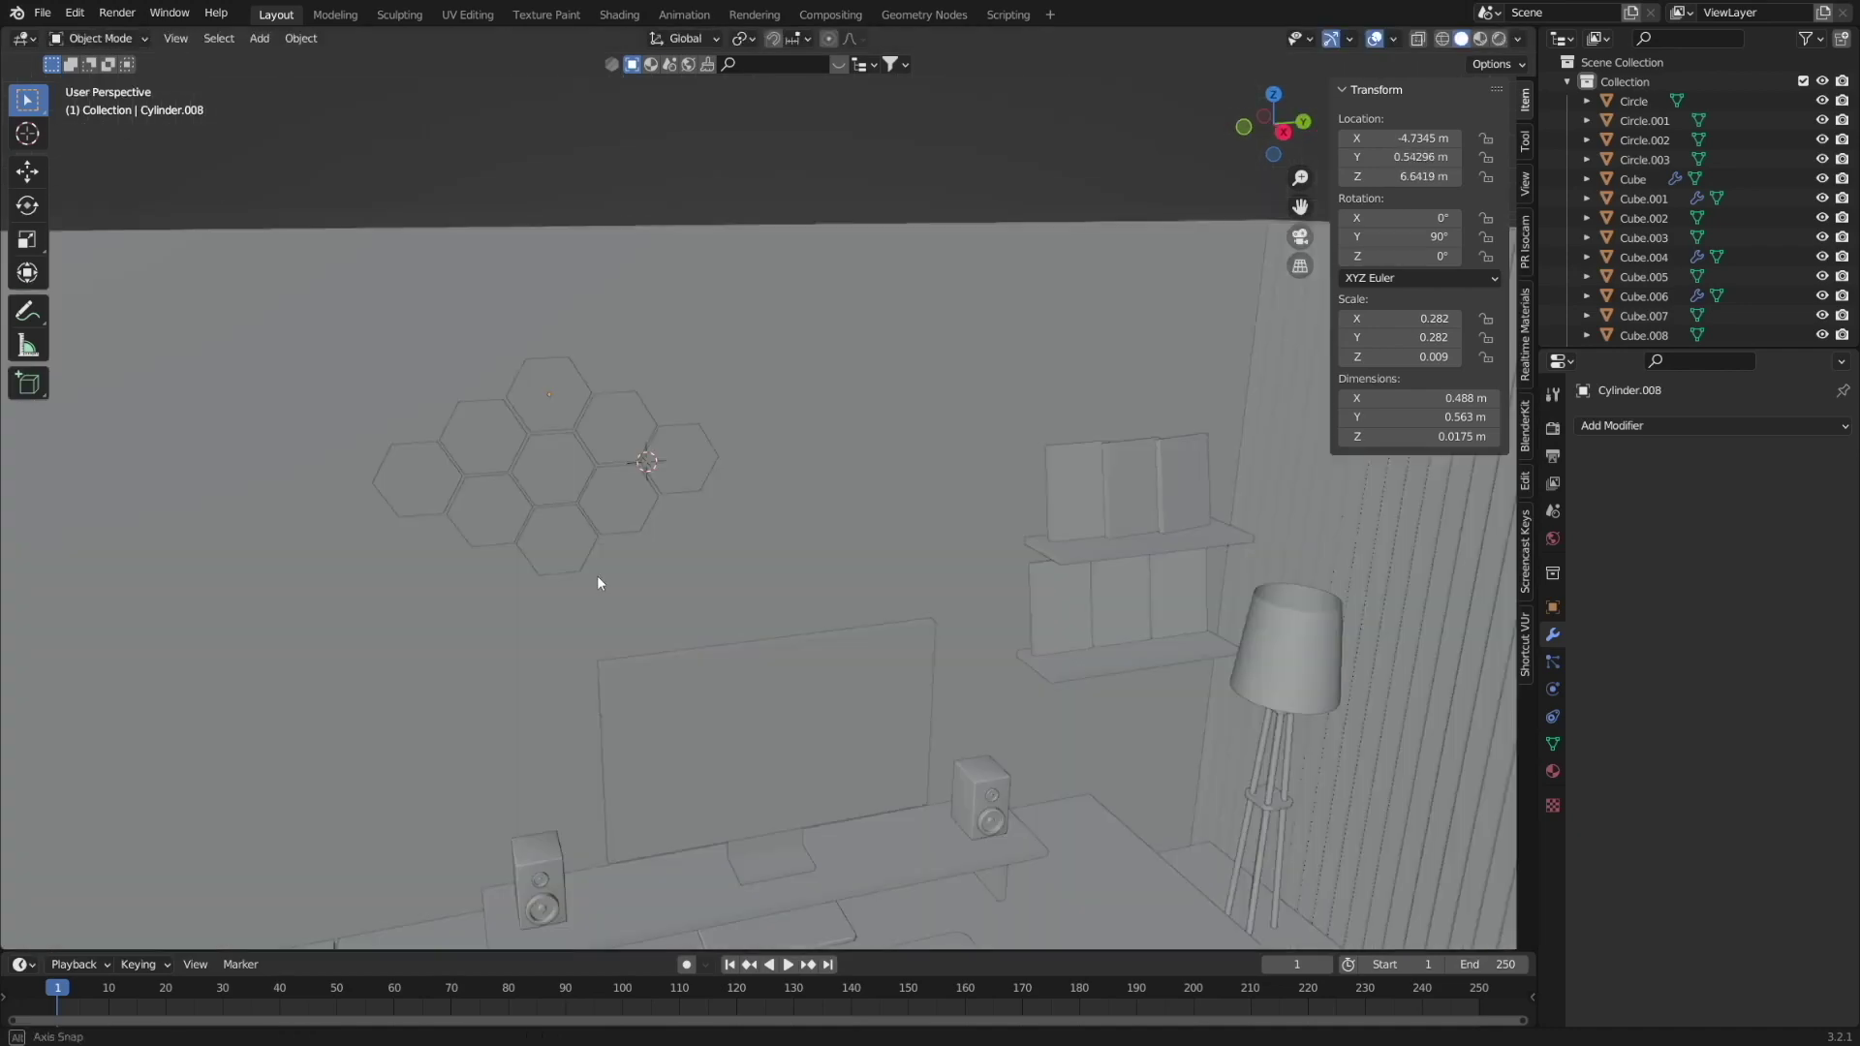
Add a plane on the open floor area and scale it into a rug about 4.4 by 11.6 m.
middle_drag(614, 482, 561, 728)
scroll(698, 722, down, 3)
click(668, 662)
shift+right_click(561, 729)
key(shift+a)
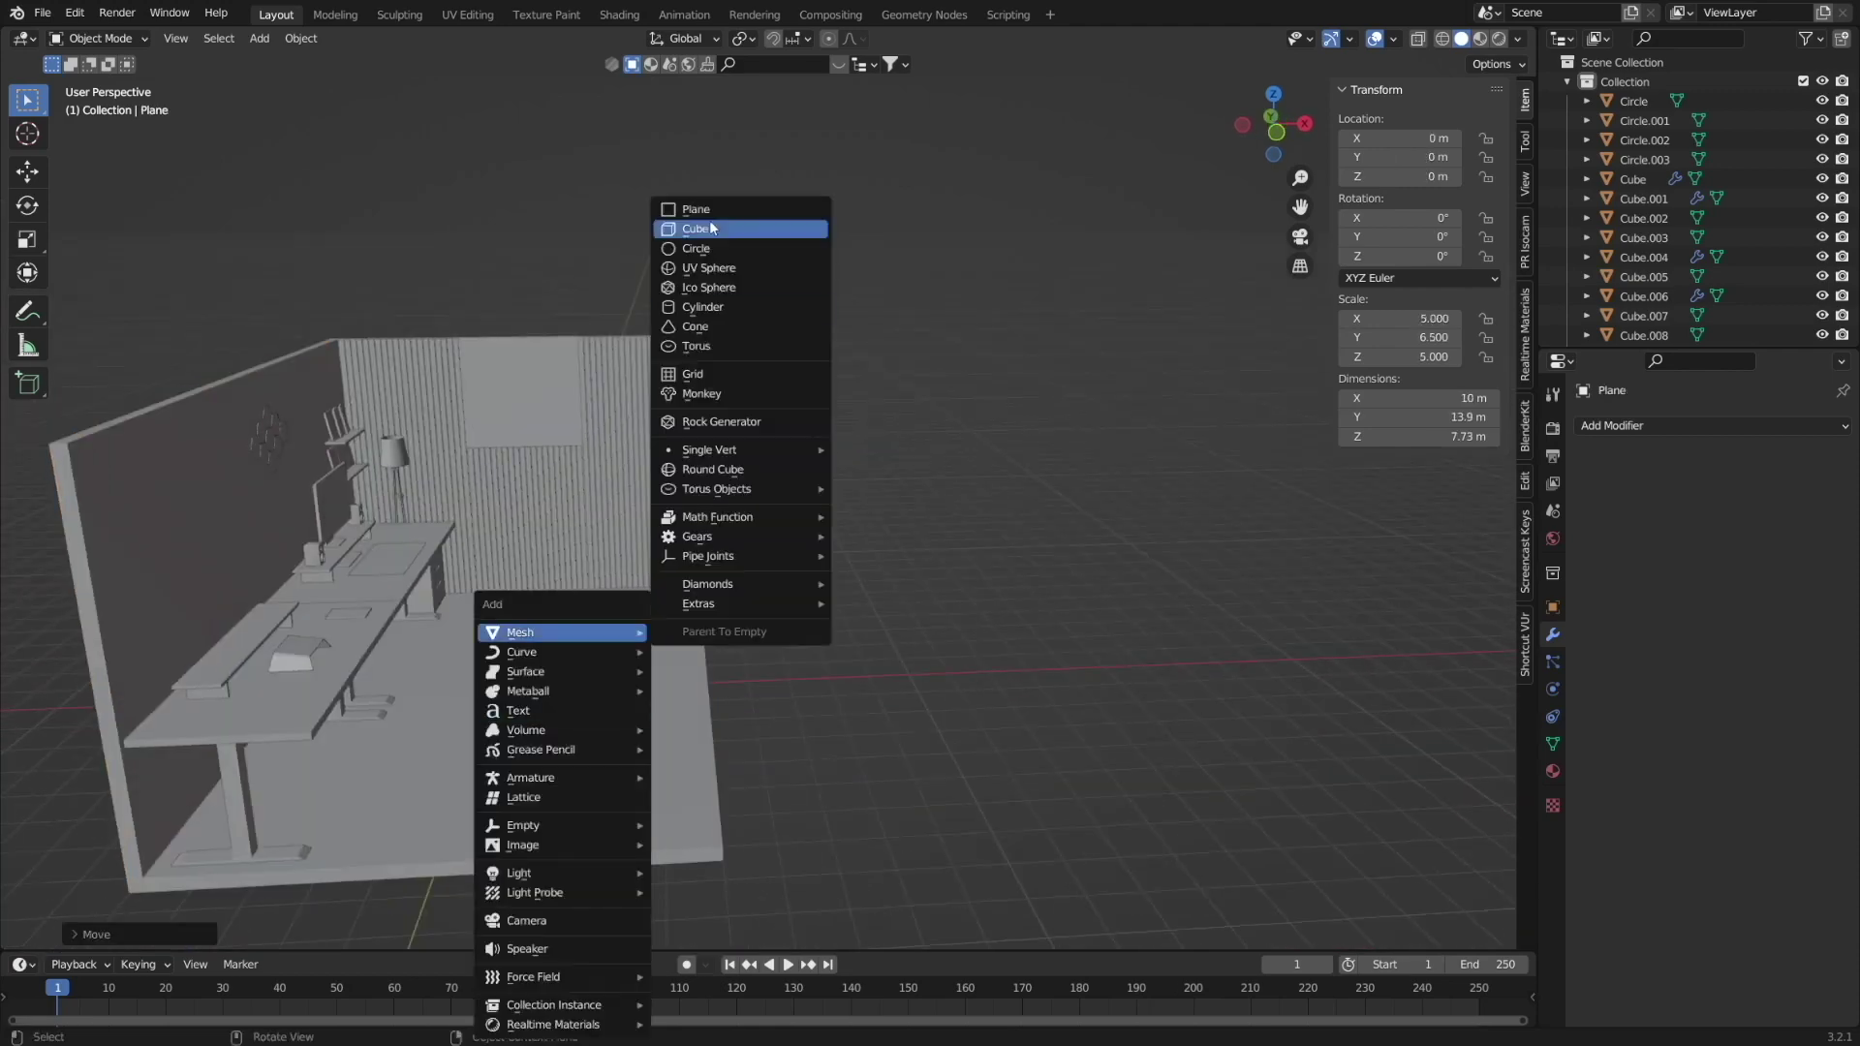
click(707, 199)
key(s)
click(920, 861)
Extrude the rug plane to a thickness of about 0.007 m.
key(Tab)
scroll(664, 801, up, 5)
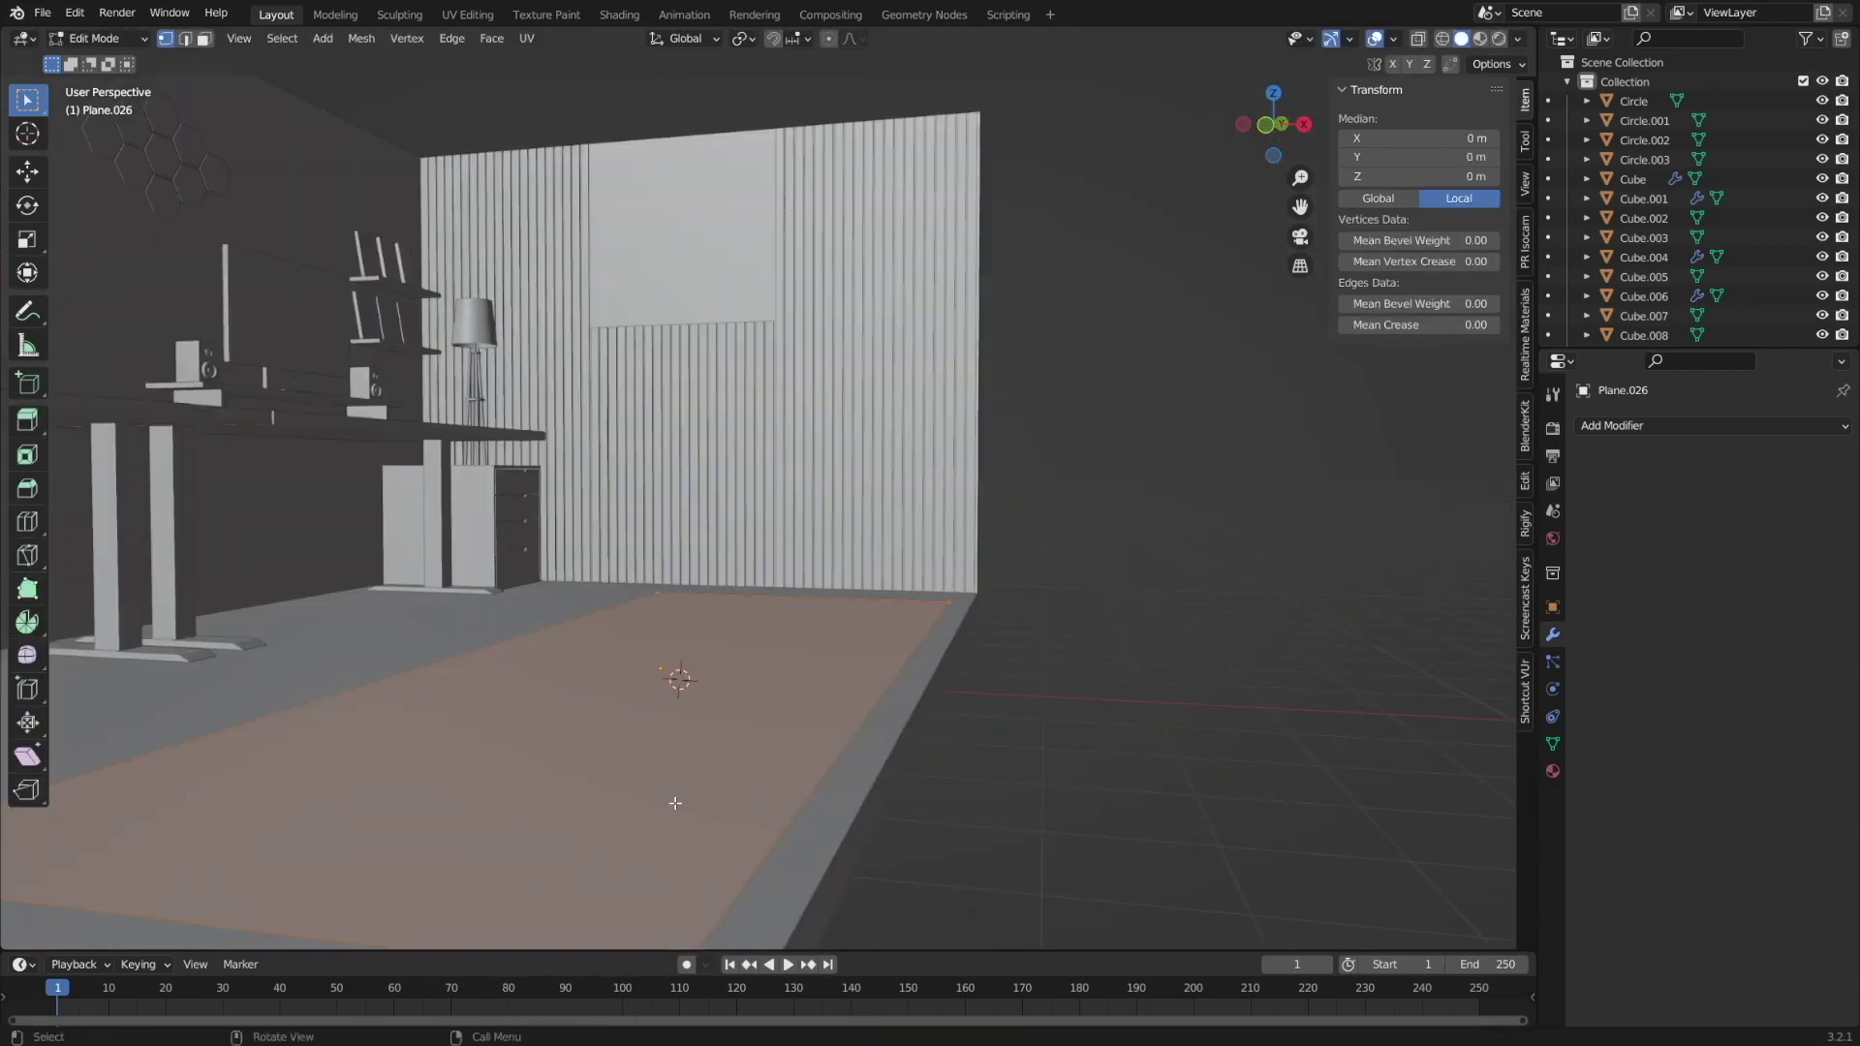
key(e)
click(665, 801)
key(KP_3)
key(Tab)
key(Delete)
middle_drag(751, 578, 1091, 843)
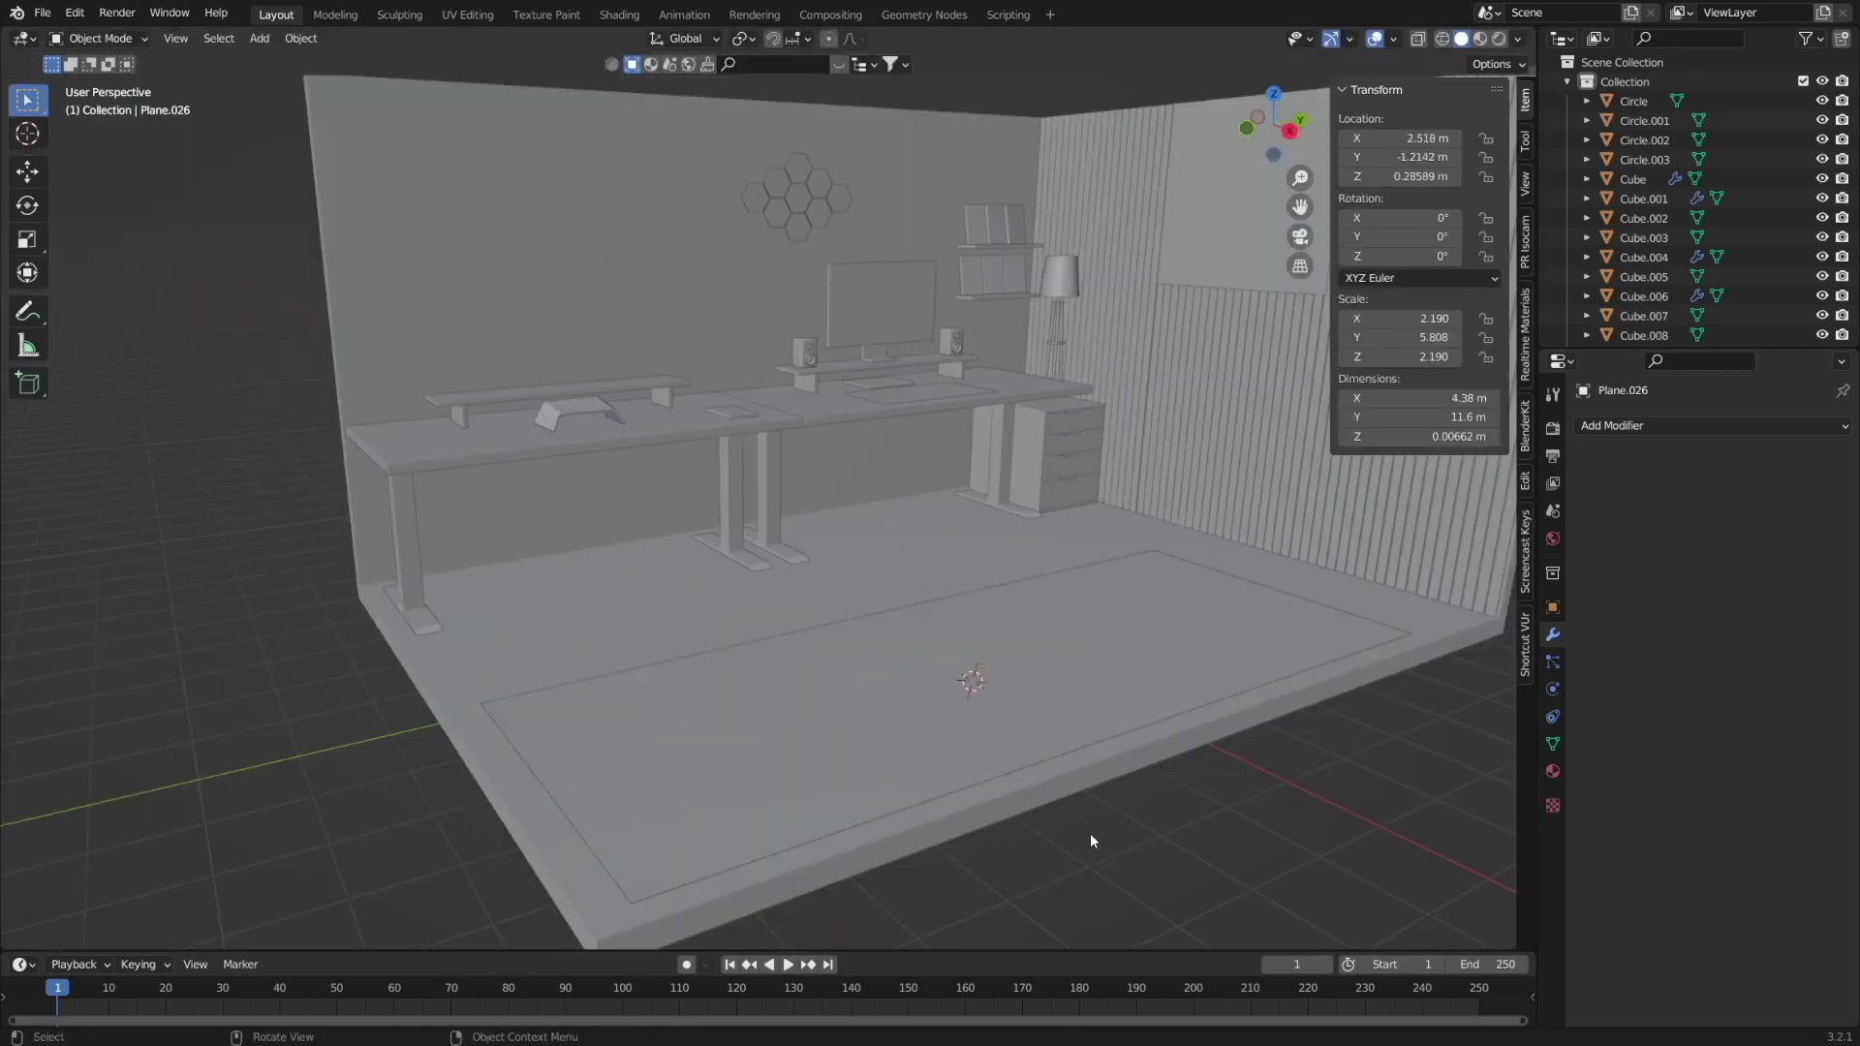
Add a plane on the wall above the second desk, rotated 90° about Y and scaled to about 1.68 by 2.09 m.
key(KP_3)
key(shift+a)
click(659, 441)
key(r)
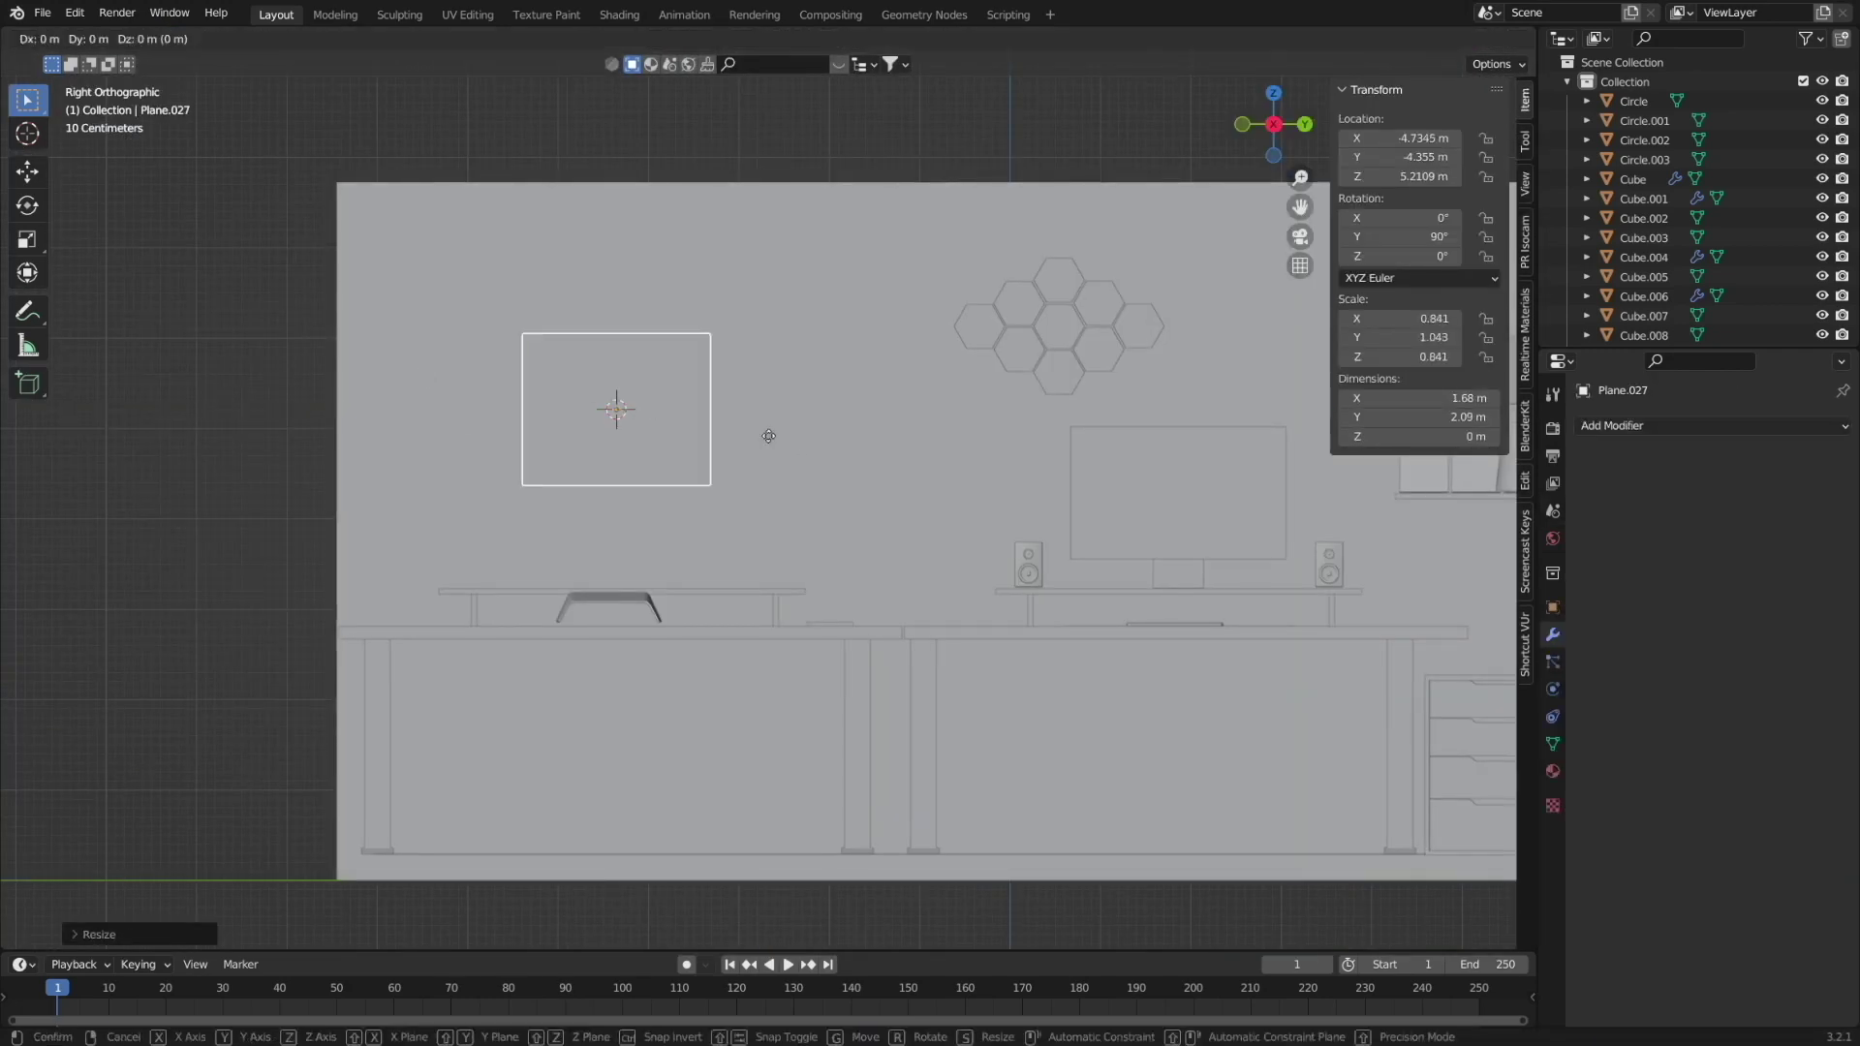
click(852, 450)
Duplicate the wall panel above the second desk and move the copy along X.
middle_drag(853, 450, 524, 533)
key(shift+d)
key(x)
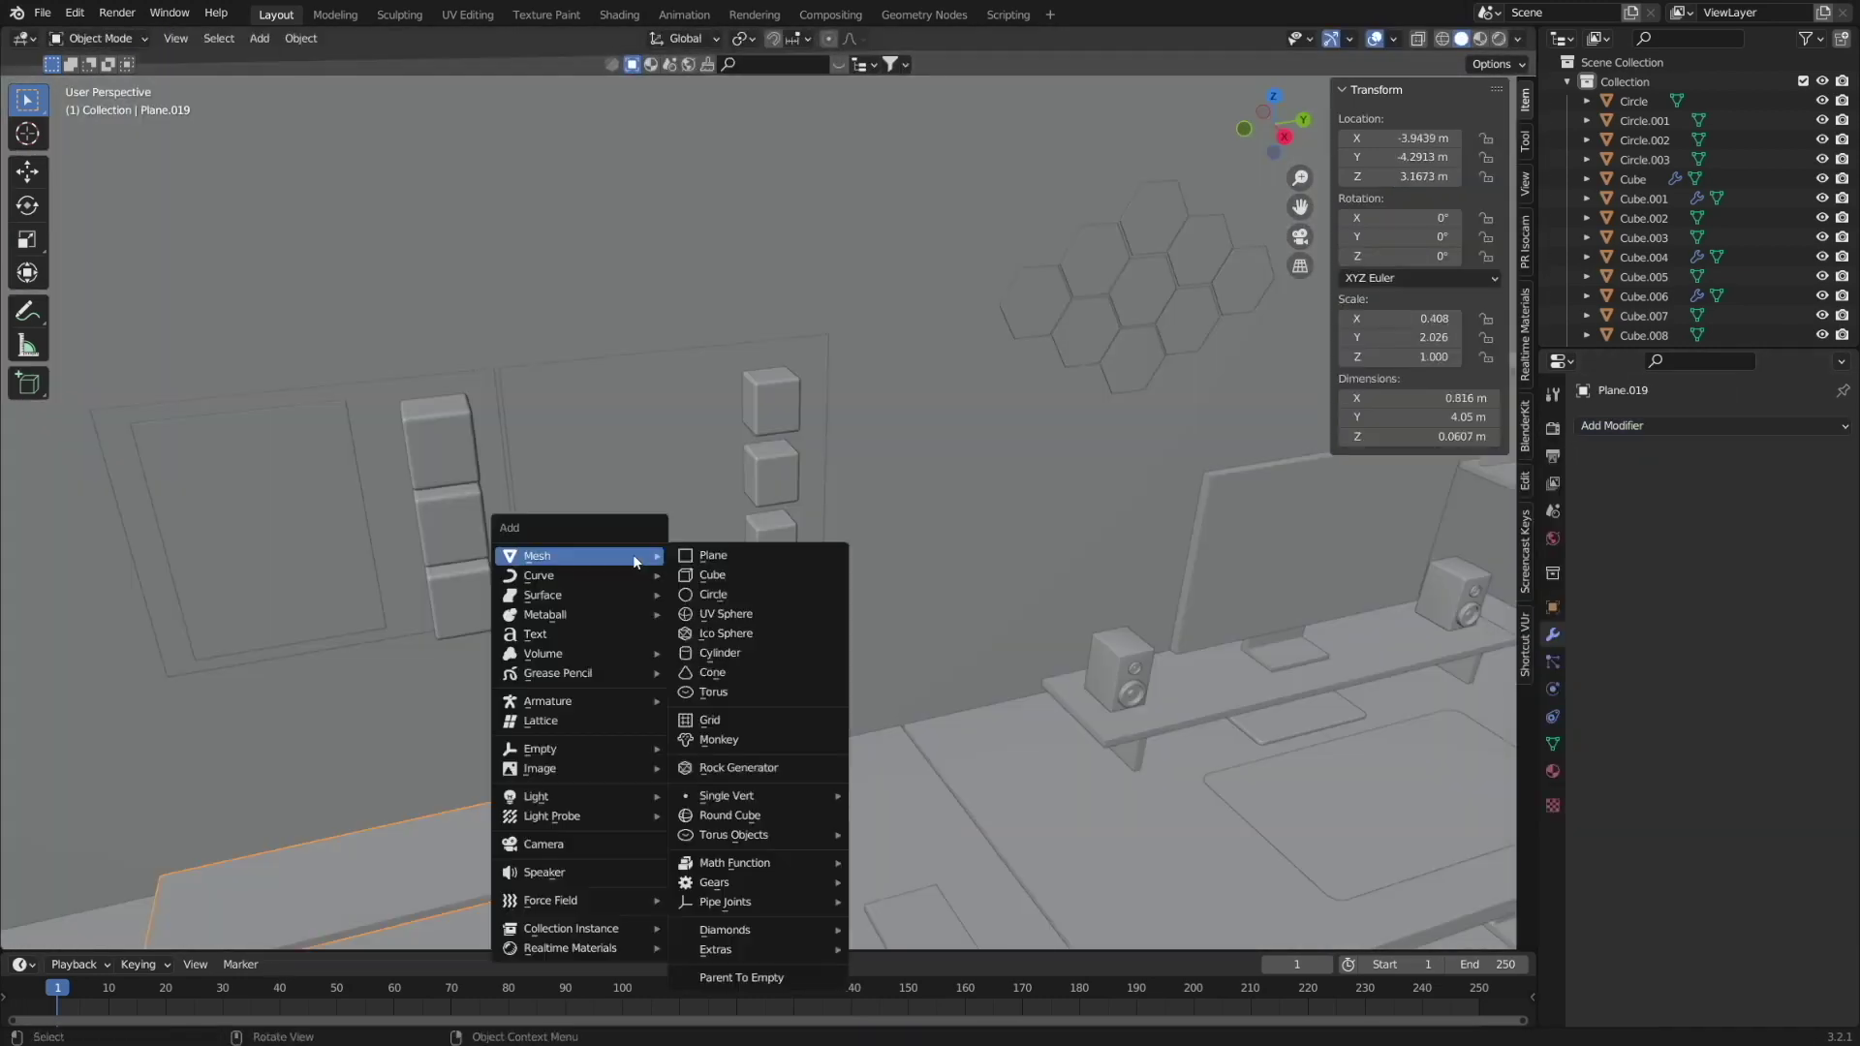
Add a cube between the block columns, scale it into a ledge about 0.19 by 1.19 m, open its upper faces and add a modifier.
click(712, 575)
key(s)
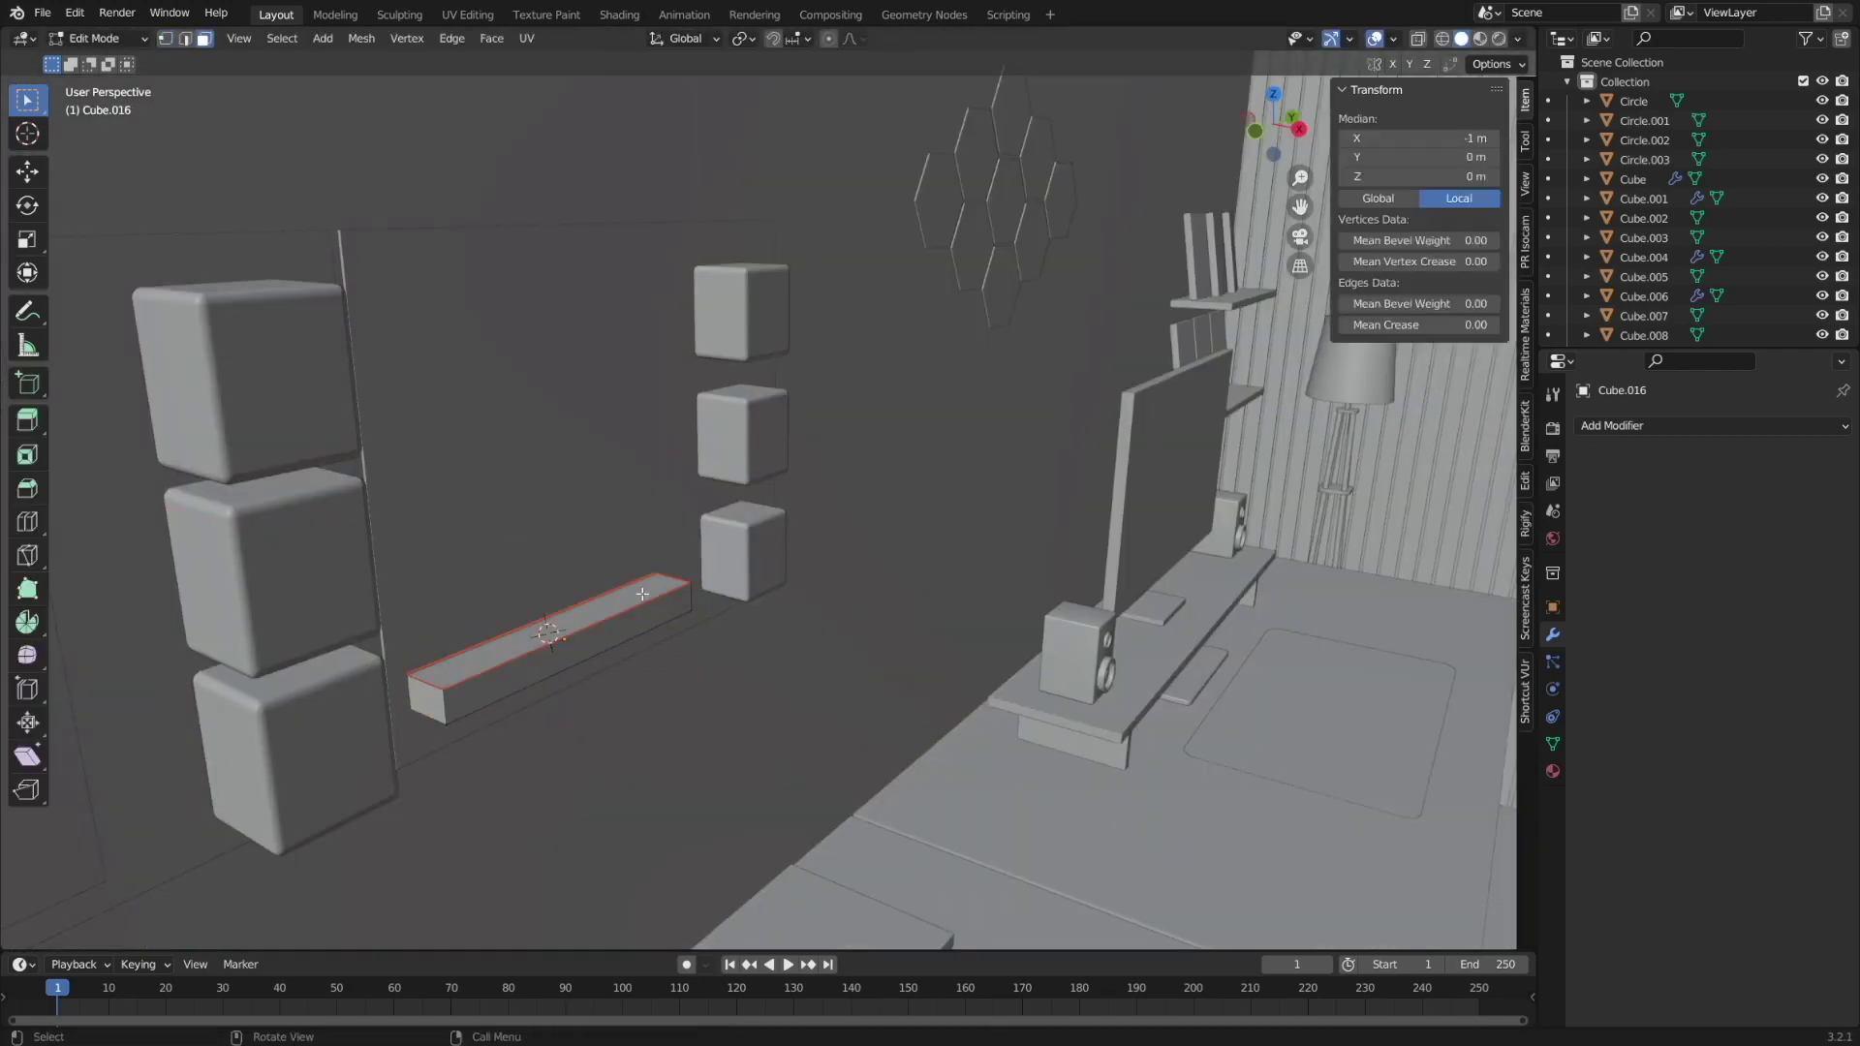
click(1611, 425)
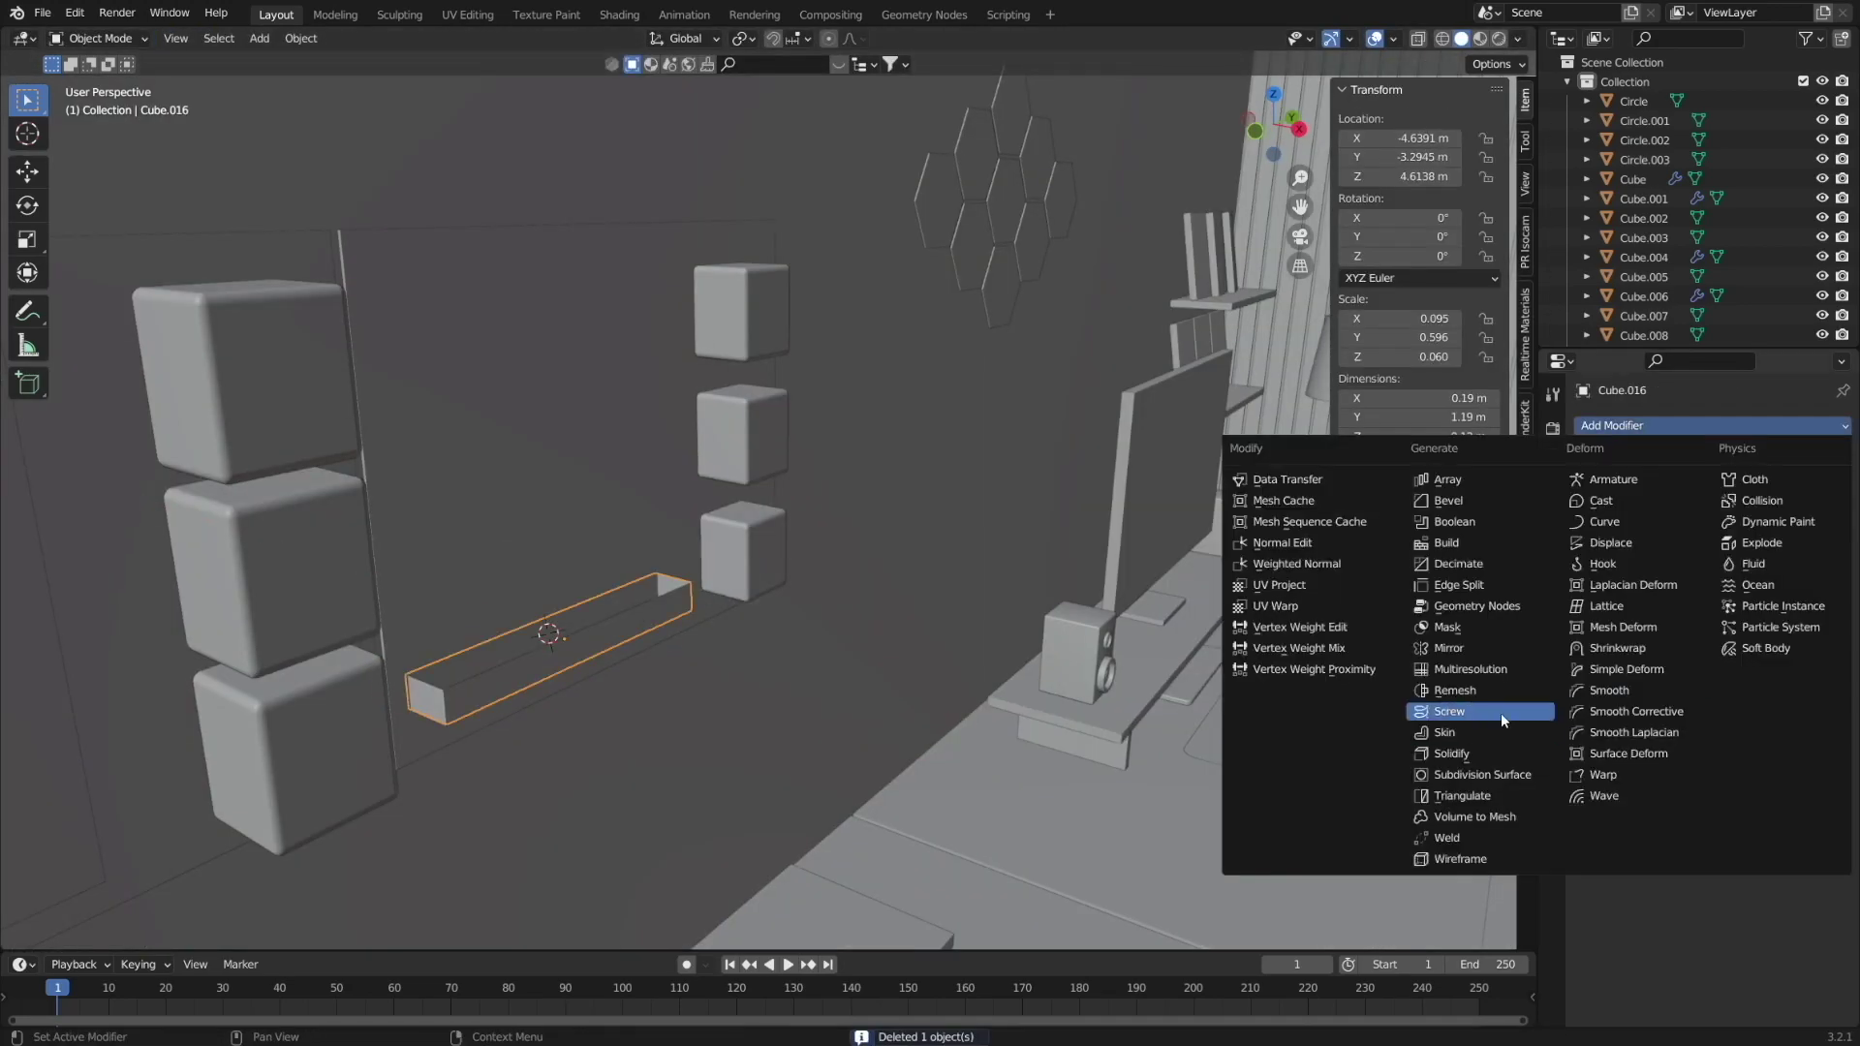
click(1502, 713)
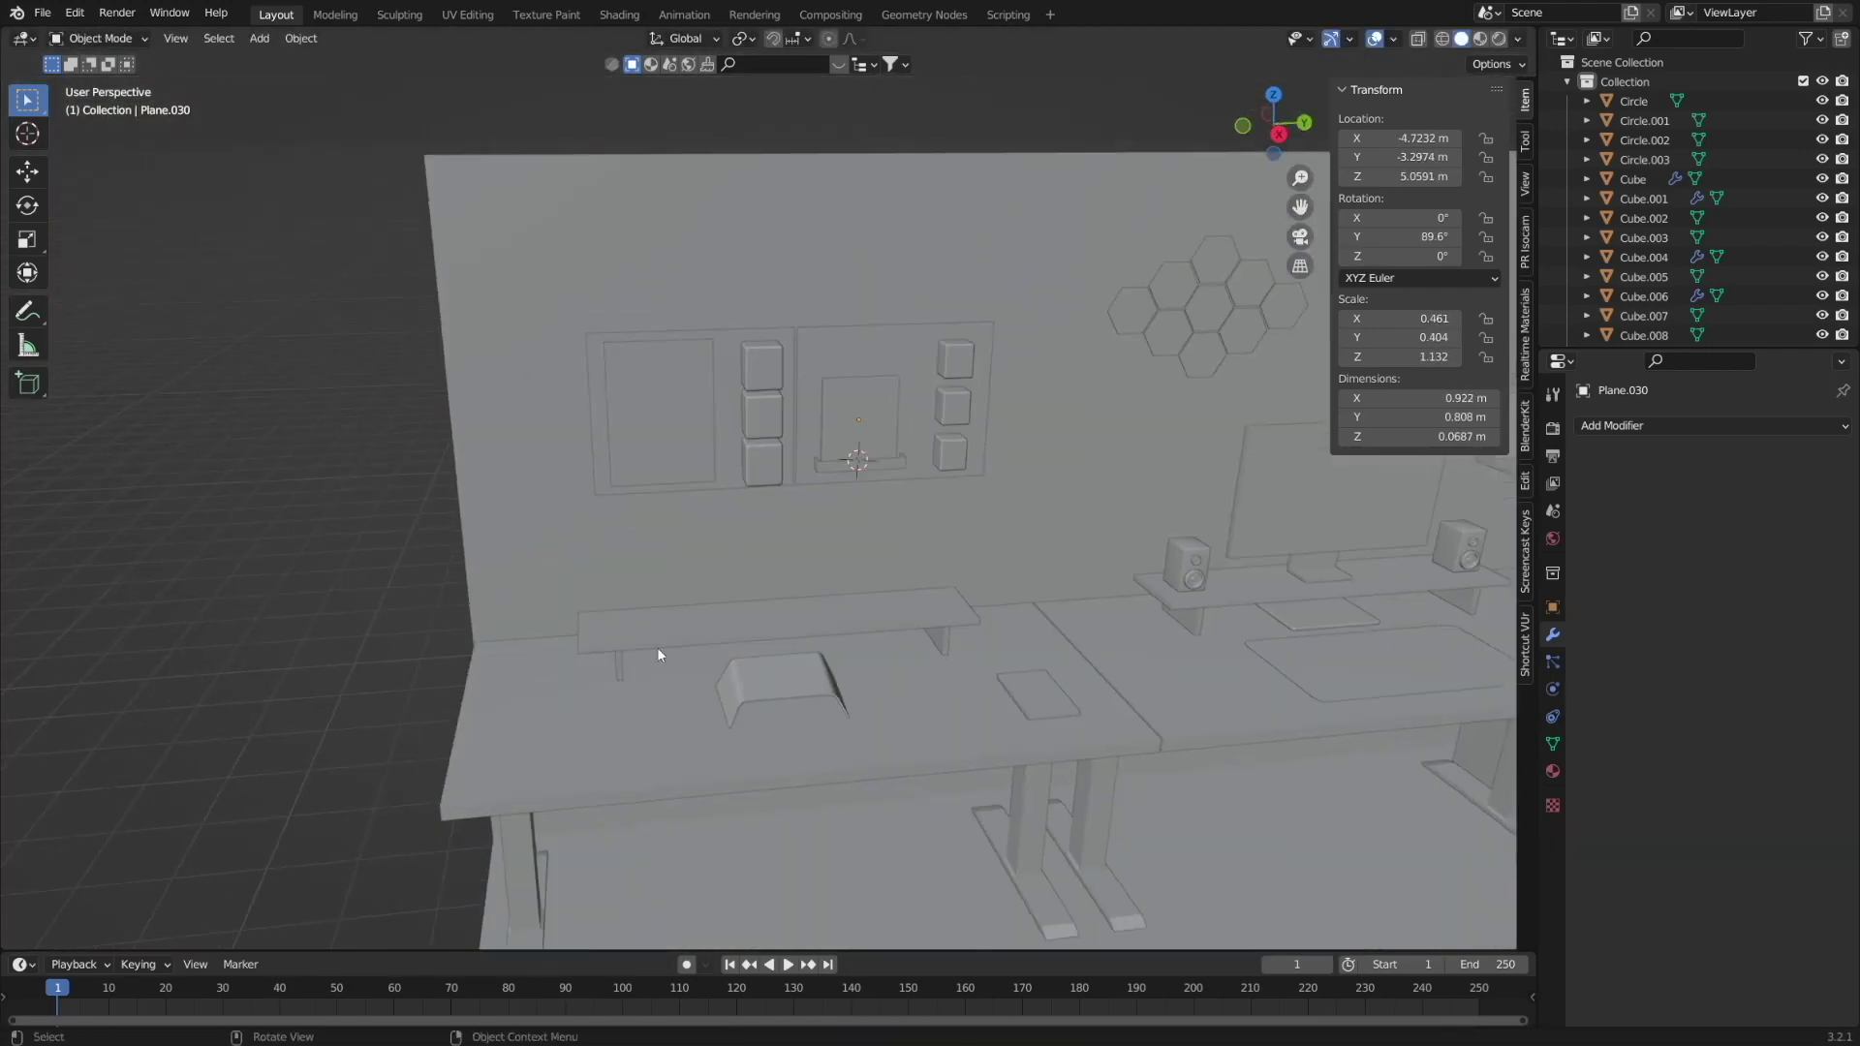
Add a cylinder at the outer corner of the second desk and scale it to about 0.22 m wide, resting on the desktop.
click(827, 580)
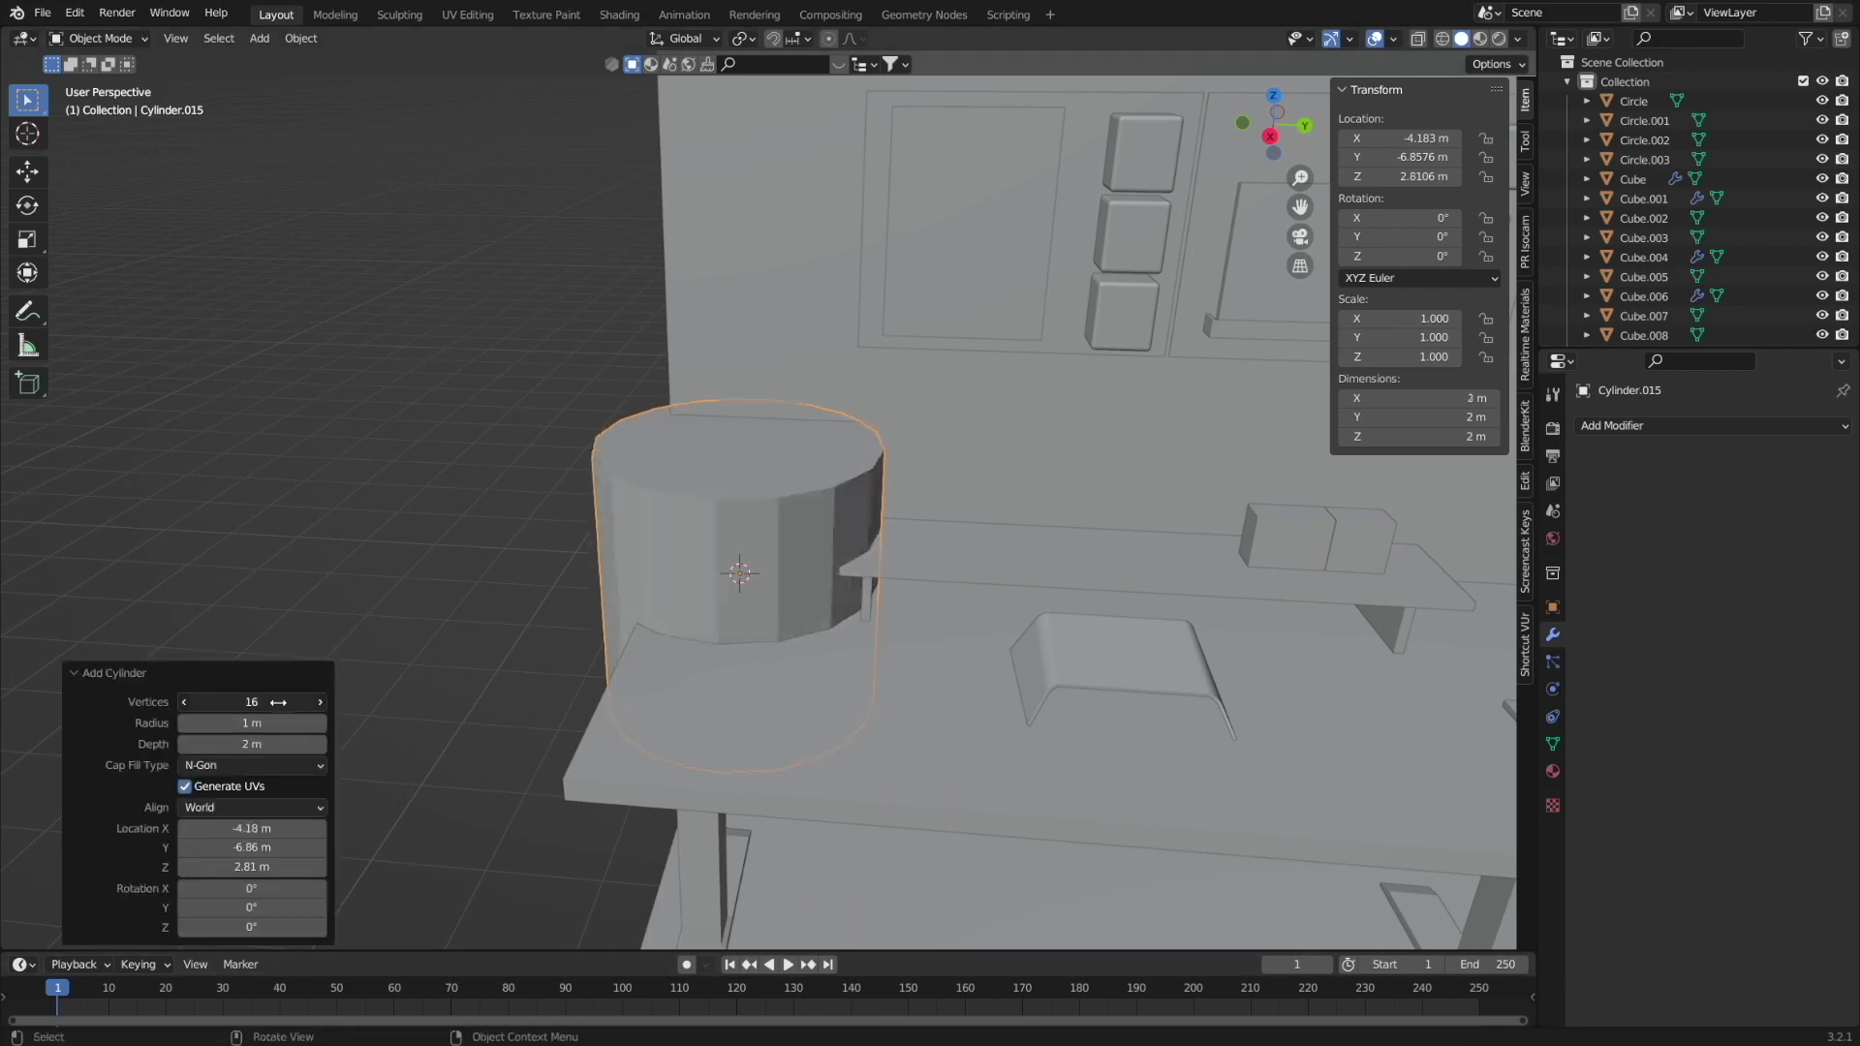
key(s)
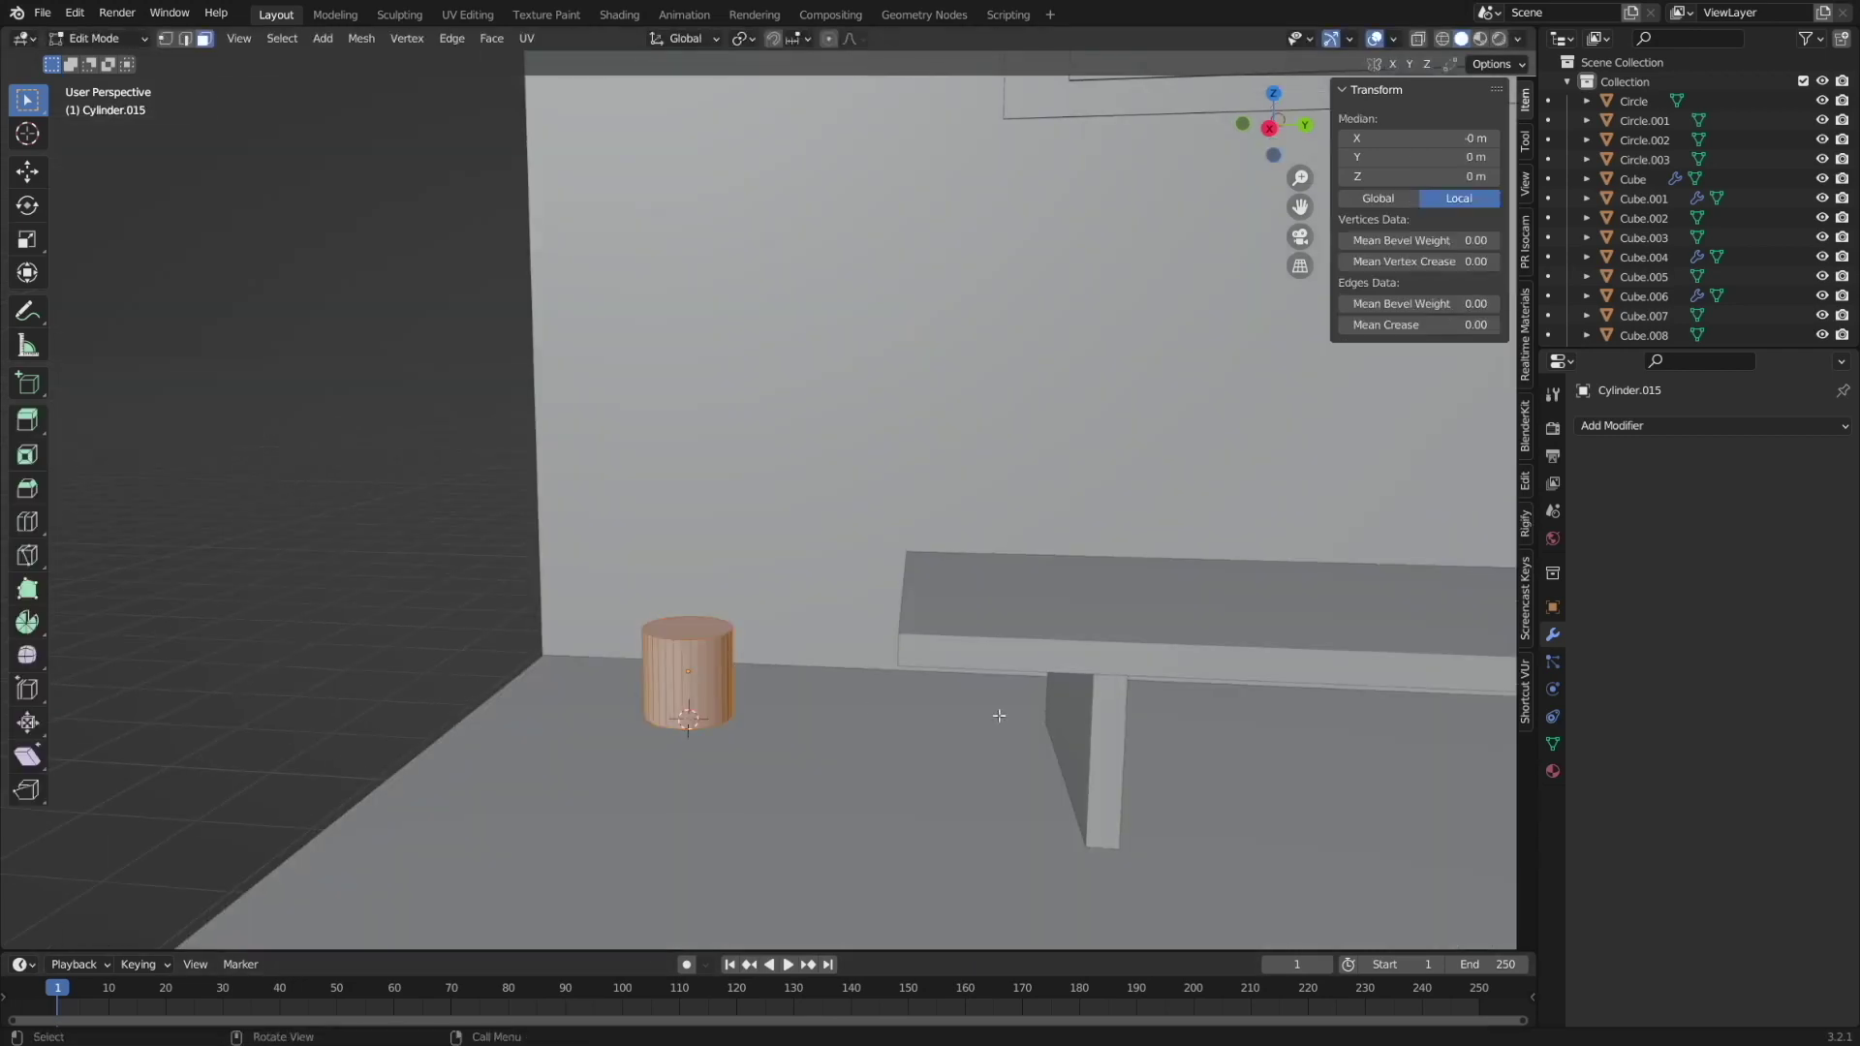
key(g)
key(z)
Shape the cylinder into a tapered stand about 0.65 m tall with bevelled upper and lower rims, and shade it smooth.
key(alt+z)
click(694, 720)
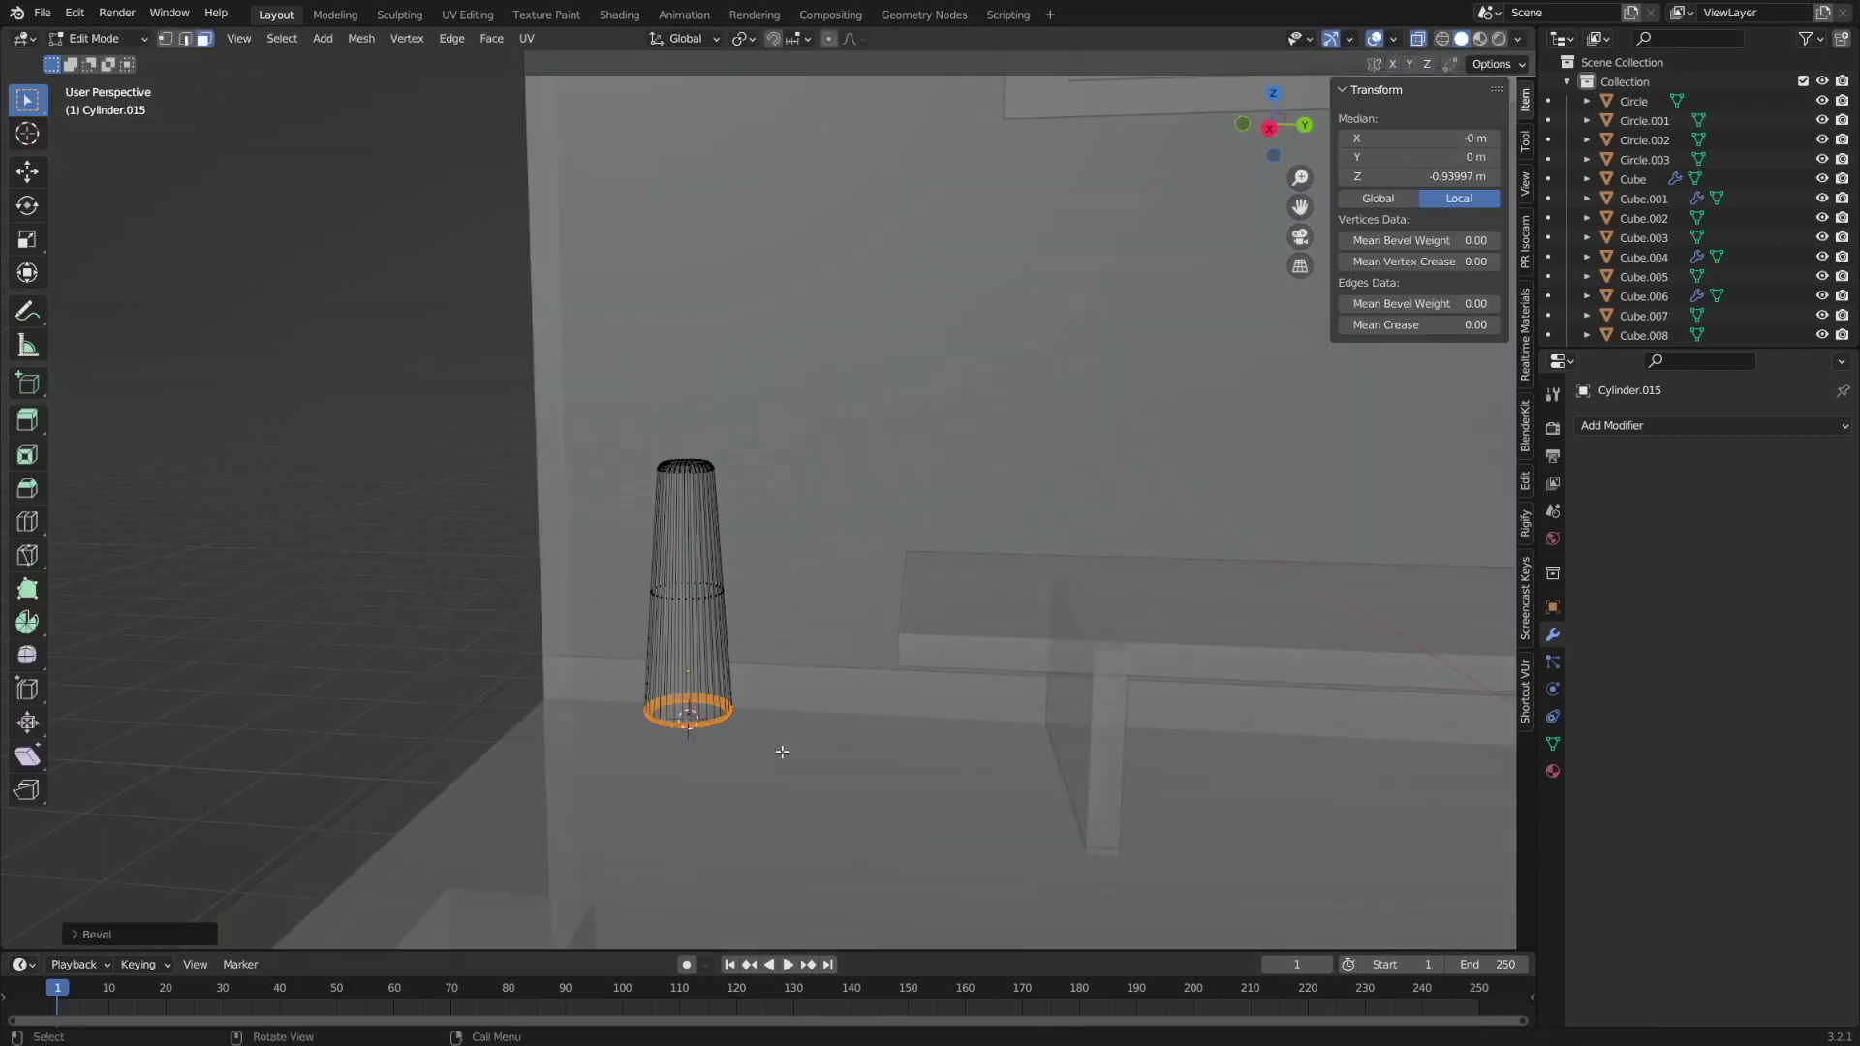
click(740, 767)
key(Tab)
right_click(684, 585)
click(623, 630)
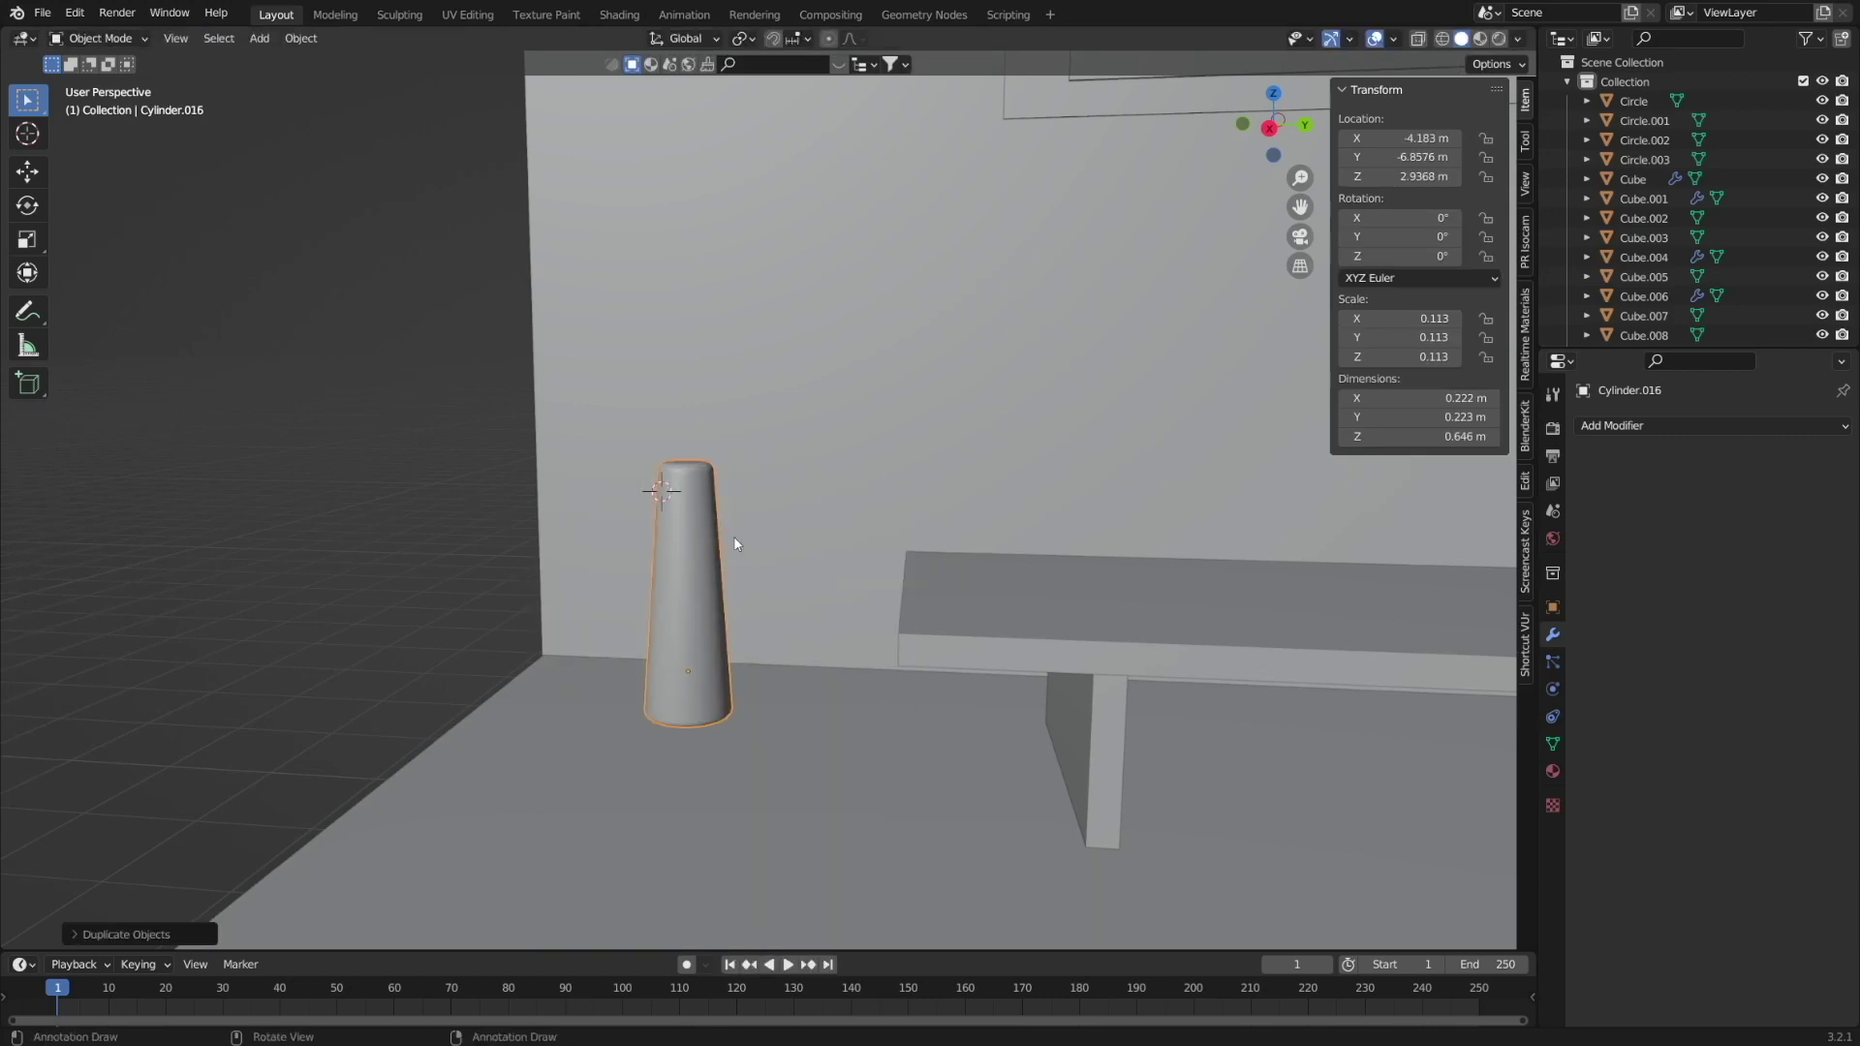
Rotate the duplicated stand 90° about X and shrink it into a small arm projecting near the stand's upper end.
key(r)
key(x)
key(9)
key(0)
key(Return)
key(shift+s)
click(688, 542)
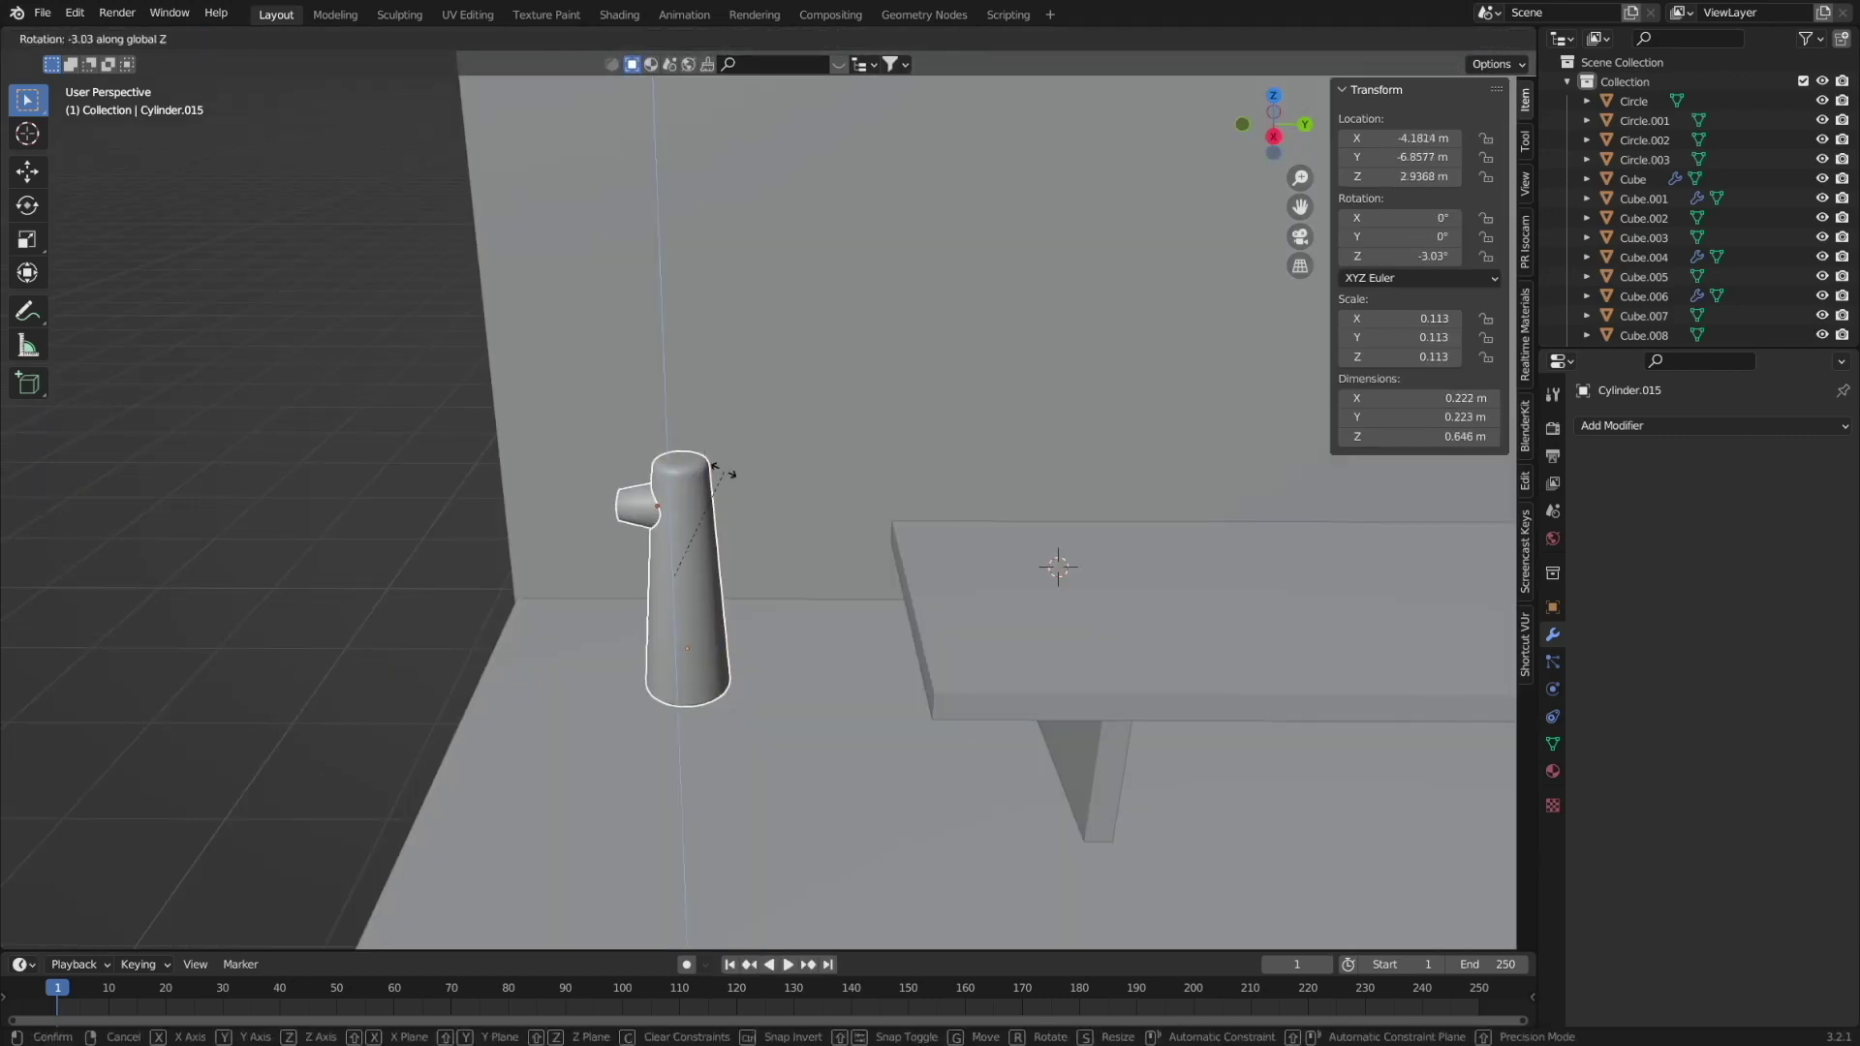
Add another cylinder beside the small arm, rotate it 90° onto its side and scale it to about 0.42 m across.
key(shift+a)
click(523, 523)
scroll(697, 507, down, 5)
key(r)
key(x)
key(9)
key(0)
key(Return)
middle_drag(697, 465, 502, 564)
Delete one end cap of the sideways cylinder to leave it open.
key(Tab)
key(alt+a)
key(alt+z)
key(x)
click(311, 790)
key(alt+z)
middle_drag(311, 790, 525, 606)
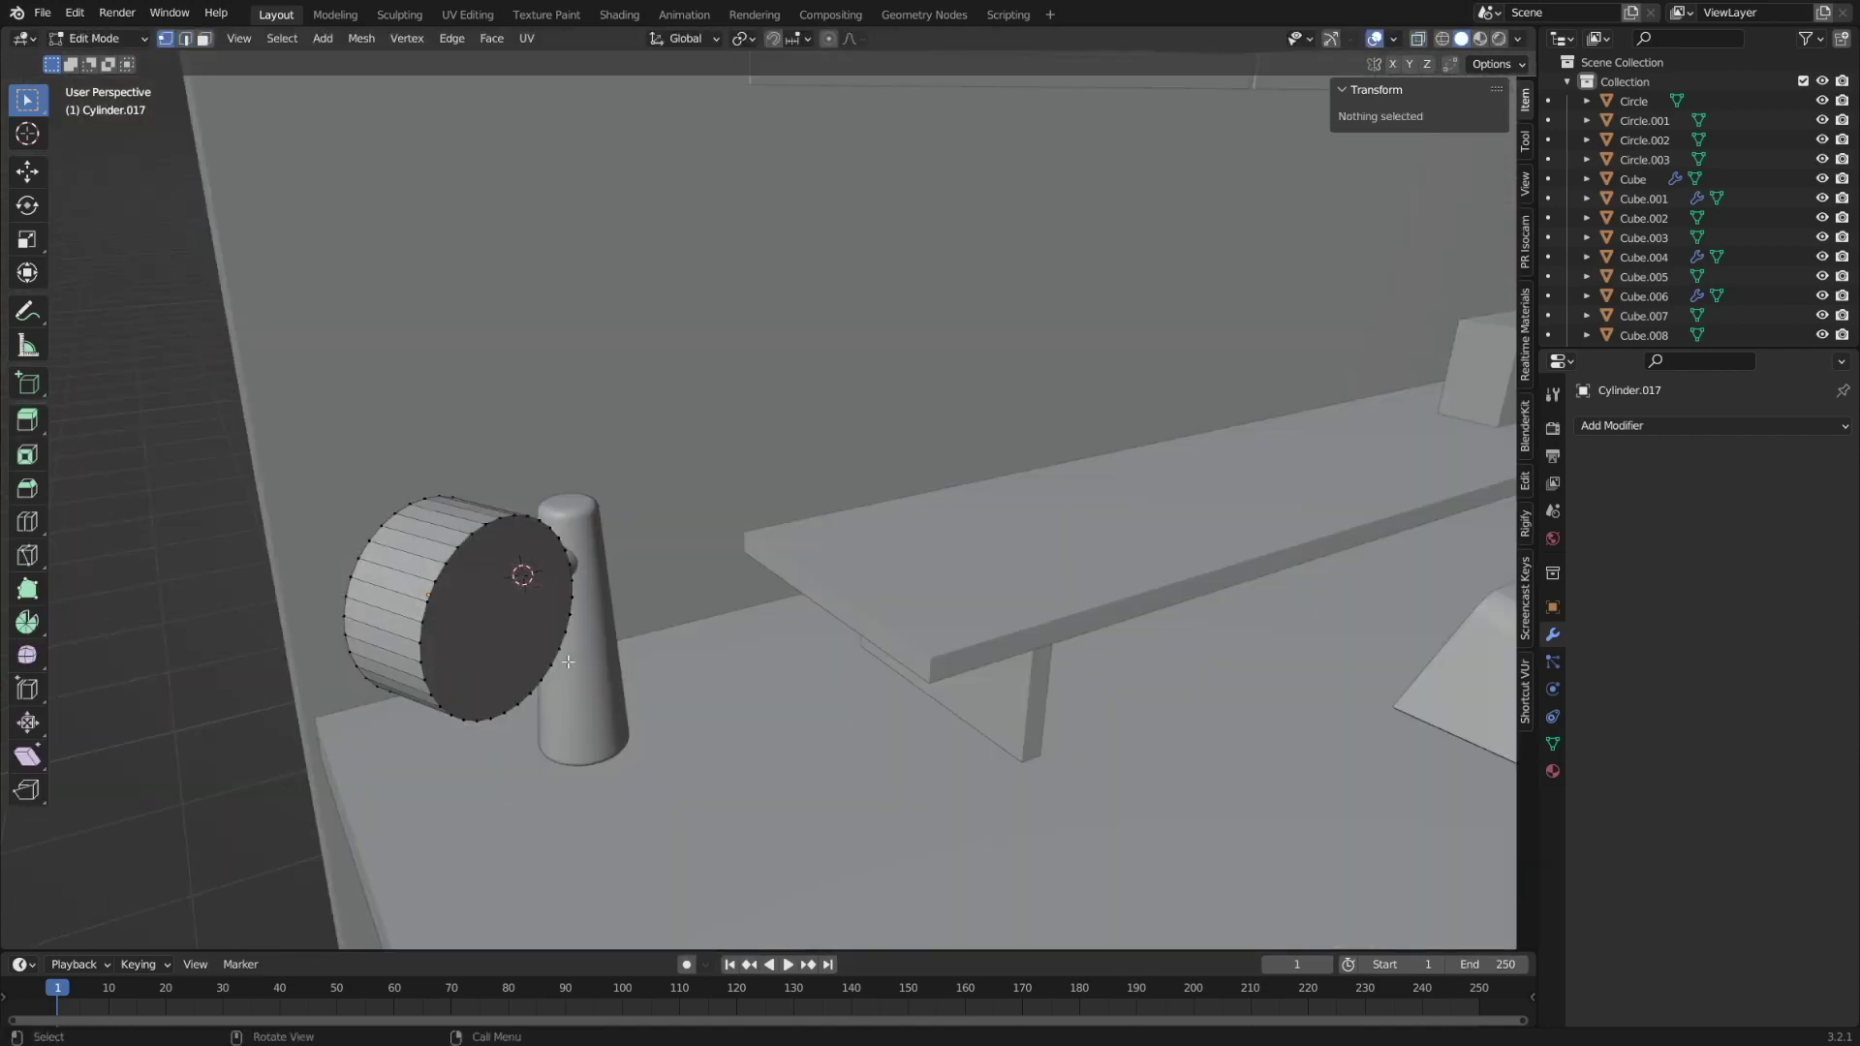
Bevel the rim edges of the open sideways cylinder beside the stand and add a Boolean modifier to it.
click(525, 607)
key(2)
middle_drag(358, 602, 519, 625)
key(ctrl+b)
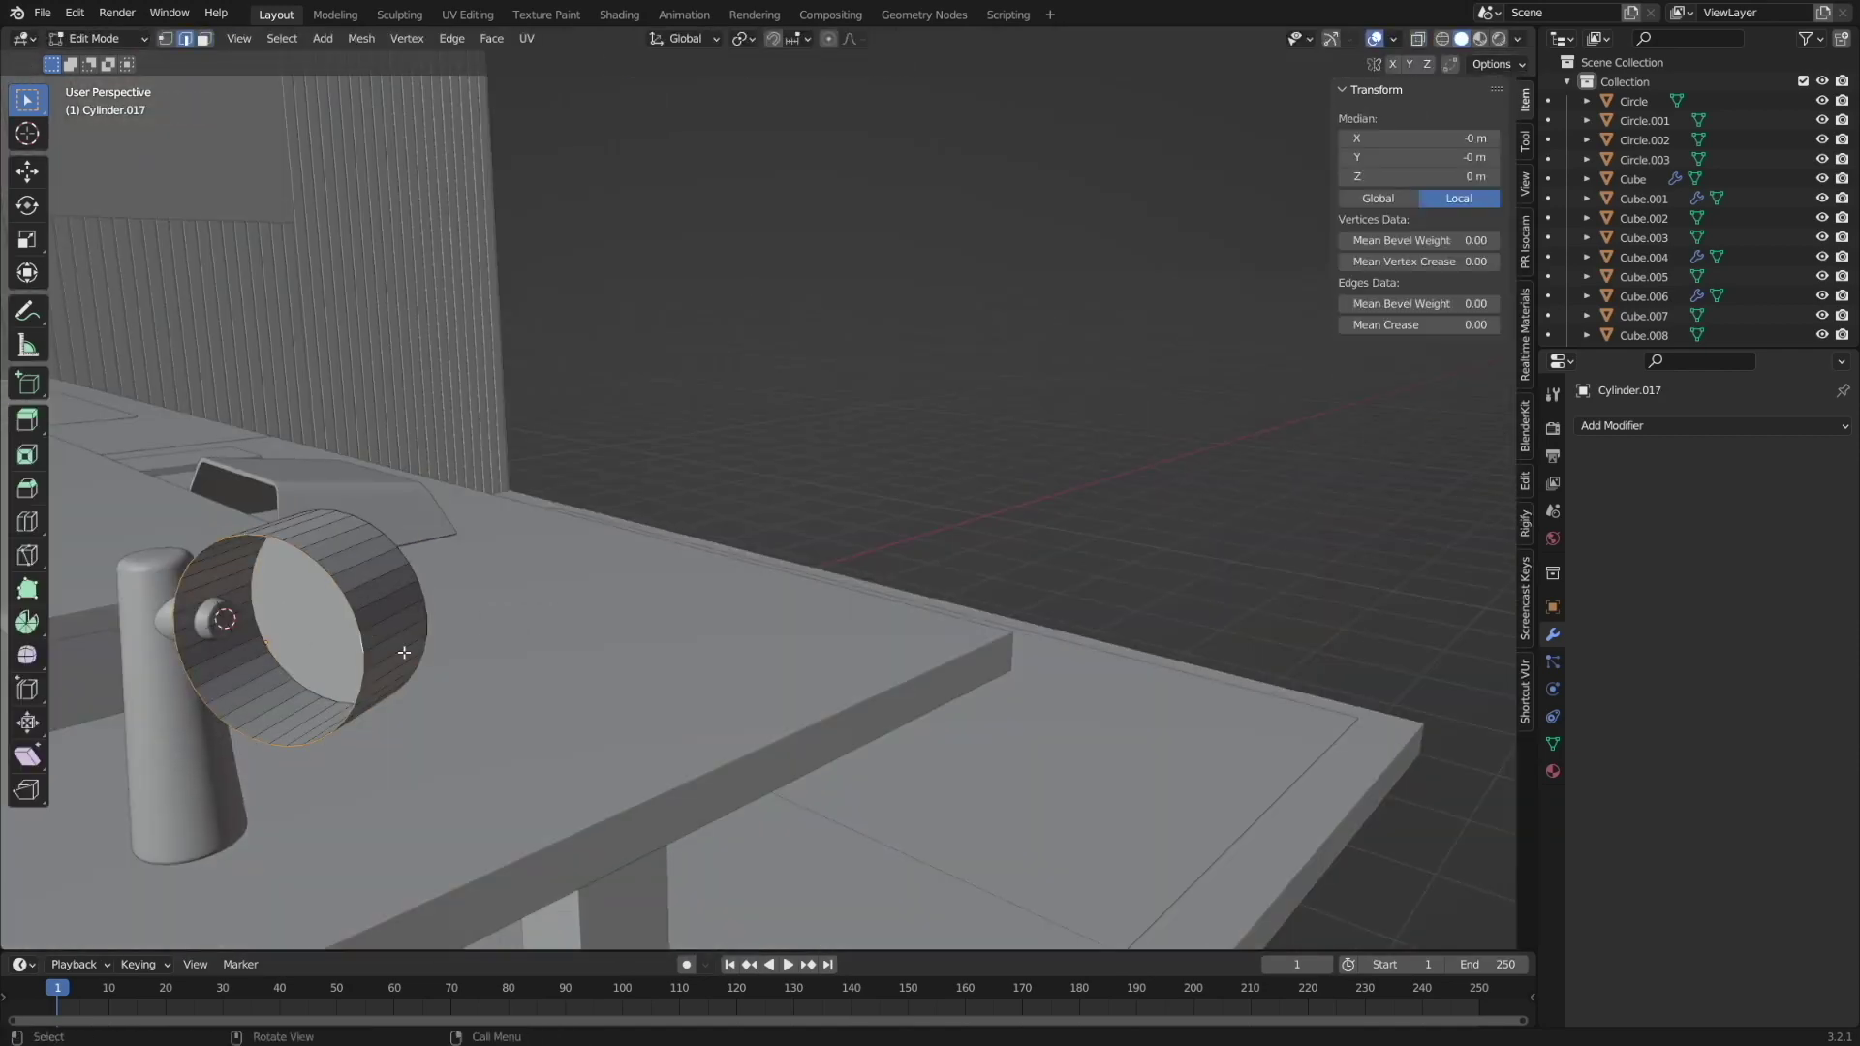
scroll(496, 642, up, 4)
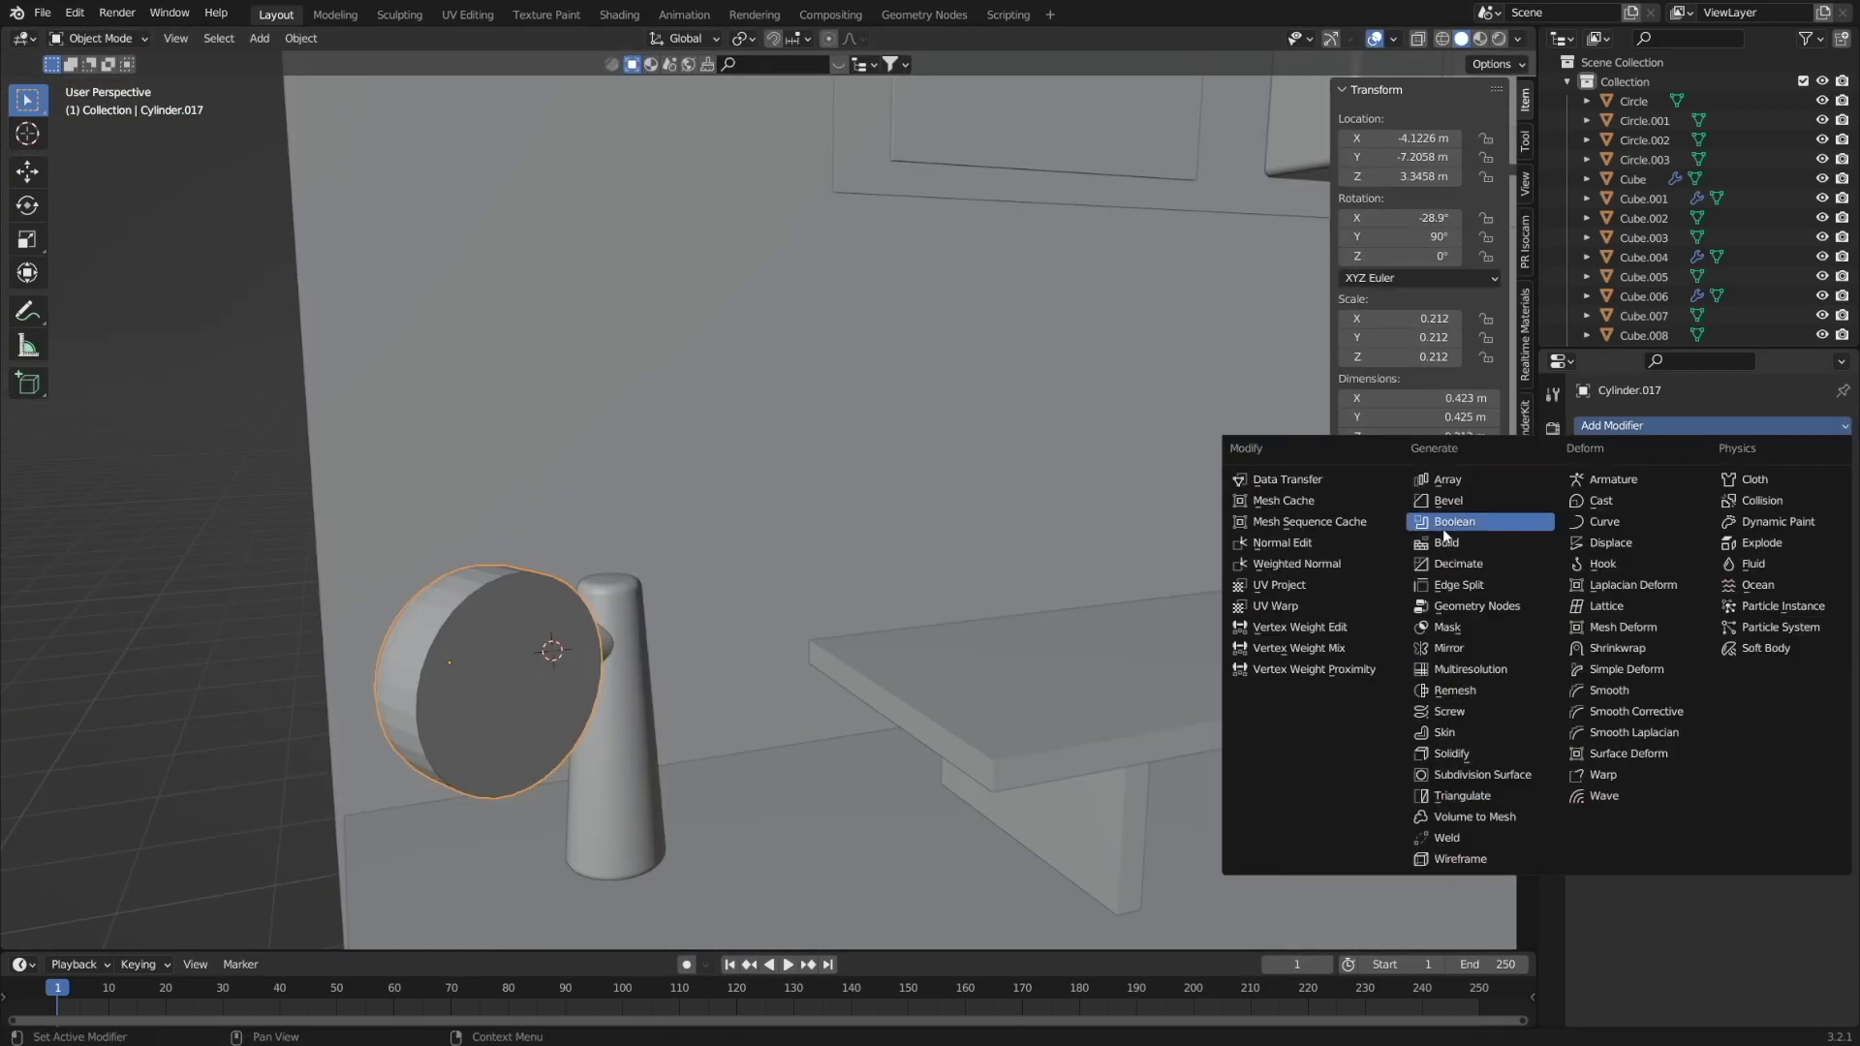
click(1486, 523)
middle_drag(664, 756, 726, 705)
click(467, 616)
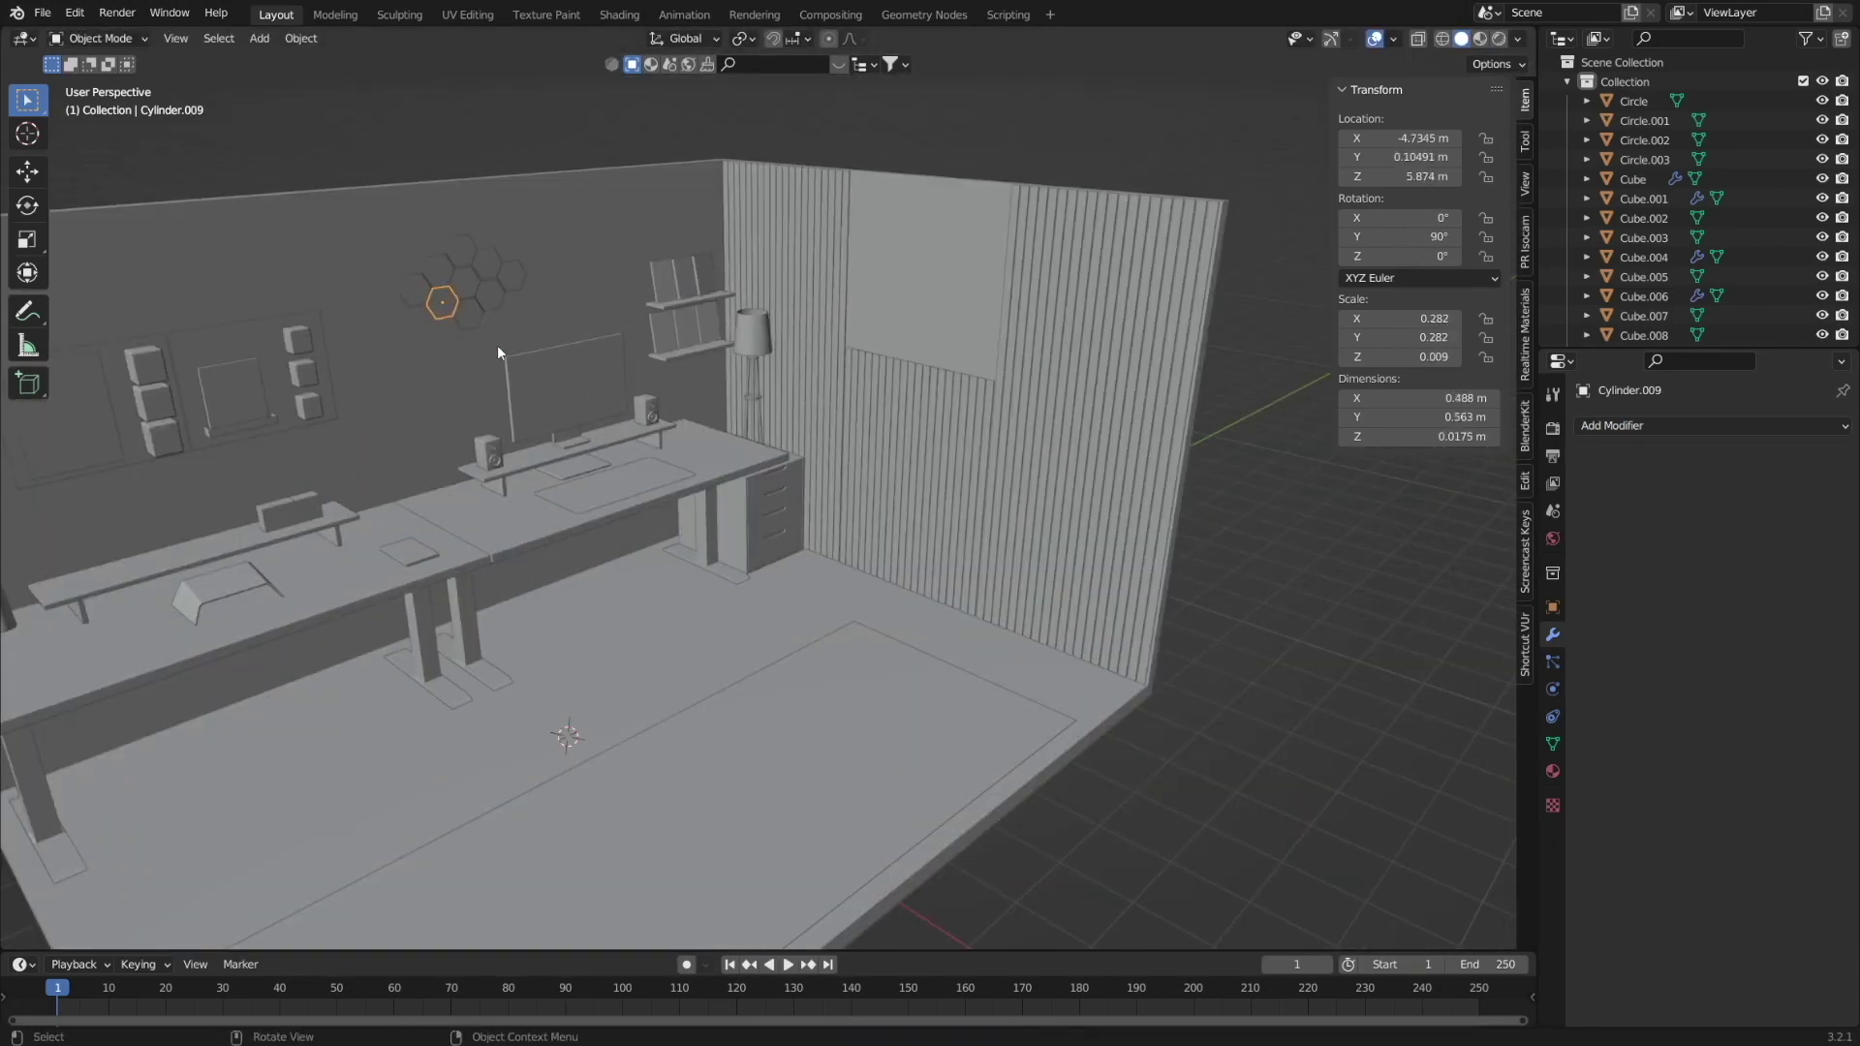
Save the file and select the hexagon wall tiles above the monitor in the right view.
key(KP_3)
key(ctrl+s)
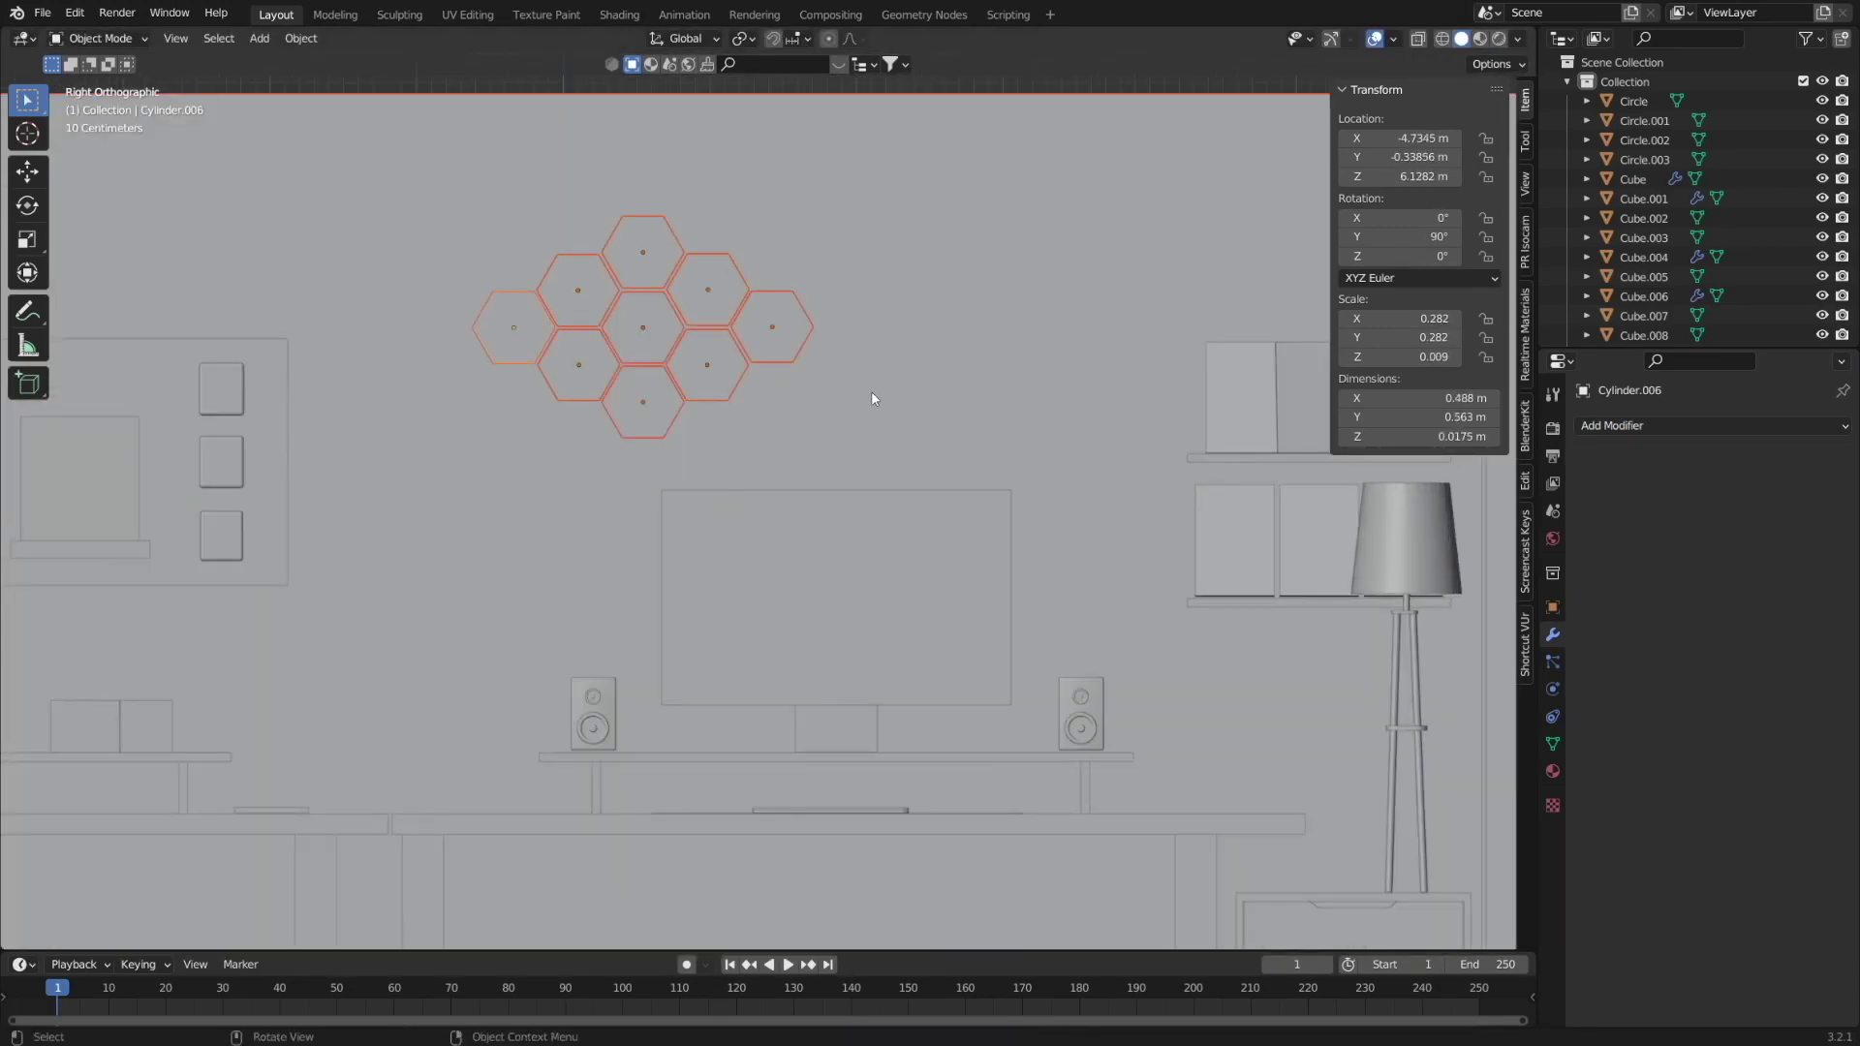
shift+click(684, 429)
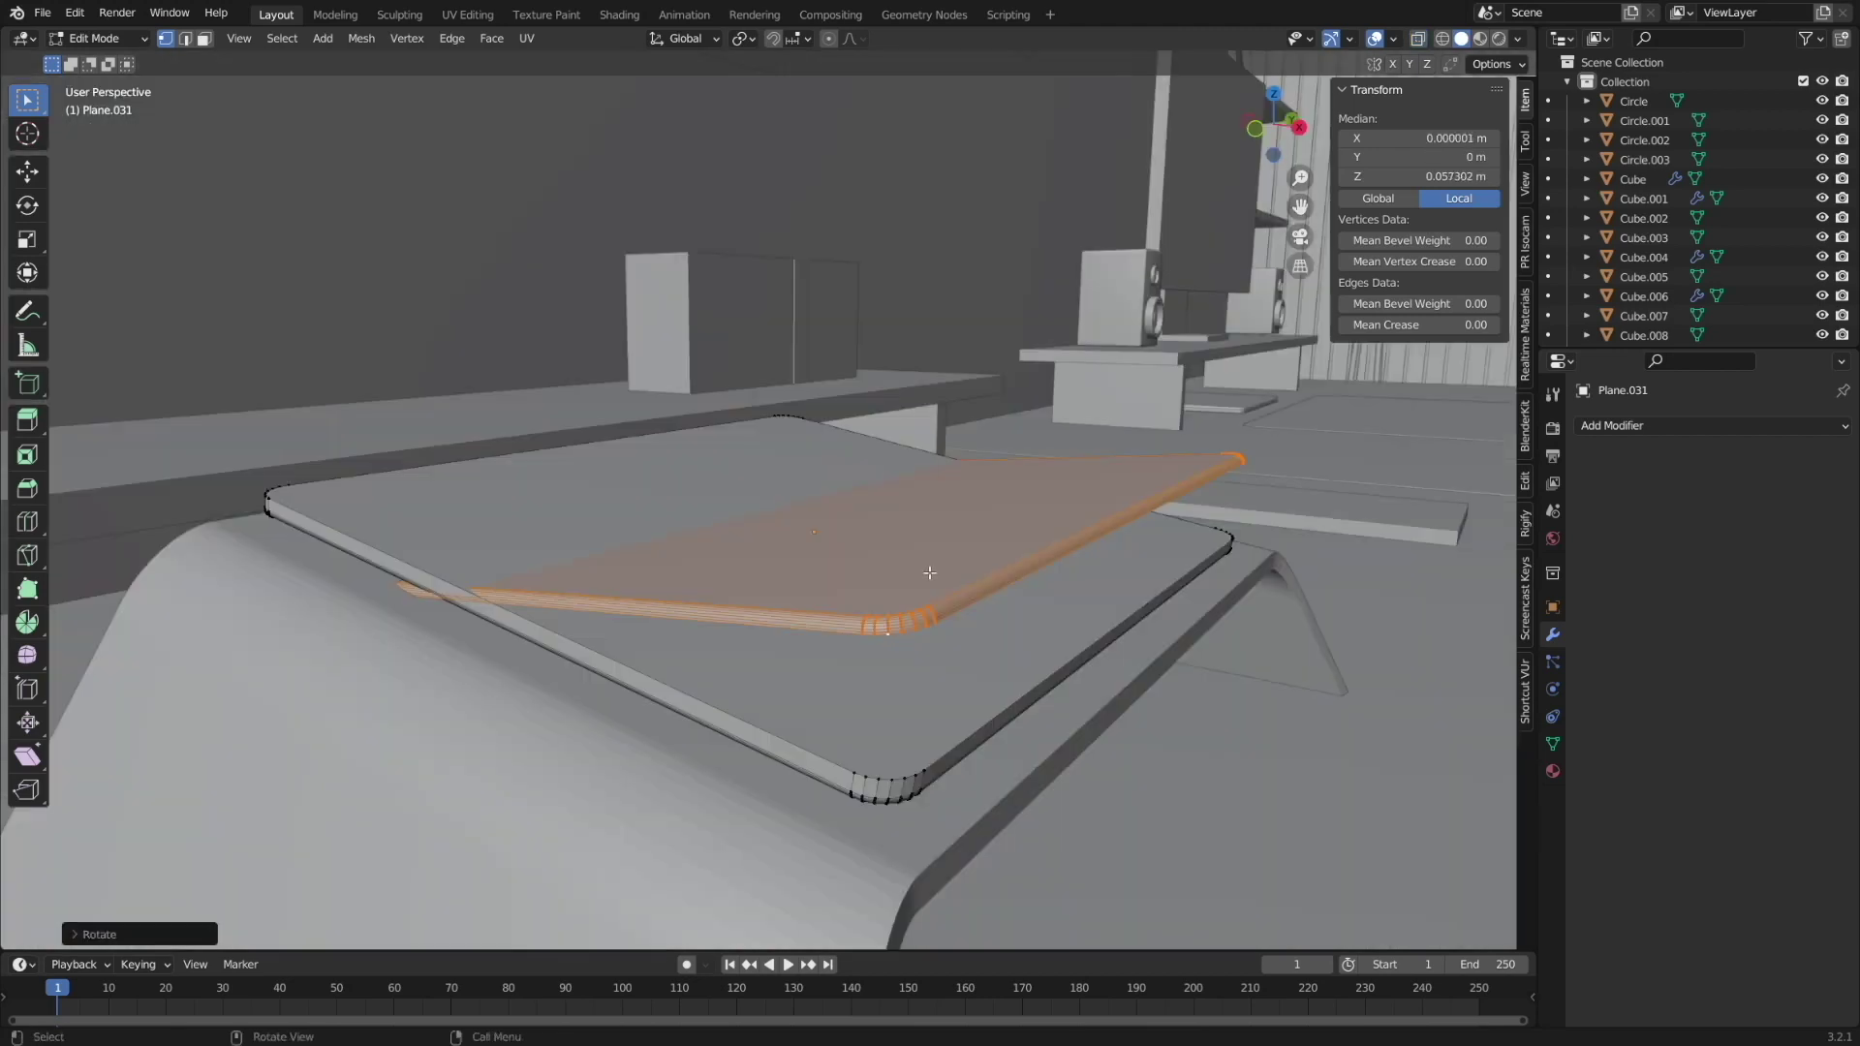
Rotate the duplicated laptop panel upright and move it to the base's rear edge as the screen.
key(r)
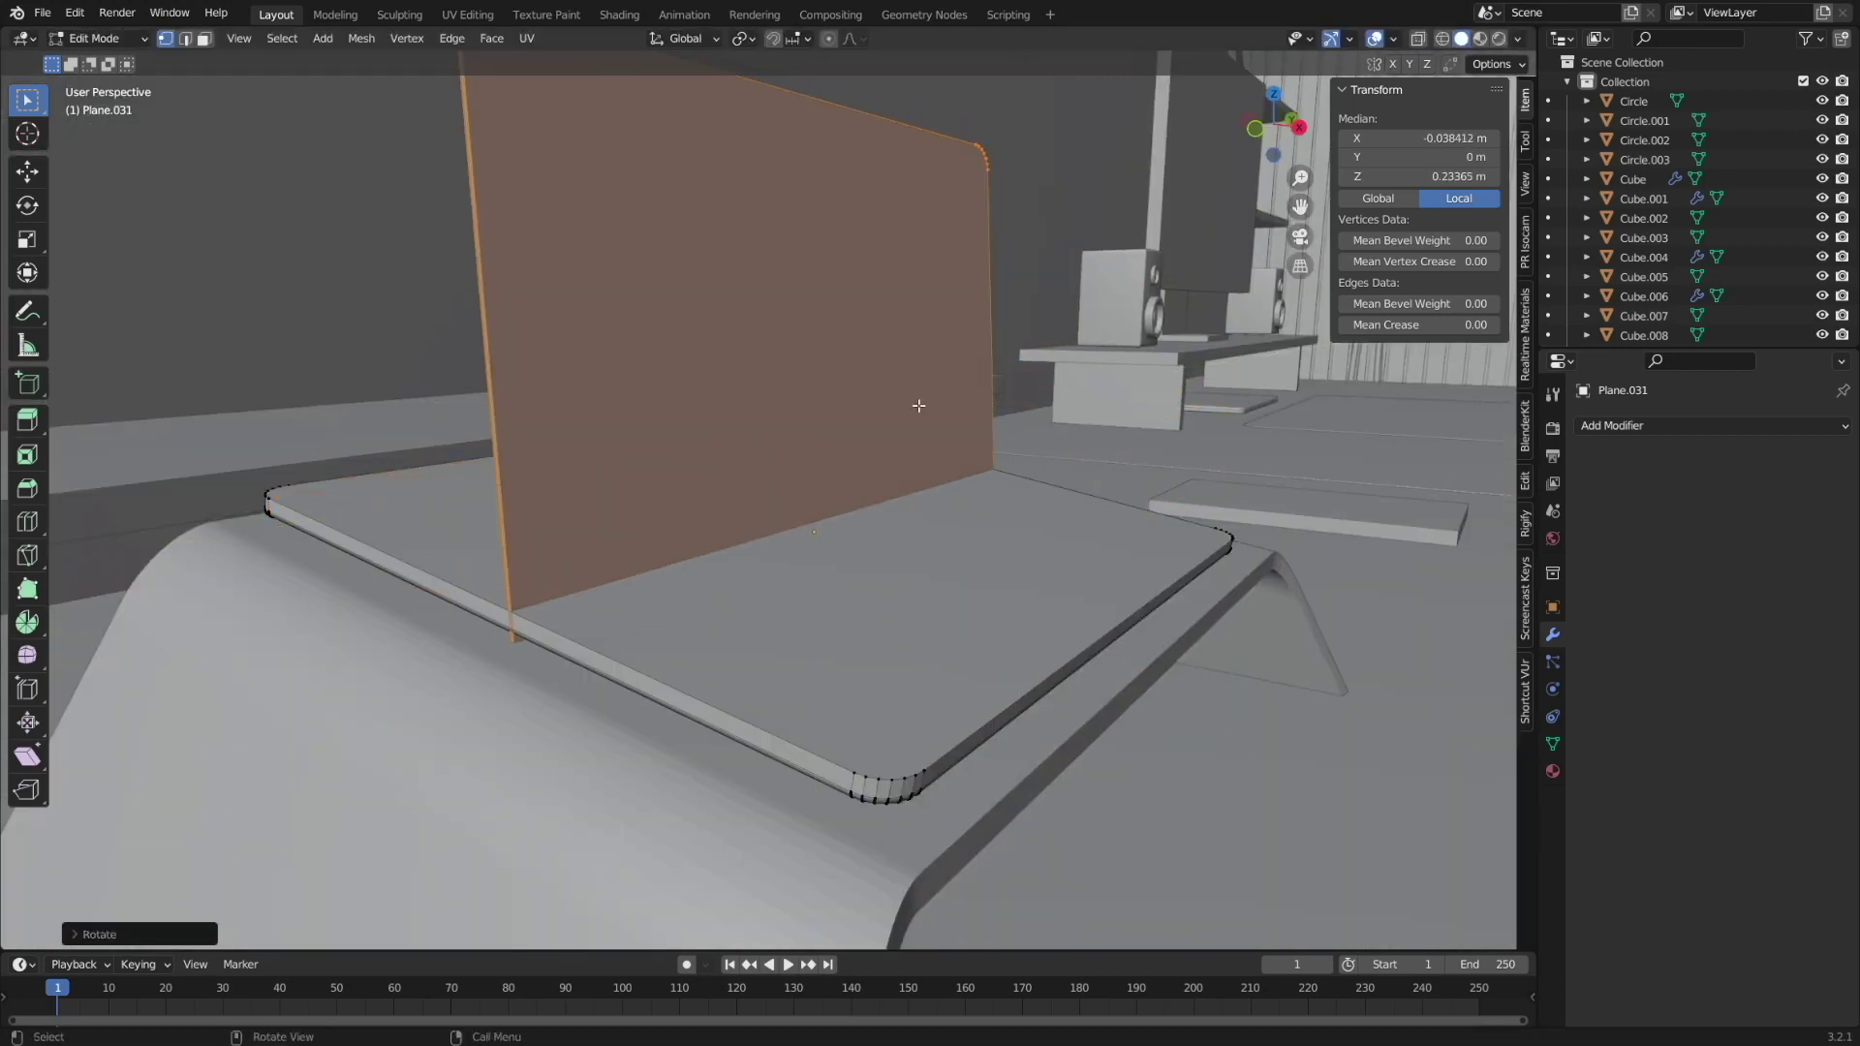
key(g)
key(y)
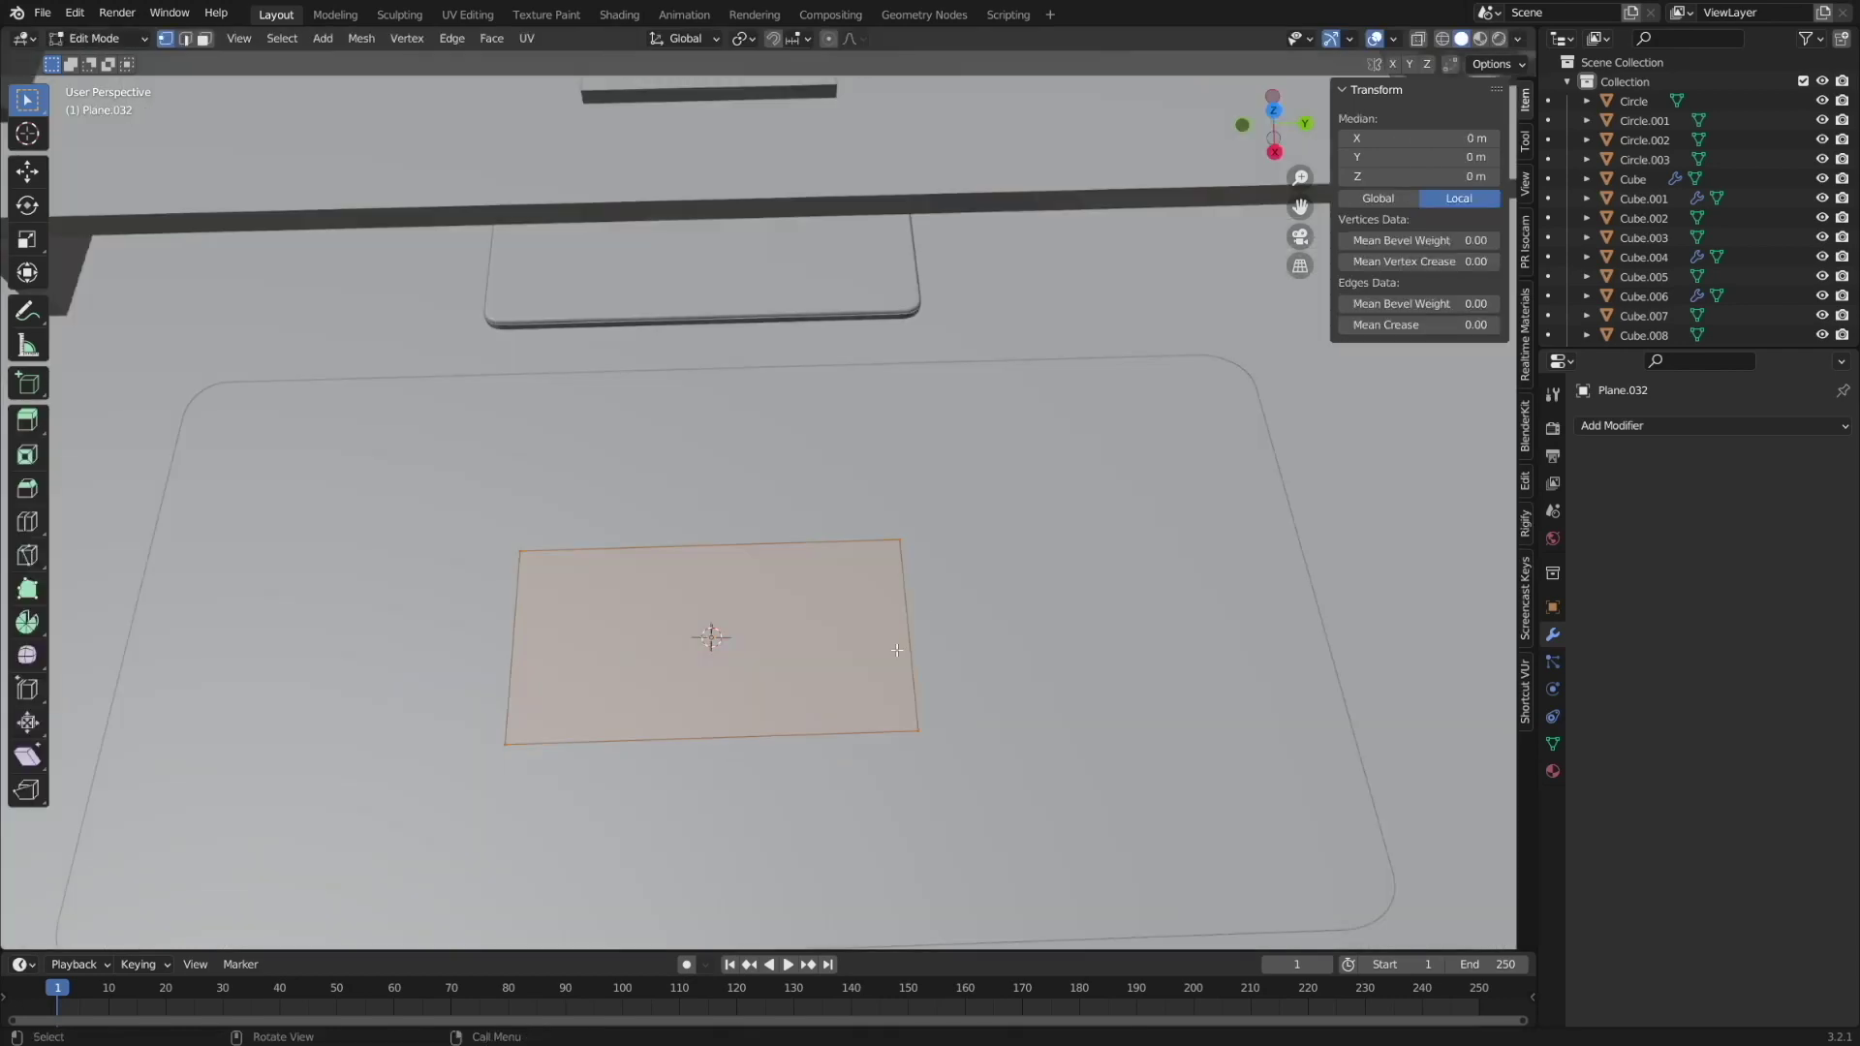
Add a plane on the keyboard base as the first key and scale it down to about 0.044 m.
key(ctrl+Tab)
key(shift+a)
key(s)
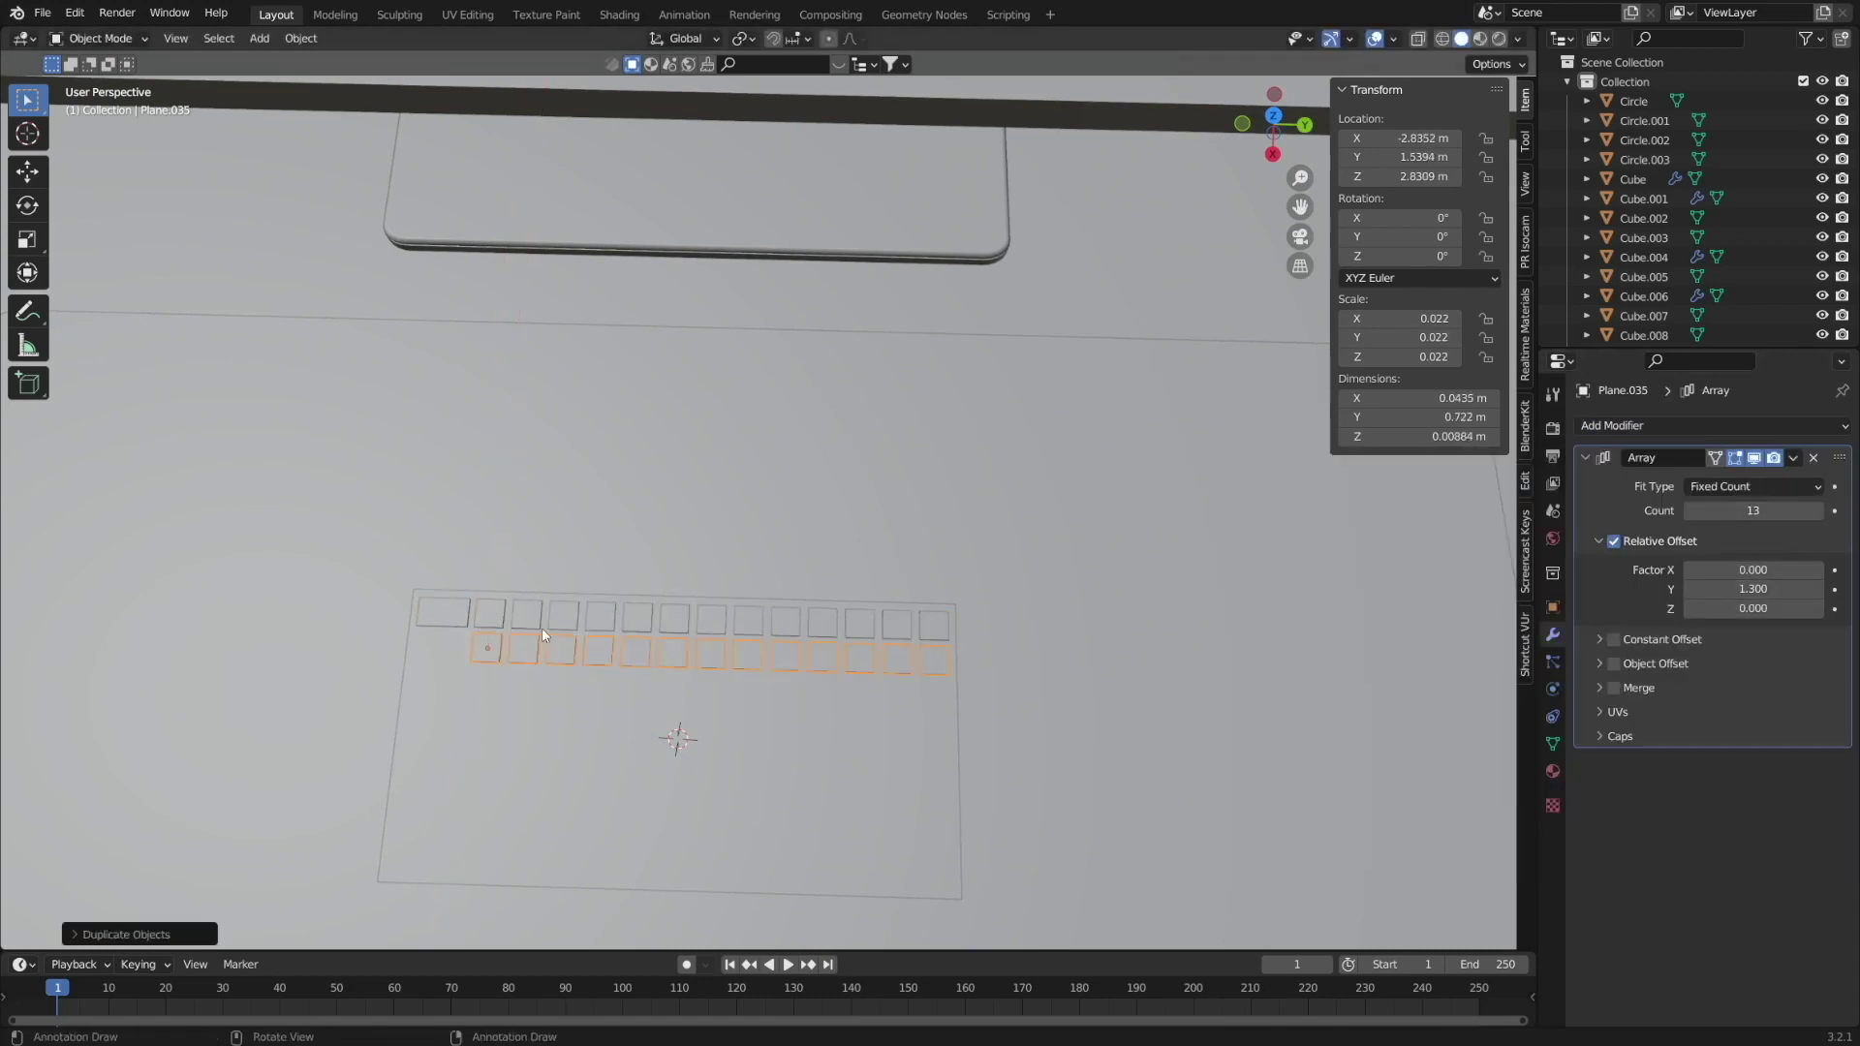
Duplicate the wide key to the end of the second row and extrude another copy into an L-shaped Enter key.
click(461, 618)
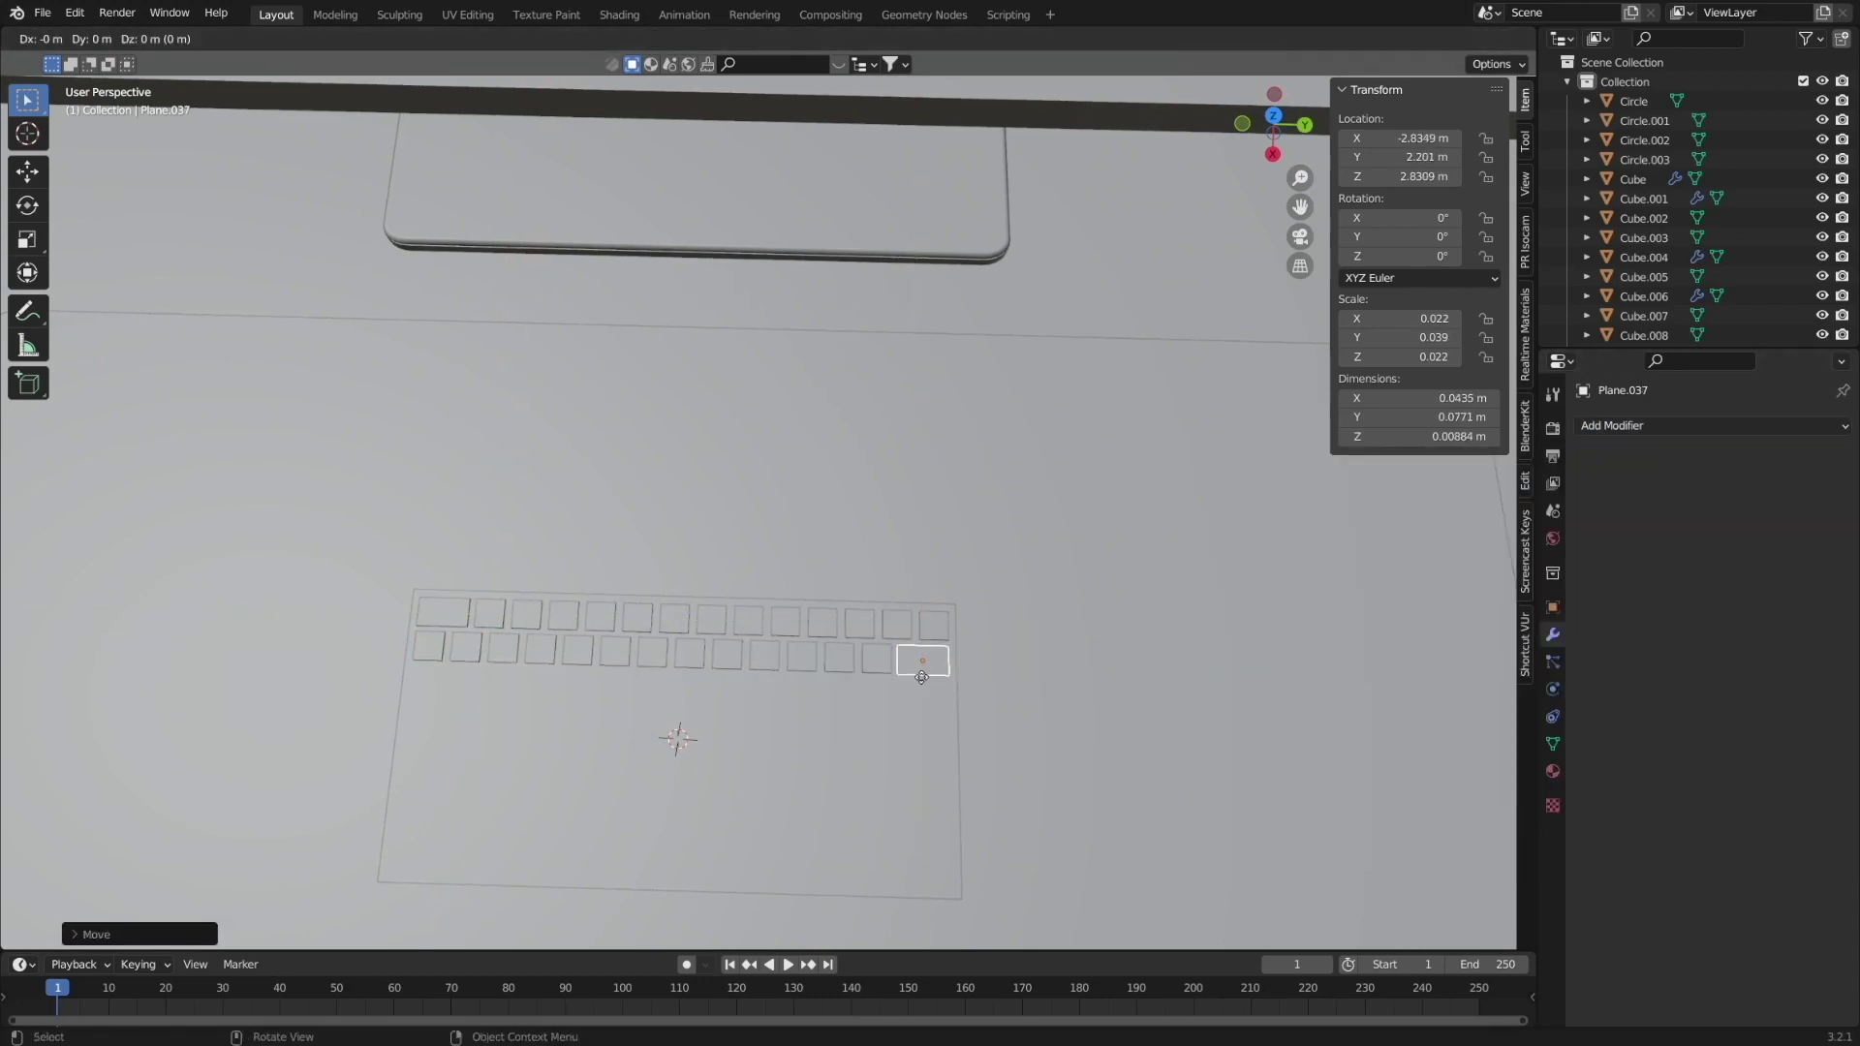
key(ctrl+Tab)
click(1079, 705)
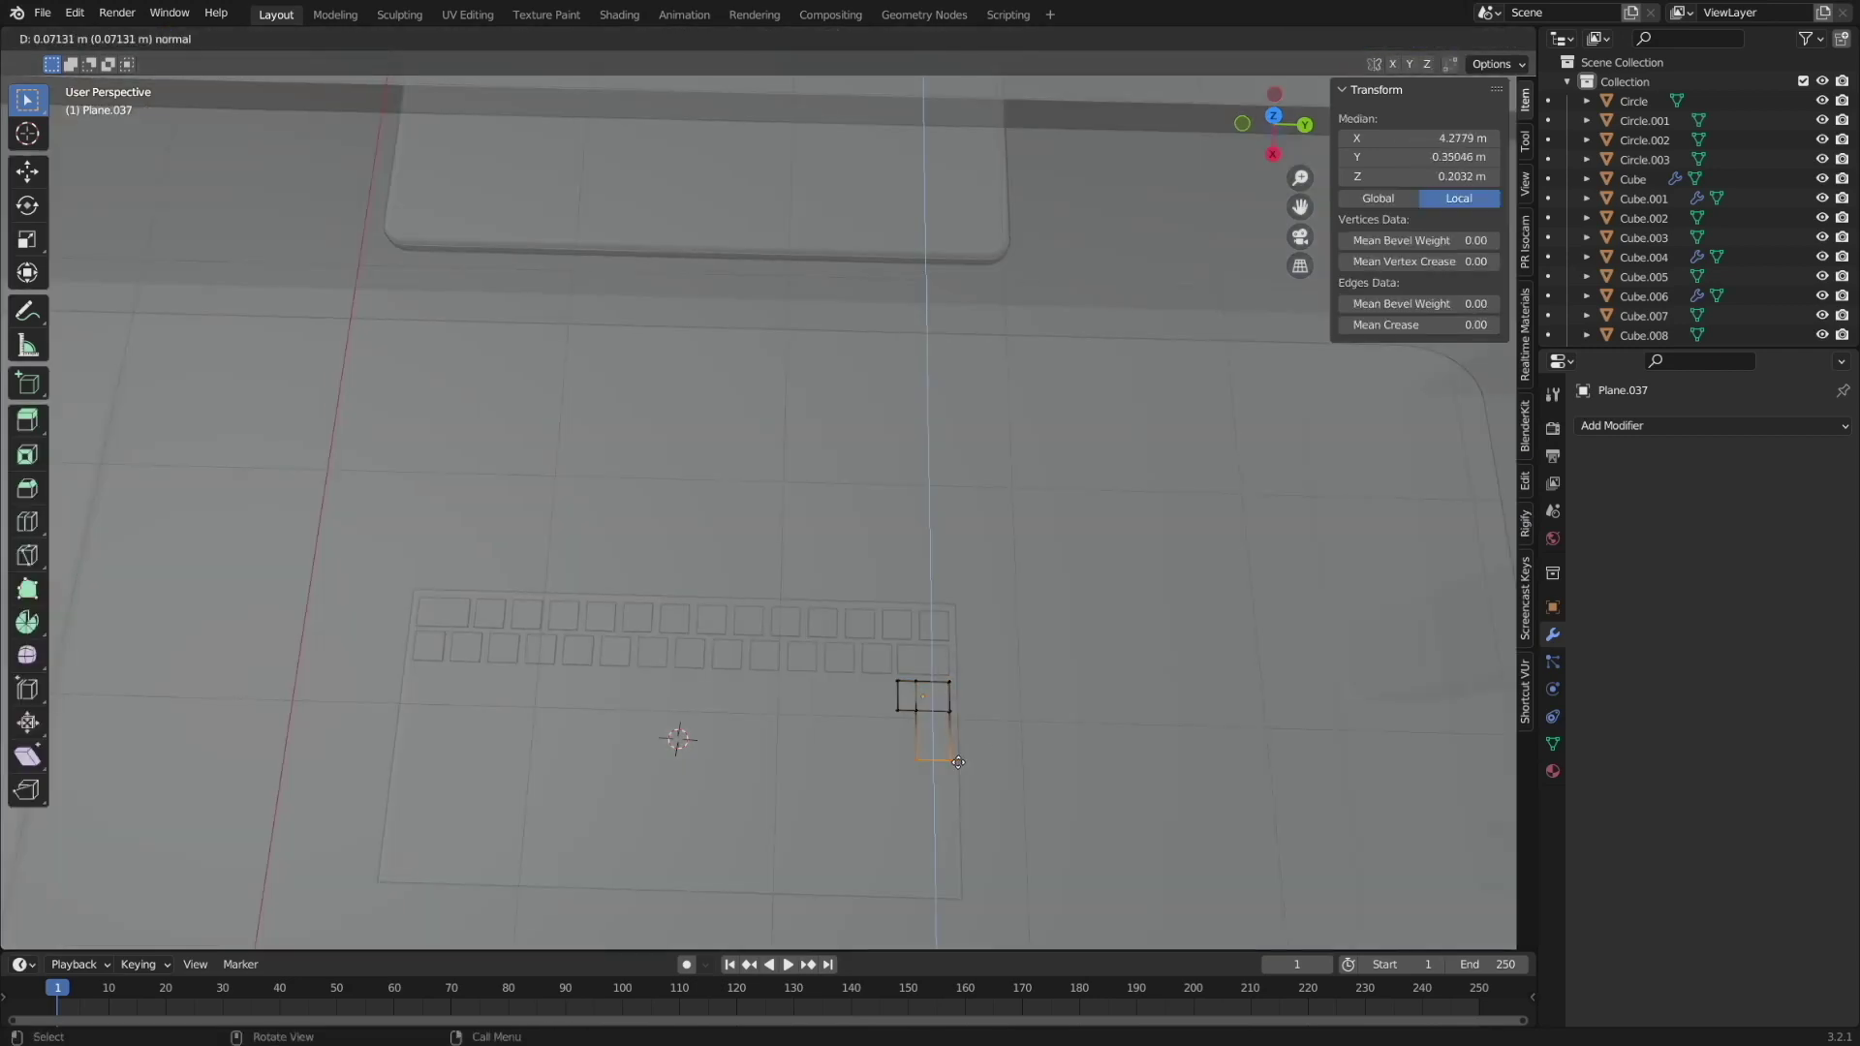
Copy the square-key array into the third row with 11 keys and place a longer wide key at the fourth row's start.
click(490, 614)
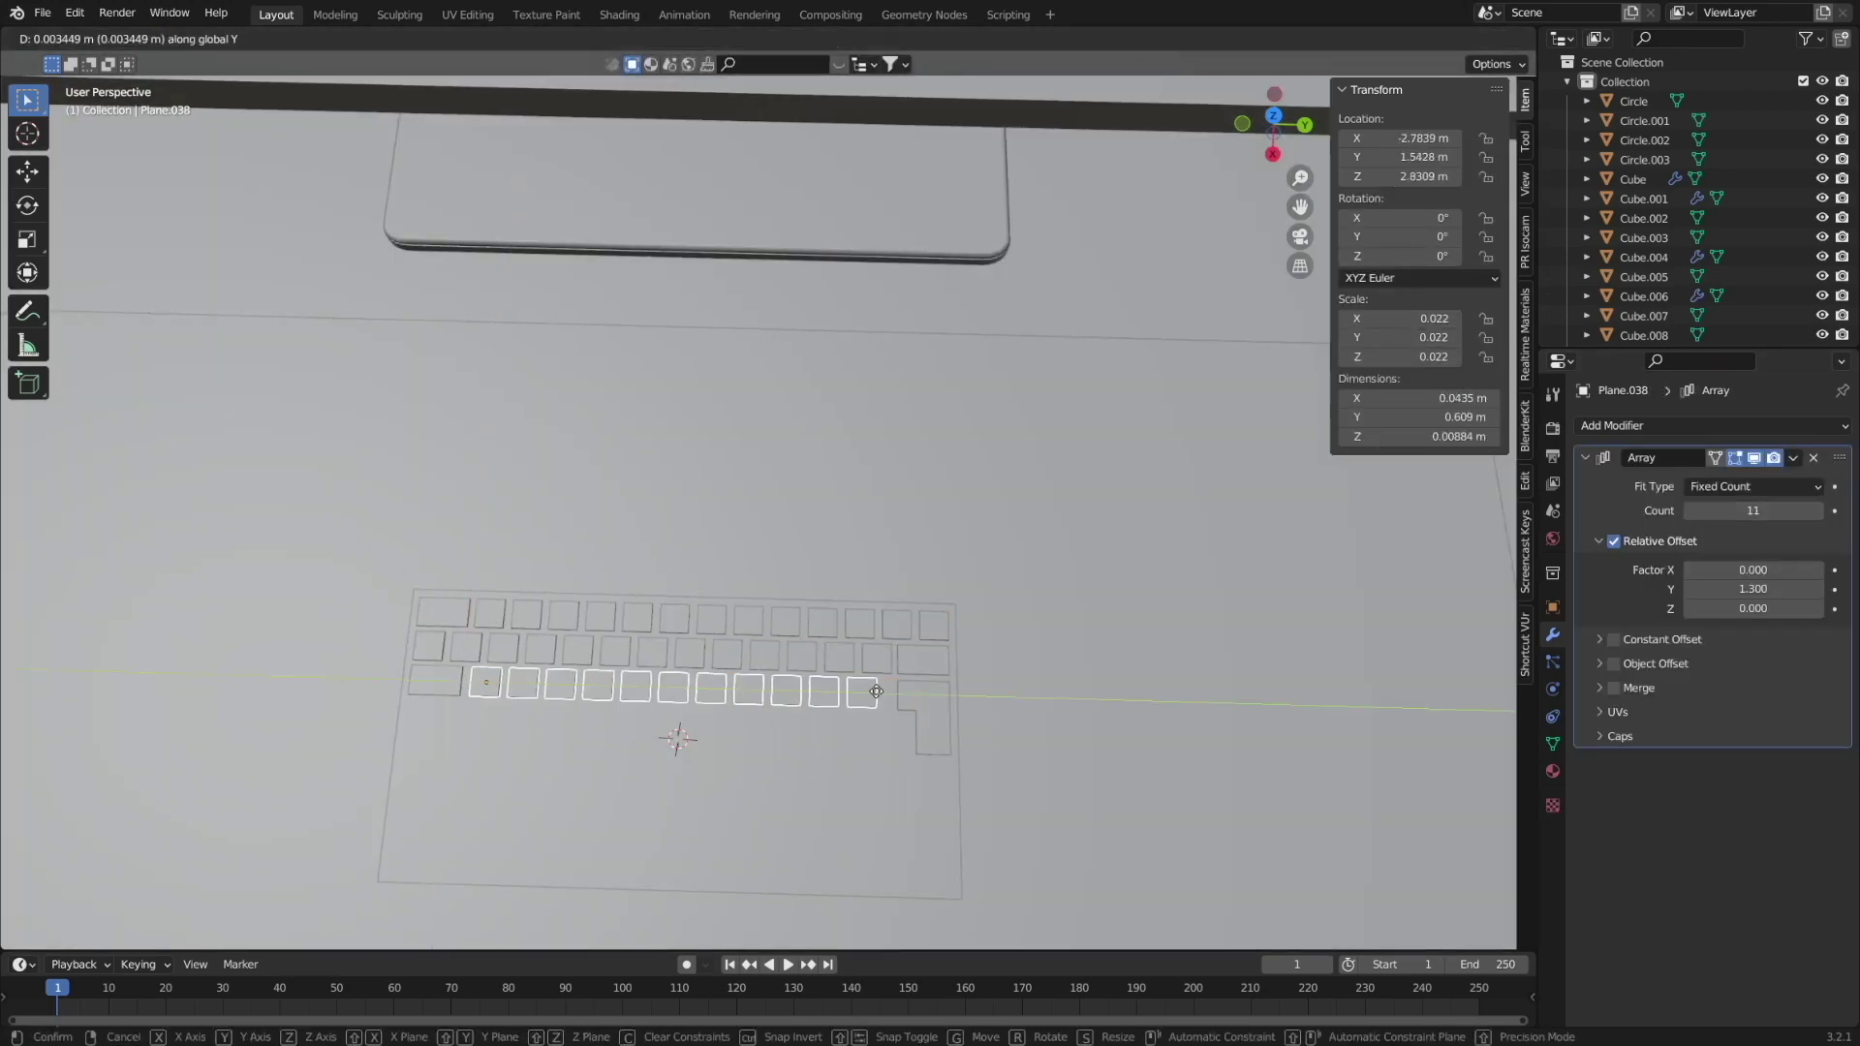
click(890, 696)
click(435, 681)
key(s)
key(x)
click(588, 690)
Duplicate the 11-key array into the fourth row and start the fifth row with a wide key narrowed to about 0.069 m.
click(486, 693)
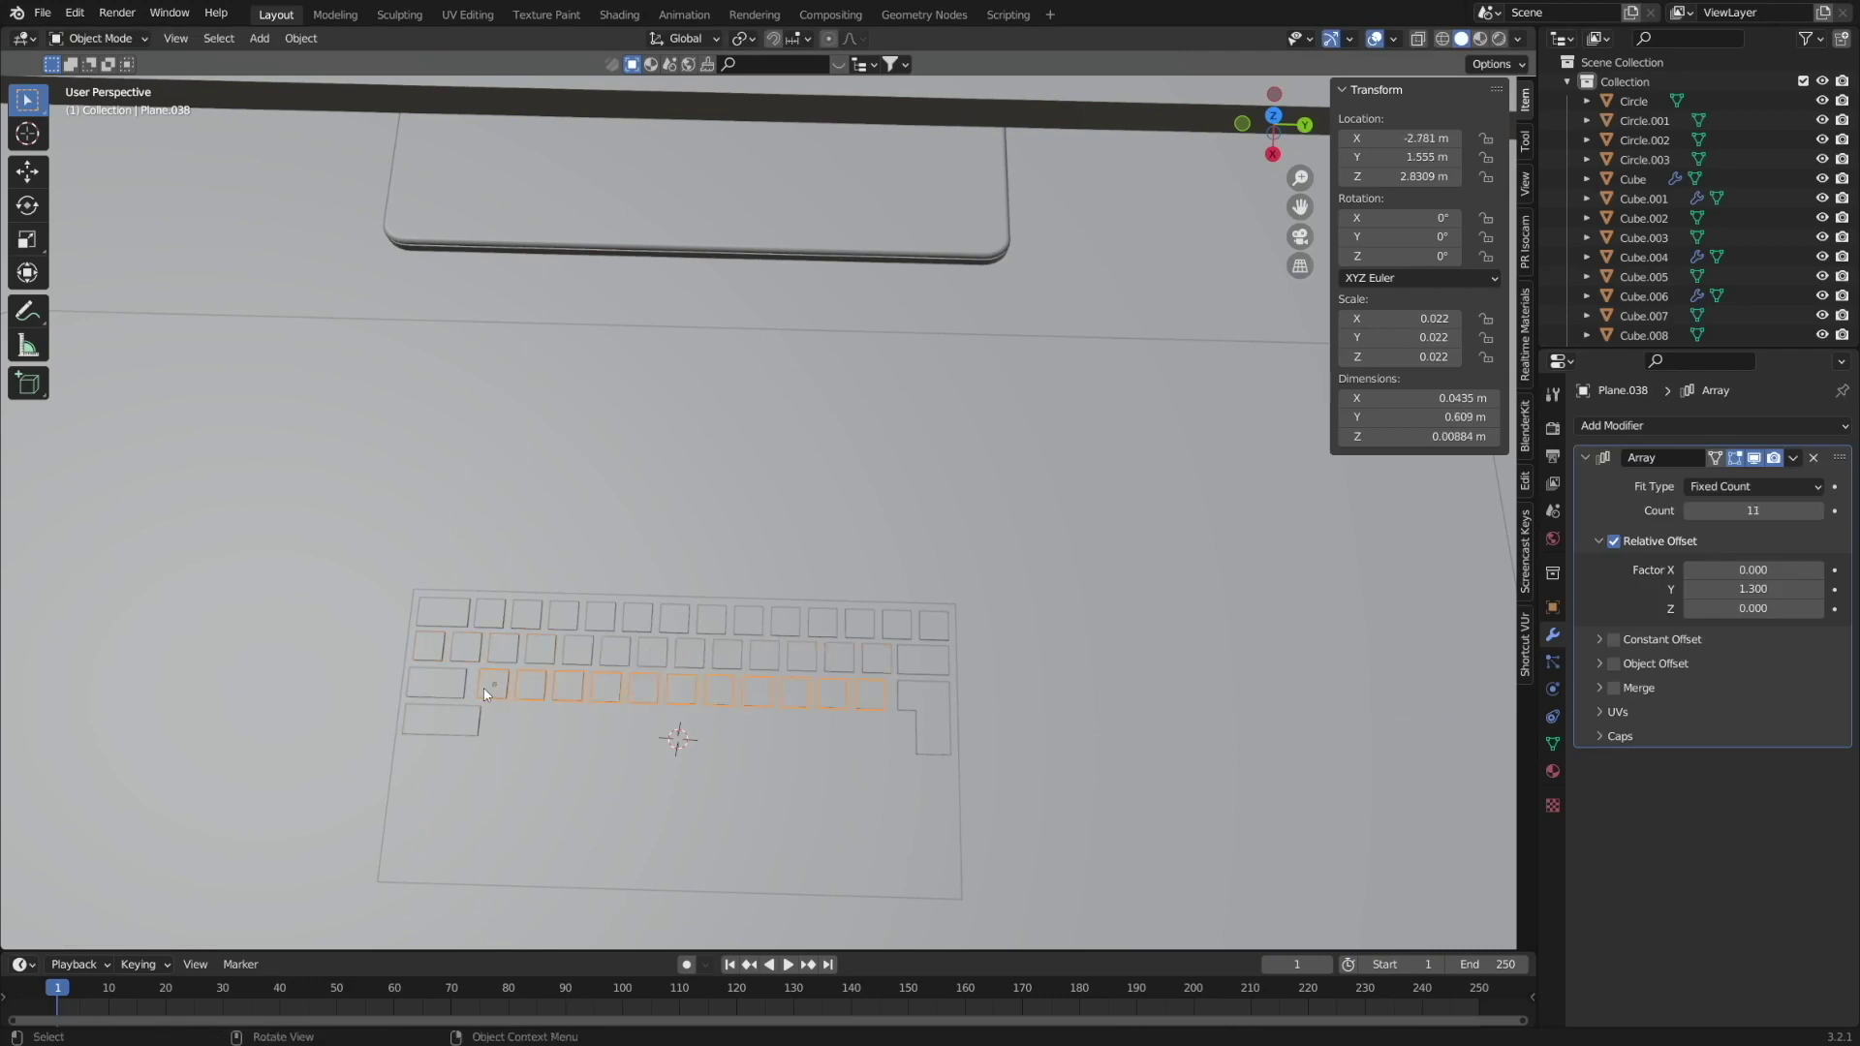
click(441, 721)
key(shift+d)
key(x)
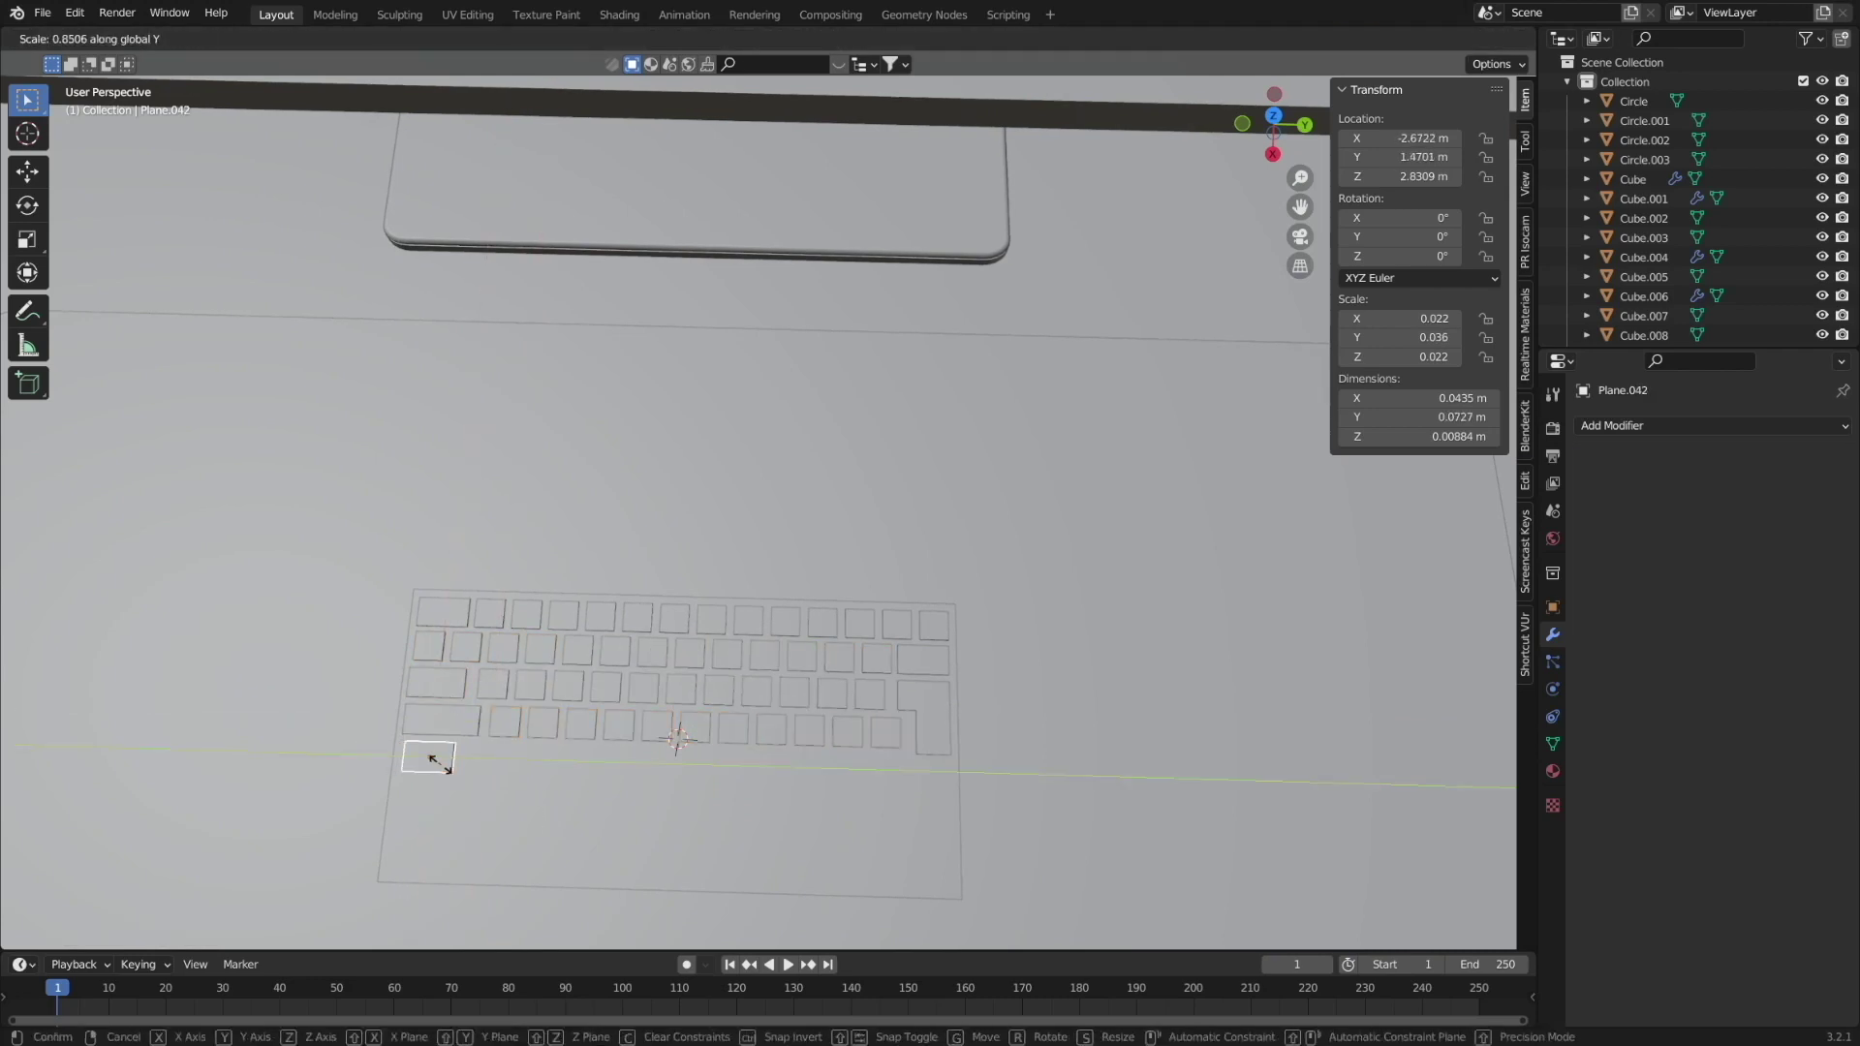
click(438, 760)
Fill the fifth row with square keys and shorten the L-shaped Enter key to about 0.095 m, saving the file.
click(601, 620)
click(922, 712)
key(Tab)
key(Tab)
key(ctrl+s)
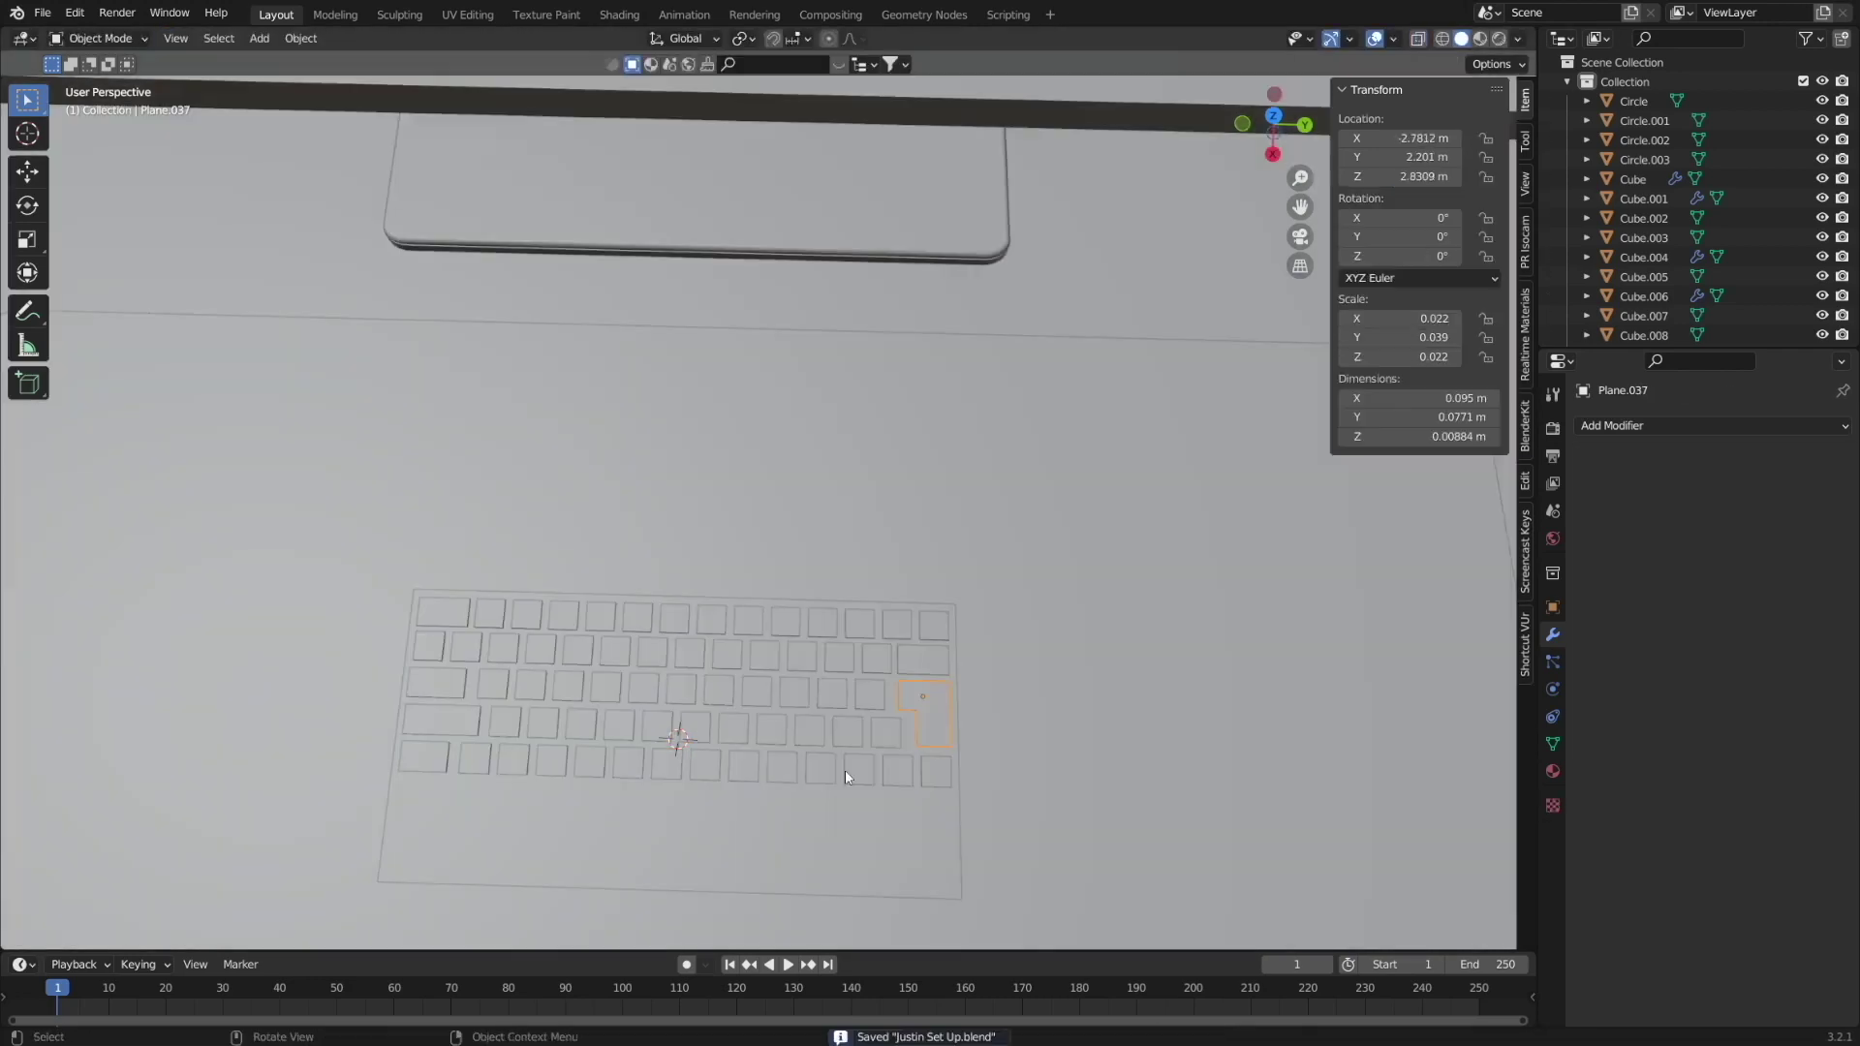
Limit the fifth row to 11 square keys before a wide last key and duplicate the array along X into a sixth row.
key(ctrl+z)
click(482, 760)
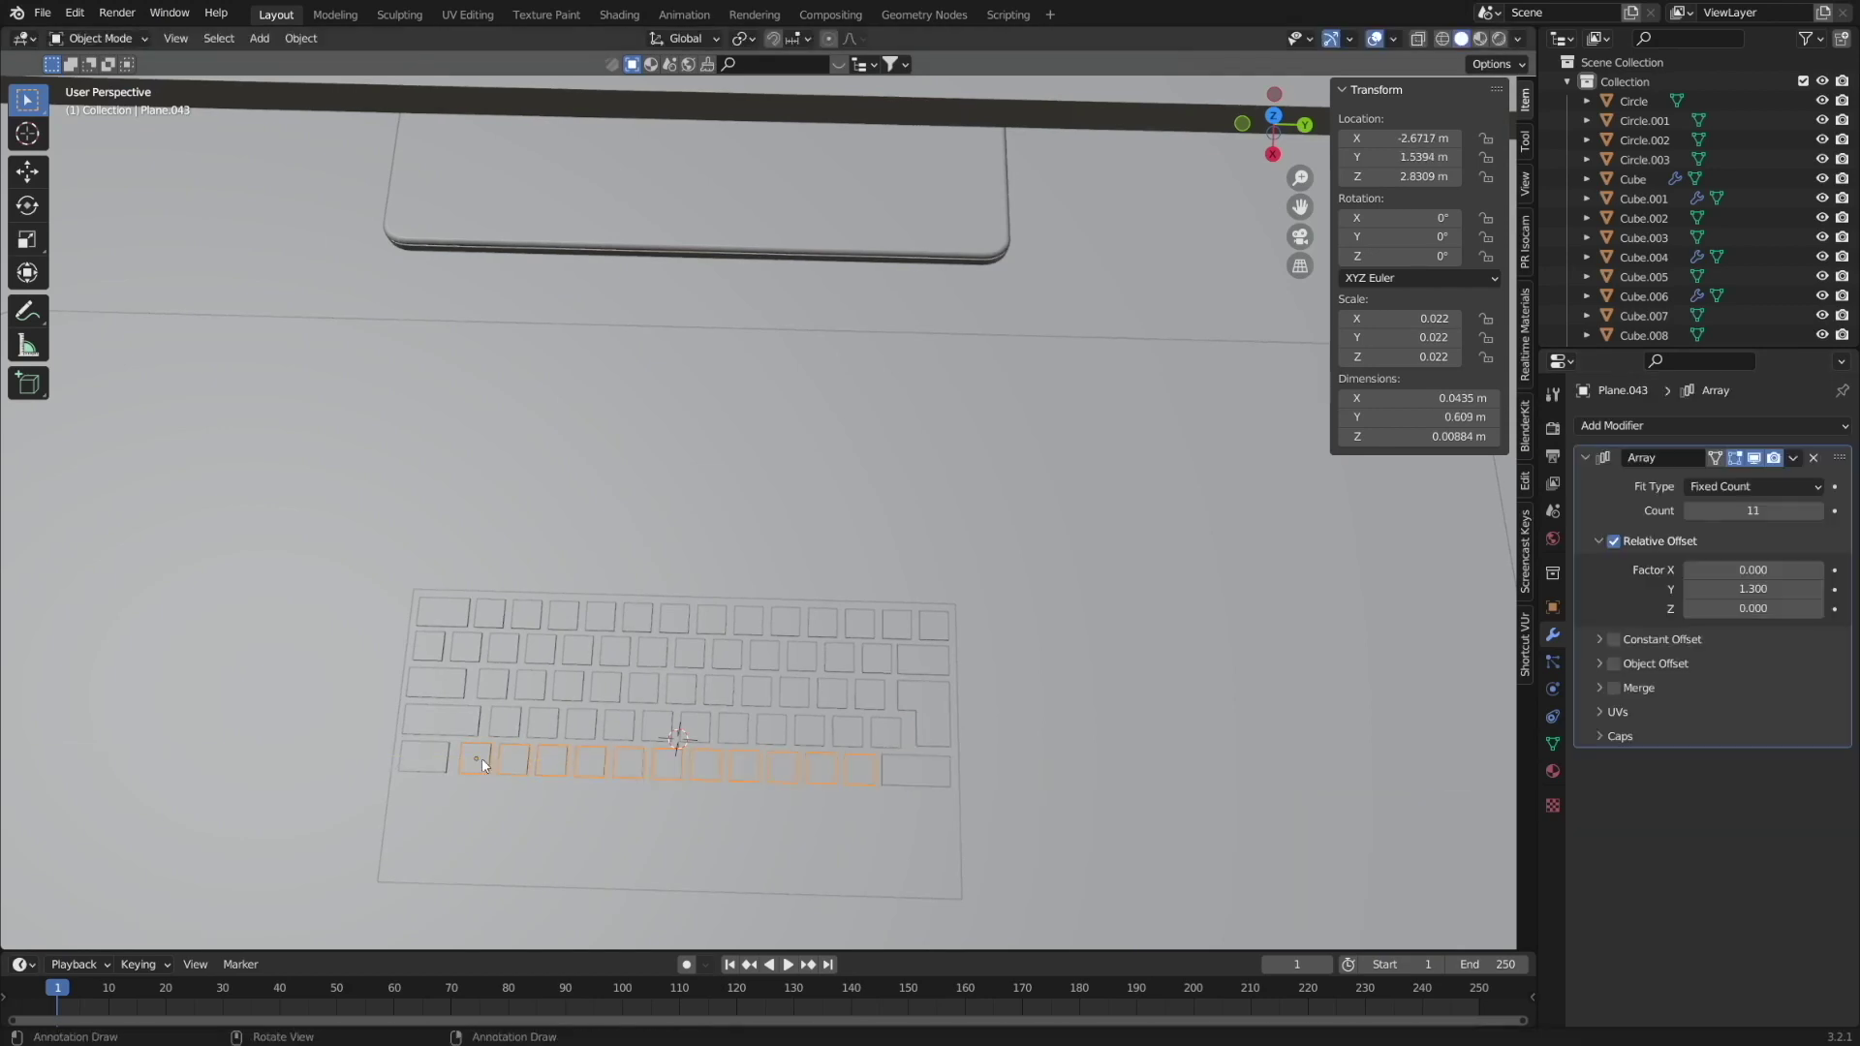
key(shift+d)
key(x)
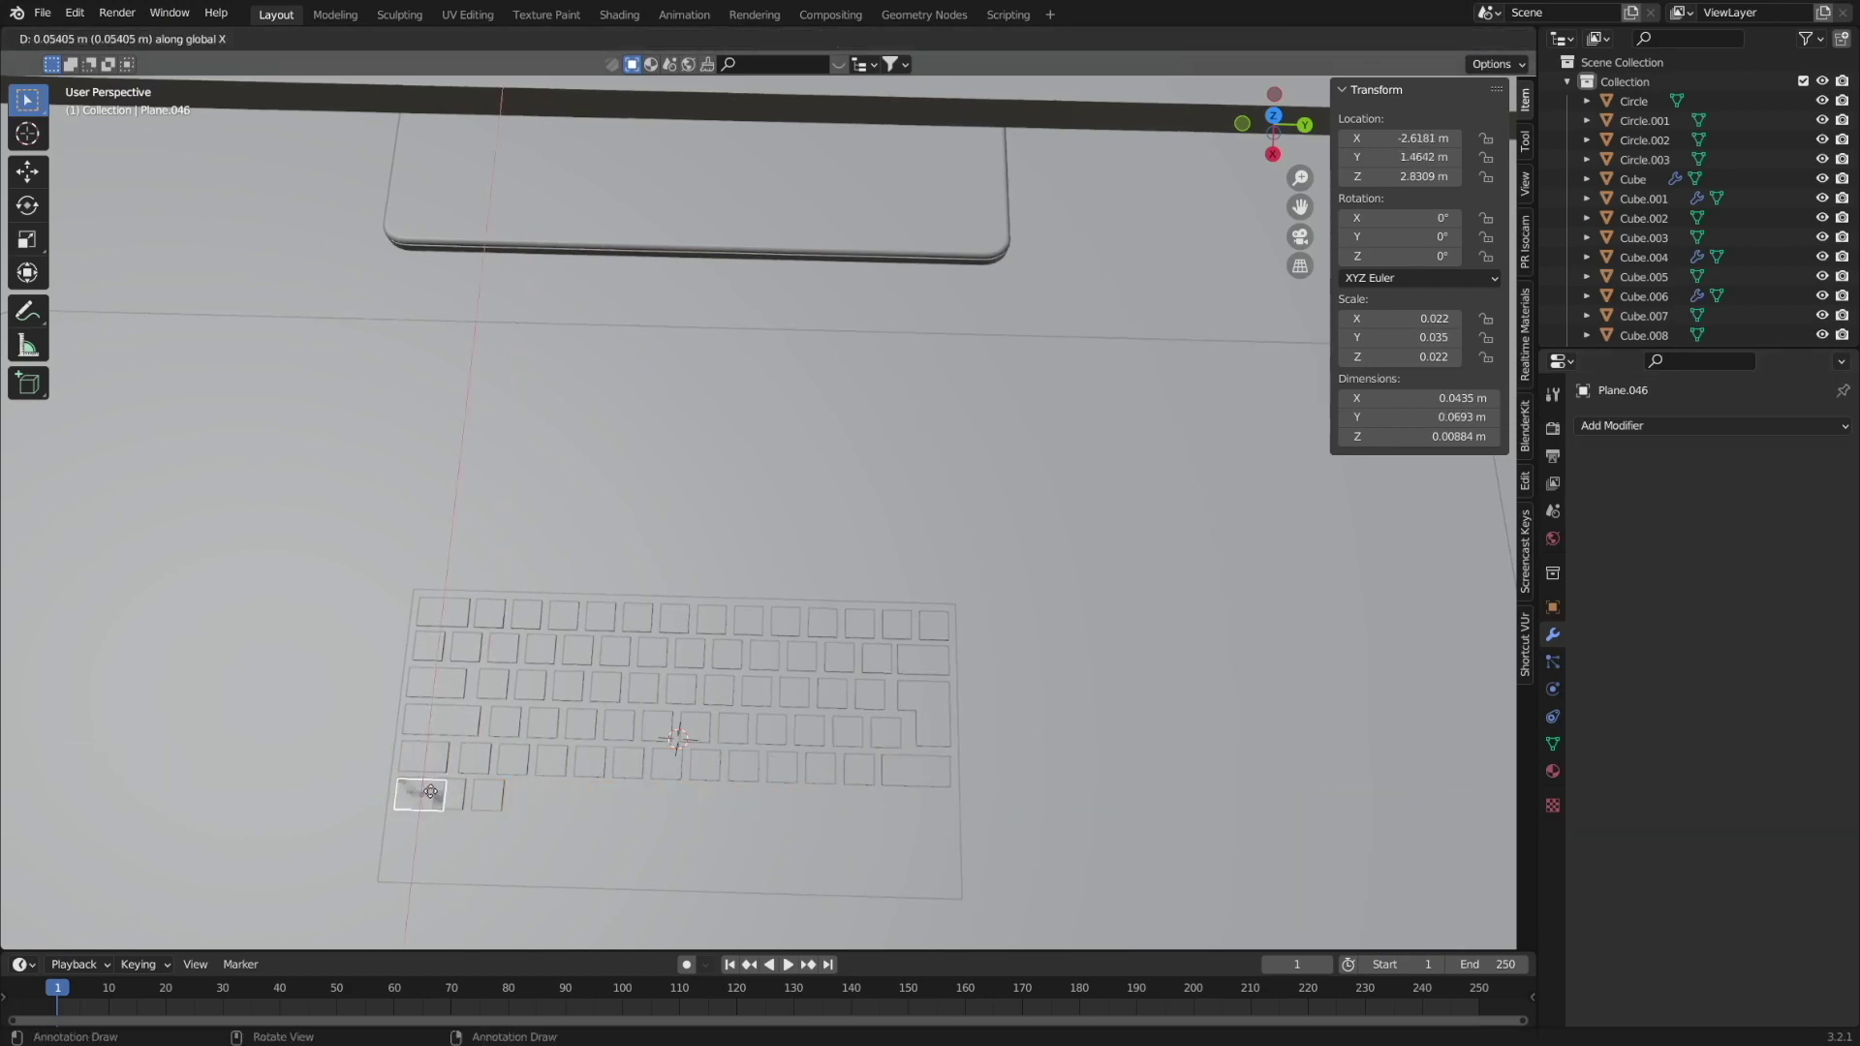
key(Escape)
click(474, 800)
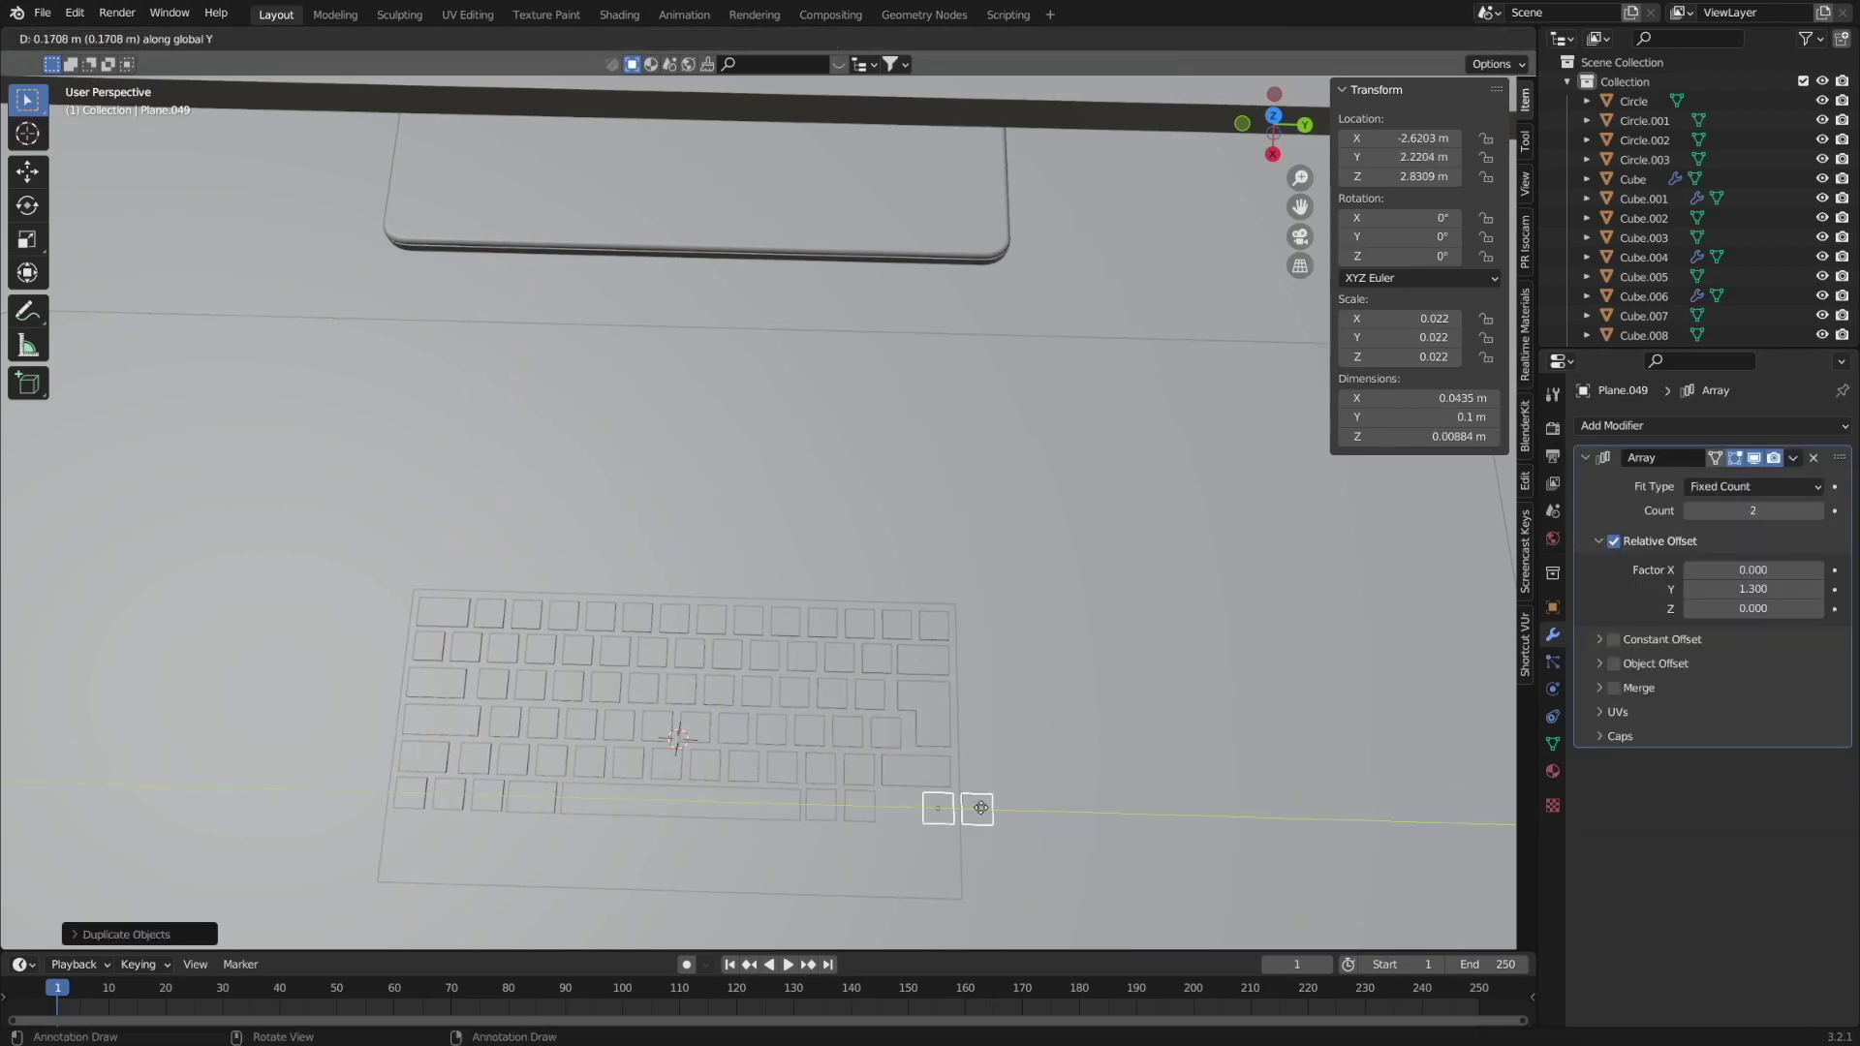
Duplicate square keys along the sixth row to fill the space after the space bar up to the keyboard's edge.
click(973, 816)
key(shift+d)
click(908, 756)
scroll(817, 562, up, 4)
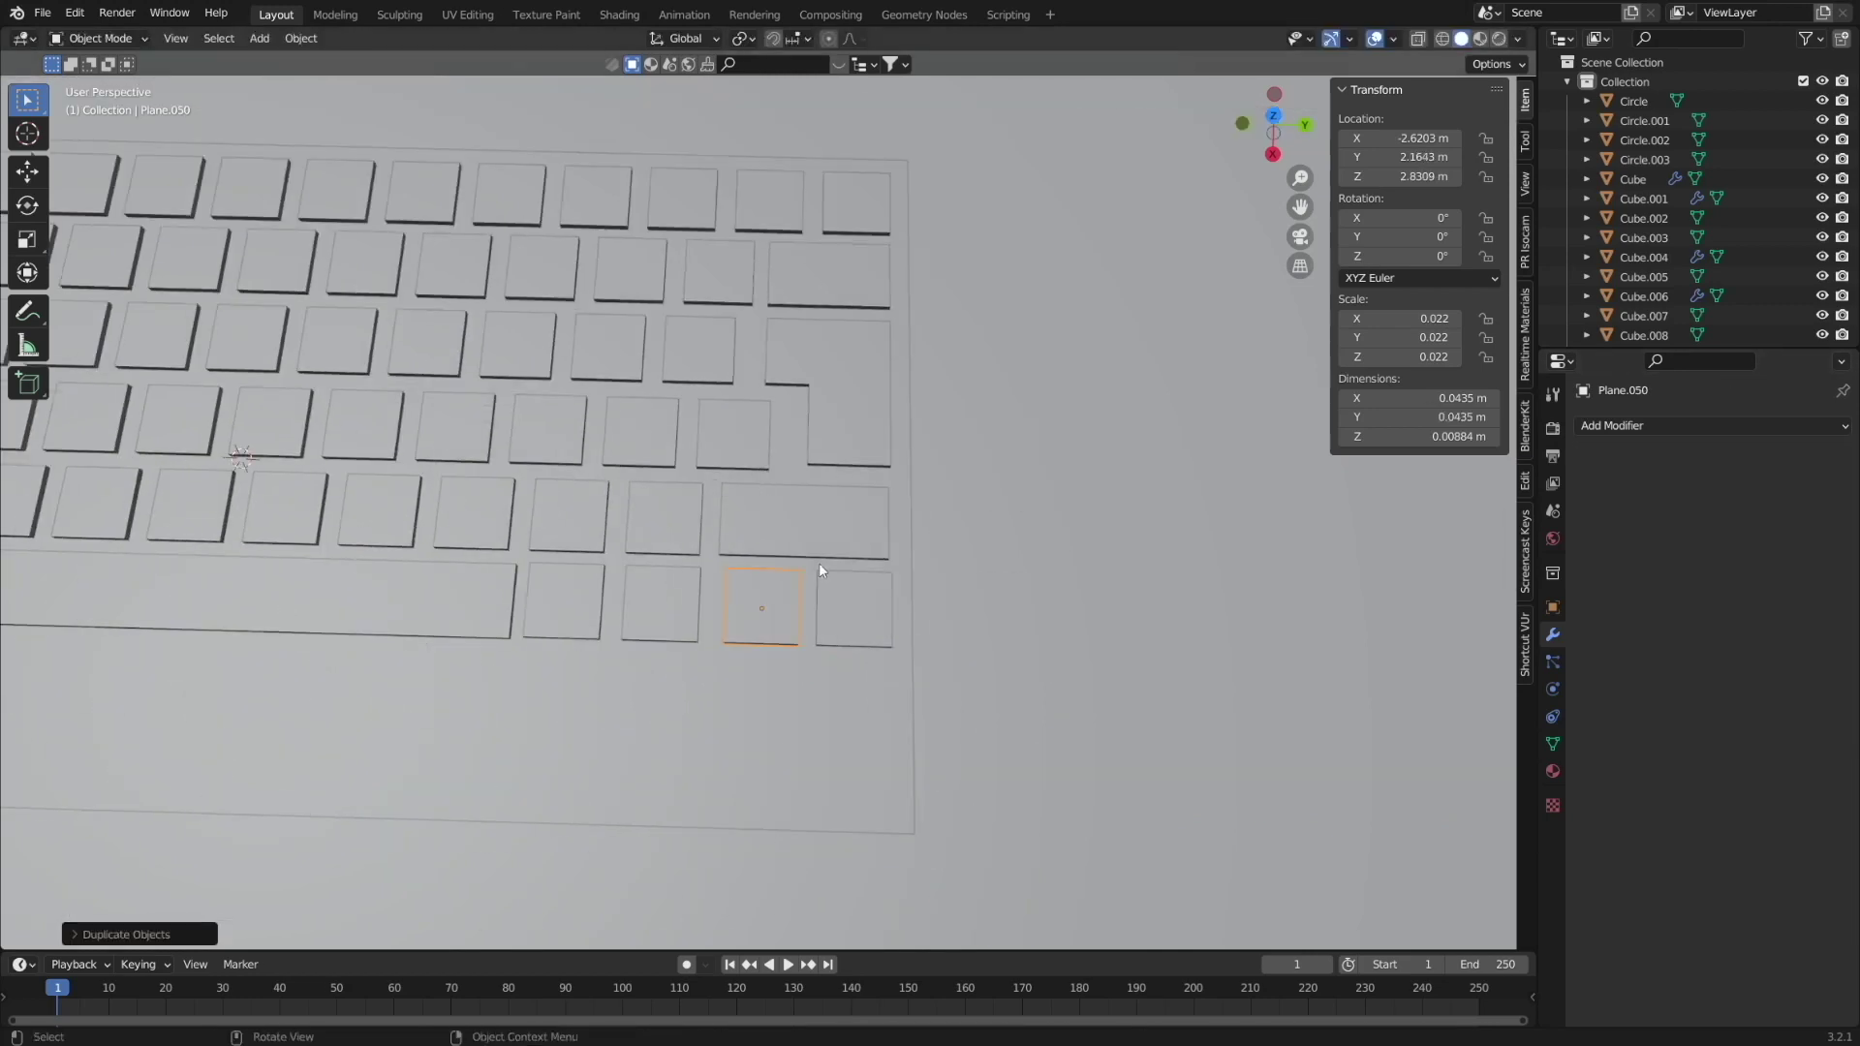
Replace the second-to-last key of the sixth row with two stacked half-height arrow keys about 0.019 m deep.
key(Tab)
key(ctrl+r)
key(Tab)
click(793, 610)
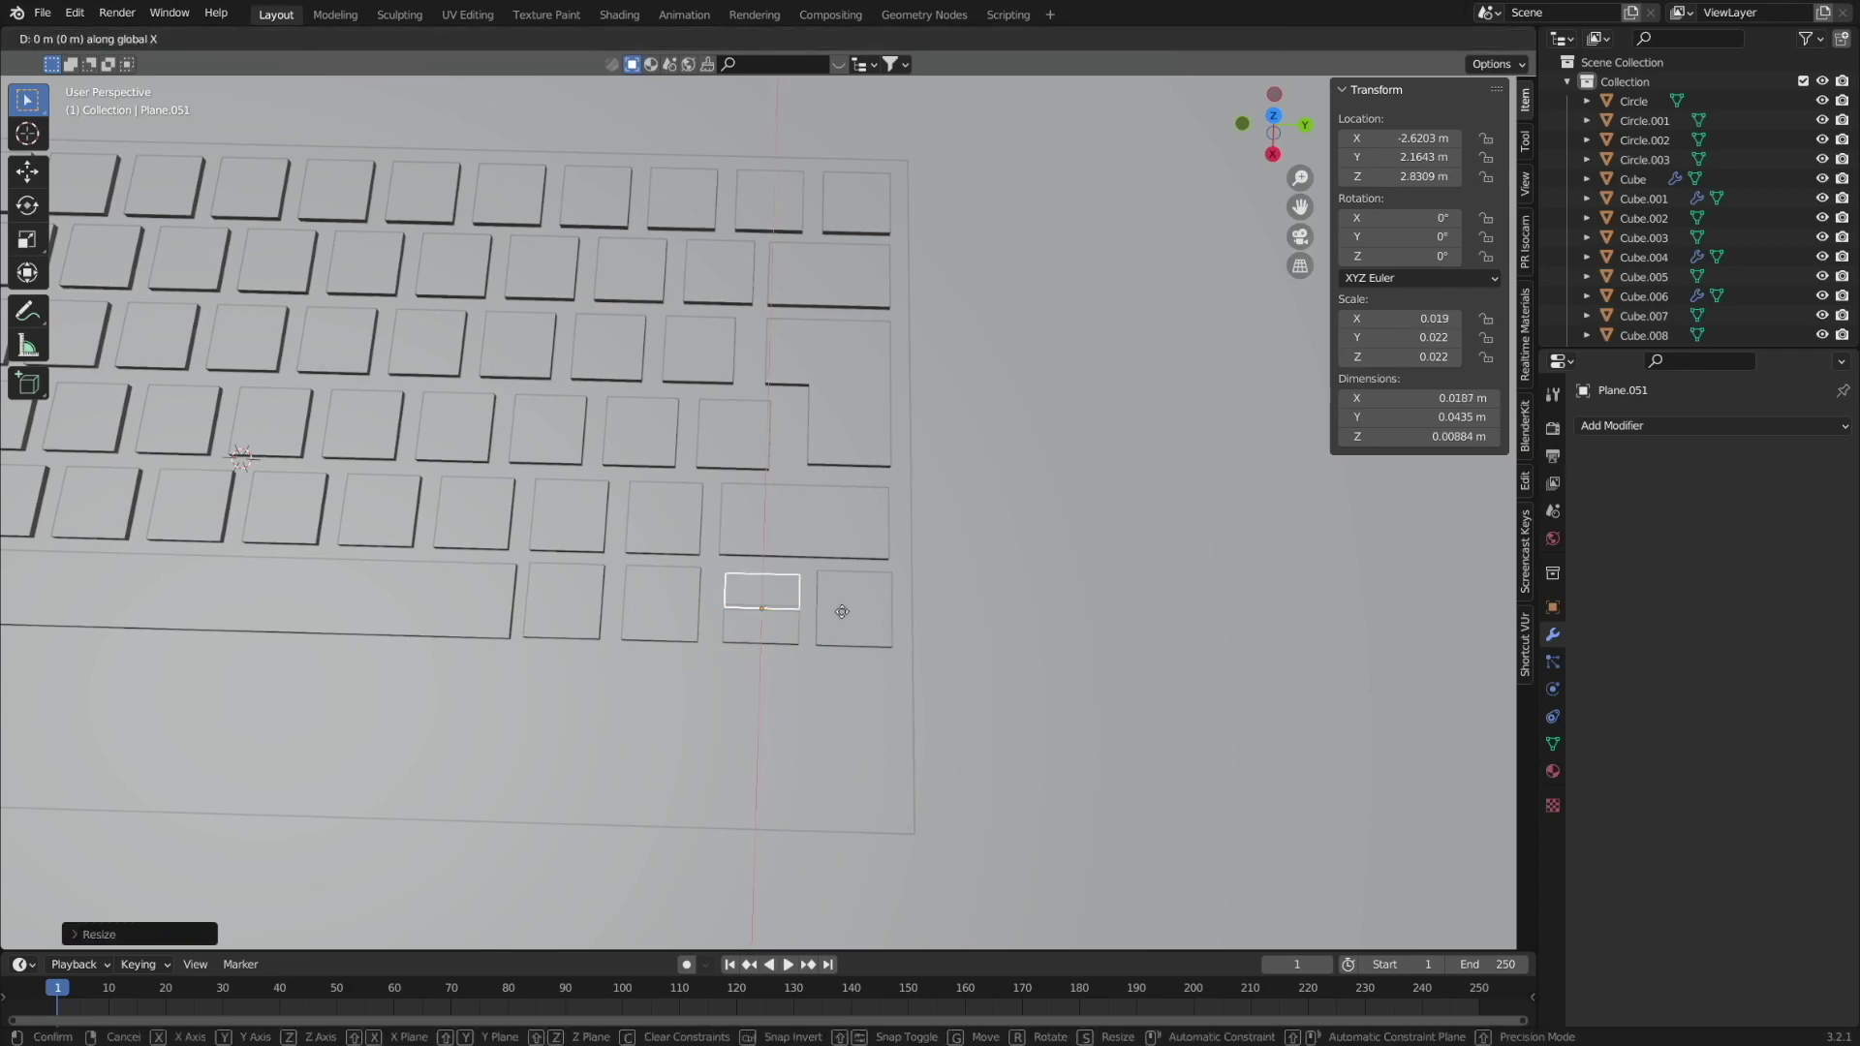
key(Escape)
Scale the keyboard base along X to about 0.3 m so it fits around the key rows.
scroll(771, 635, down, 6)
scroll(775, 707, up, 2)
click(775, 707)
key(s)
key(x)
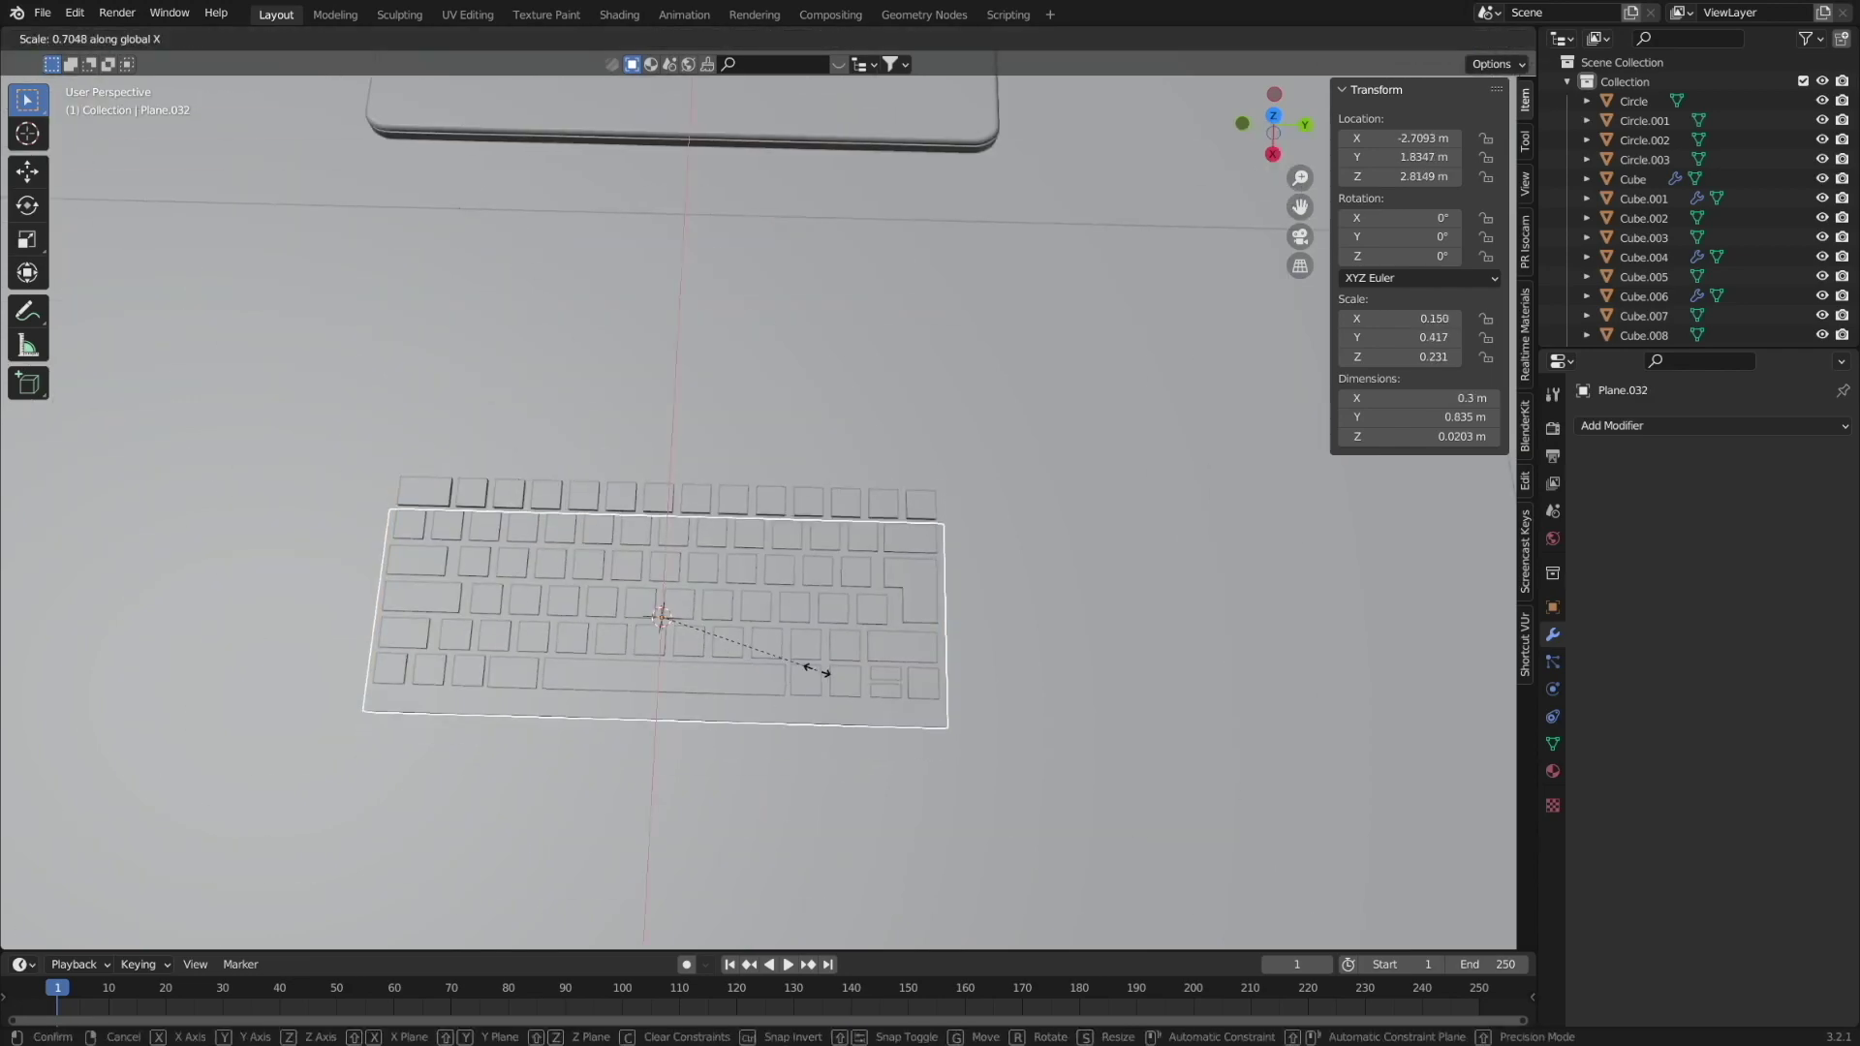
click(818, 670)
scroll(537, 619, down, 5)
scroll(550, 763, up, 5)
Select all the keyboard's keys from above and duplicate them over to the laptop.
key(KP_7)
scroll(618, 730, up, 2)
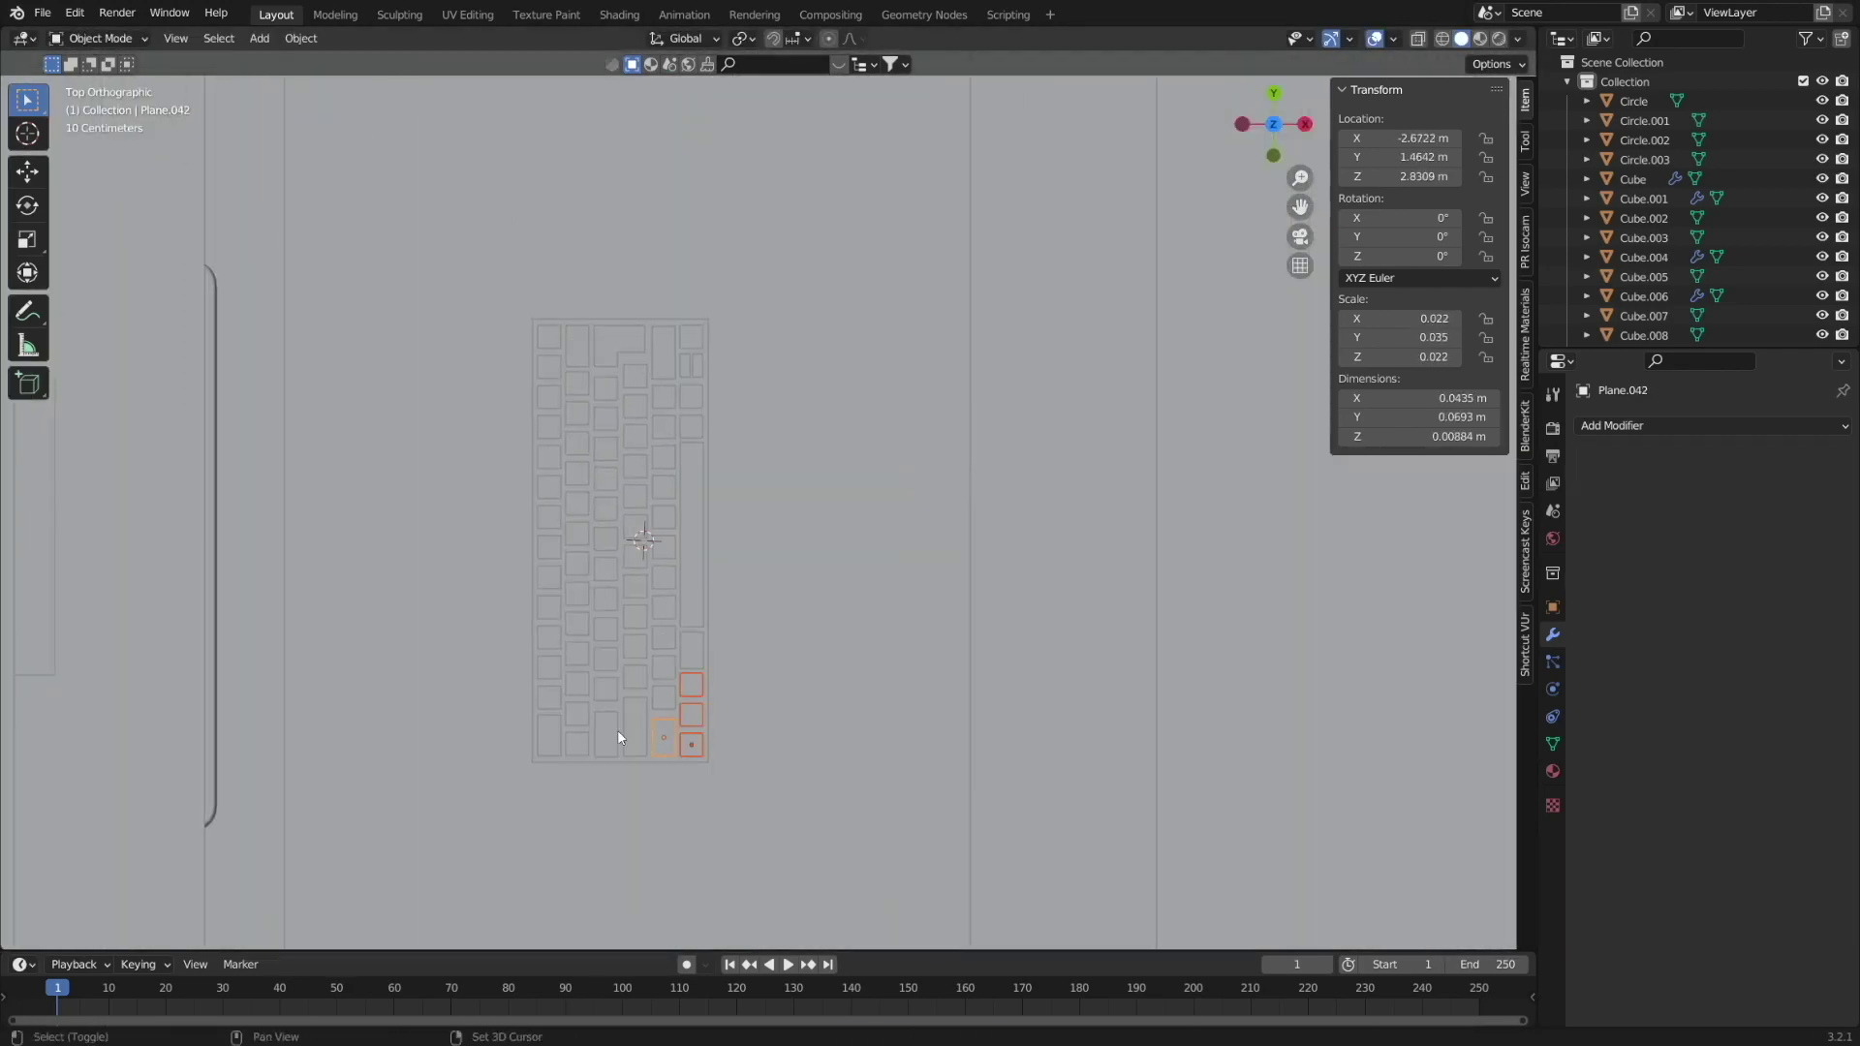
drag(618, 736, 636, 375)
scroll(771, 693, down, 3)
scroll(771, 693, down, 3)
shift+middle_drag(771, 693, 804, 644)
click(762, 227)
Move the duplicated keys along Z and X onto the laptop's base plate.
key(KP_1)
scroll(388, 485, up, 5)
key(g)
key(z)
click(673, 552)
key(g)
key(x)
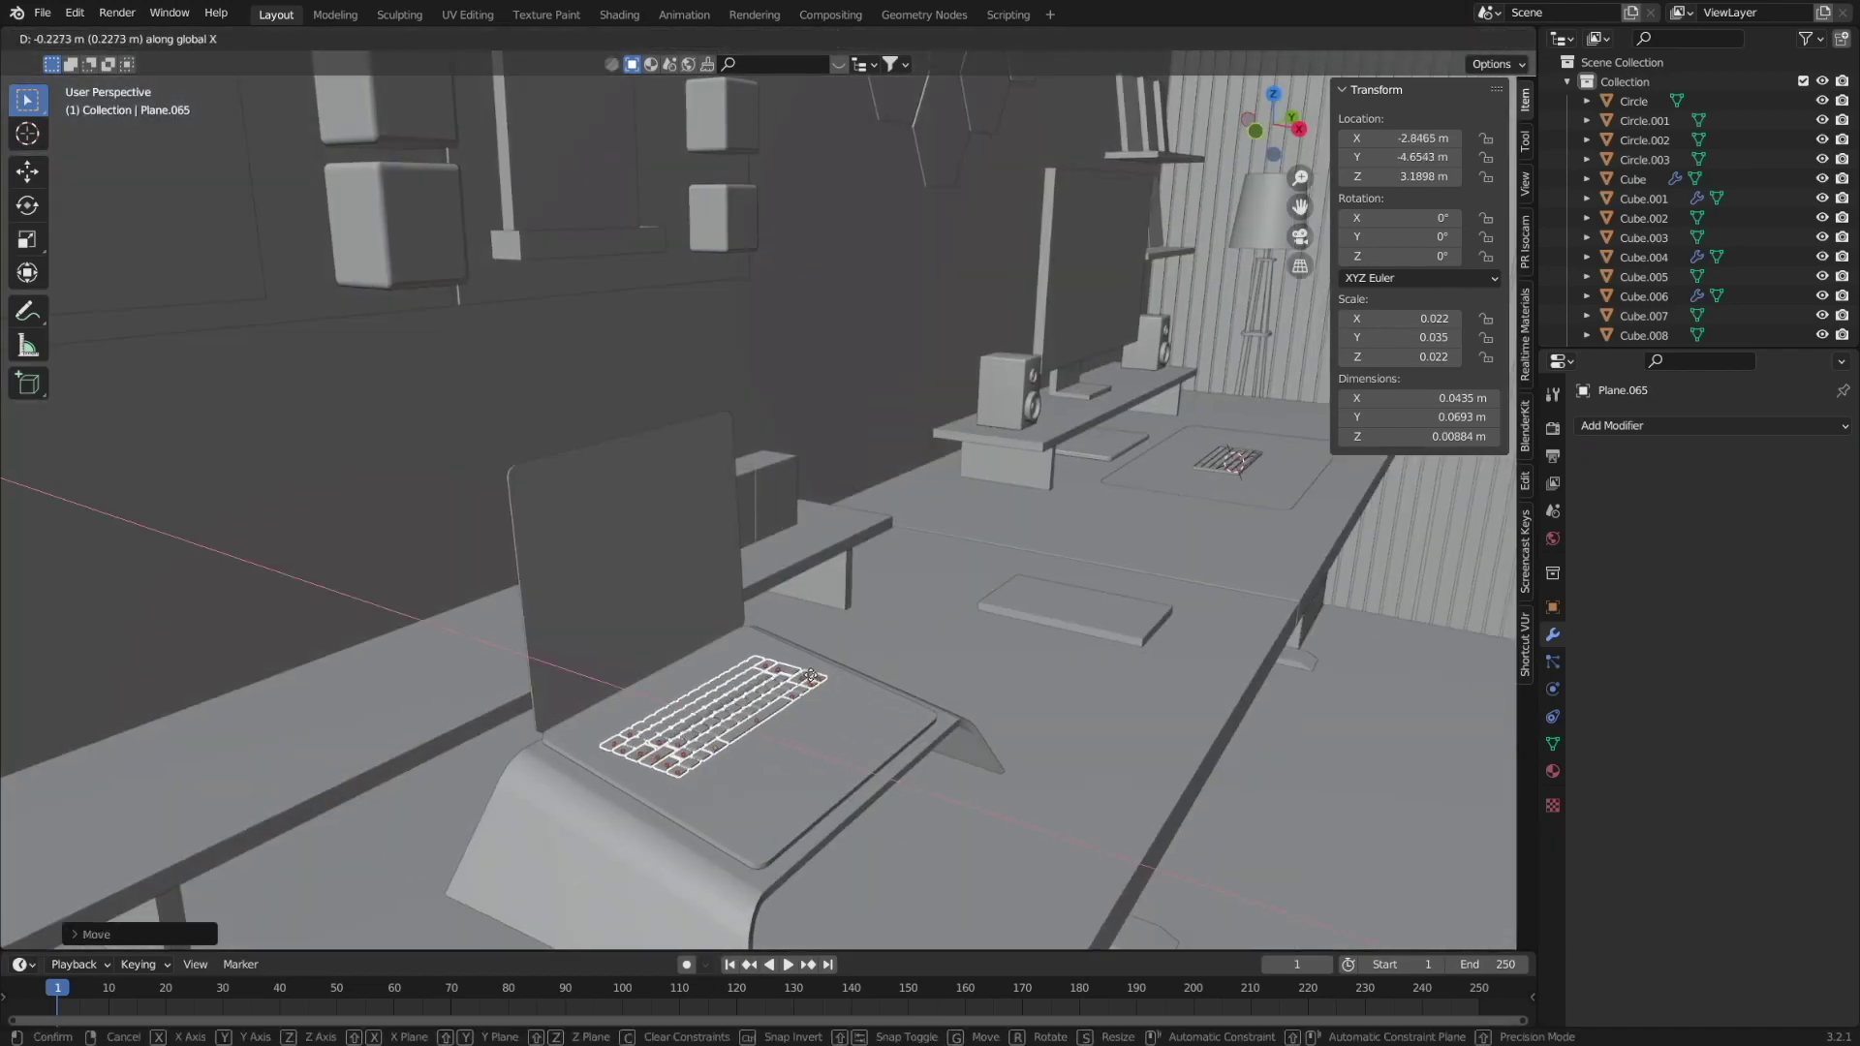
click(811, 676)
Scale the laptop keys to fit the base plate and rotate them about Y to match its tilt.
key(s)
click(841, 683)
key(r)
key(y)
key(KP_1)
key(KP_Decimal)
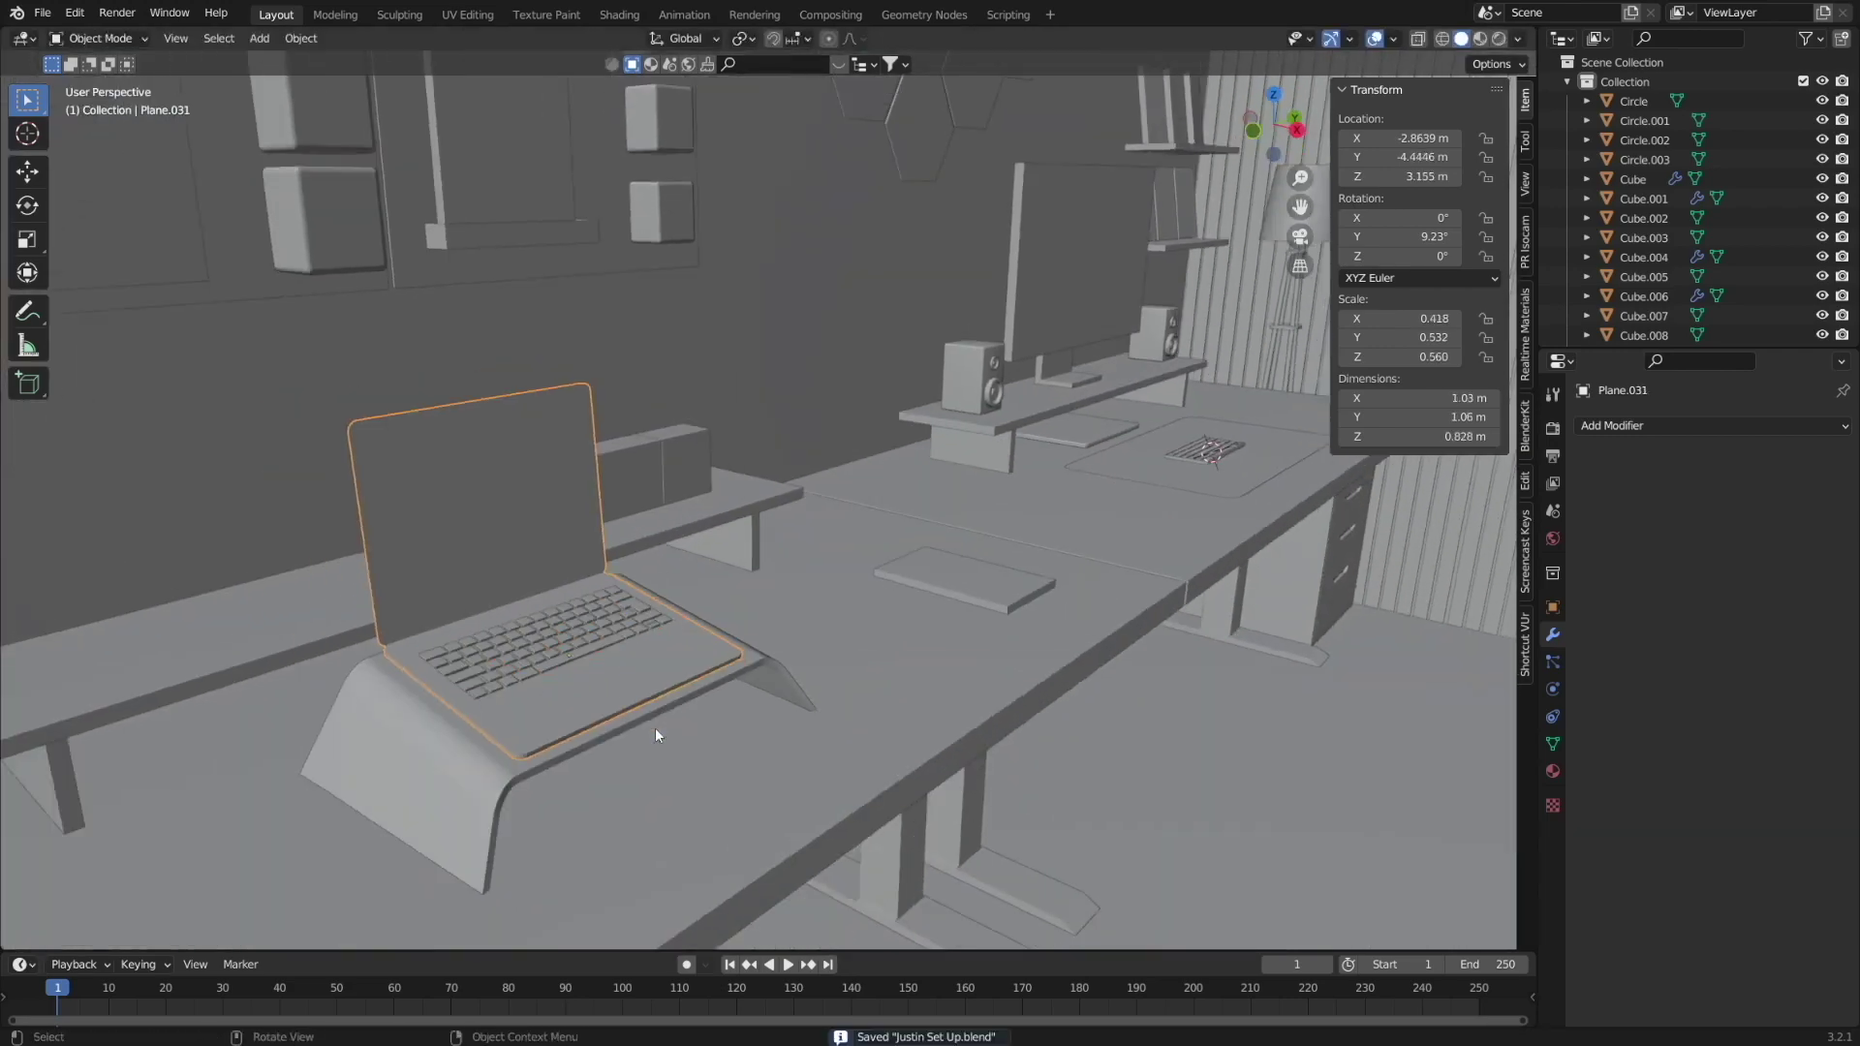
scroll(655, 728, down, 8)
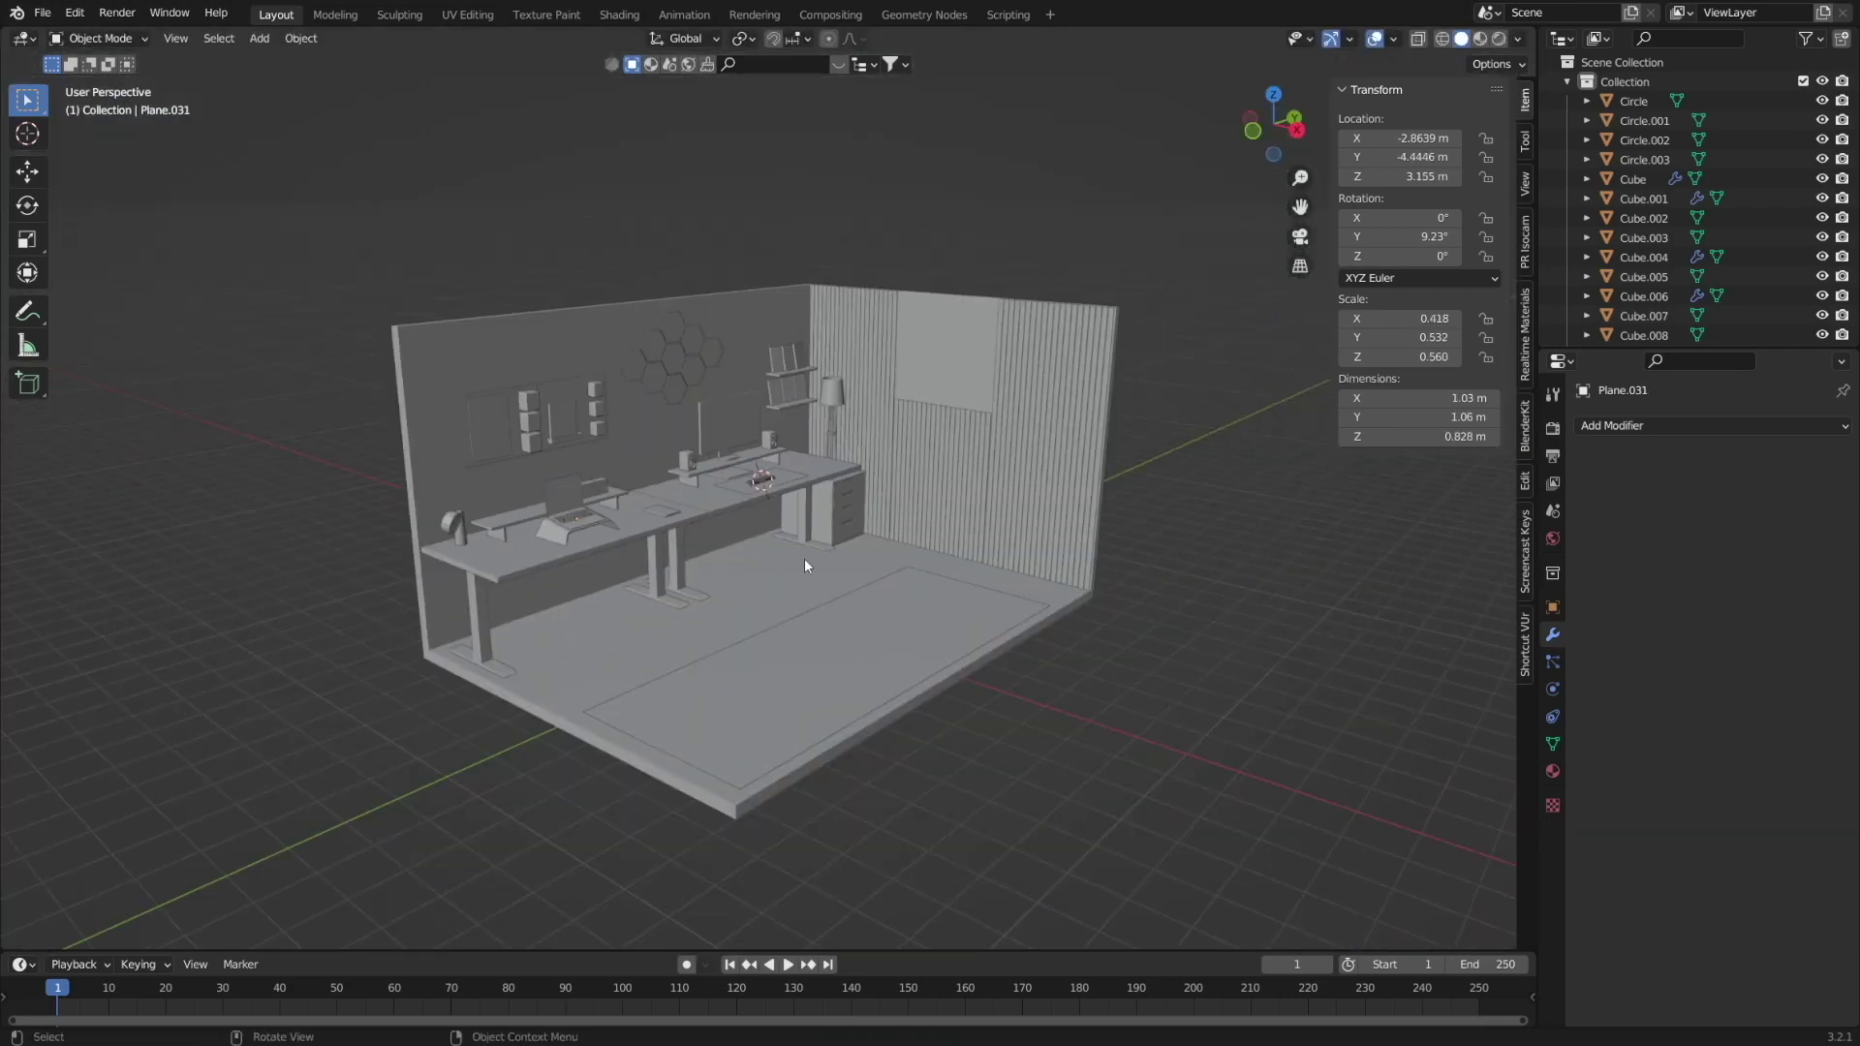
middle_drag(804, 566, 1042, 717)
scroll(1043, 717, up, 2)
middle_drag(852, 619, 722, 560)
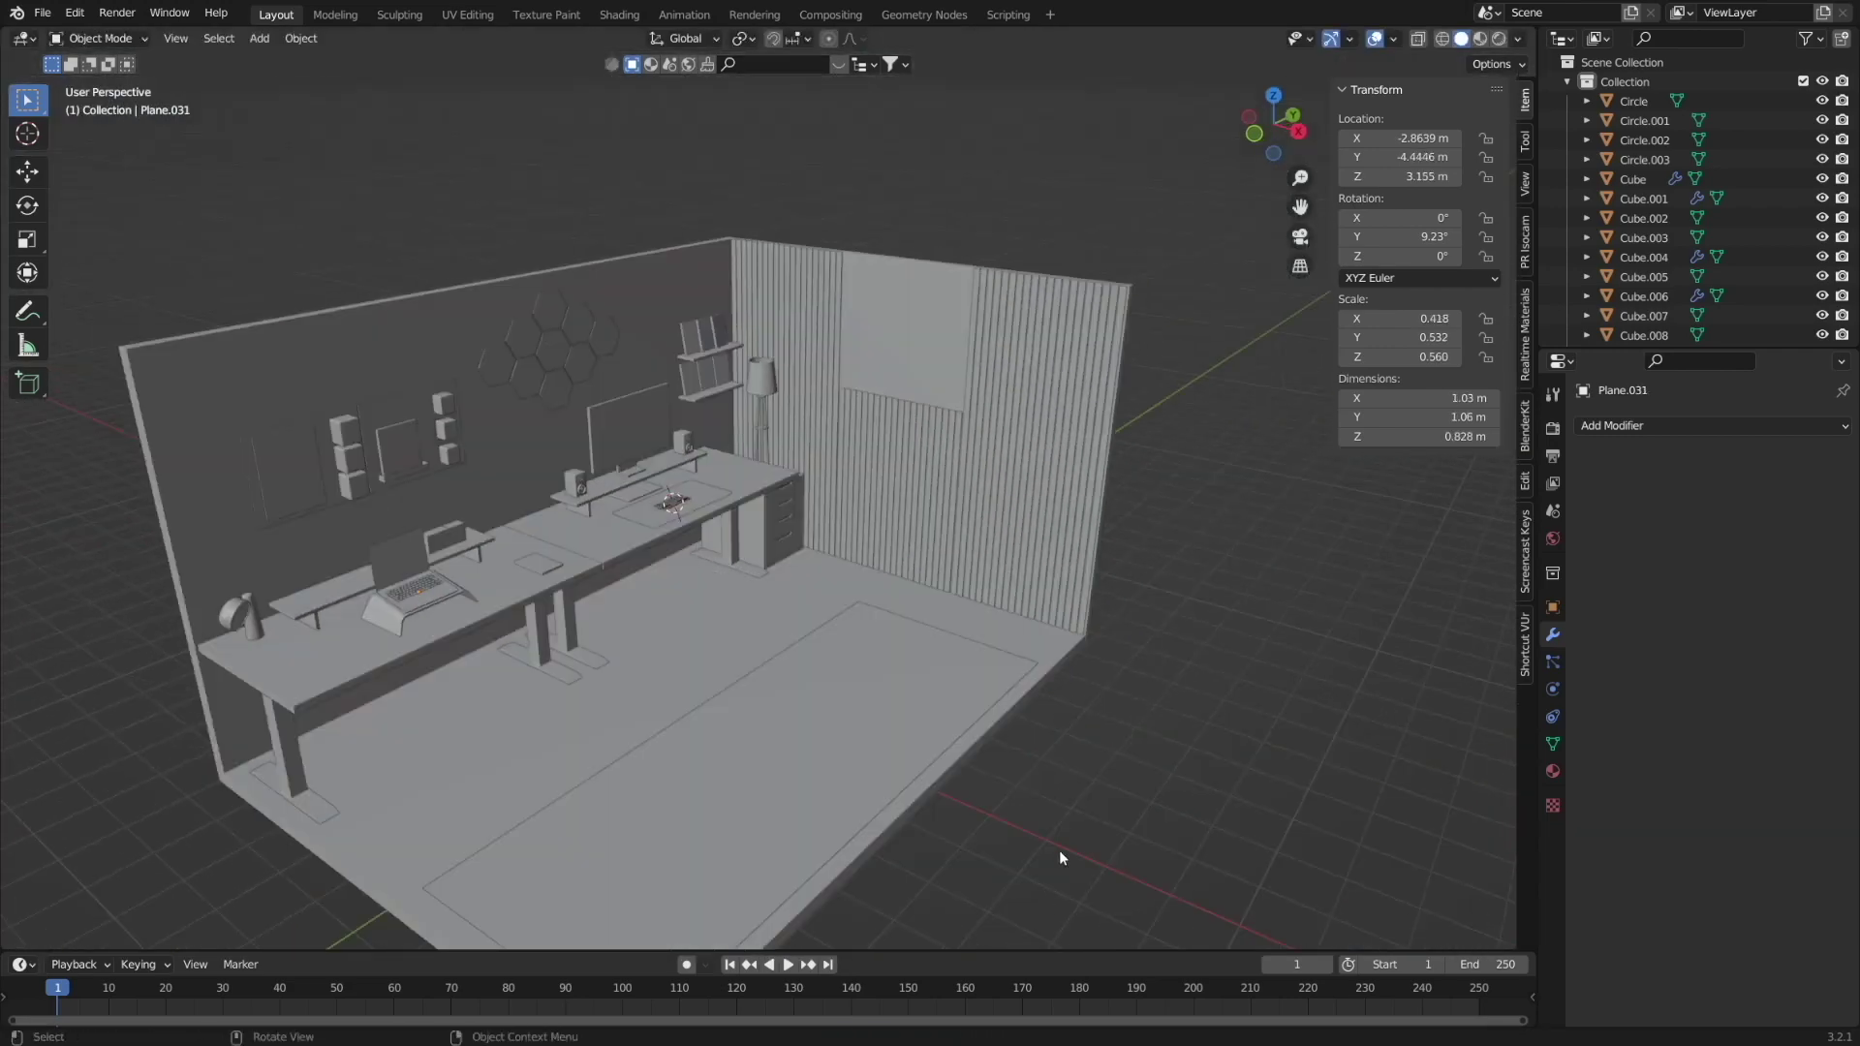
middle_drag(1060, 851, 654, 583)
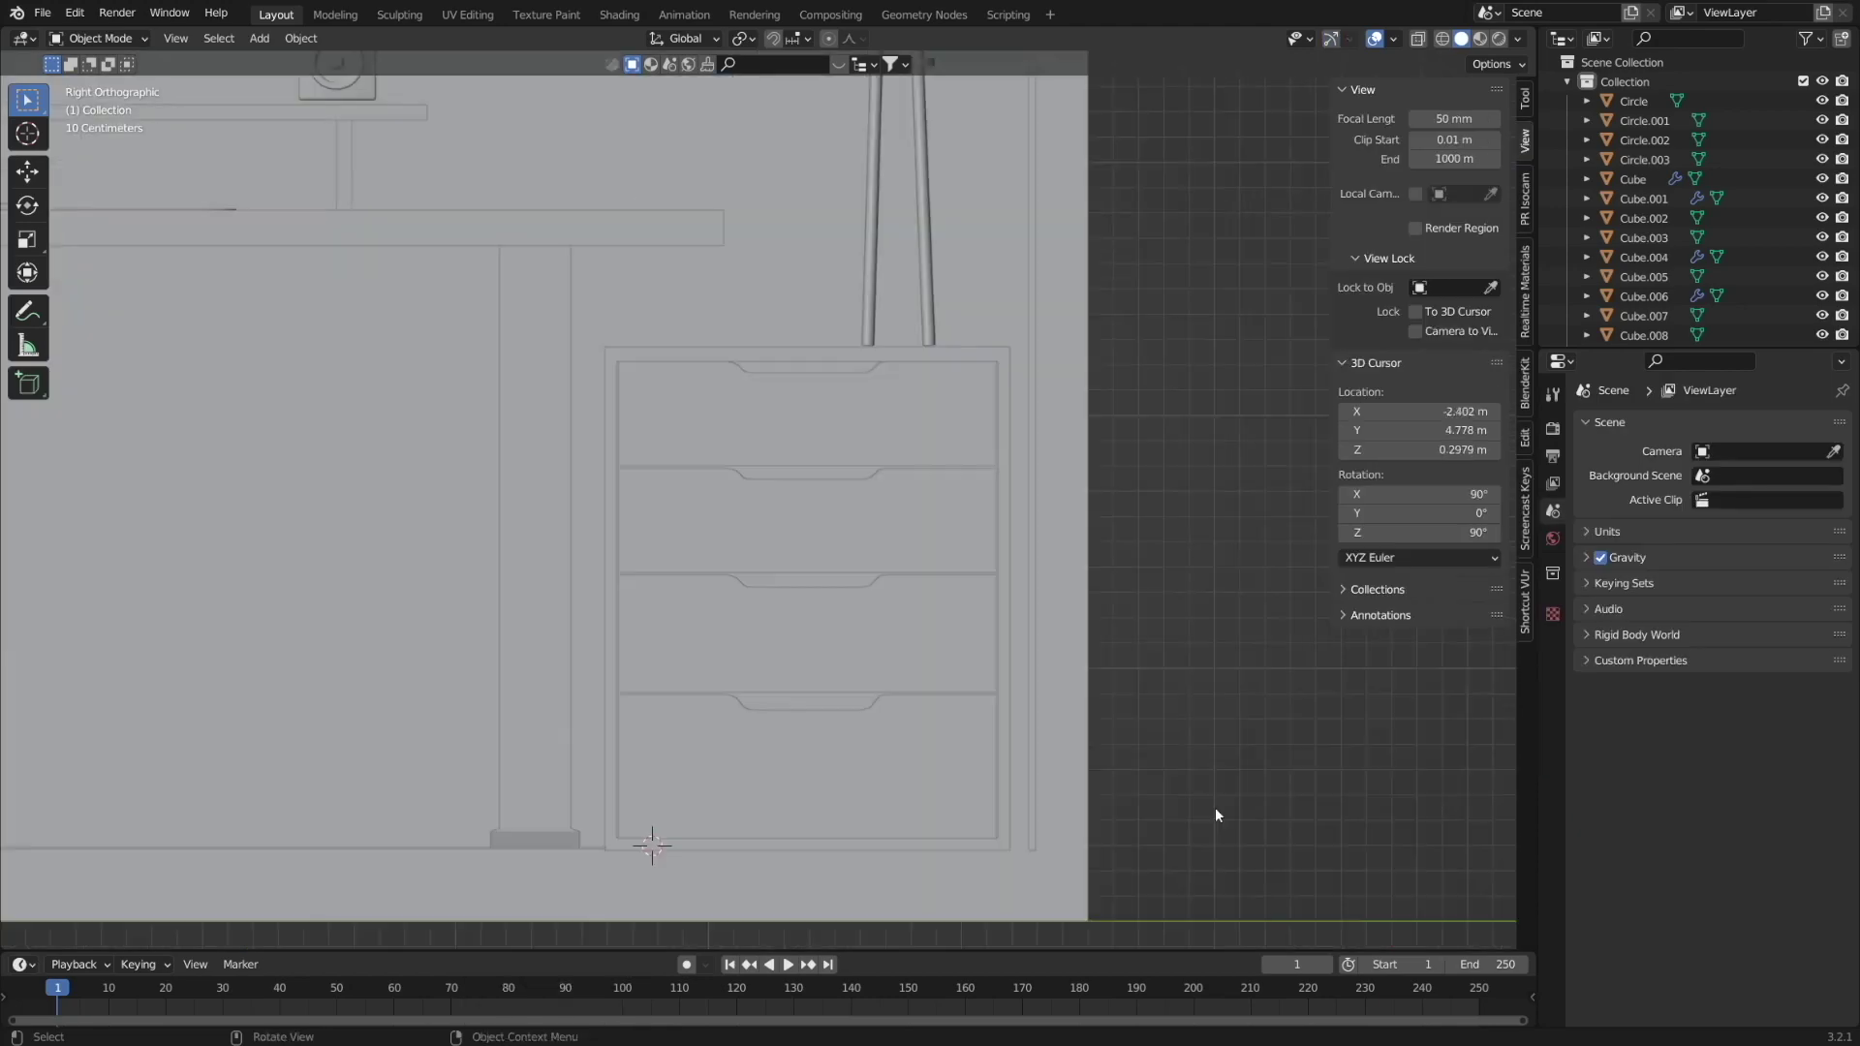
Add a single vertex at the 3D cursor near the drawer unit's foot to start the plant pot profile.
key(shift+a)
mouse_move(1112, 631)
mouse_move(1295, 443)
click(1491, 446)
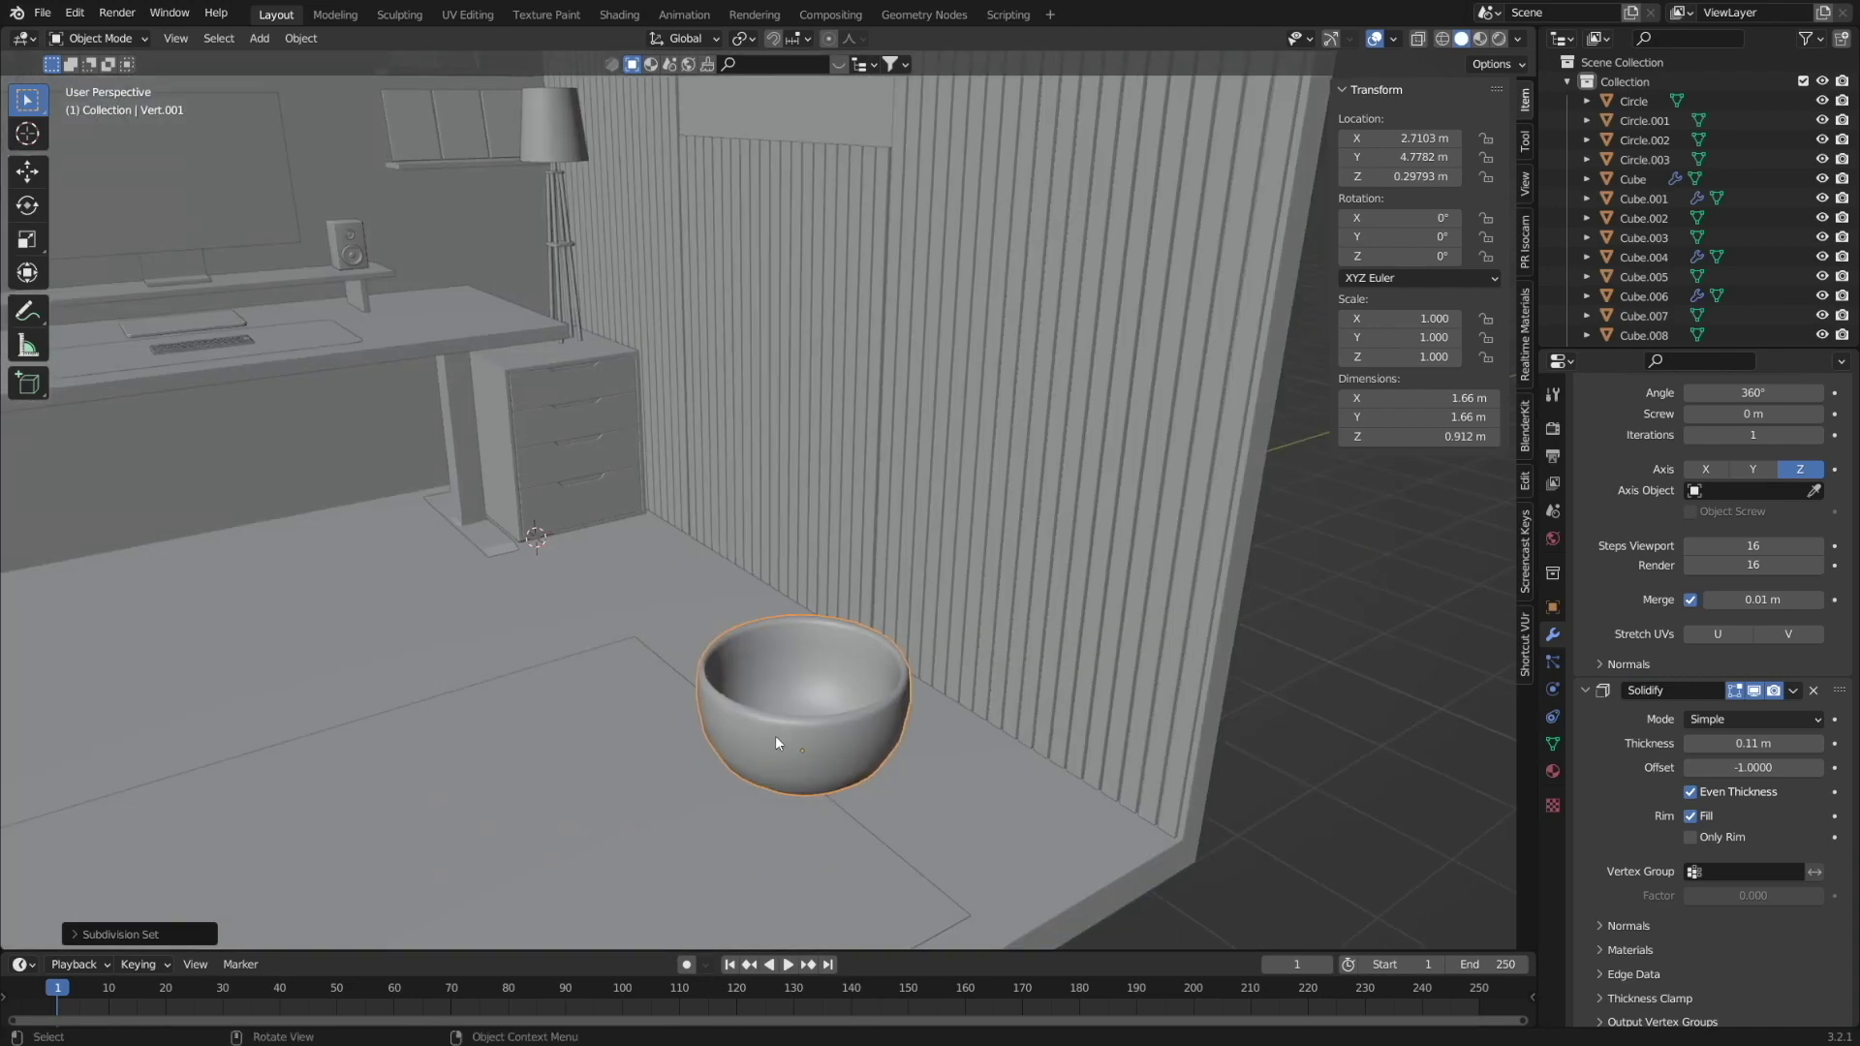
Scale the plant pot to about 1.26 m across and slide its profile vertices to reshape the lower side.
key(s)
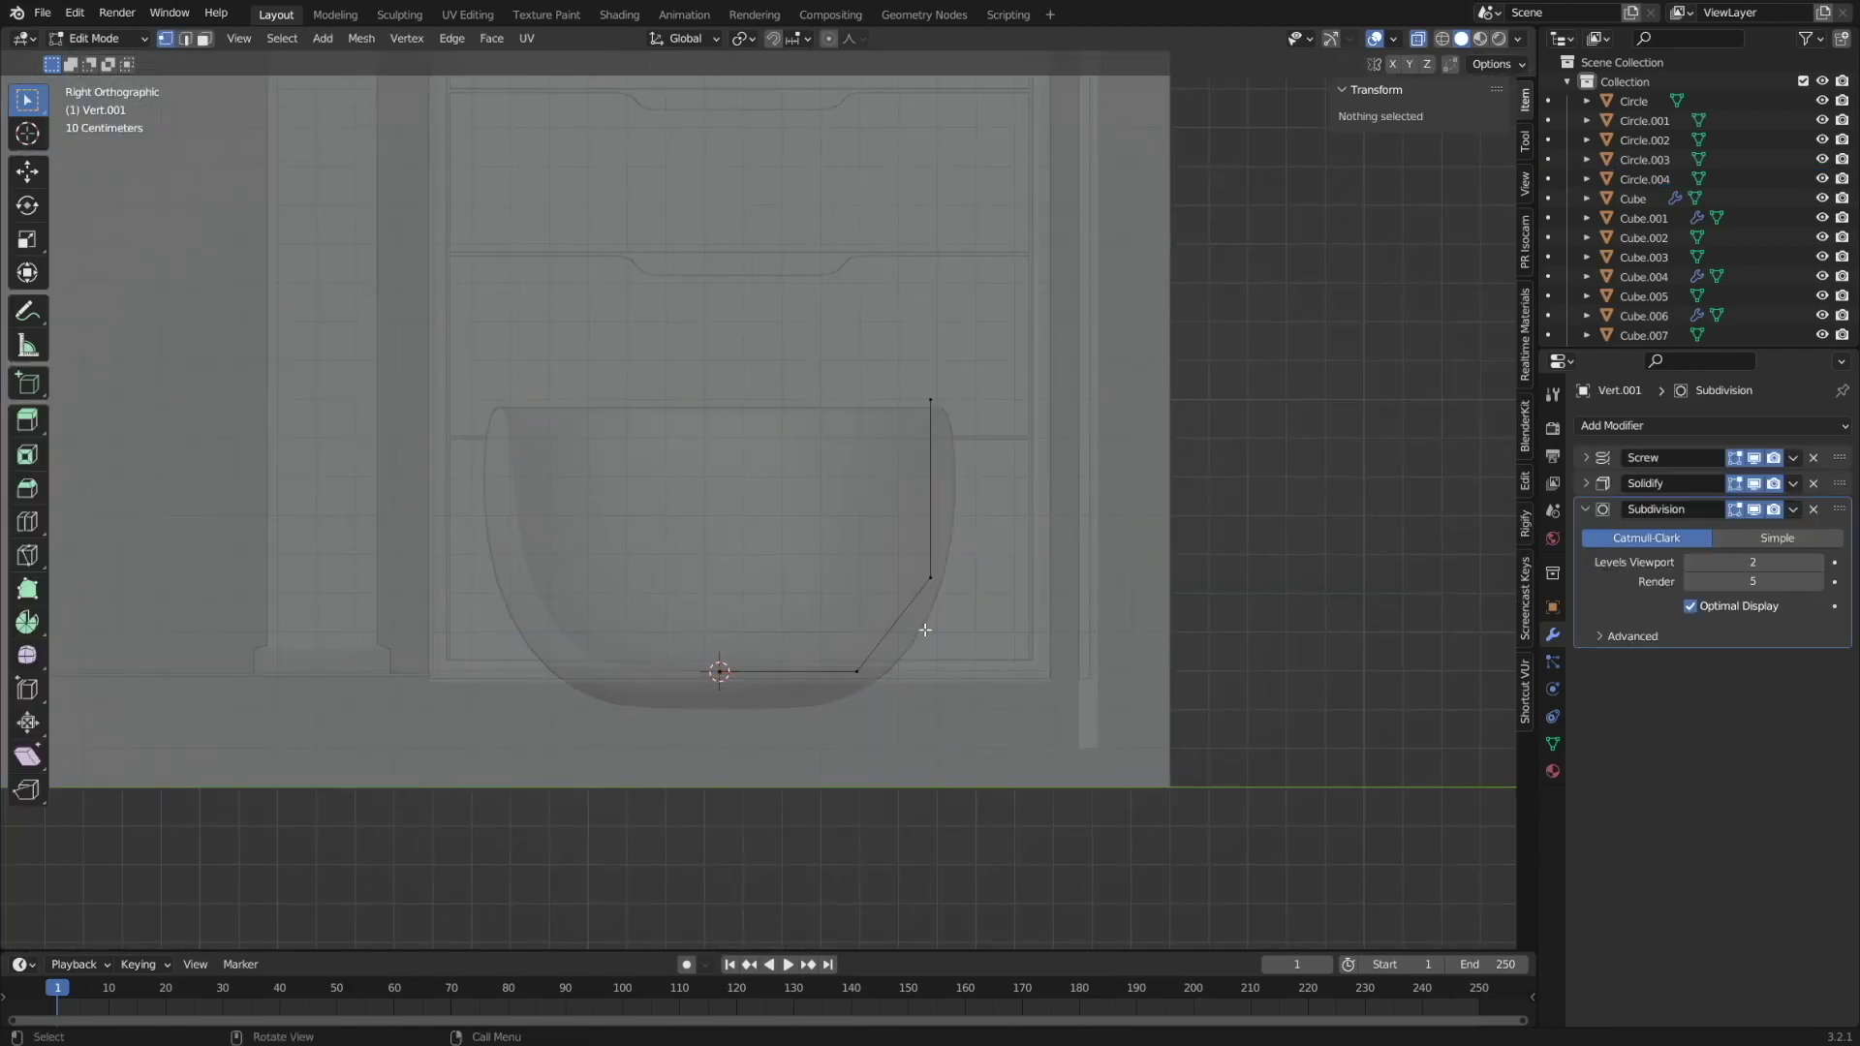
key(shift+v)
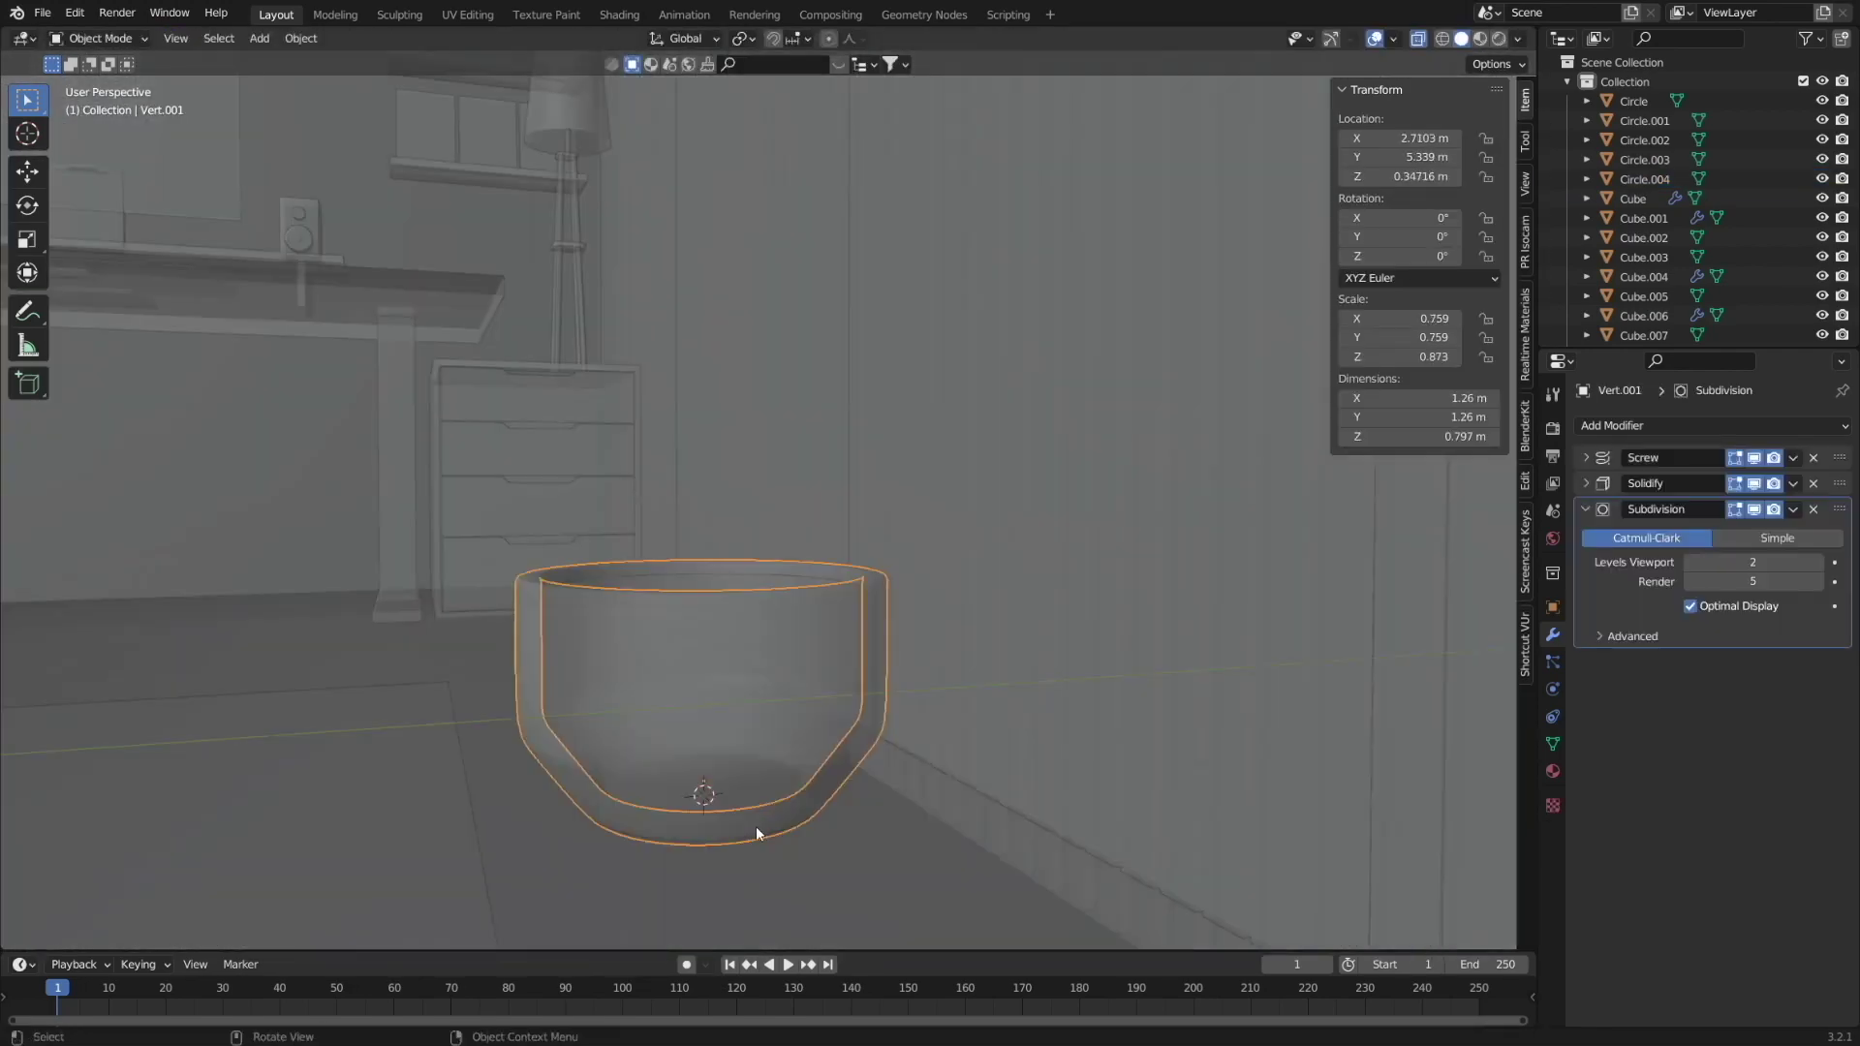
key(Tab)
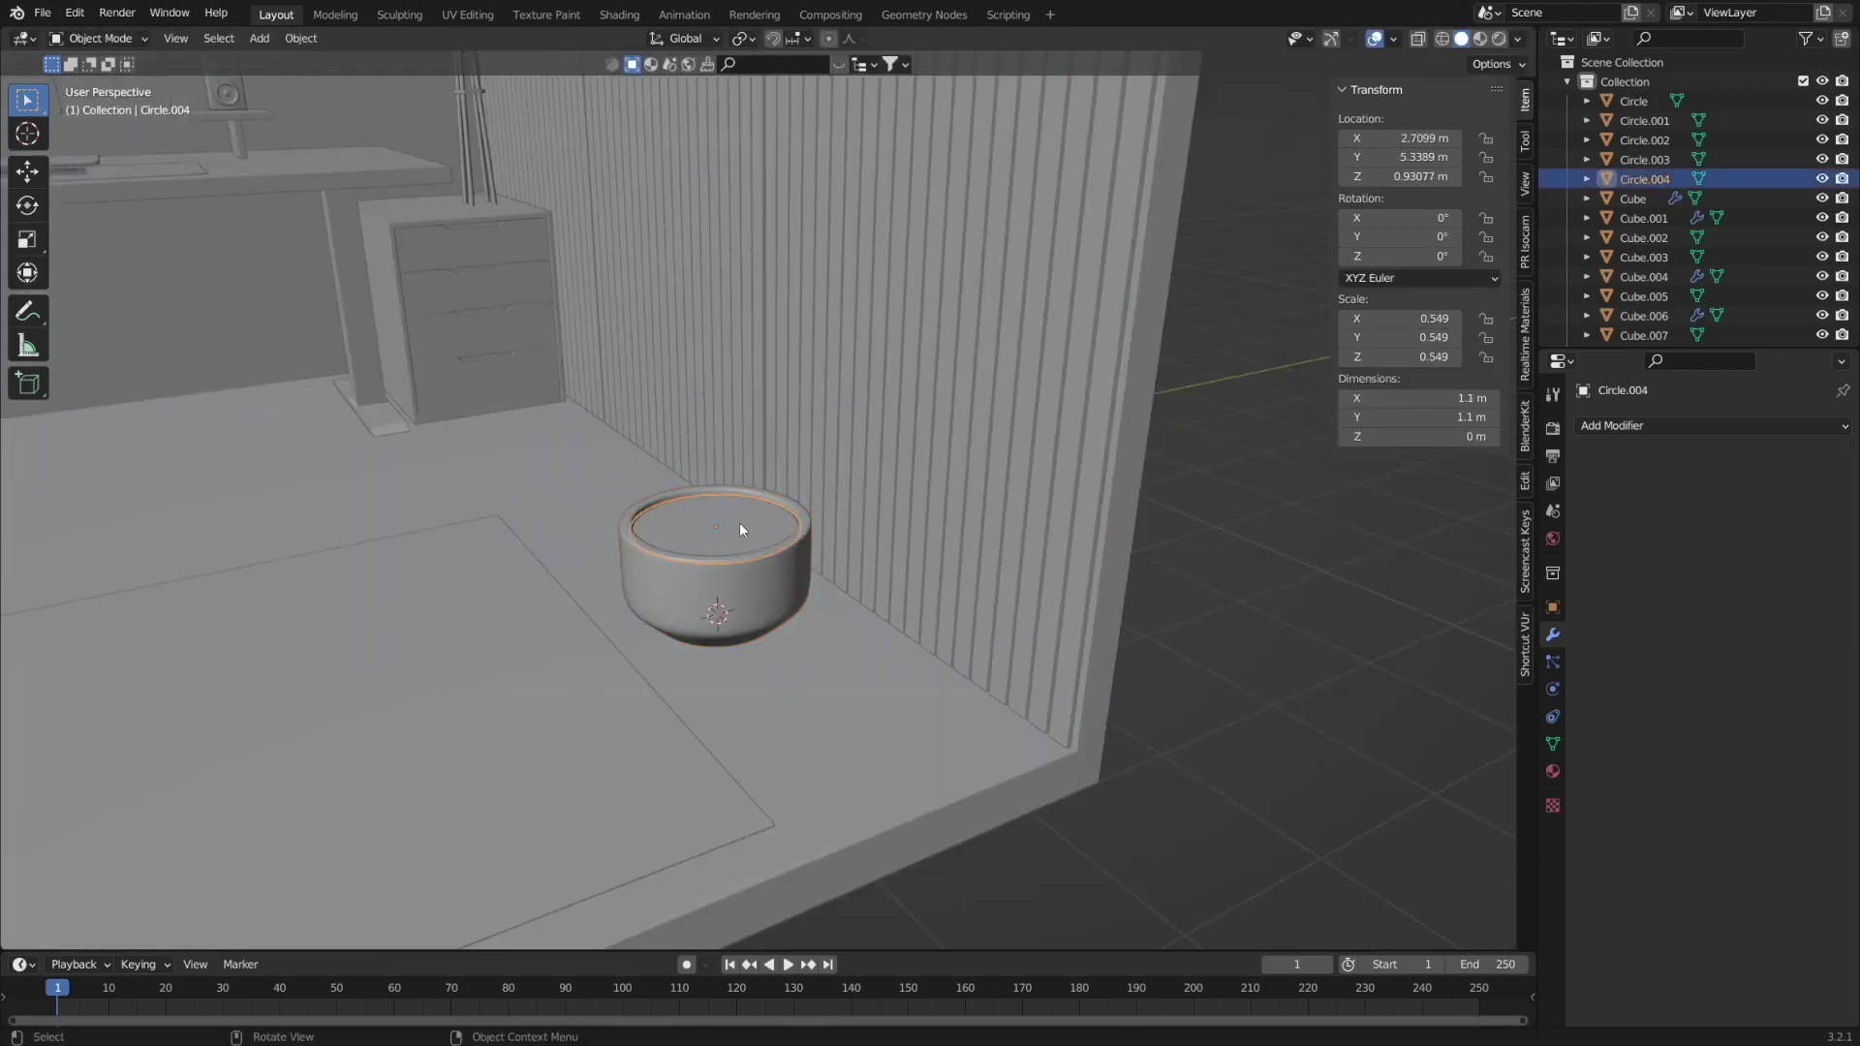
Add a curve beside the plant pot for modelling a leaf and scale it down.
key(shift+a)
click(1070, 249)
key(s)
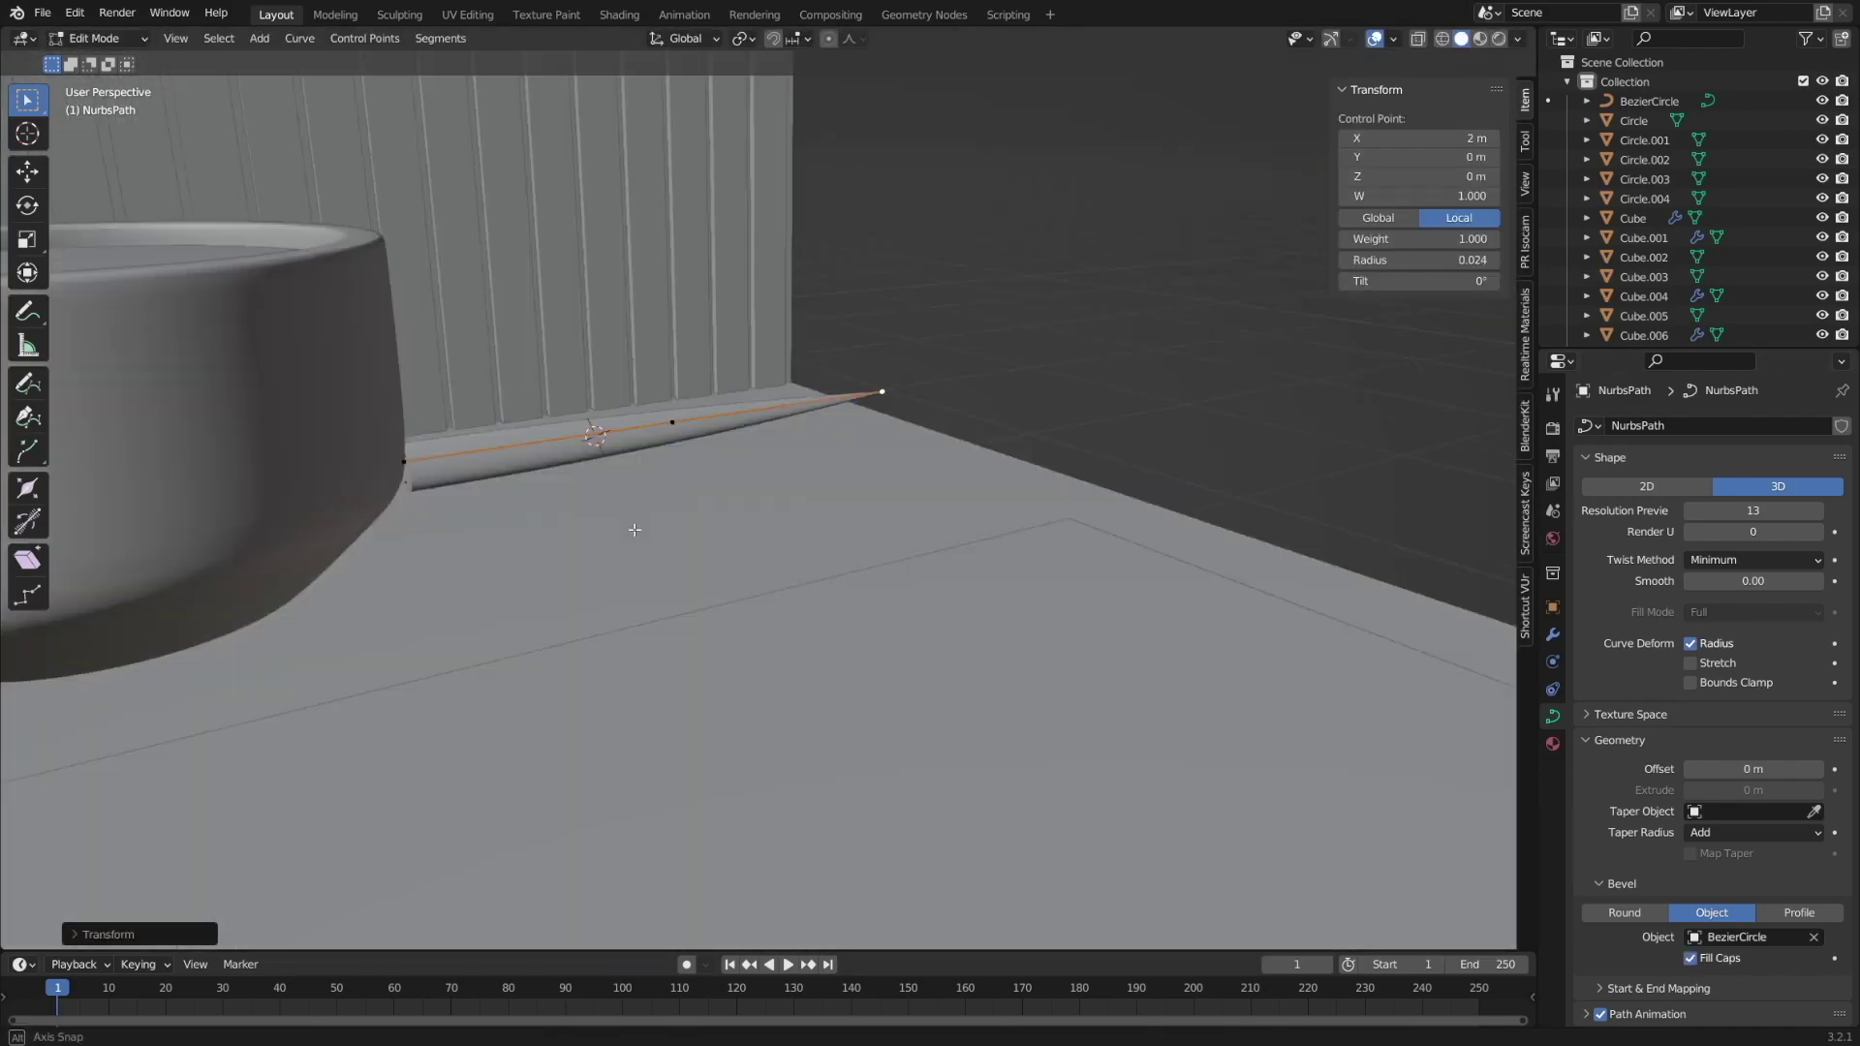
Enlarge the leaf path's middle control point to a radius of about 1.7 and move it to bend the leaf downwards.
key(ctrl+Tab)
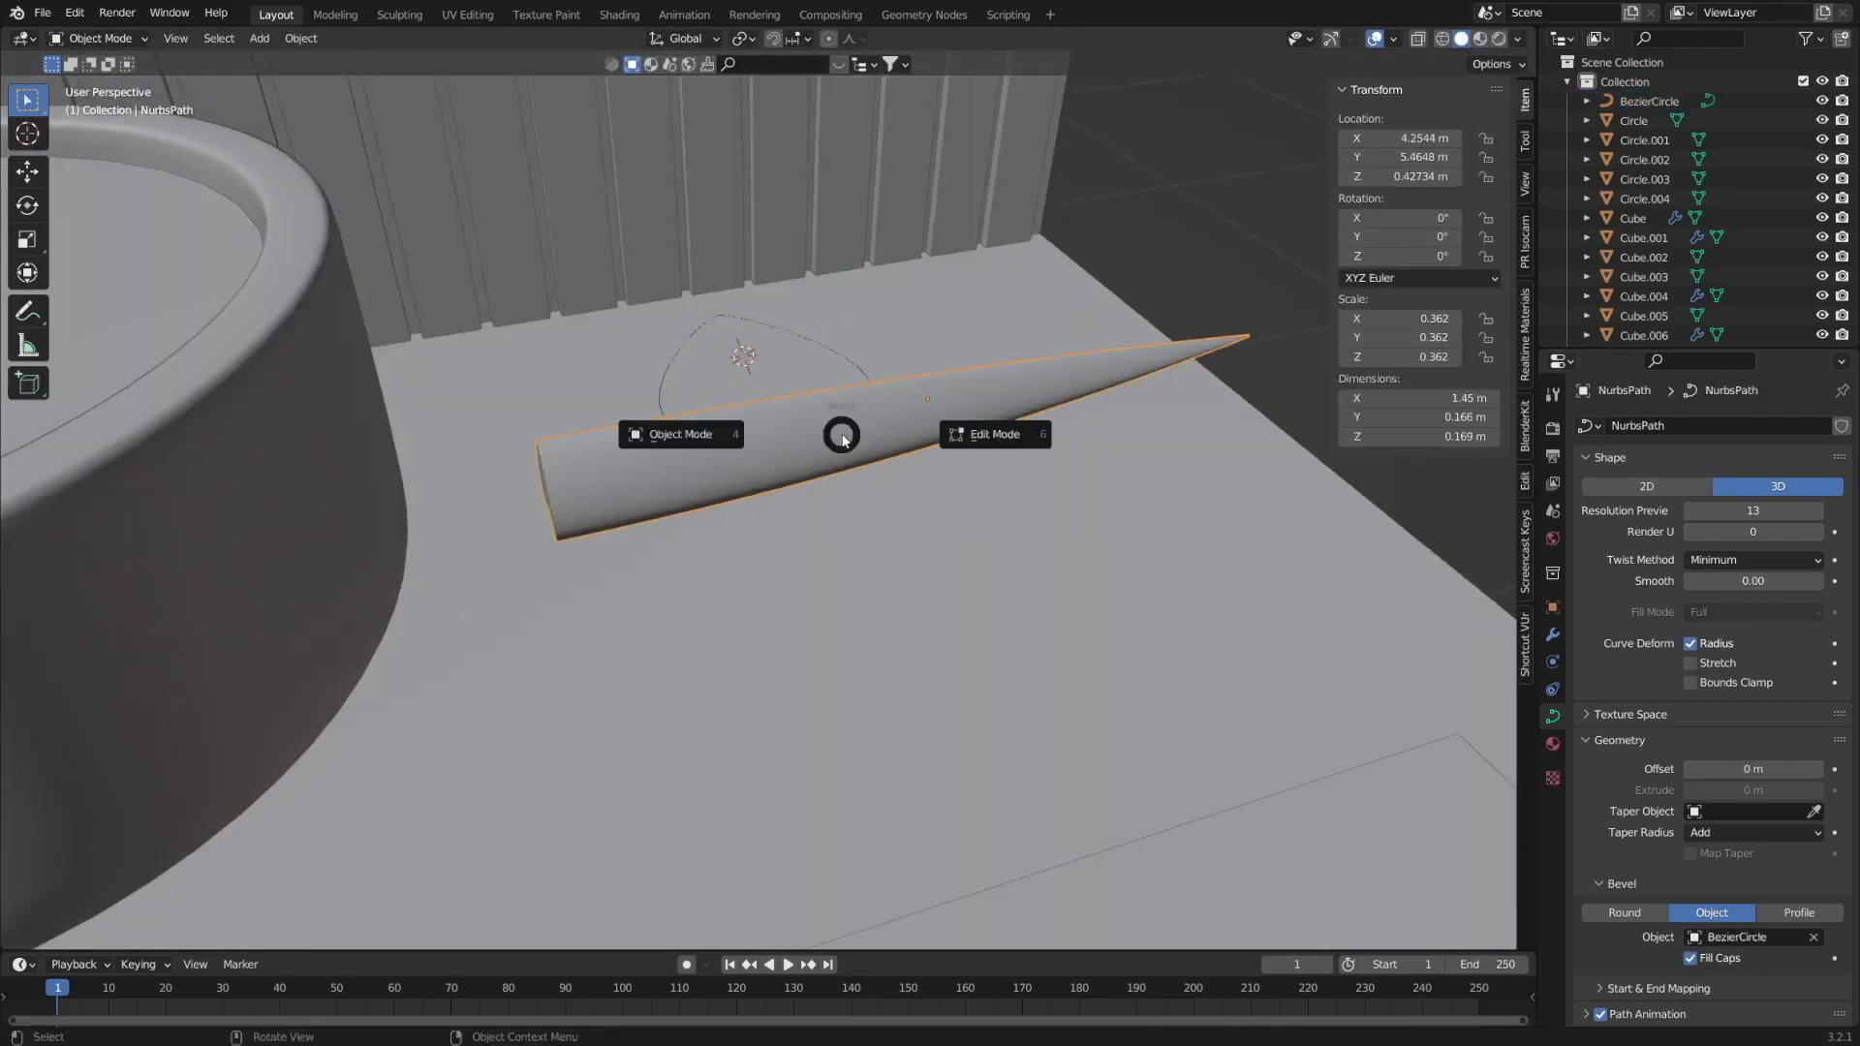
click(995, 434)
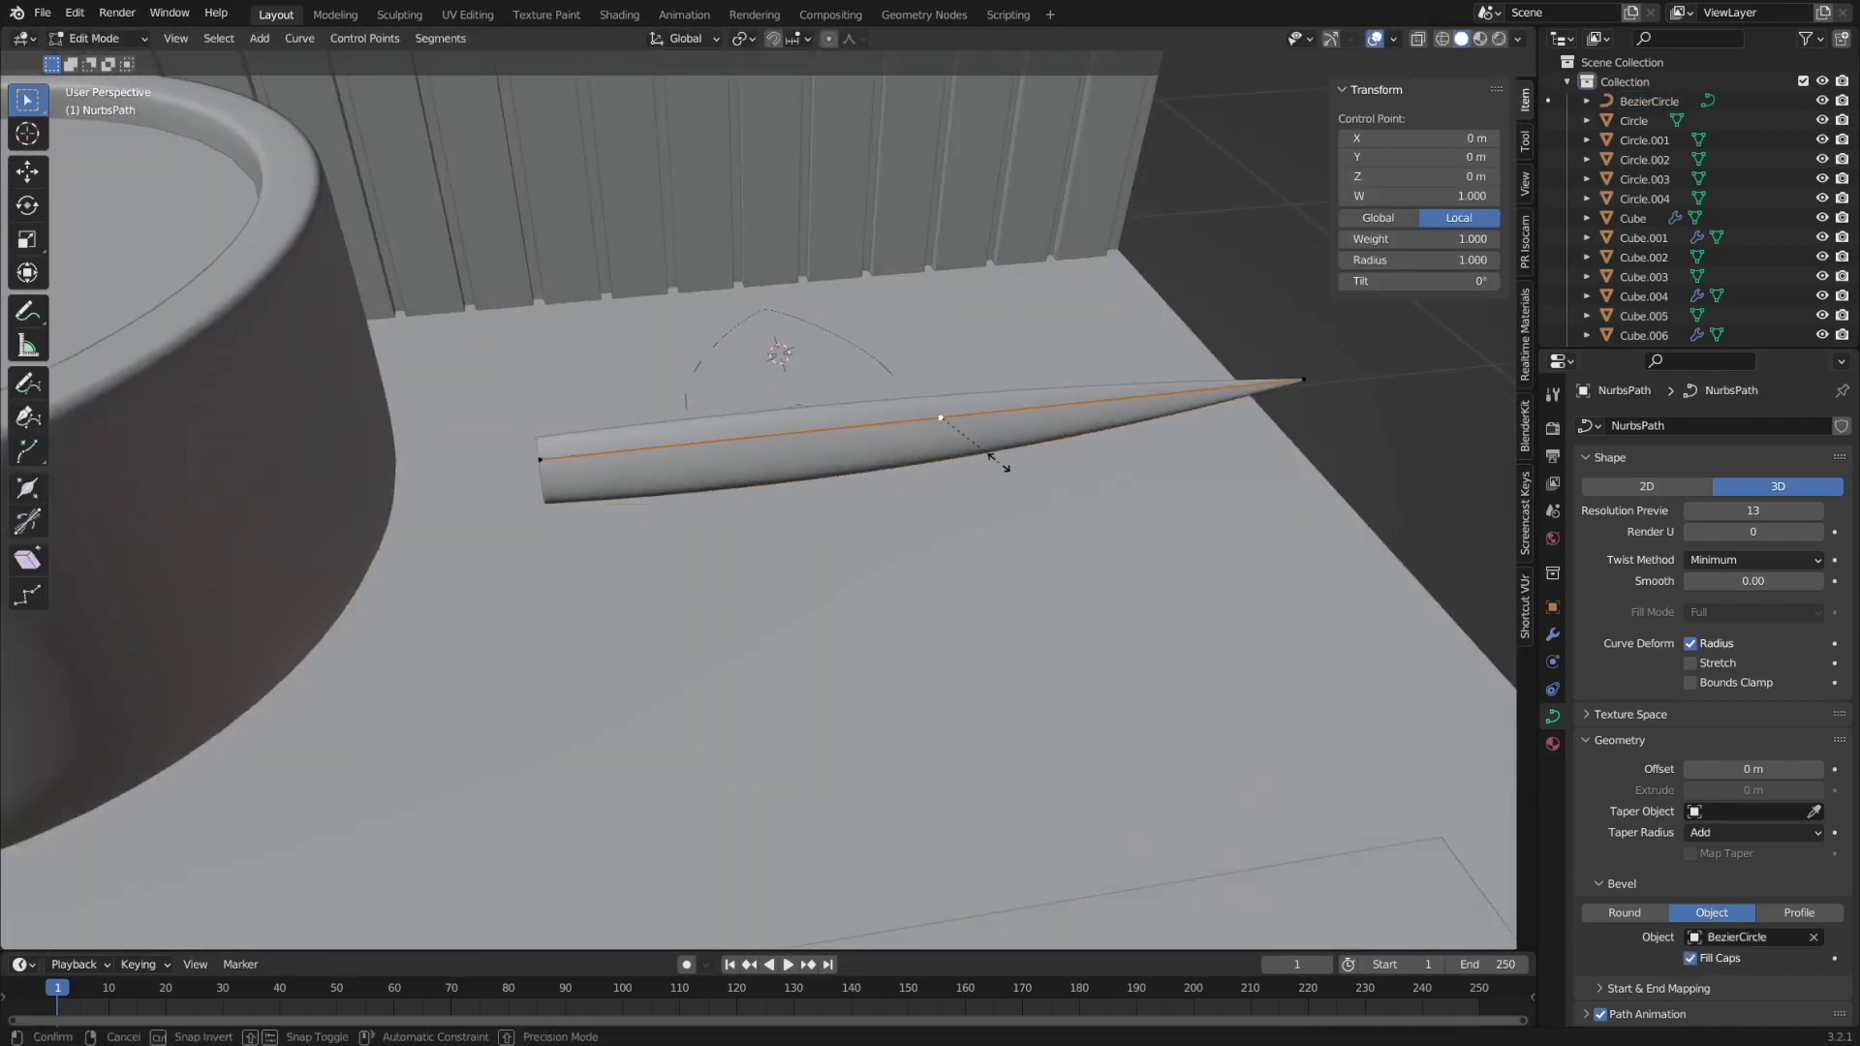
key(g)
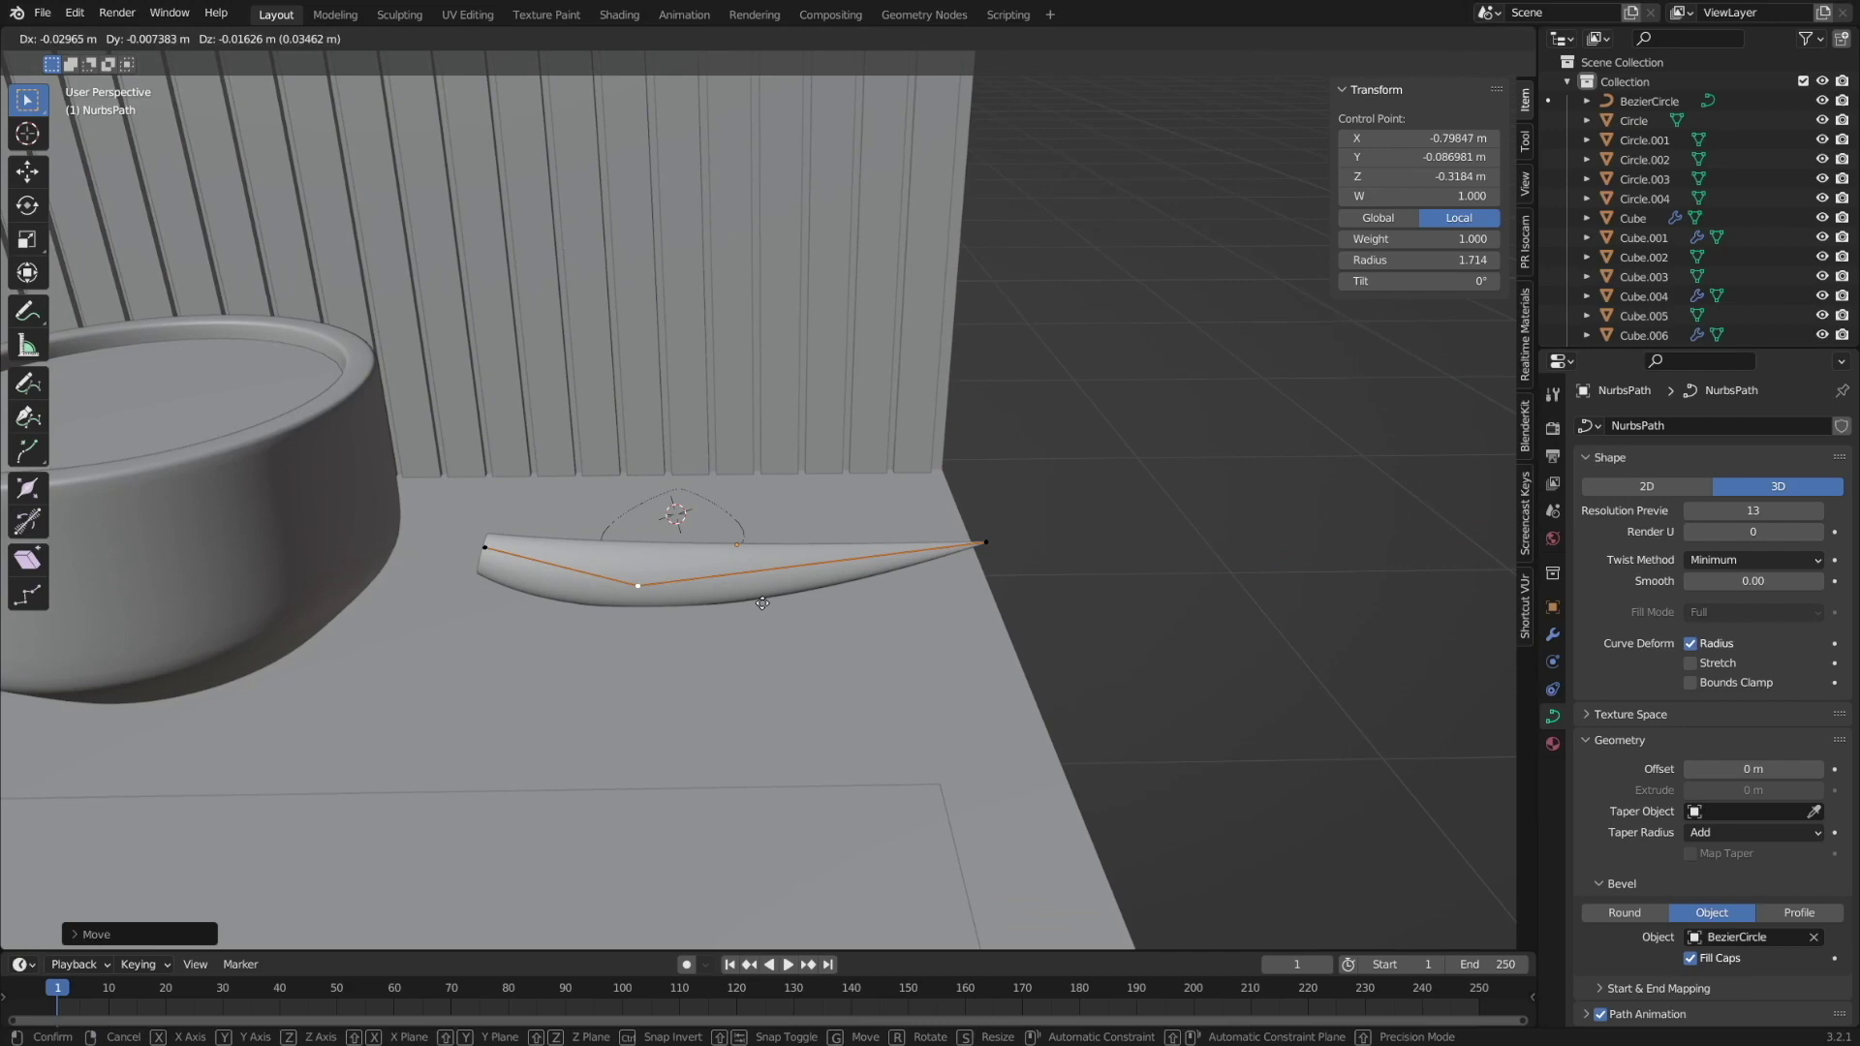
right_click(800, 515)
click(824, 543)
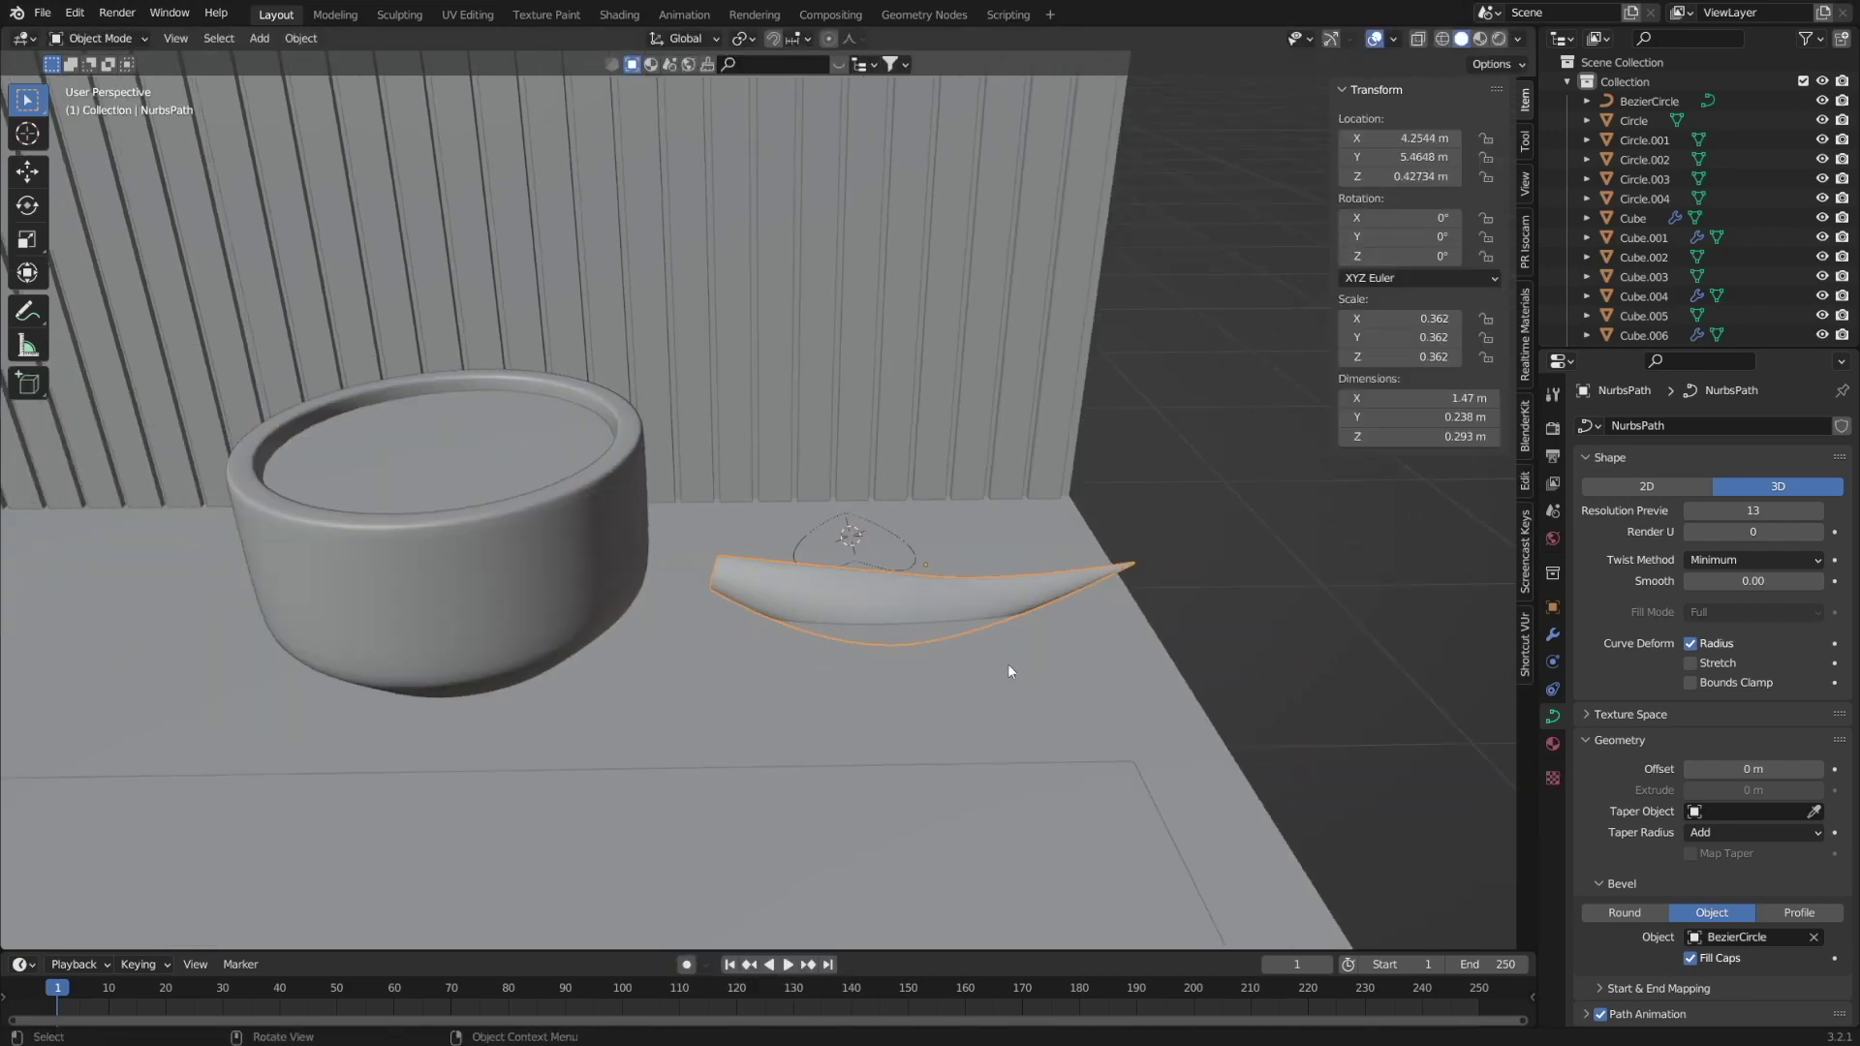
Fill the plant pot with duplicated leaves, moving, rotating and scaling each copy for varied height and direction.
key(g)
click(1007, 665)
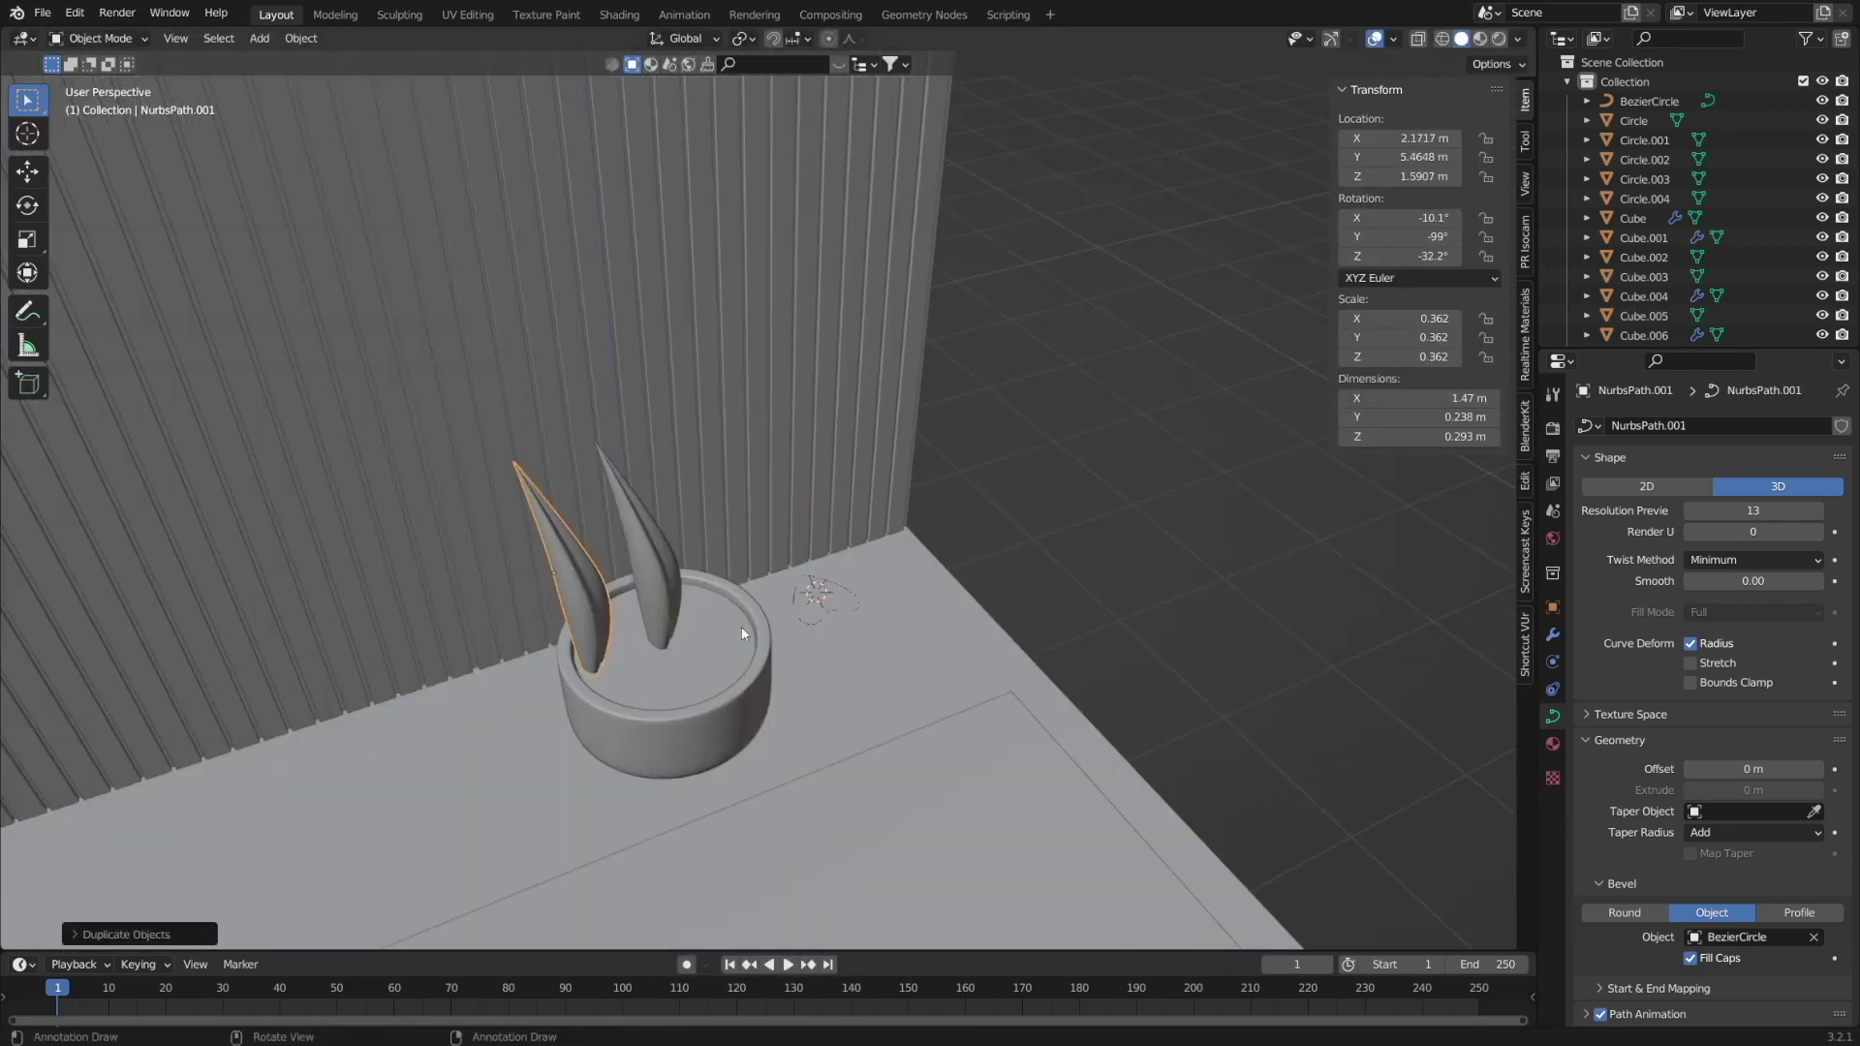
key(KP_7)
key(g)
key(y)
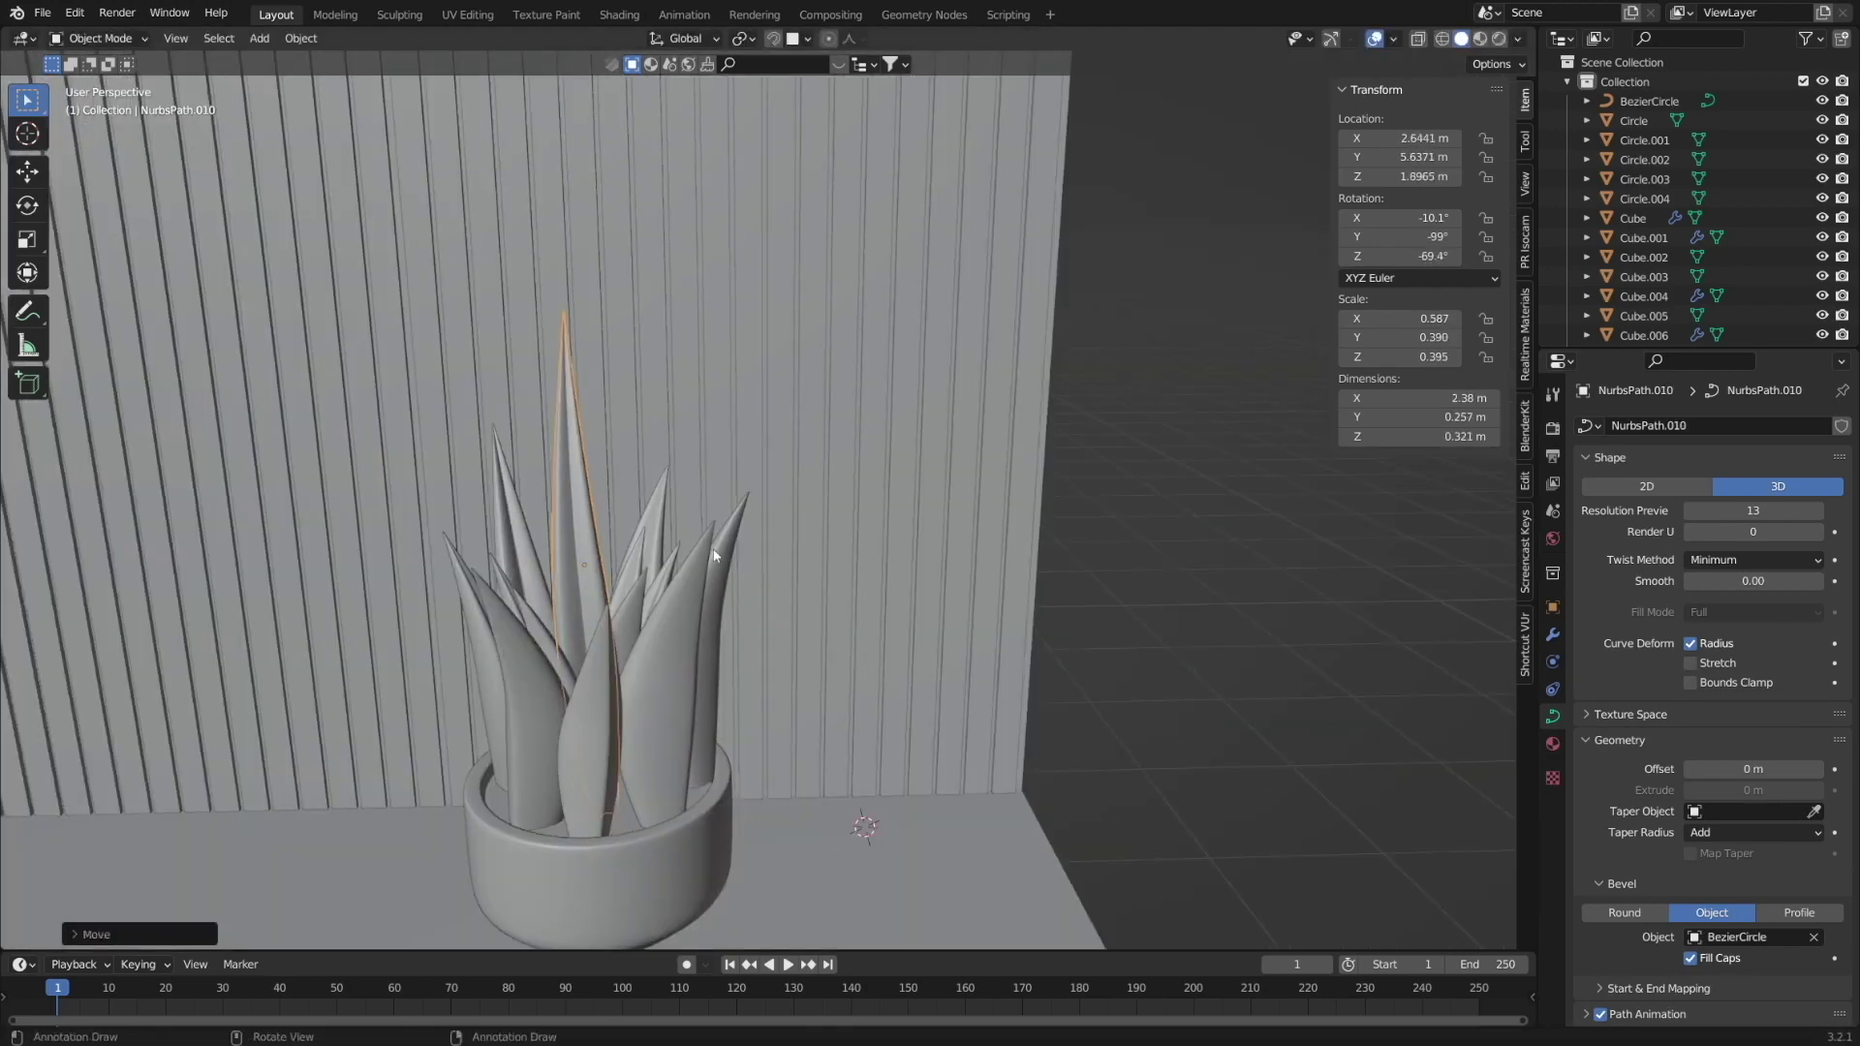
click(564, 668)
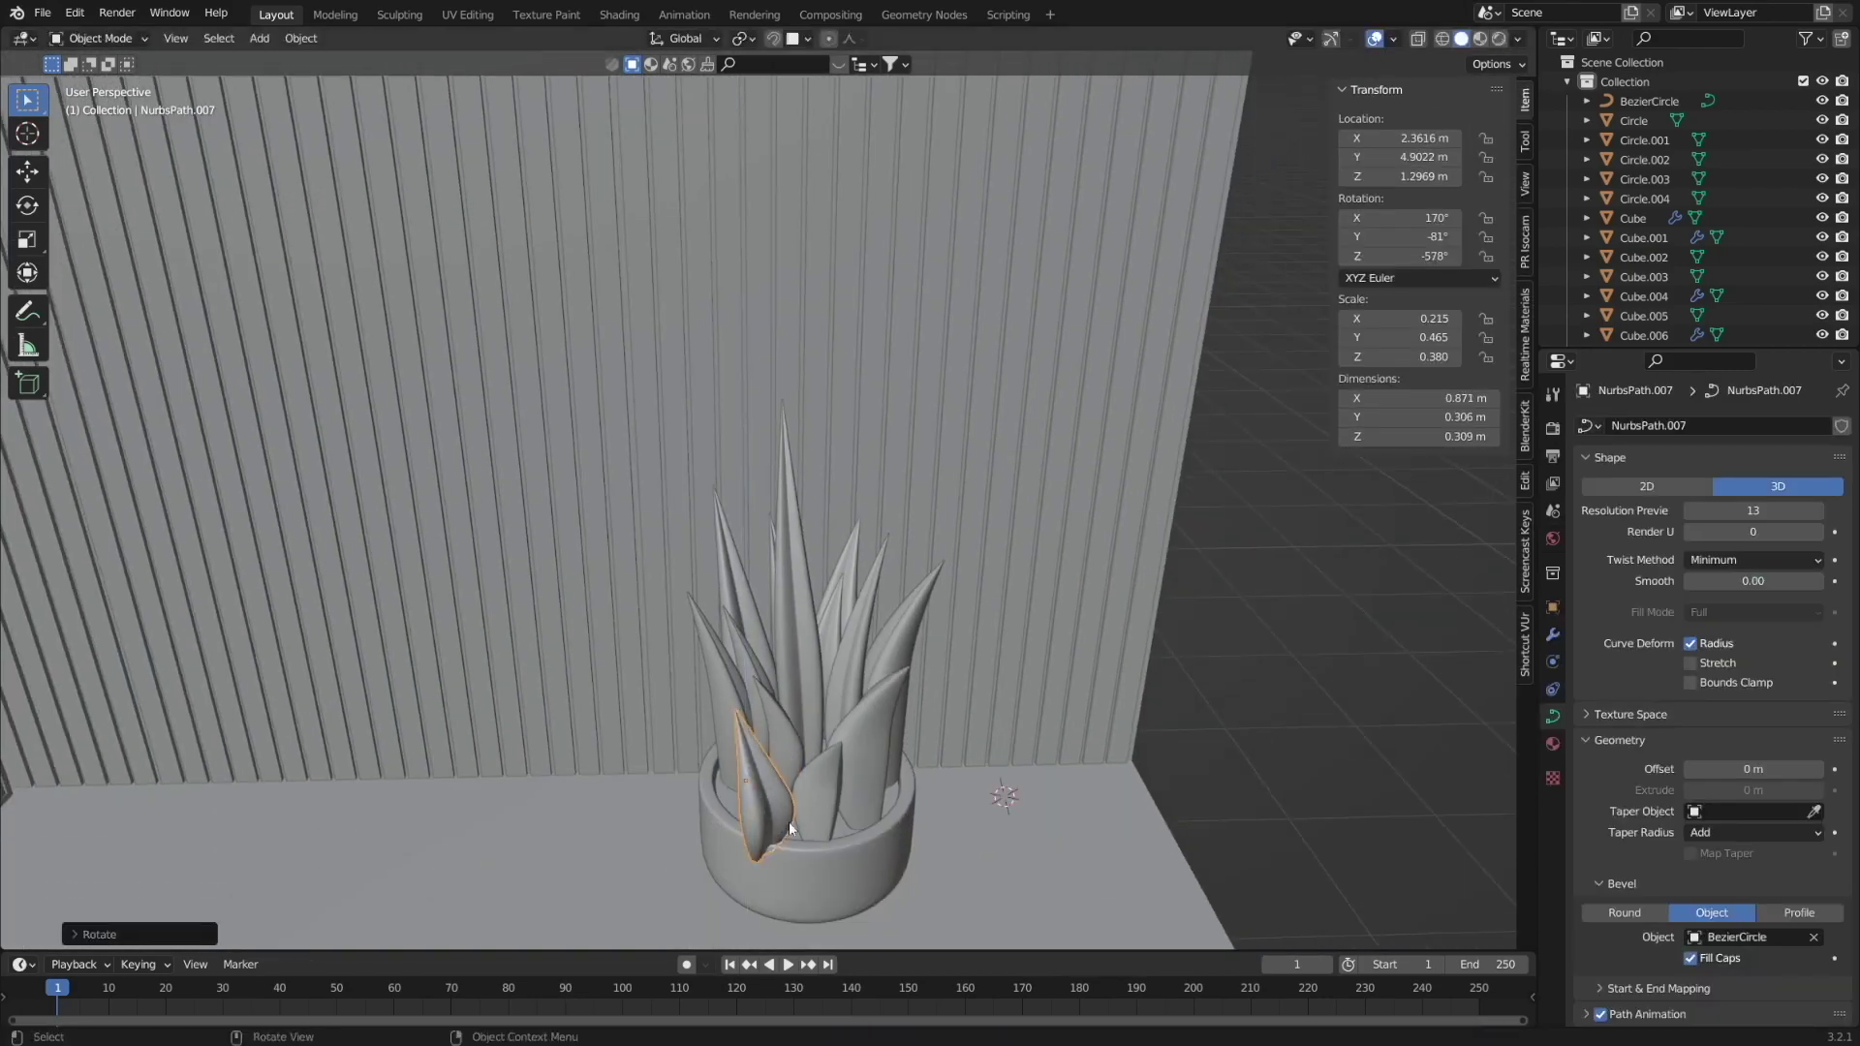
key(KP_7)
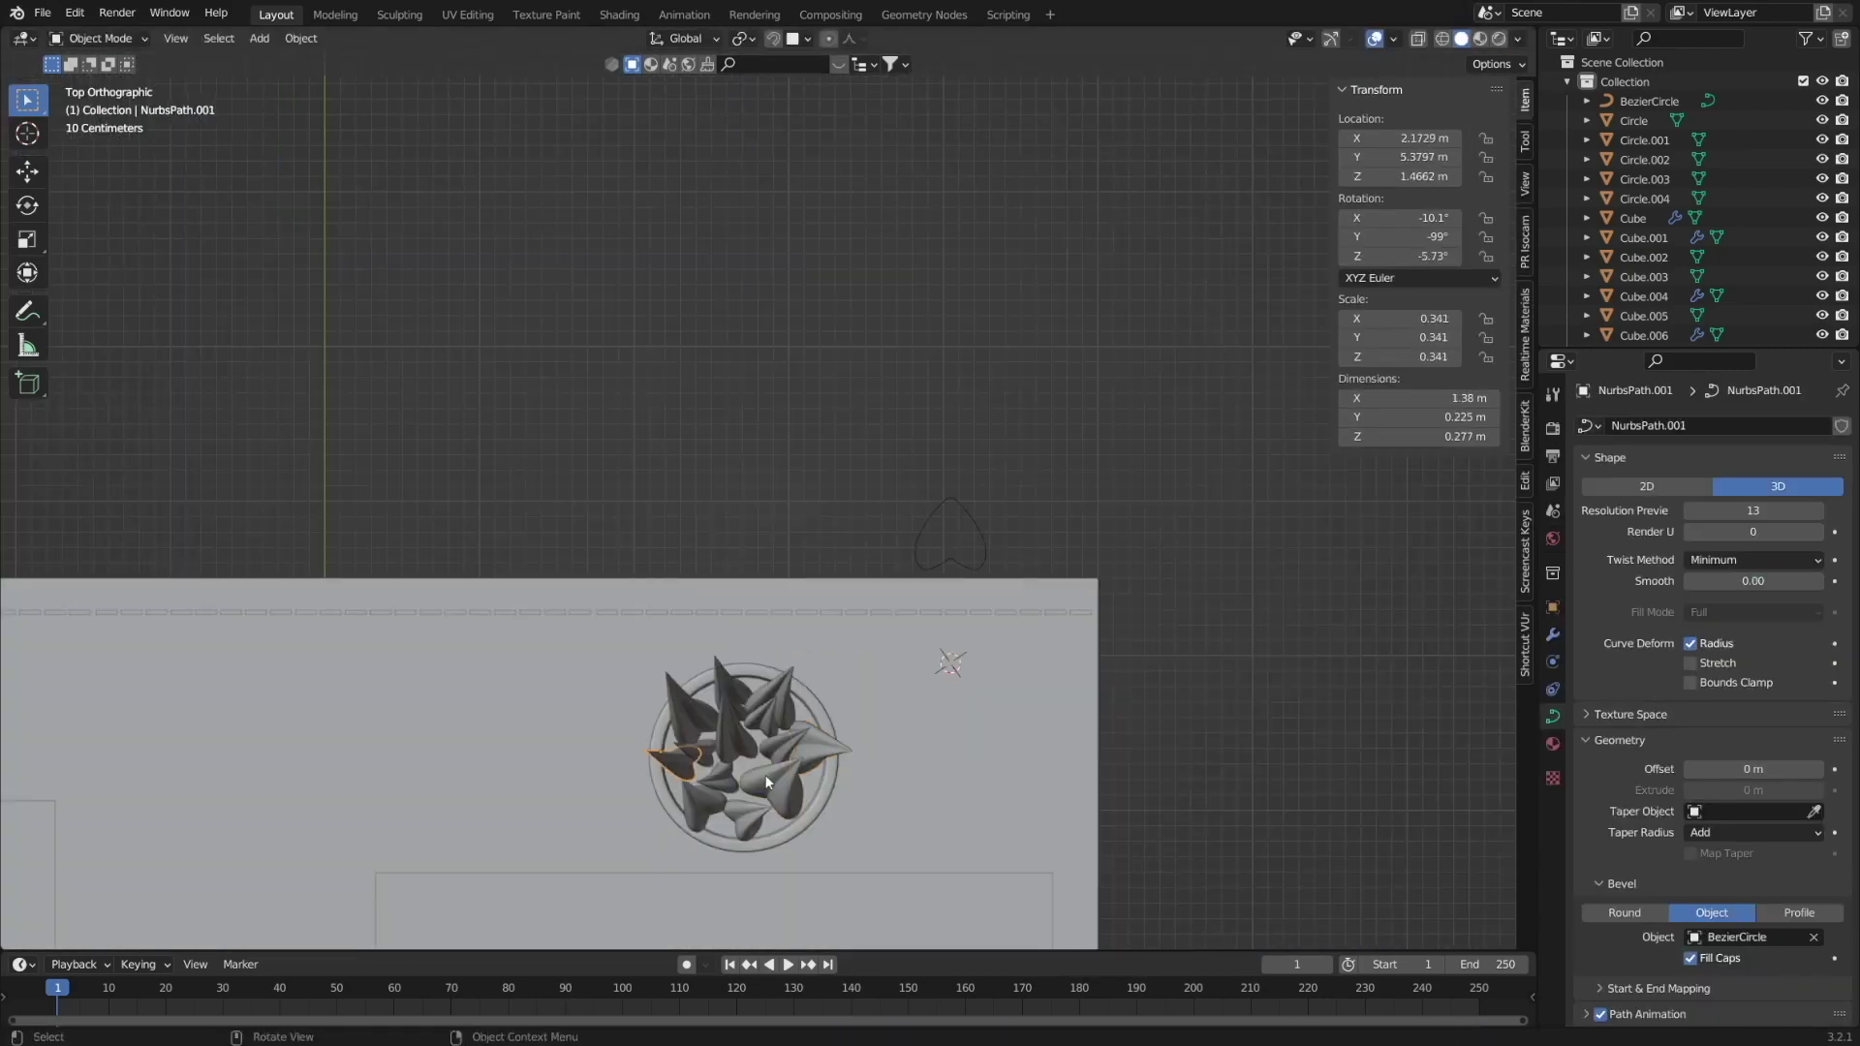
Add a 2 m plane beside the desk as the chair seat and tilt a duplicate to -80° on Y as the backrest.
key(shift+a)
mouse_move(534, 678)
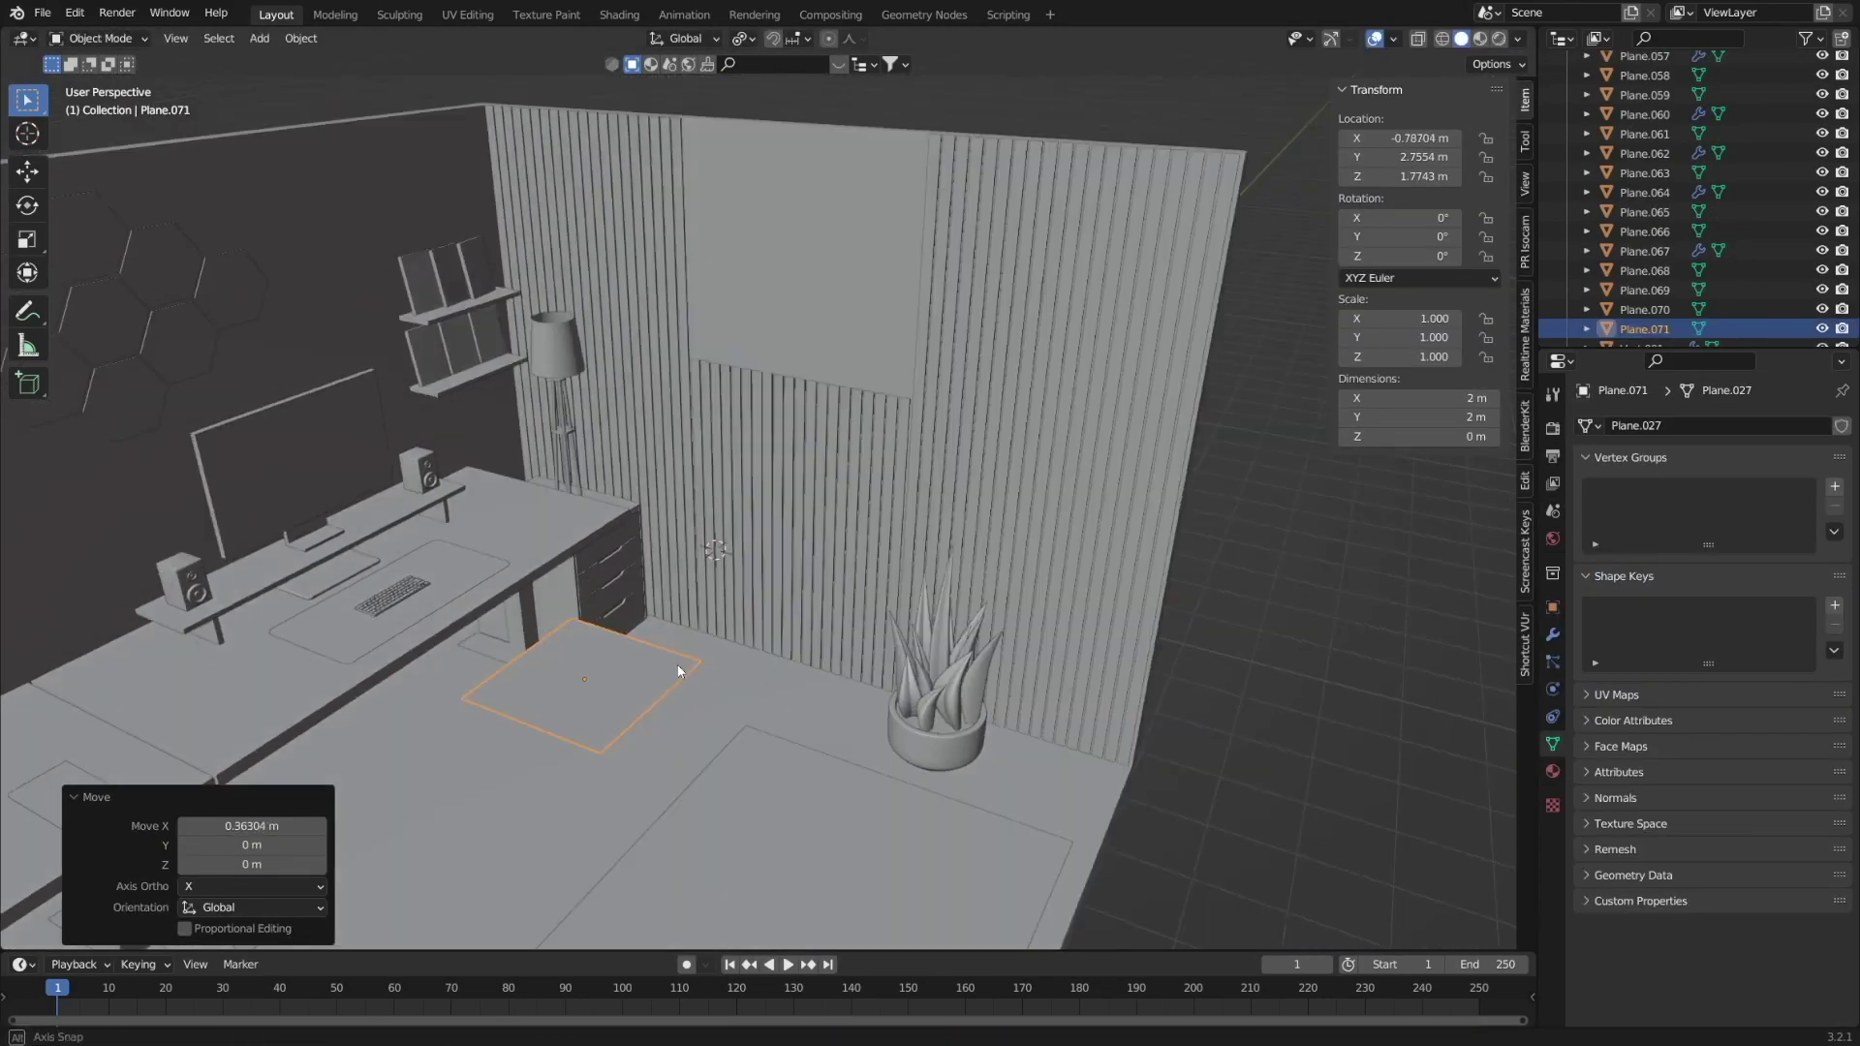
key(g)
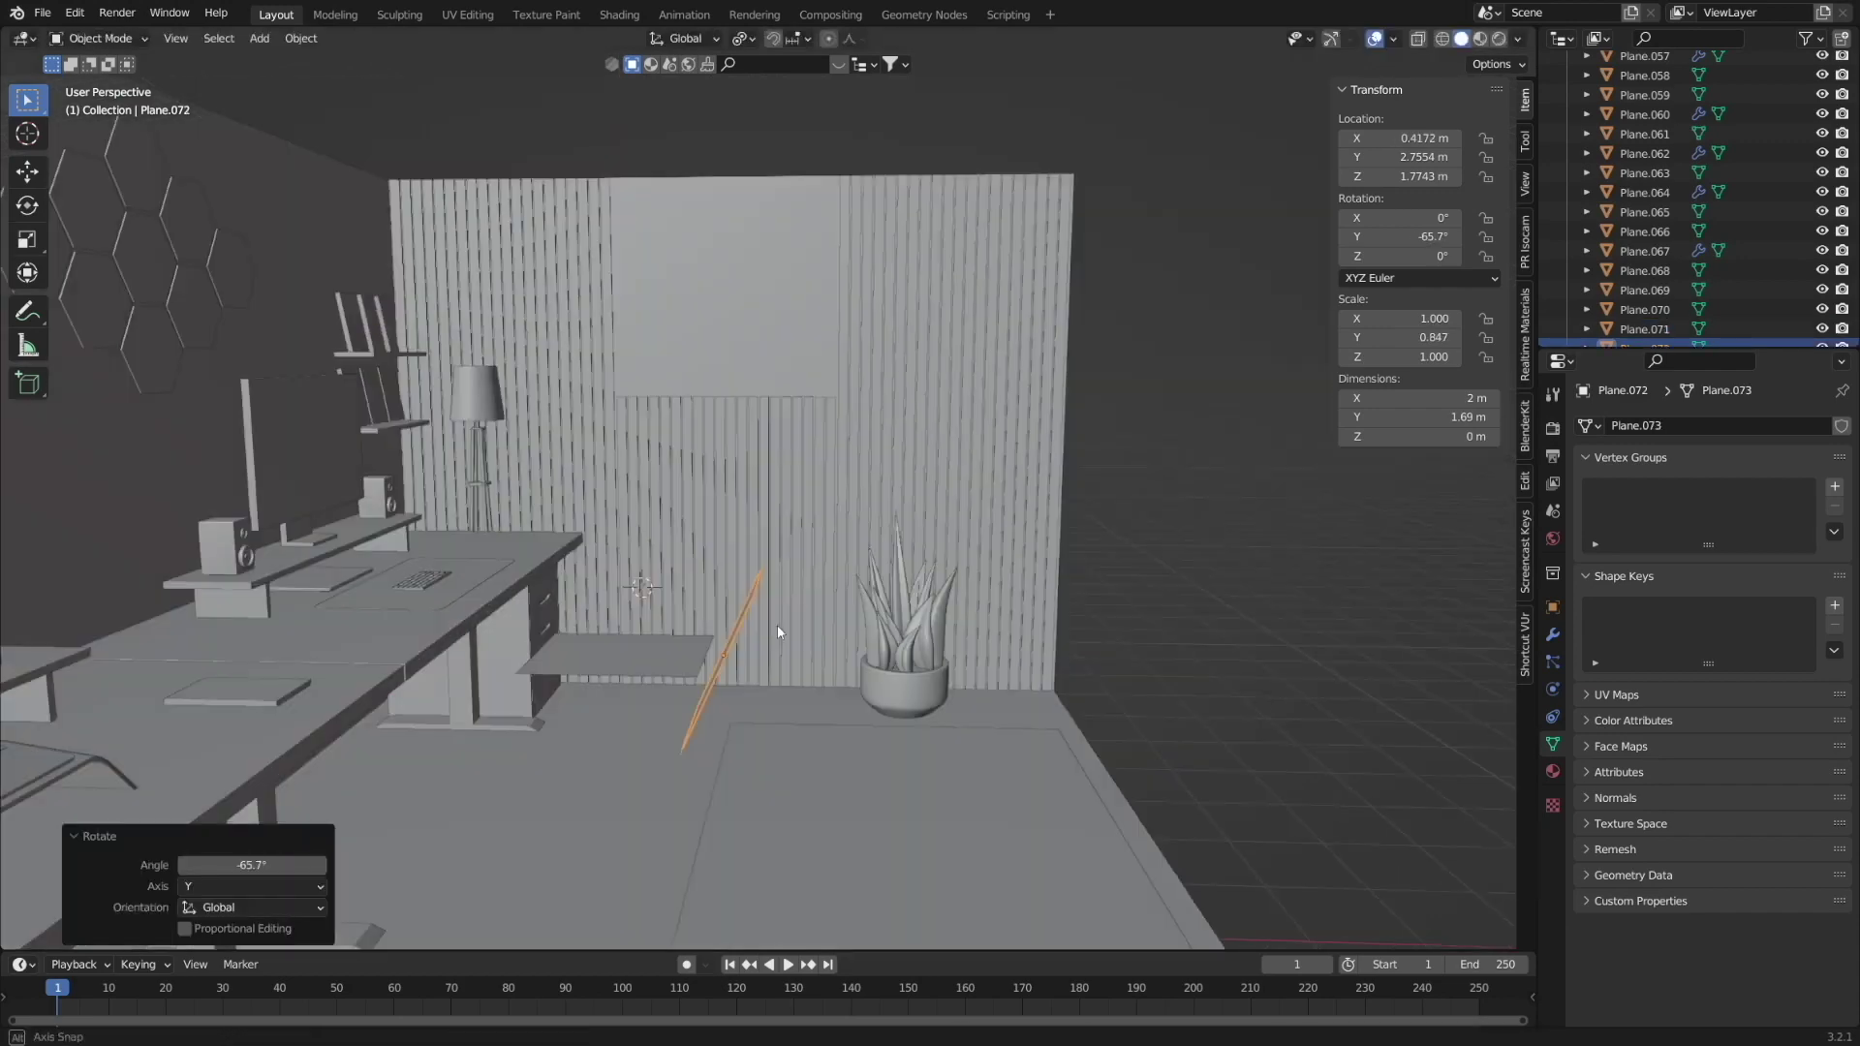
key(KP_7)
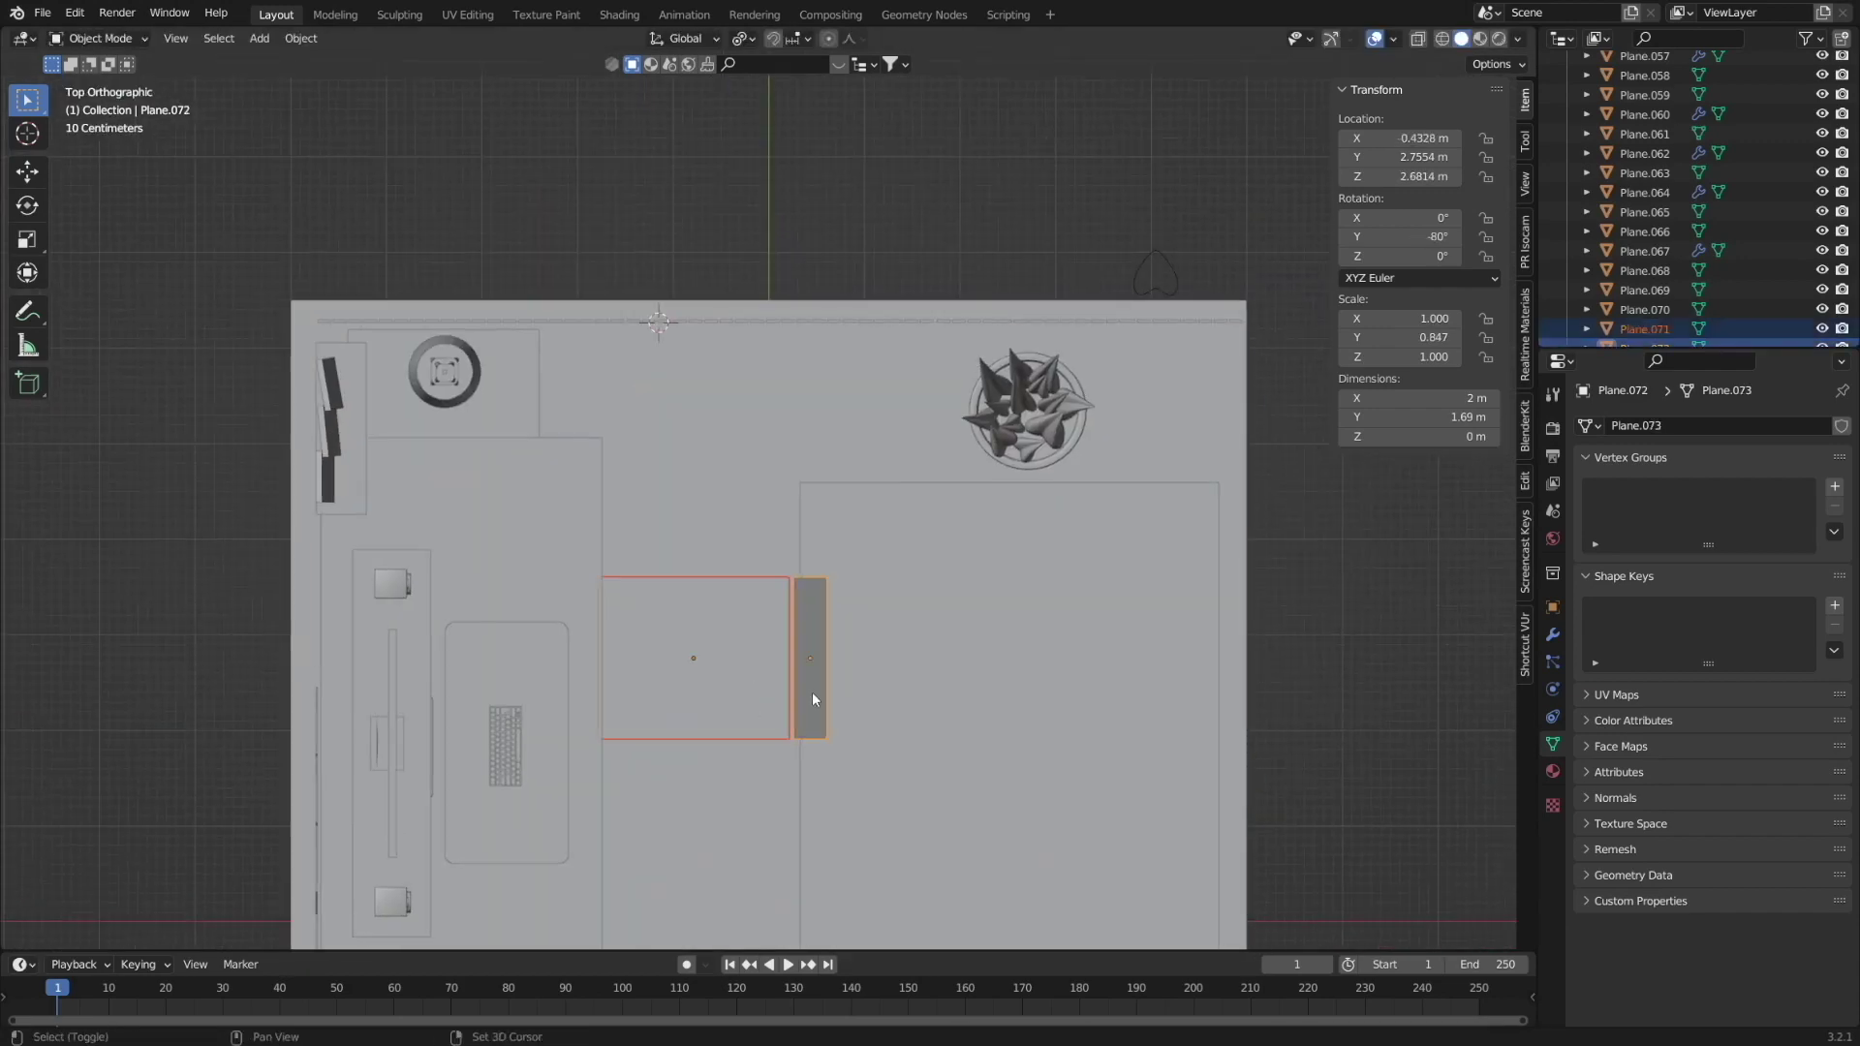
Divide the seat and backrest planes with loop cuts and shape them into curved, contoured chair panels.
key(Tab)
key(ctrl+r)
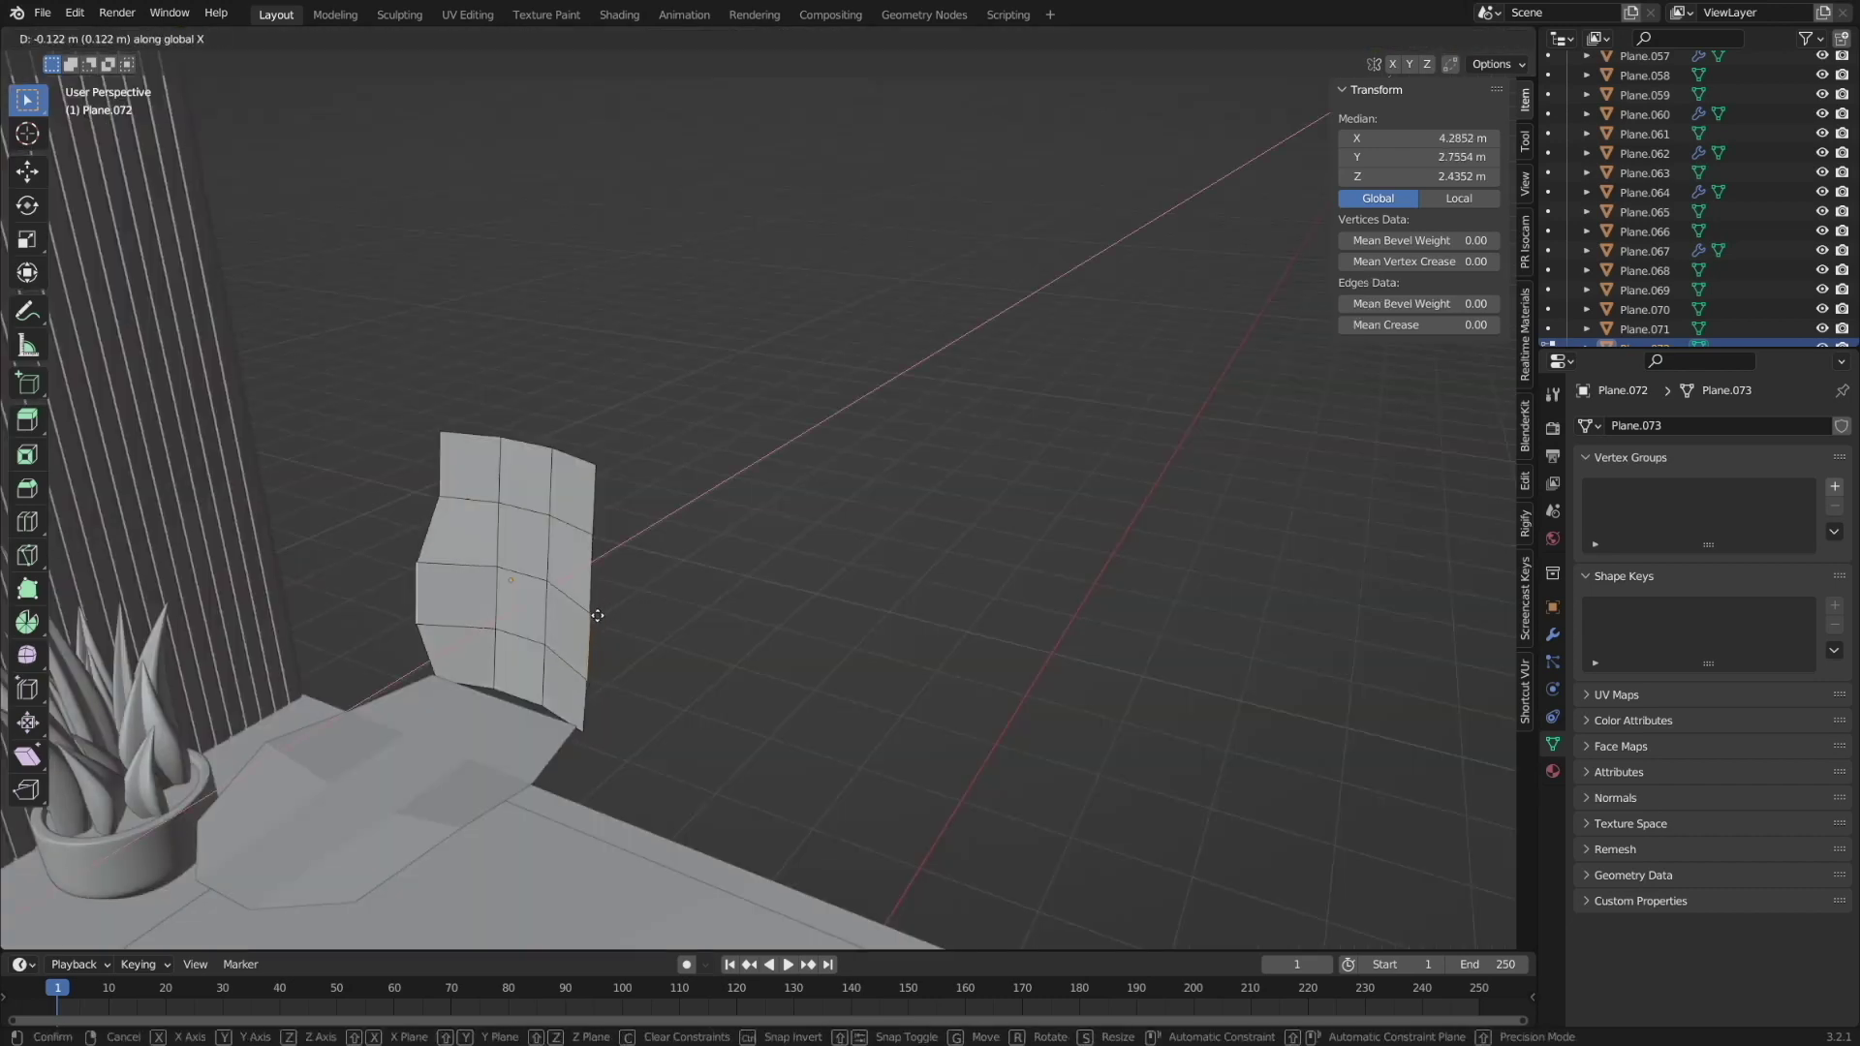
key(s)
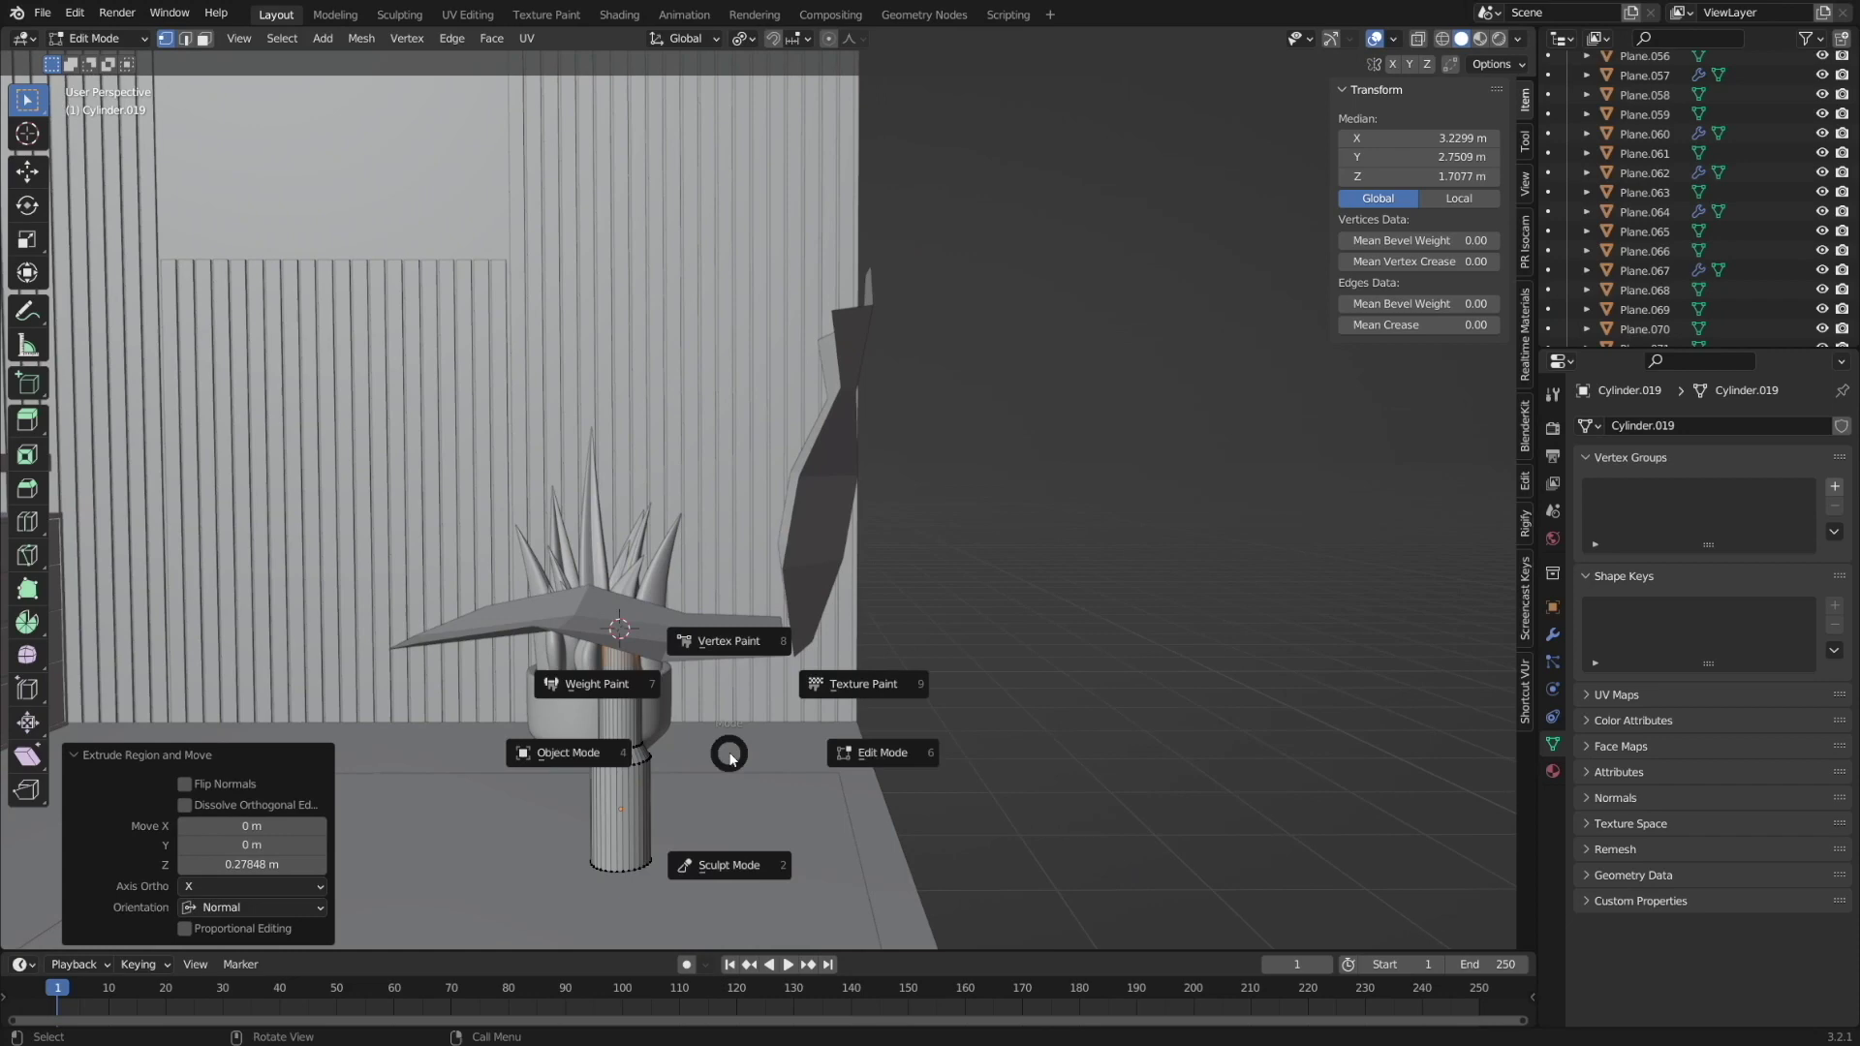
Extrude the chair column in stepped sections under the seat and pull a leg about 0.86 m out of its base.
click(644, 800)
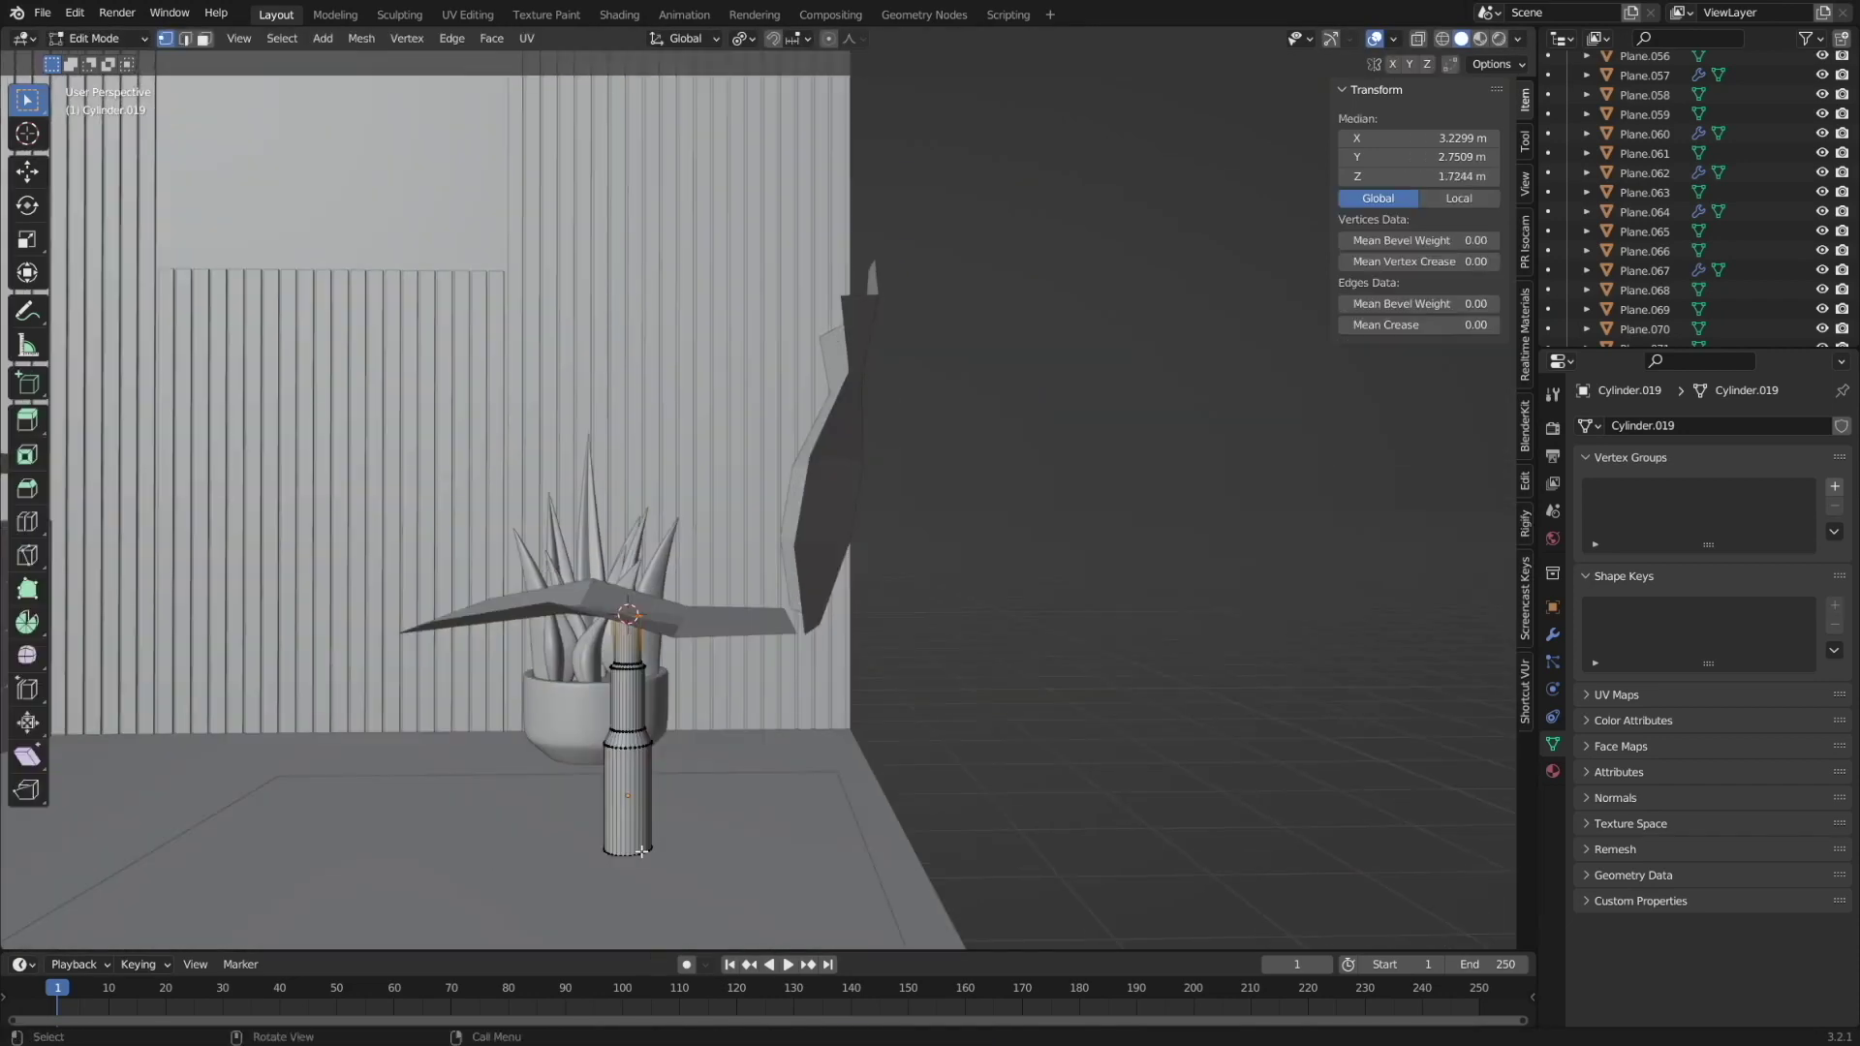
scroll(629, 741, up, 5)
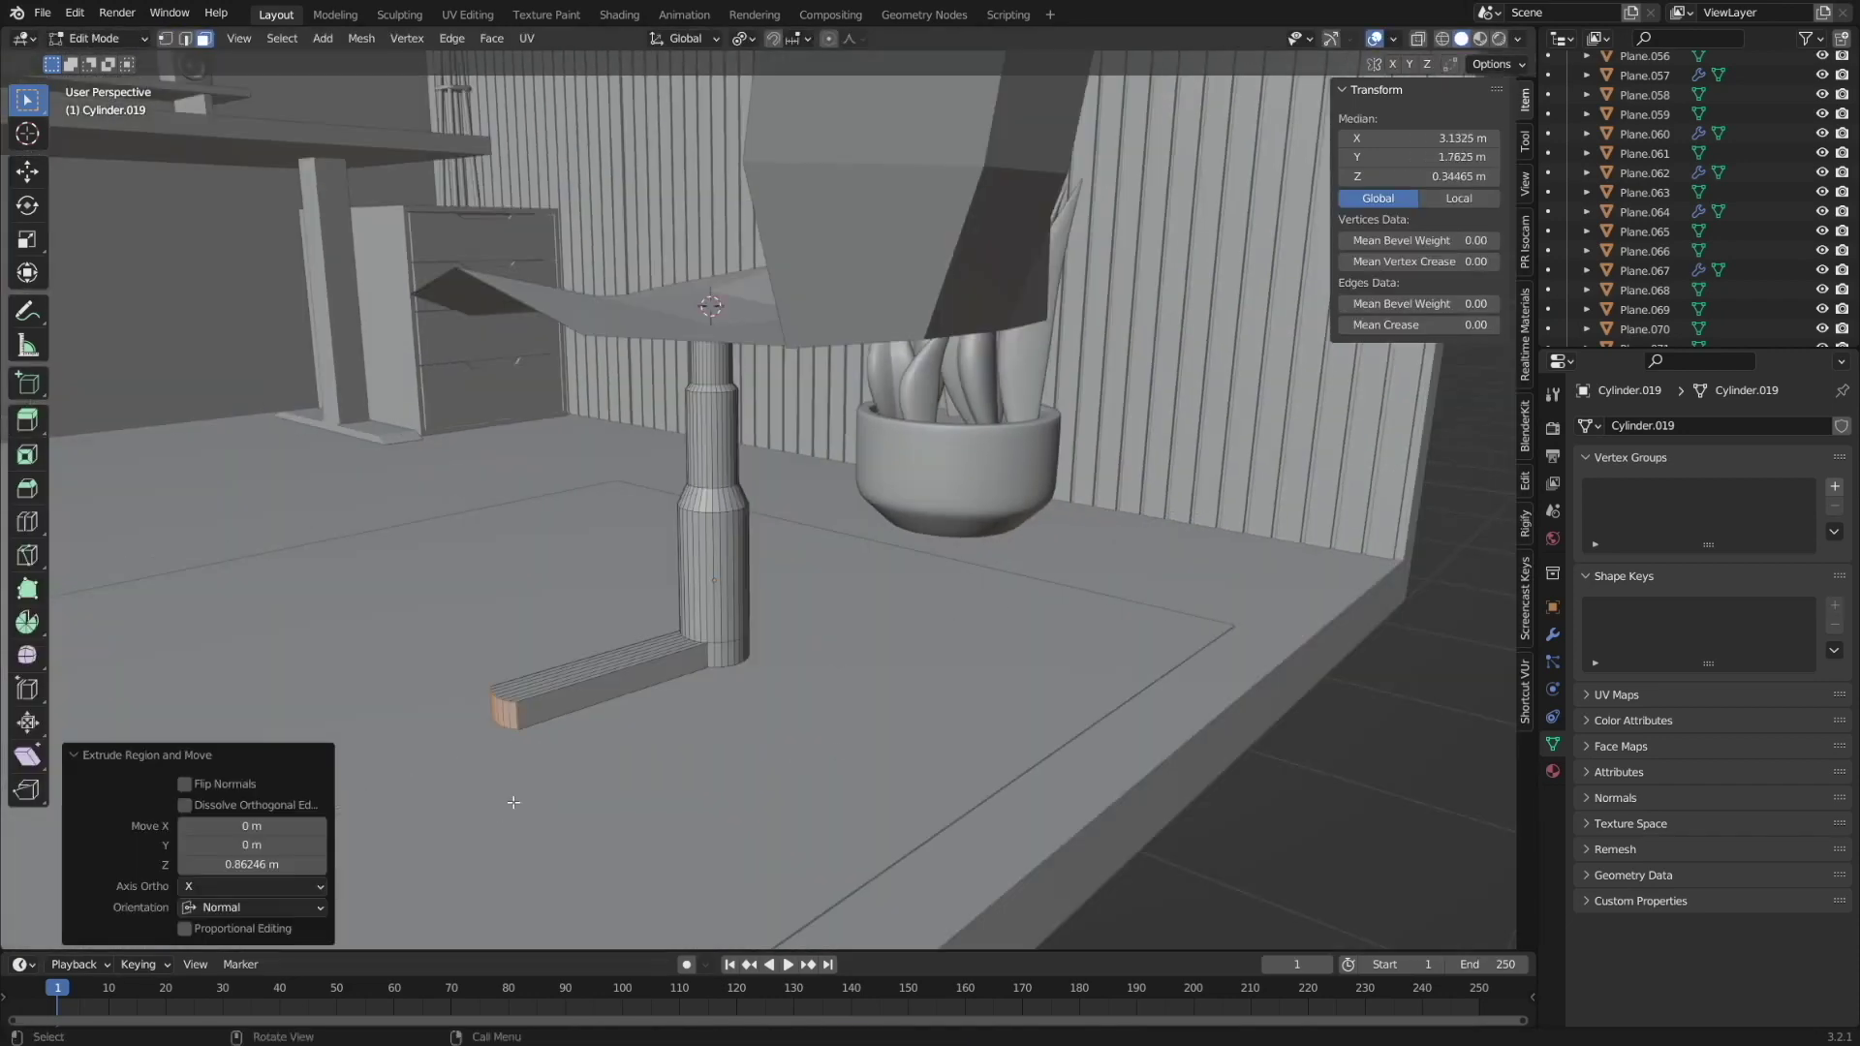
scroll(733, 697, up, 2)
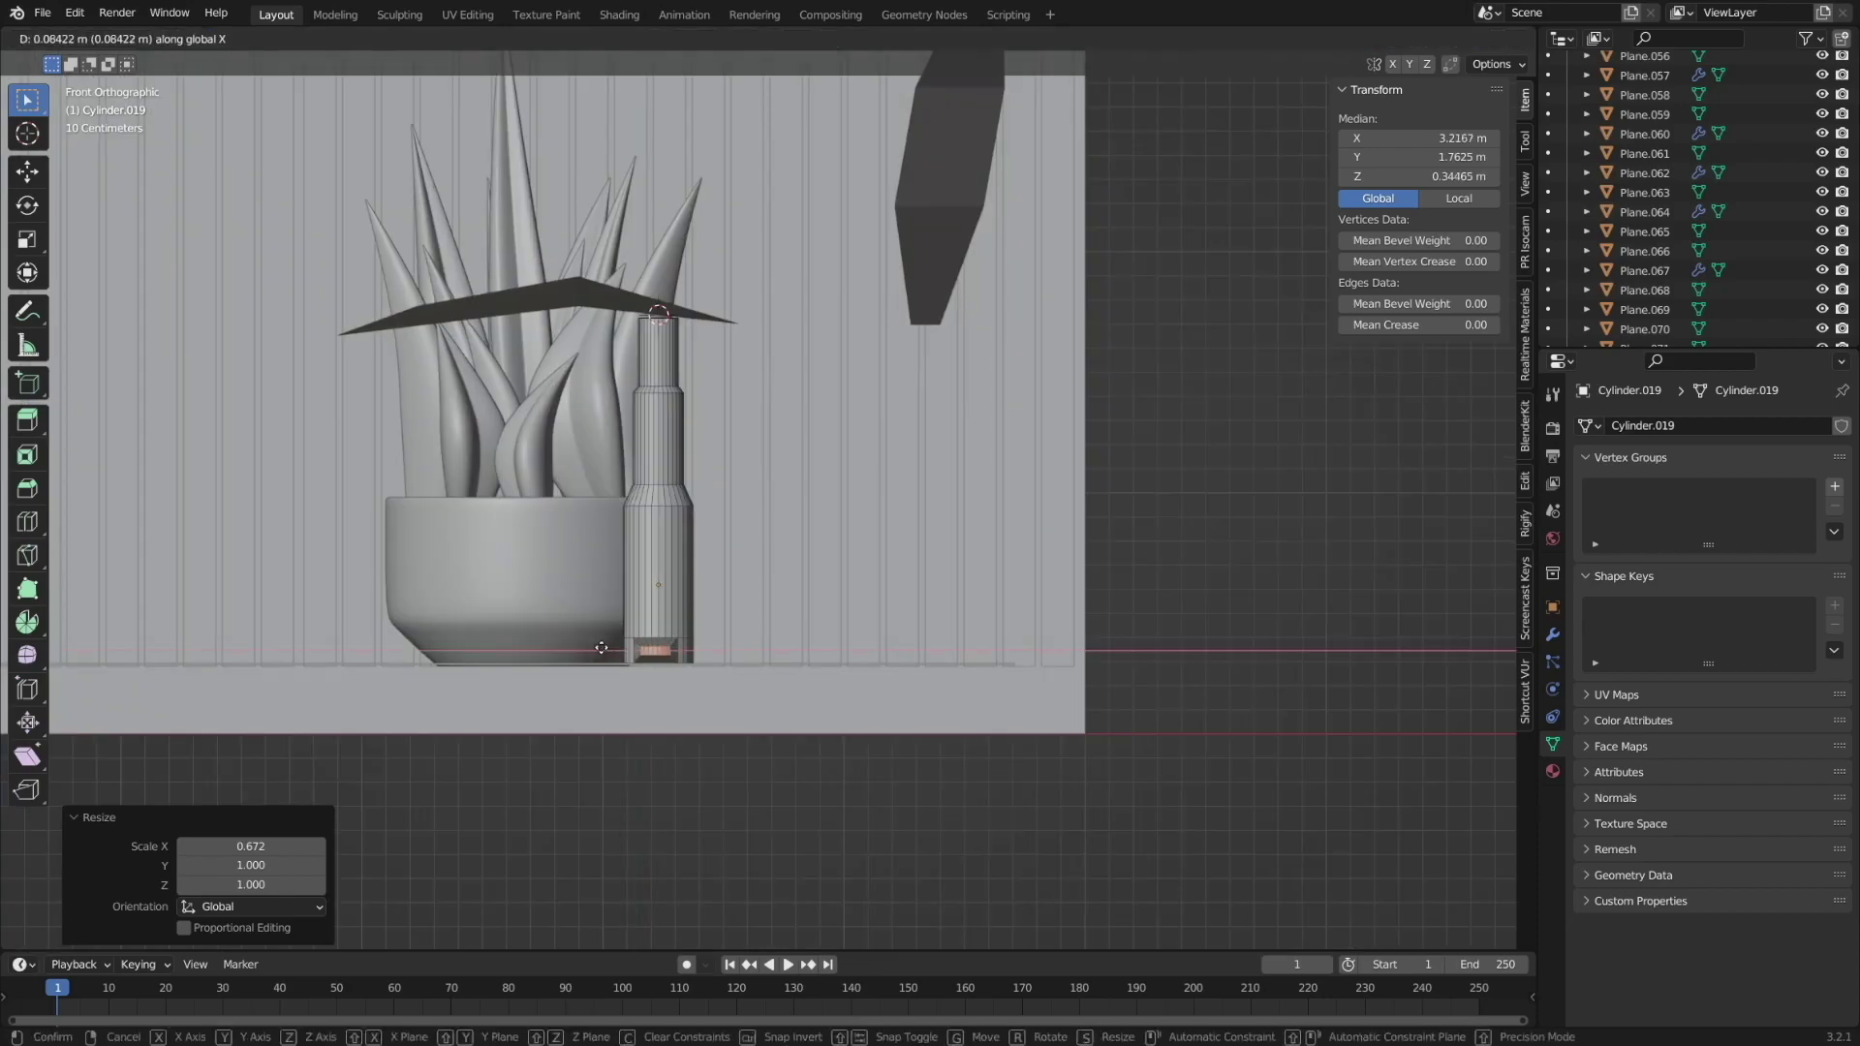
Align and lower the leg's narrowed outer end so the leg slopes down, and separate the leg from the column.
key(z)
click(601, 647)
middle_drag(600, 647, 668, 745)
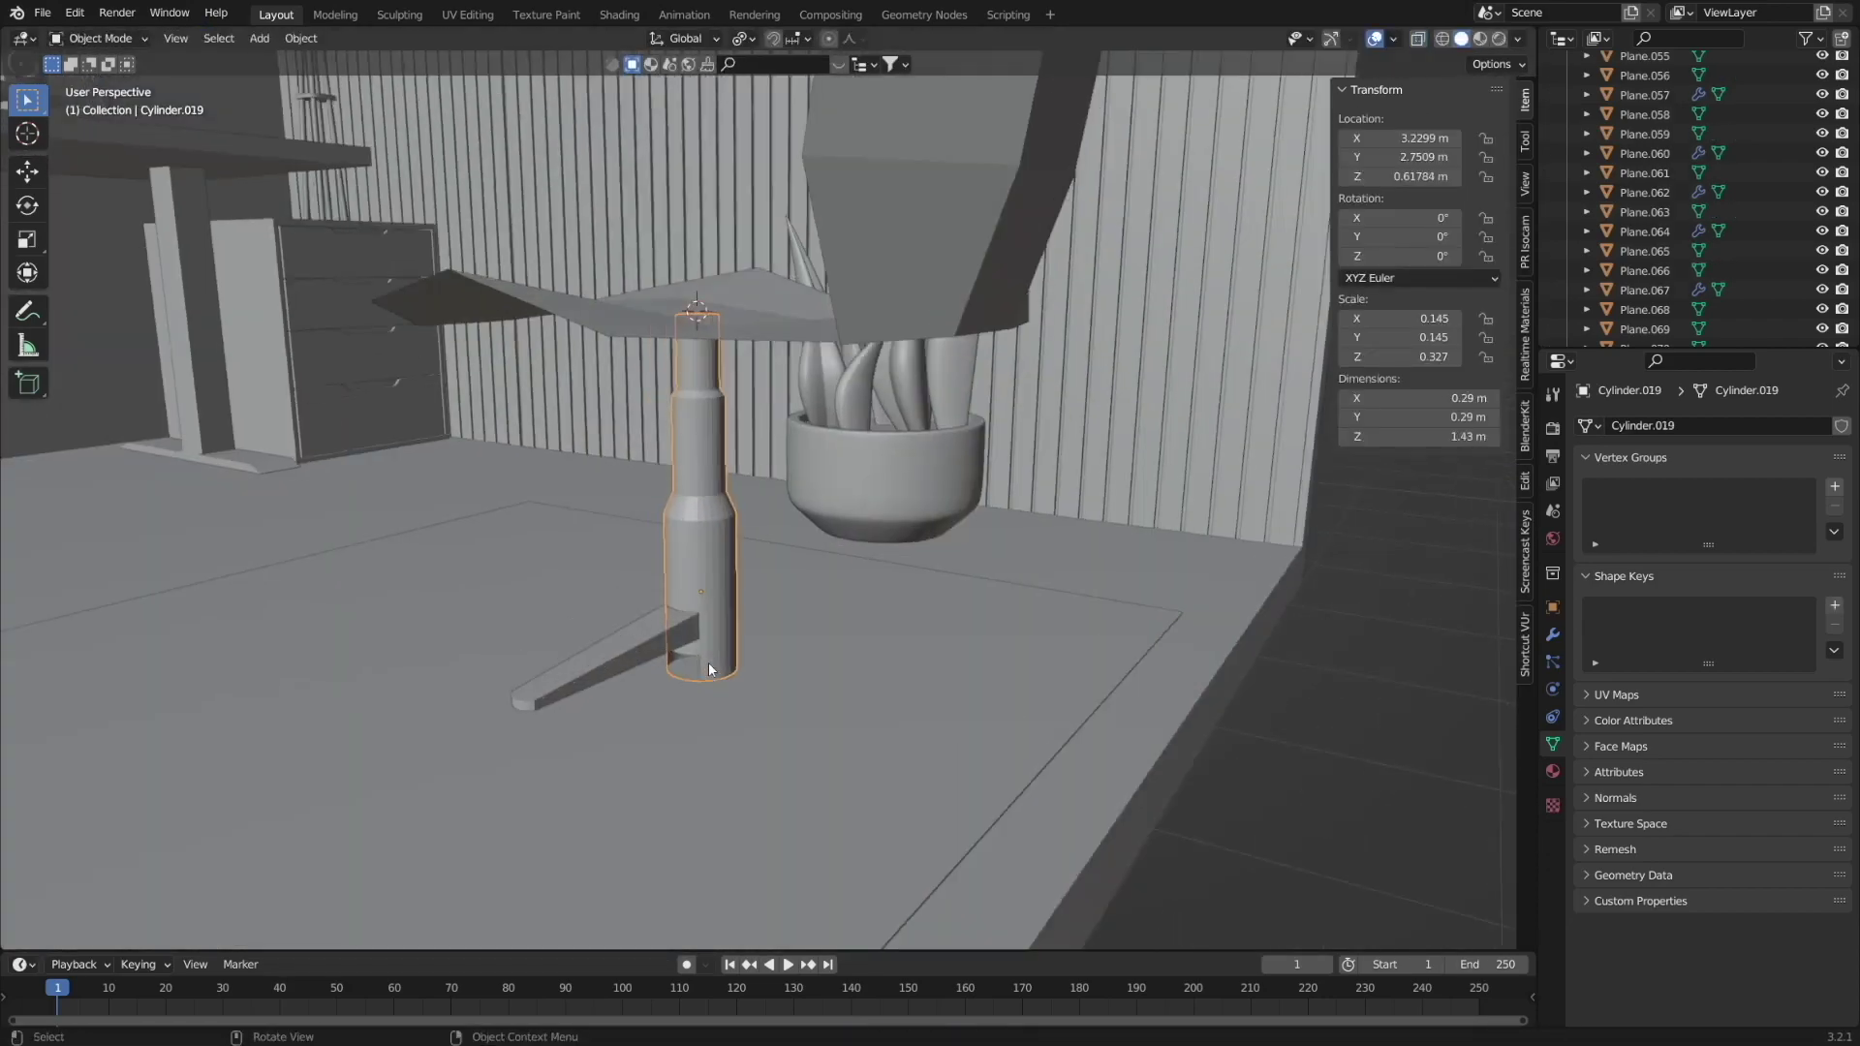
middle_drag(543, 823, 554, 835)
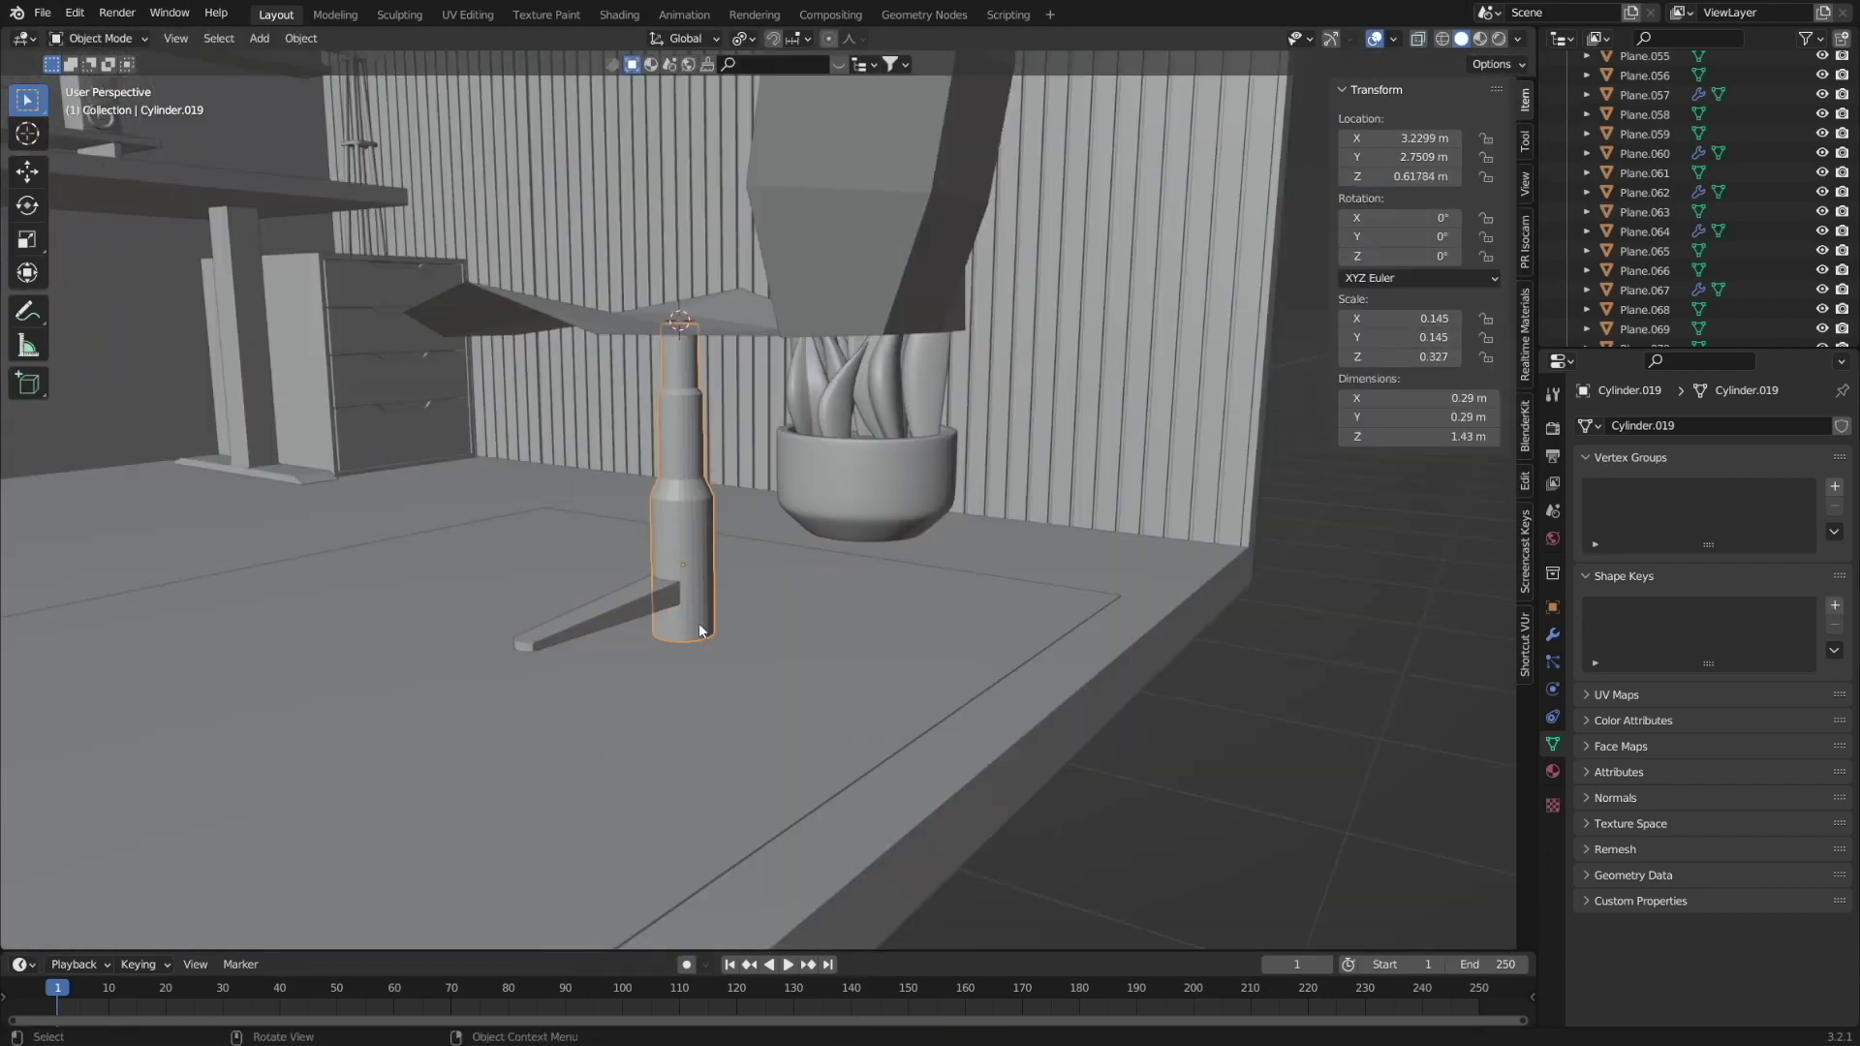
Add a cylinder under the leg's outer end, rotate it 90° on X and flatten it into a caster wheel.
key(shift+a)
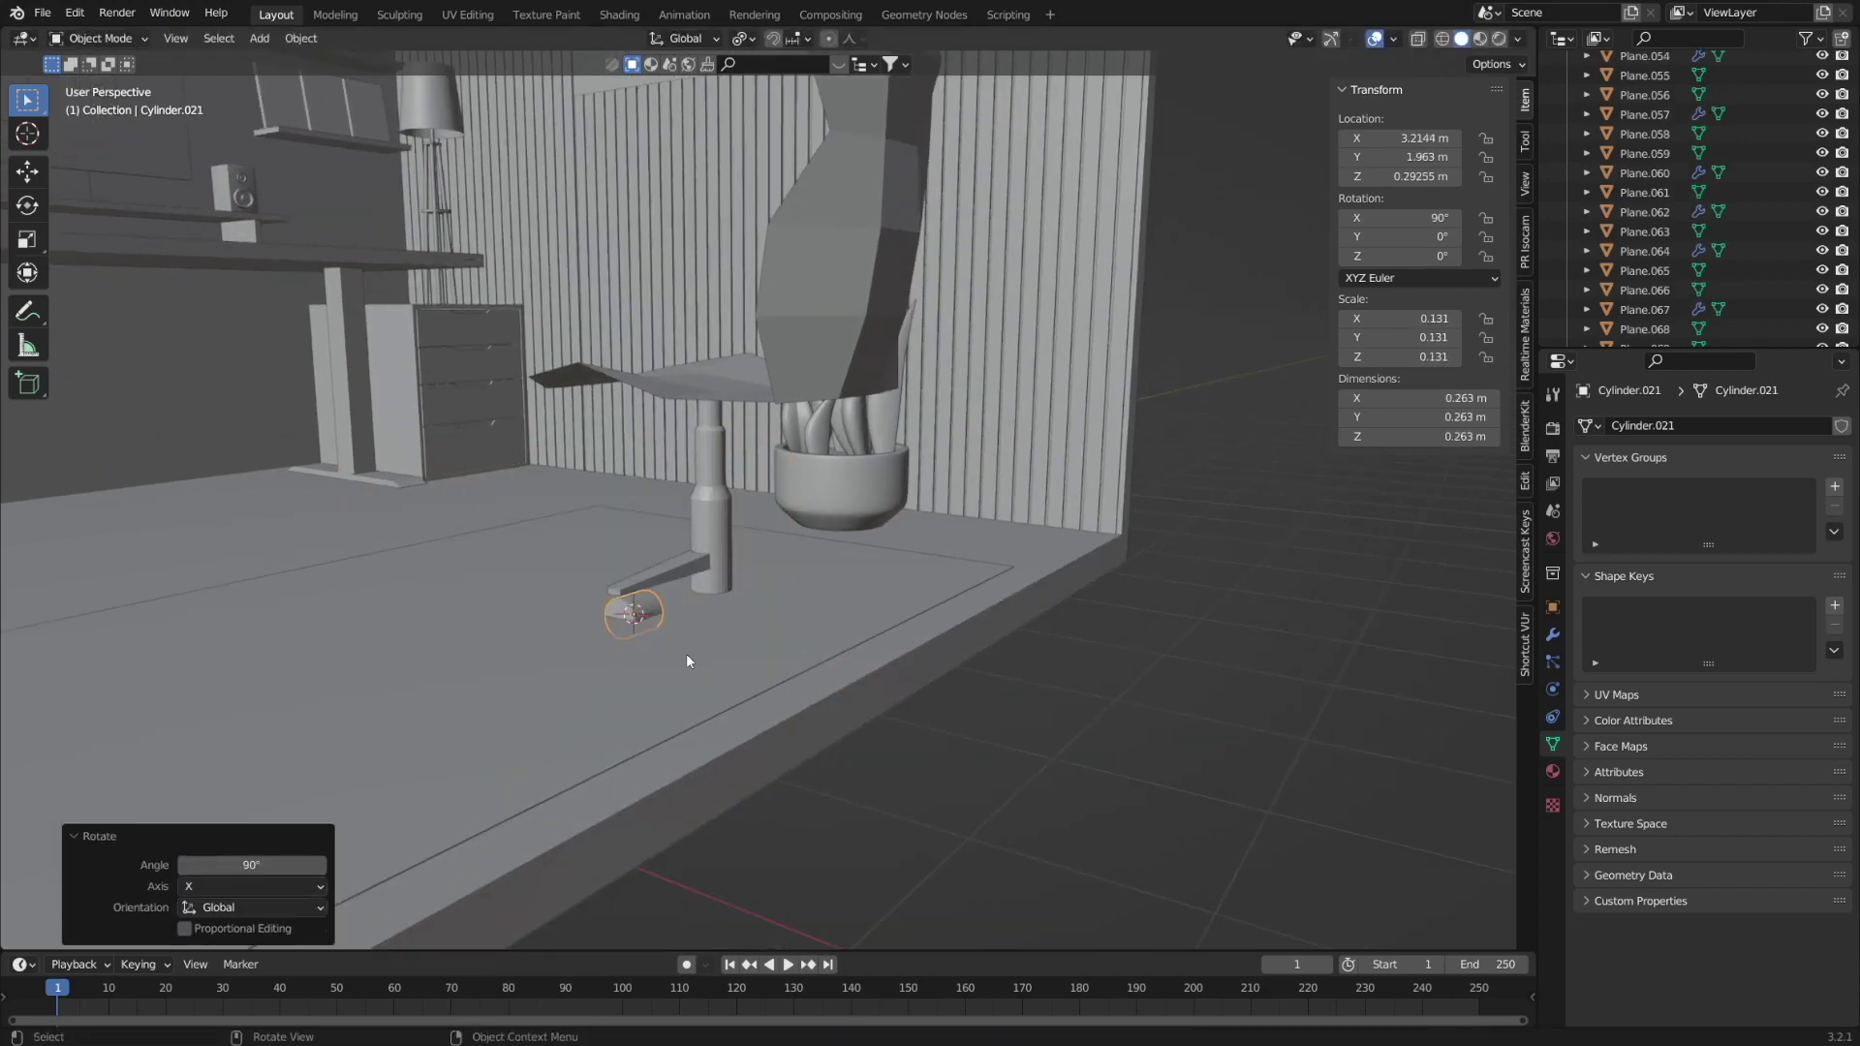
middle_drag(687, 662, 830, 581)
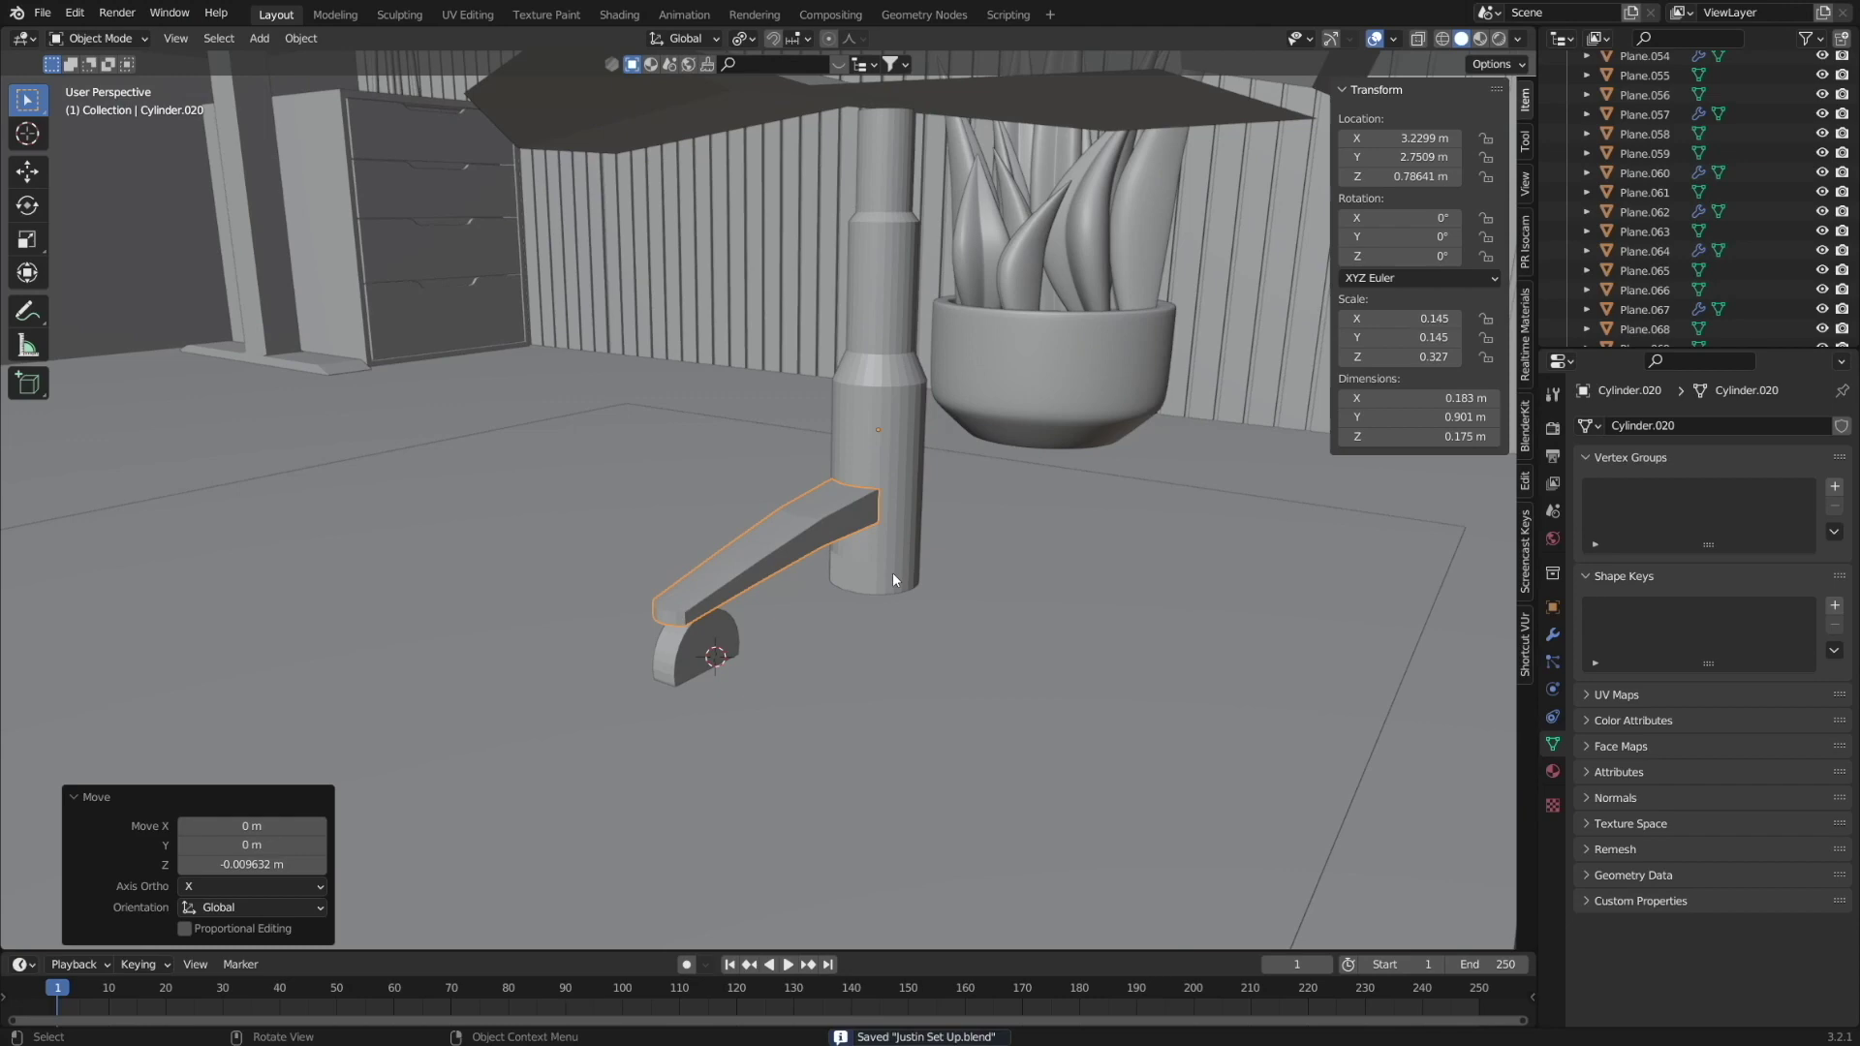
key(s)
key(z)
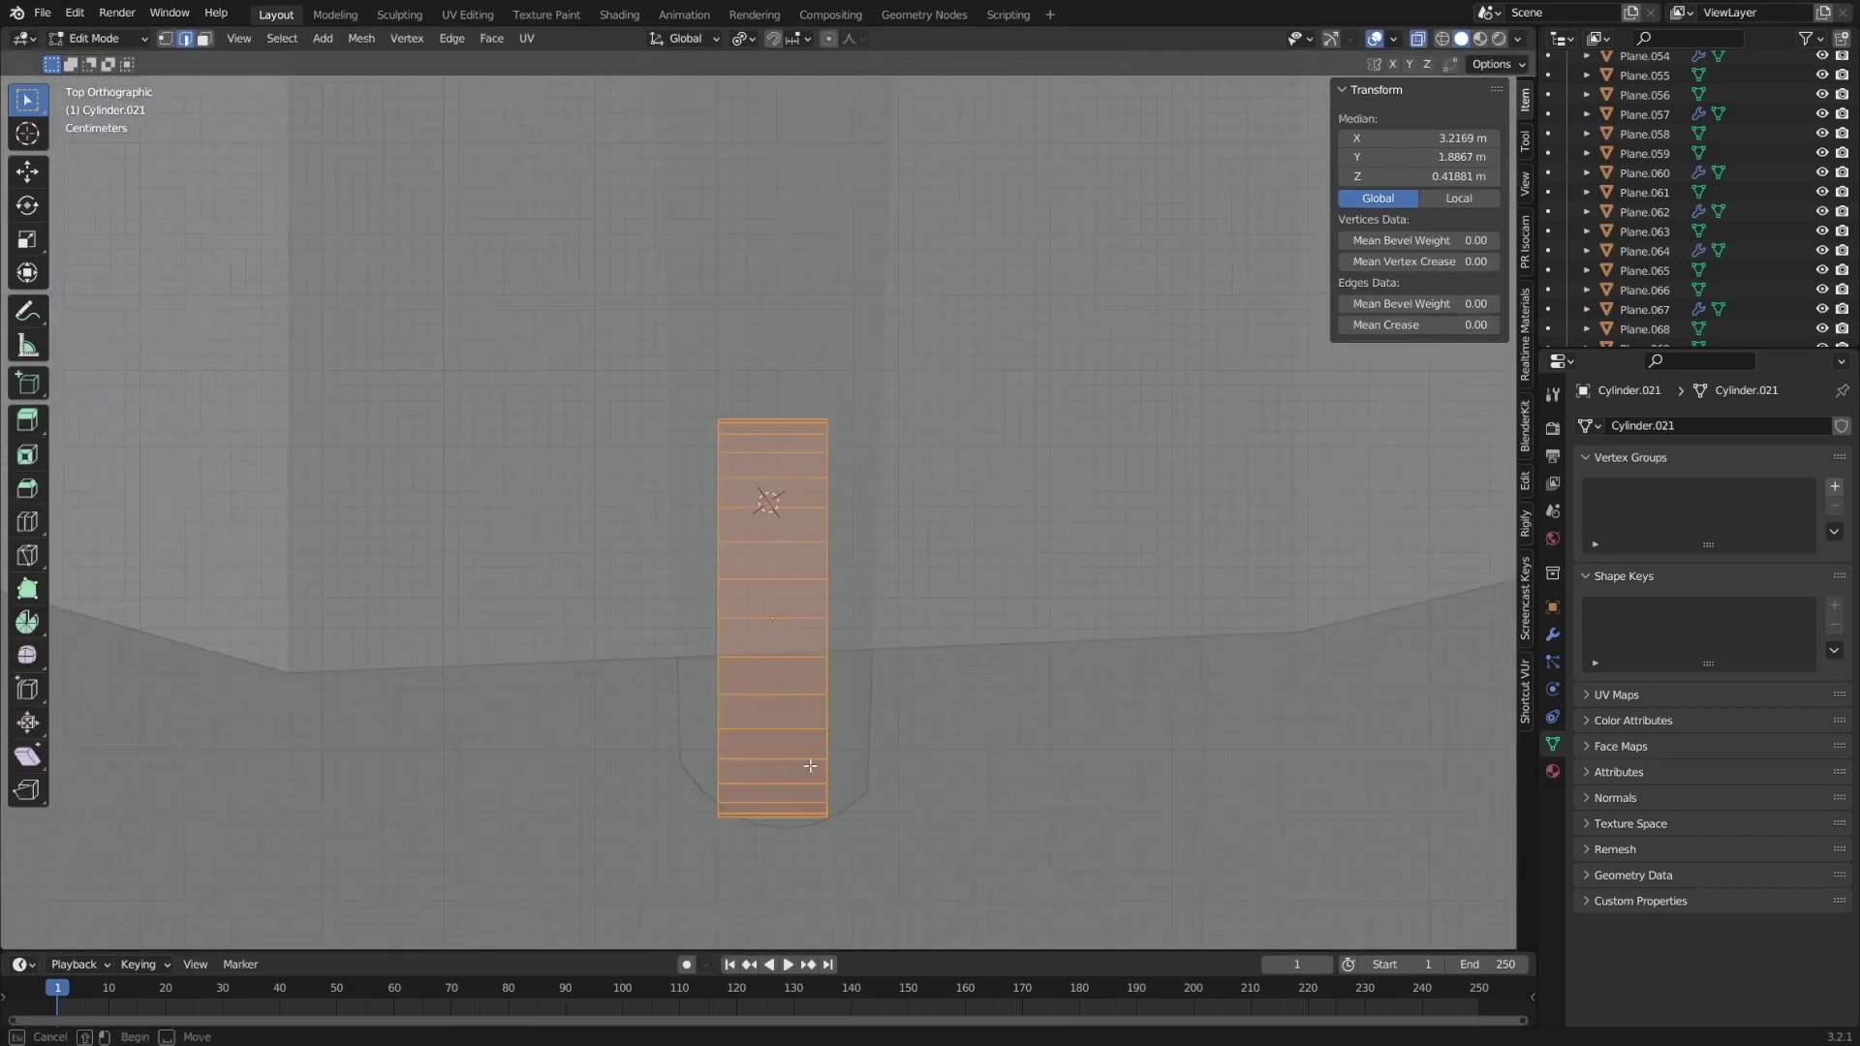
Form a curved fender over the caster wheel, and inset and extrude the wheel's side face to make the hub.
middle_drag(810, 768, 974, 621)
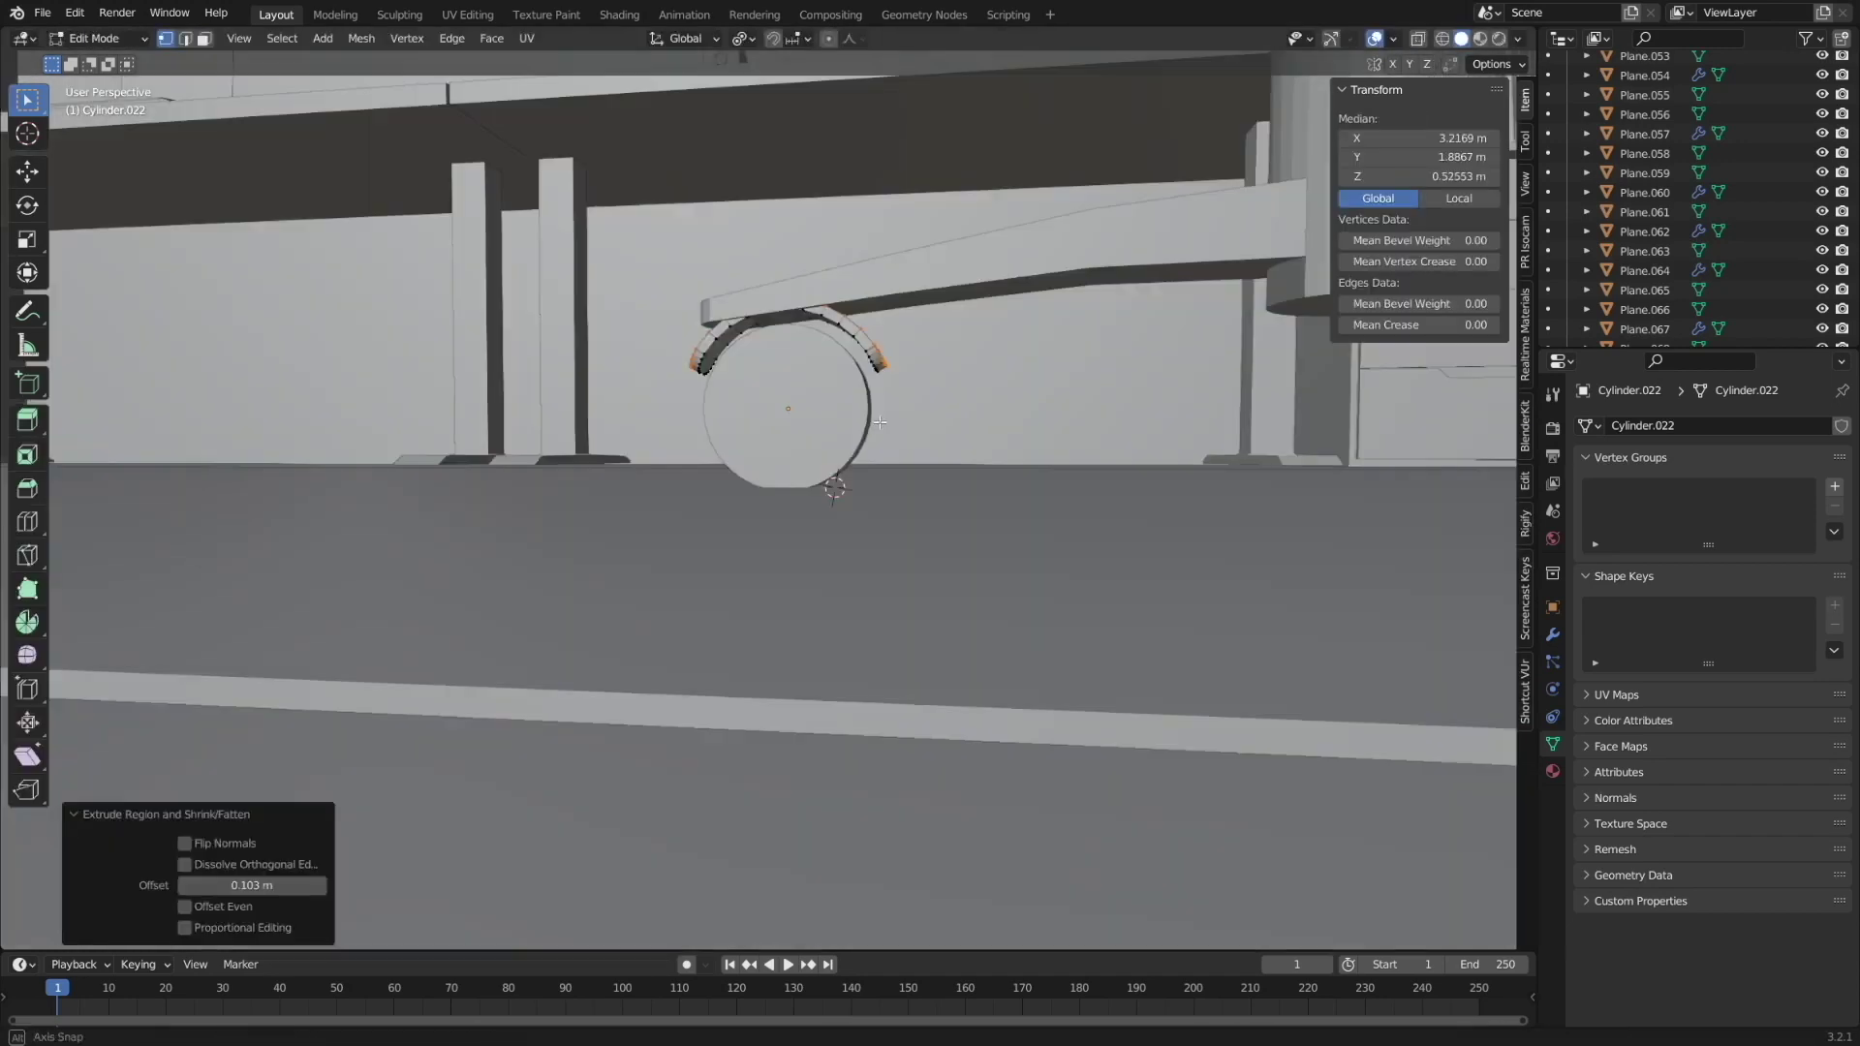
key(ctrl+Tab)
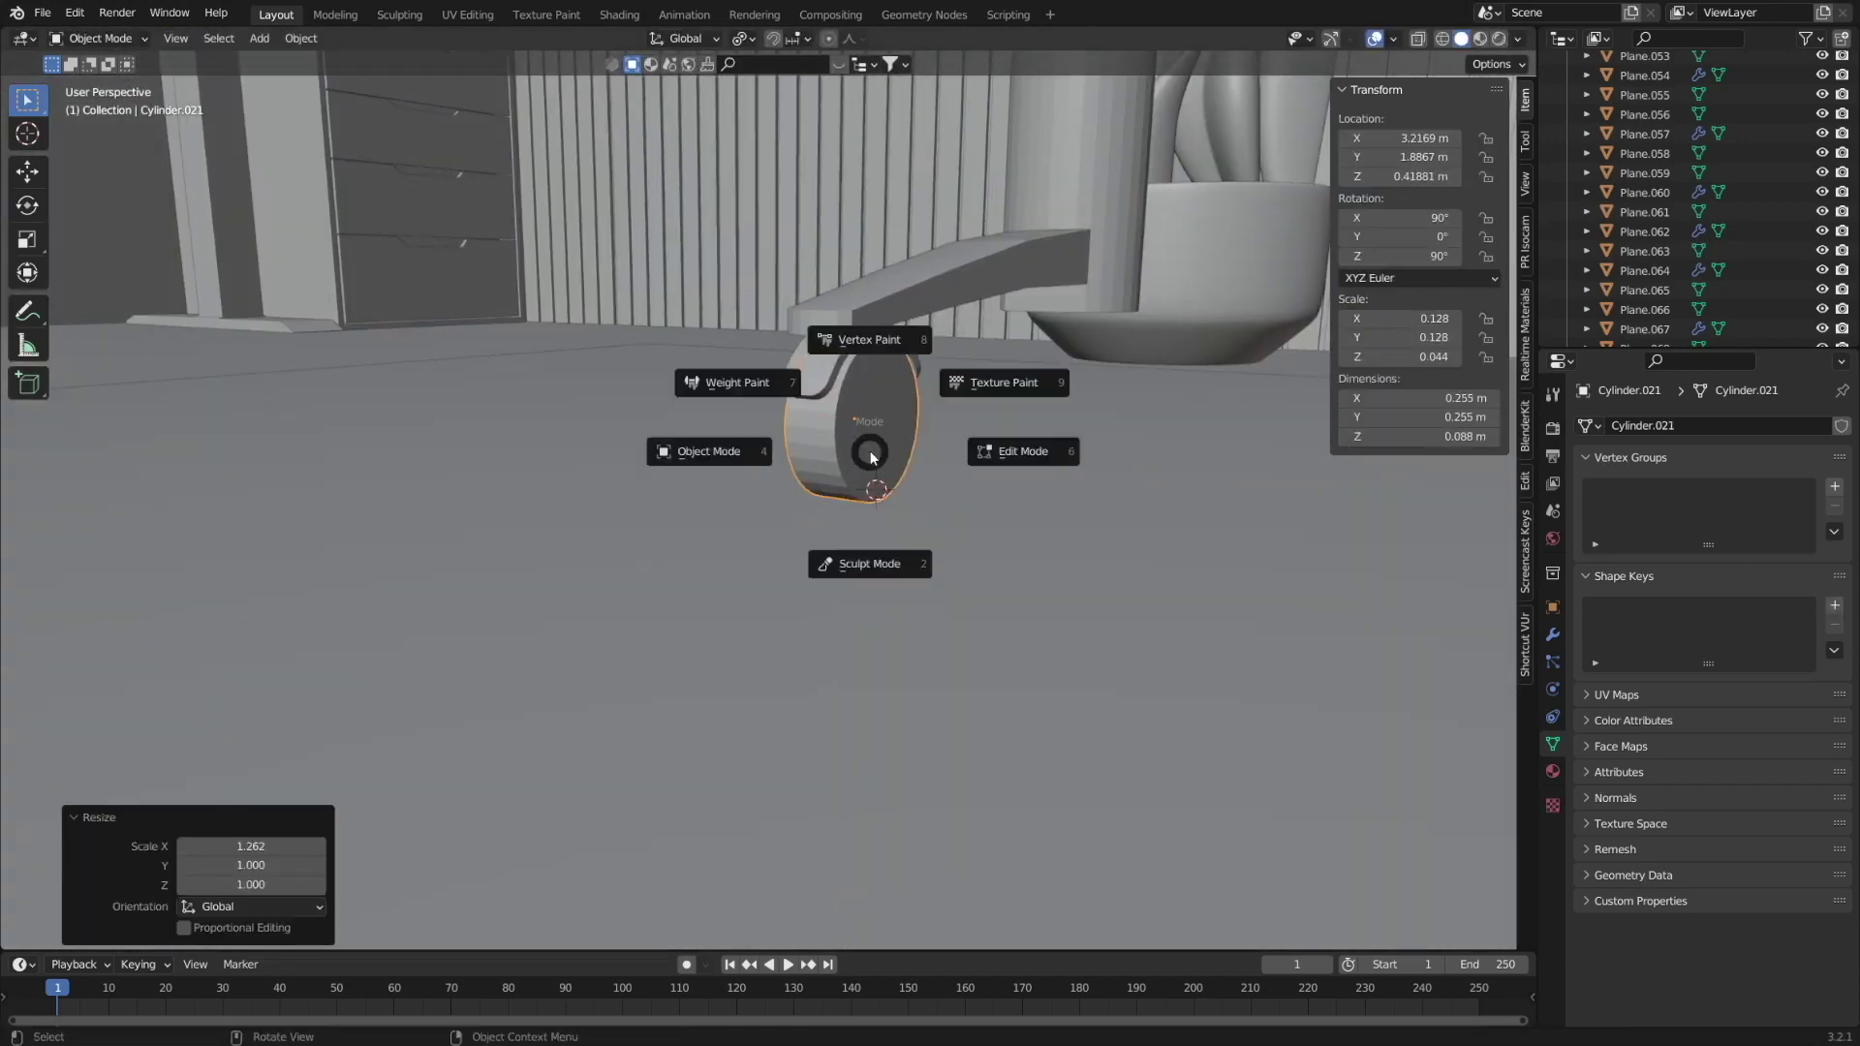
click(935, 447)
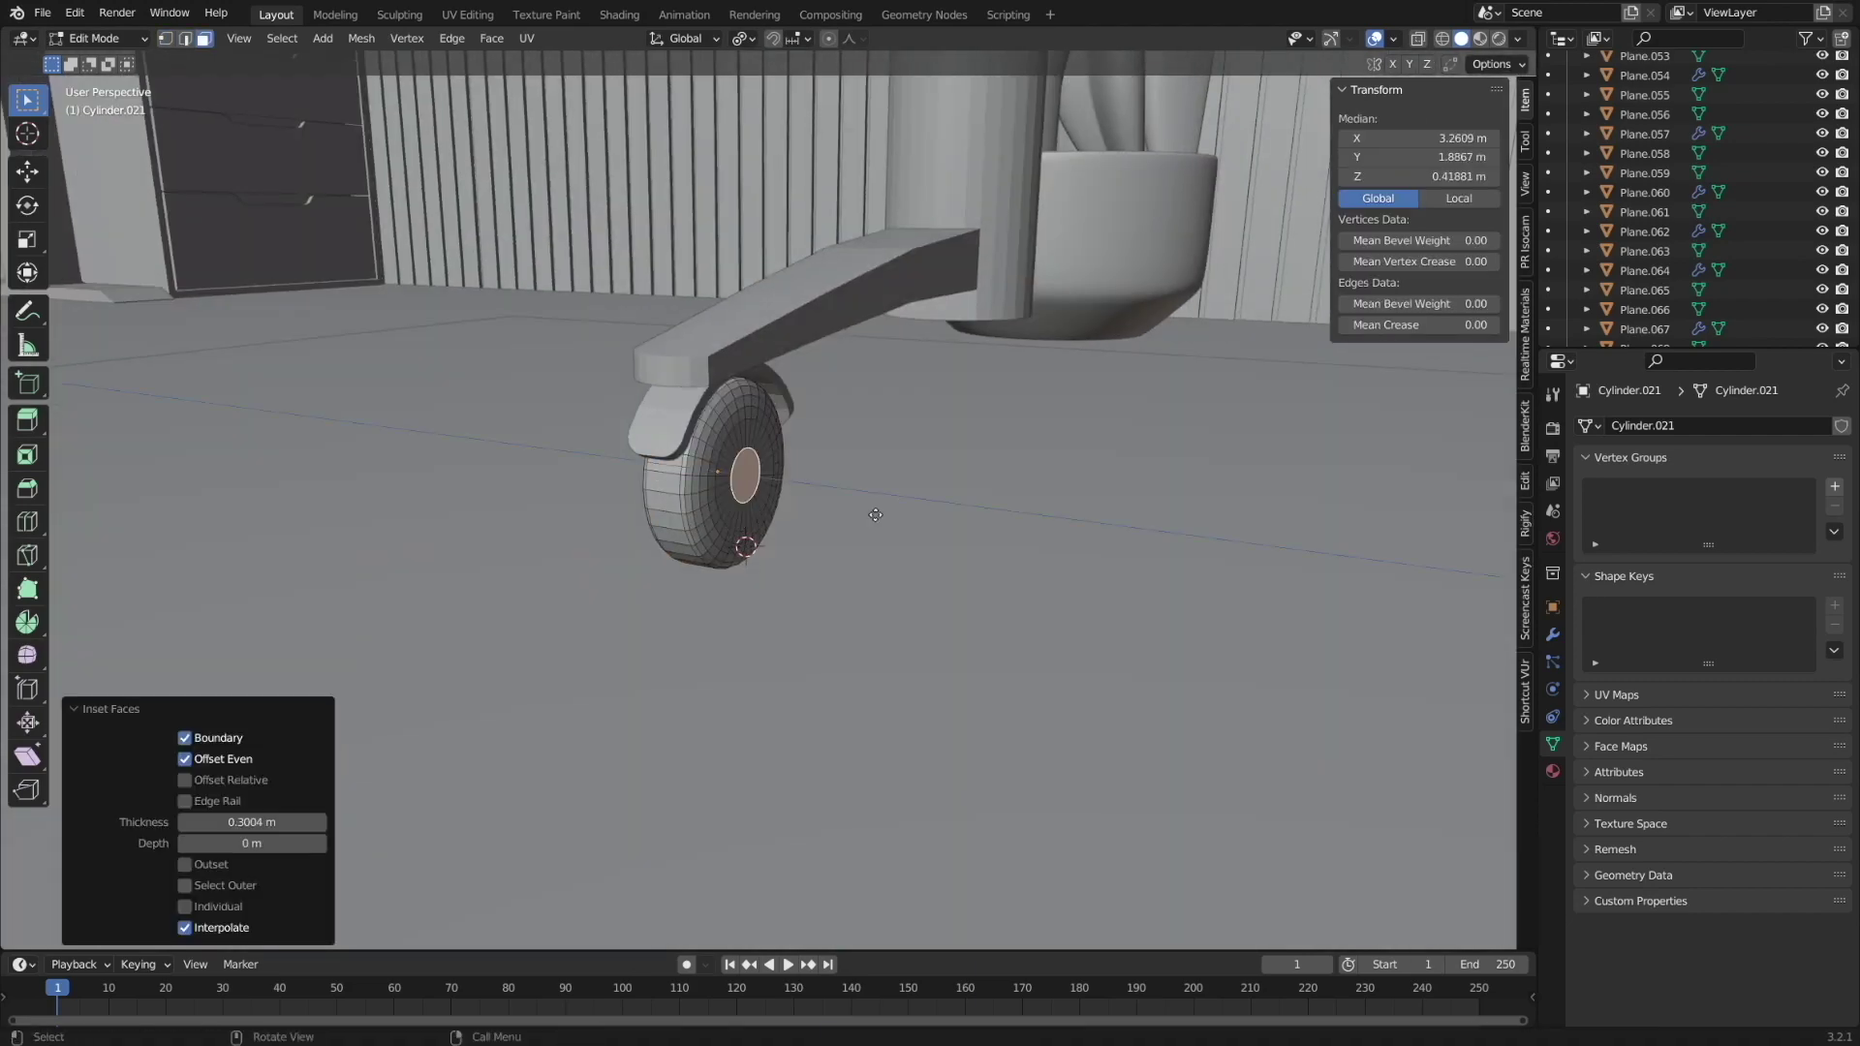
key(e)
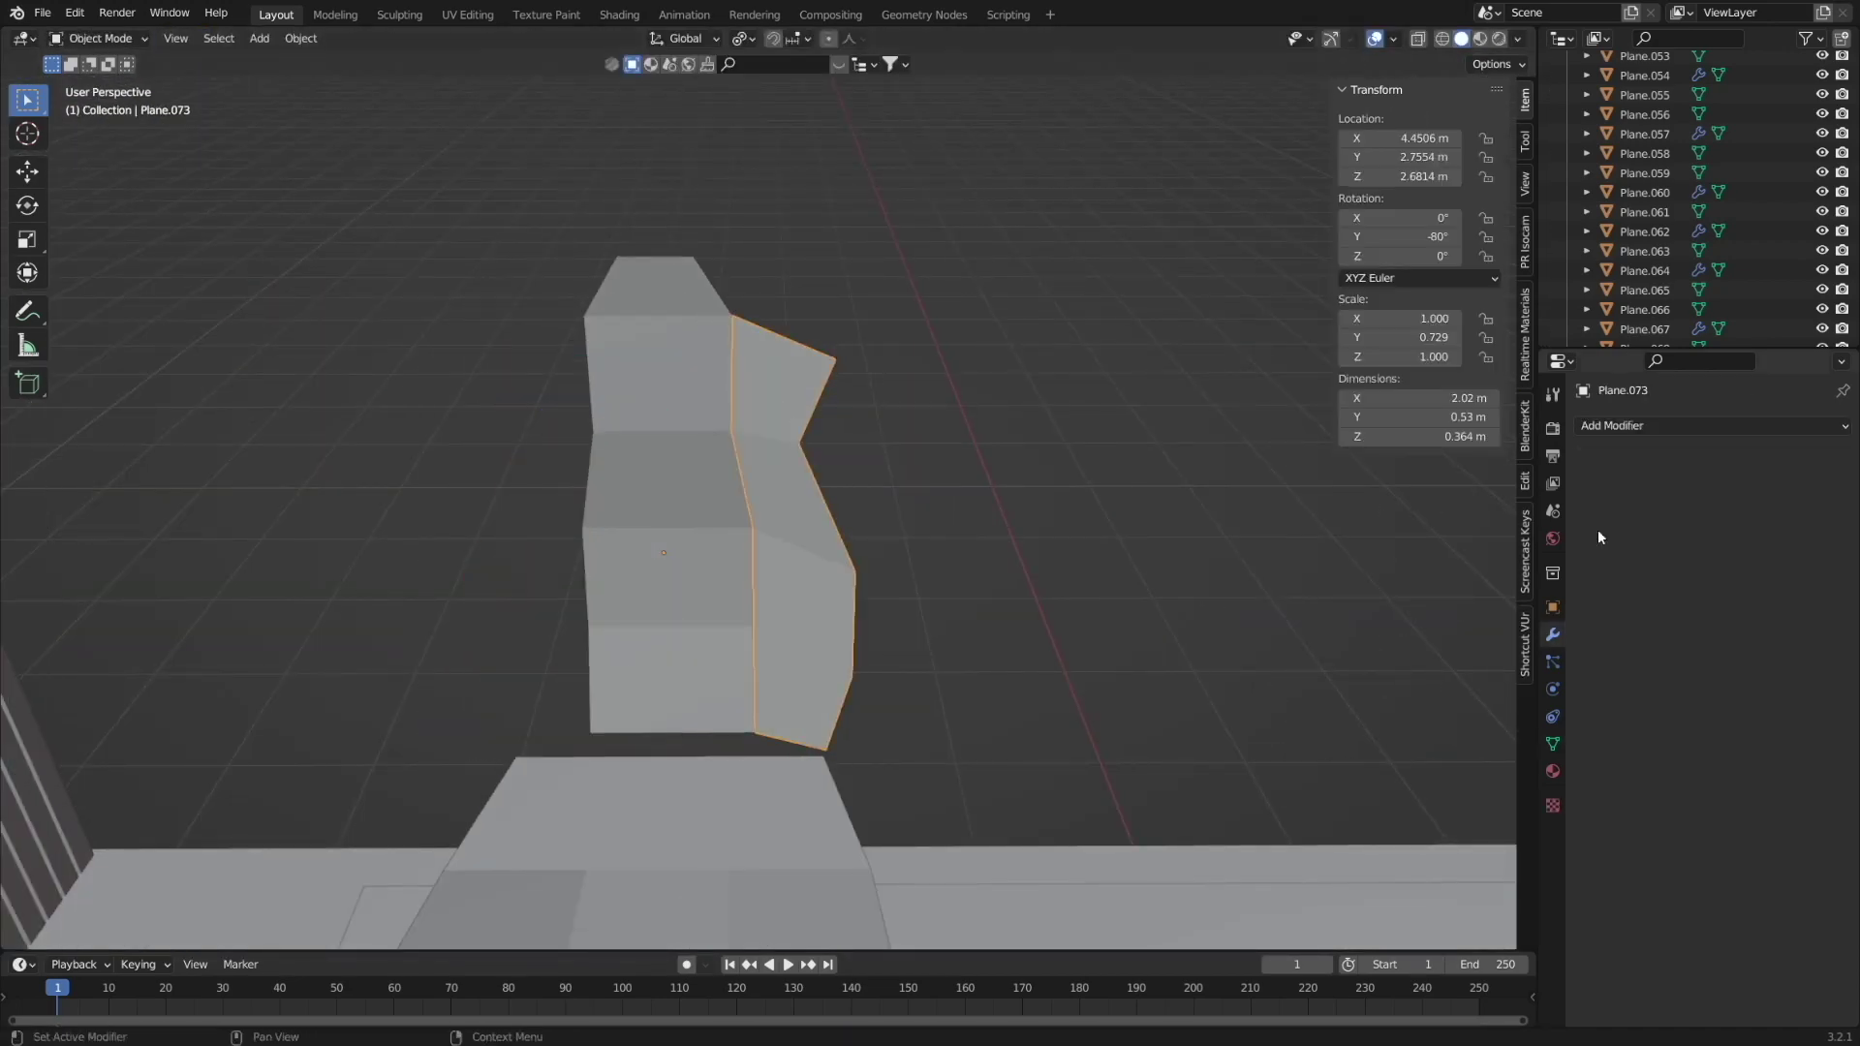
Separate the side sections of the backrest and seat and mirror them across the Y axis with Mirror modifiers.
click(1710, 425)
click(1453, 629)
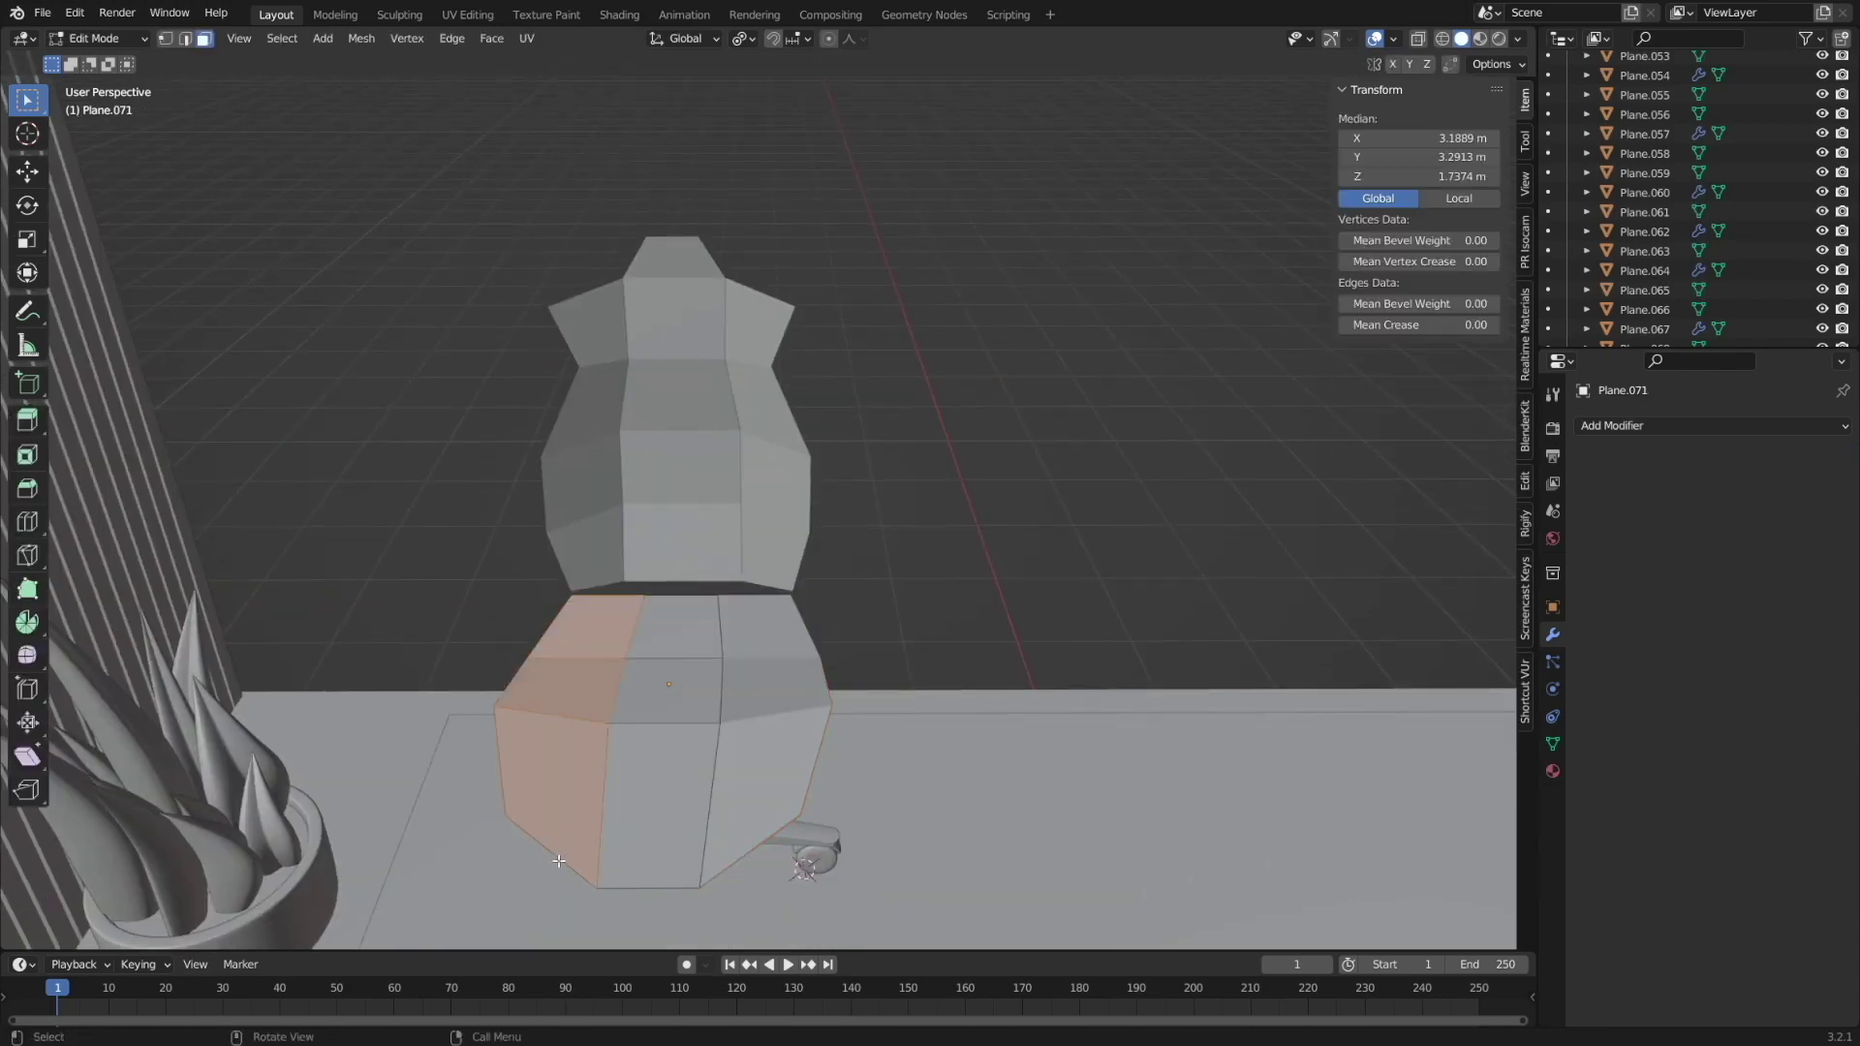
click(1710, 425)
click(1453, 630)
click(1753, 487)
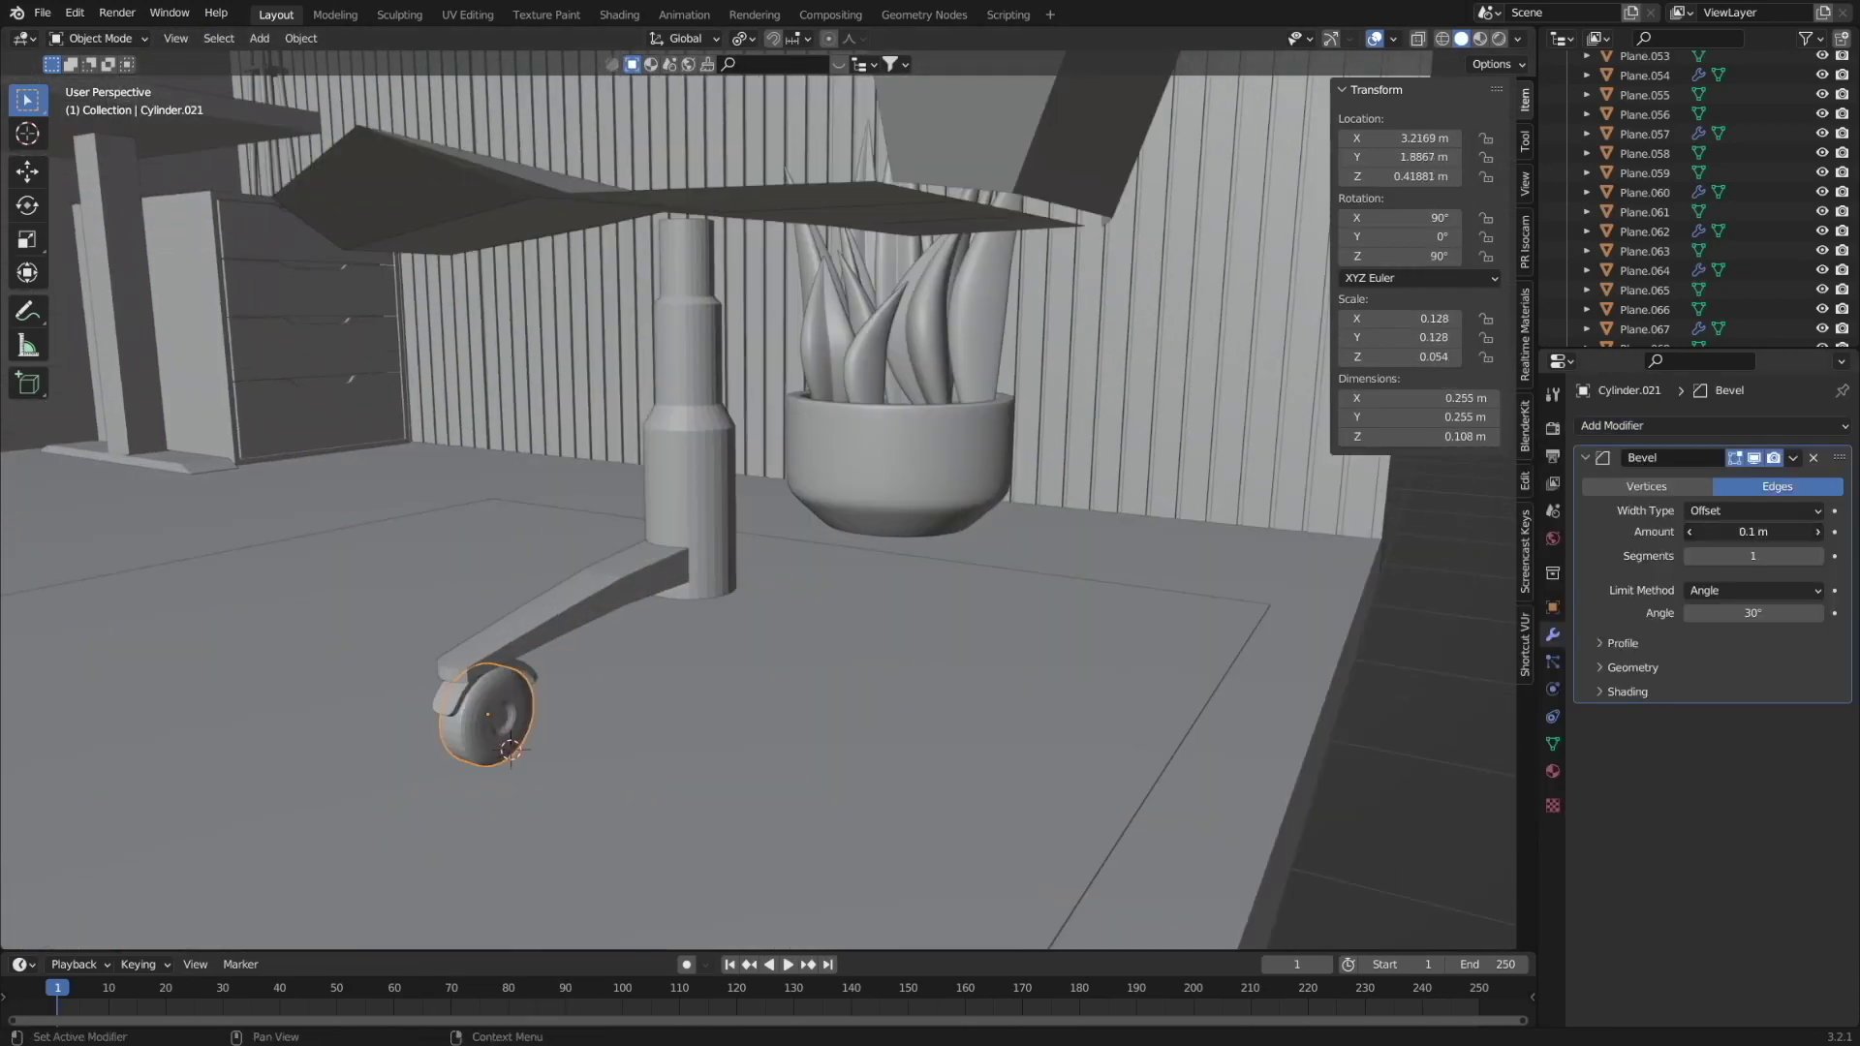
Bevel the wheel by 0.54 m with 19 segments, the fender by 0.77 m with 24, and the leg by 1.03 m with 23.
click(1709, 425)
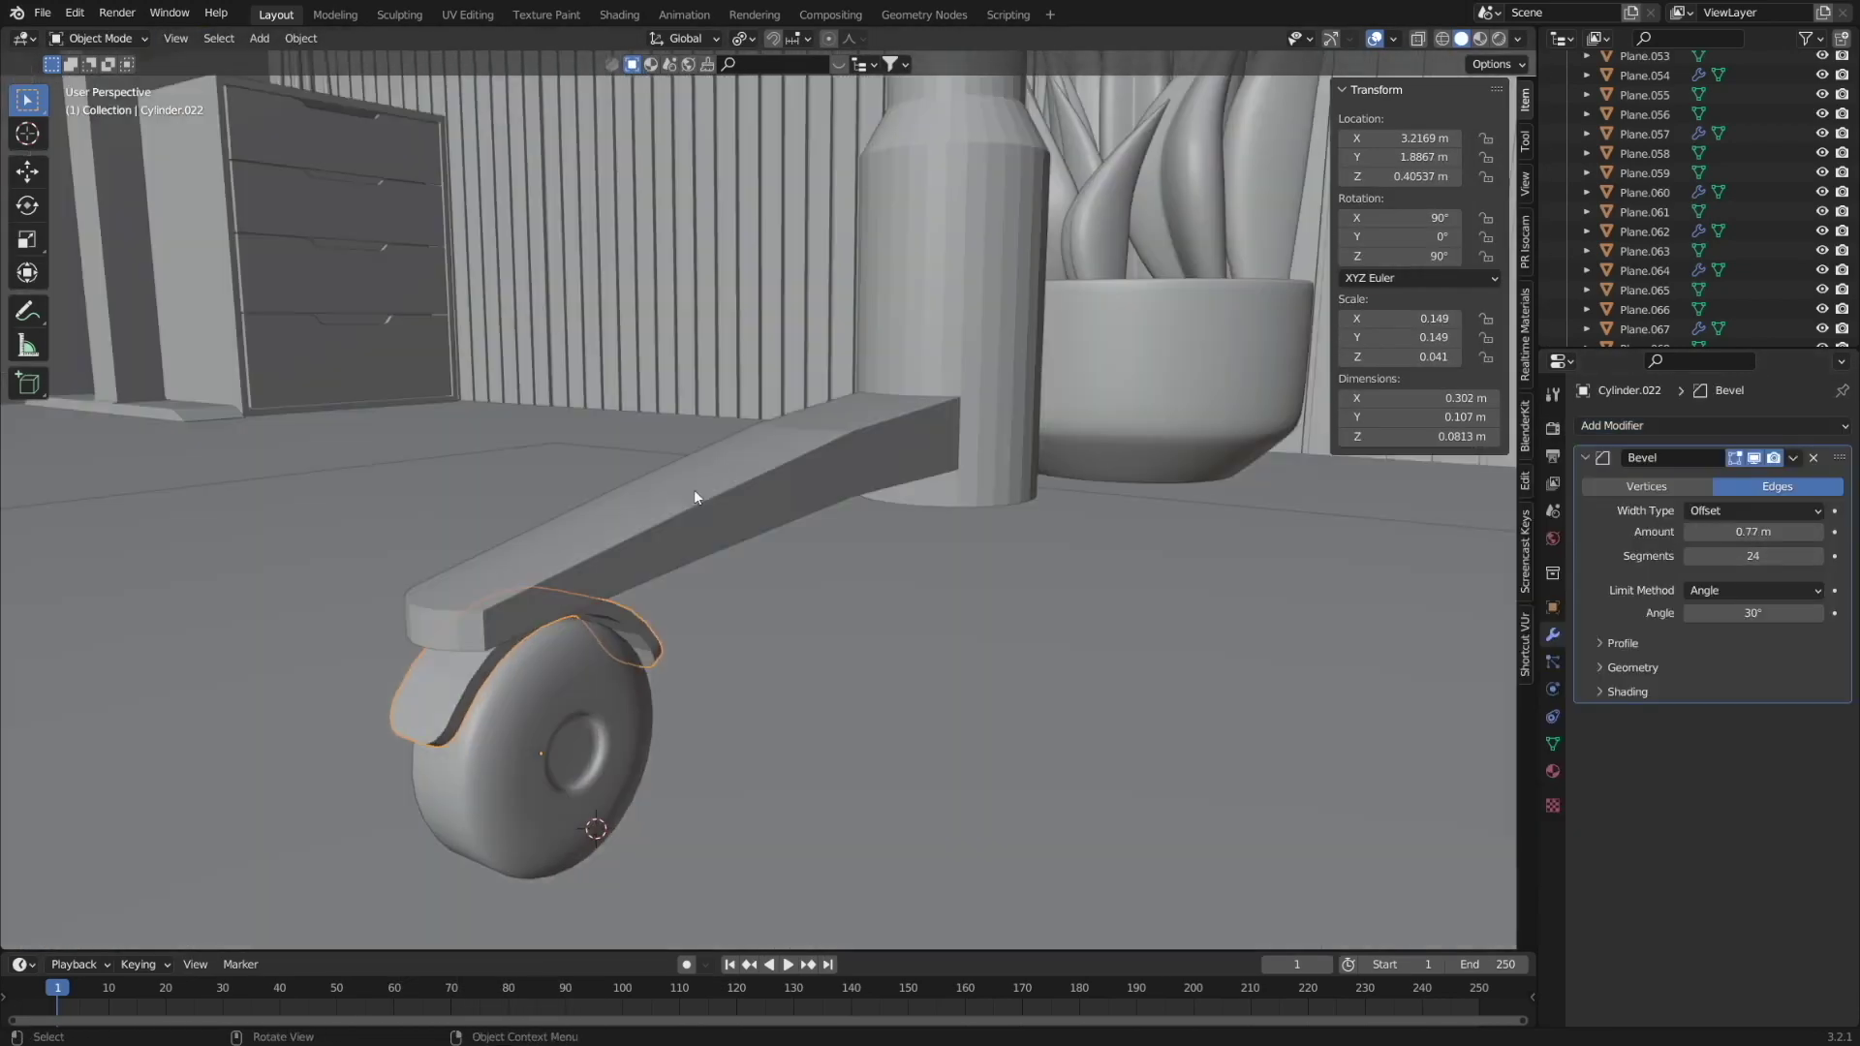
click(1709, 425)
click(1448, 501)
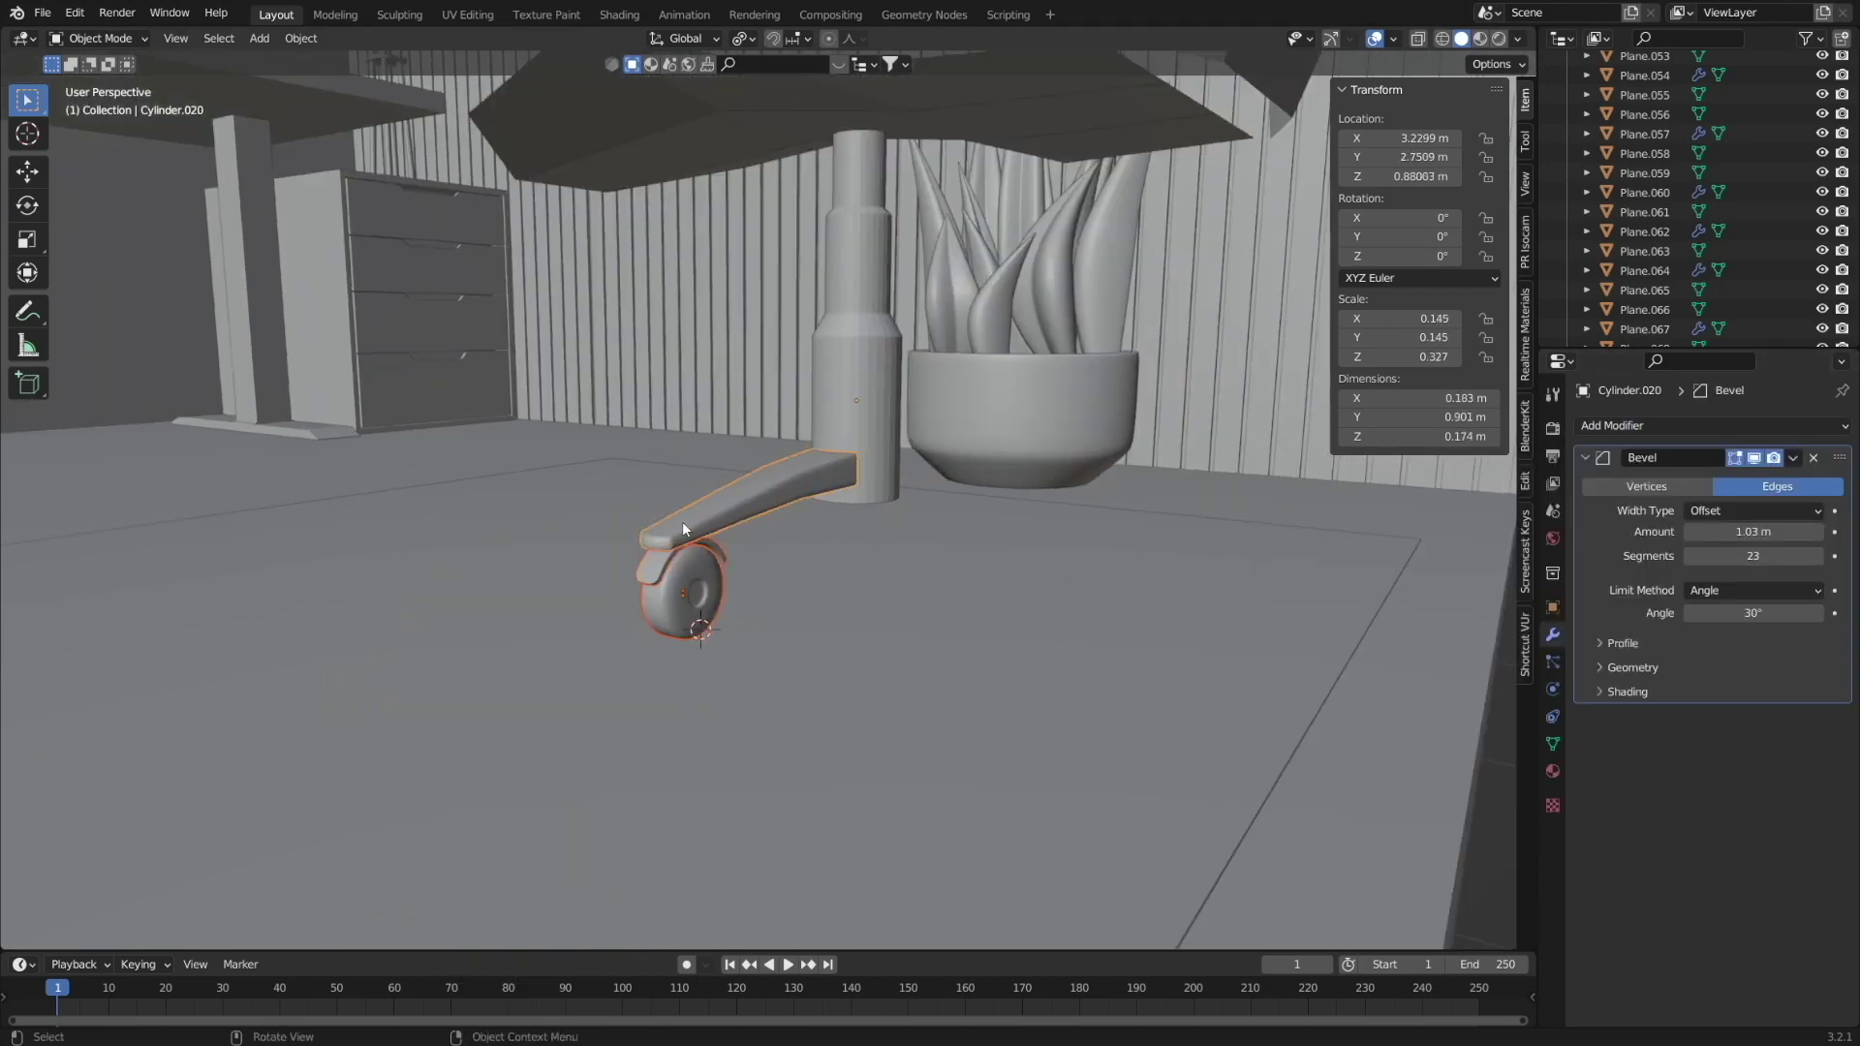
Duplicate the leg with its wheel and fender and rotate the copies about Z around the column to complete the five-legged base.
click(851, 516)
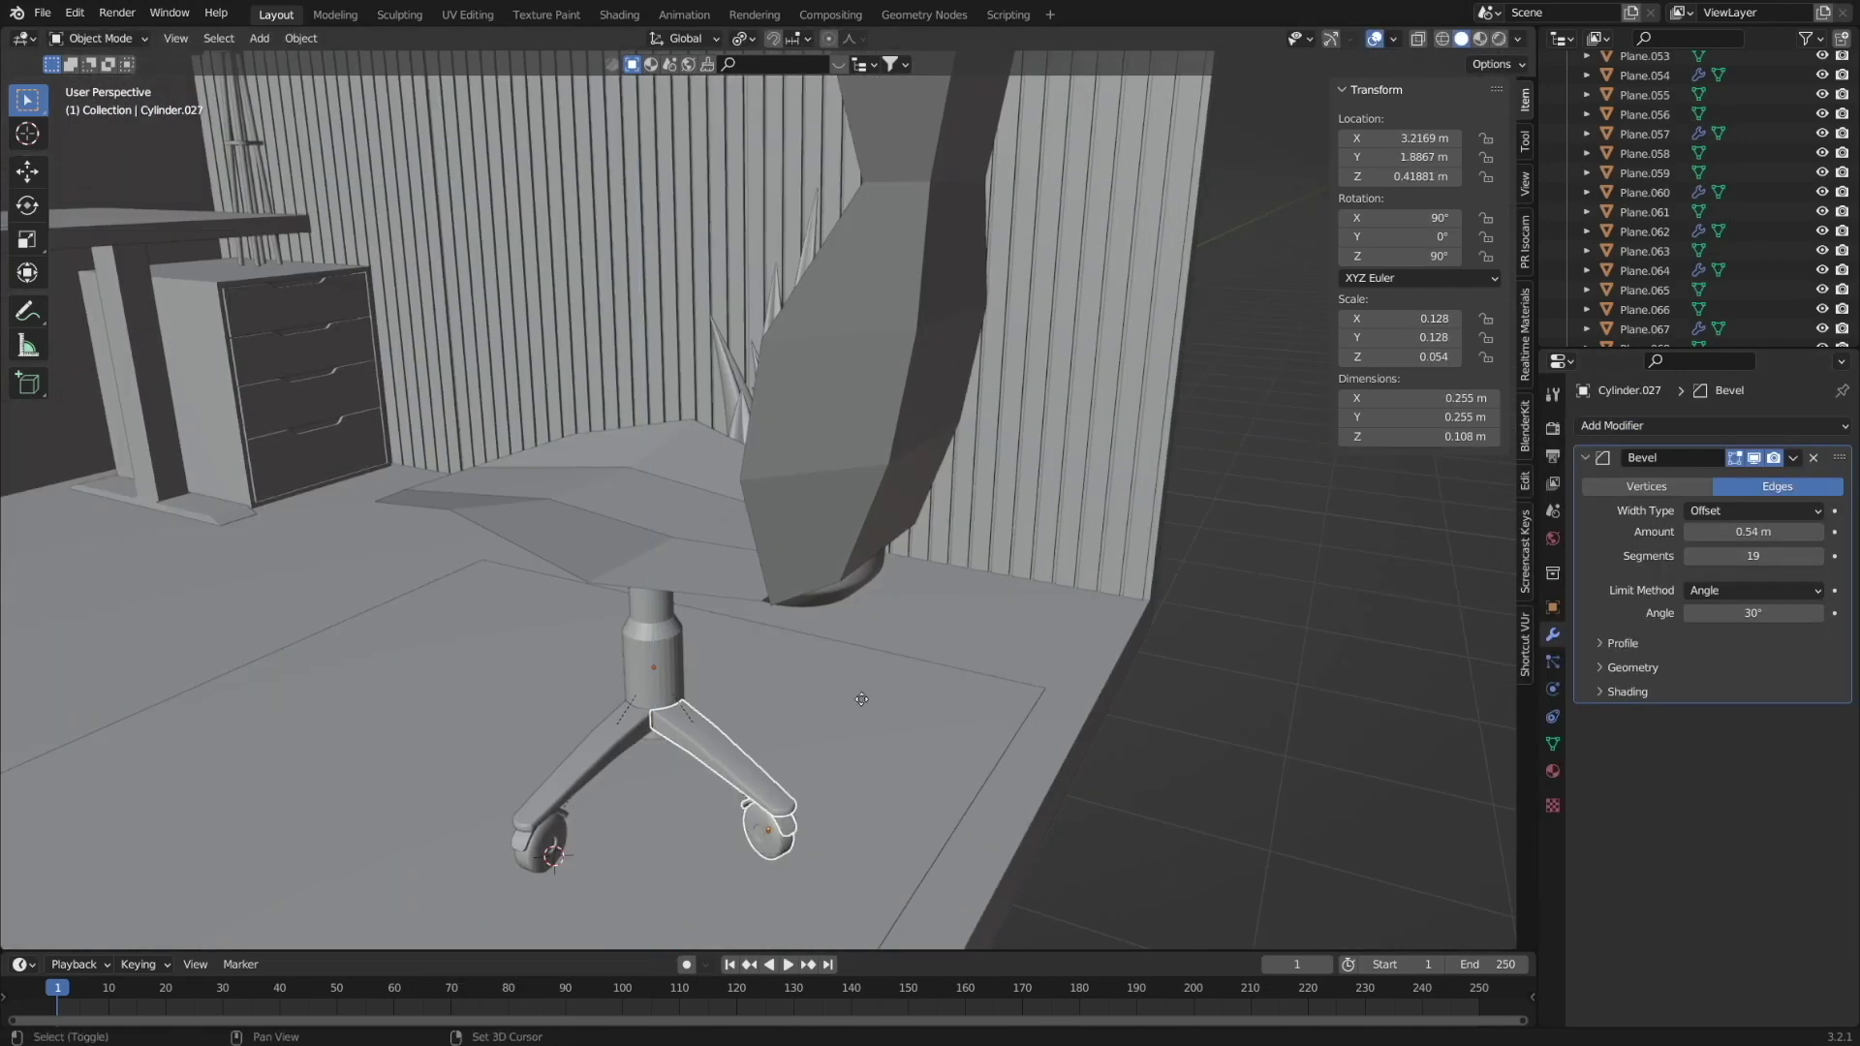
key(shift+d)
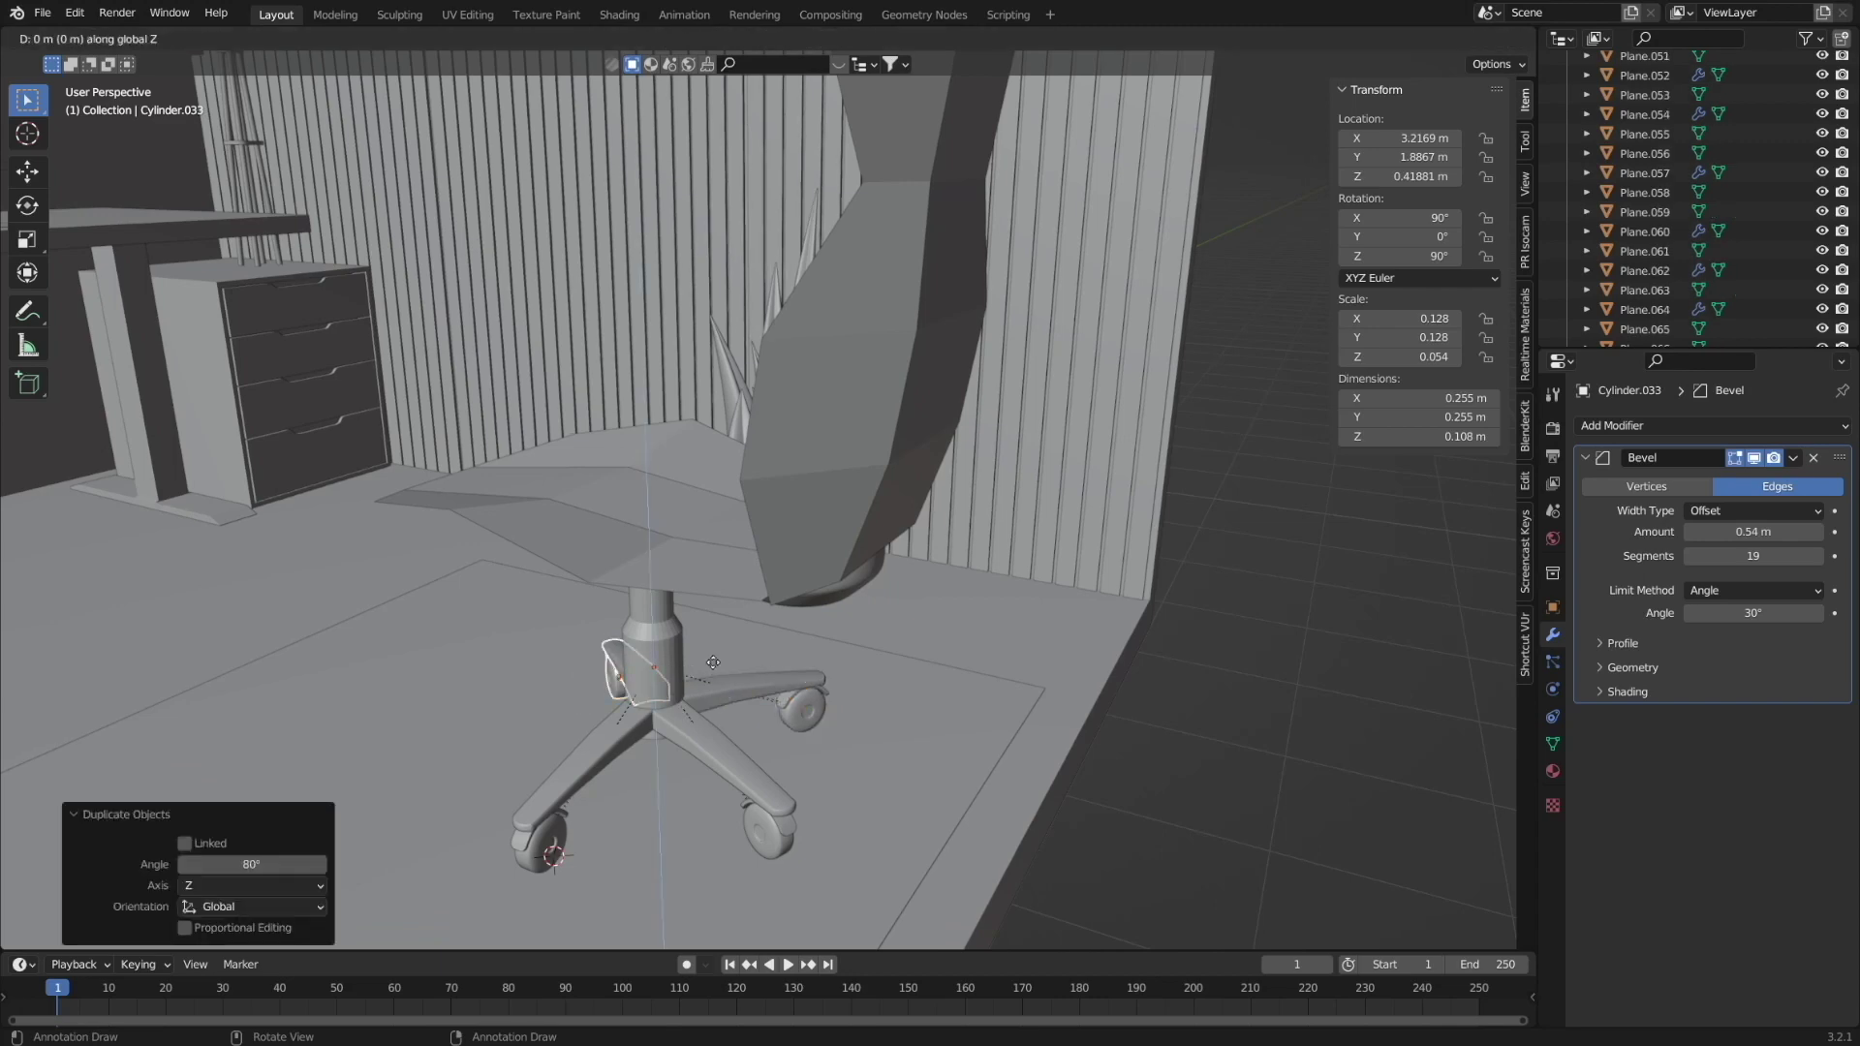
Extrude the seat sections along their normals and smooth them with level 2 subdivision, adding edge loops to keep the borders crisp.
key(Tab)
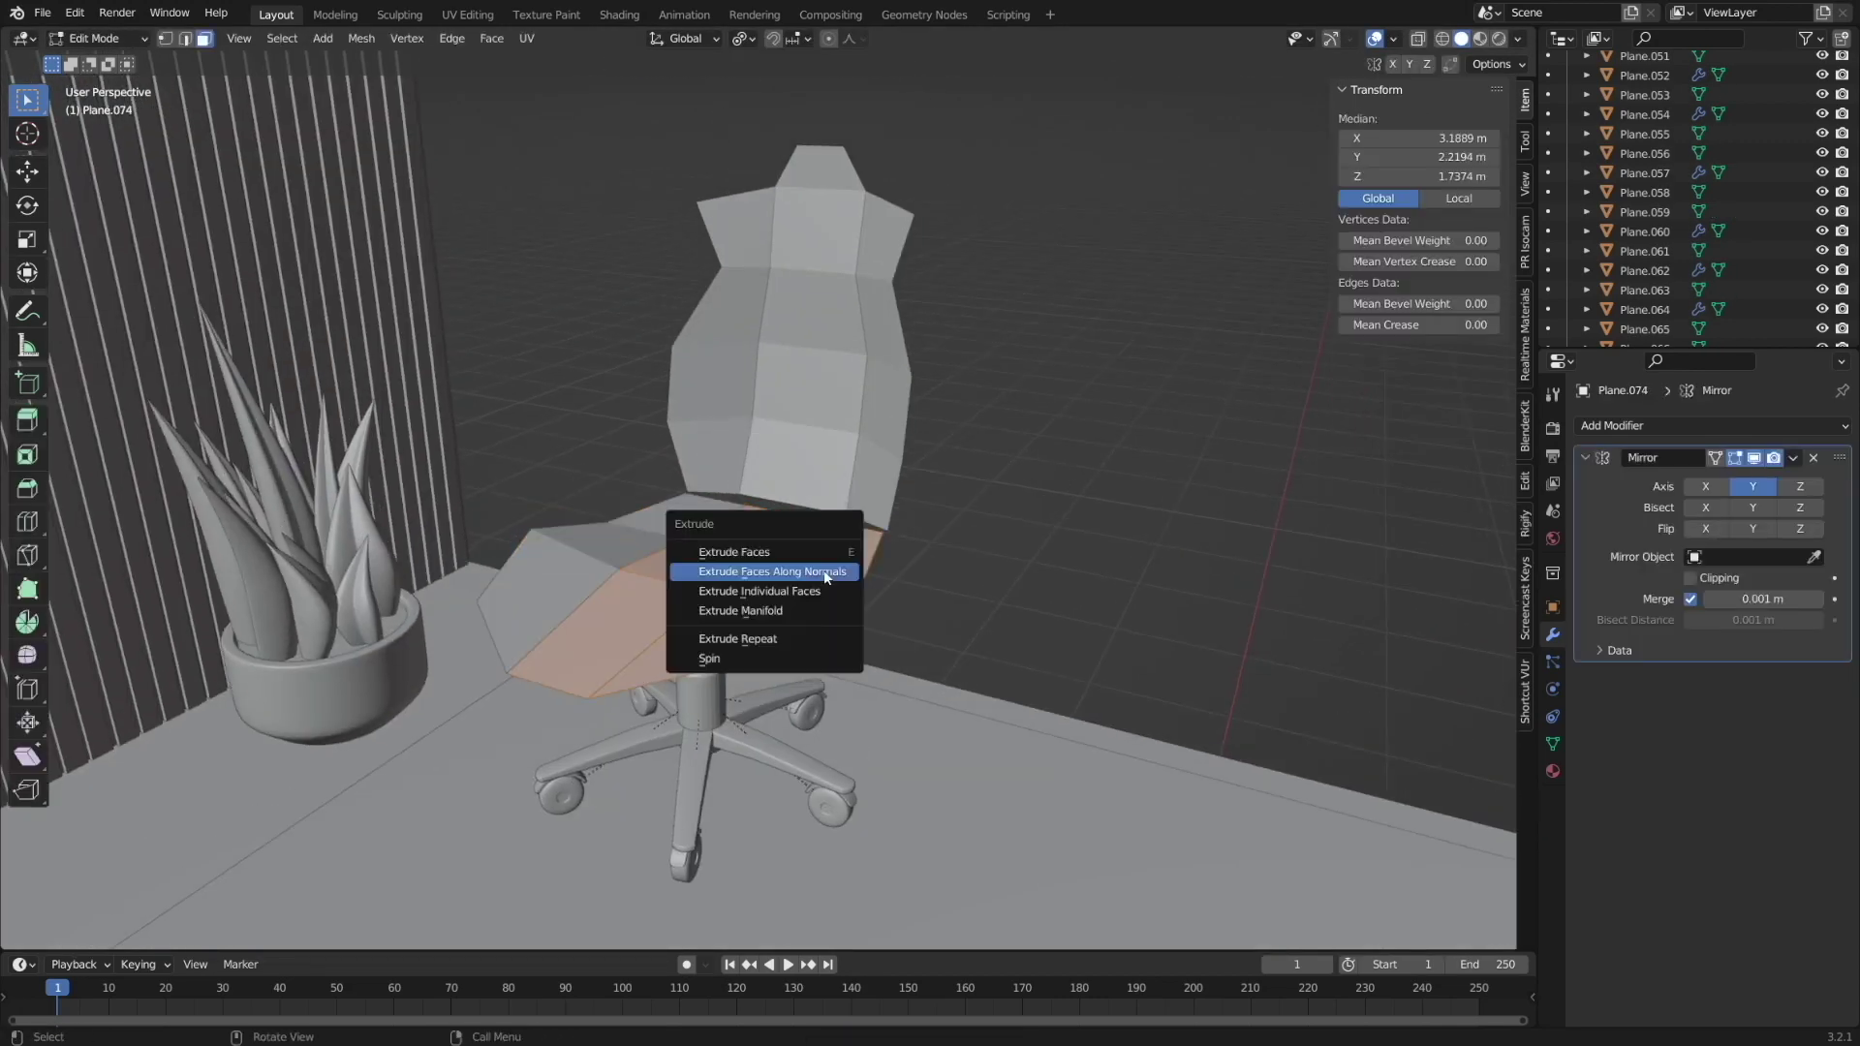
click(826, 573)
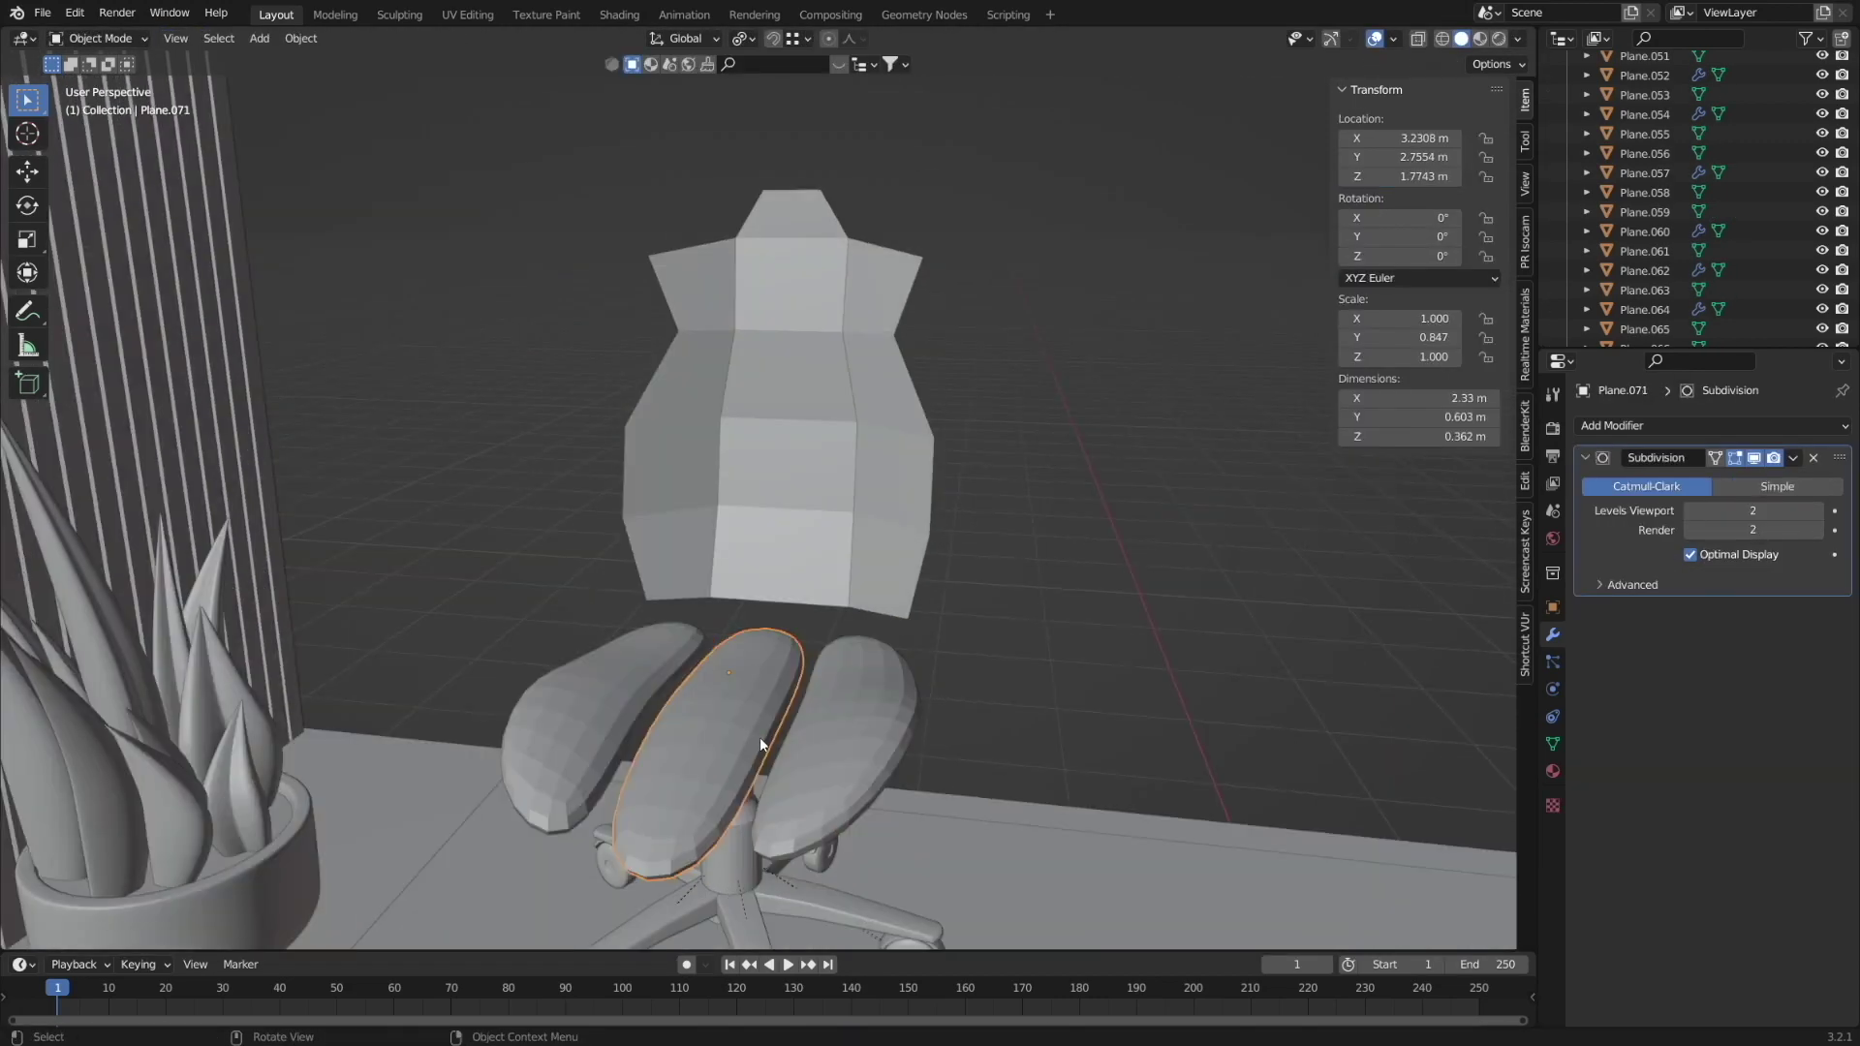
key(Tab)
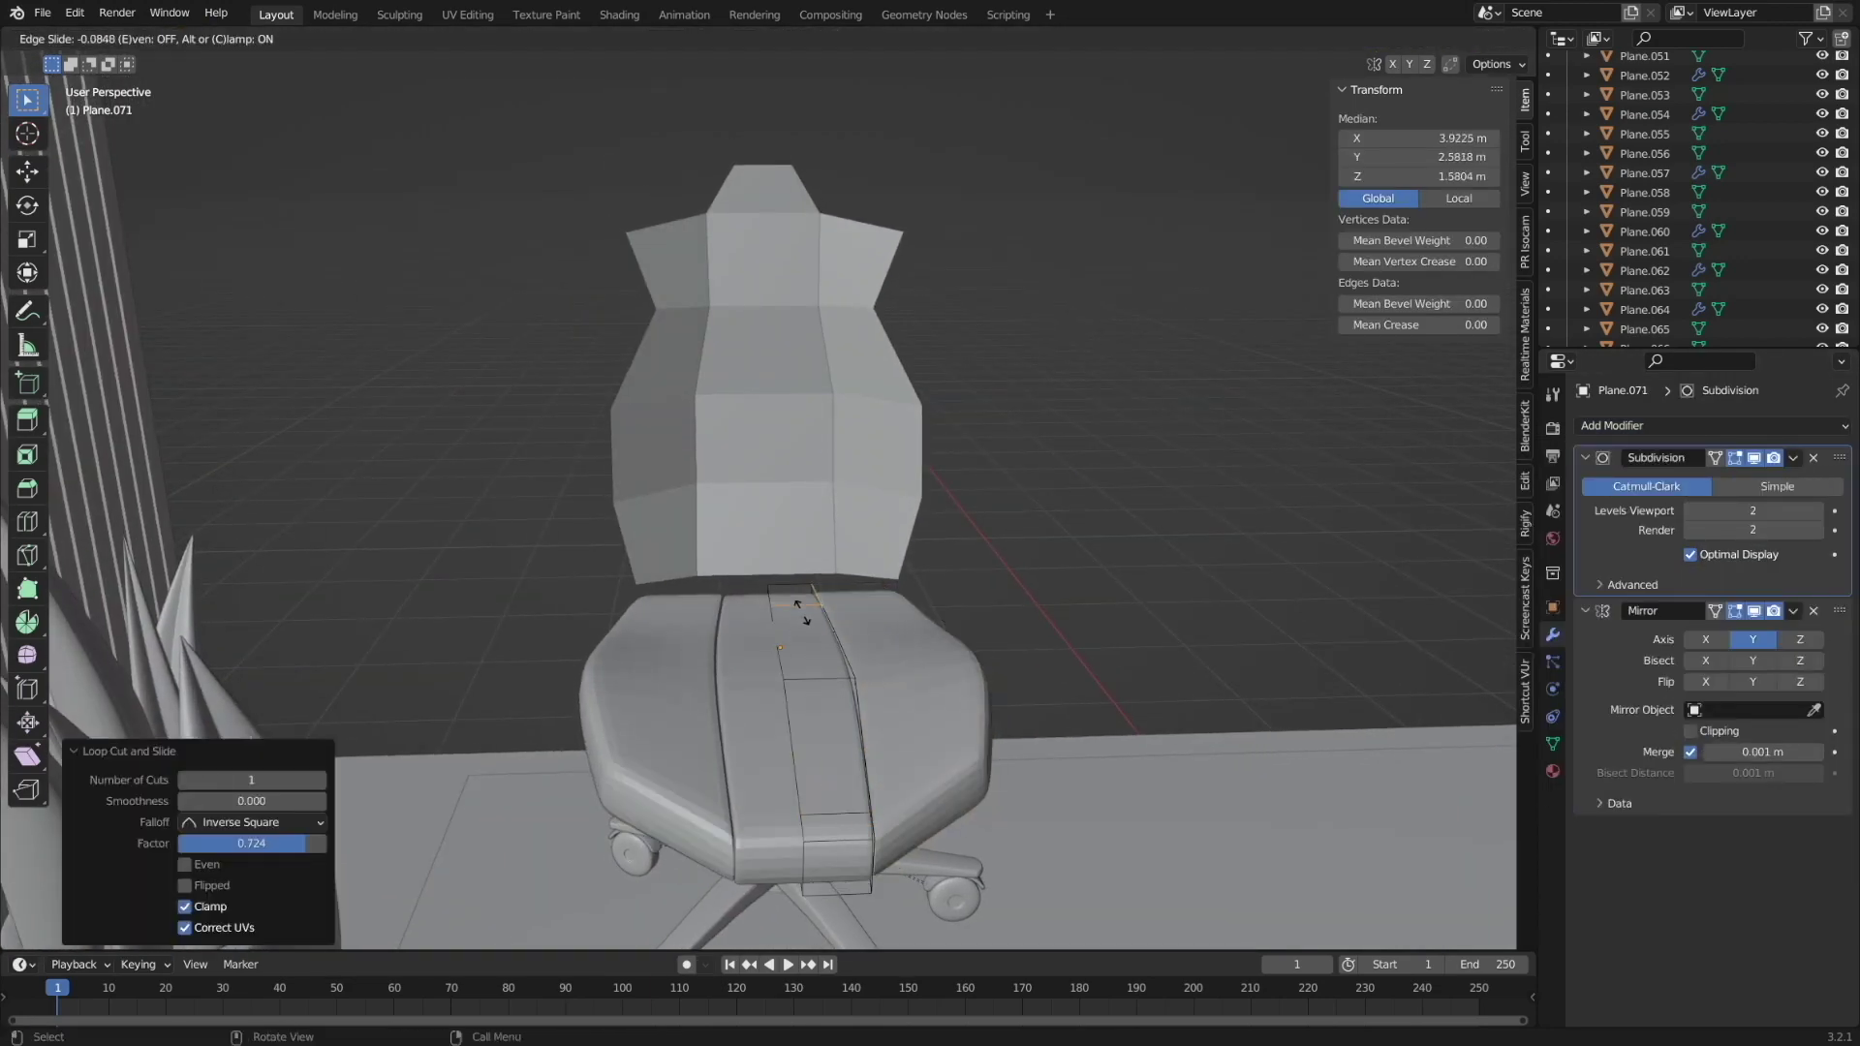
right_click(993, 695)
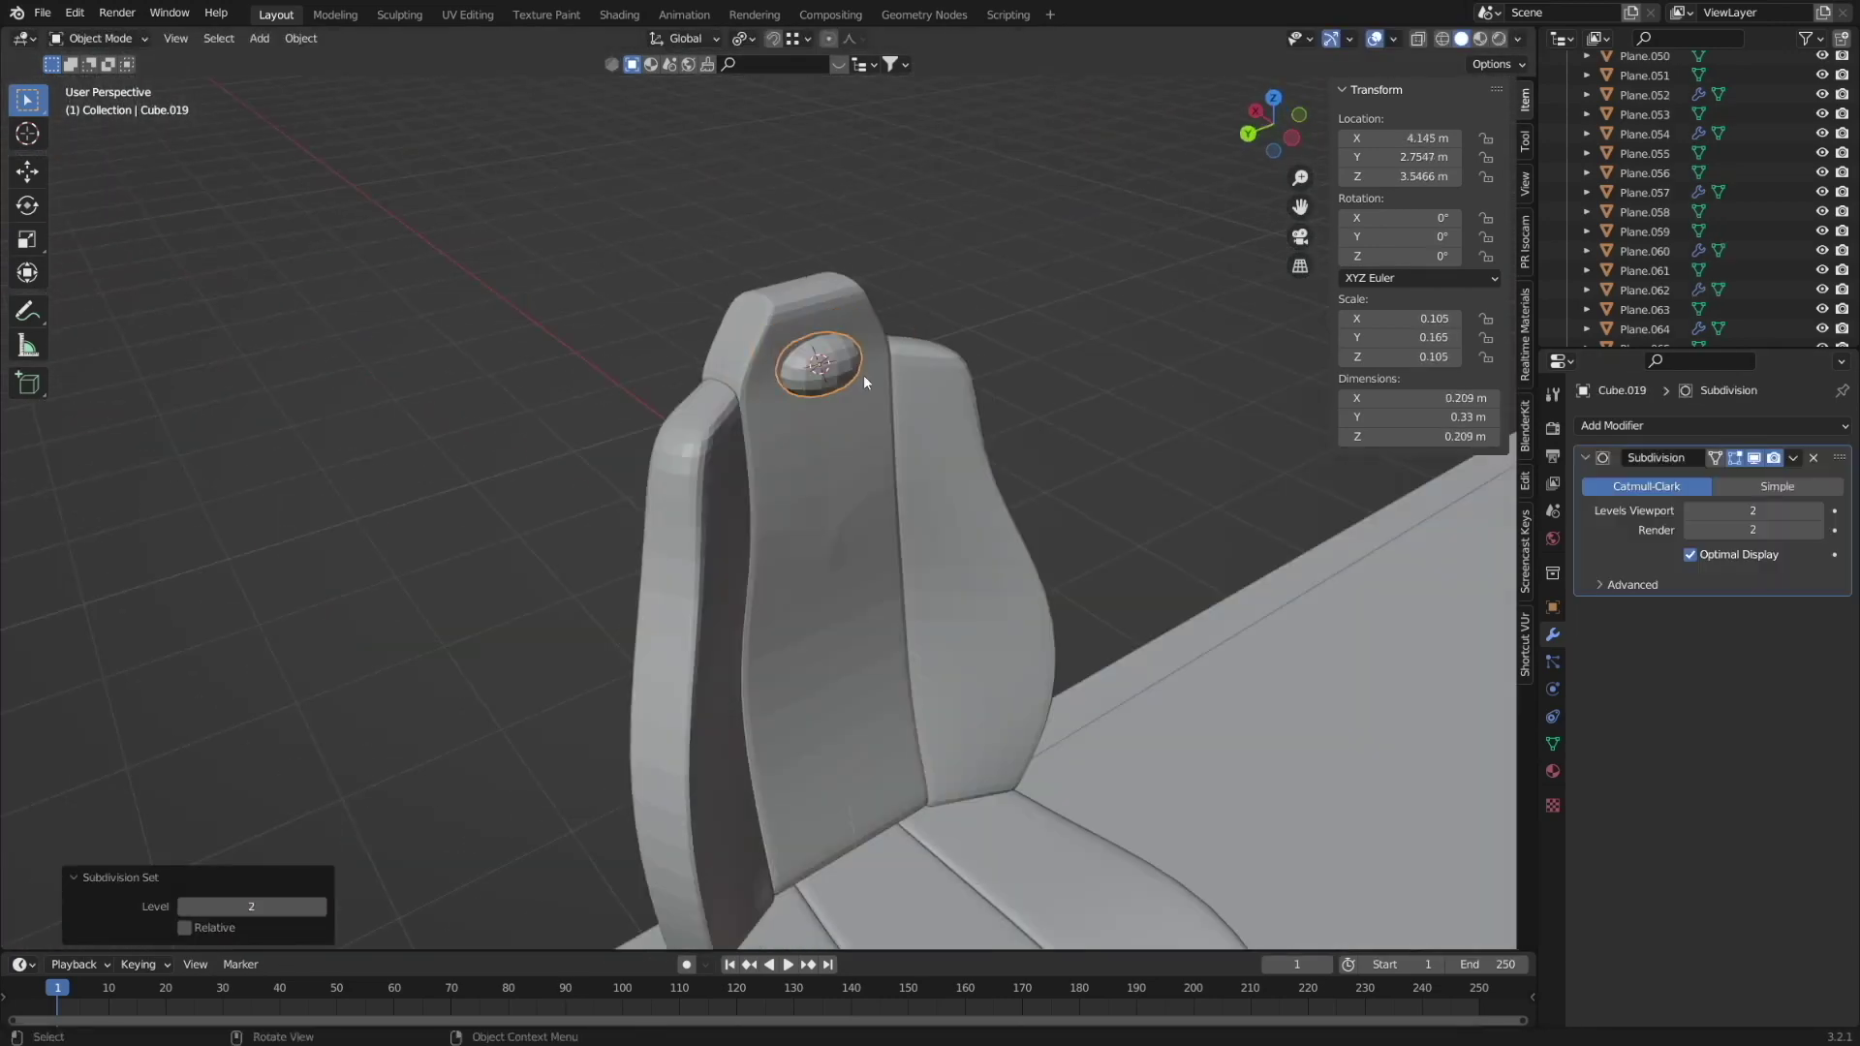
Extrude the armrest support plane about 0.47 m upward beside the seat and save the file.
key(Tab)
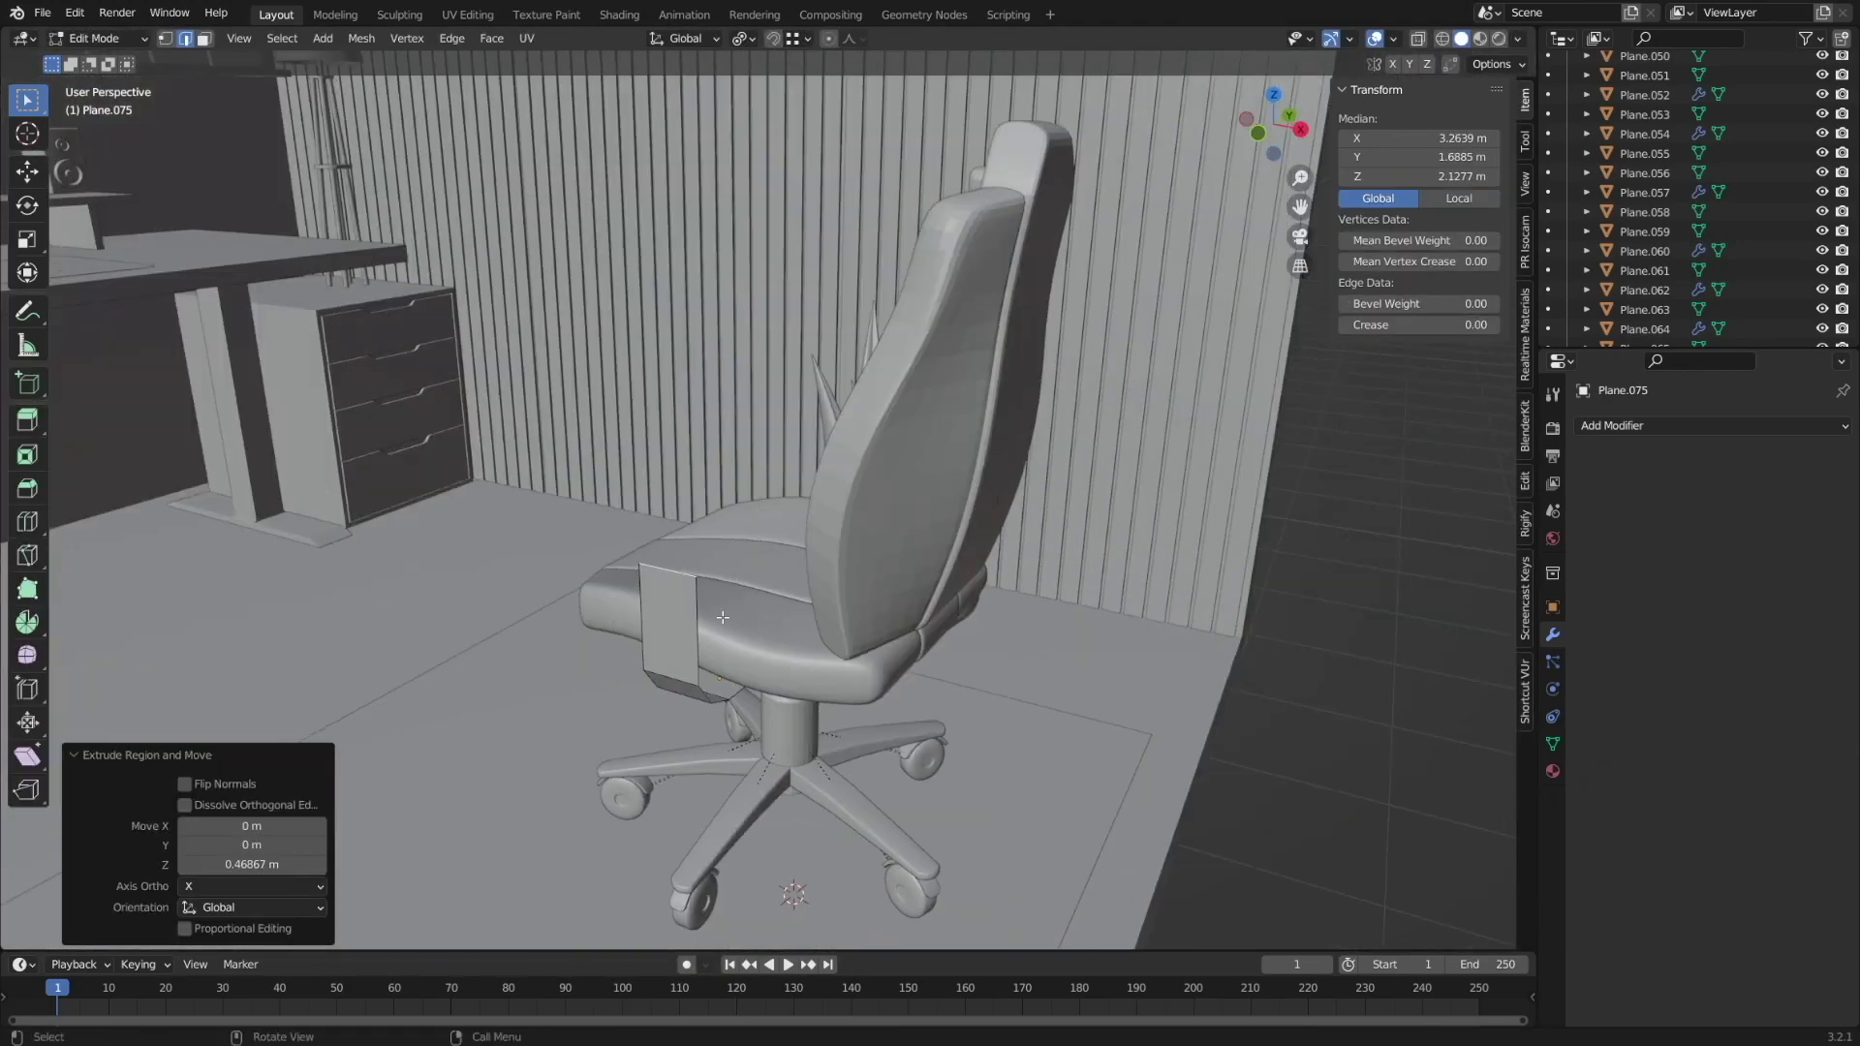
key(ctrl+s)
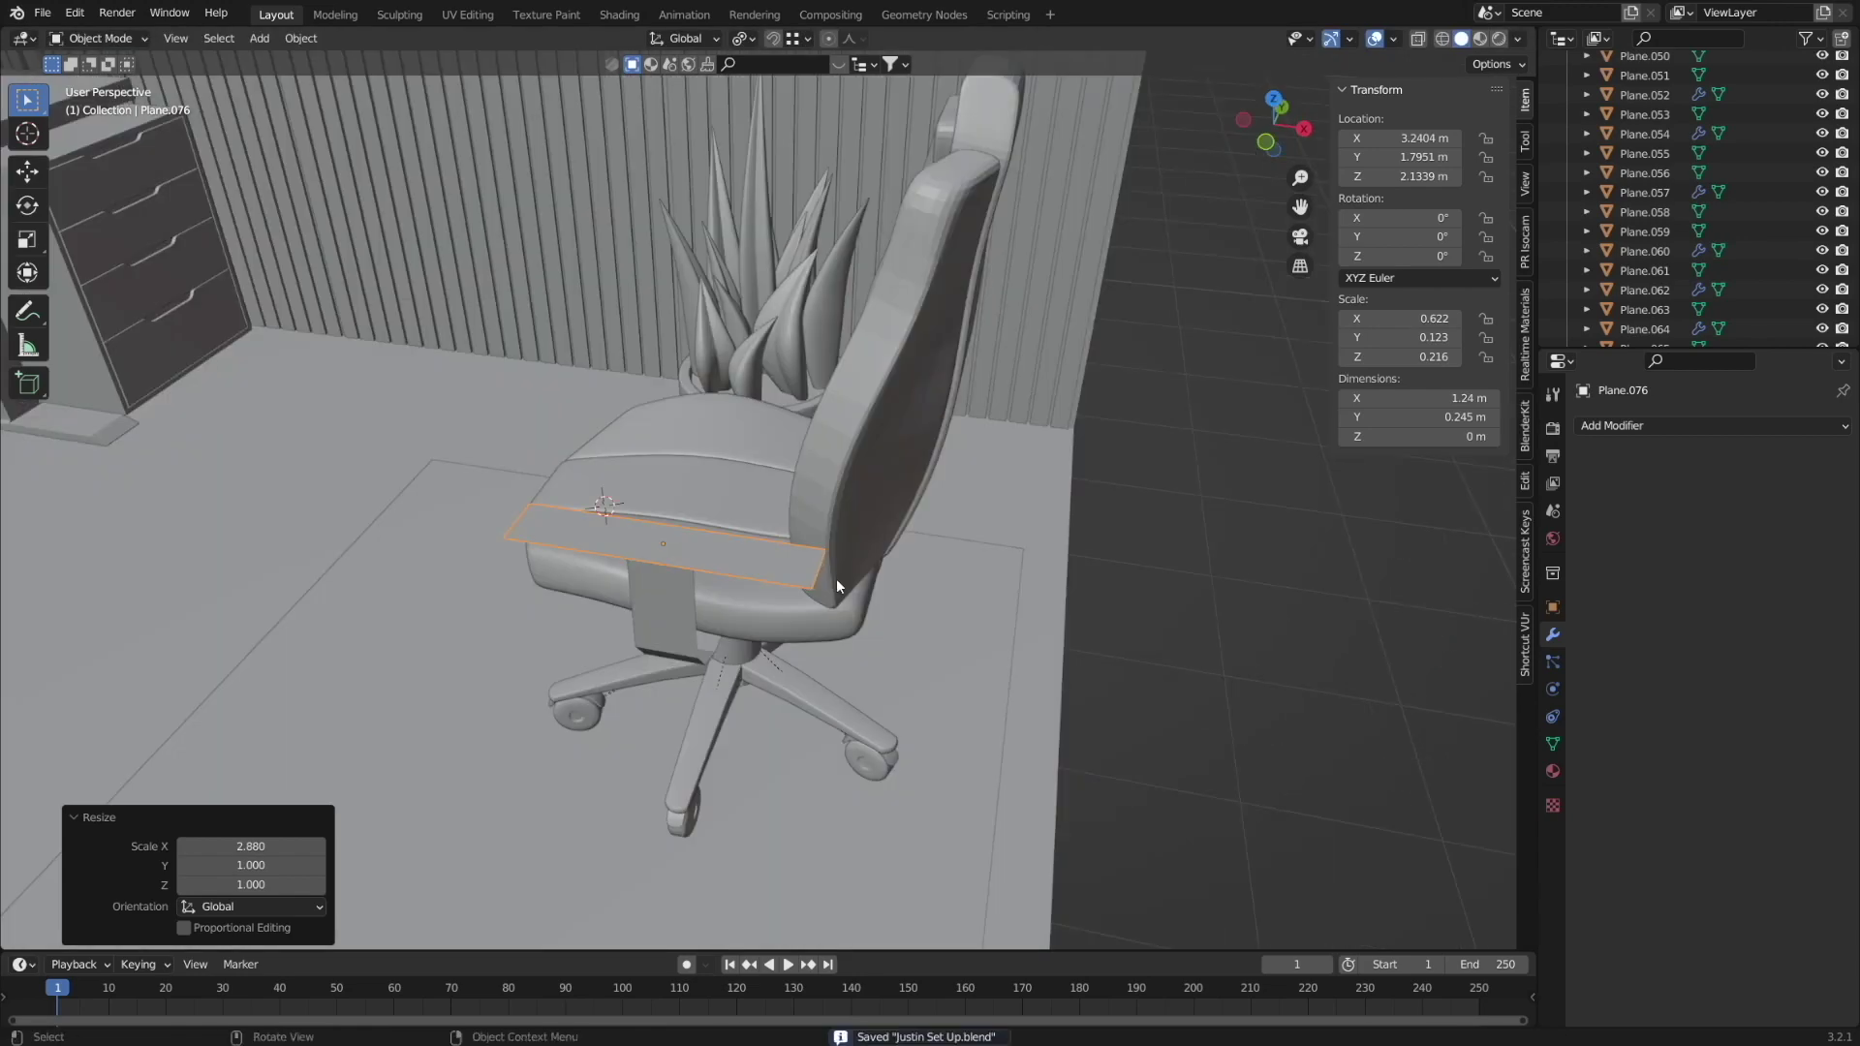
Divide the long armrest plane above the support with two loop cuts and move its vertices into a bent shape.
key(Tab)
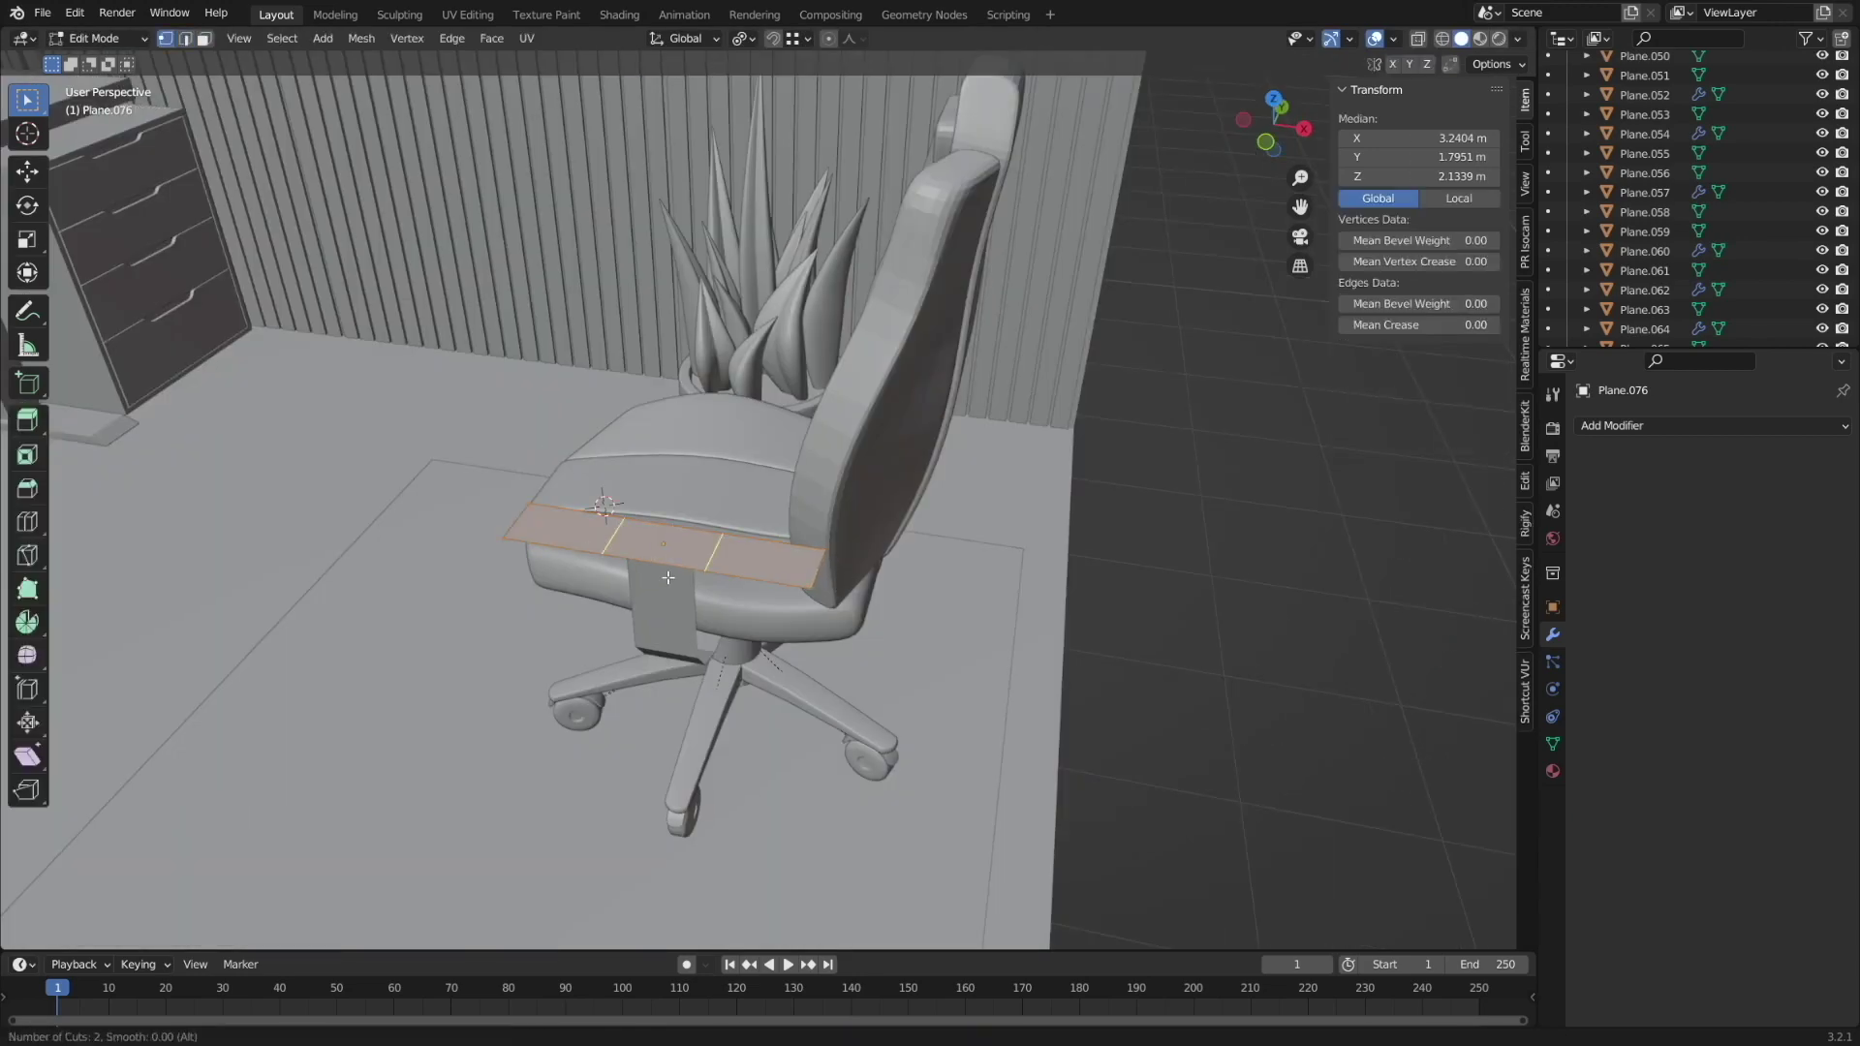
click(508, 540)
key(g)
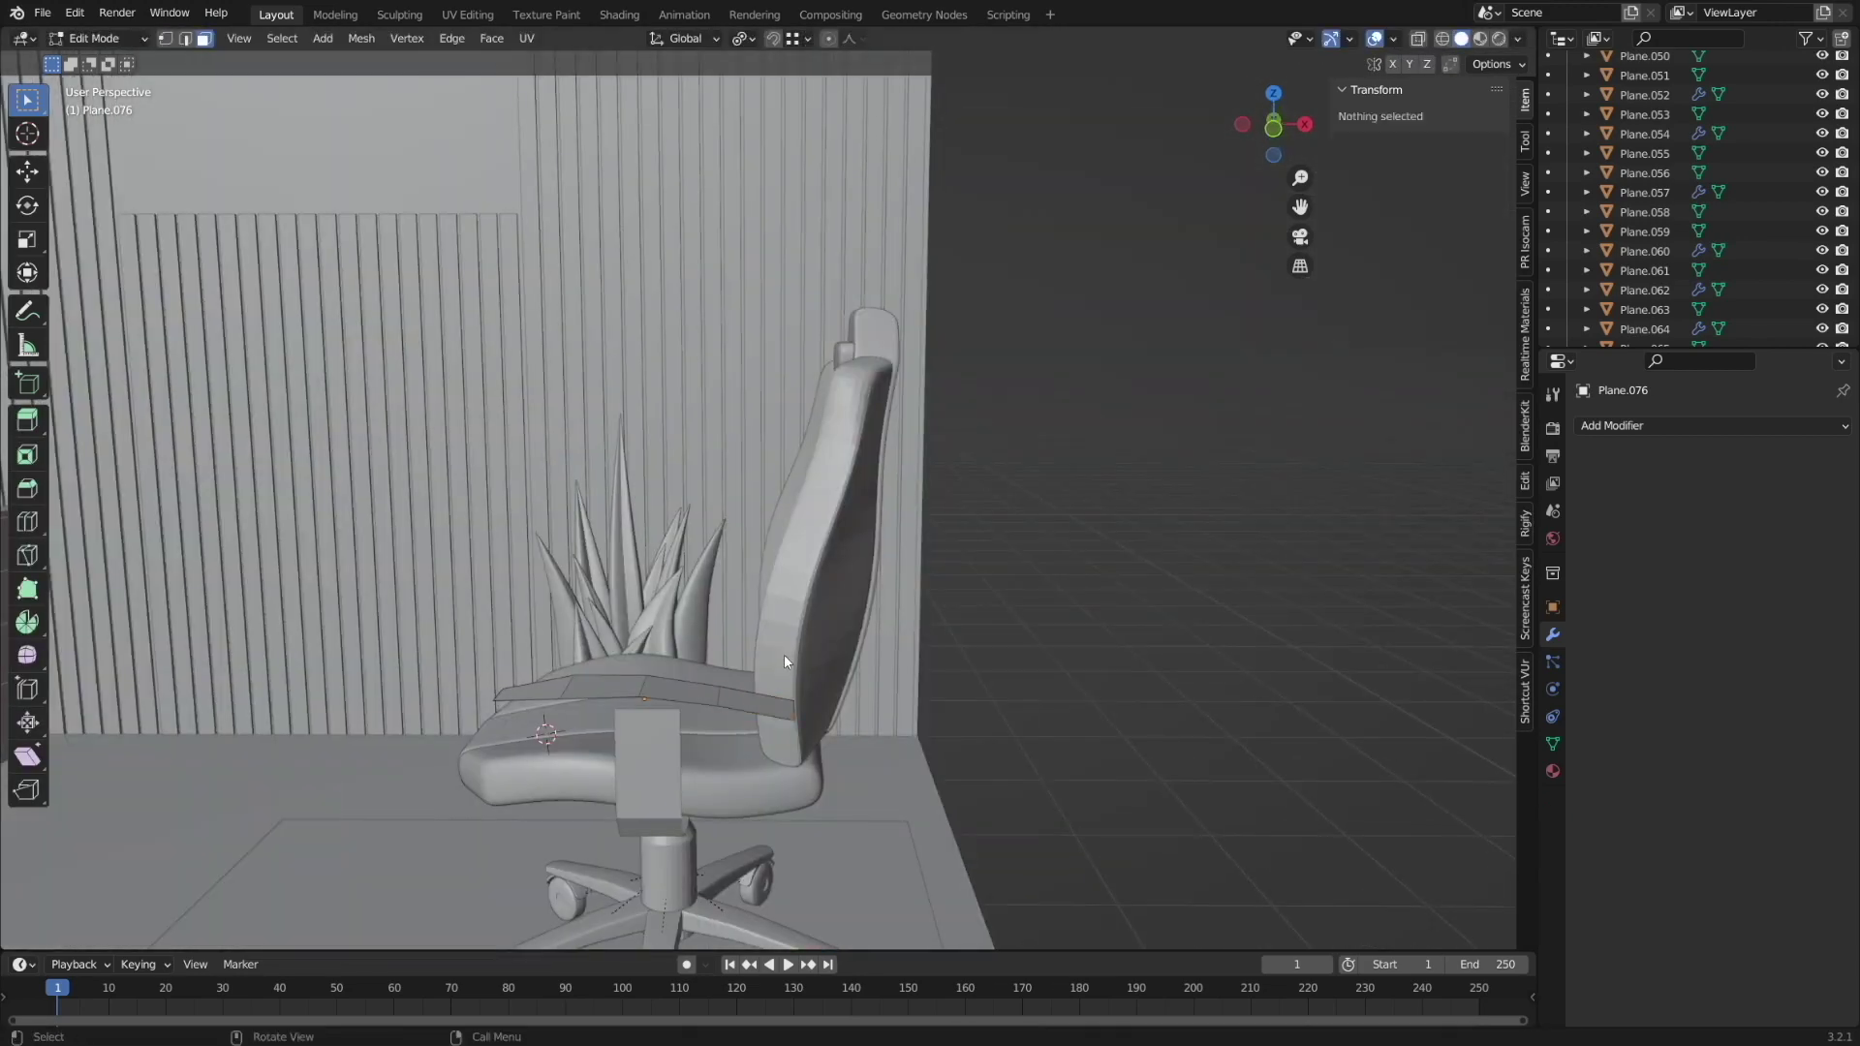
Bevel the armrest pad's front edges about 0.23 m with 8 segments, then smooth the pad with level 2 subdivision and supporting edge loops.
click(783, 654)
key(r)
key(x)
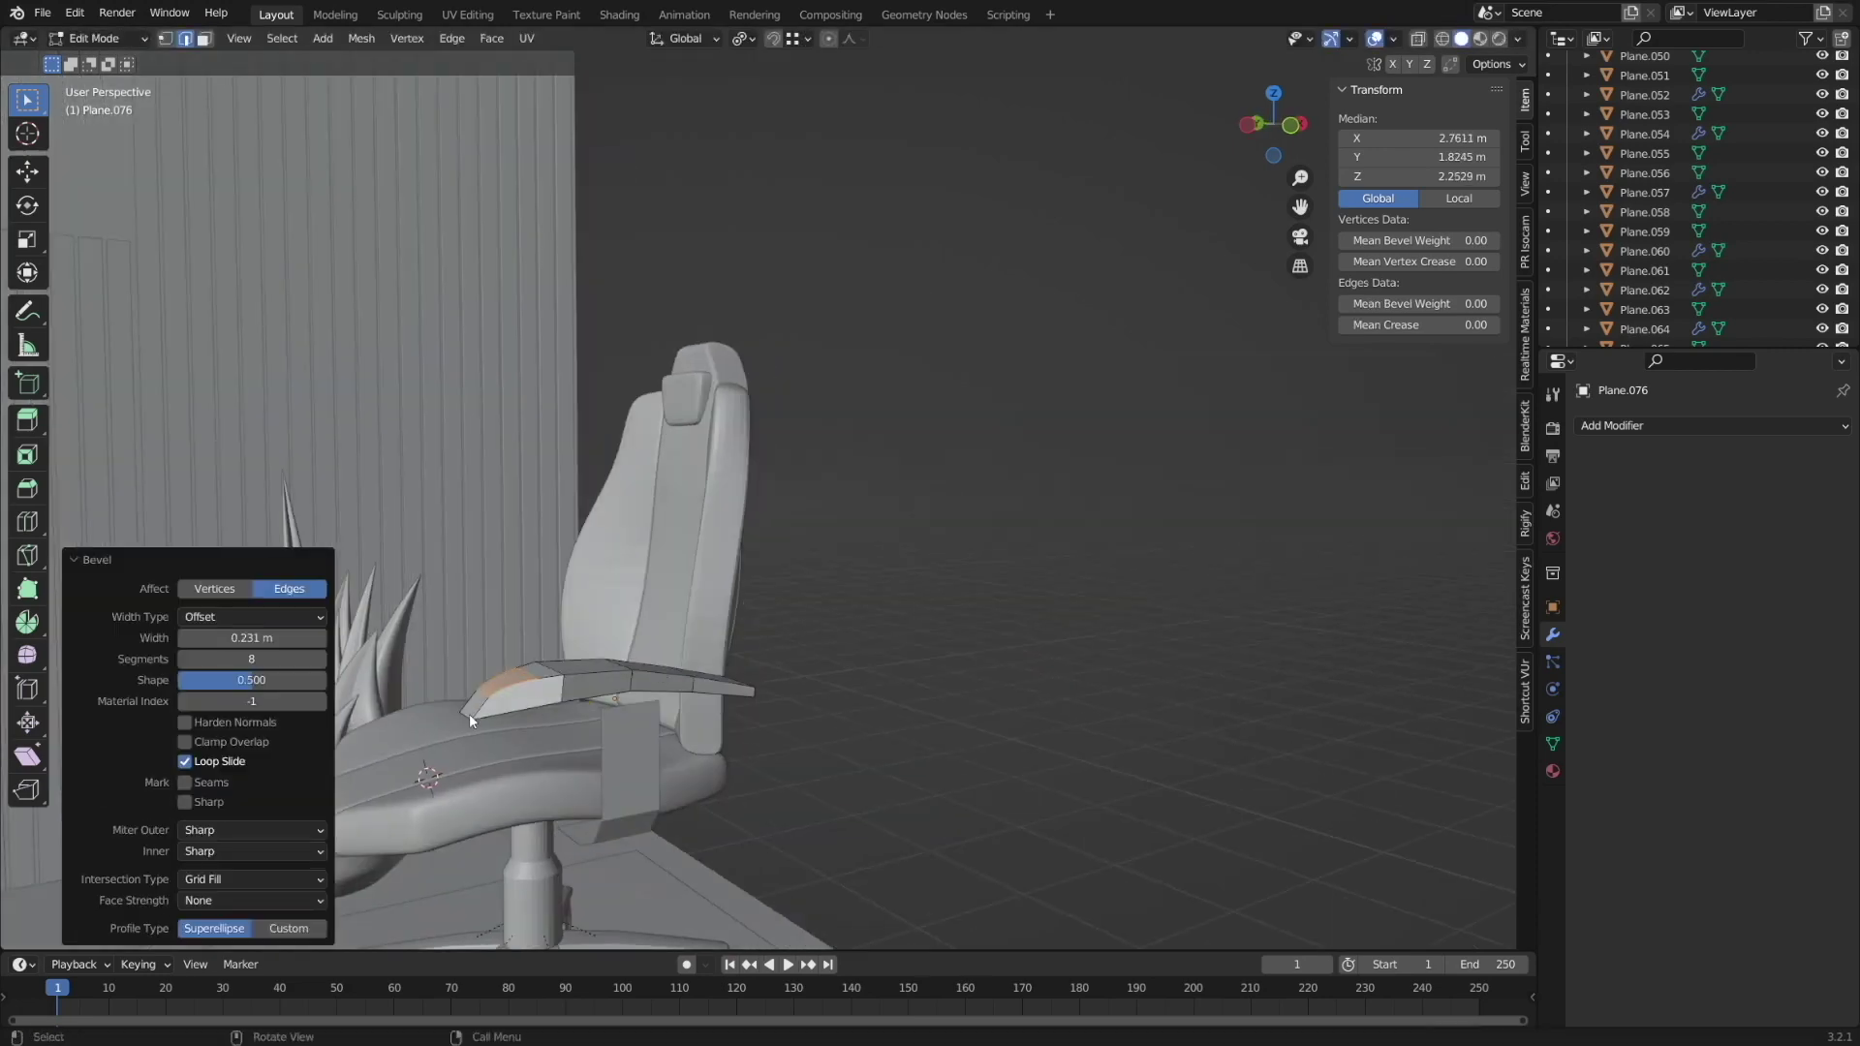
middle_drag(468, 713, 783, 682)
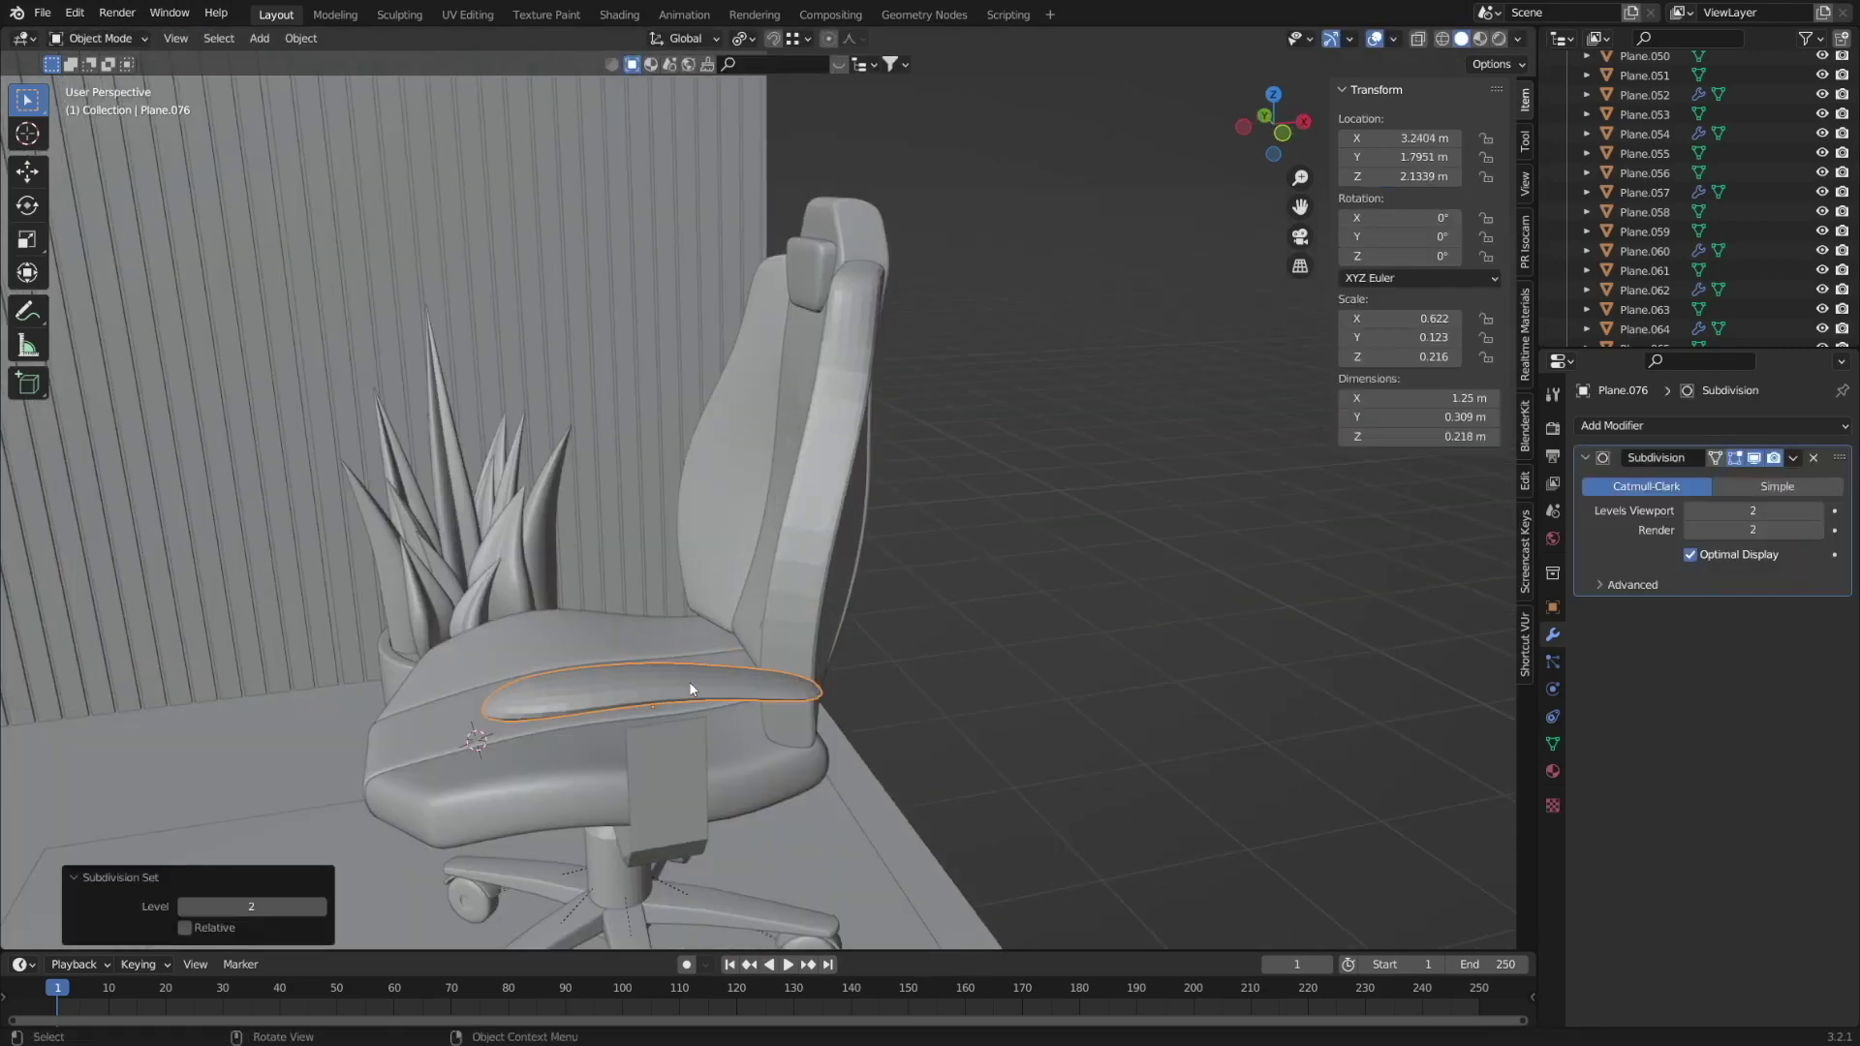
key(ctrl+r)
drag(750, 696, 756, 693)
click(835, 699)
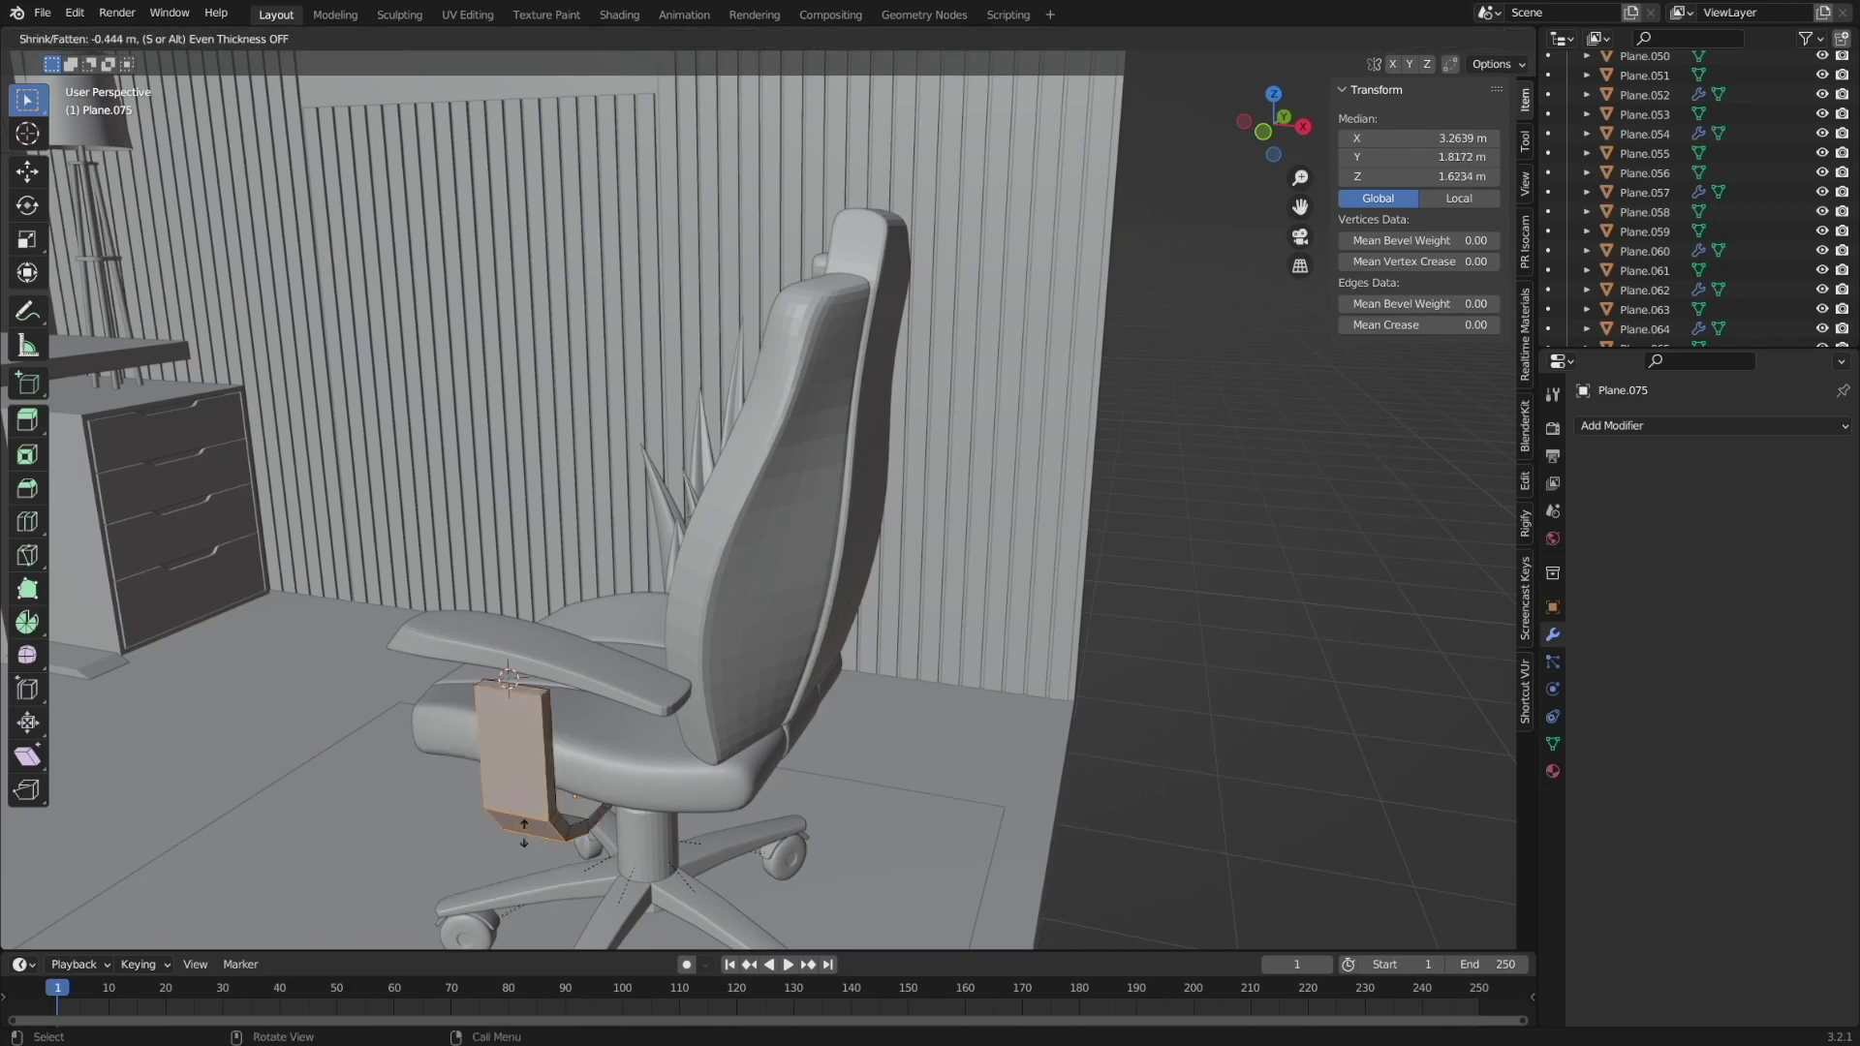
Thicken the armrest support along its normals and smooth it with level 2 subdivision, adding edge loops near its ends.
click(524, 824)
key(Tab)
key(ctrl+2)
click(732, 790)
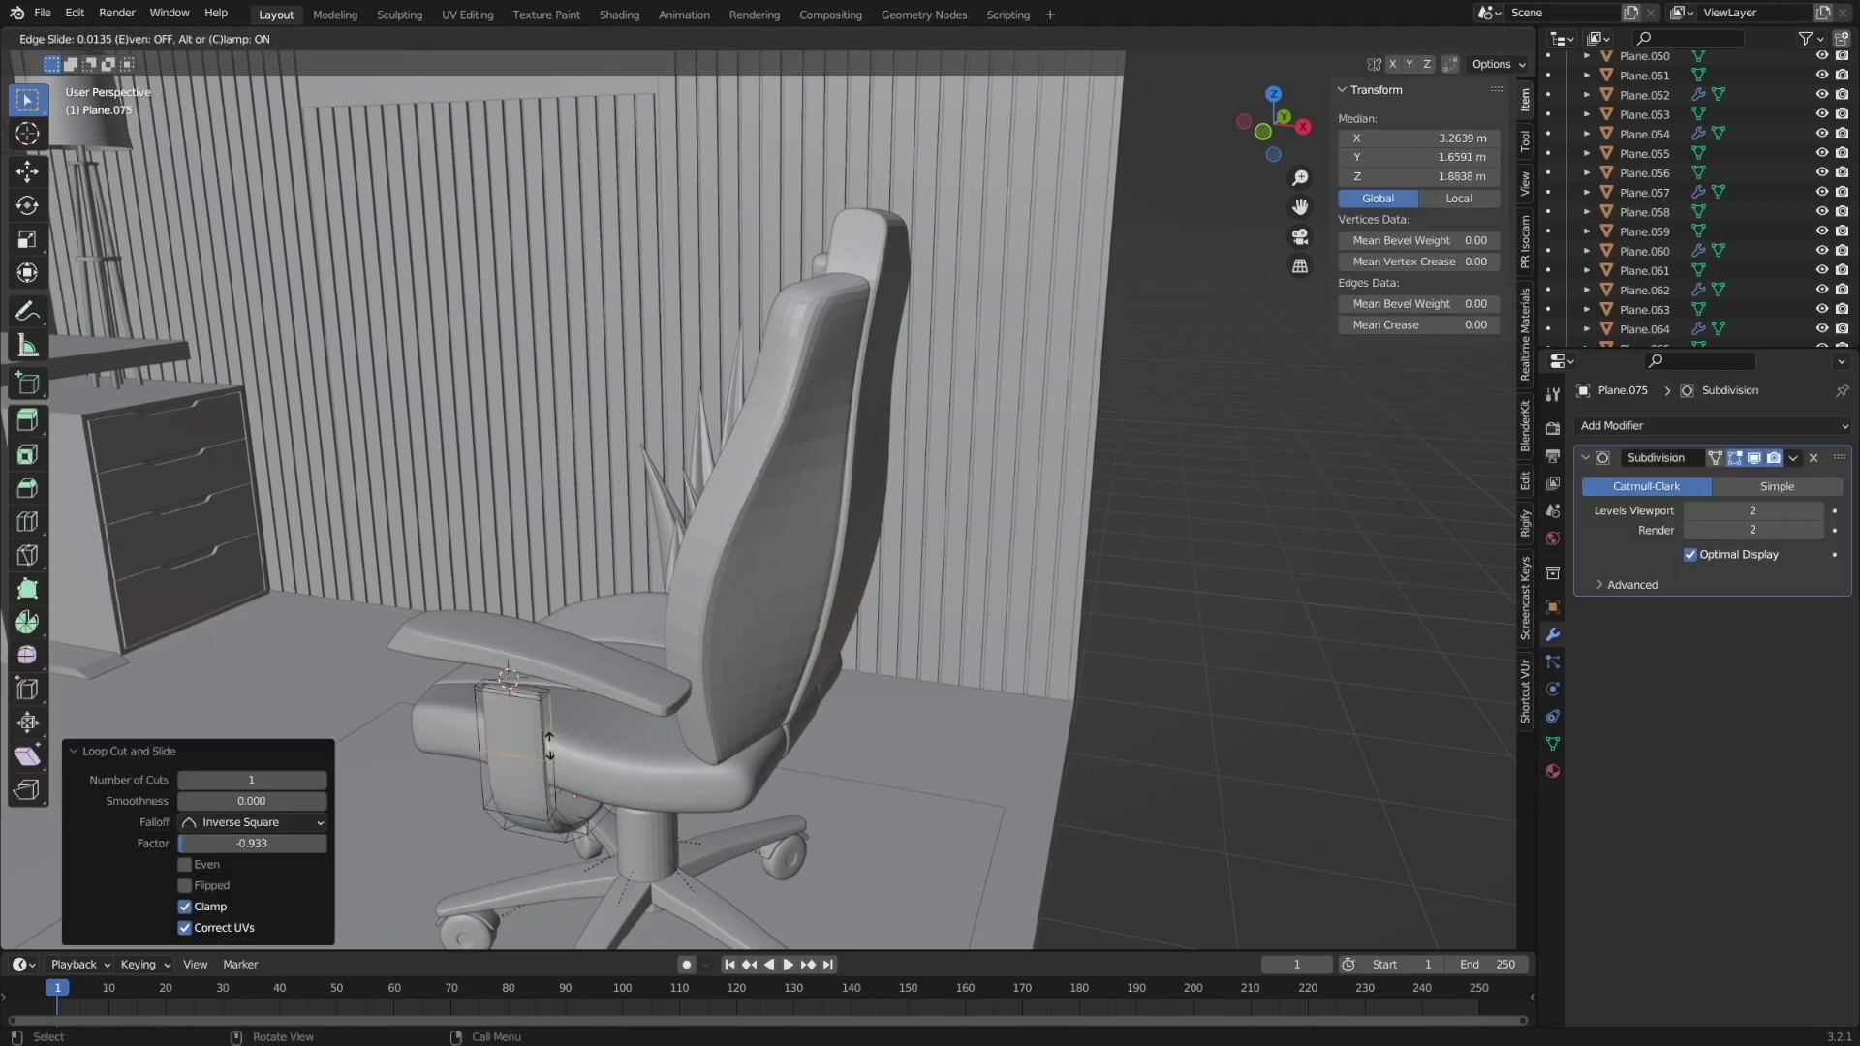
click(517, 694)
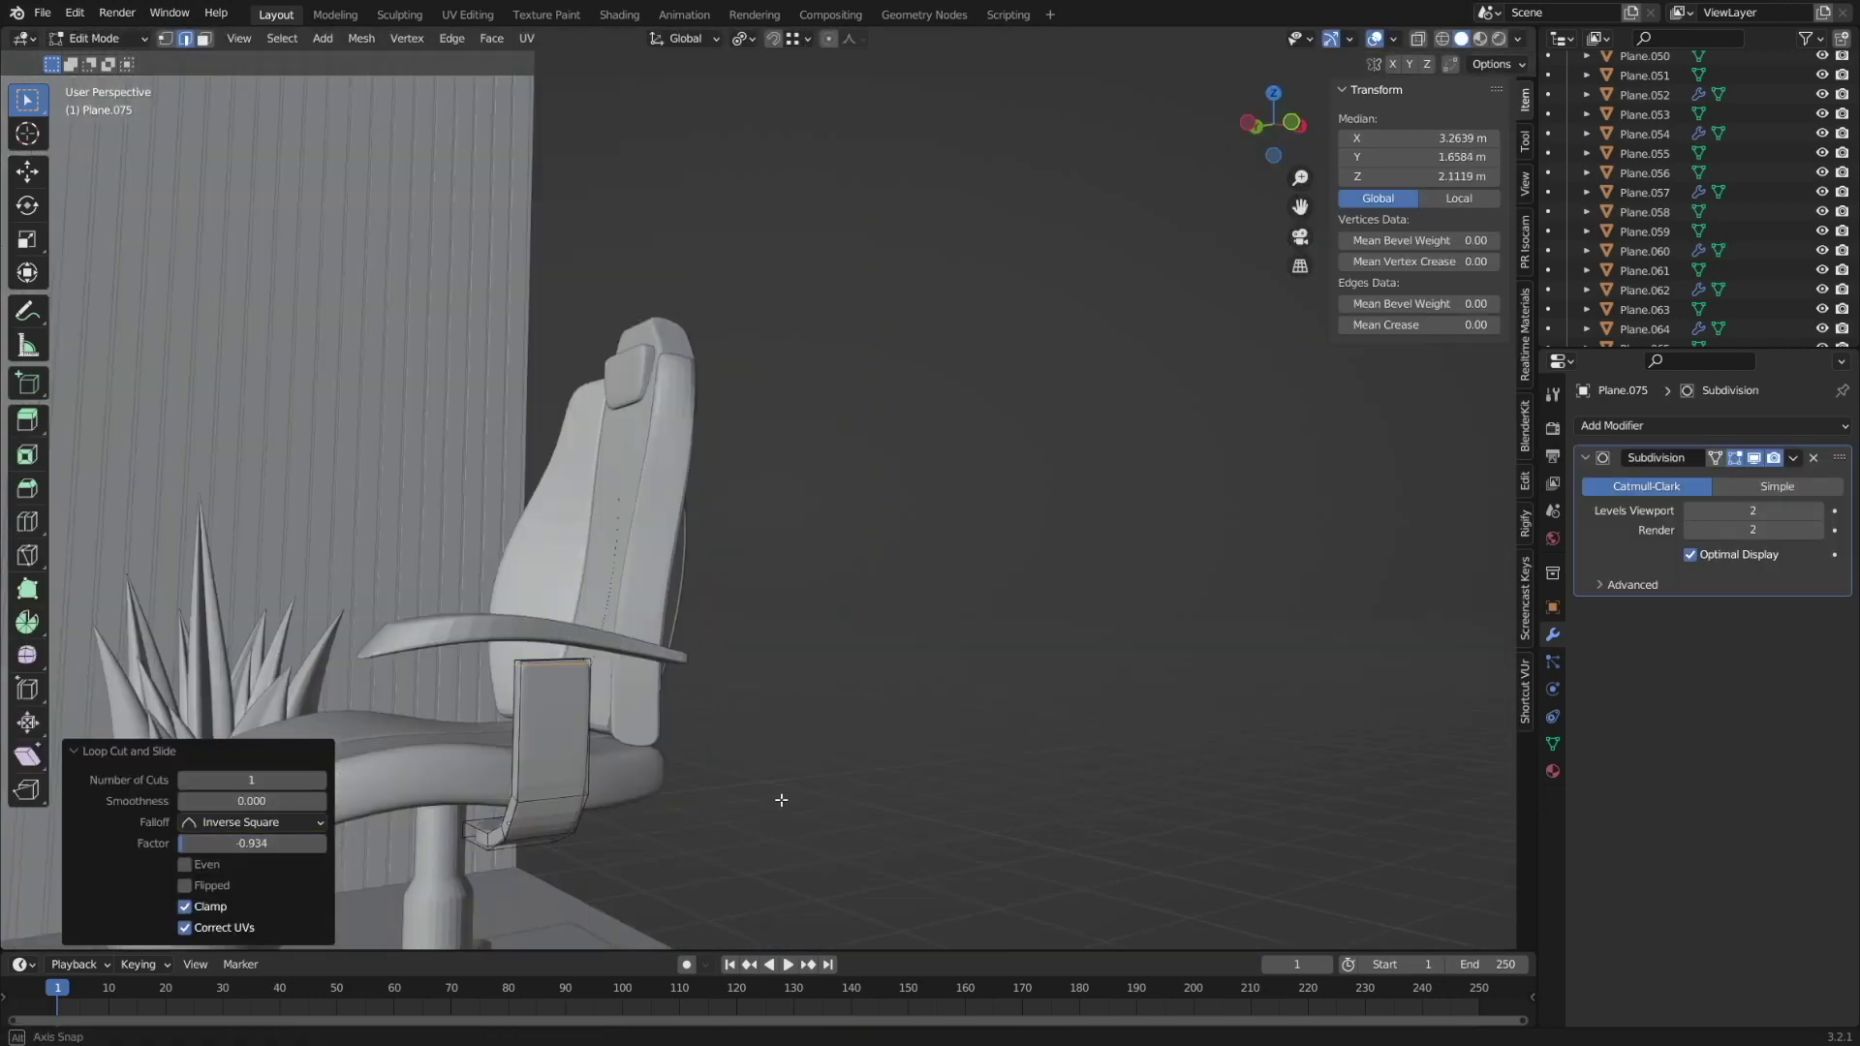
click(673, 762)
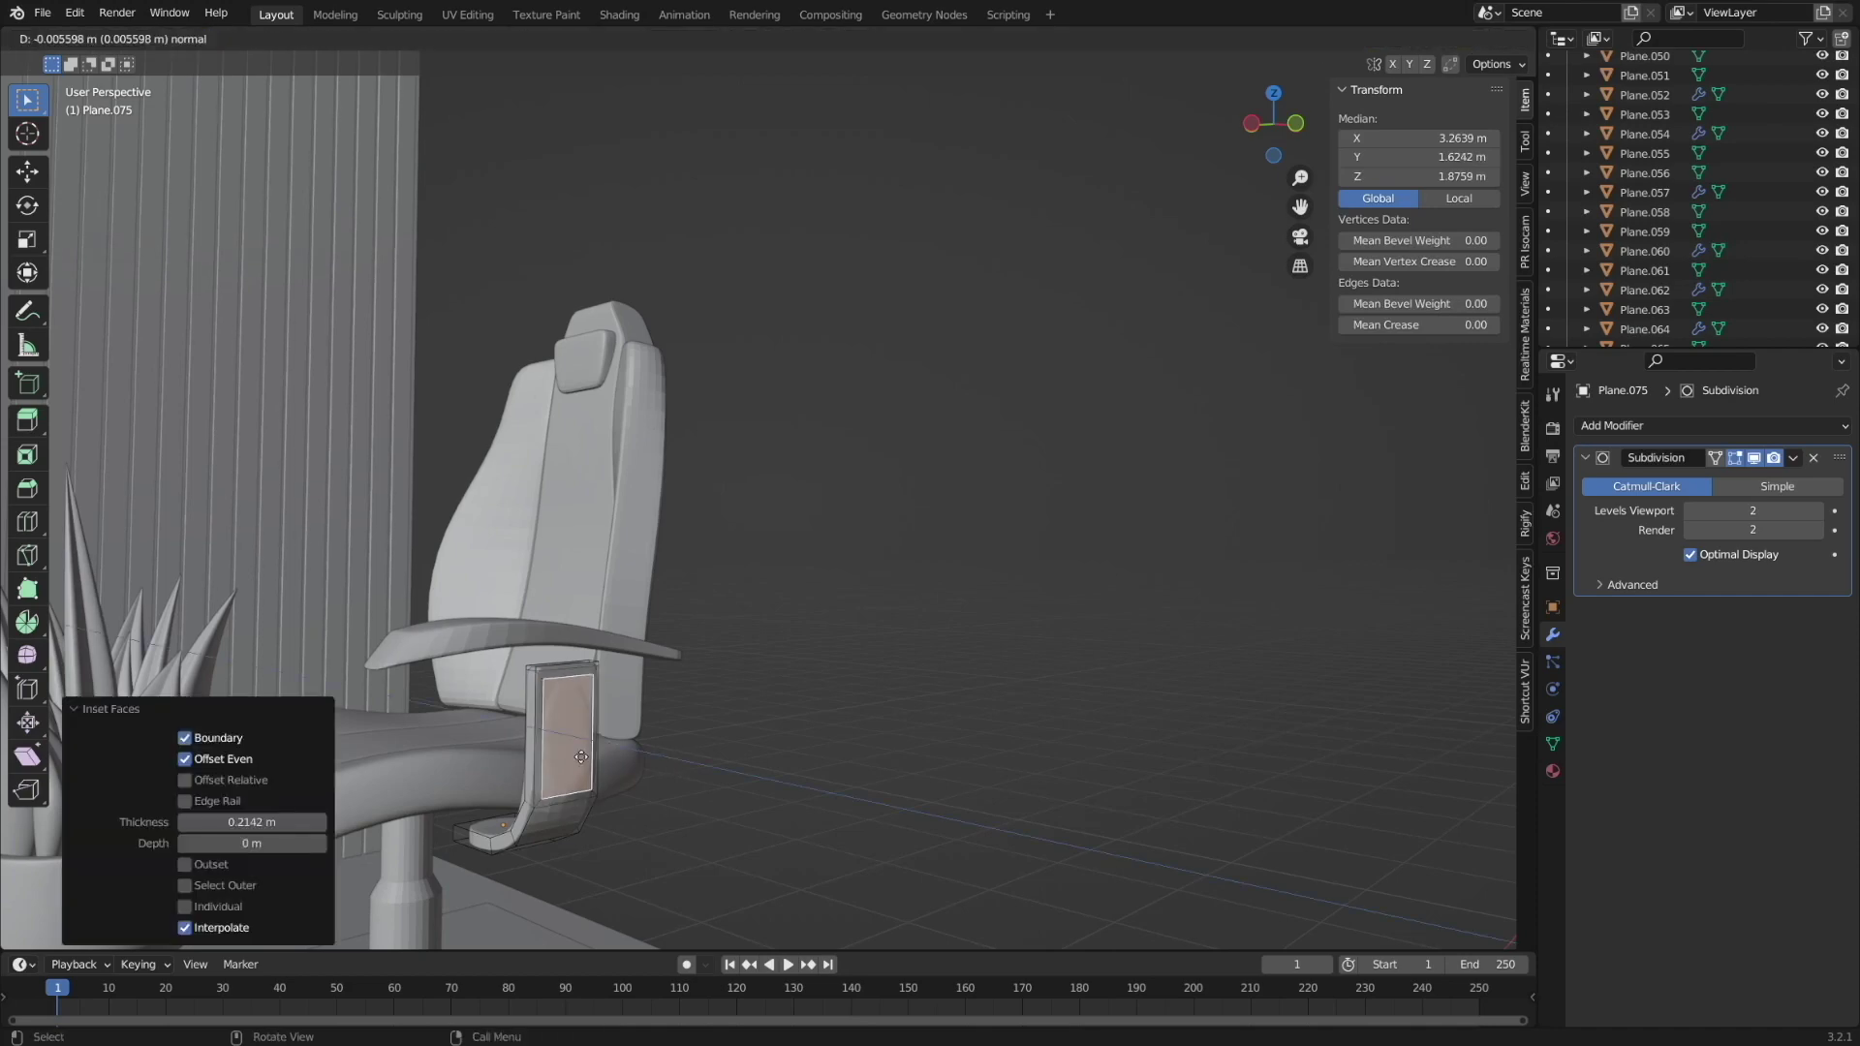
key(Tab)
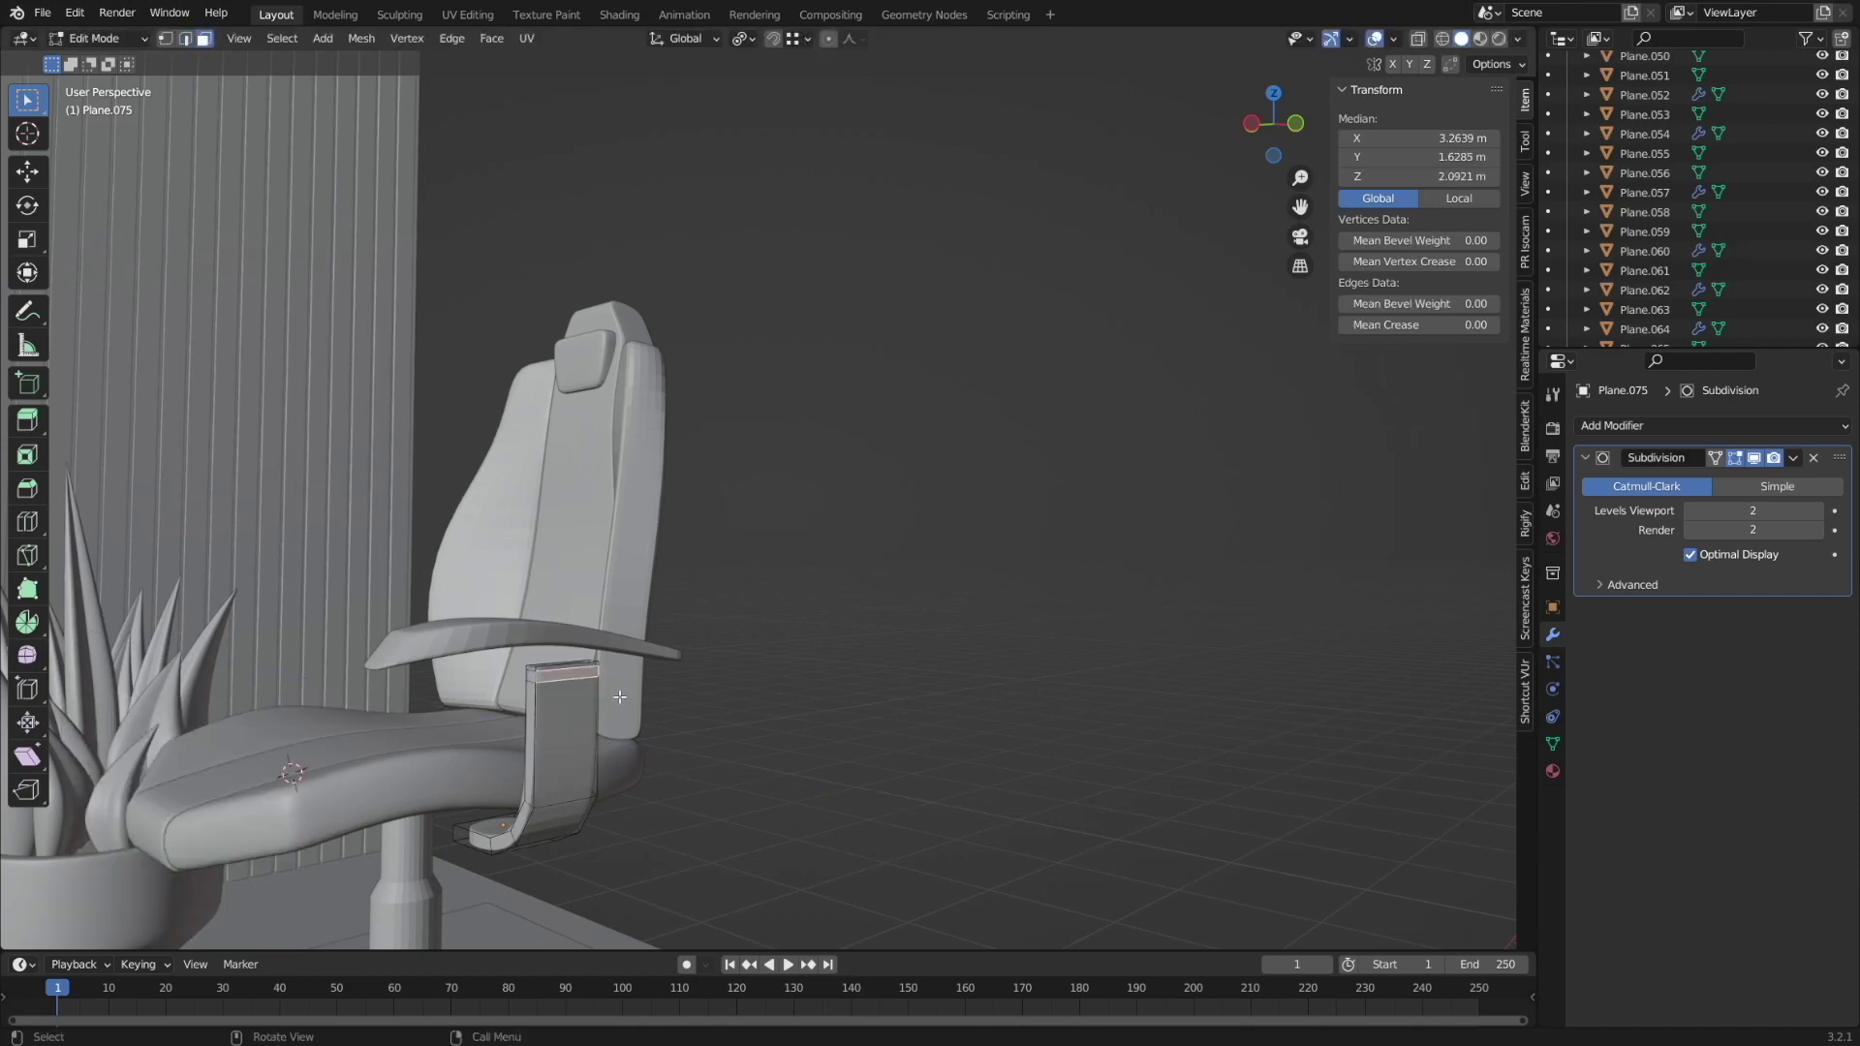
Lower the armrest pad about 0.1 m onto its support and mirror both parts on the Y axis around Plane.074.
click(571, 695)
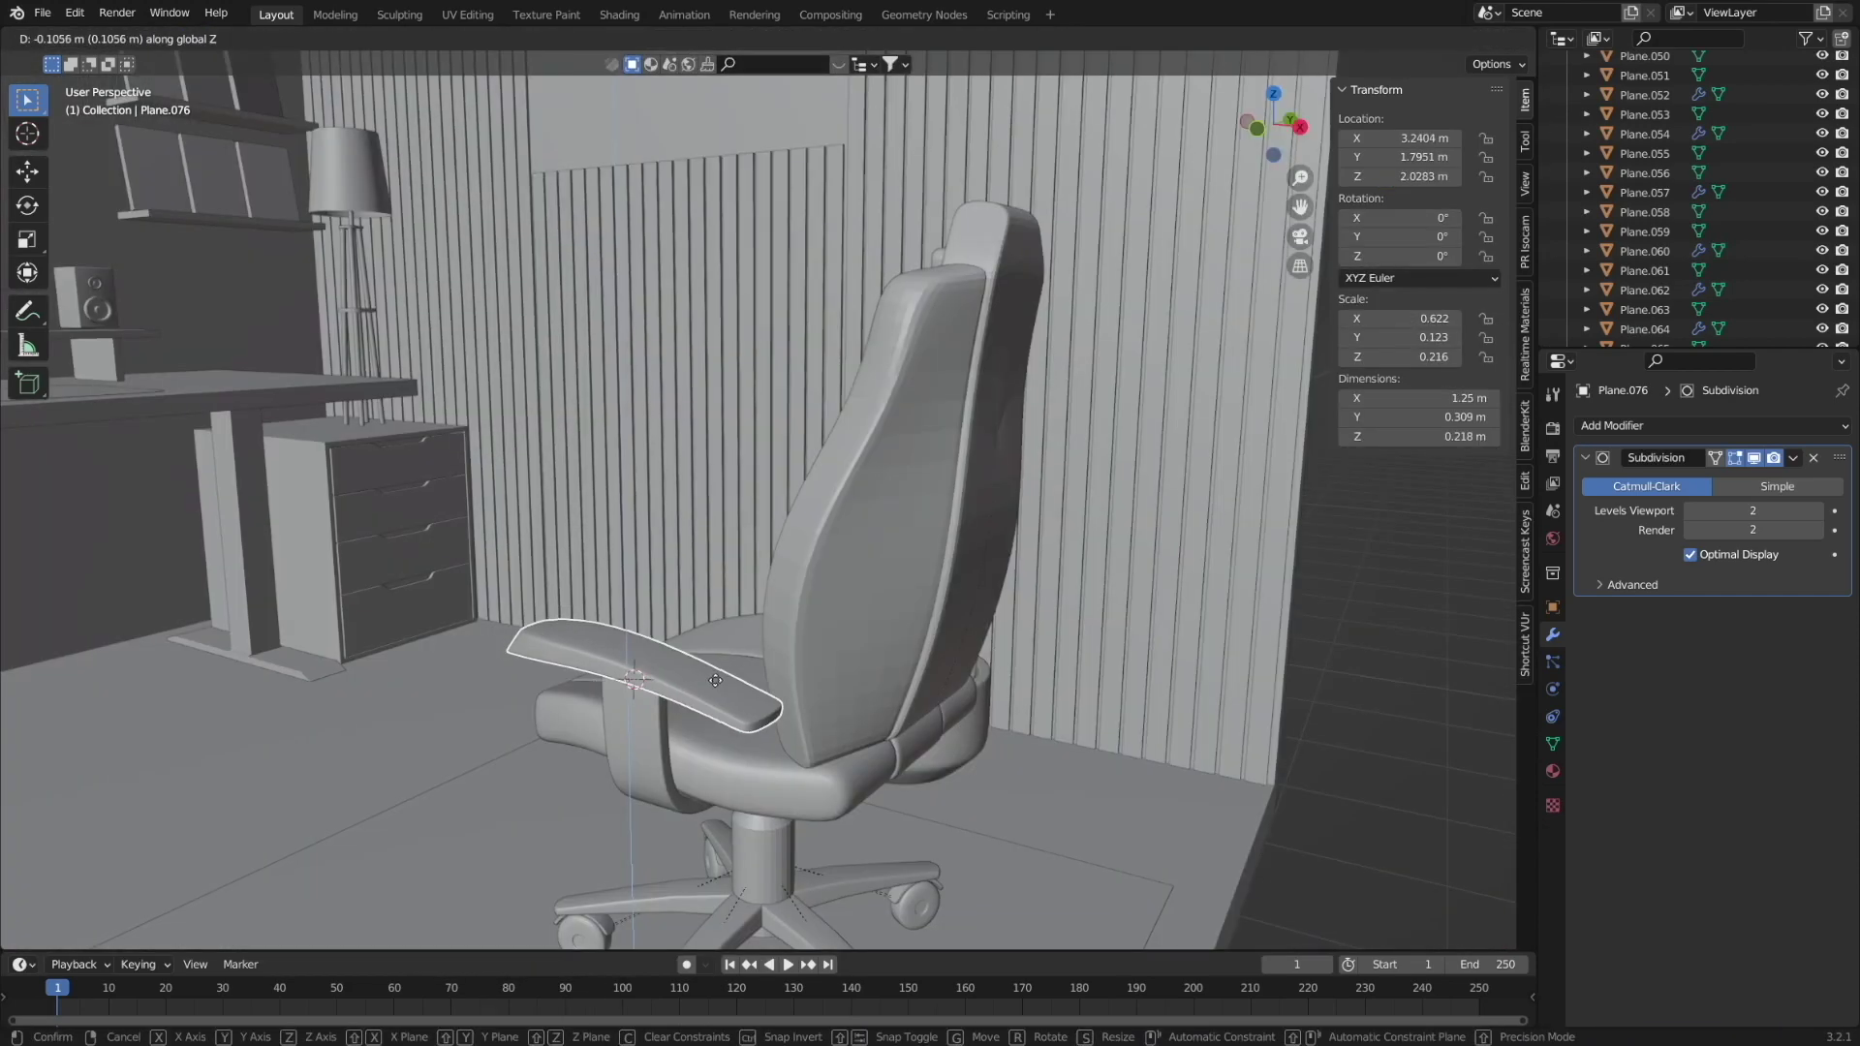
click(1710, 426)
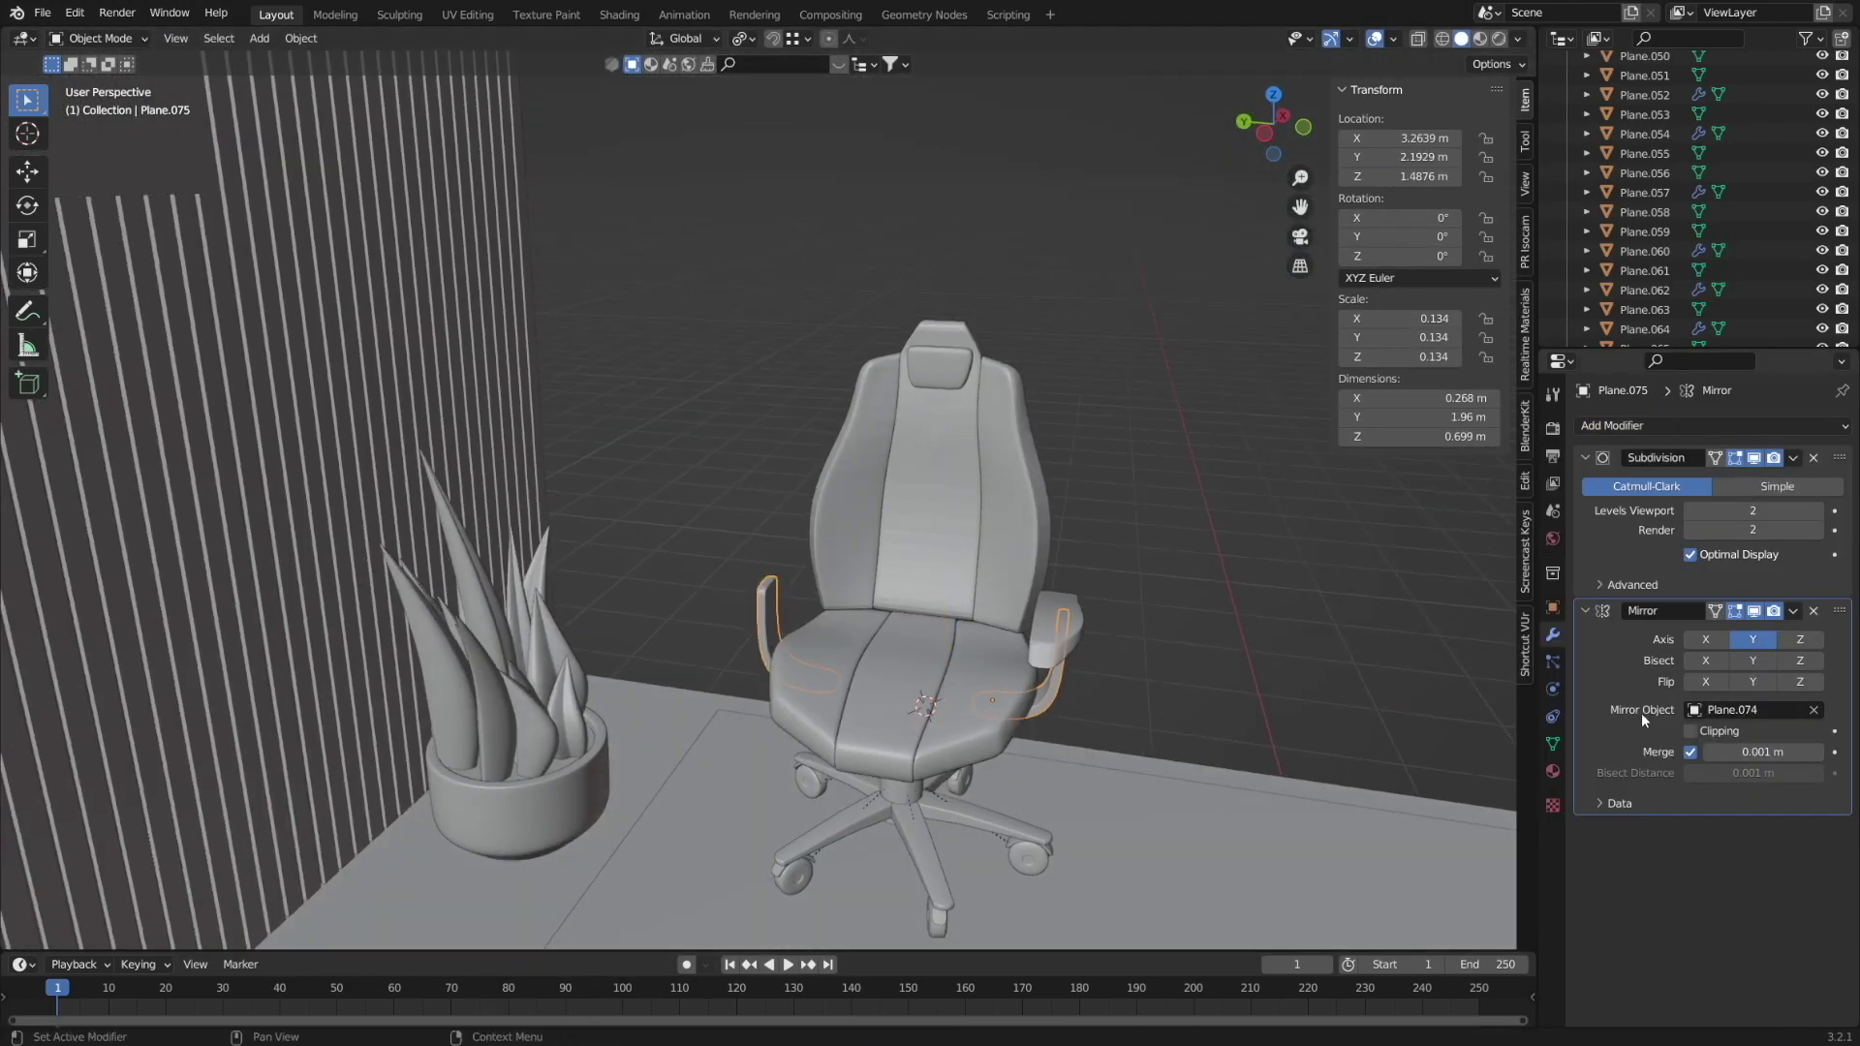
key(e)
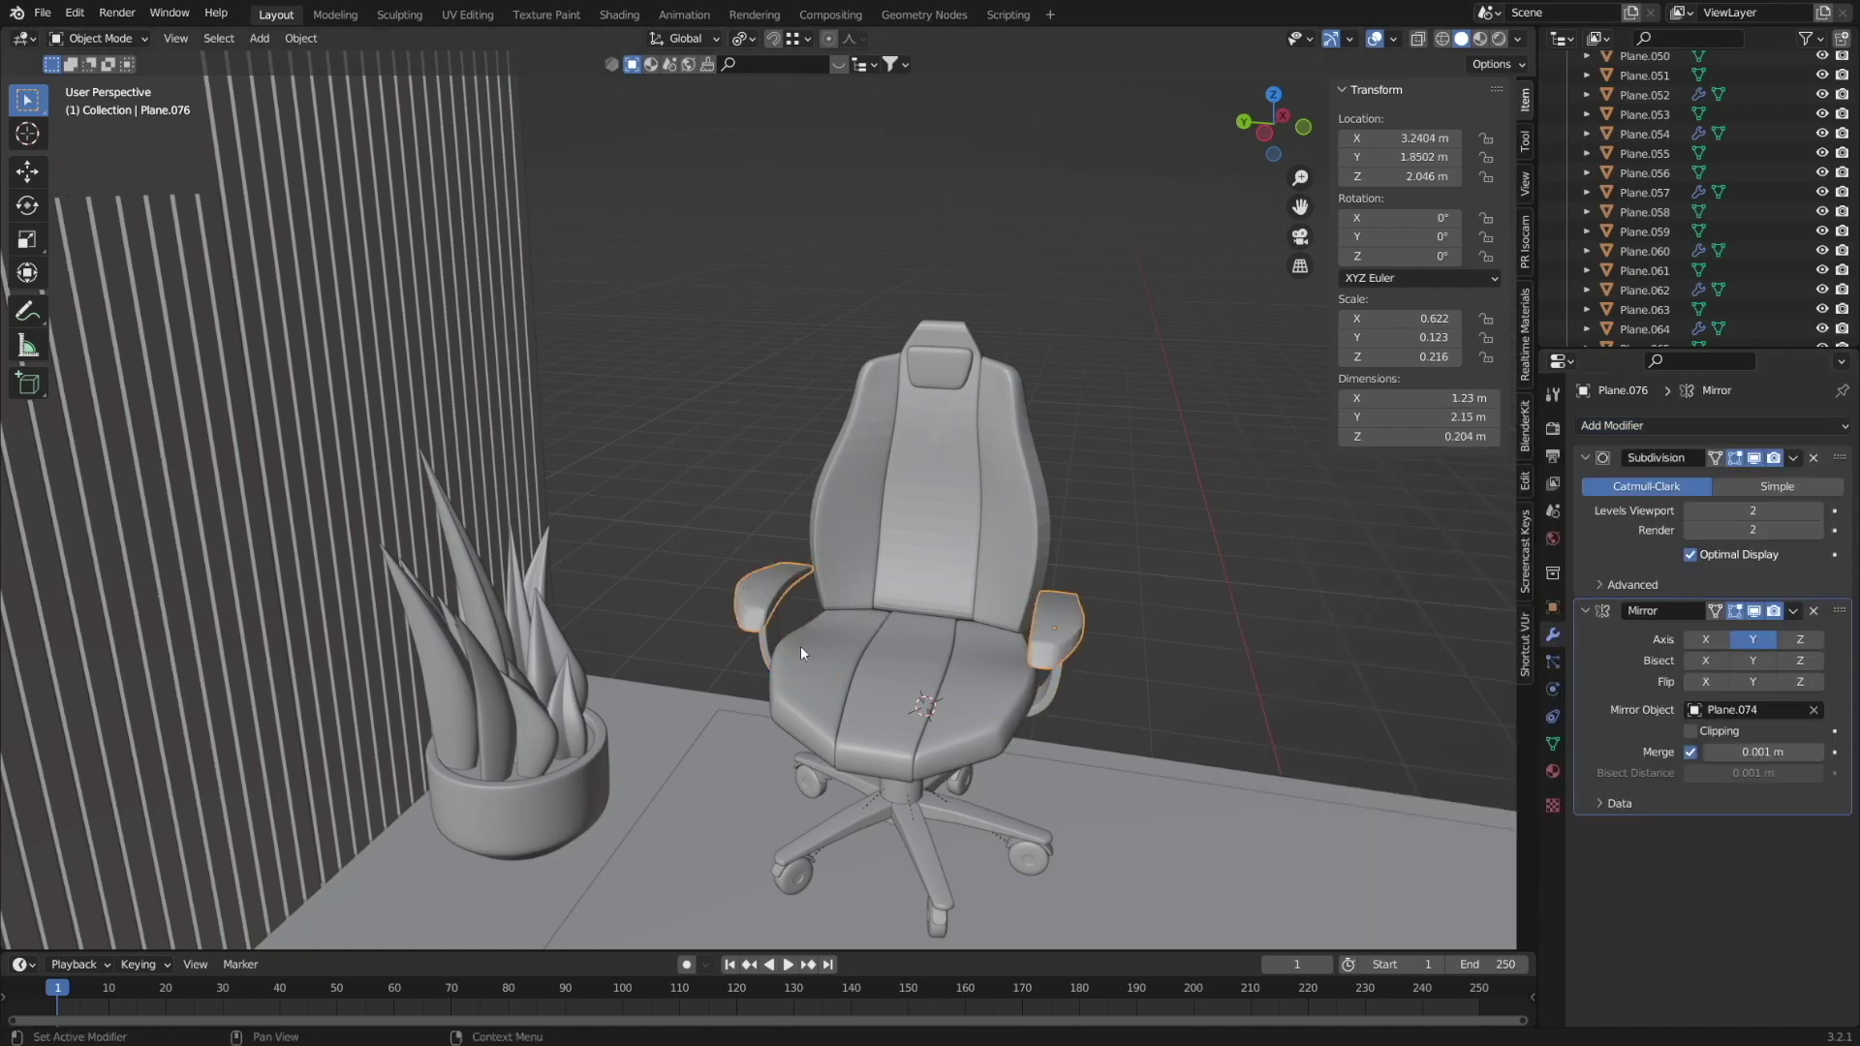
Move the complete office chair about 4.2 m along X to the desk.
key(g)
key(y)
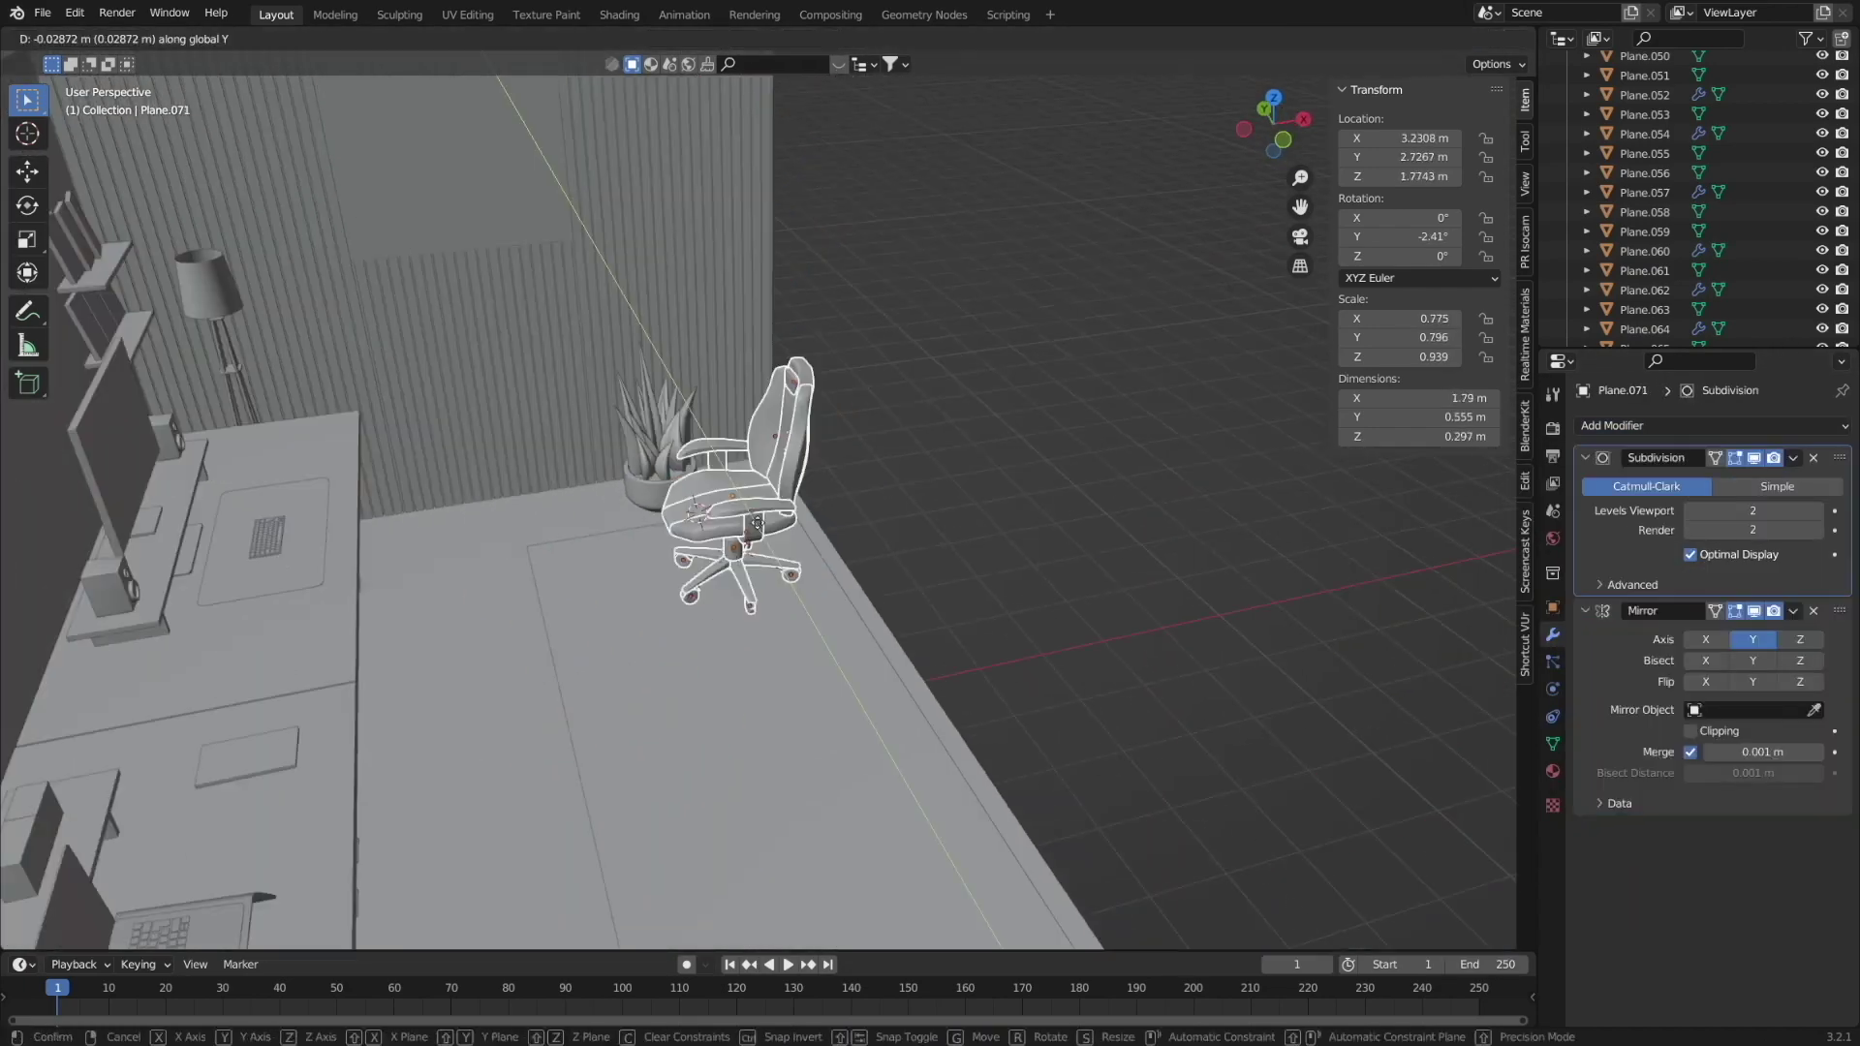
click(756, 523)
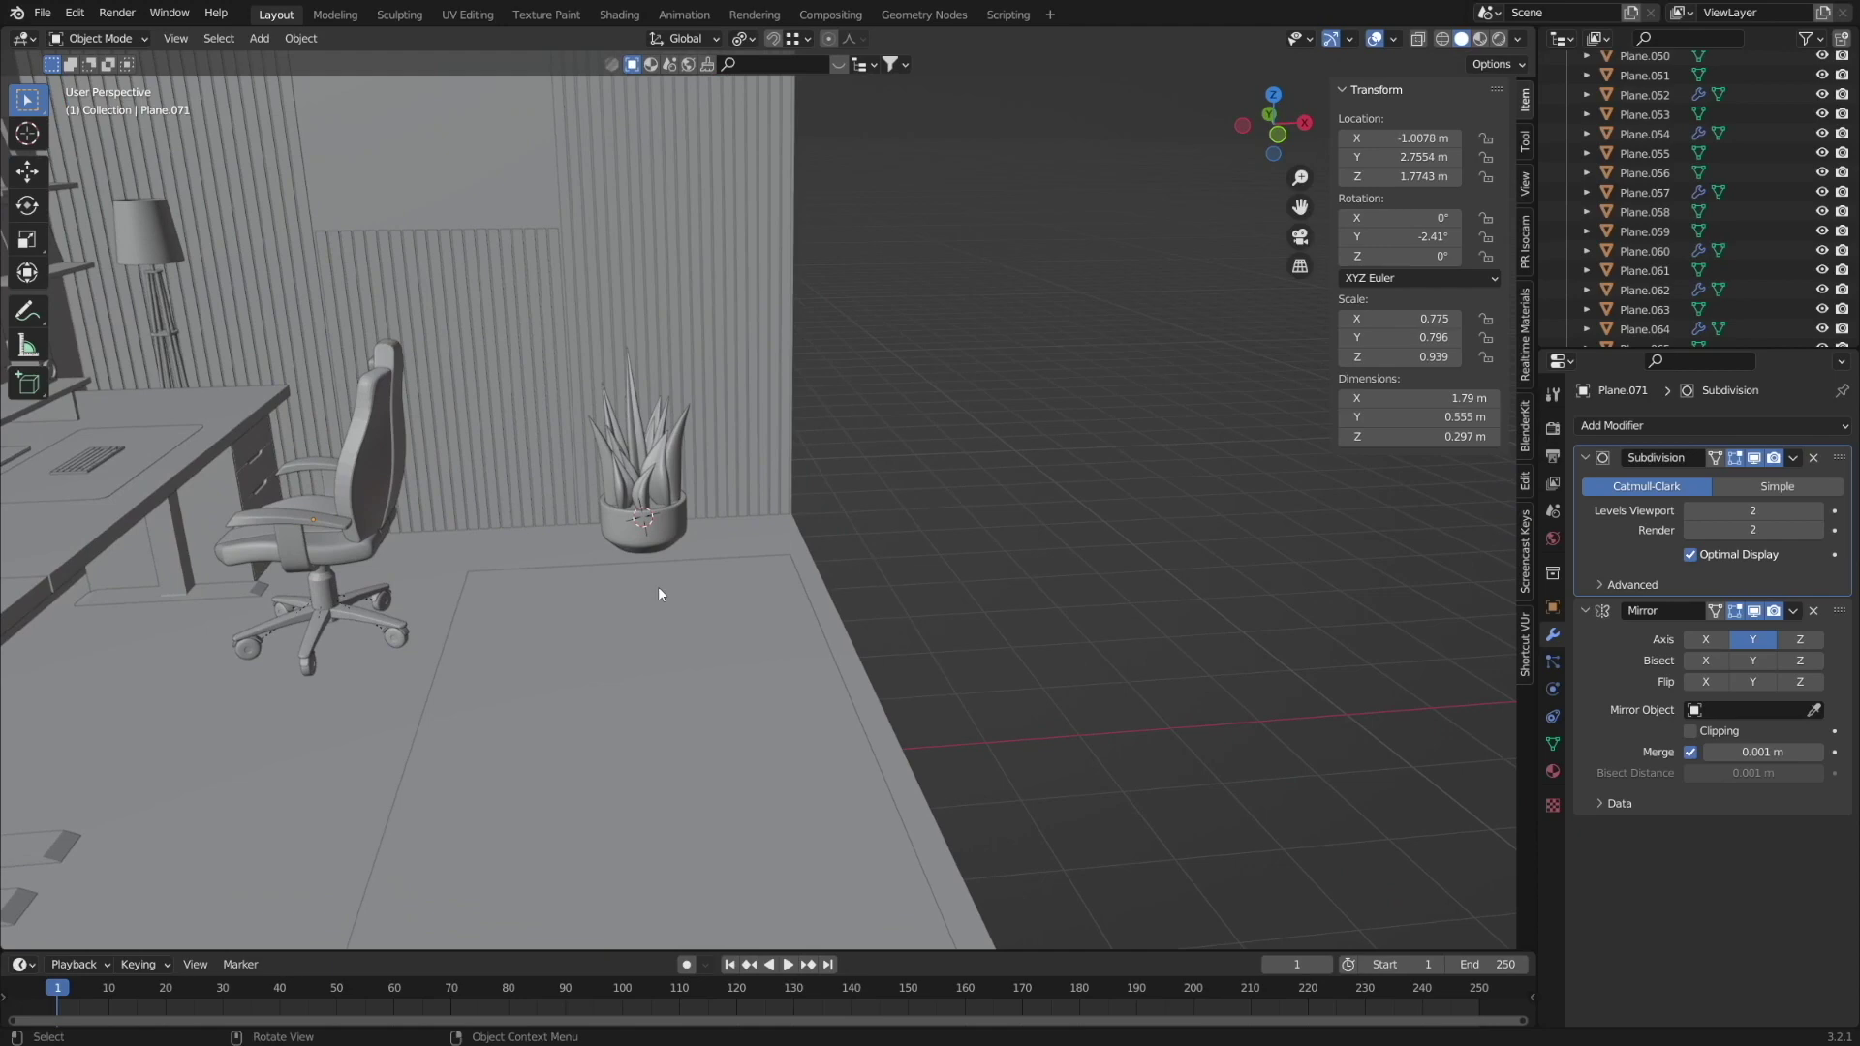
Shape a cube into a 1.61 m square seat cushion, round it with level 2 subdivision, and place a tilted duplicate as the backrest.
scroll(659, 585, up, 2)
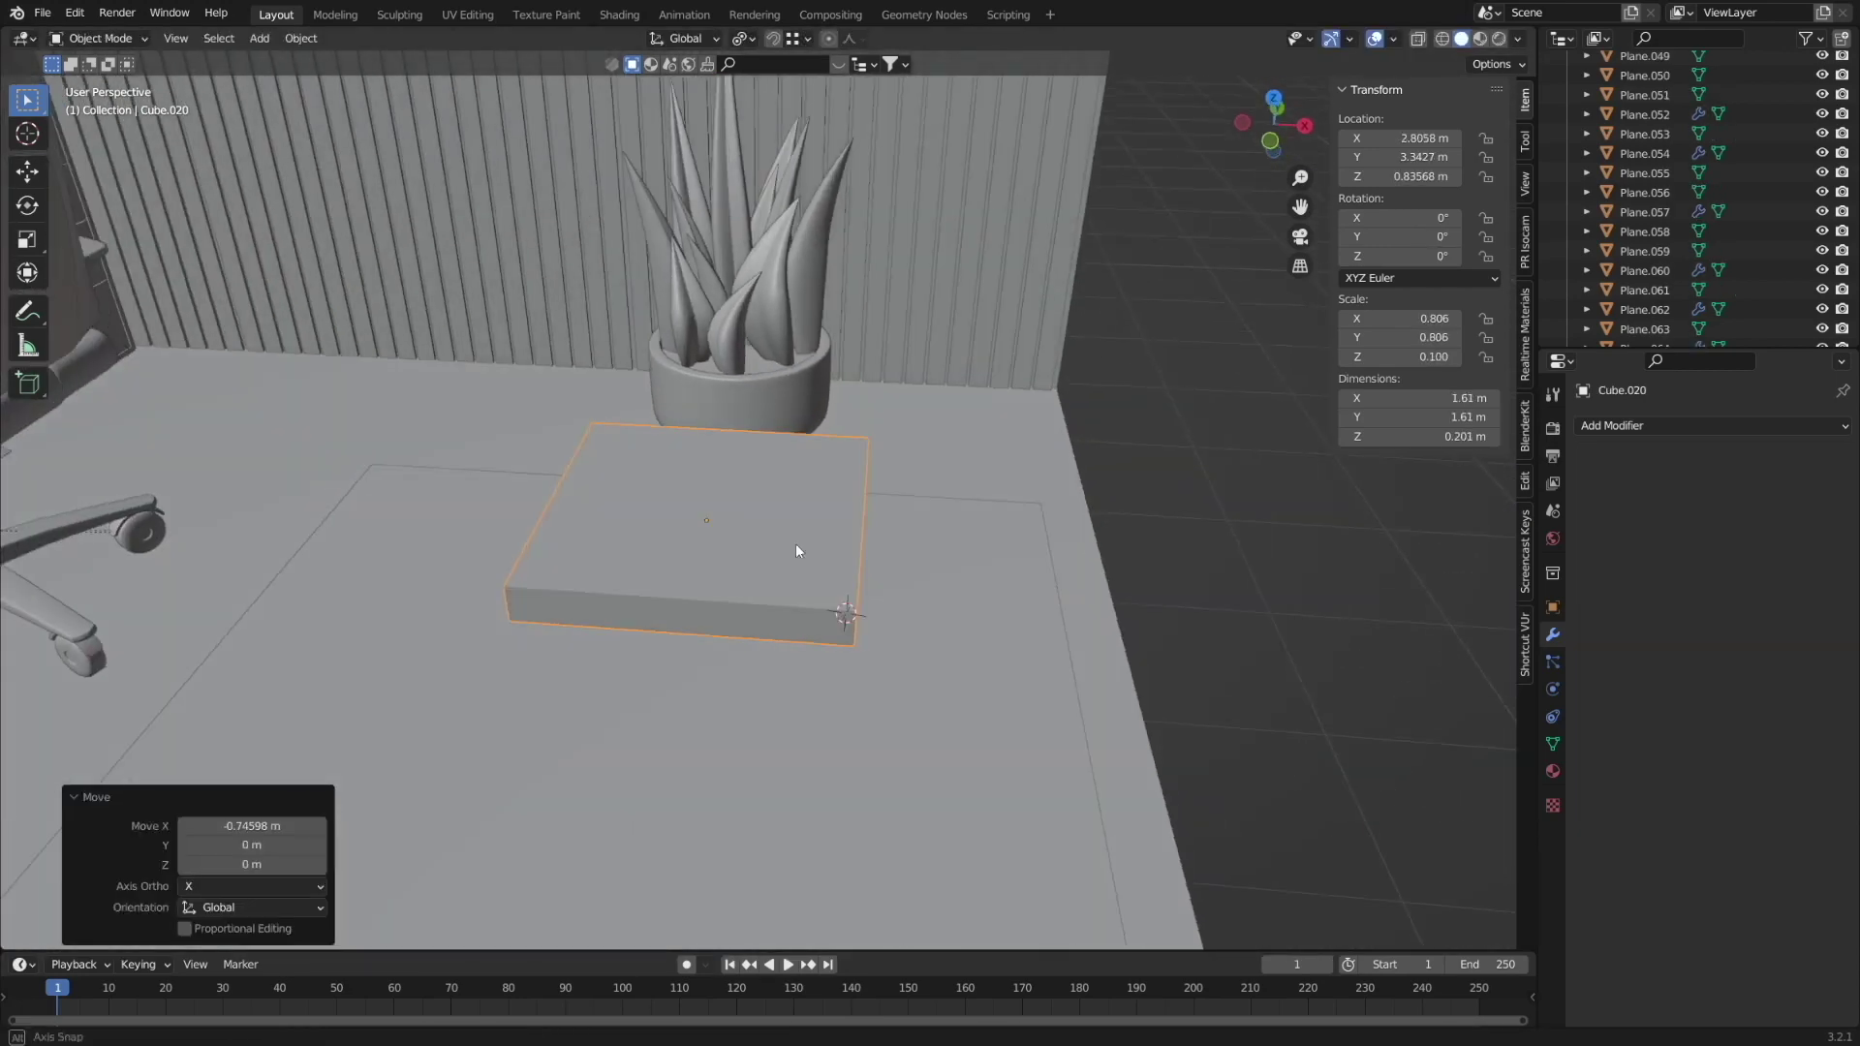
key(ctrl+2)
key(Tab)
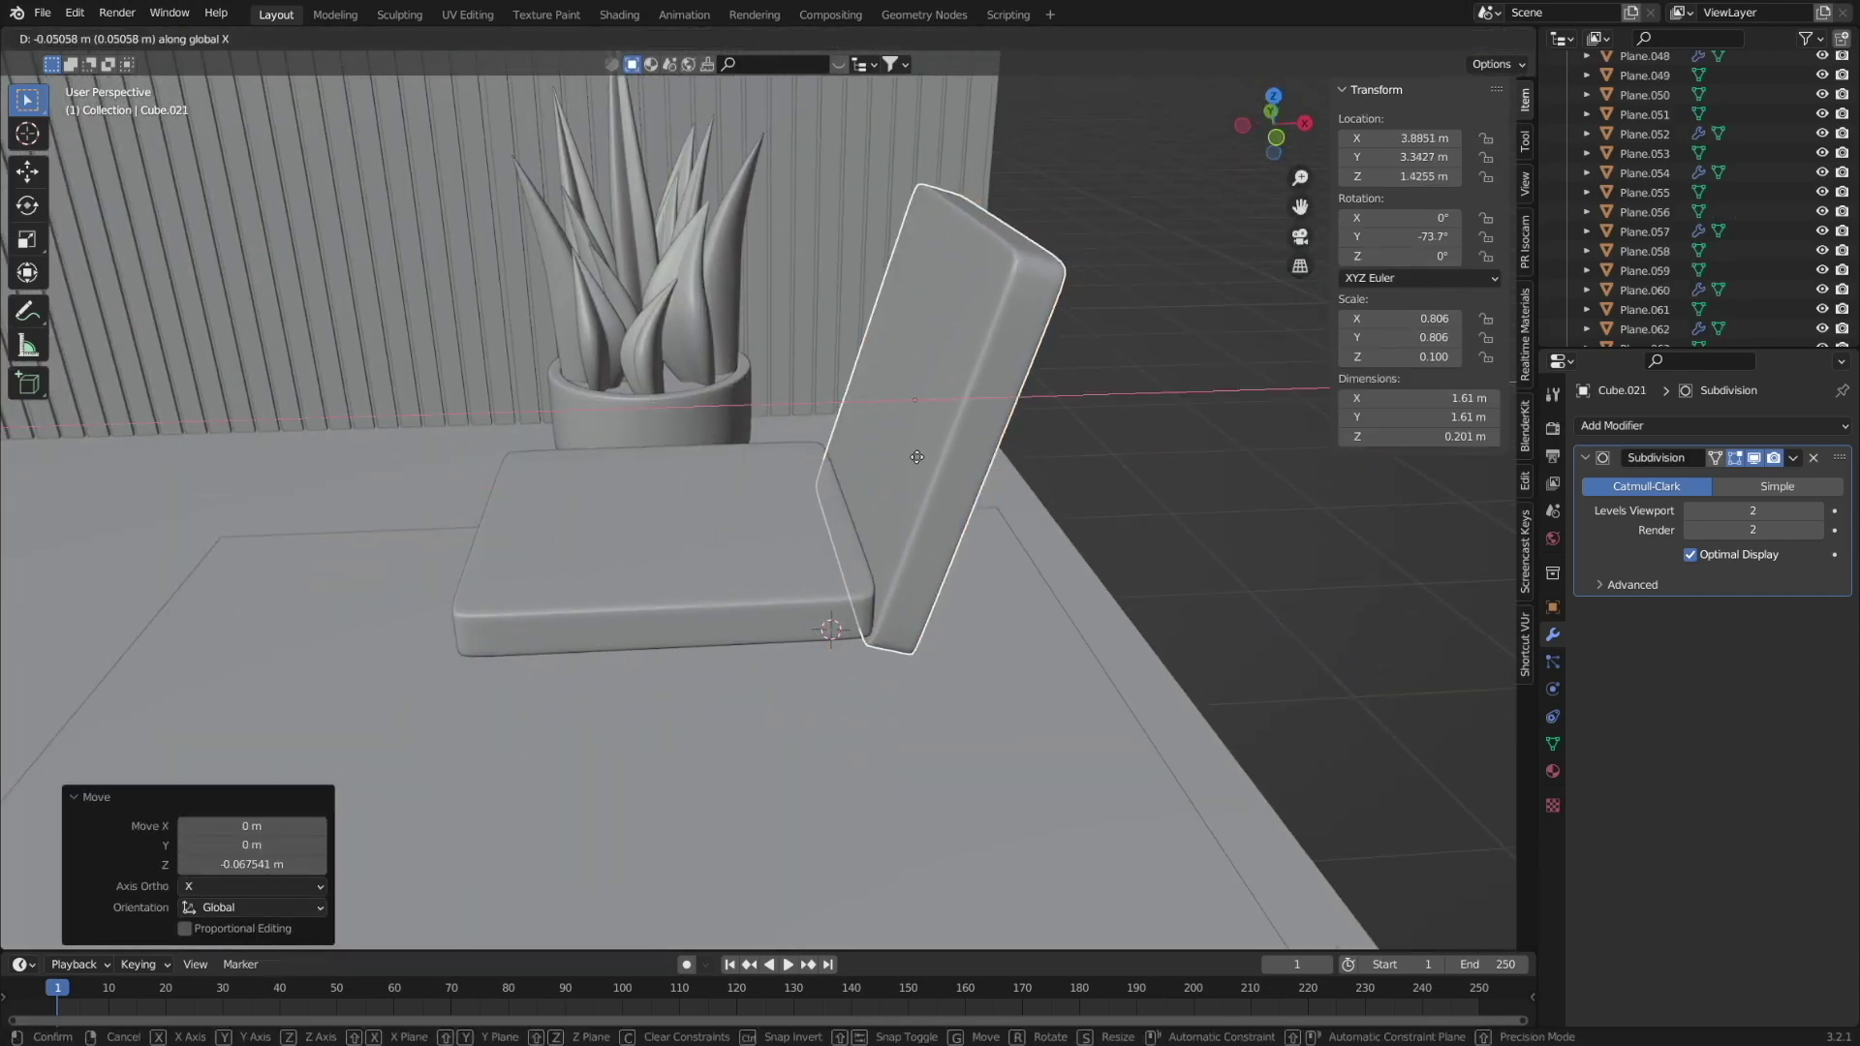
click(917, 456)
Add a cube beside the armchair cushion, scale it into a thin leg about 1.22 m tall and tilt it about 7.5° around Y.
key(shift+a)
click(678, 714)
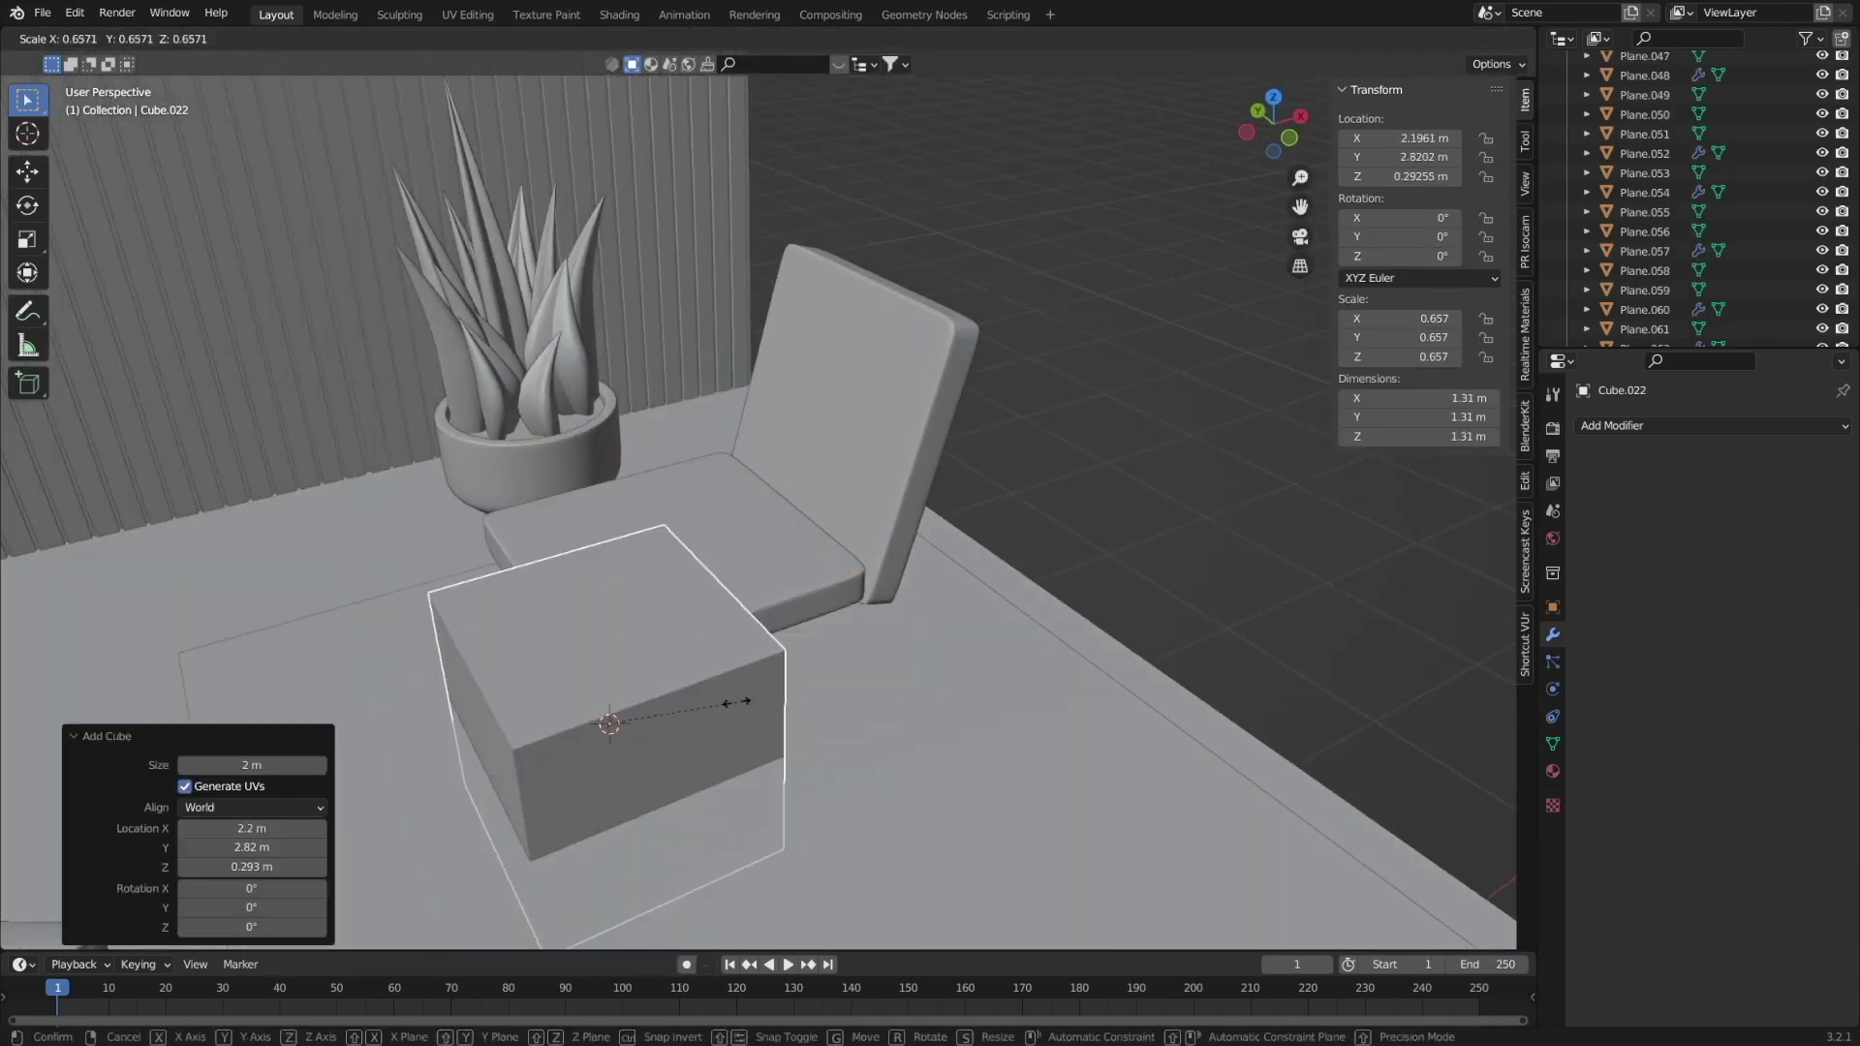
key(s)
key(Return)
key(KP_7)
key(g)
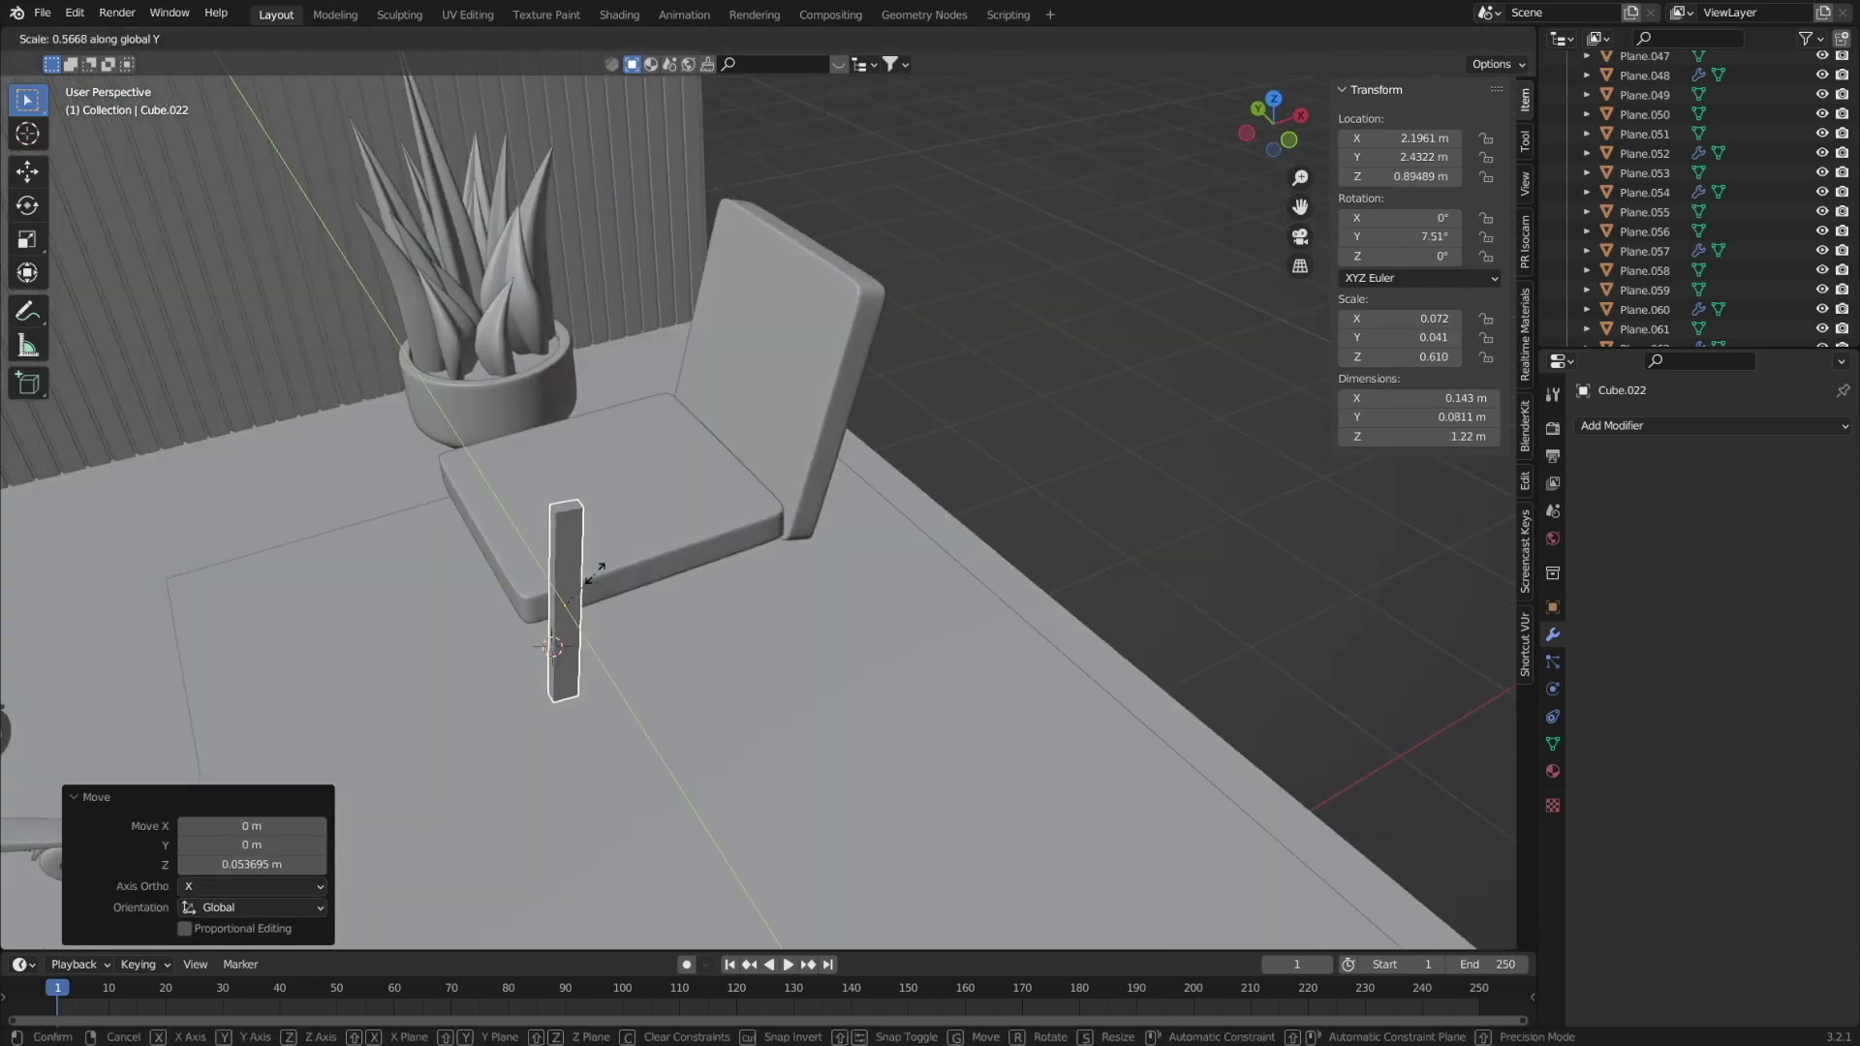
click(595, 573)
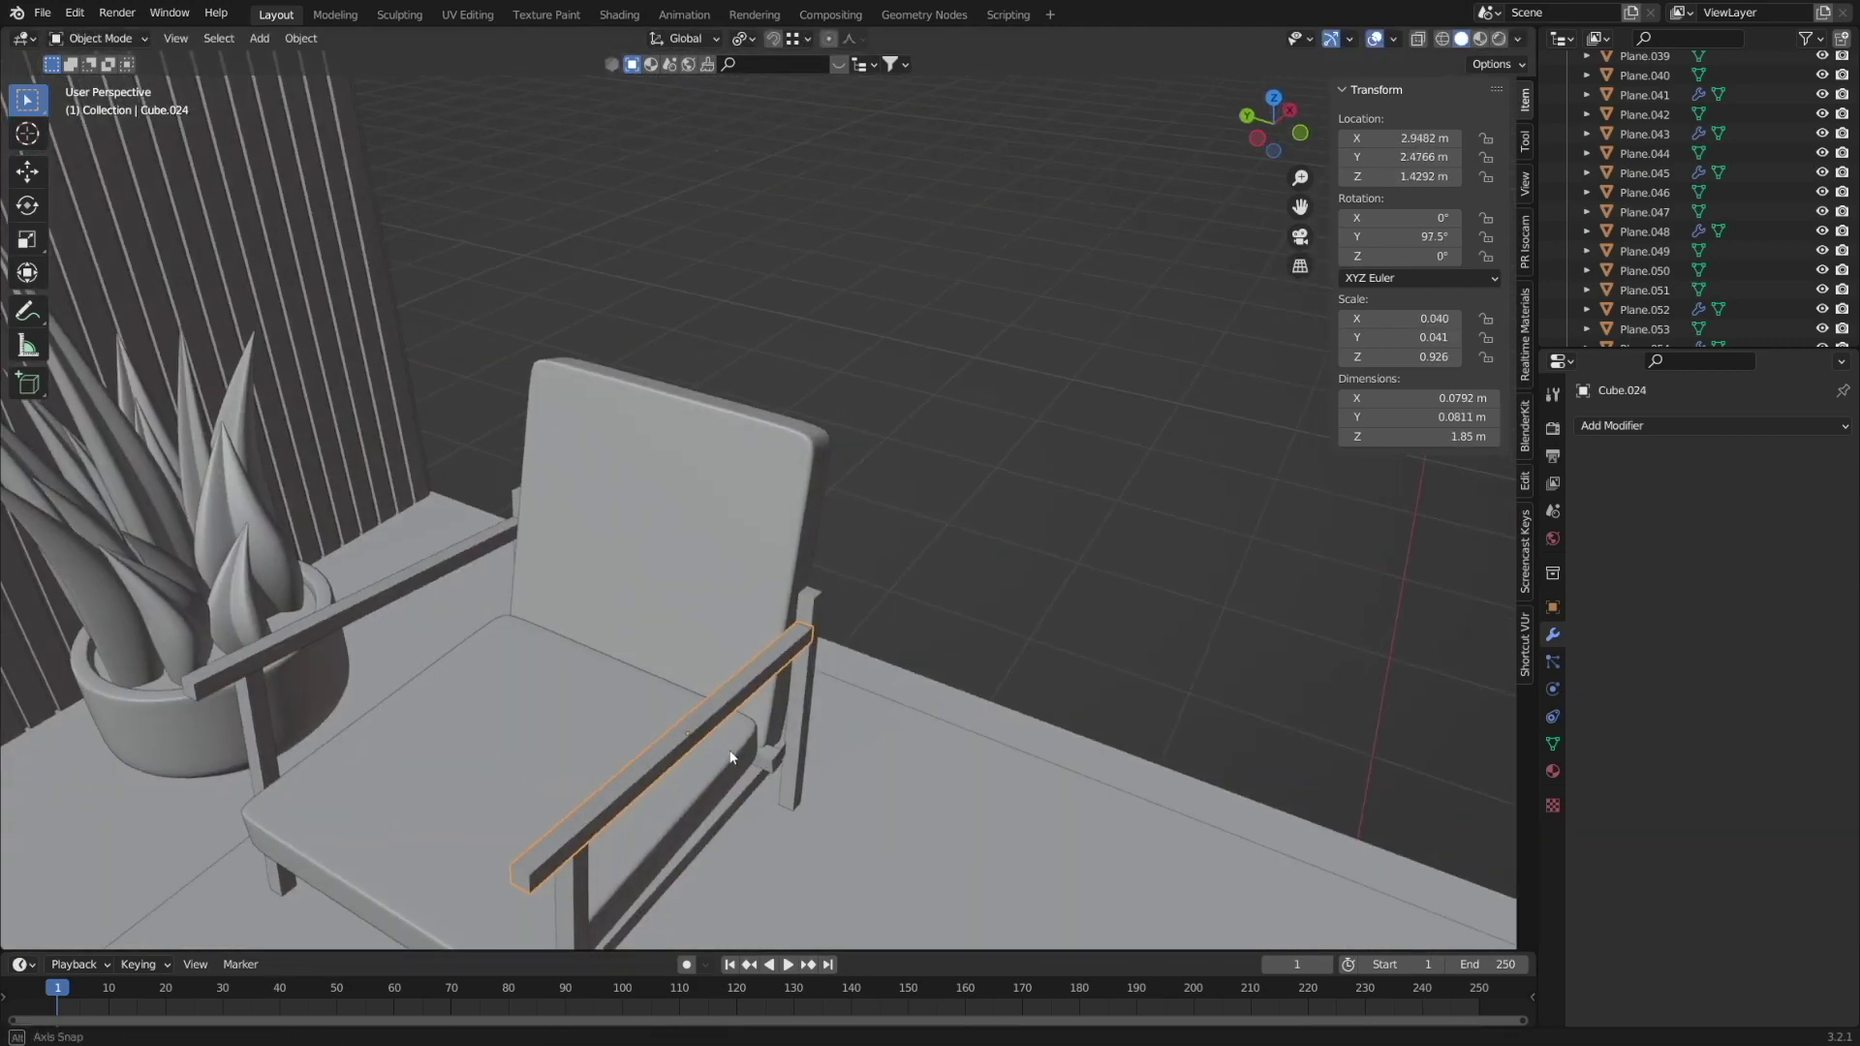
Widen the armchair's armrest bar along Y and duplicate bars to form the rails under the seat.
key(s)
key(y)
click(710, 712)
key(shift+d)
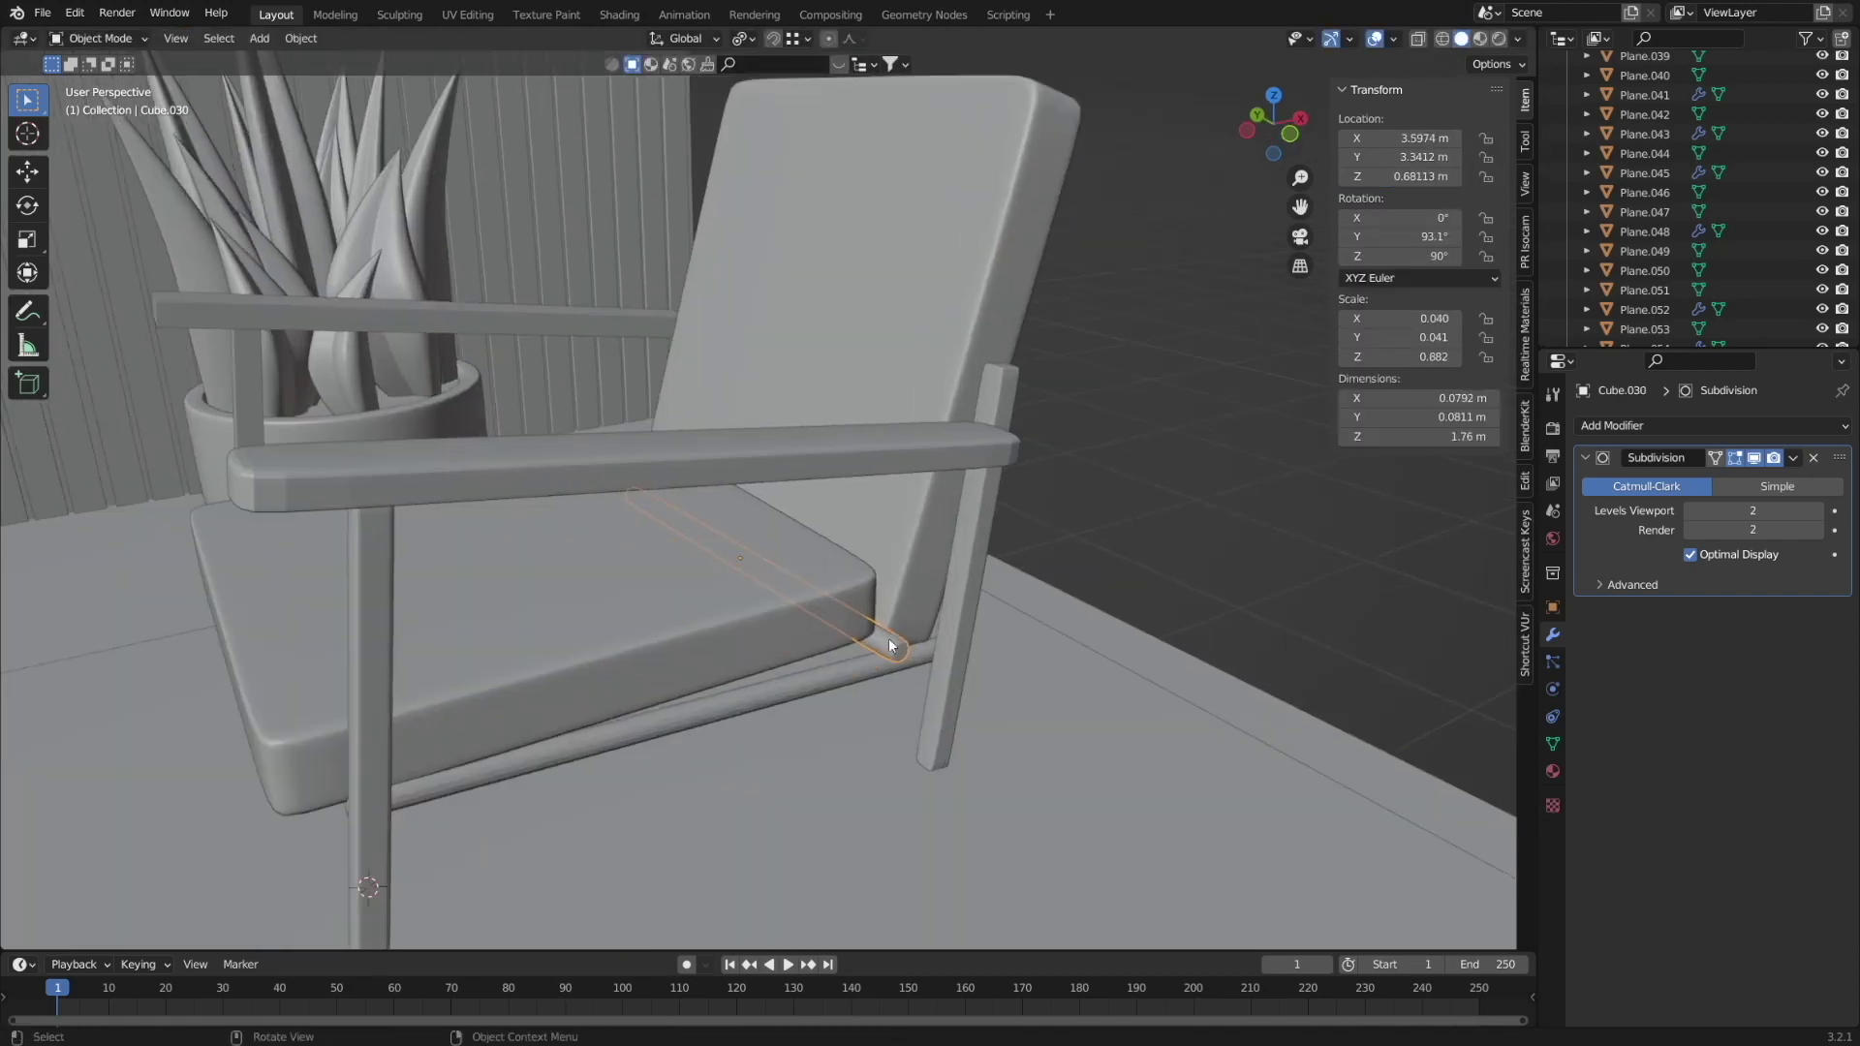
Add edge loops to the subdivided rear crossbar, save the file, and rotate the armchair's side rail about X.
key(Tab)
key(ctrl+r)
key(ctrl+s)
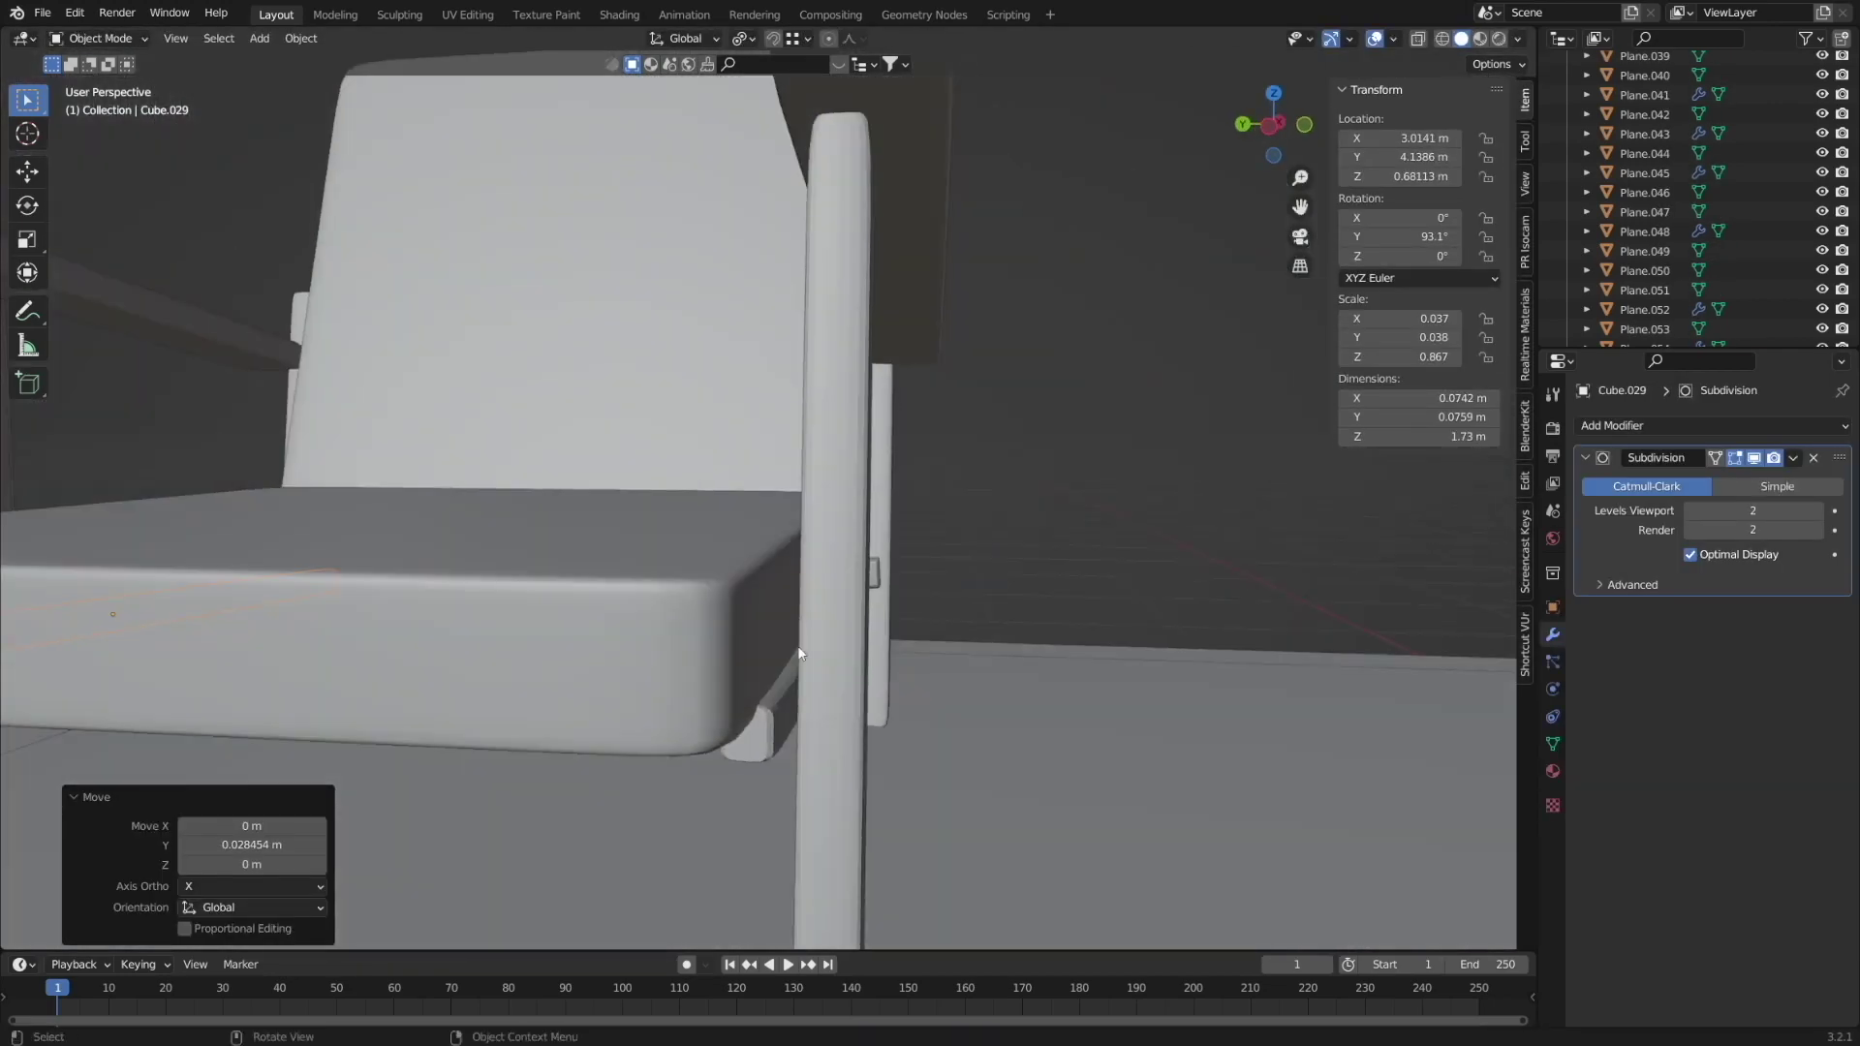
key(r)
key(x)
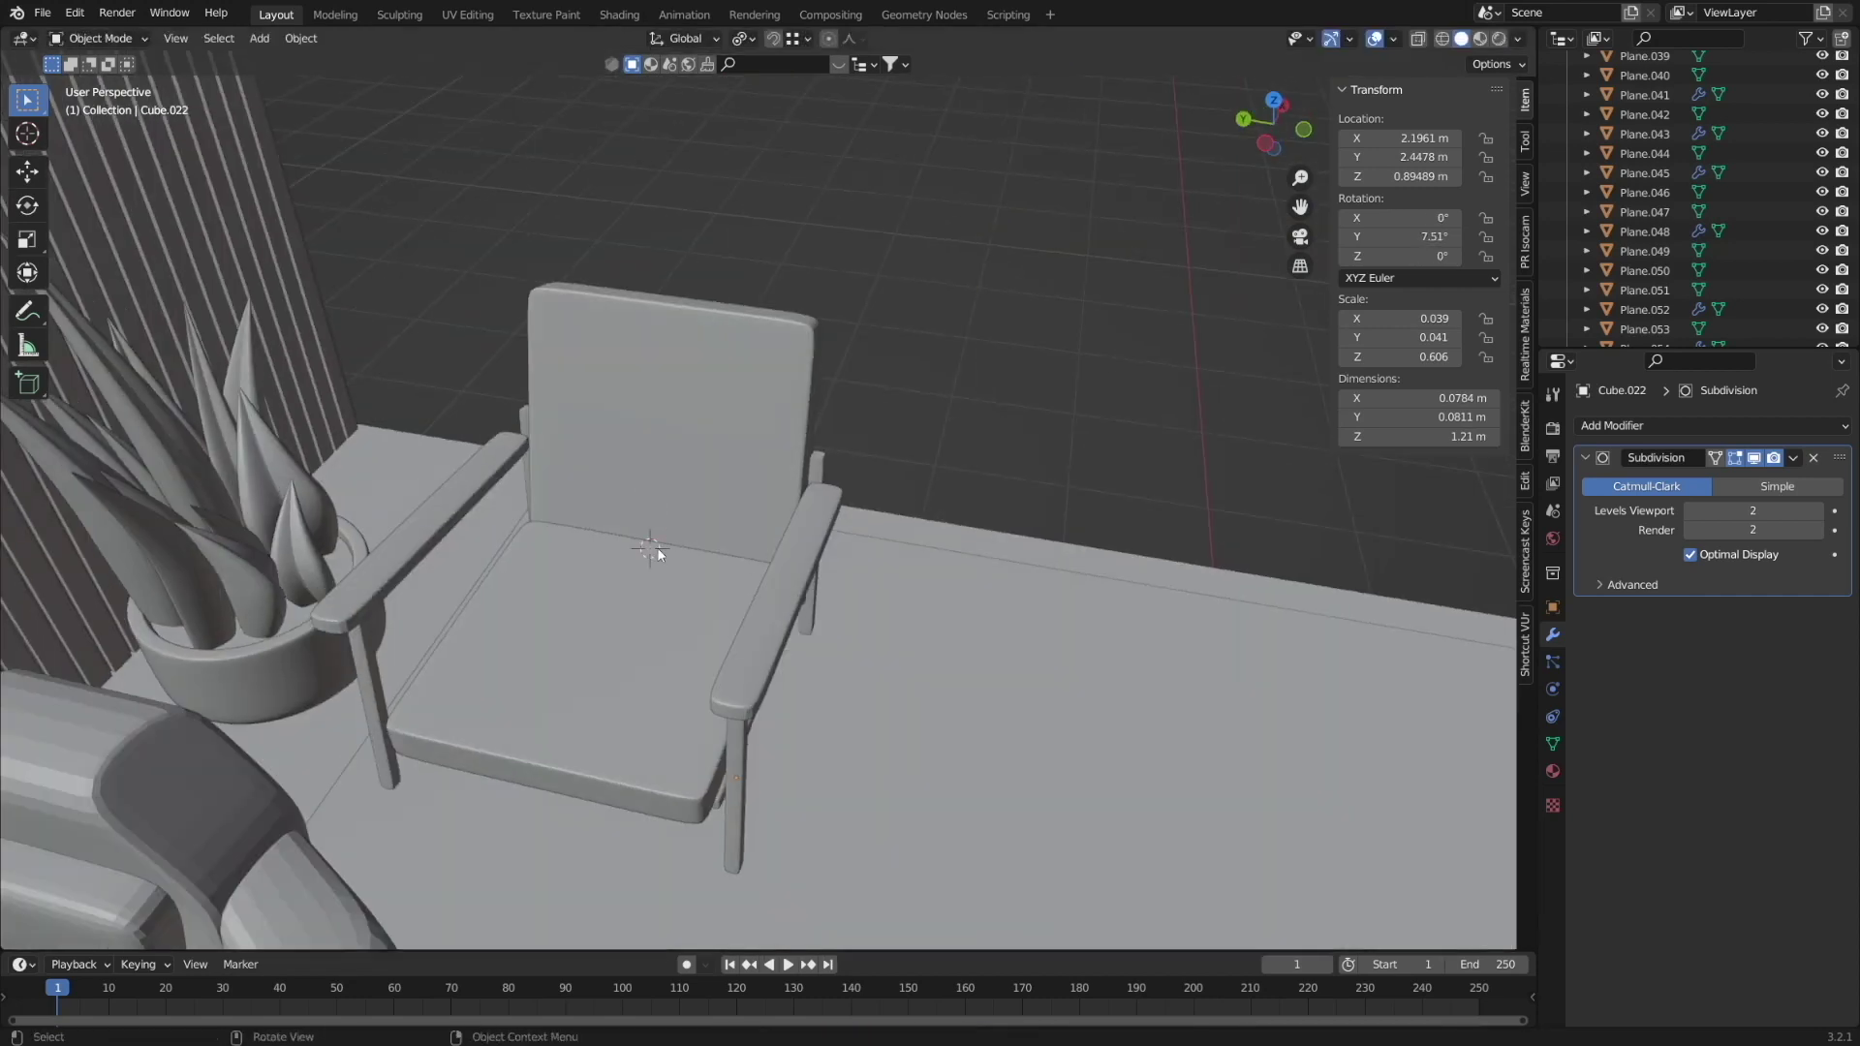
Add a cube in front of the backrest and shape it into a long rounded bolster cushion tilted about Y.
key(shift+a)
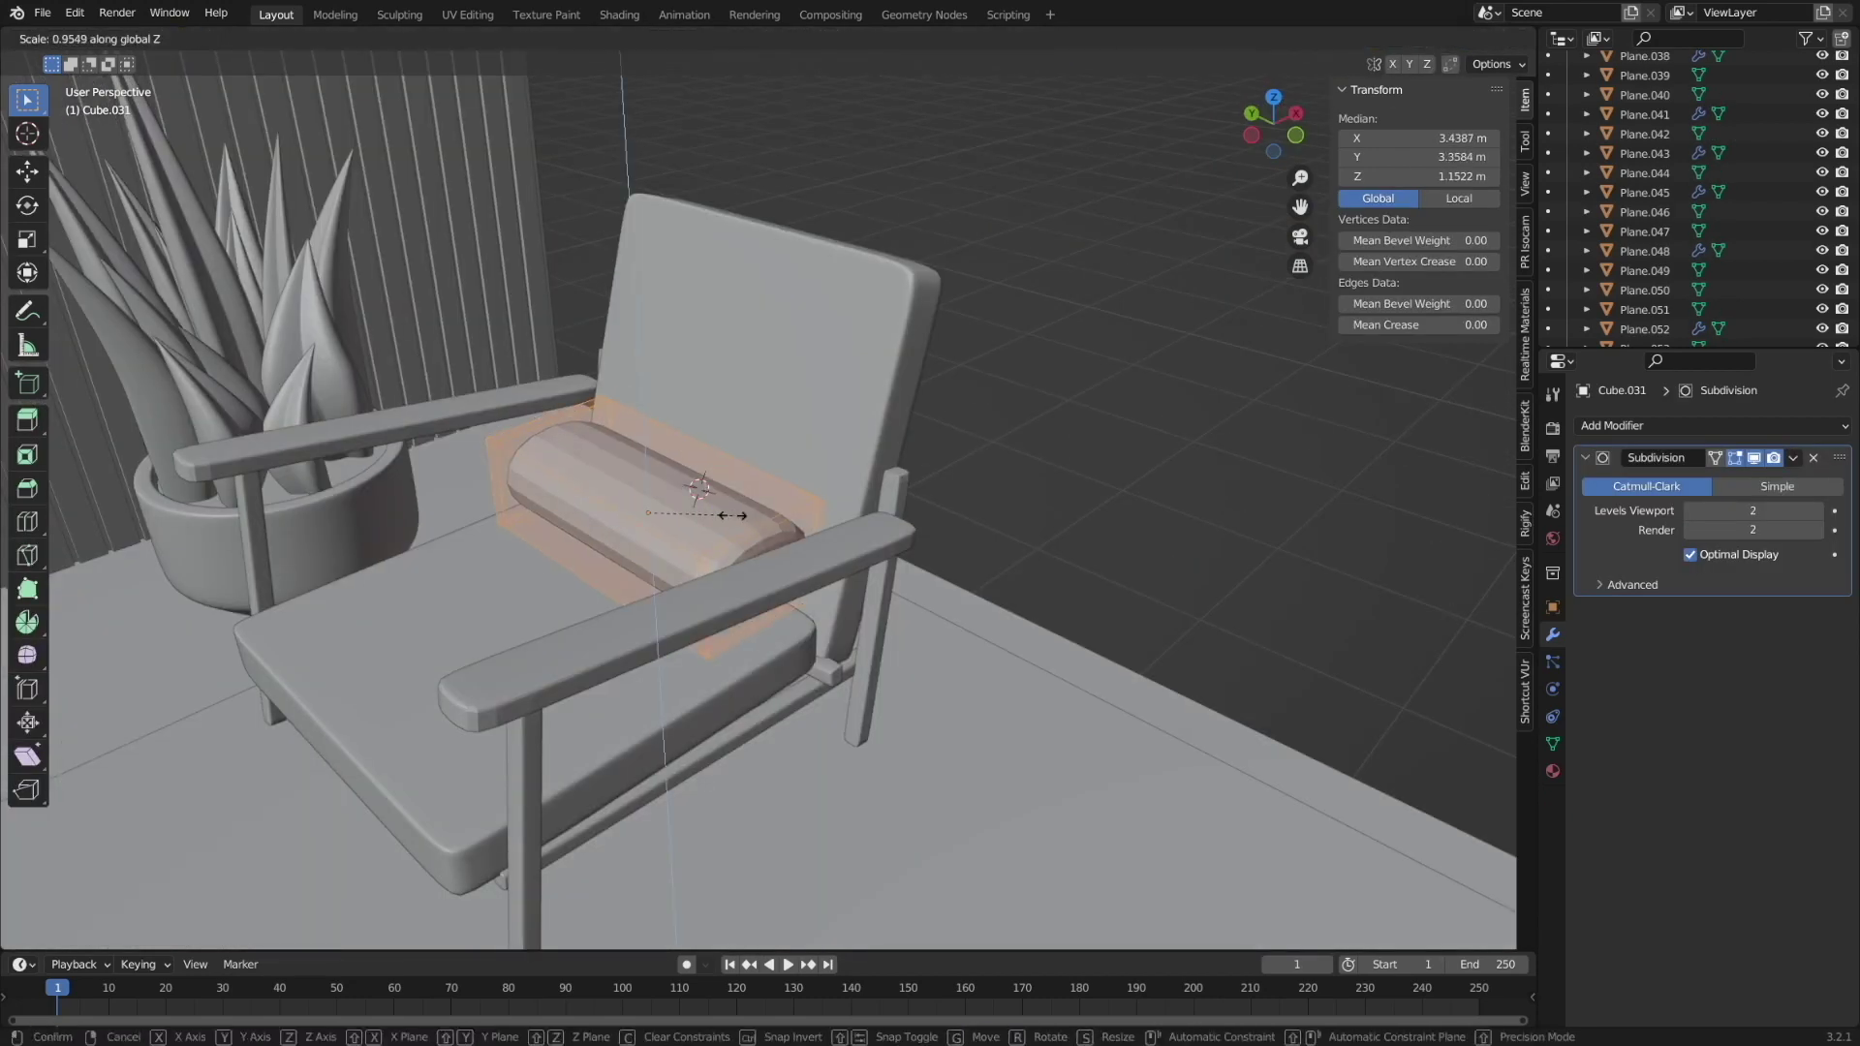
key(ctrl+Tab)
click(741, 525)
key(r)
key(y)
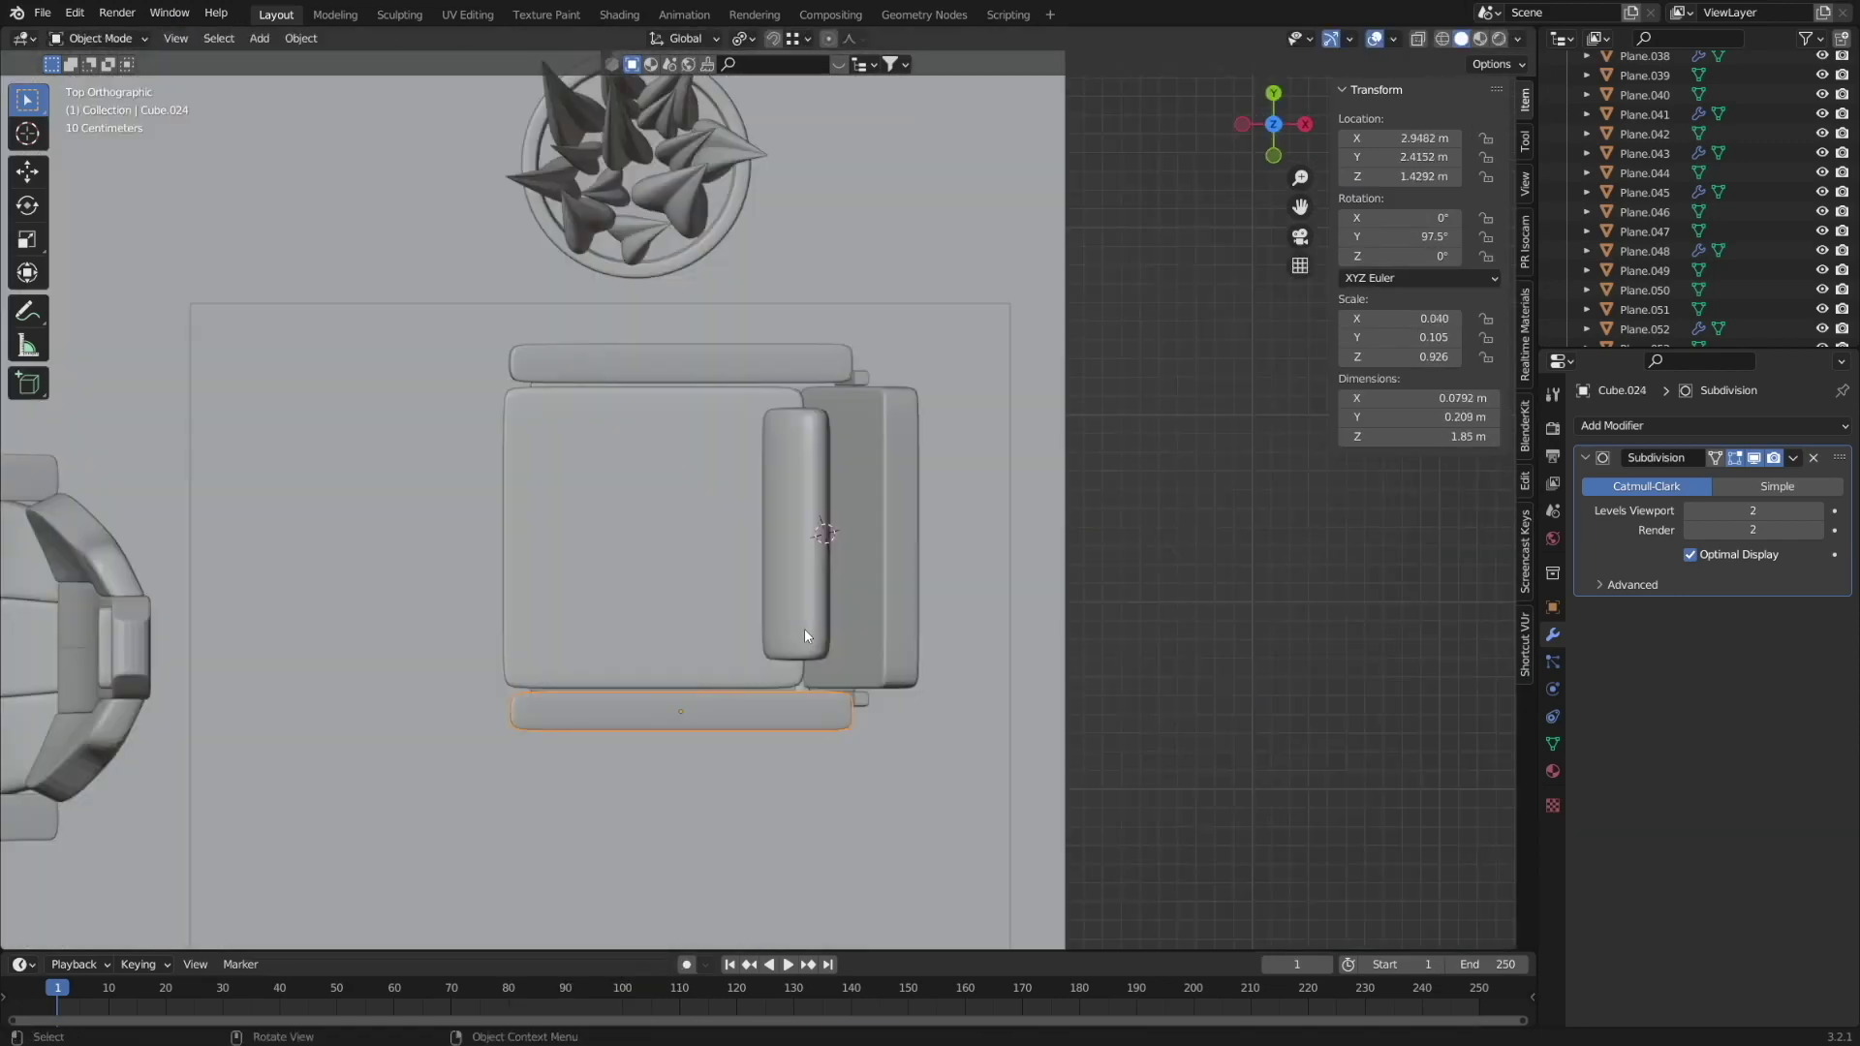
click(678, 364)
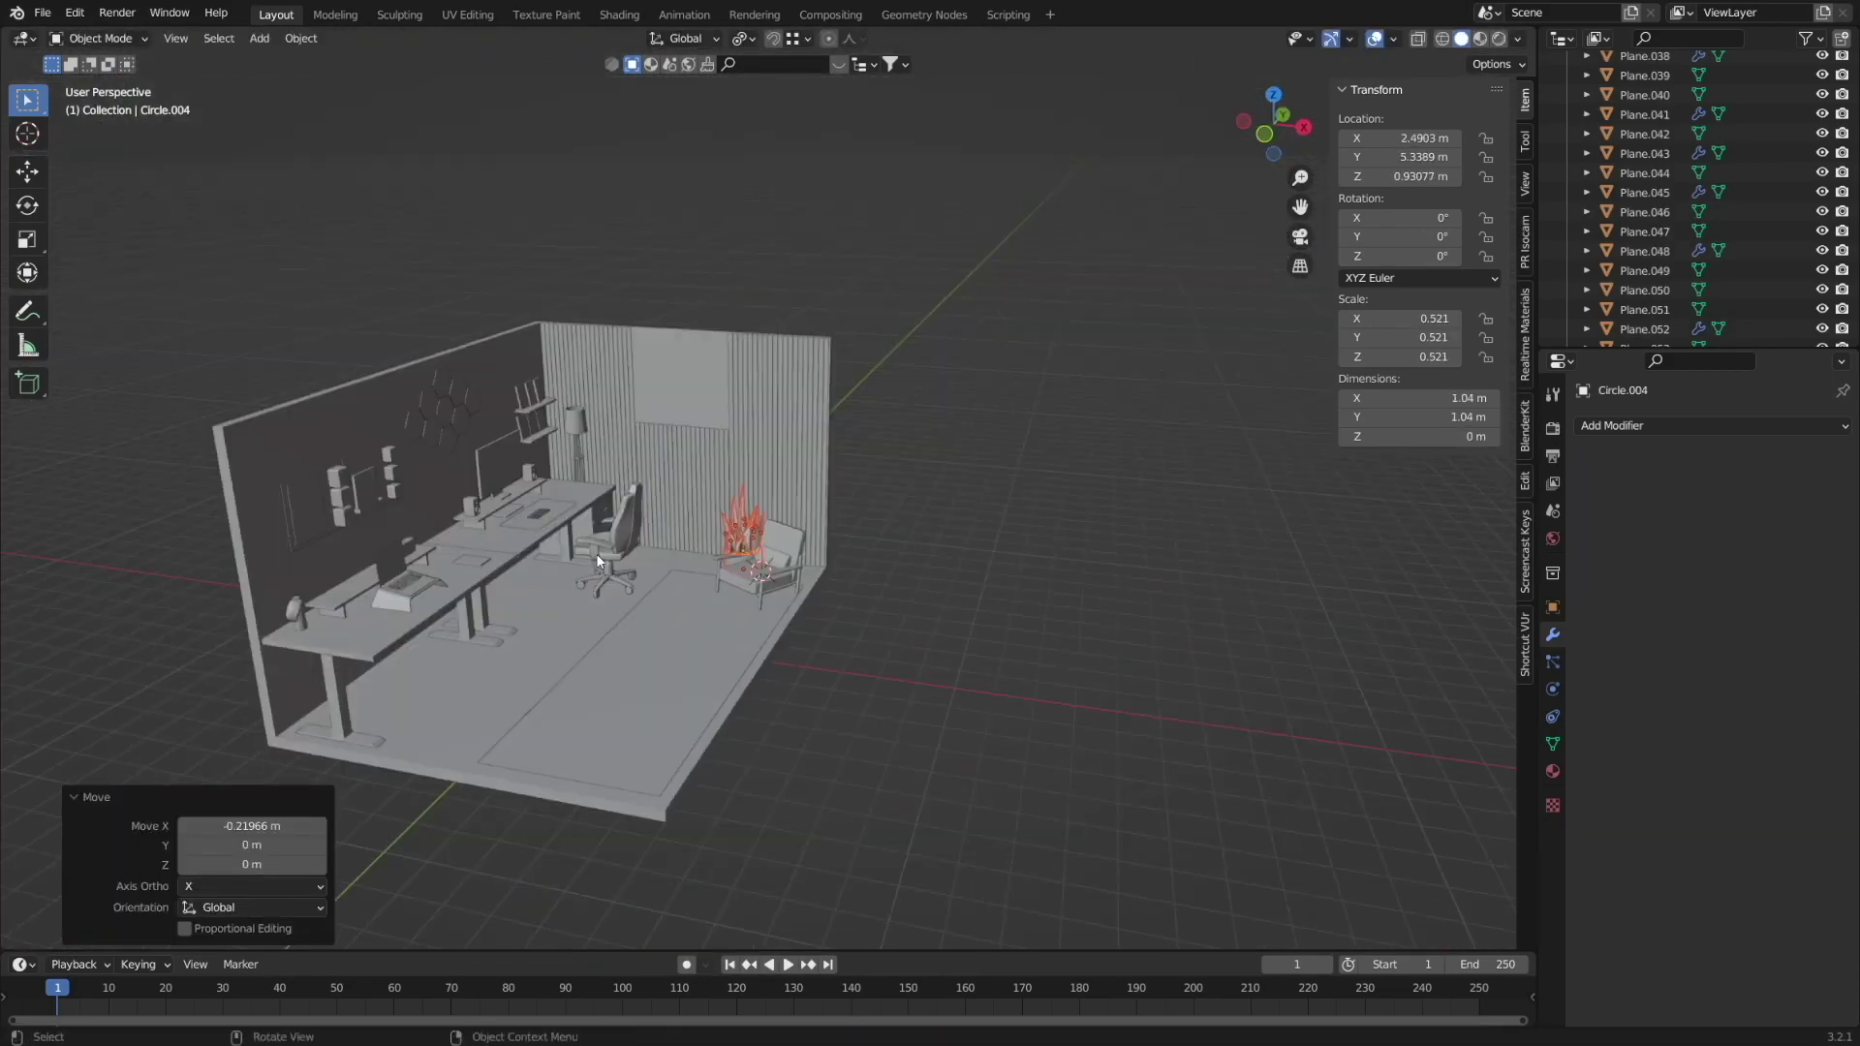
Add an upright plane over the picture area on the slat wall and scale it to about 3.23 by 3.03 m.
key(shift+a)
click(872, 484)
key(r)
key(y)
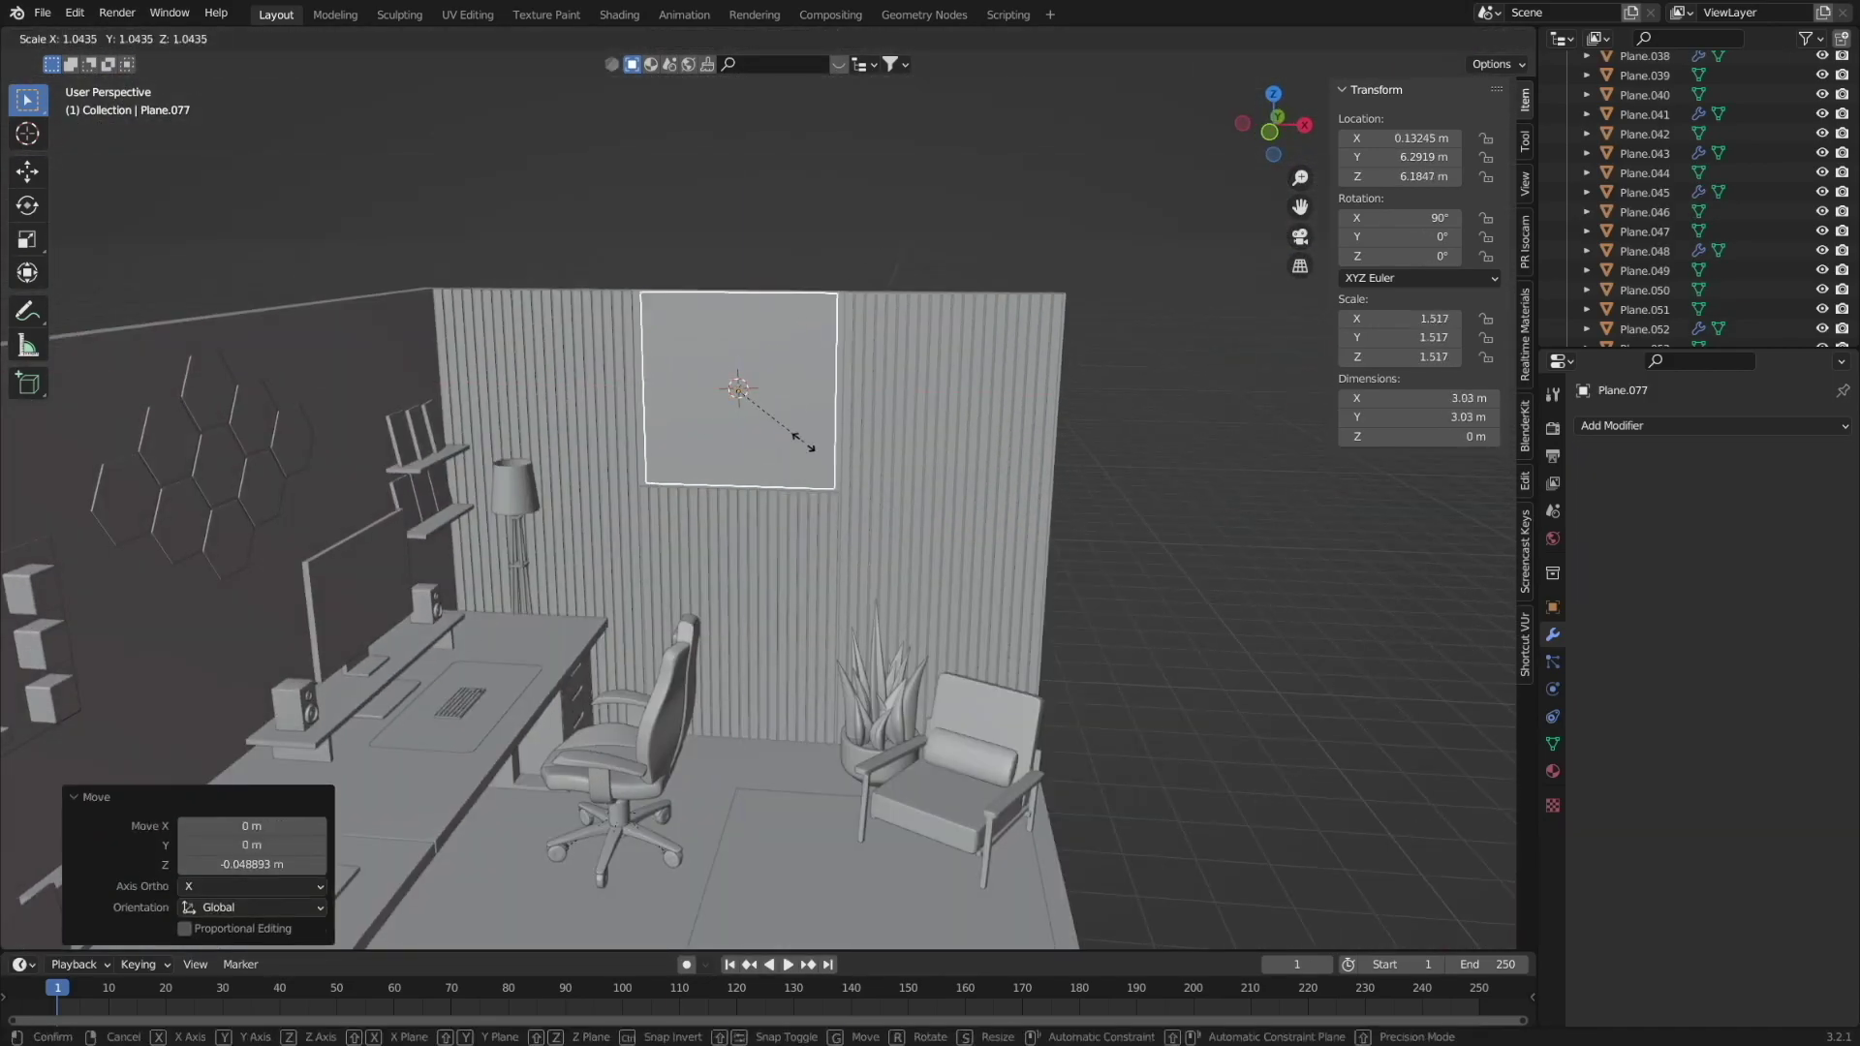
click(806, 444)
key(KP_Decimal)
key(s)
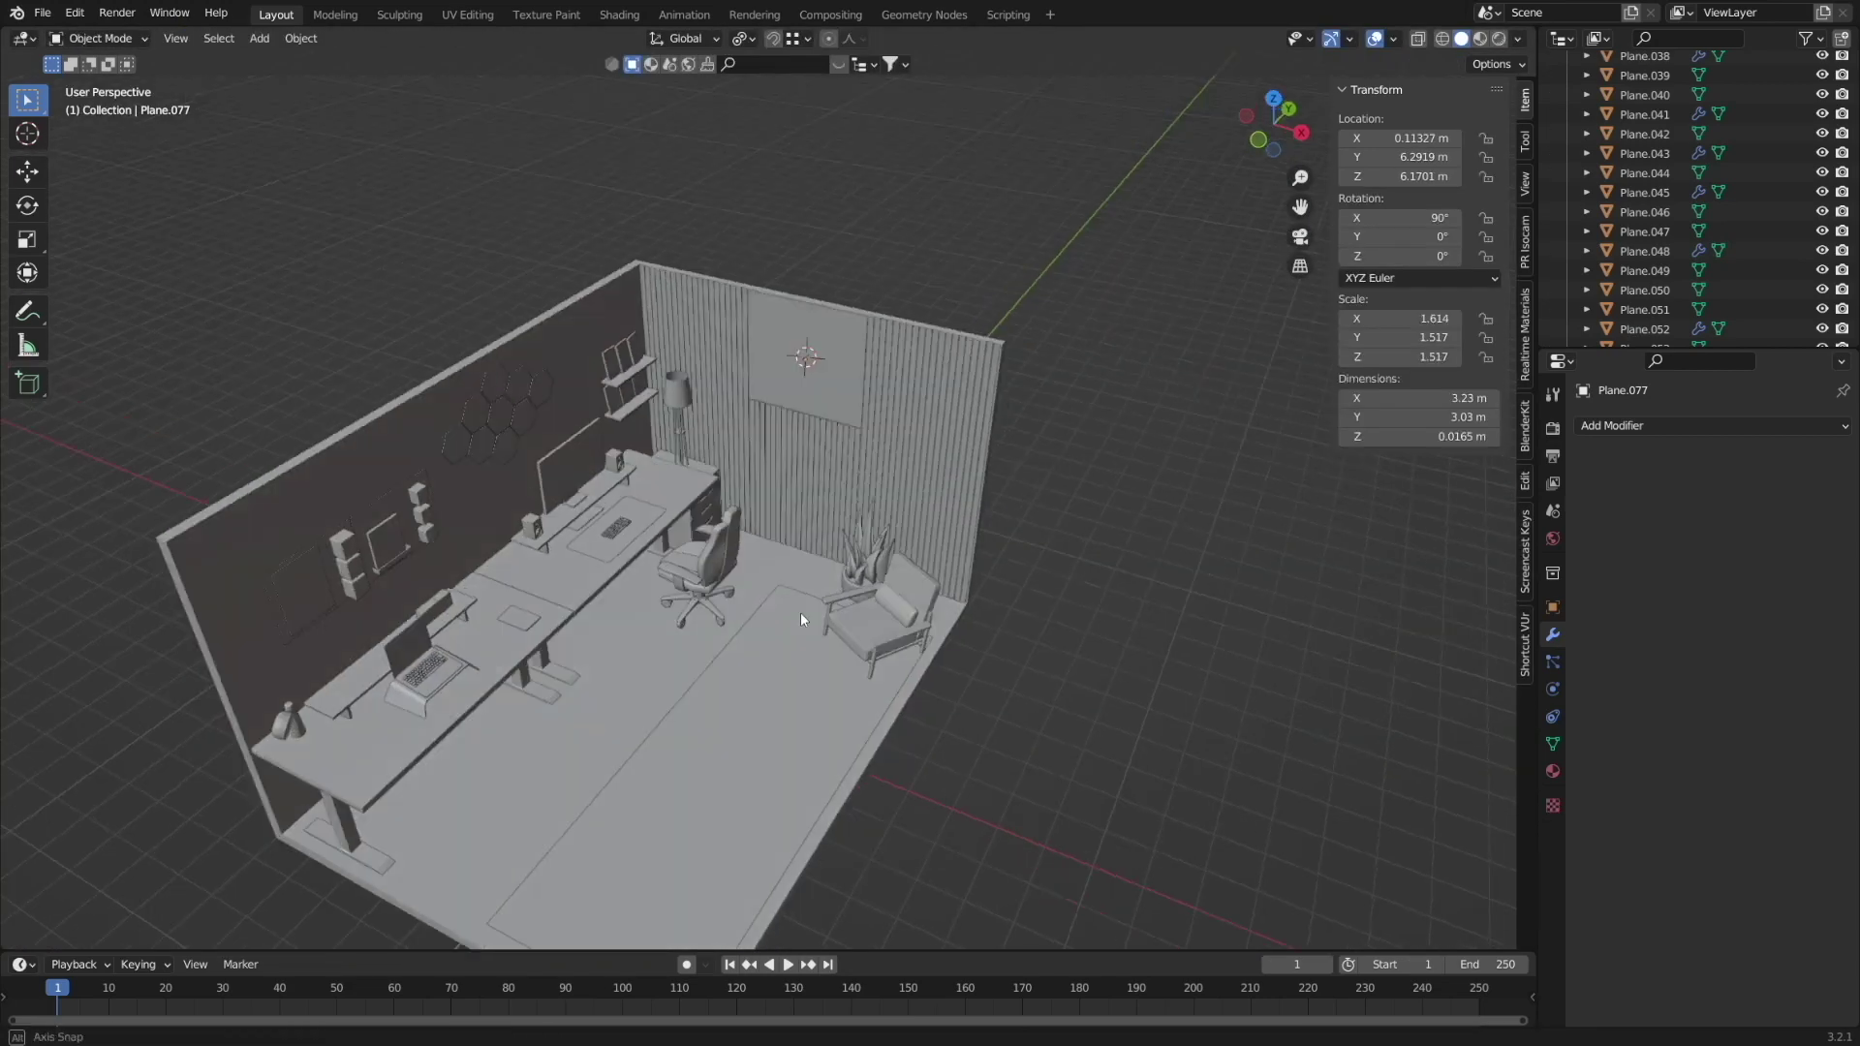
Turn the armchair diagonally into the room and split off a second 3D view with a Cycles rendered preview.
middle_drag(801, 612, 728, 620)
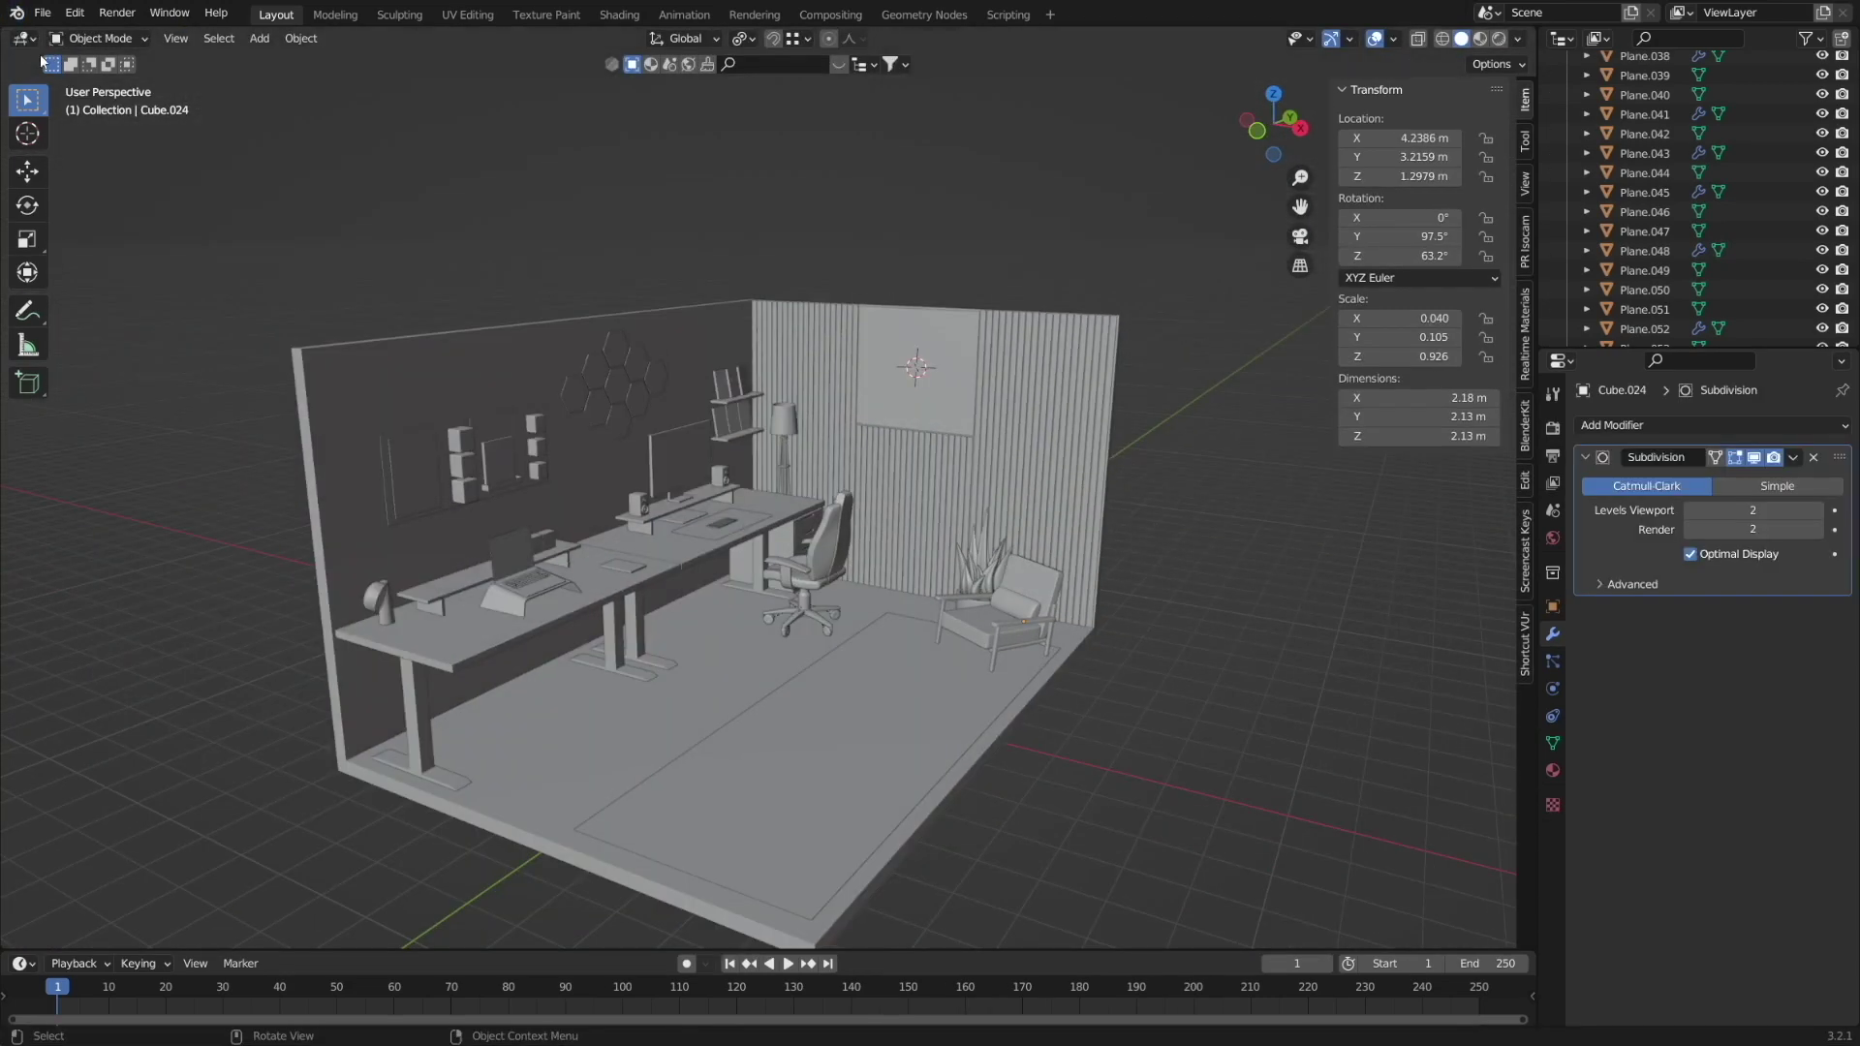
drag(43, 61, 502, 387)
scroll(319, 743, up, 4)
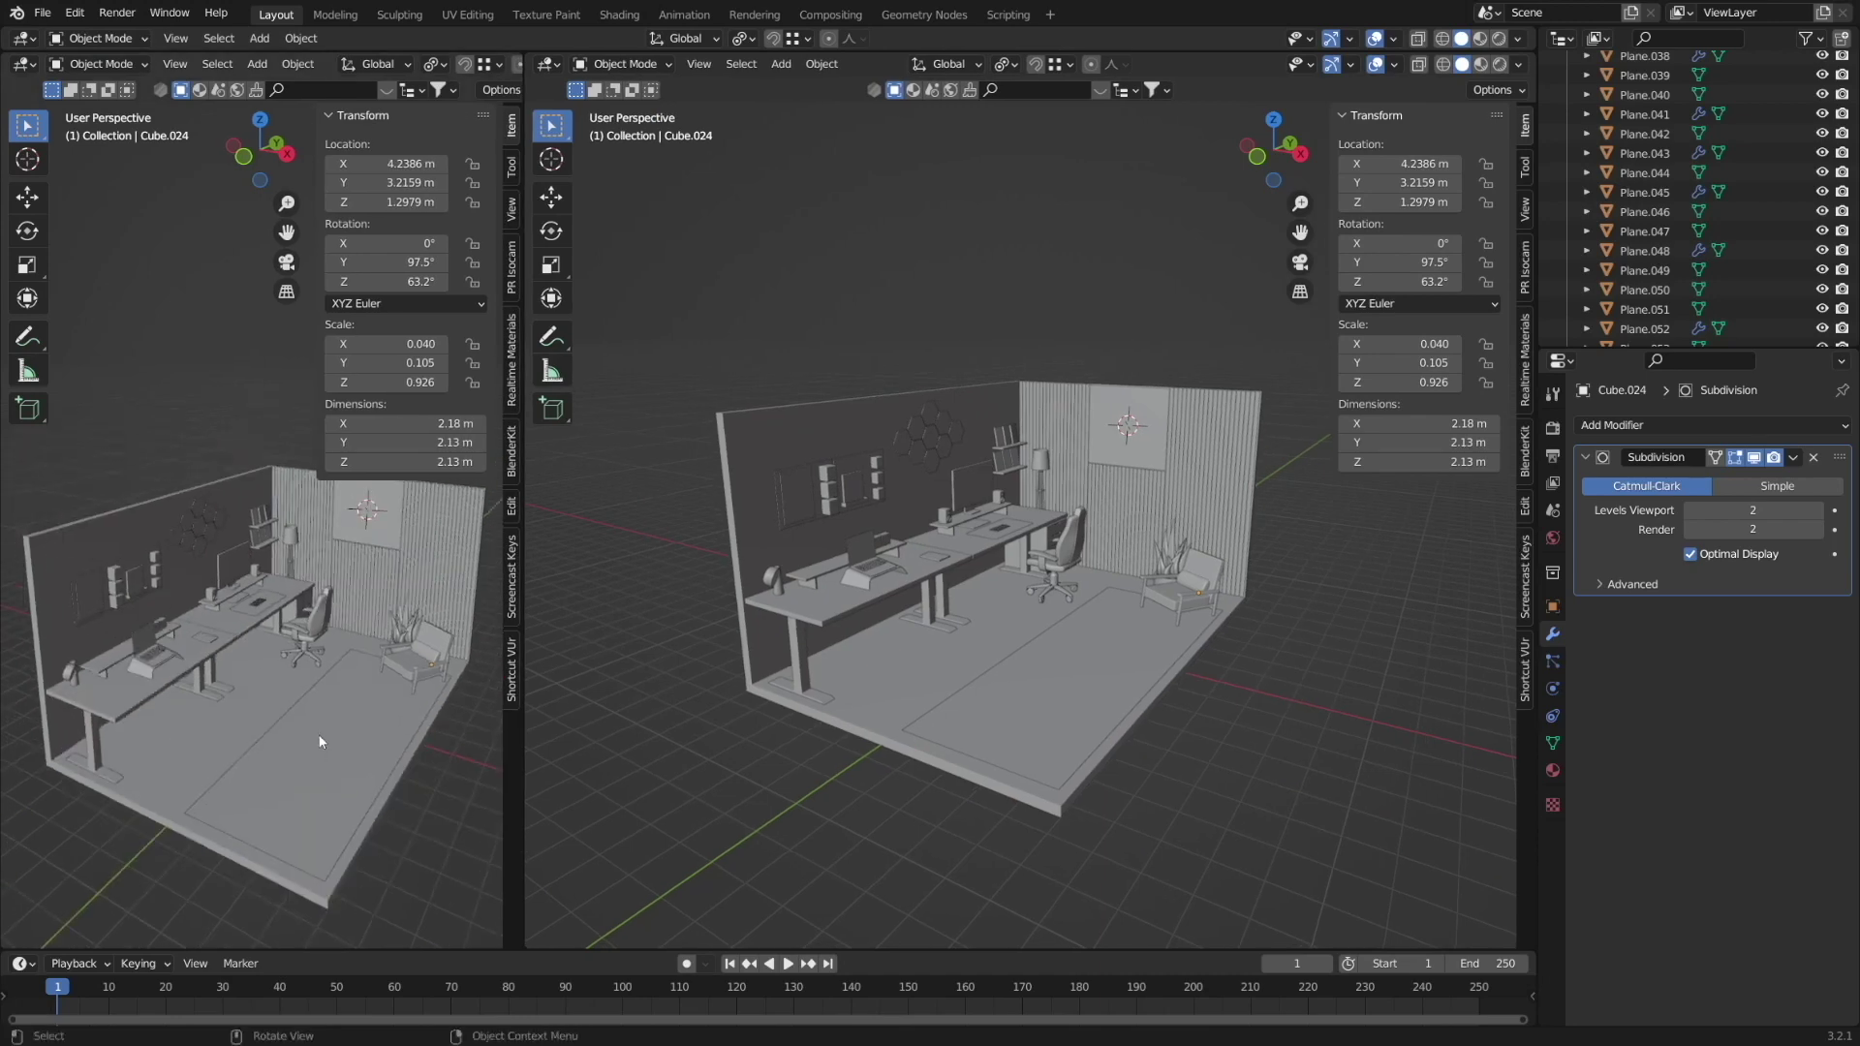
scroll(914, 545, up, 3)
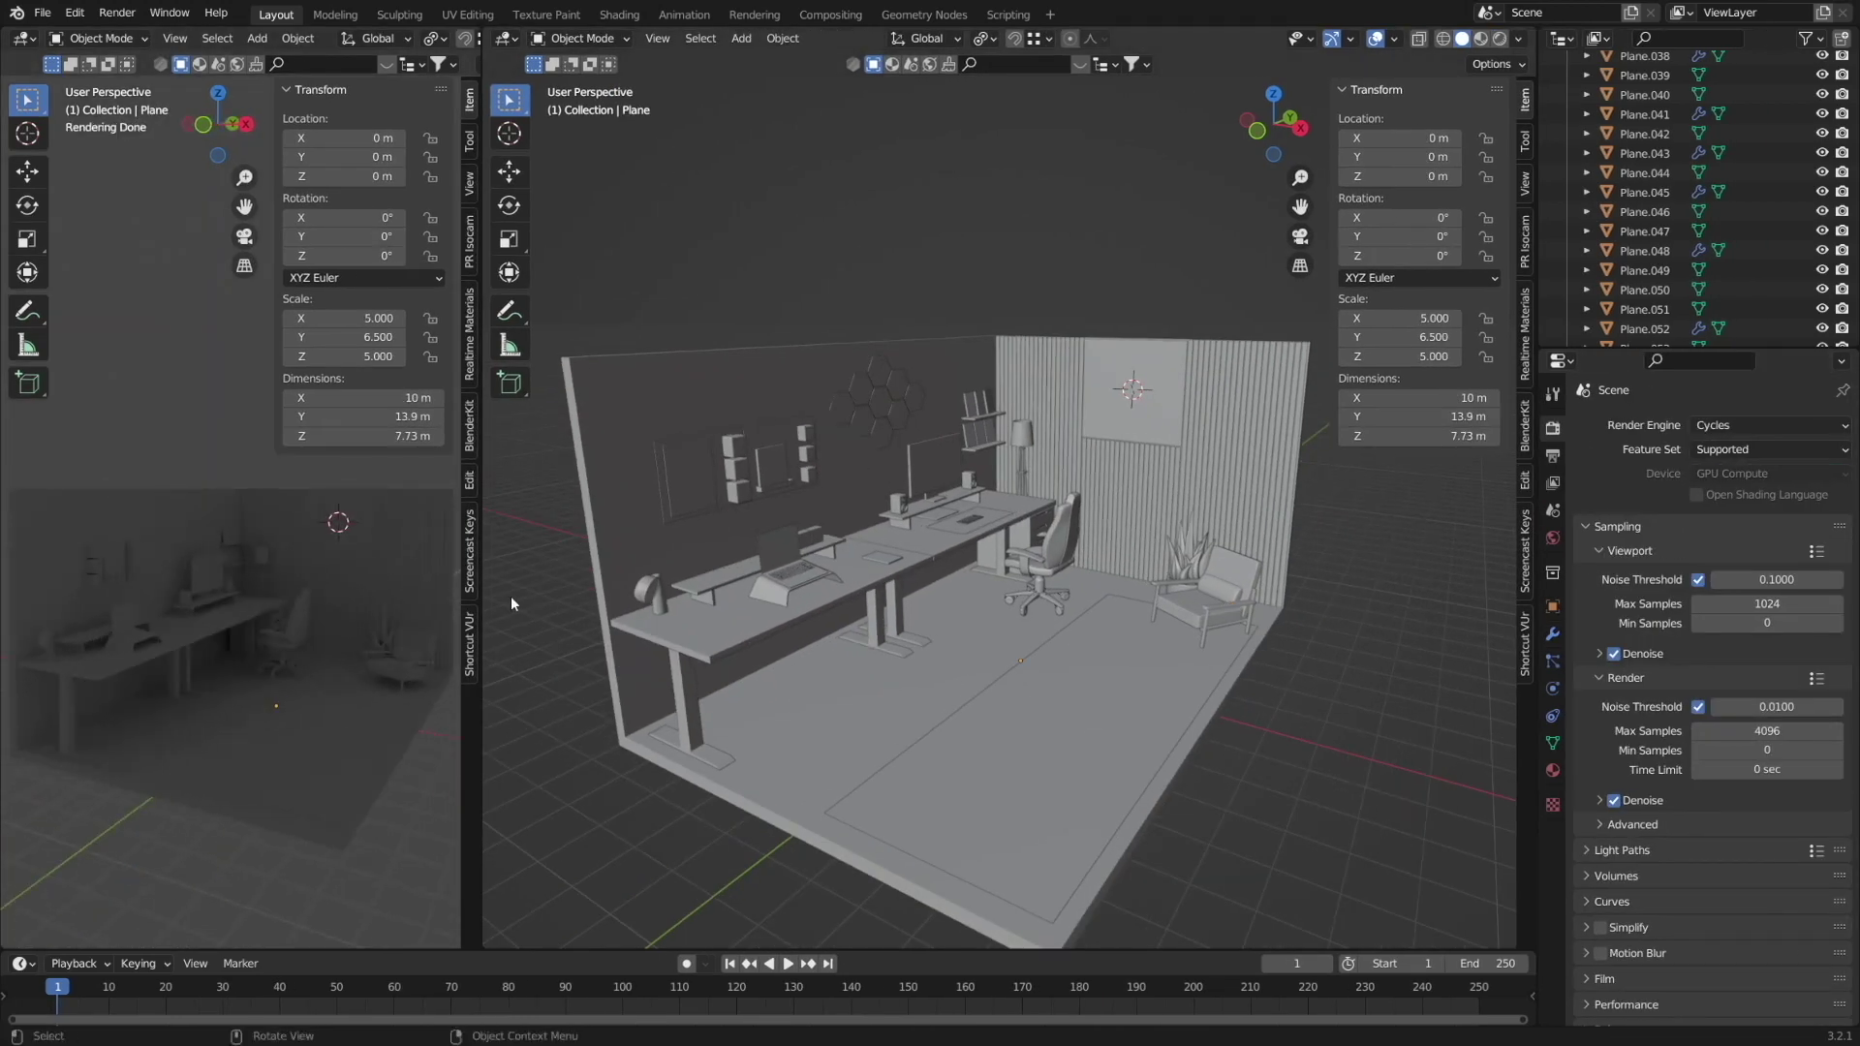
Add a ground plane scaled by 60 and lower it along Z beneath the room's floor.
scroll(872, 630, down, 2)
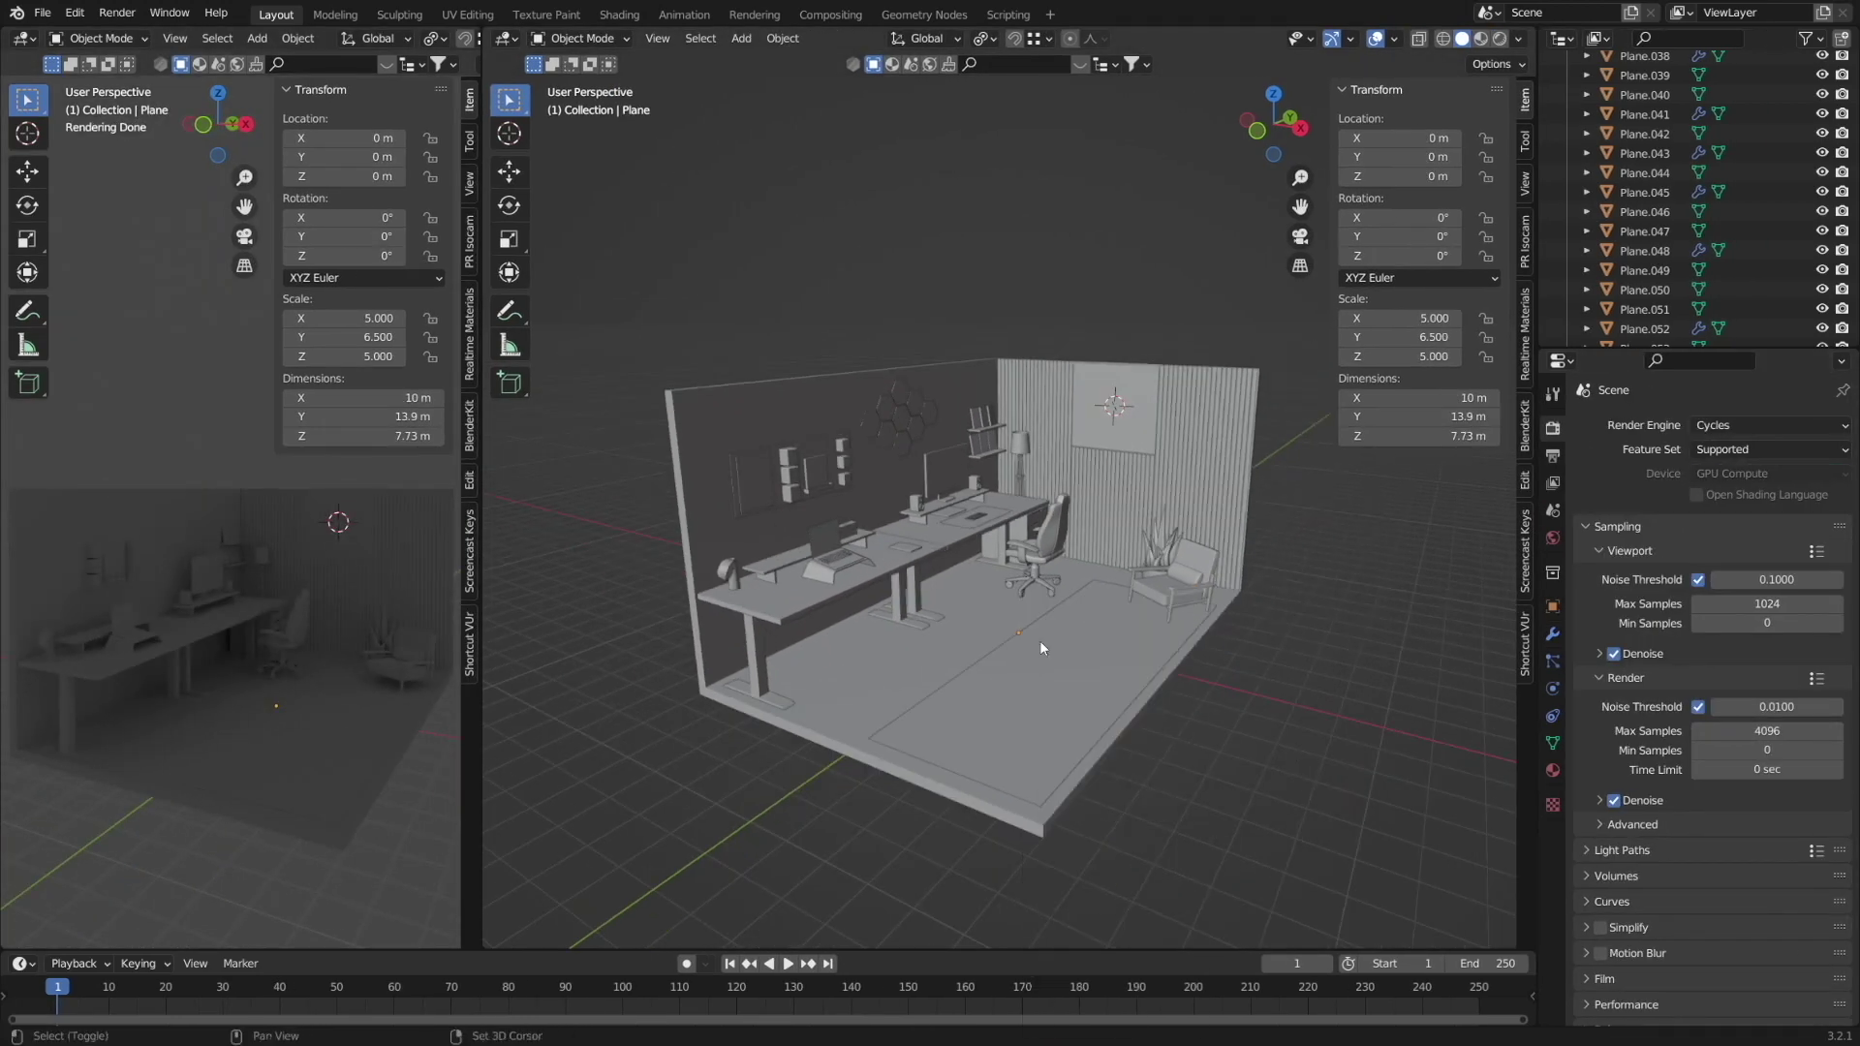
key(shift+a)
click(1220, 204)
text(s60)
key(Return)
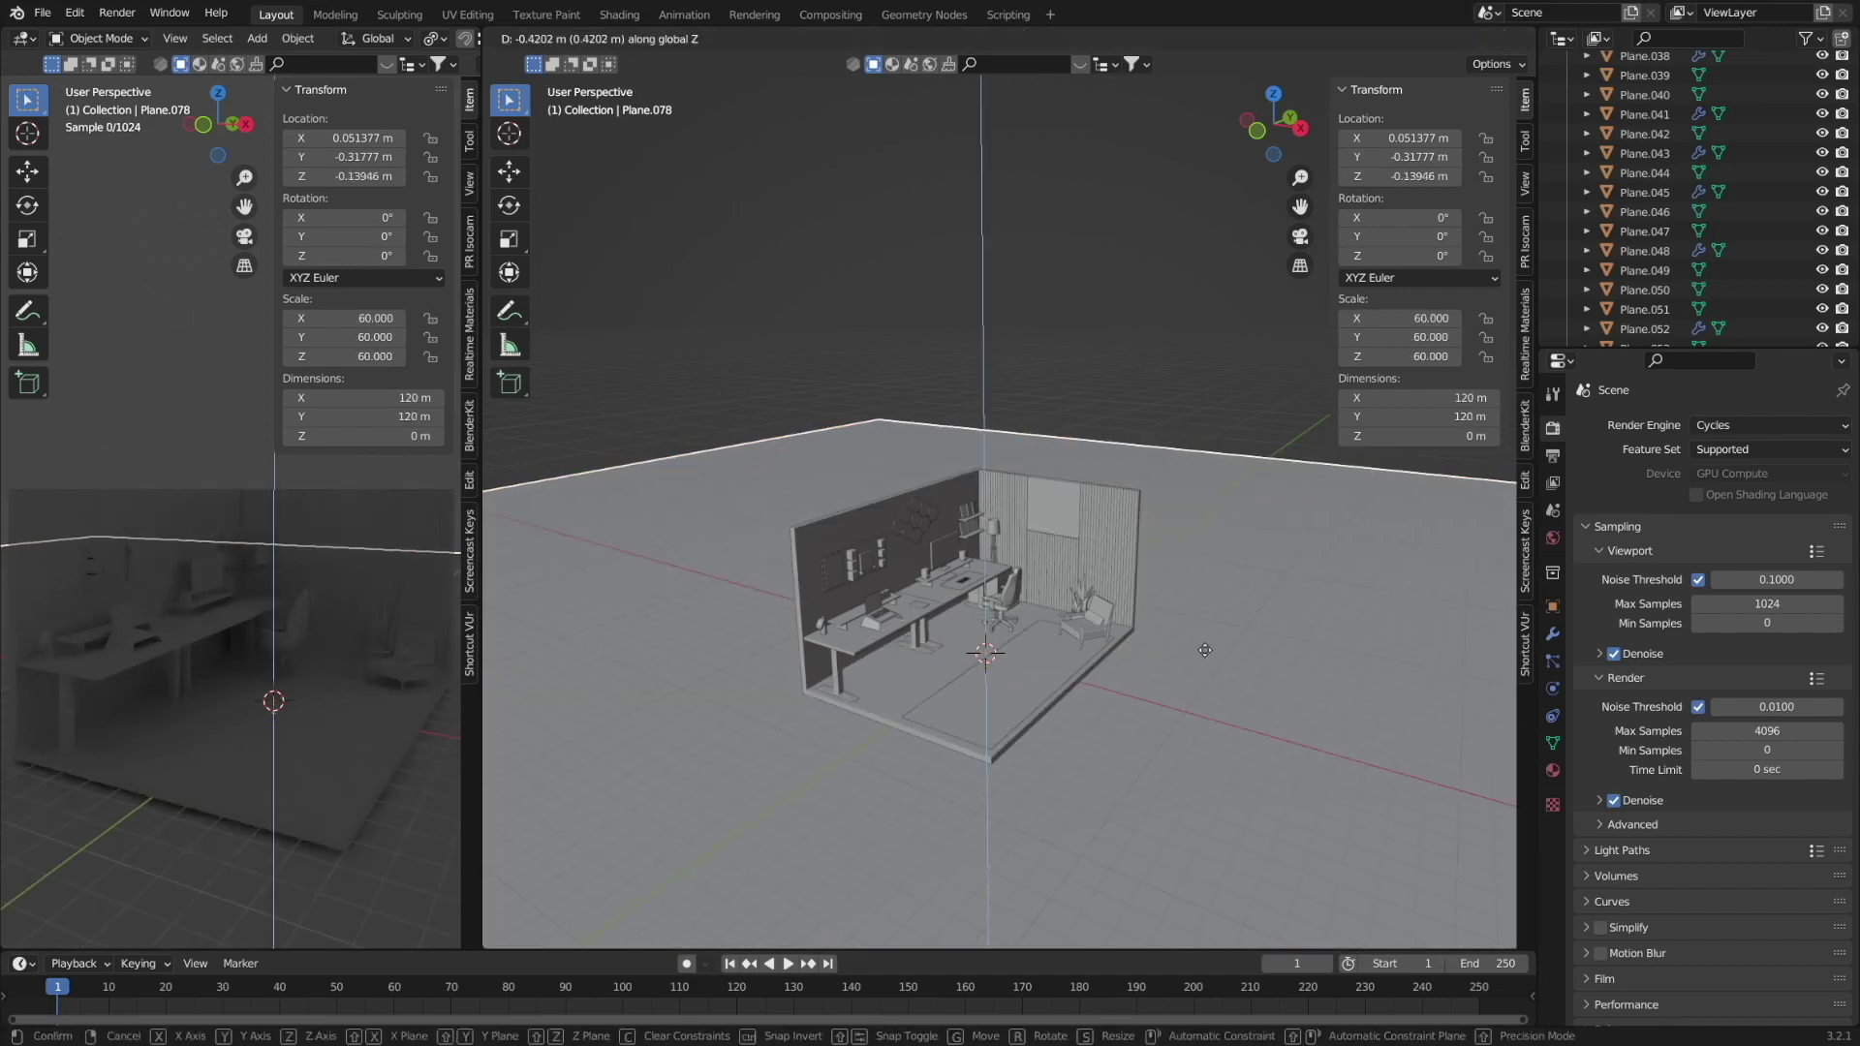
click(1205, 650)
Add an area light, enlarge and raise it above the room, and duplicate it into a grid of six lights.
scroll(1079, 654, up, 3)
key(shift+a)
mouse_move(1087, 475)
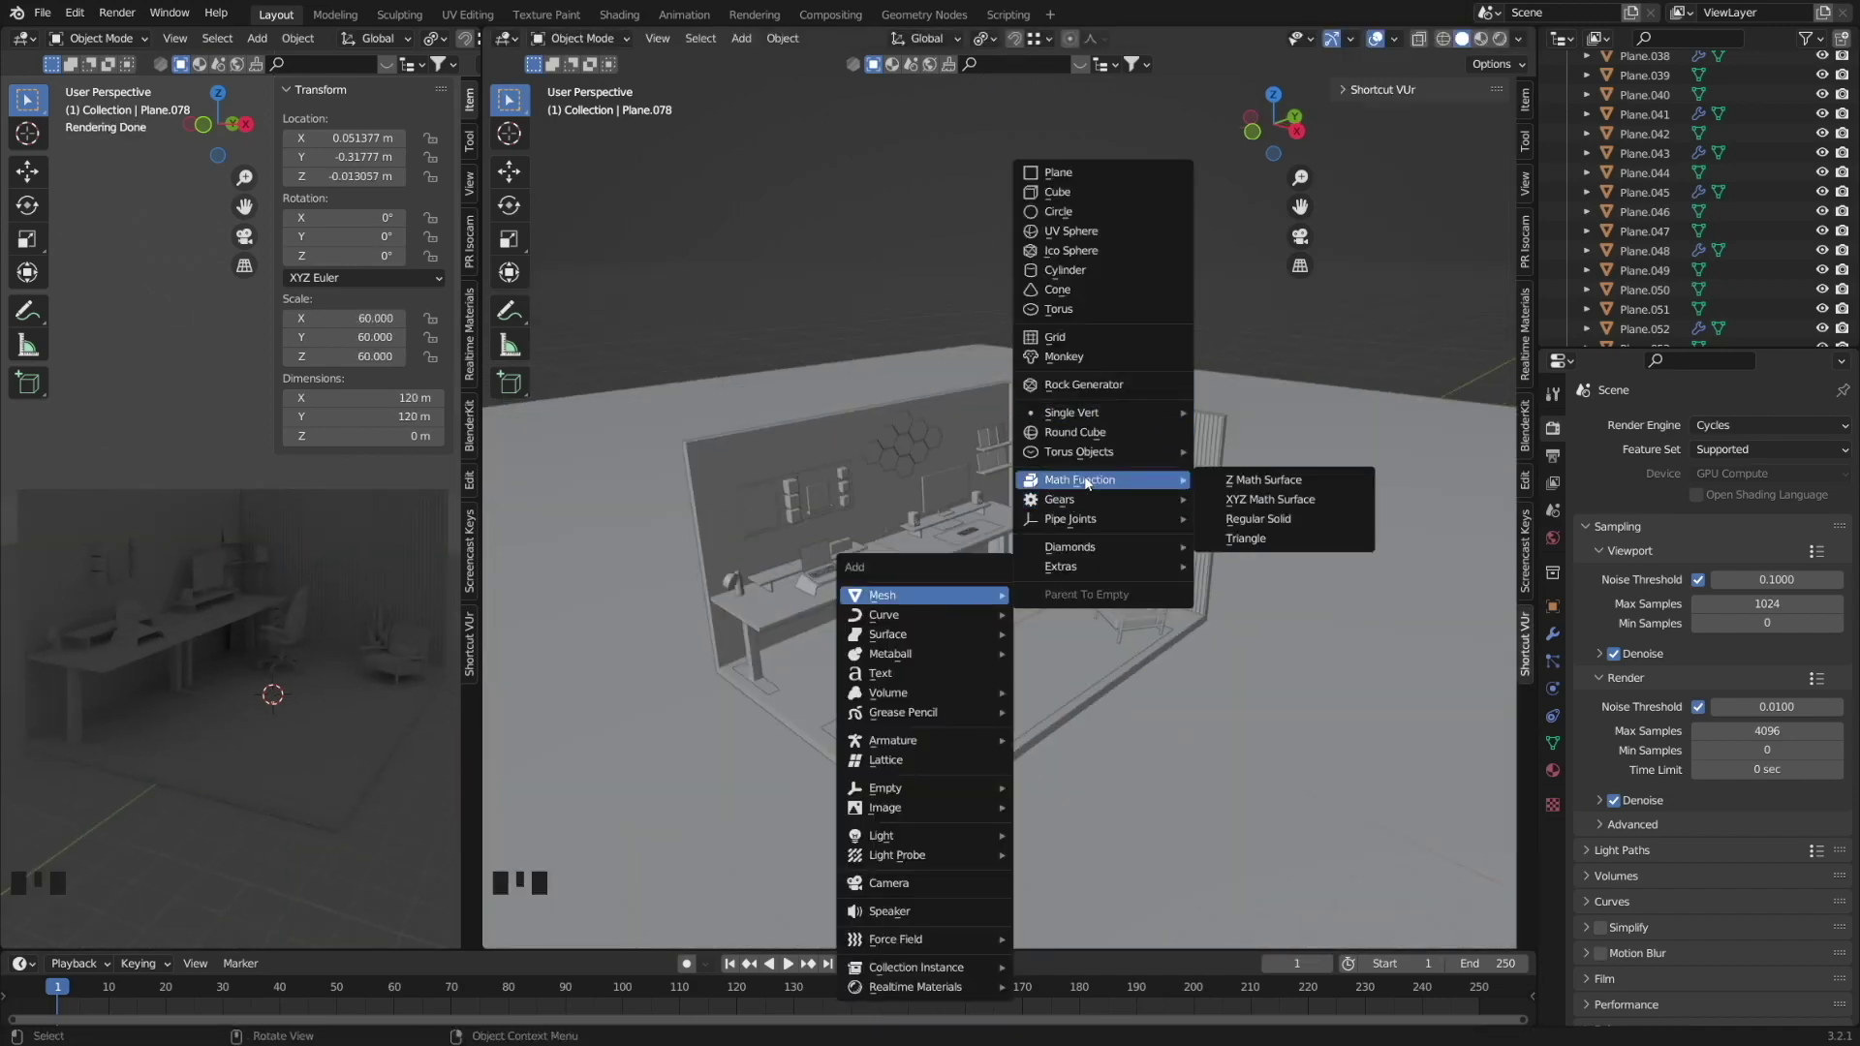
mouse_move(881, 835)
click(1056, 893)
scroll(912, 573, down, 3)
key(g)
middle_click(912, 573)
click(912, 573)
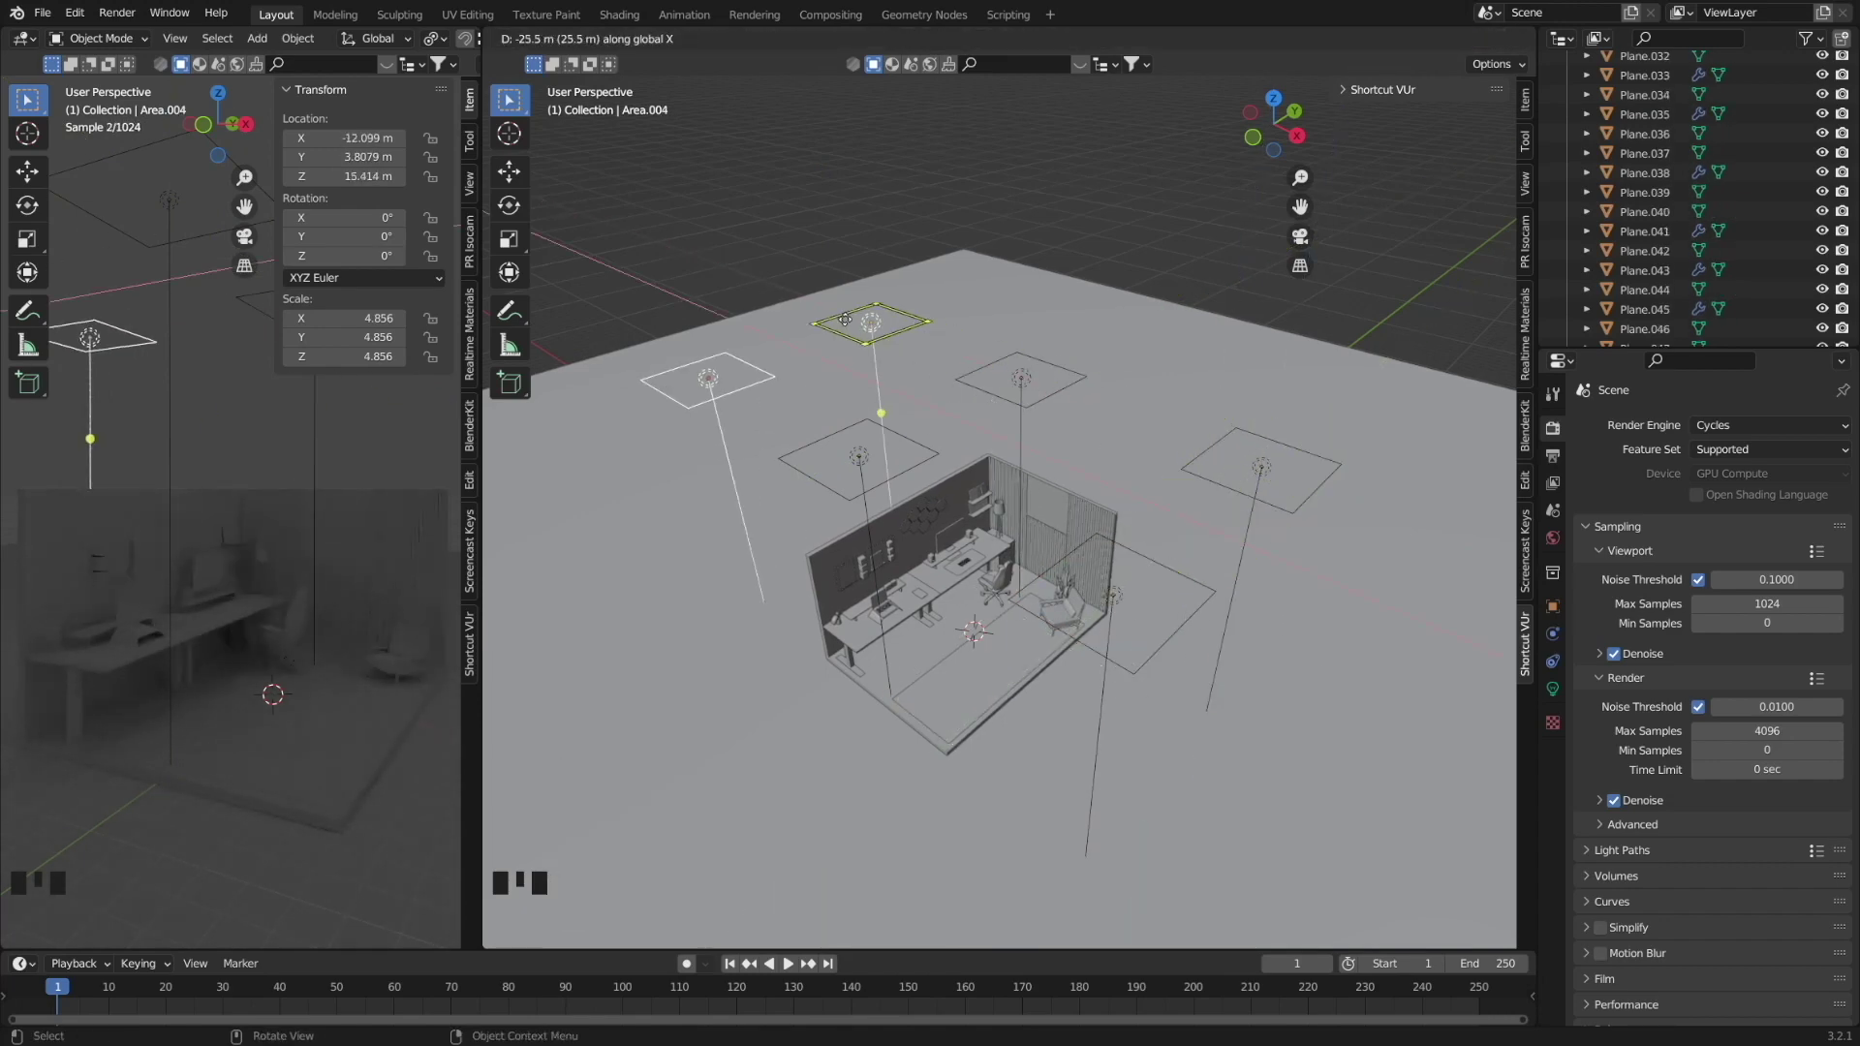
Adjust the area lights' light settings to brighten the scene in the rendered preview.
click(1553, 688)
click(1019, 411)
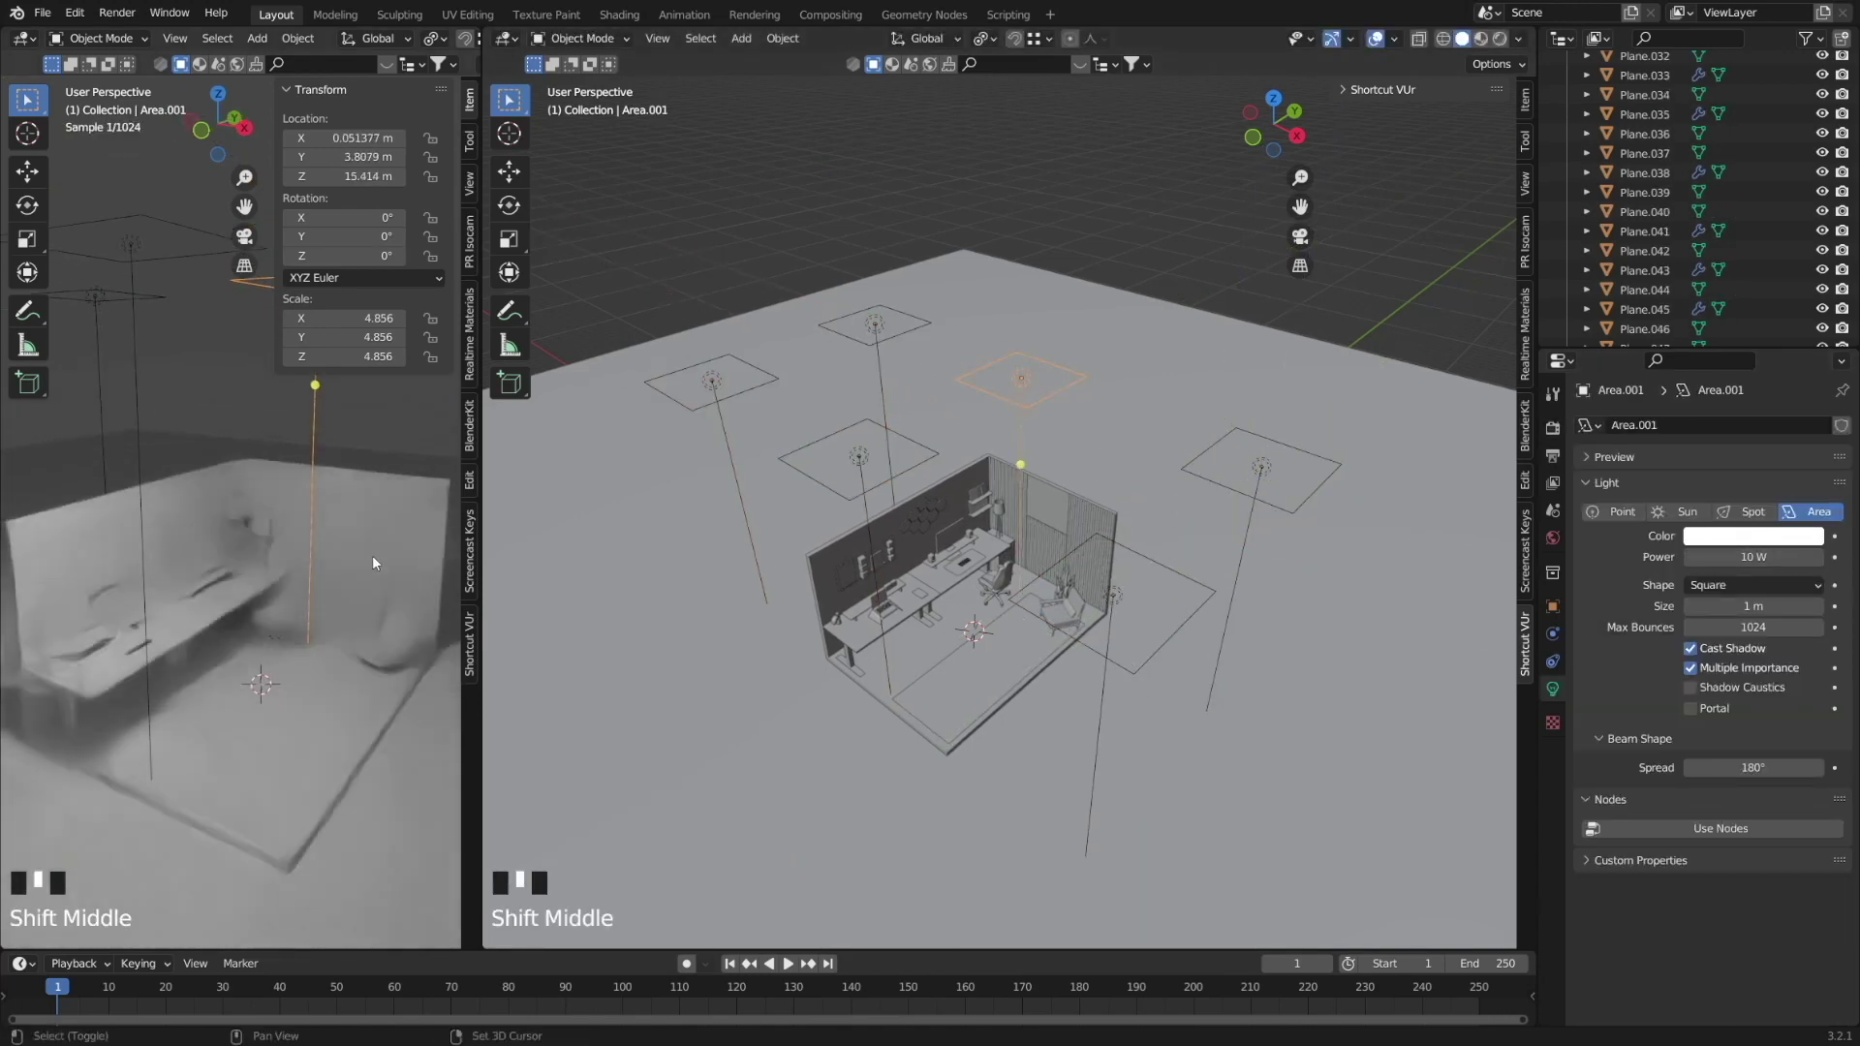
click(376, 563)
Separate the room's inner wall and floor faces into their own objects.
scroll(997, 543, up, 3)
key(Tab)
scroll(997, 543, down, 2)
middle_drag(998, 542, 858, 356)
key(p)
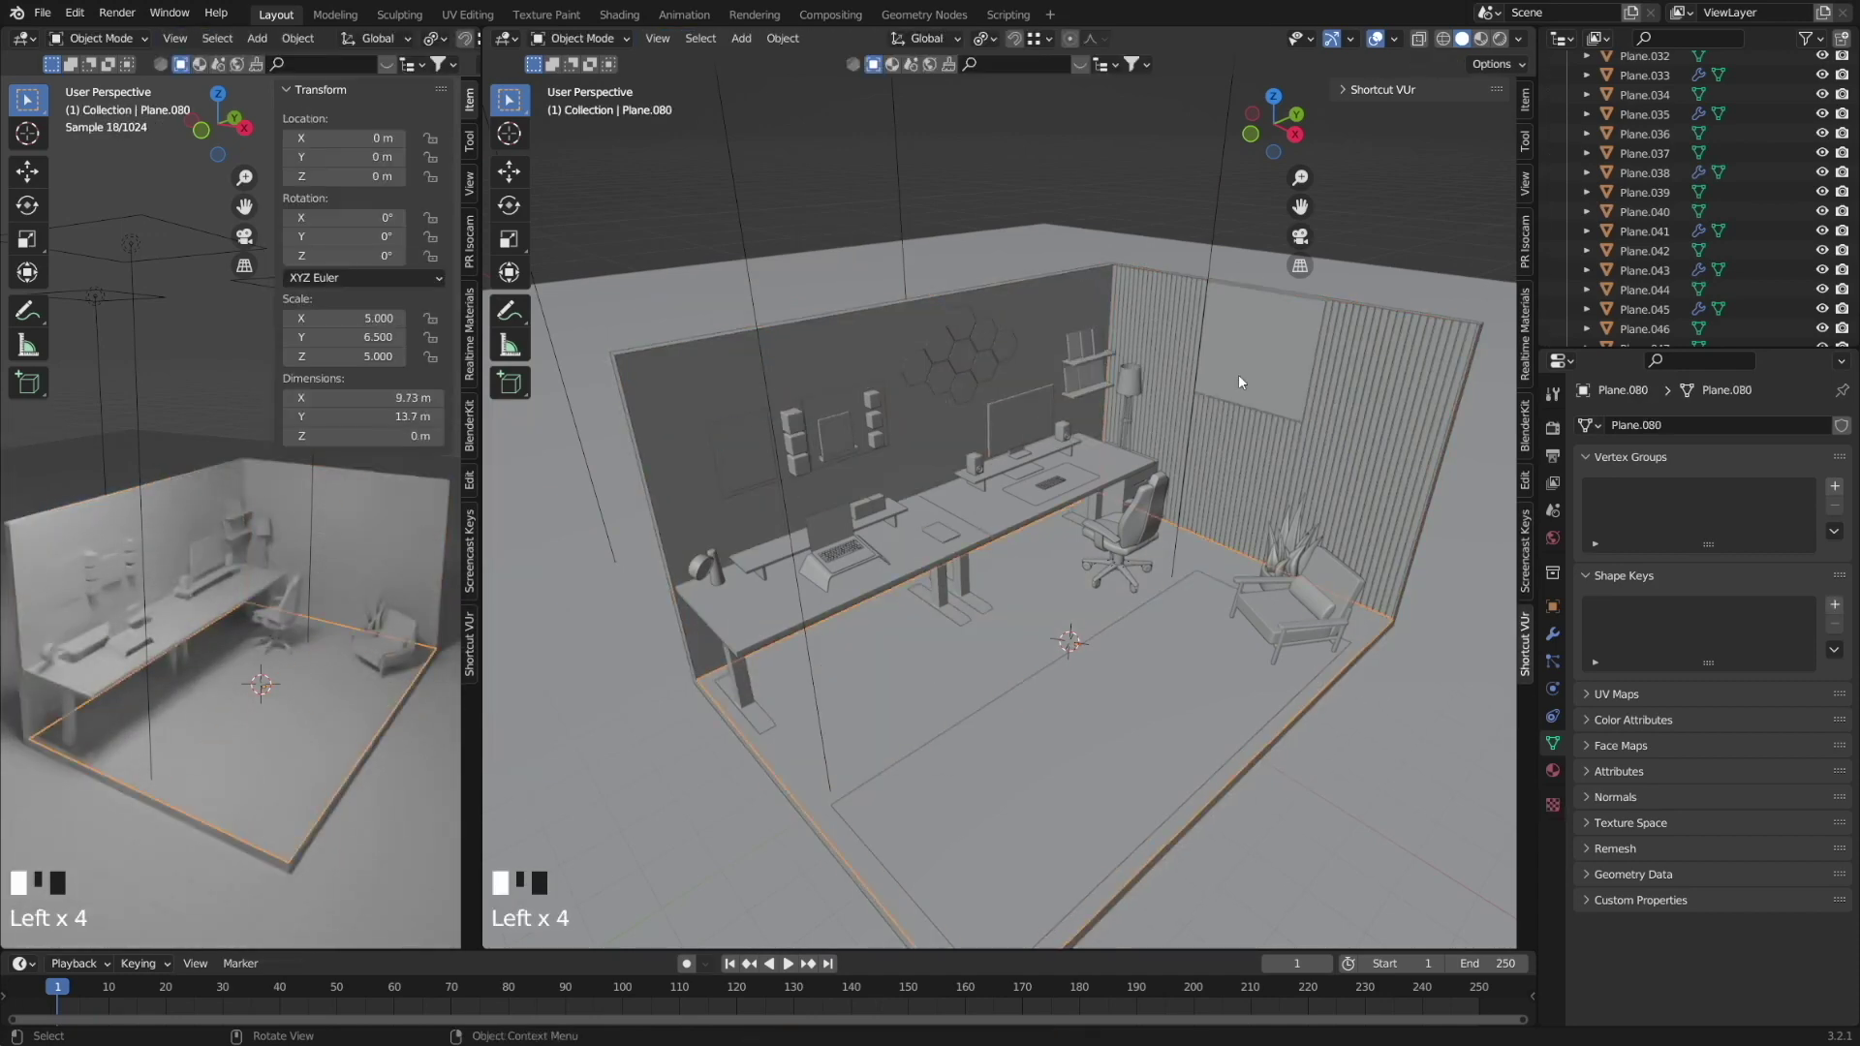
Browse the BlenderKit material library and search it for brown leather for the armchair.
click(1553, 770)
click(1527, 444)
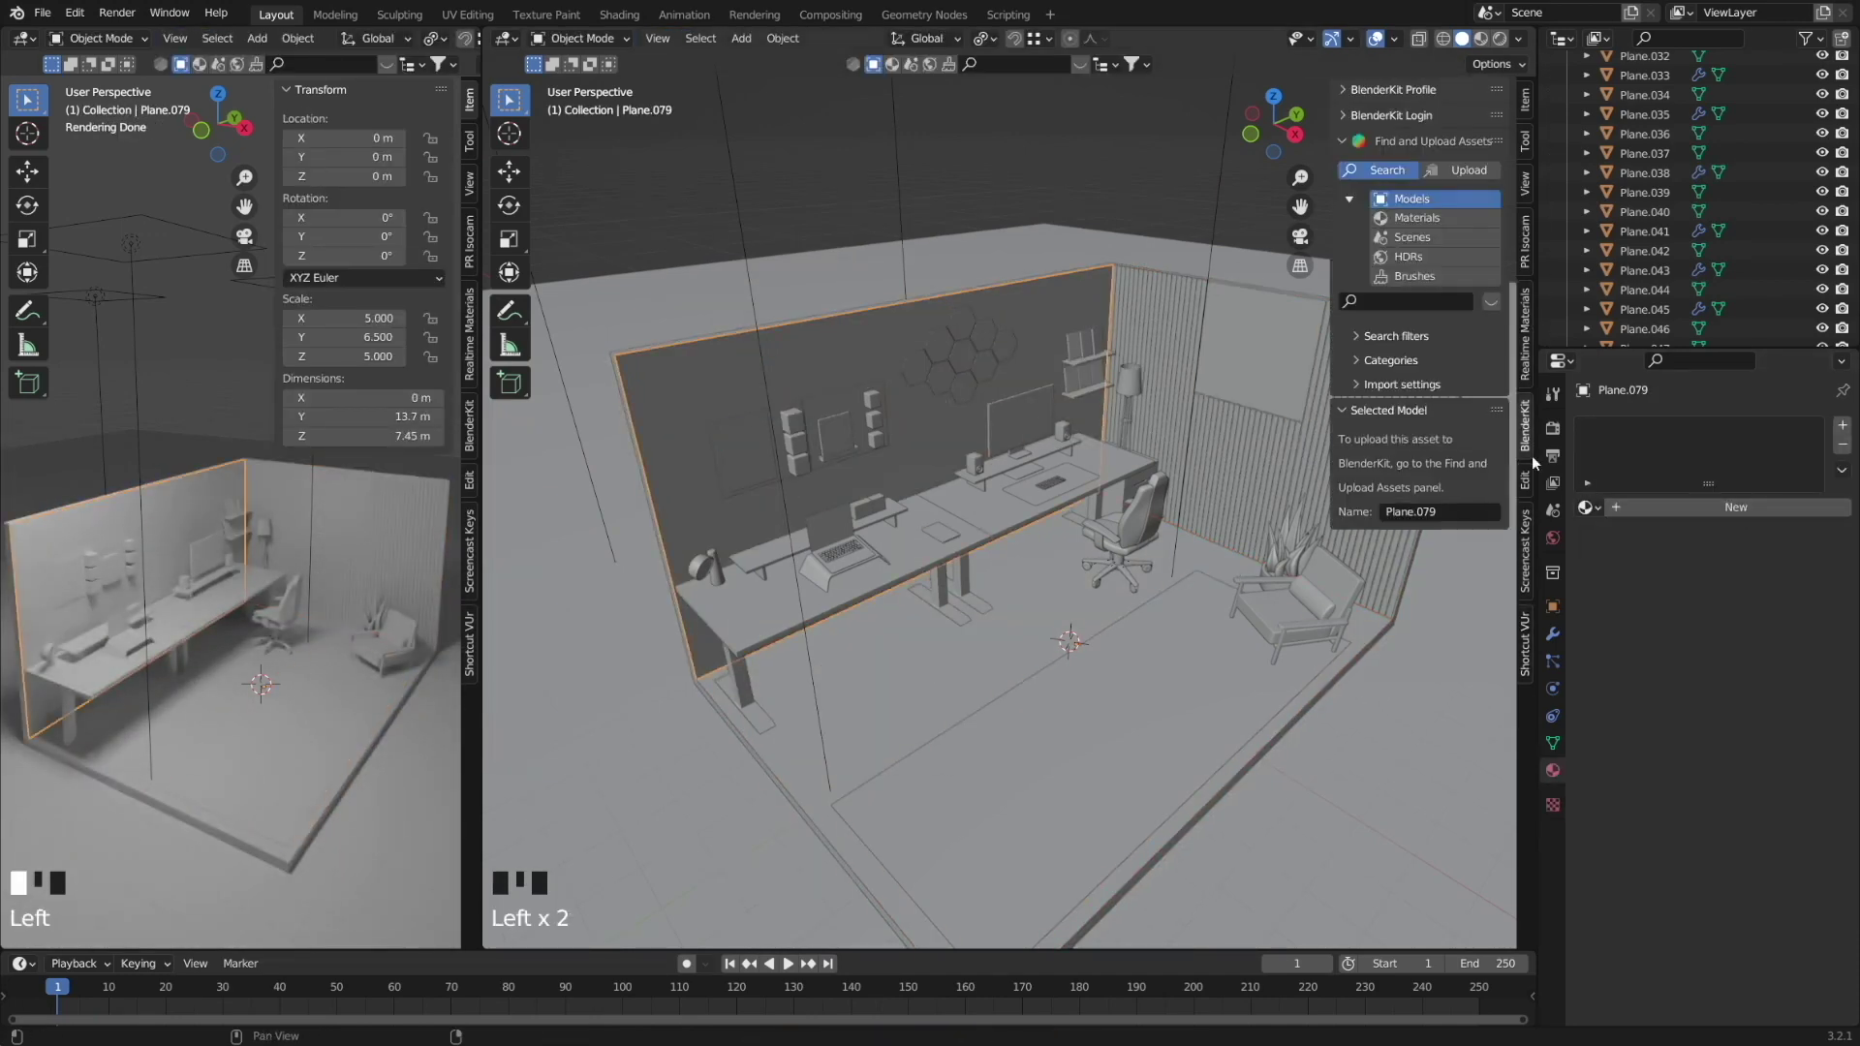
click(1416, 217)
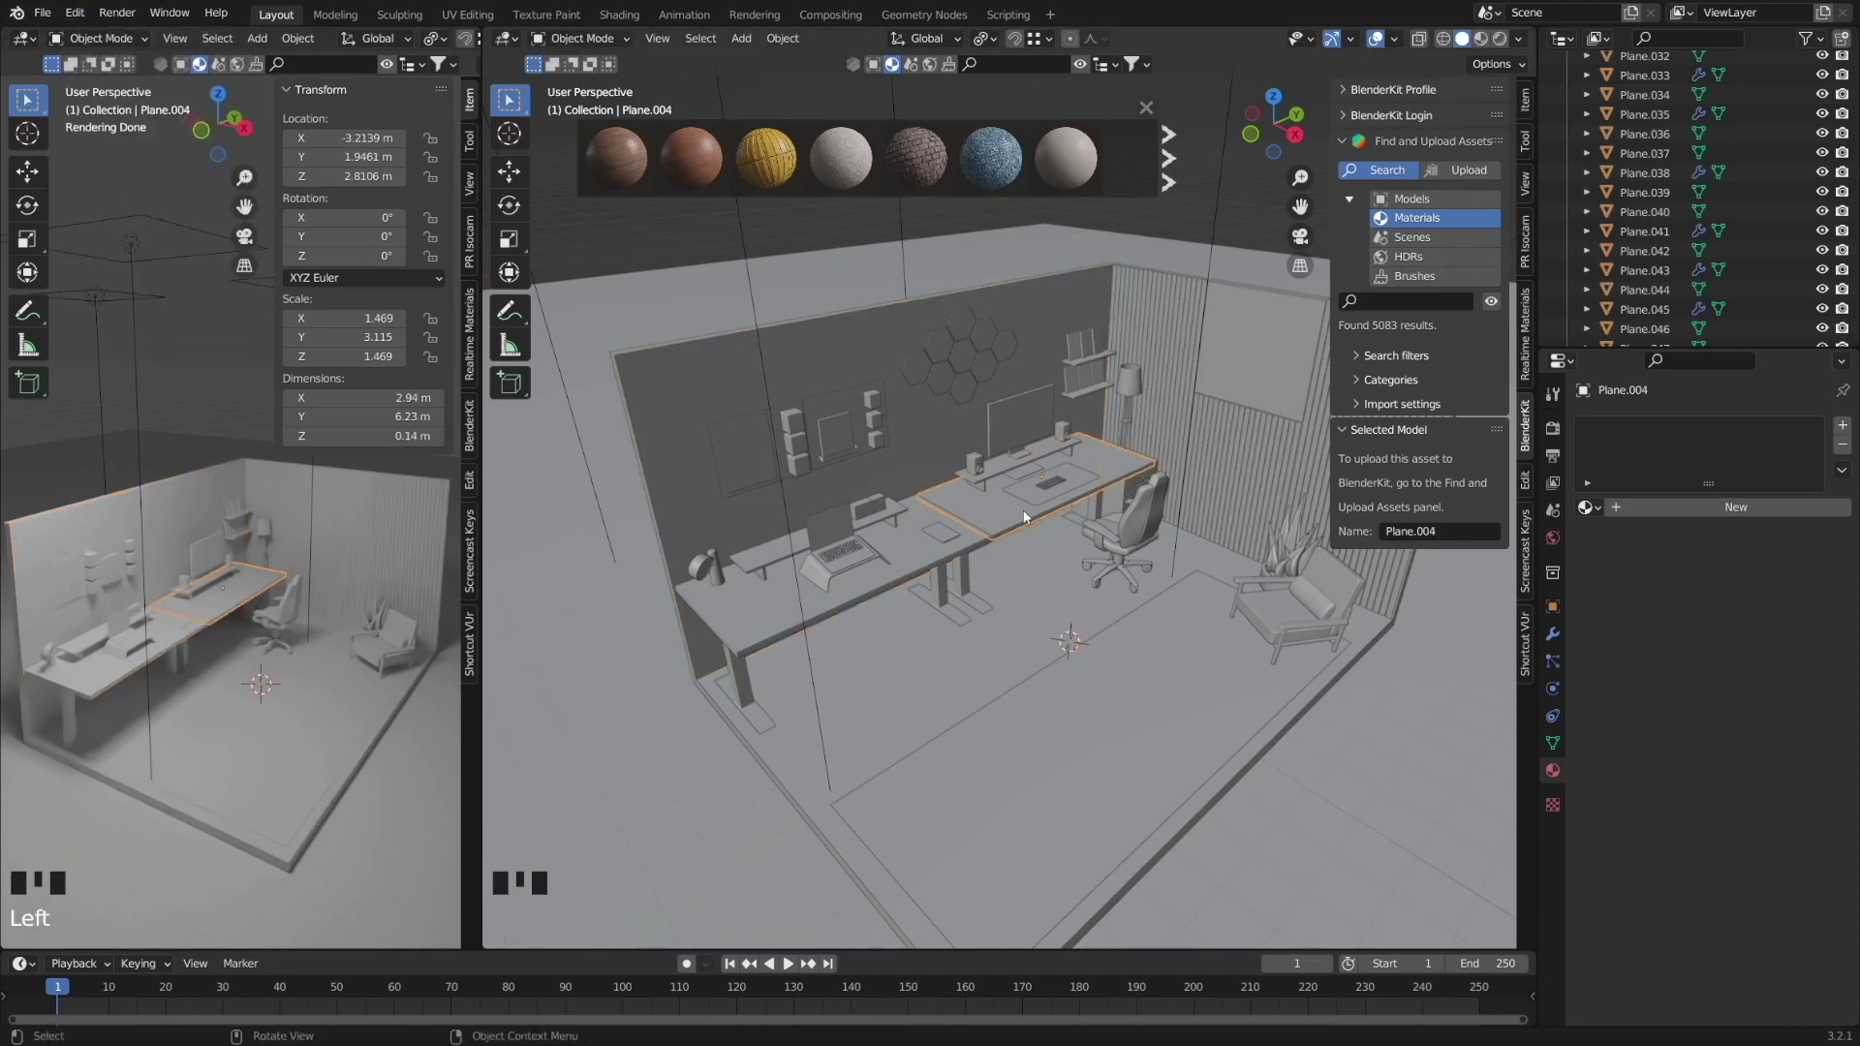
click(1298, 601)
key(KP_Decimal)
middle_drag(970, 593, 763, 672)
click(1405, 300)
text(brown leathe)
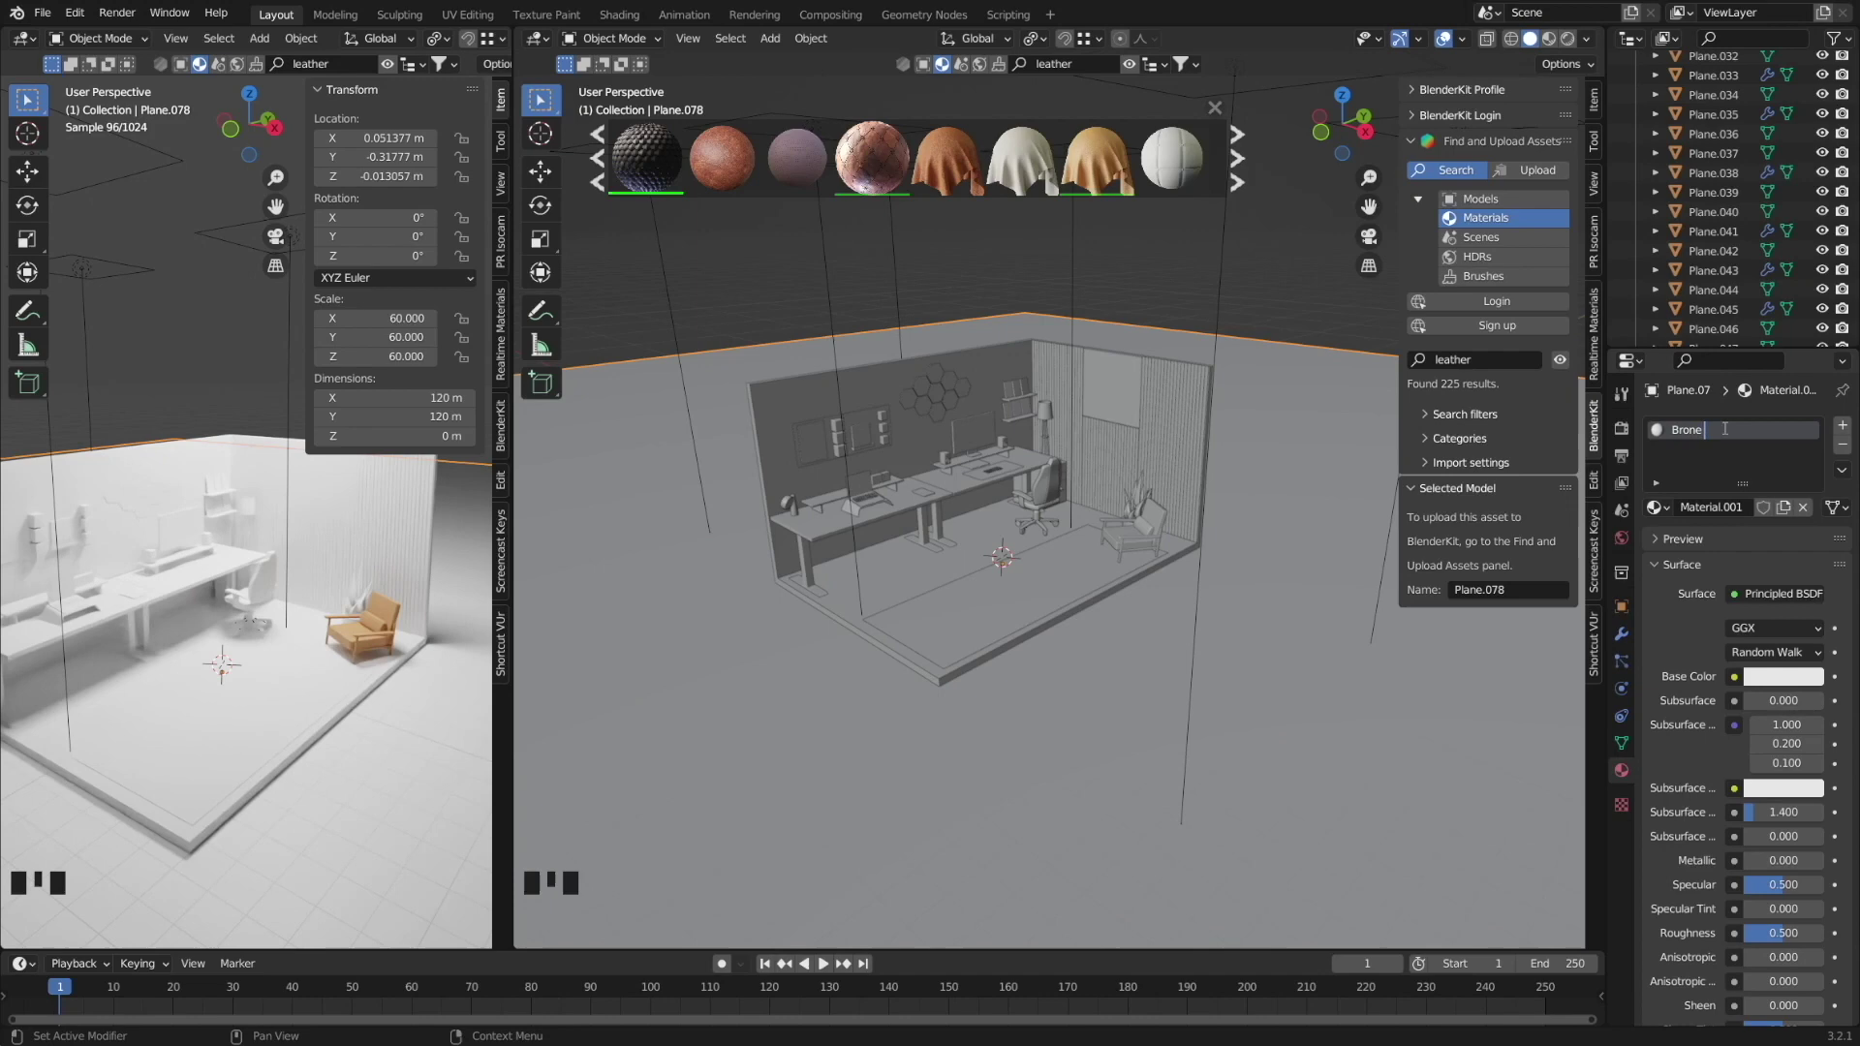
Name the ground plane's material Brone 1 and apply the Doussie wood material to the raised desk shelves and their supports.
text(1)
click(1323, 538)
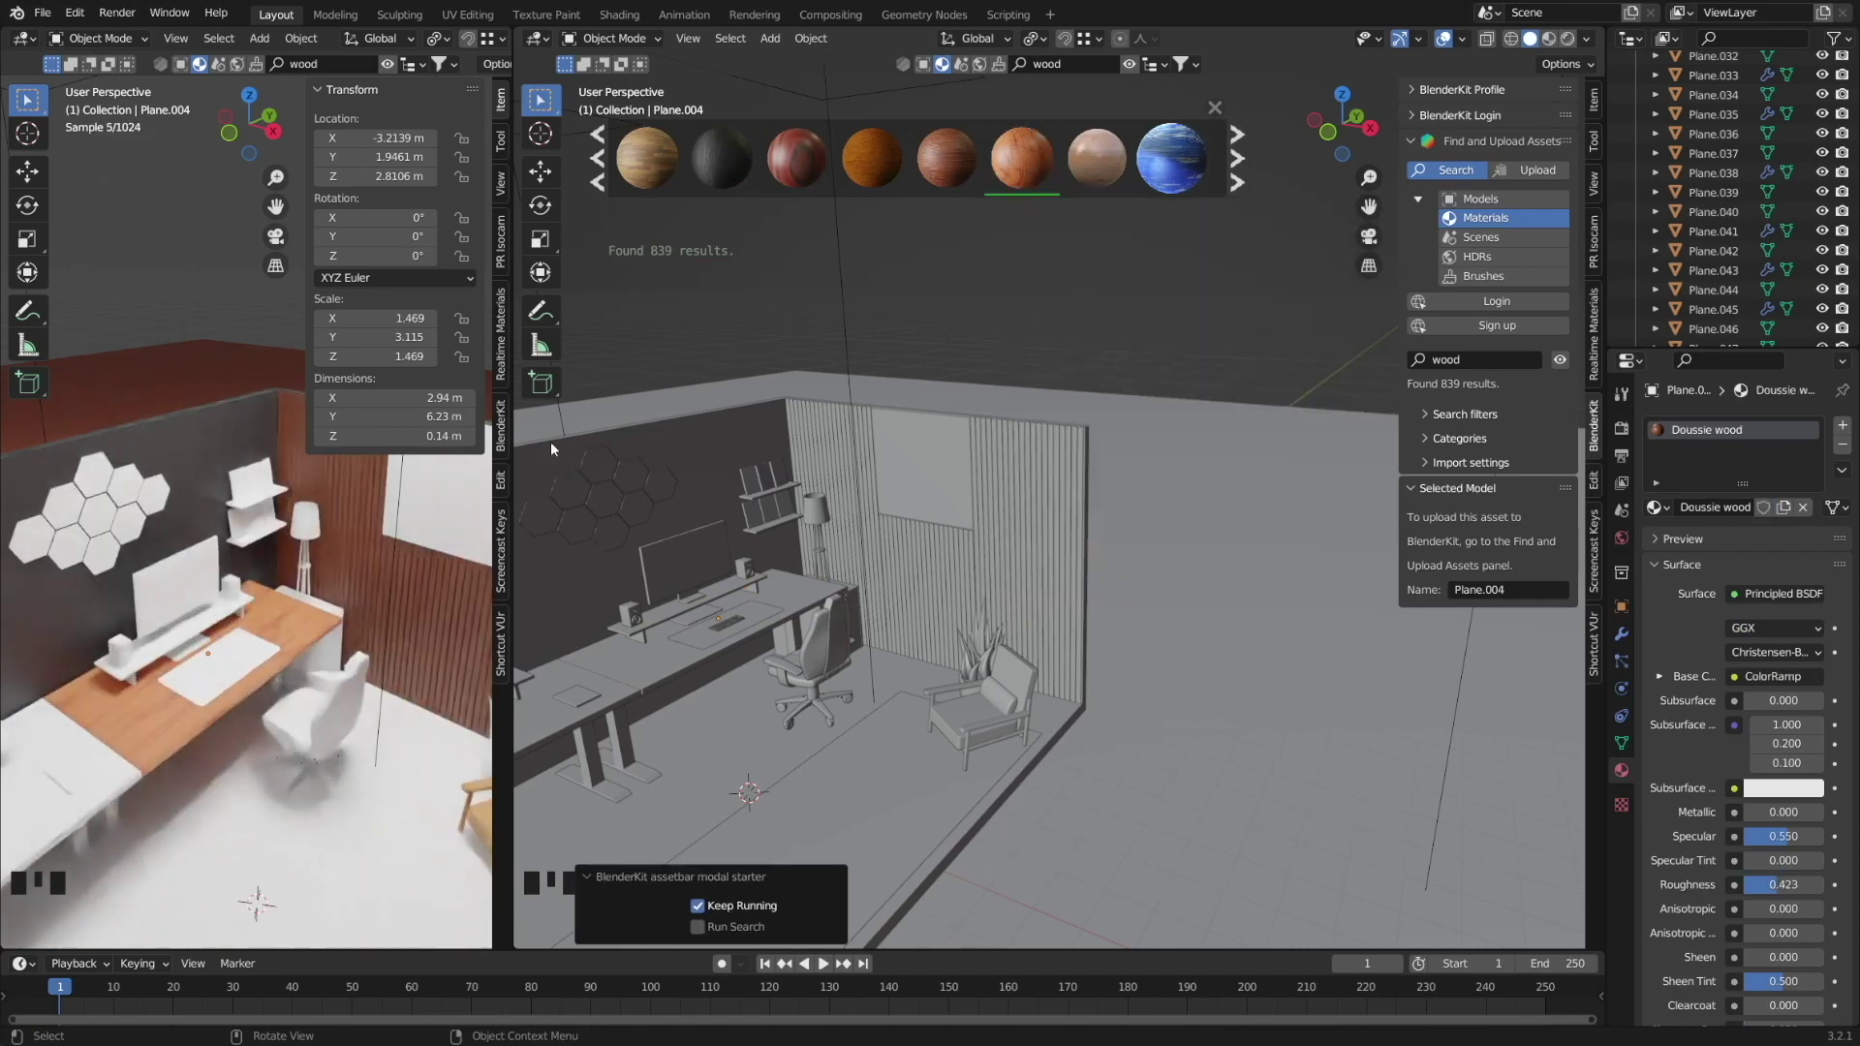
scroll(247, 668, down, 3)
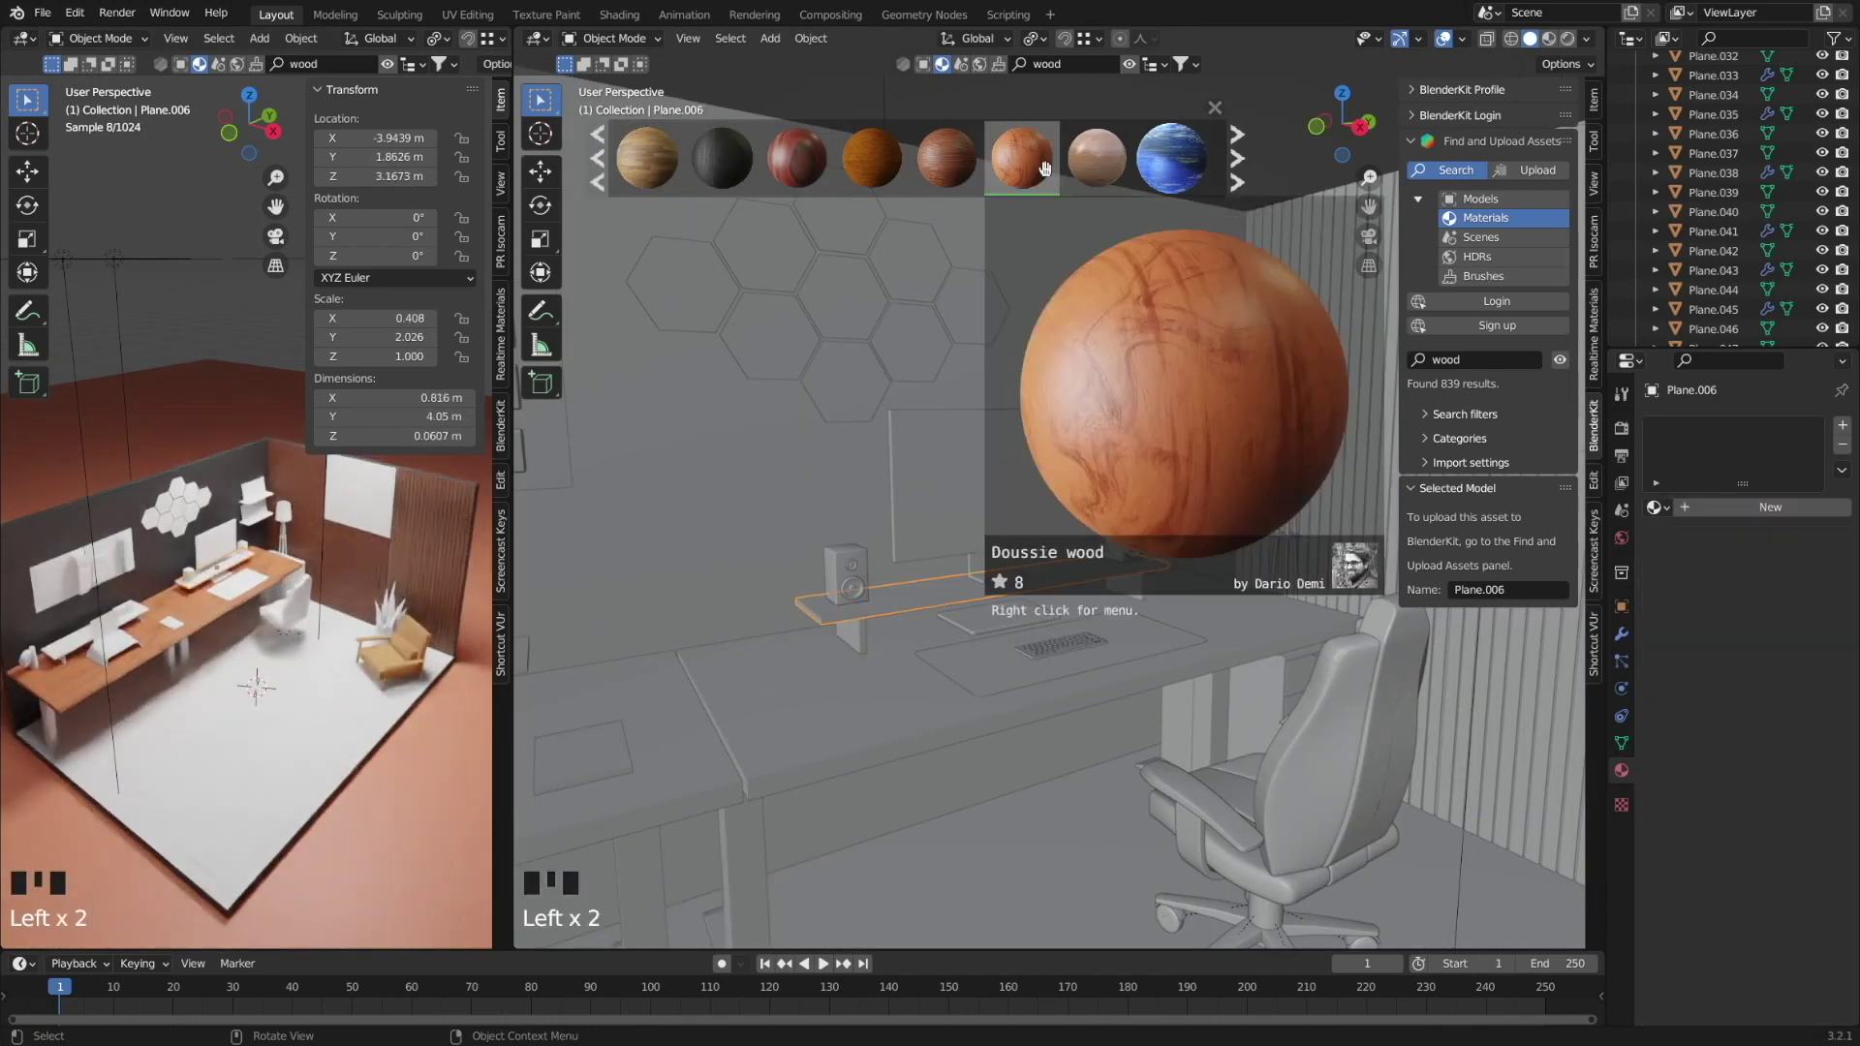
shift+middle_drag(1044, 167, 562, 663)
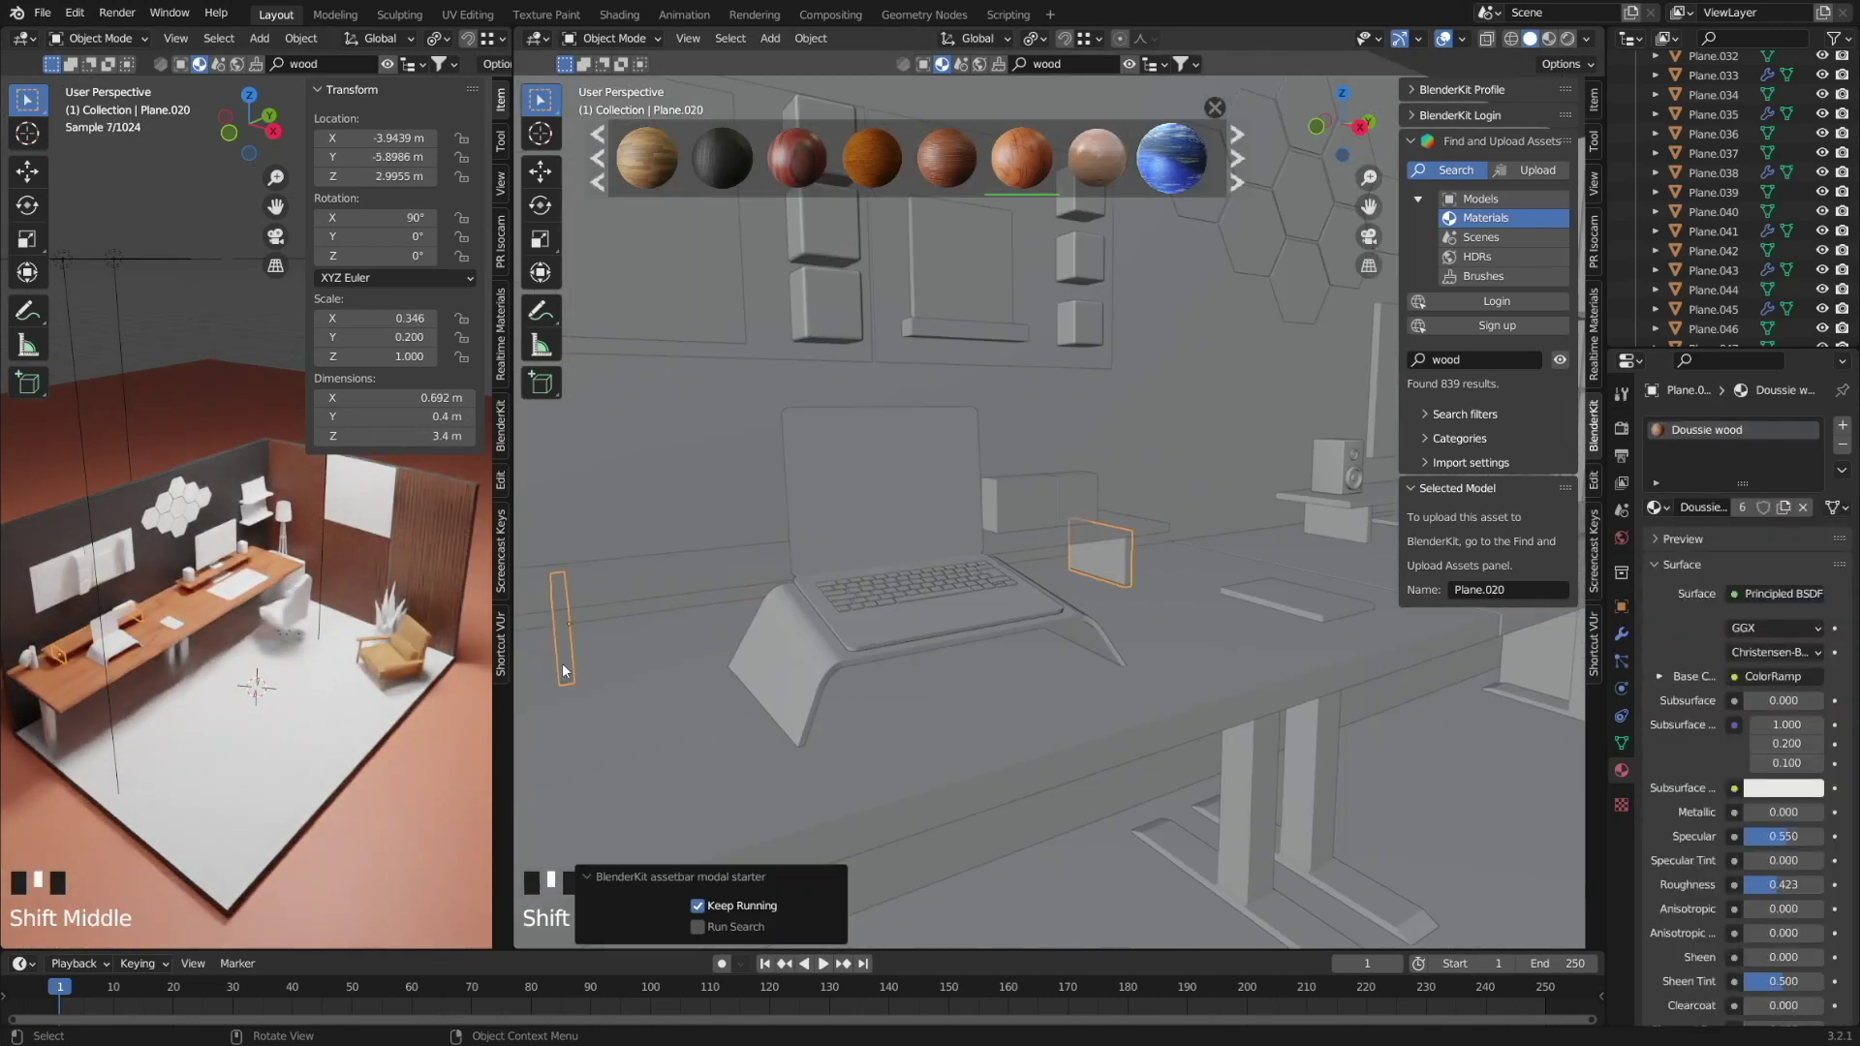
Create a new material named White 1 for the small box on the desk shelf behind the laptop.
click(1104, 649)
click(1020, 502)
click(1769, 506)
double_click(1687, 429)
text(White 1)
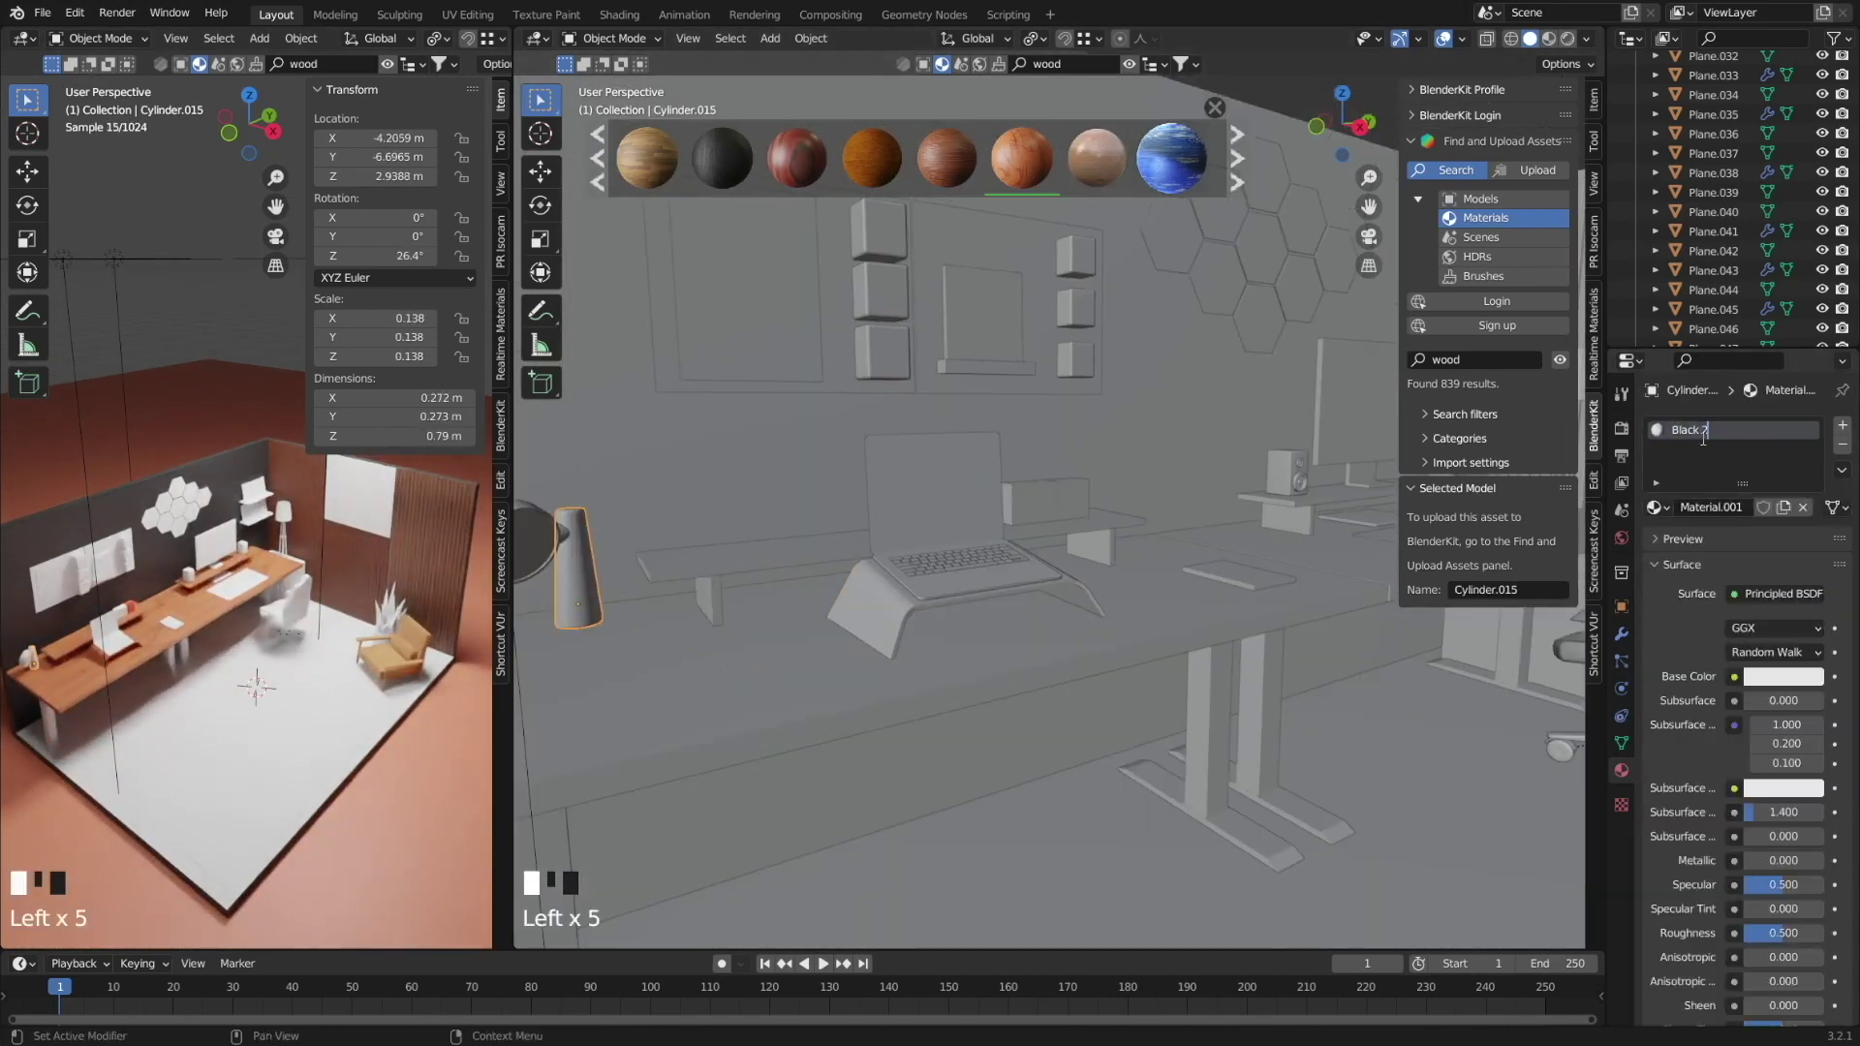
Set the desk lamp's Black 2 material to 0.875 metallic and 0.644 roughness.
scroll(247, 484, up, 3)
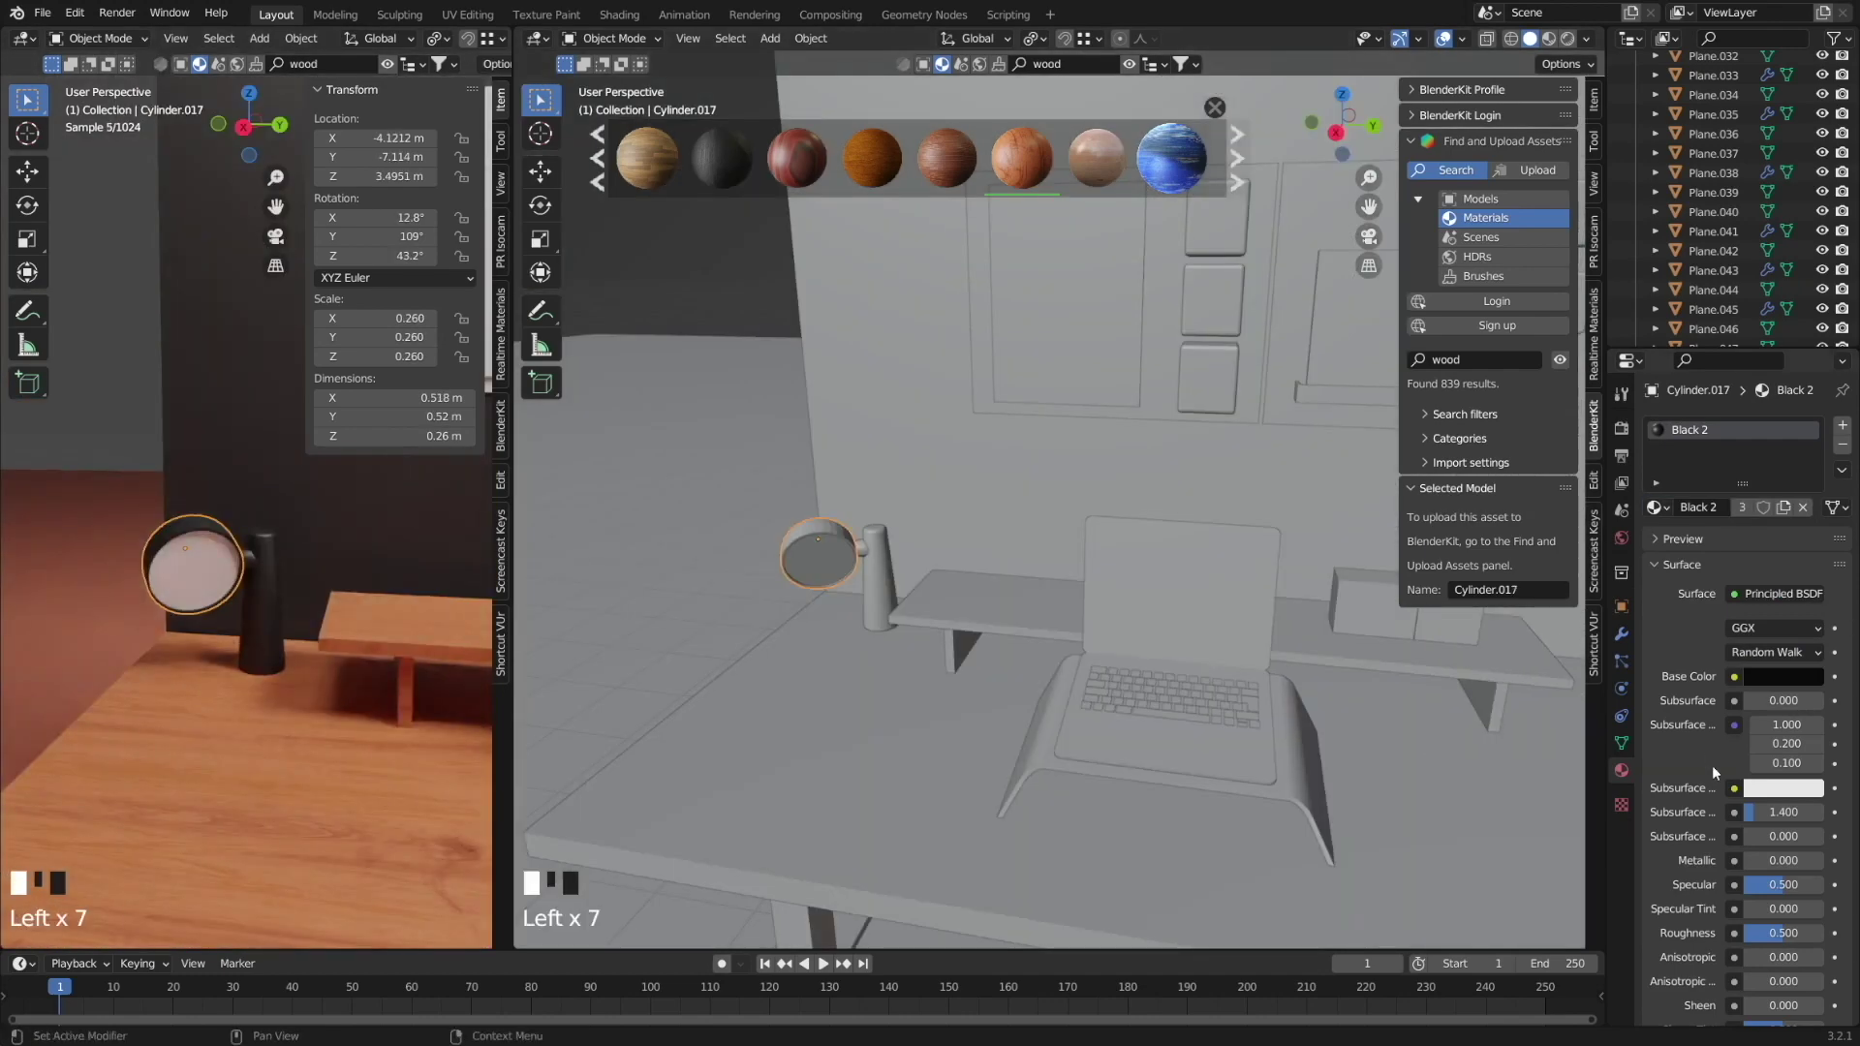
scroll(1779, 794, down, 1)
drag(1781, 829, 1821, 829)
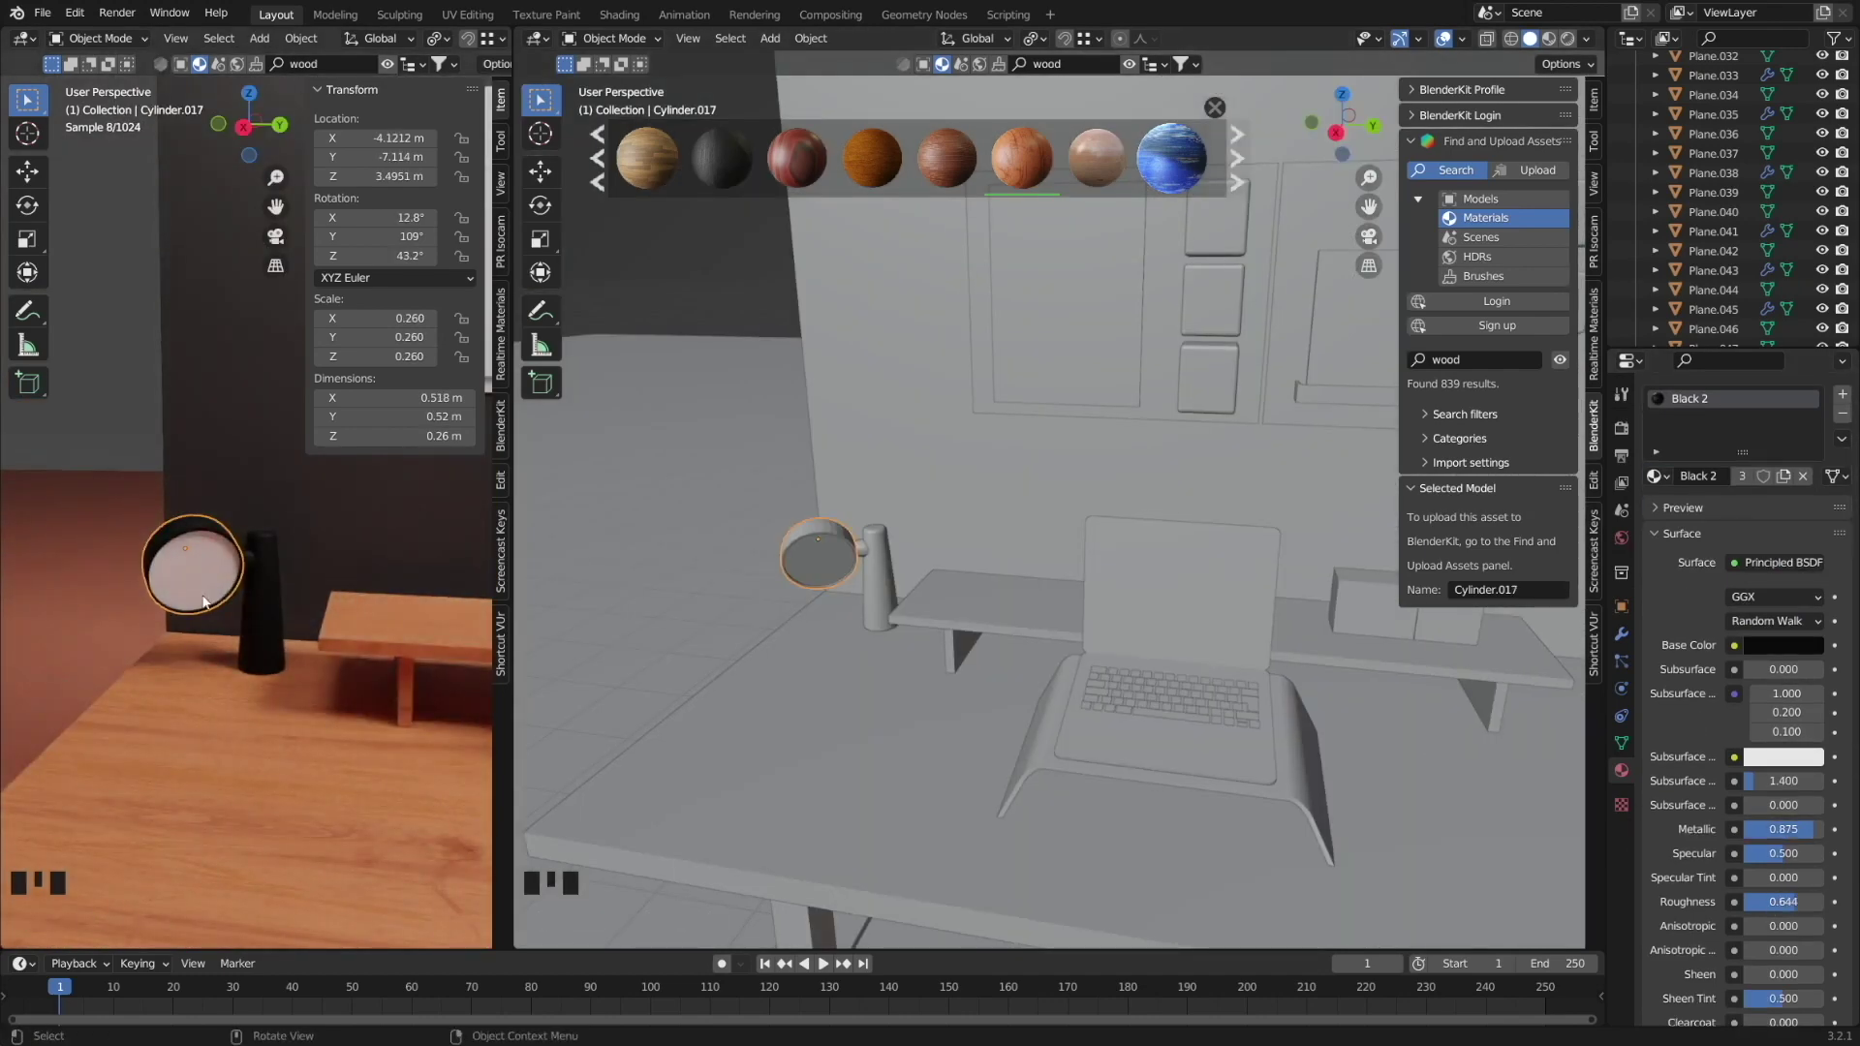
Try a spot light inside the desk lamp's head.
key(shift+a)
mouse_move(794, 567)
click(930, 607)
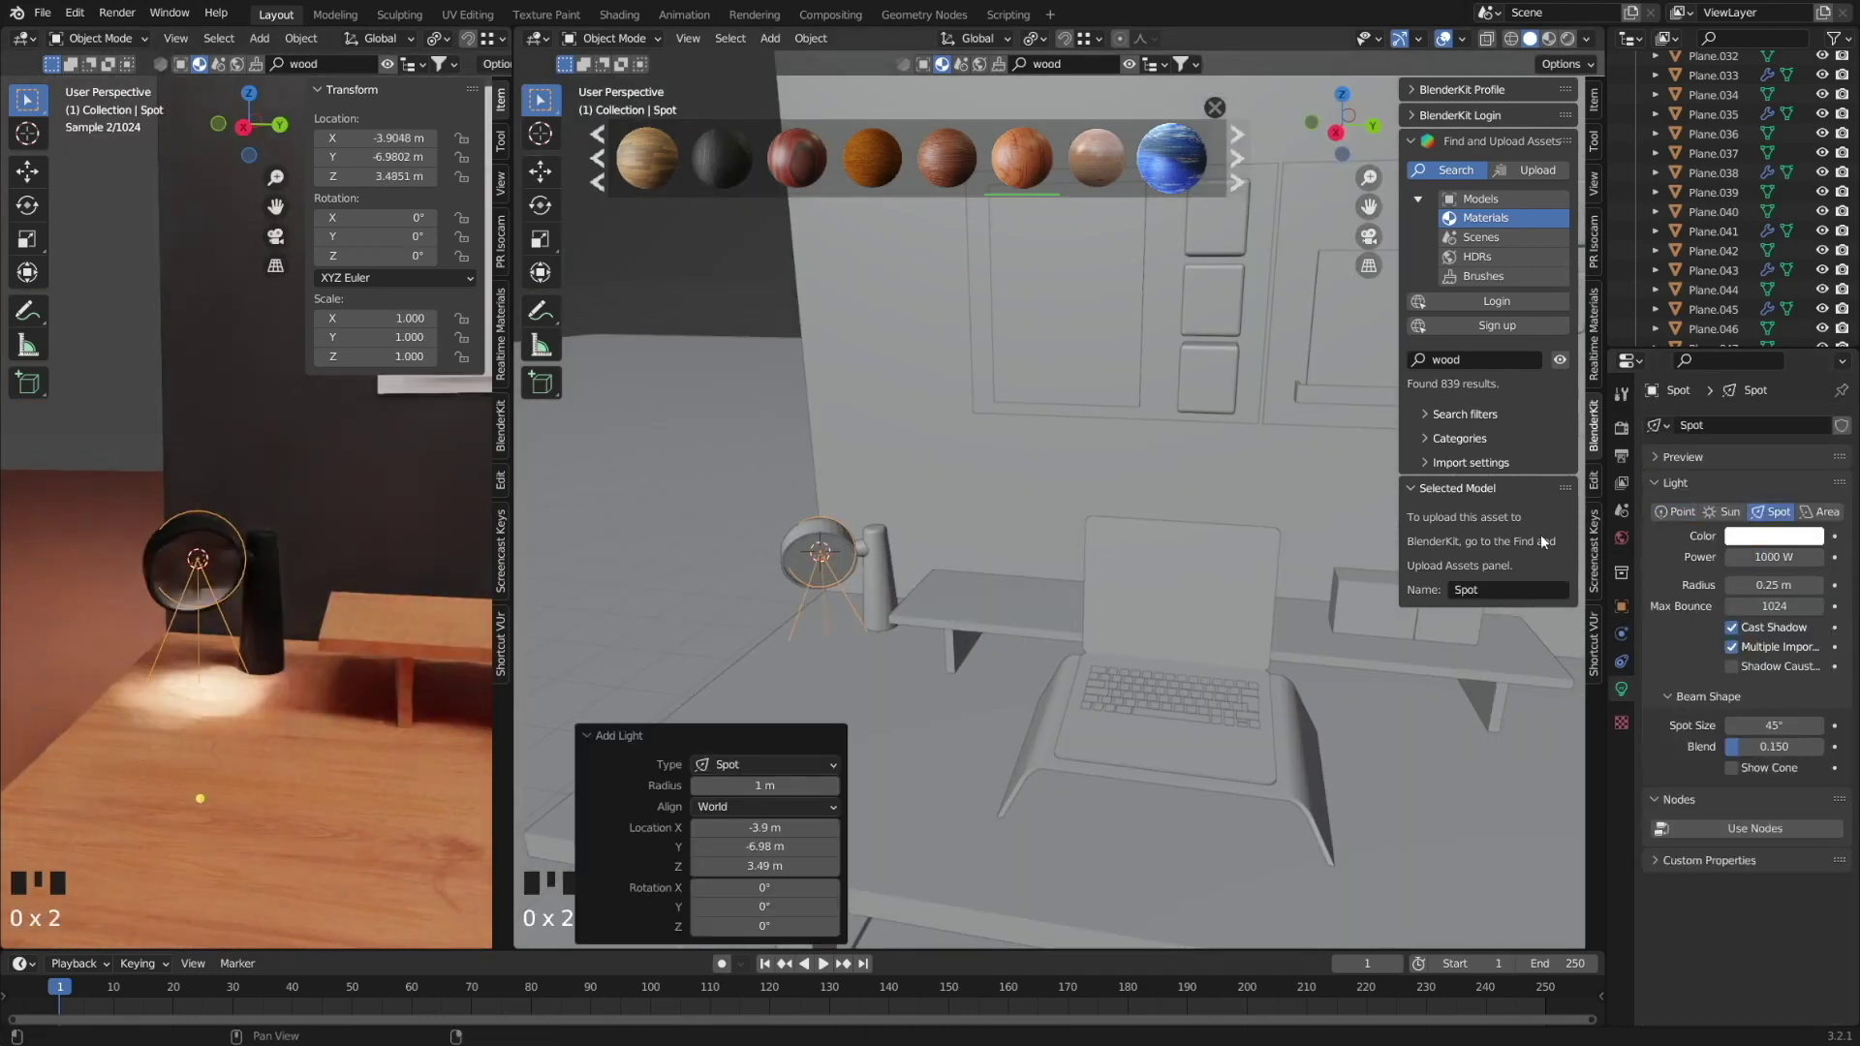
middle_drag(291, 620, 394, 643)
middle_drag(969, 542, 860, 537)
Add an area light at the desk lamp's head and rotate it.
key(shift+a)
click(931, 623)
key(r)
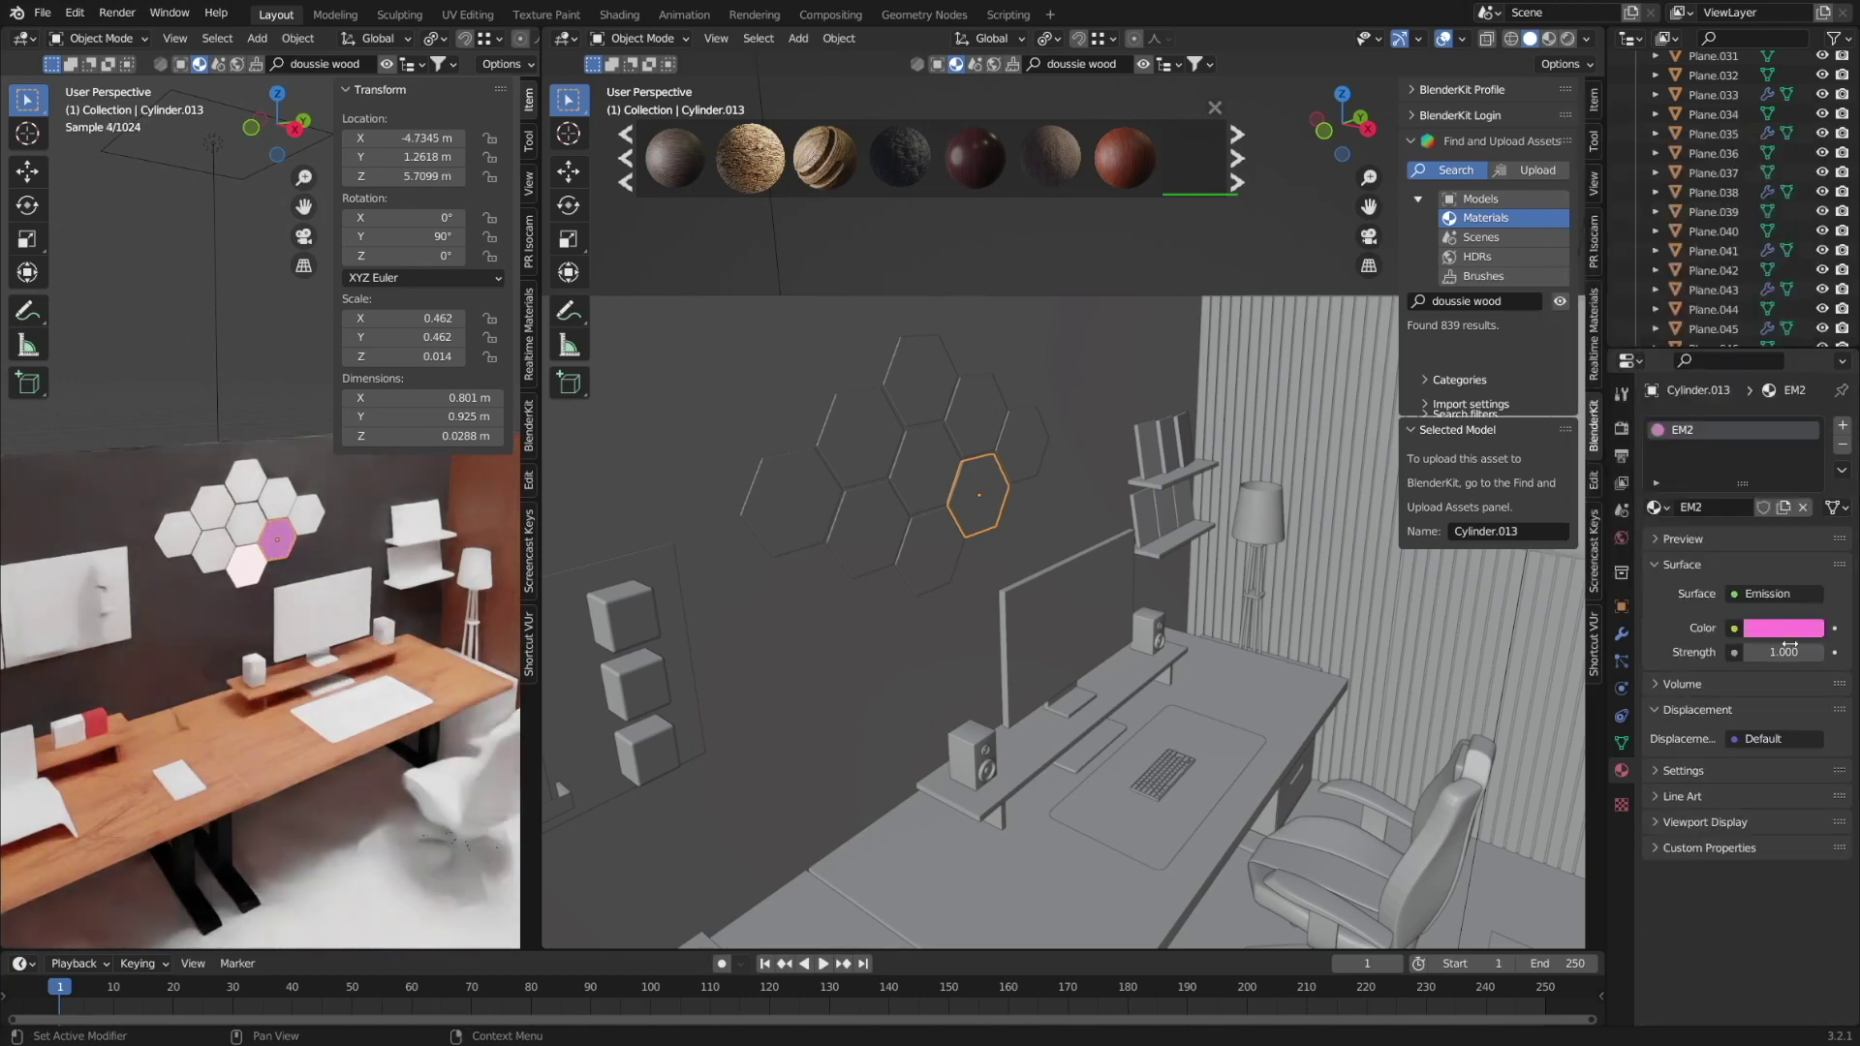
Adjust the emission colour of the hexagon wall panel's EM2 material and rotate the desk lamp's area light about X.
click(1782, 627)
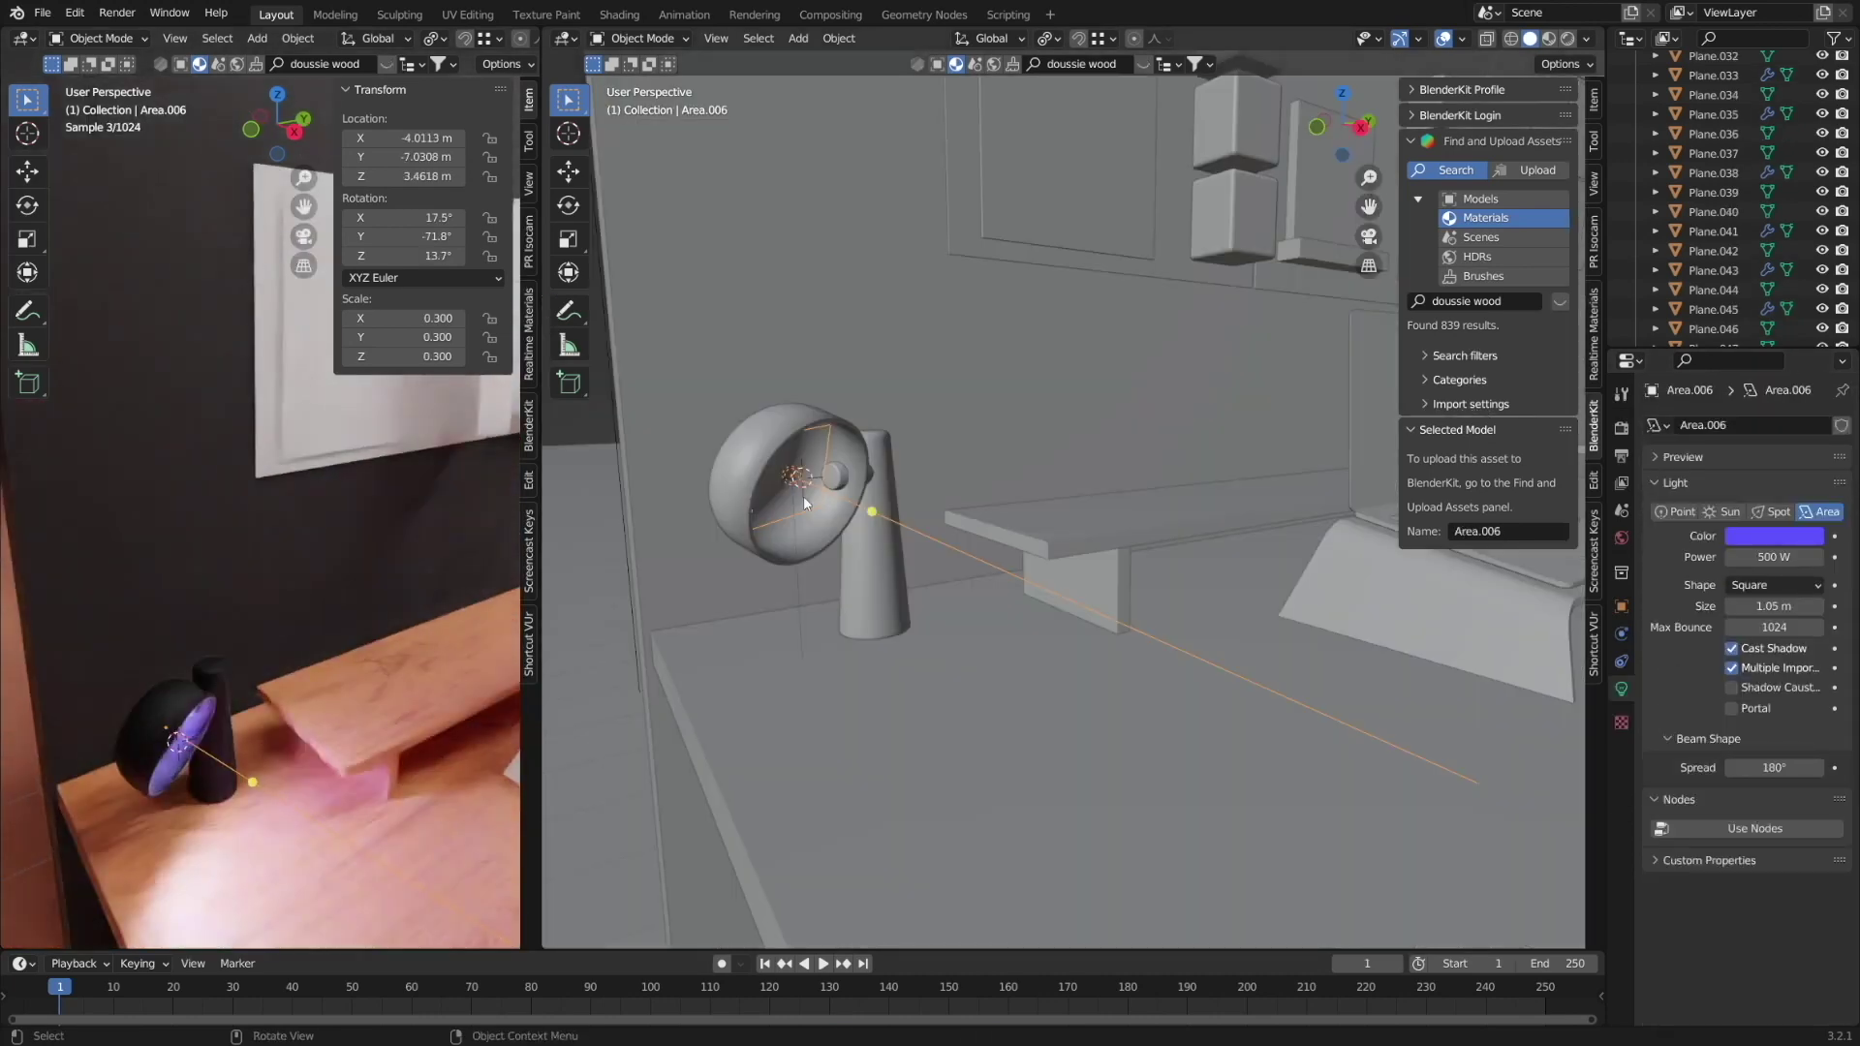
key(r)
key(x)
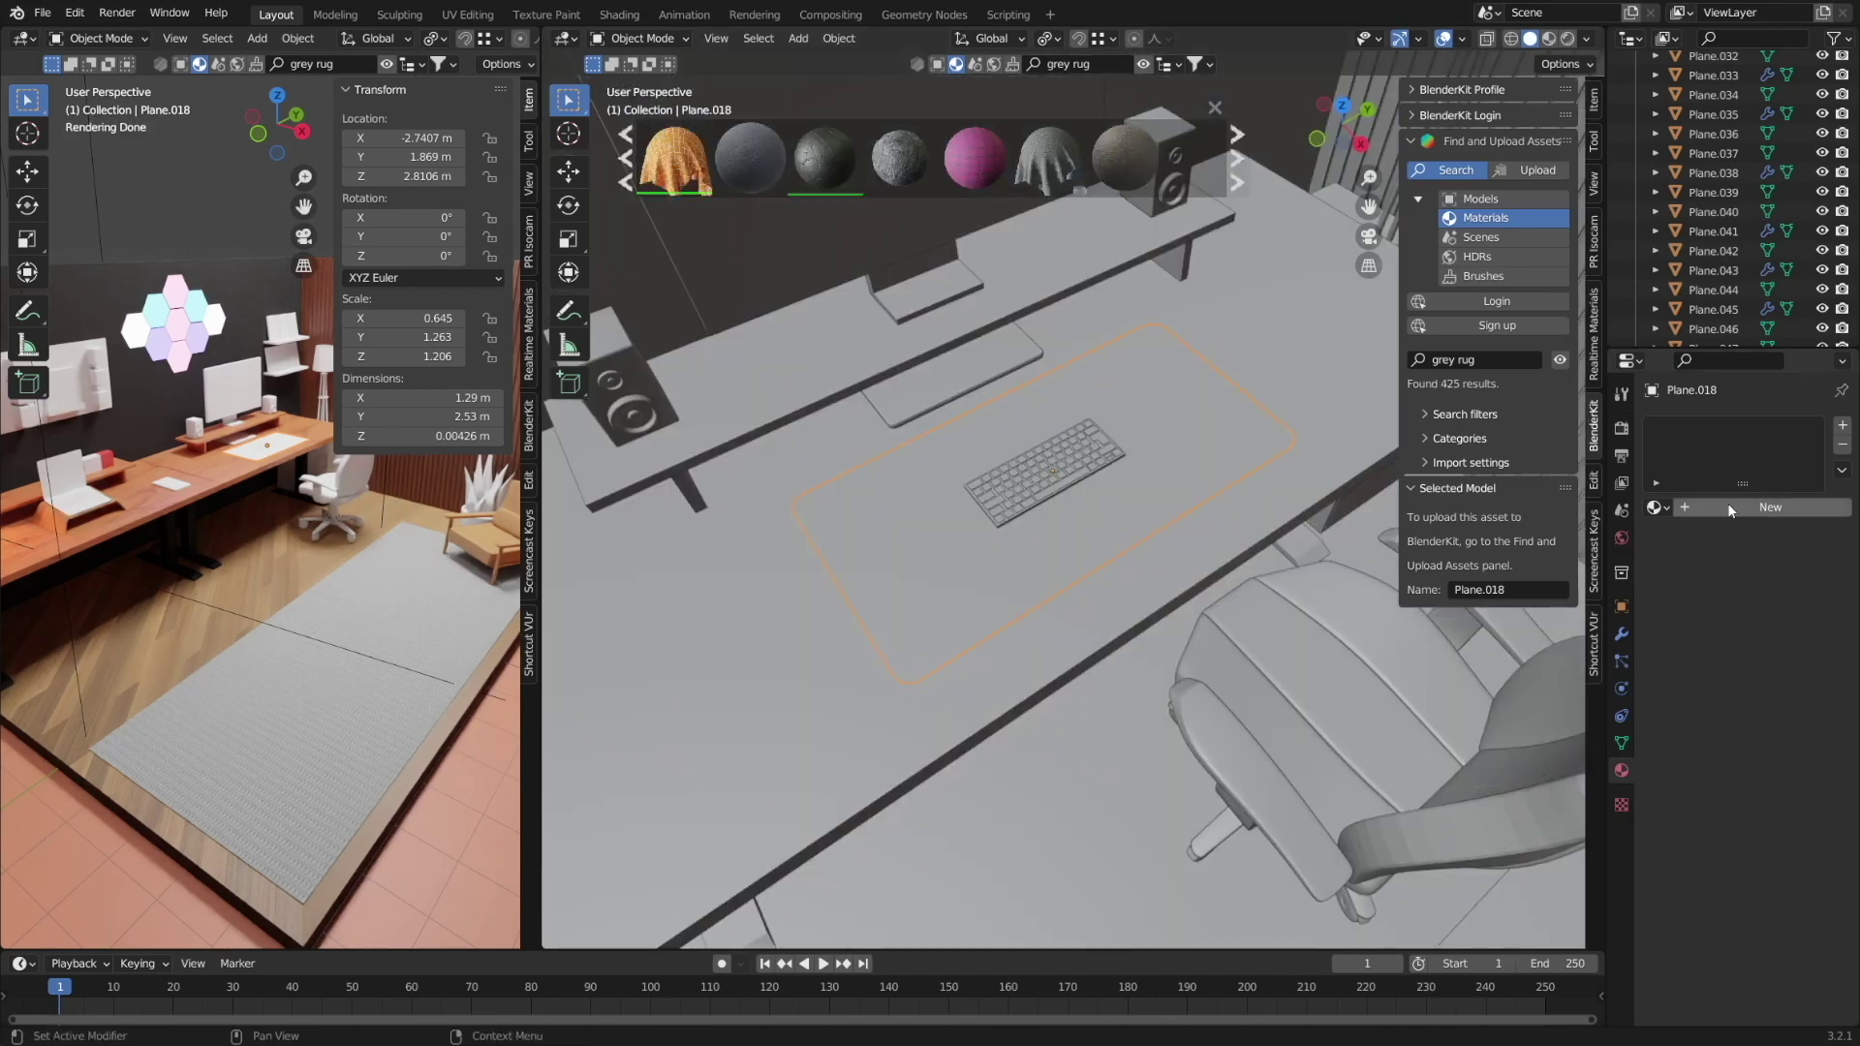
Create a new material for the desk mat and open the monitor's mesh for editing.
click(1728, 505)
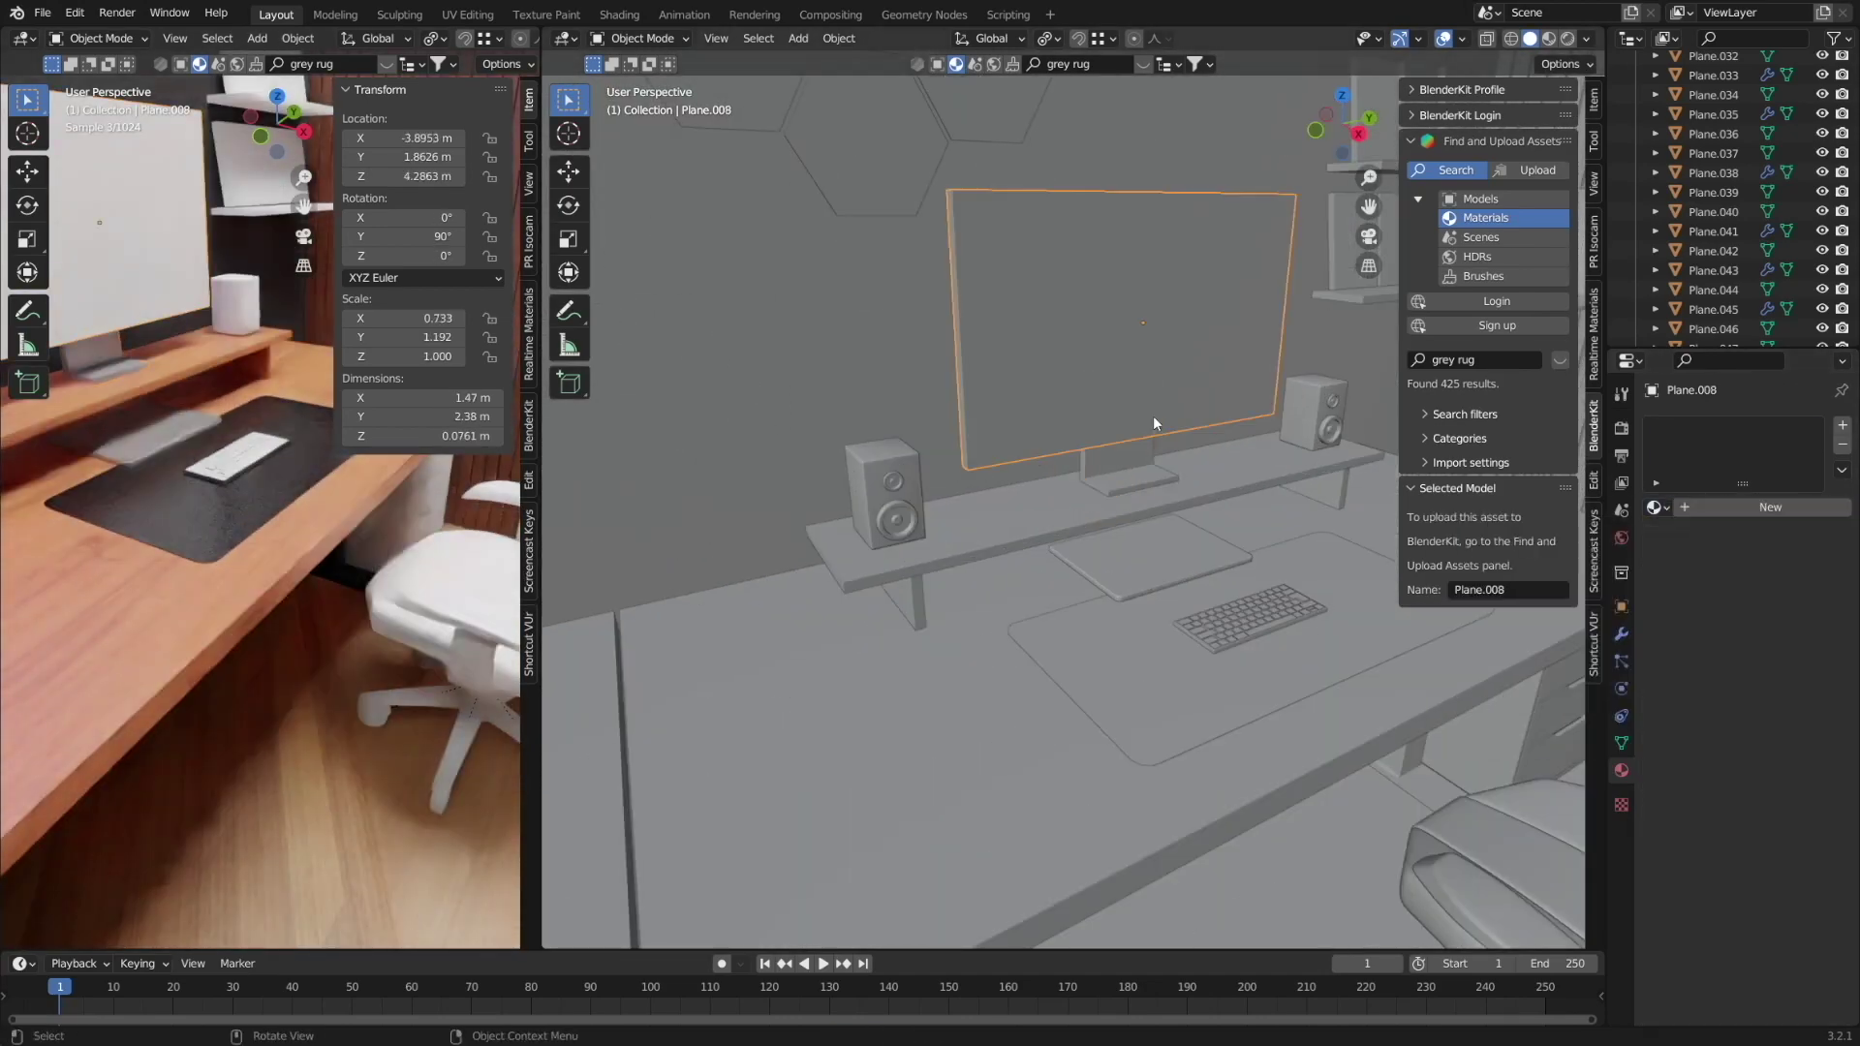
key(Tab)
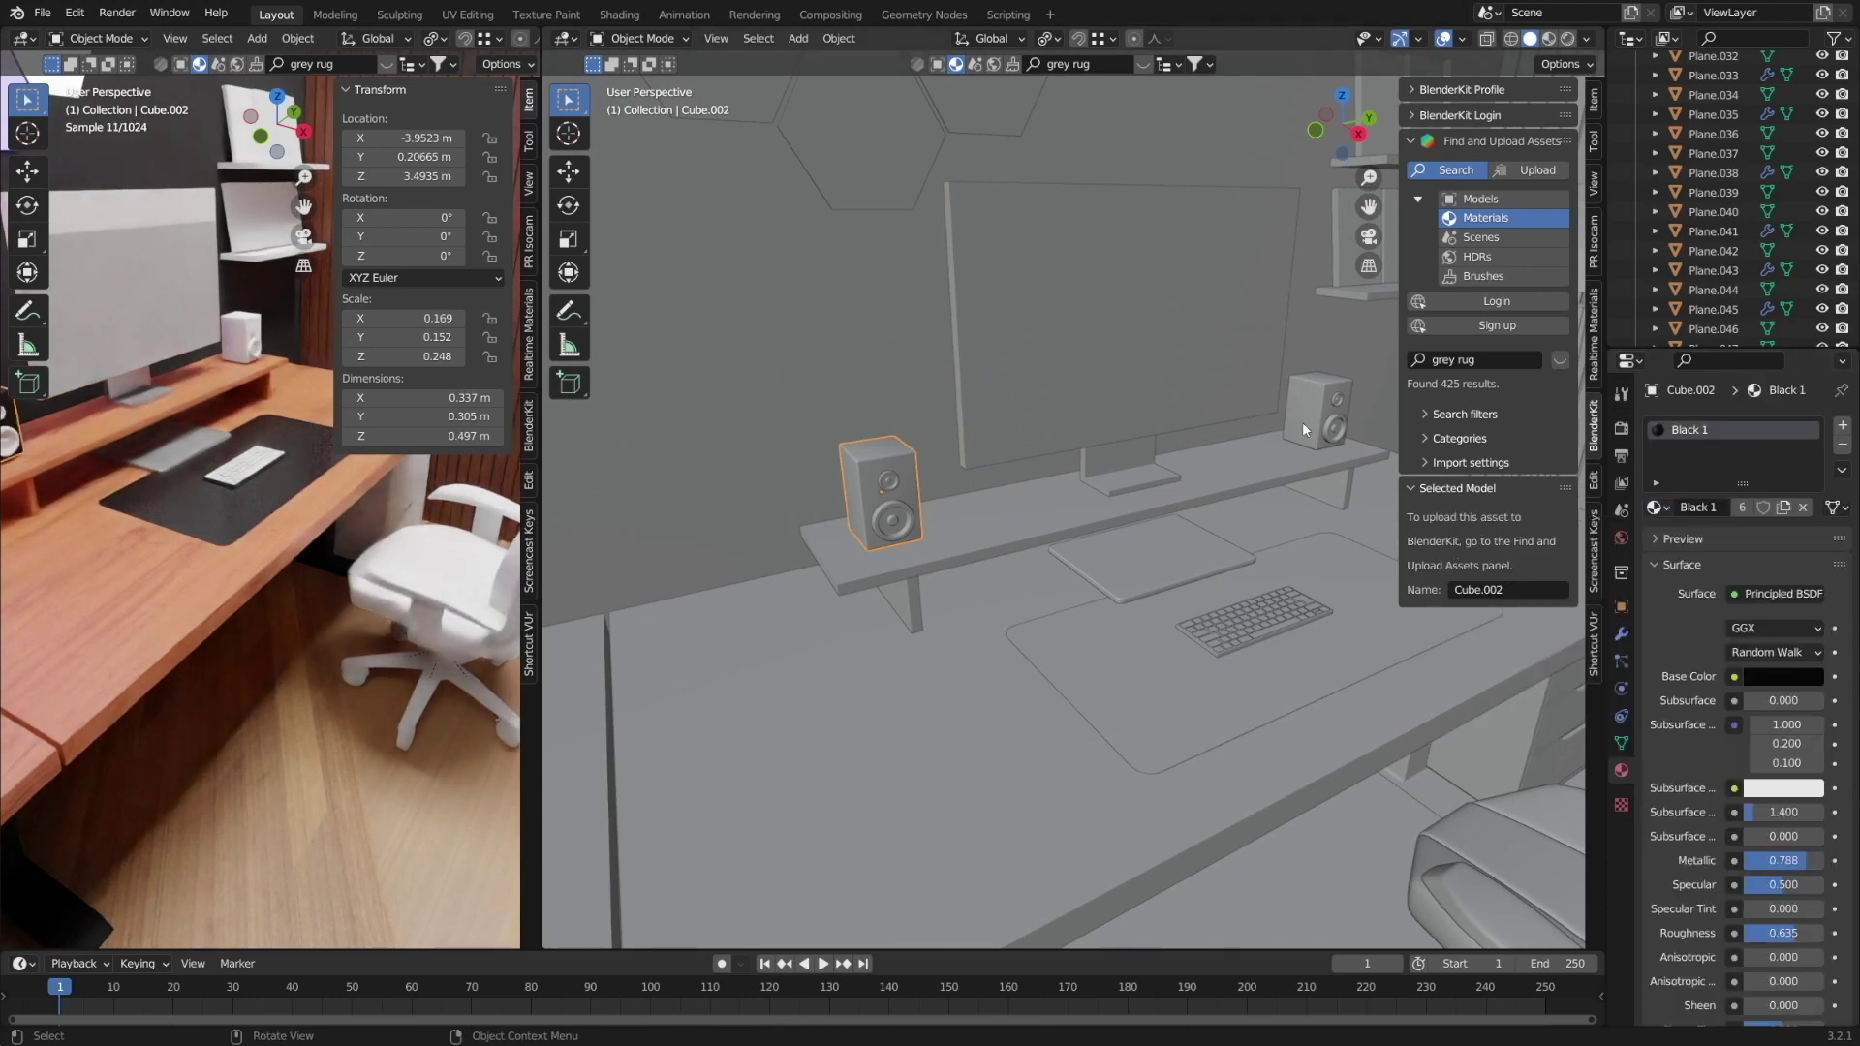
Assign black materials to the second desk speaker and the office chair's parts, using Black 3 for the armrest supports and naming another material Black.
click(1325, 426)
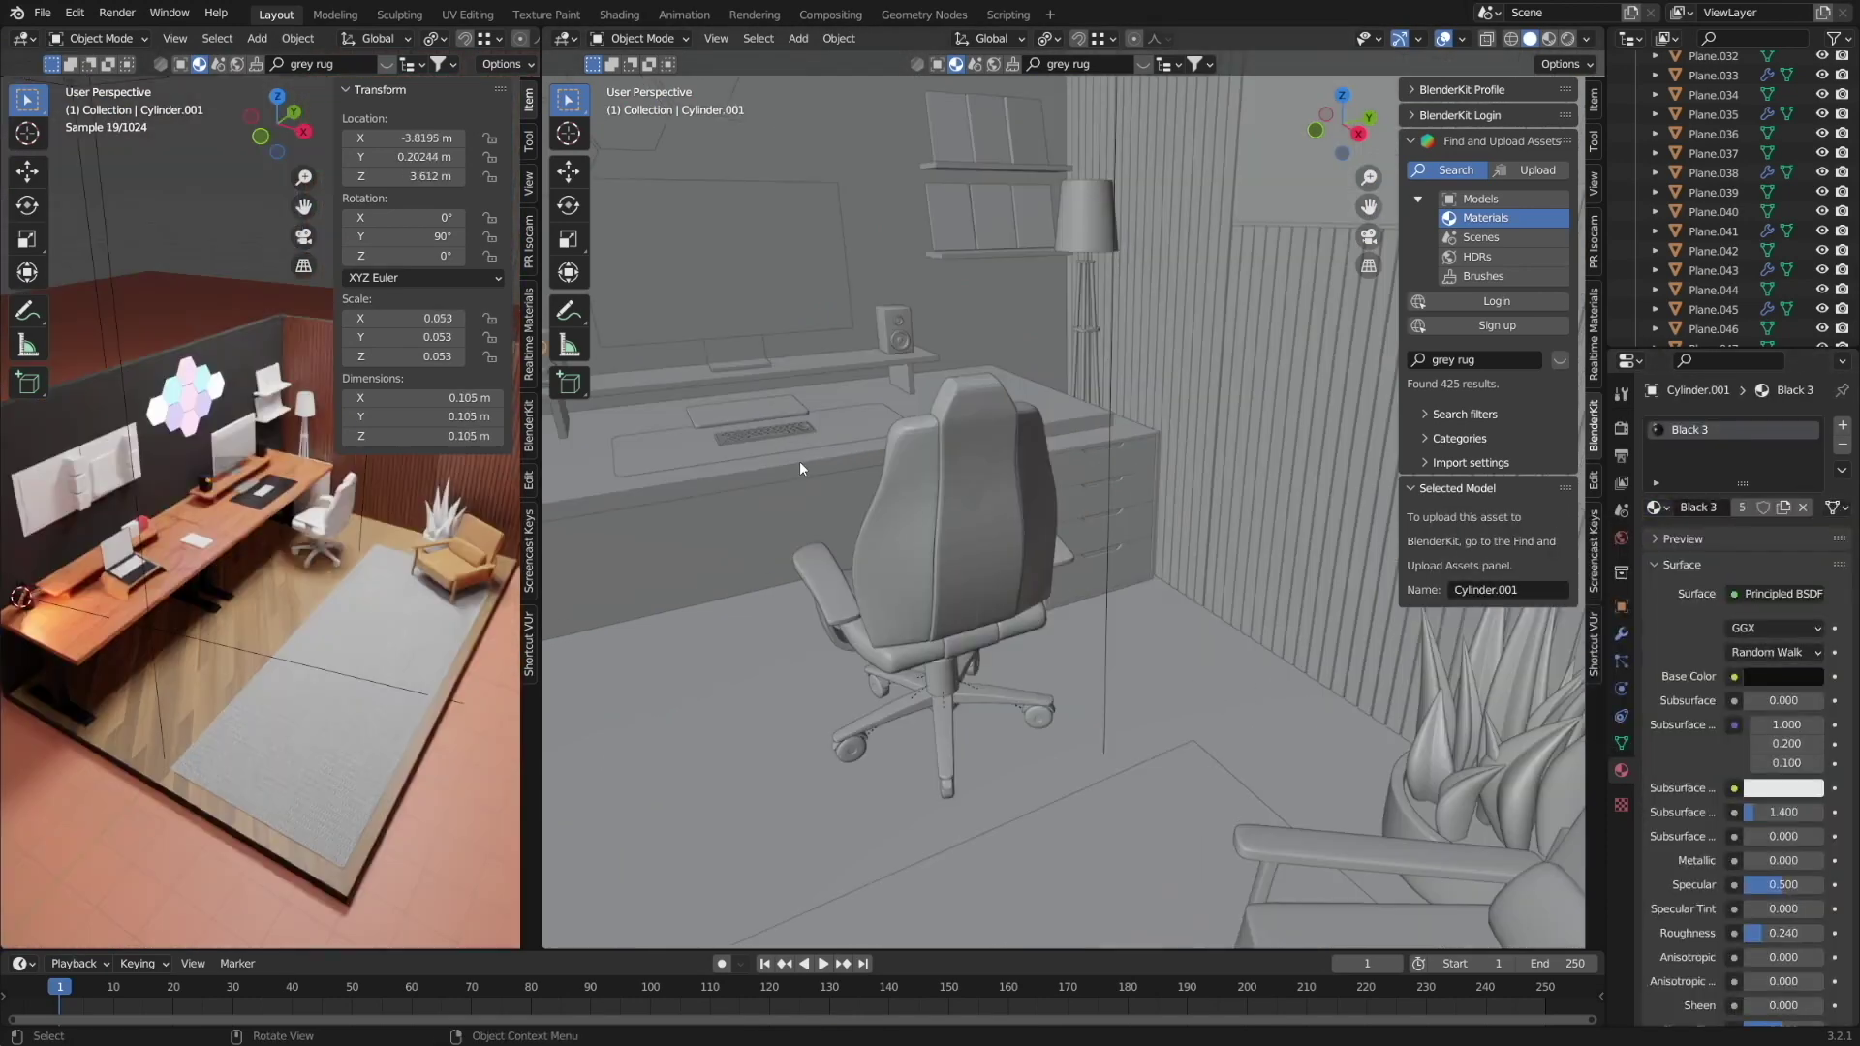
click(1656, 507)
click(956, 636)
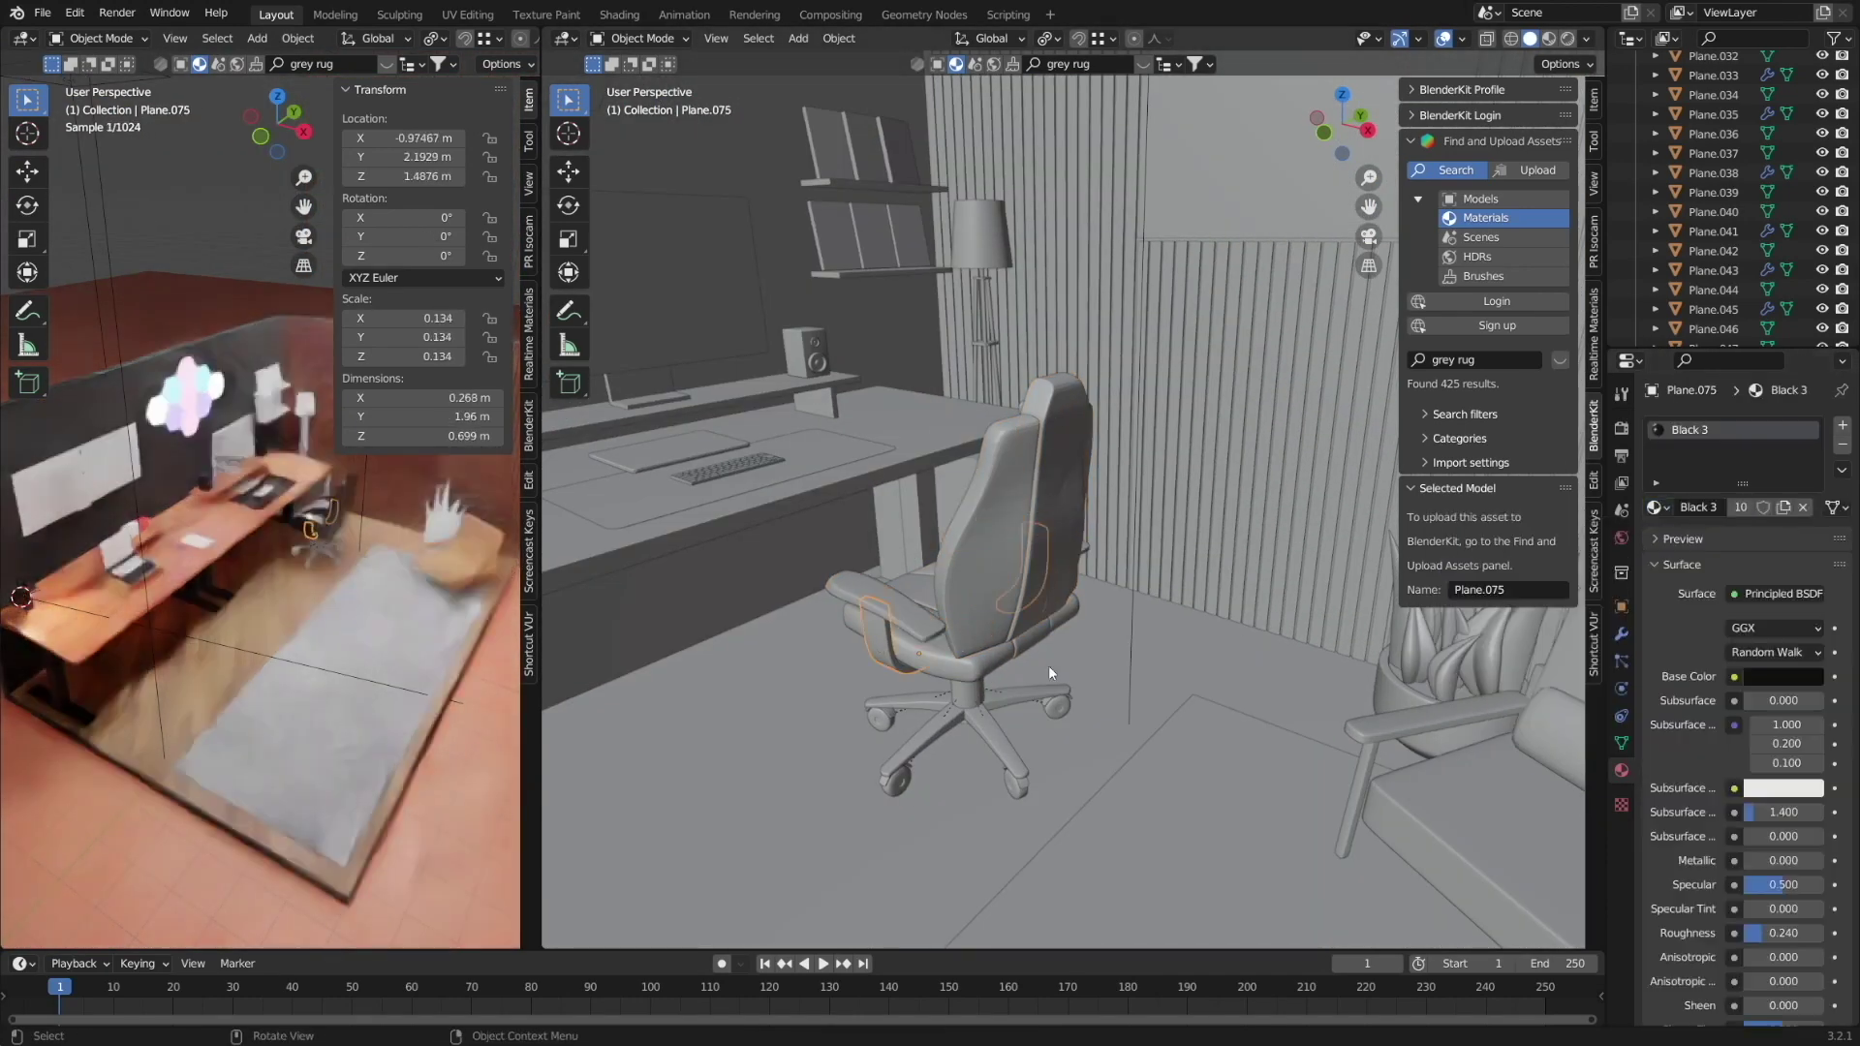
click(1657, 507)
click(1688, 540)
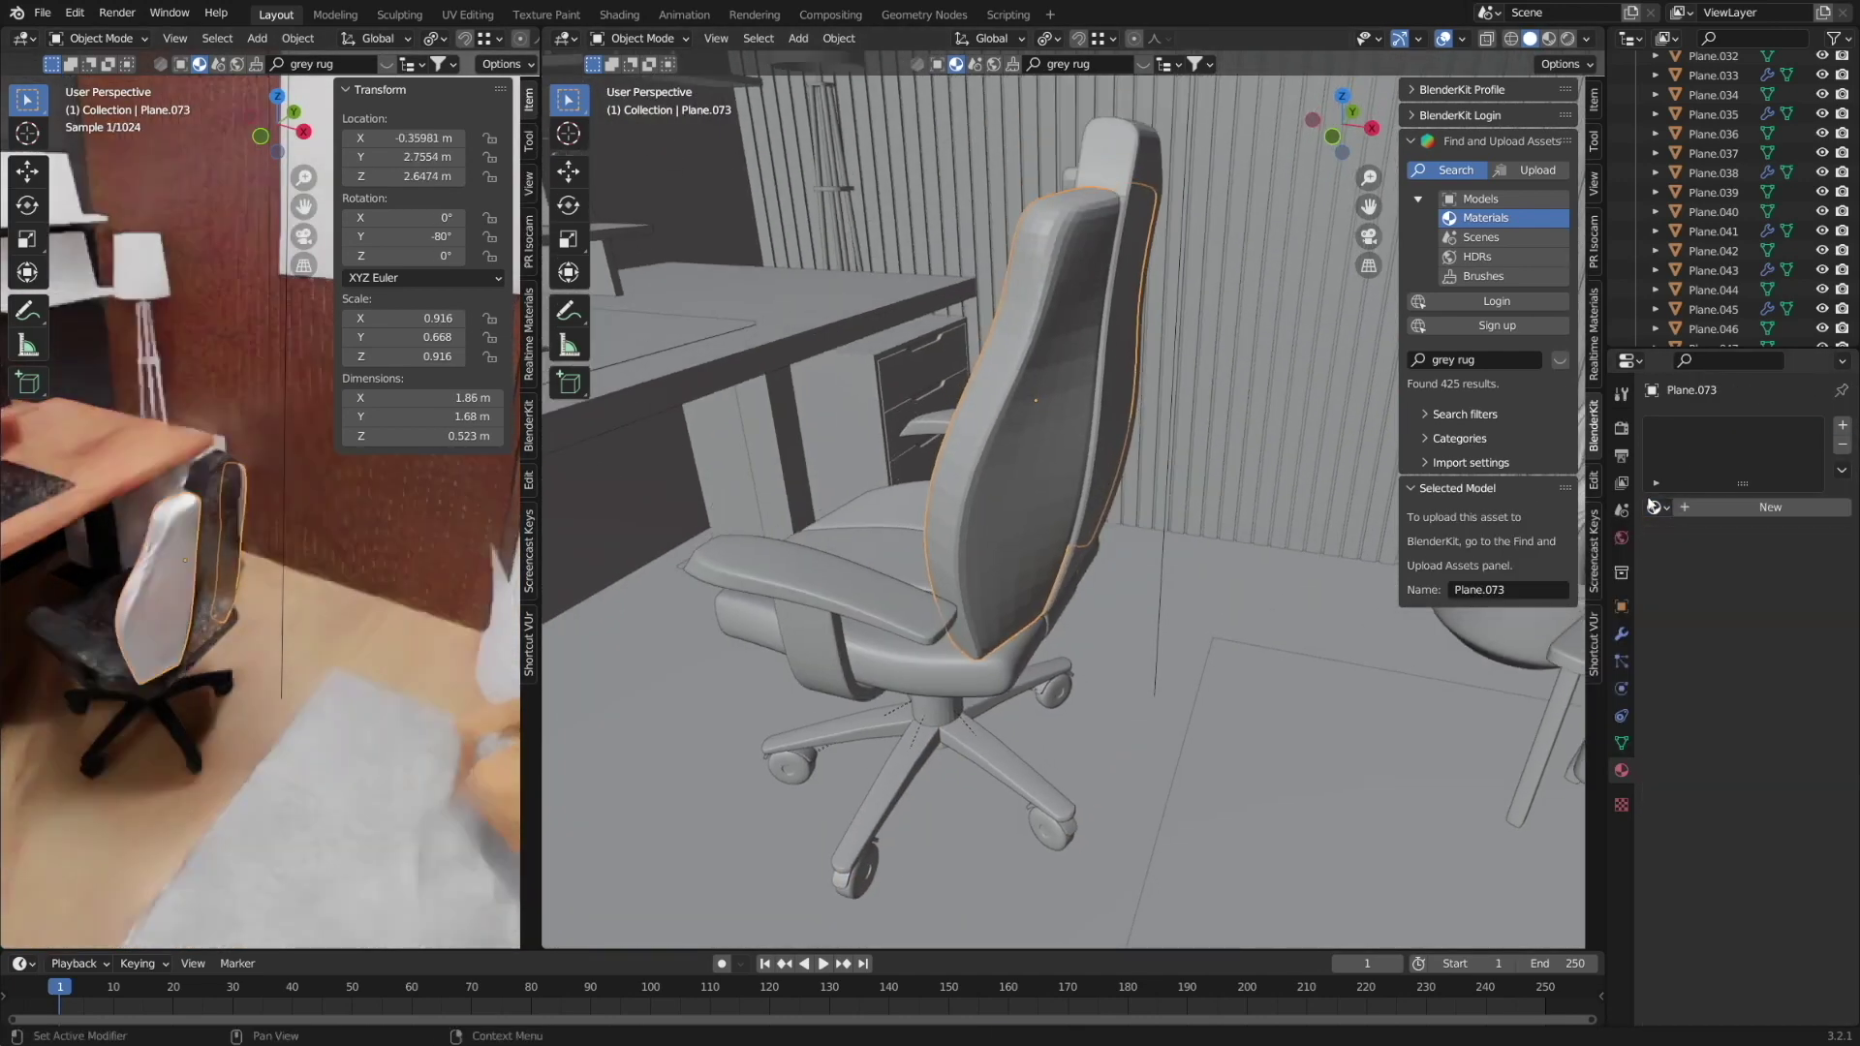
double_click(1737, 428)
text(Black)
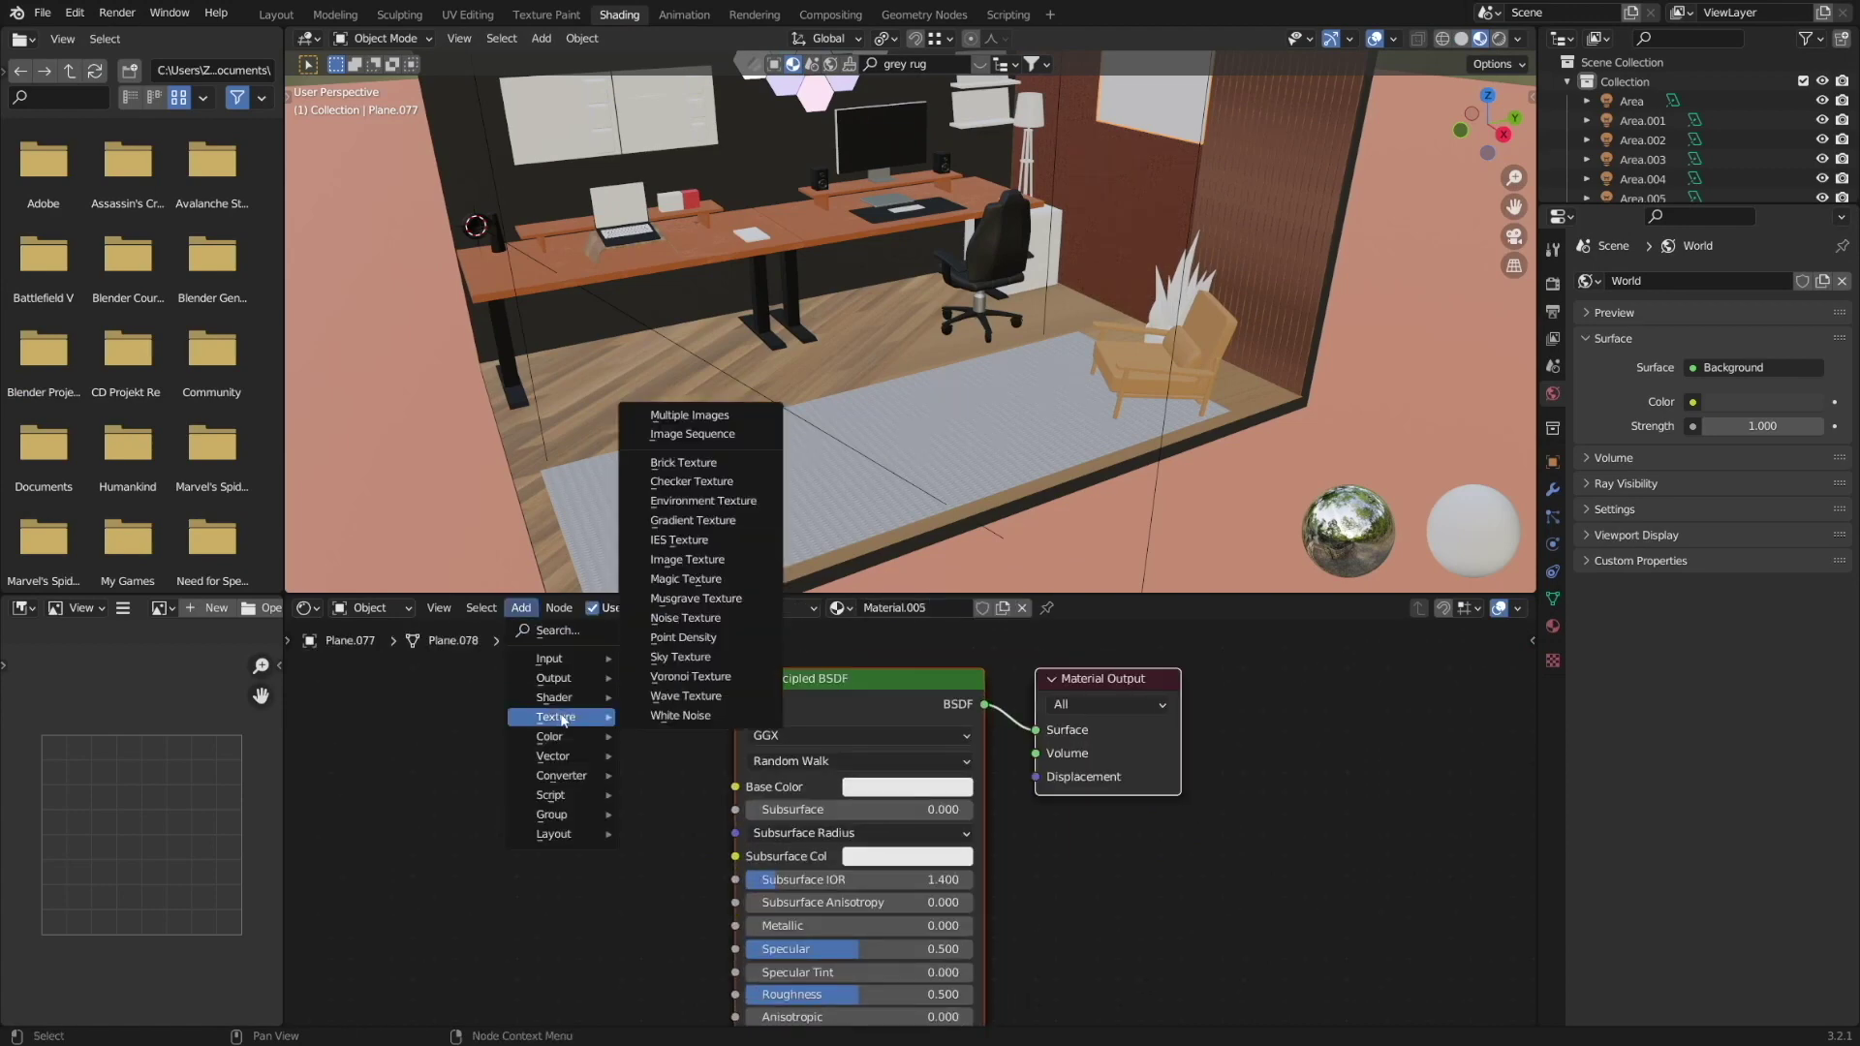
Connect an image texture to the base colour of the slatted wall poster's material.
drag(690, 749, 716, 780)
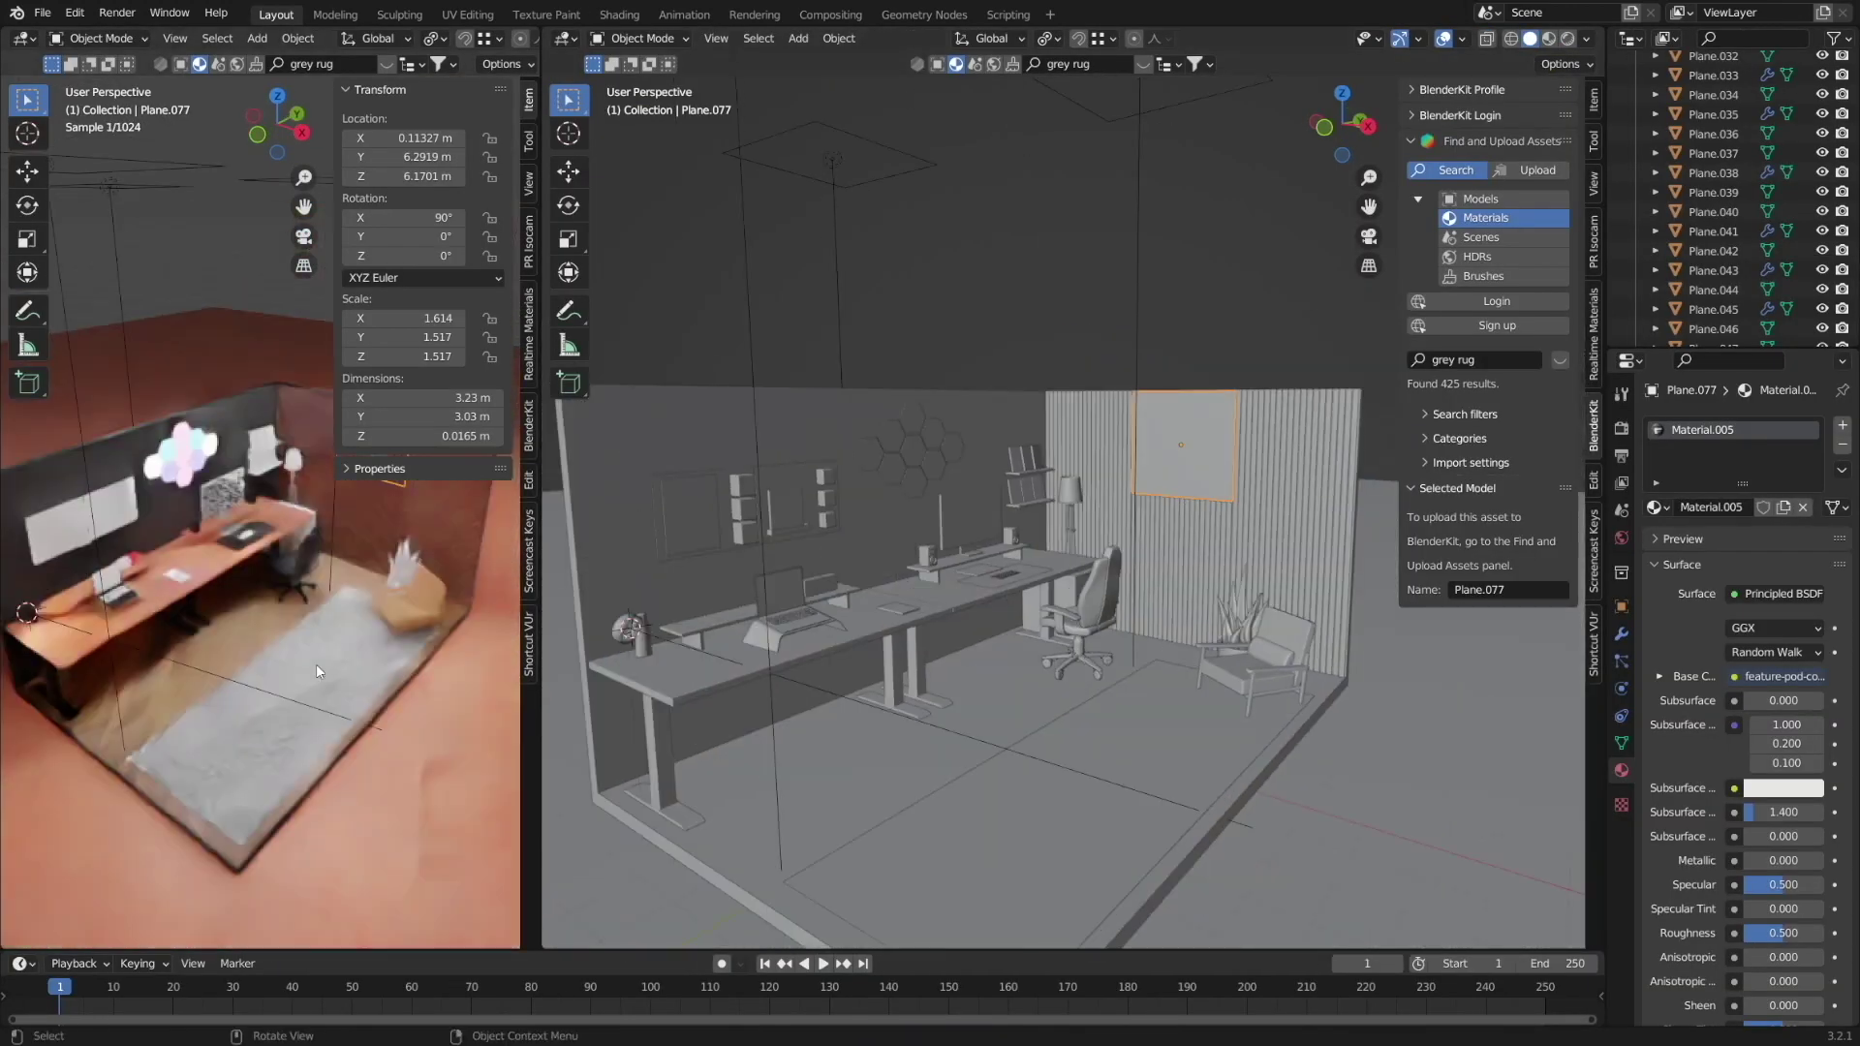
Duplicate the desk lamp's area light about 12.5 m along Y to the corner lamp, rotate it about Z and adjust its Y position.
click(830, 695)
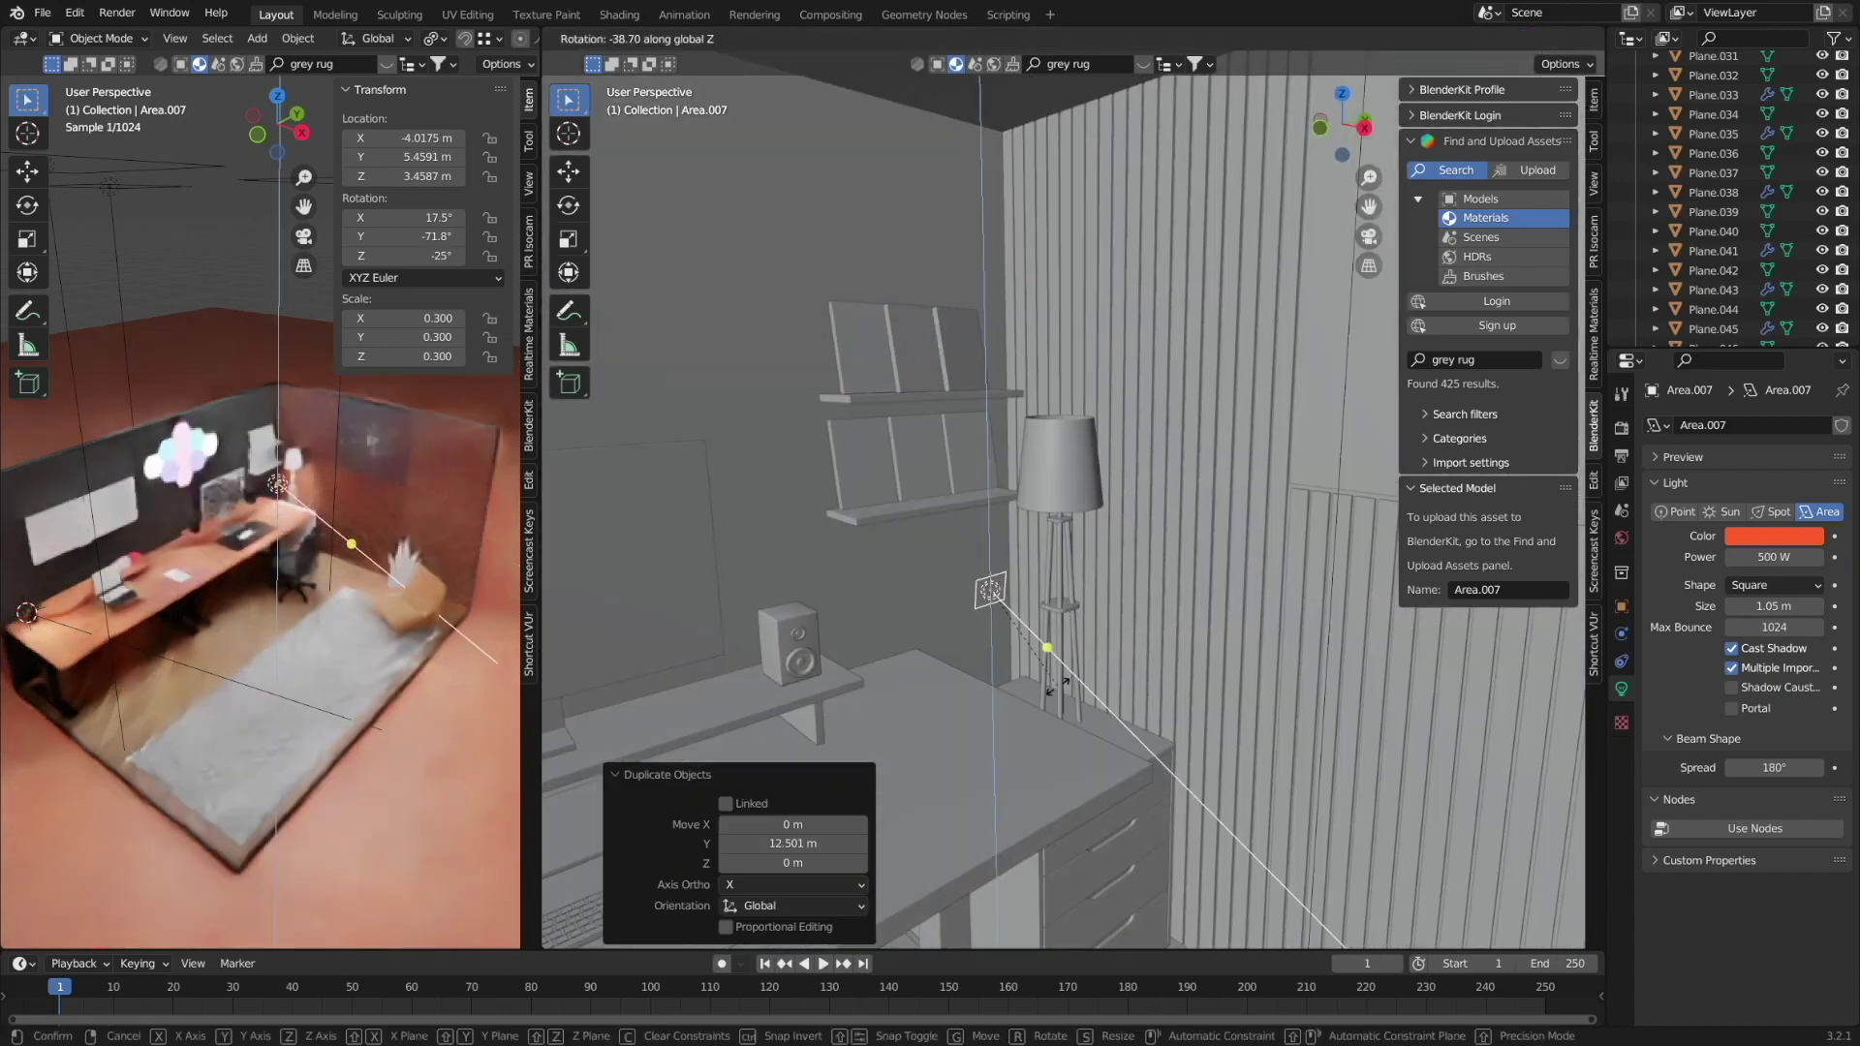
key(KP_7)
key(g)
key(y)
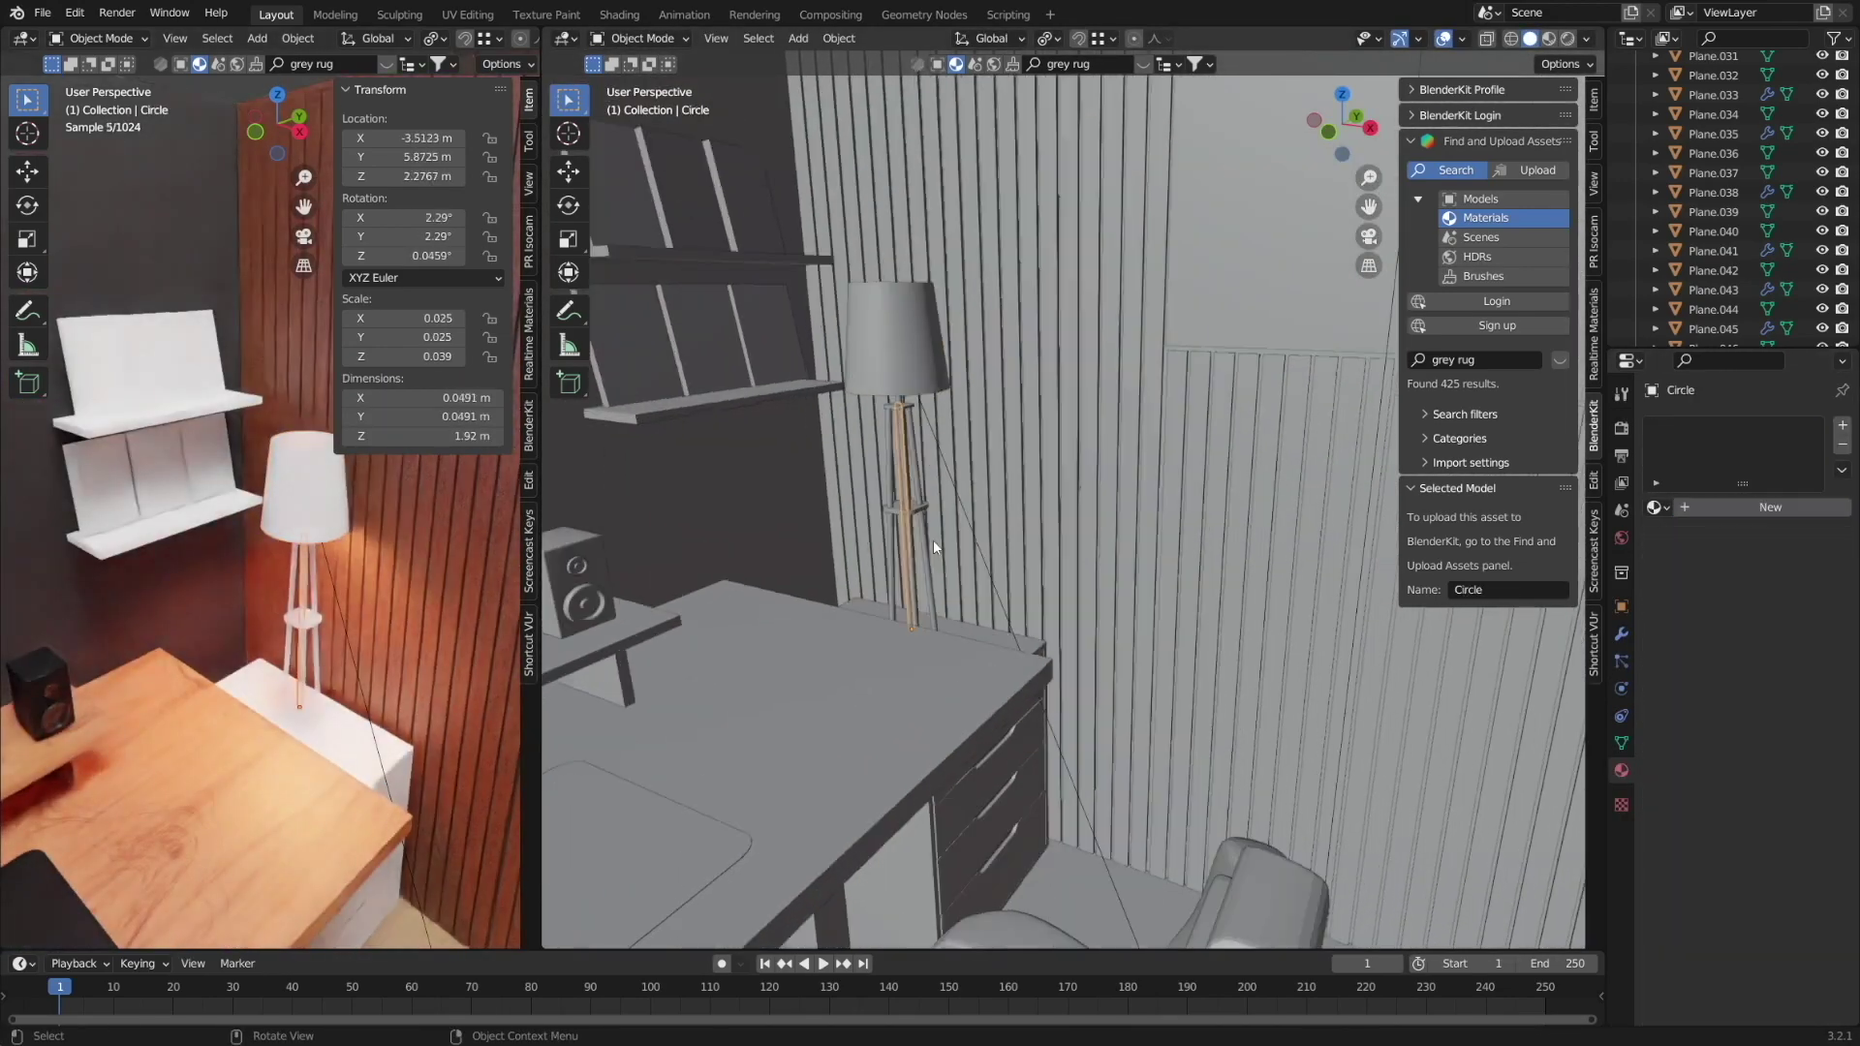
Assign the Silver1 material to the corner lamp's legs and upper ring.
scroll(933, 538, up, 4)
click(767, 581)
click(1658, 506)
text(si)
key(Return)
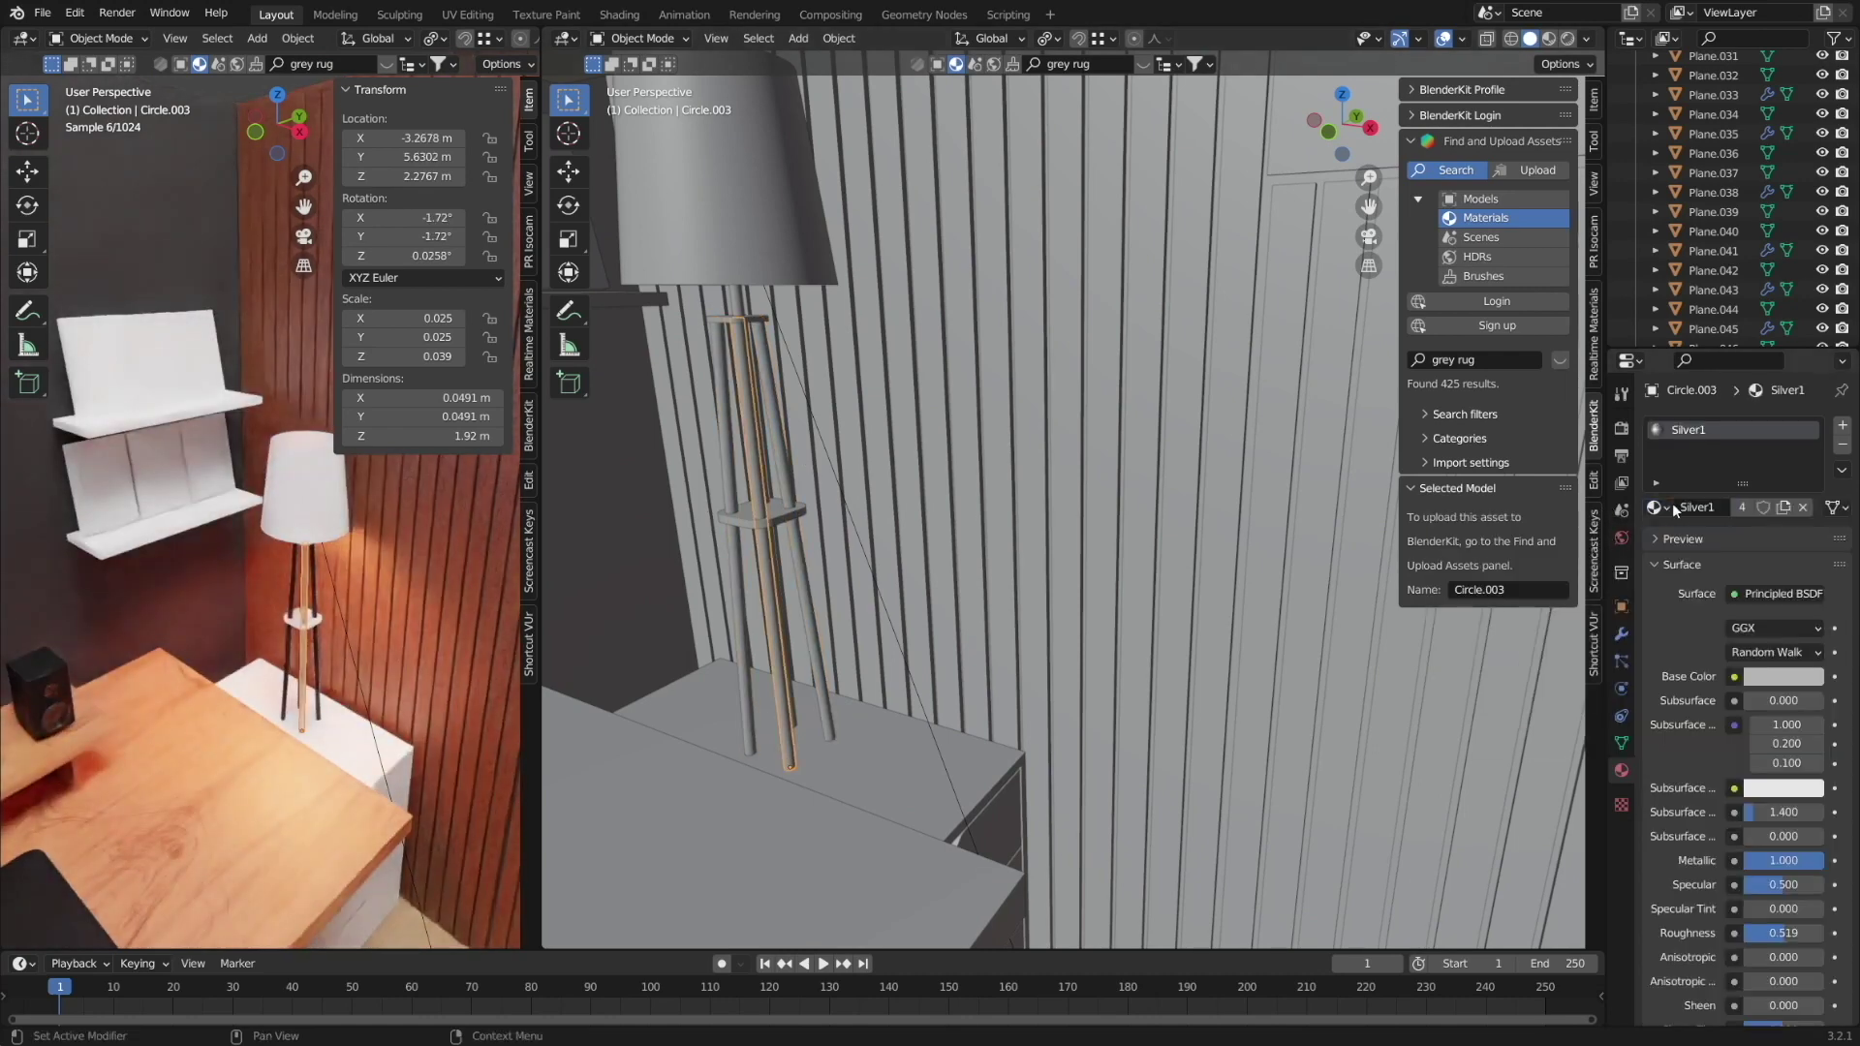
click(739, 319)
click(1657, 507)
text(si)
key(BackSpace)
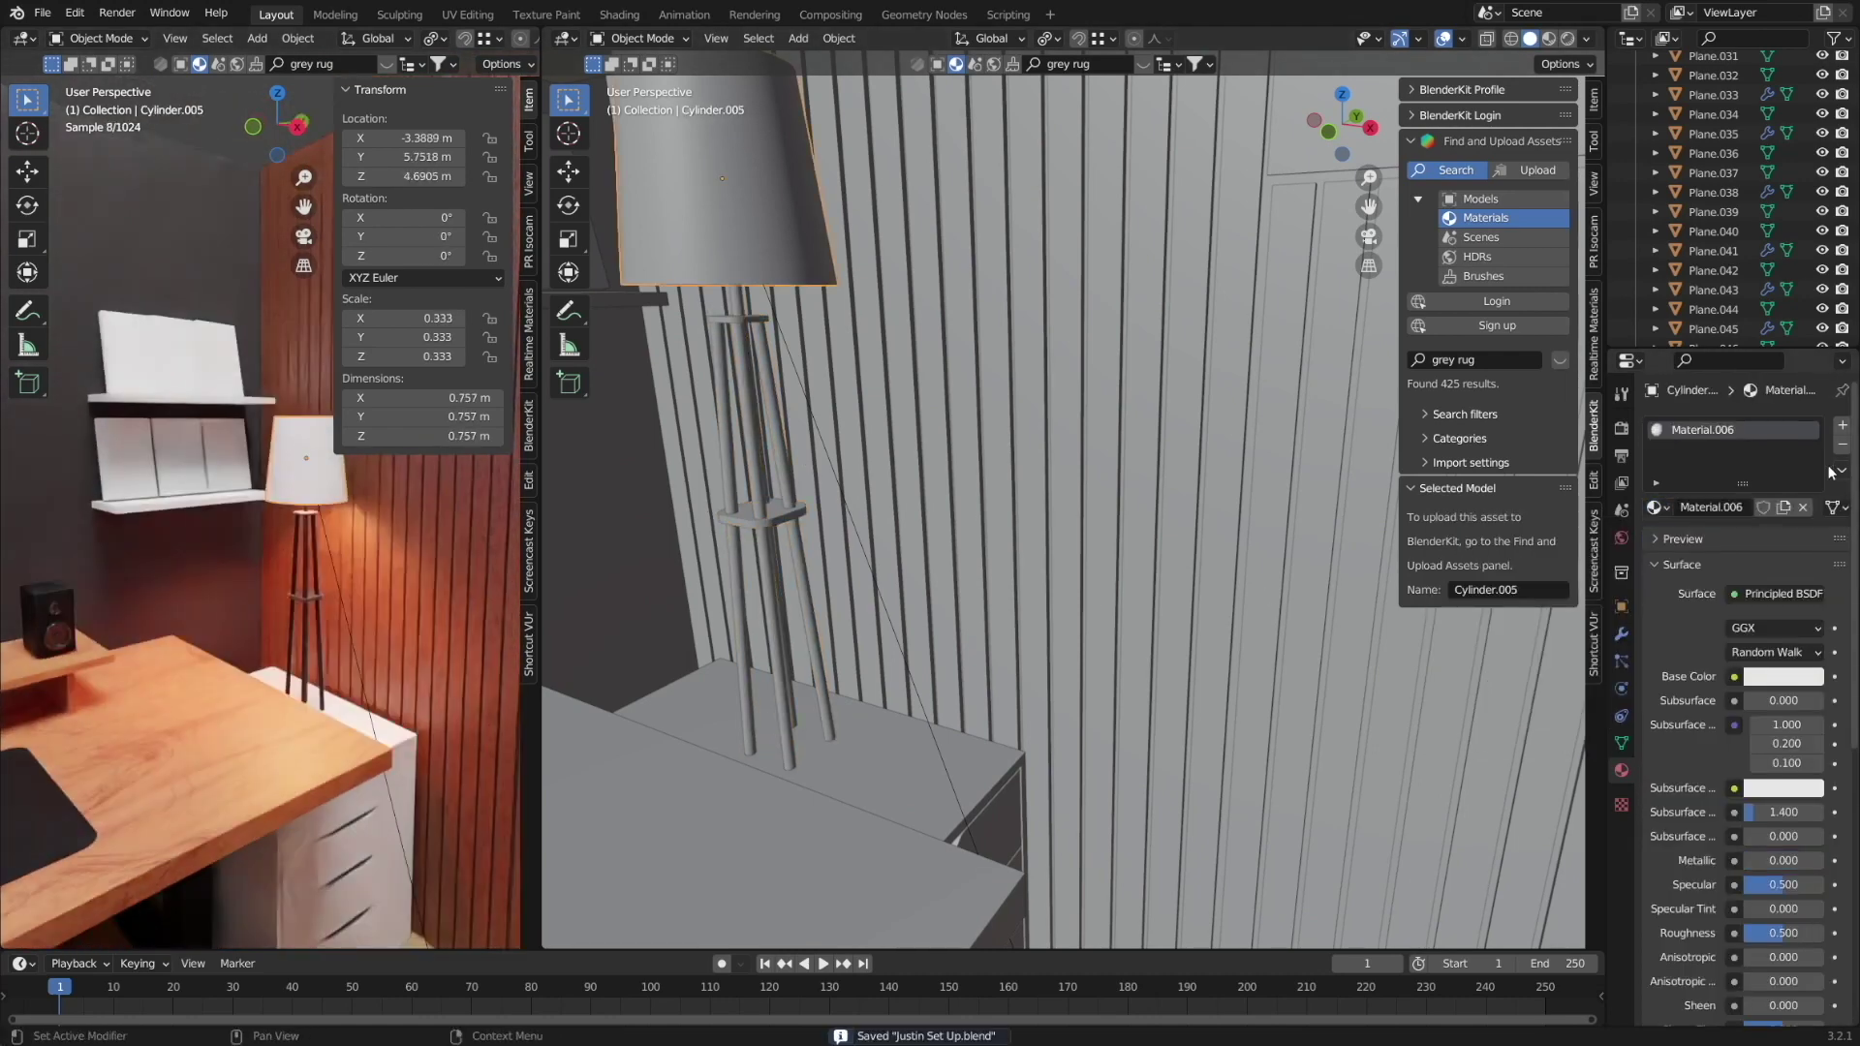
Change the surface shader of the corner lampshade's material.
click(1776, 593)
click(1444, 255)
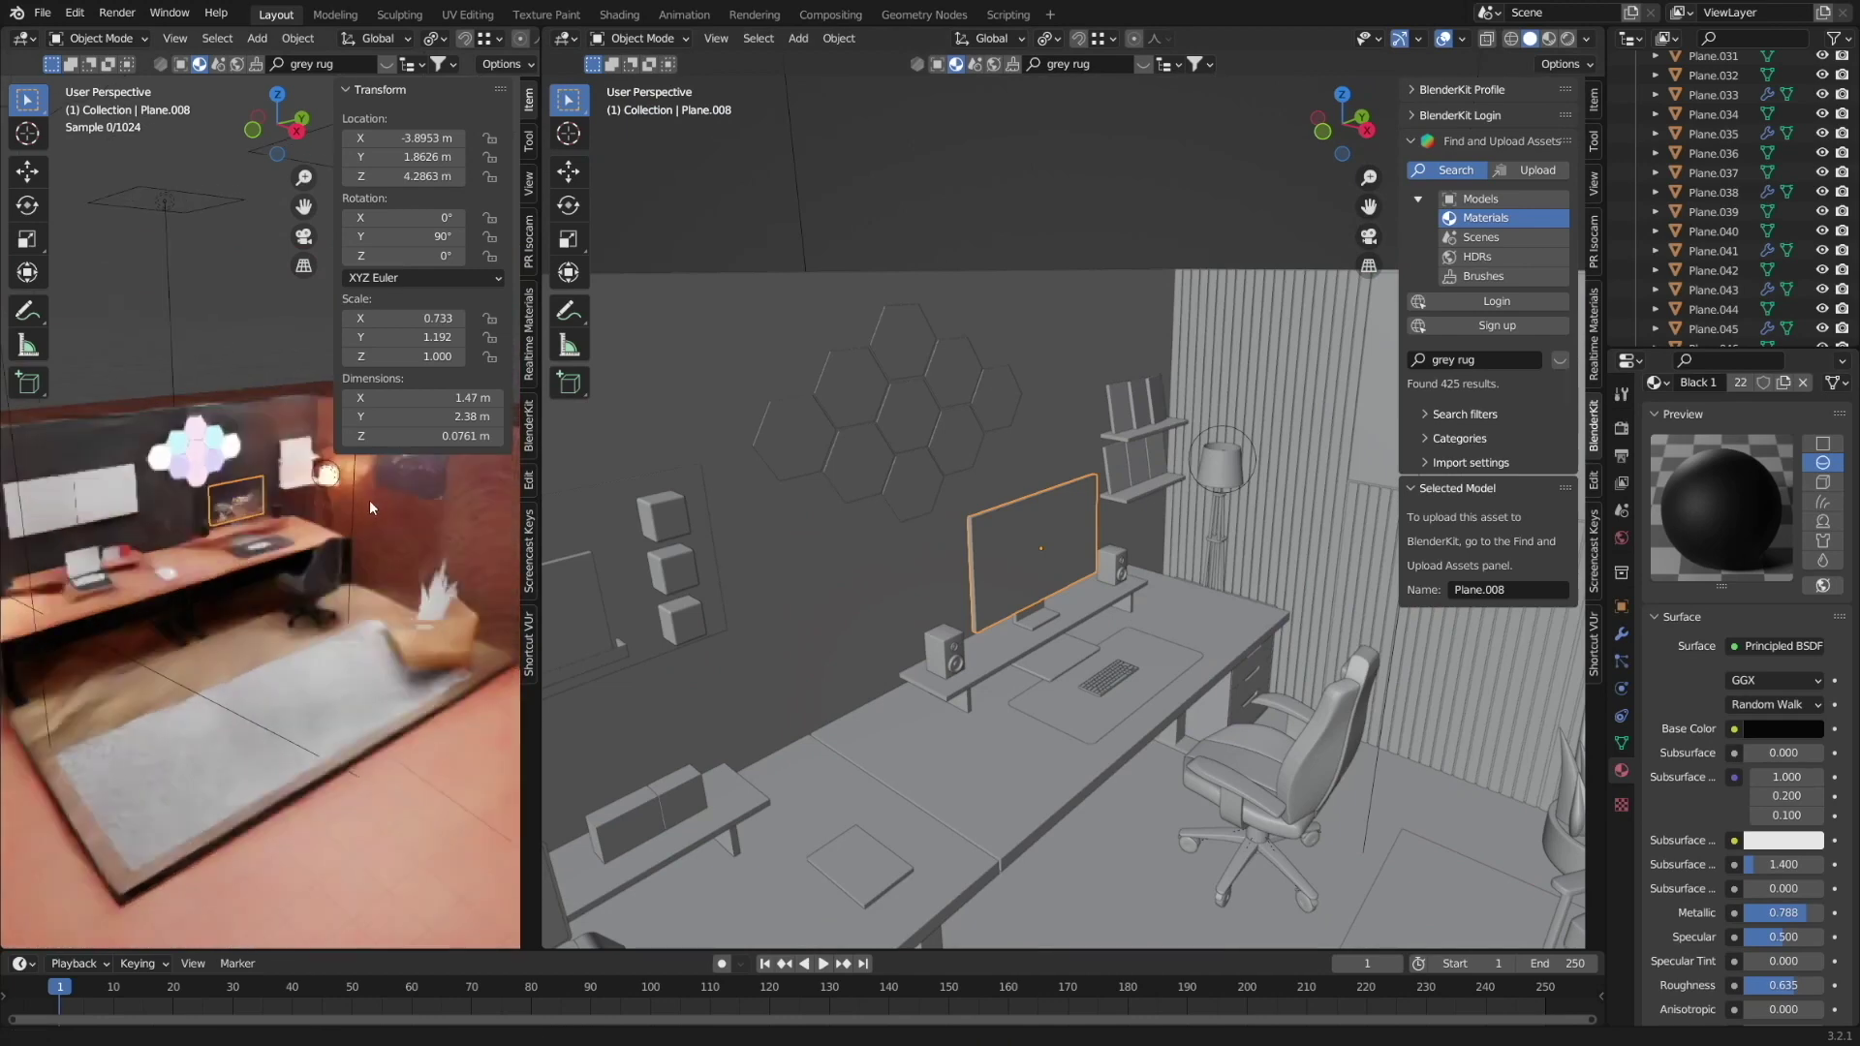
Add an image texture to the wall-shelf magazine's material and save the file.
middle_drag(369, 500, 214, 521)
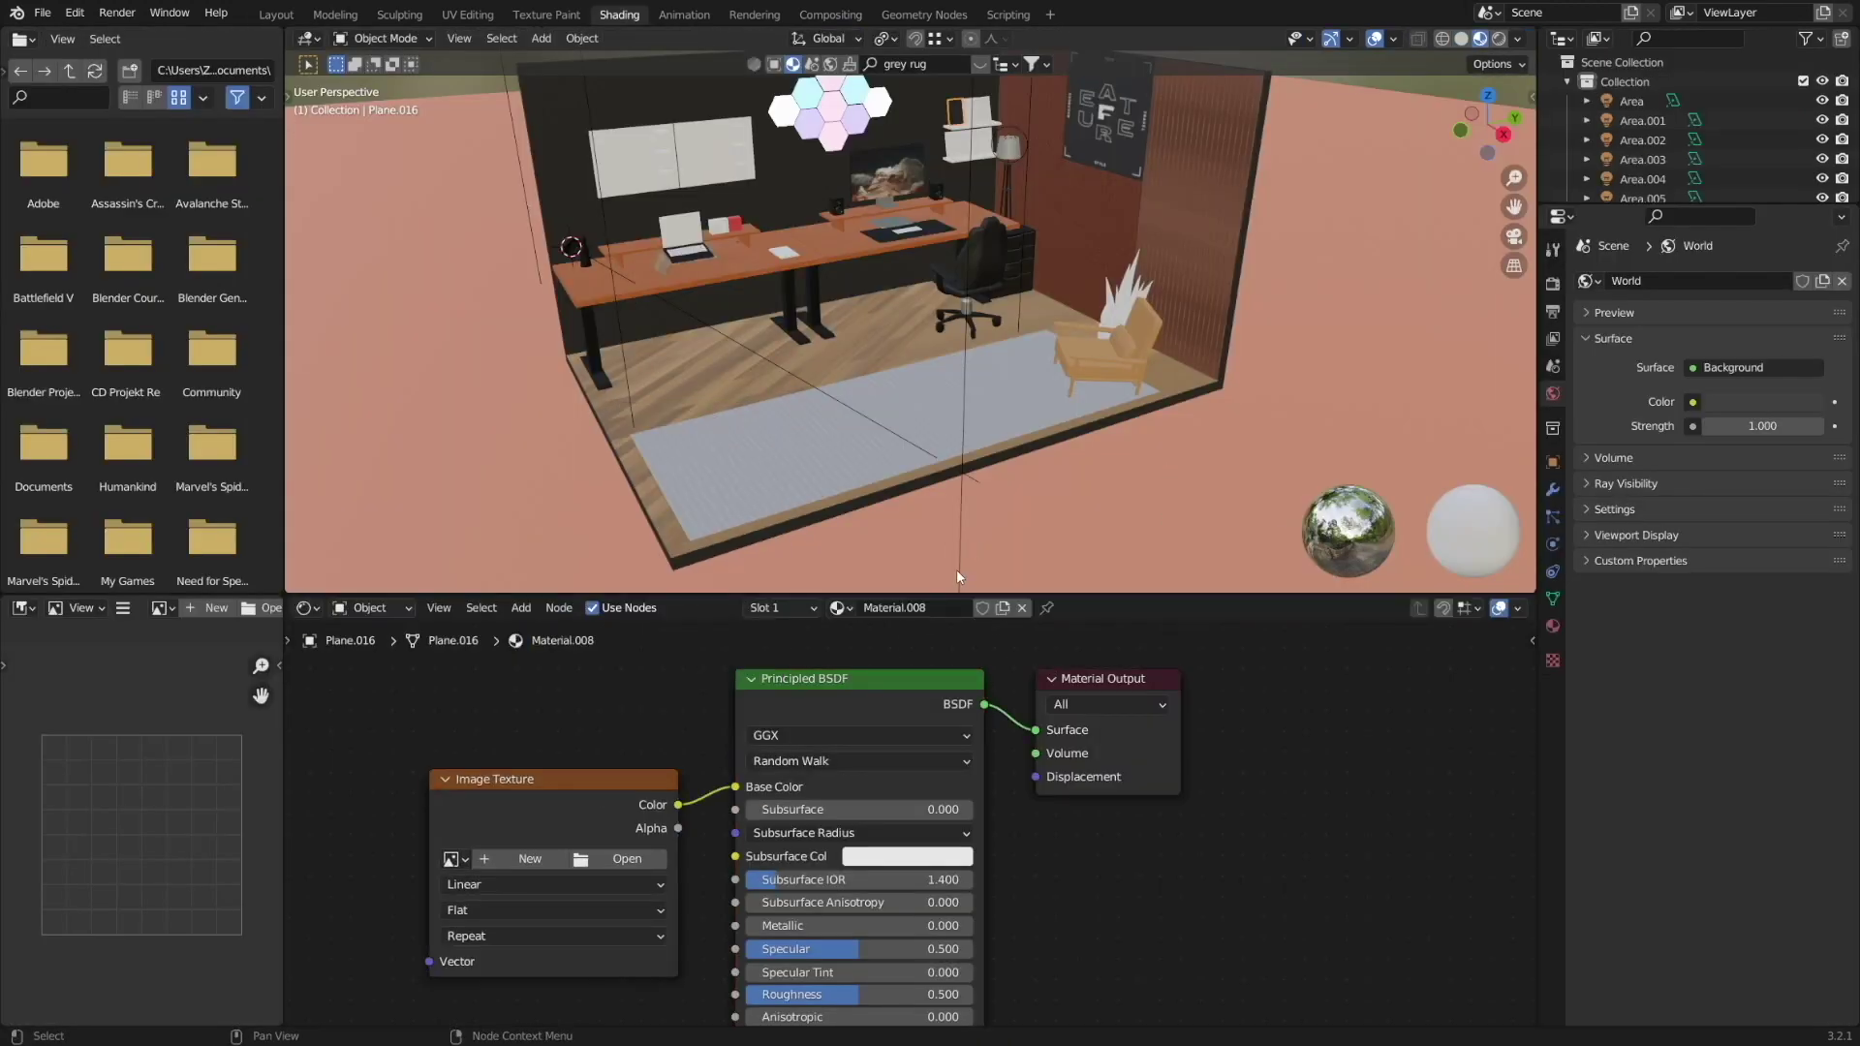
click(960, 173)
key(KP_Decimal)
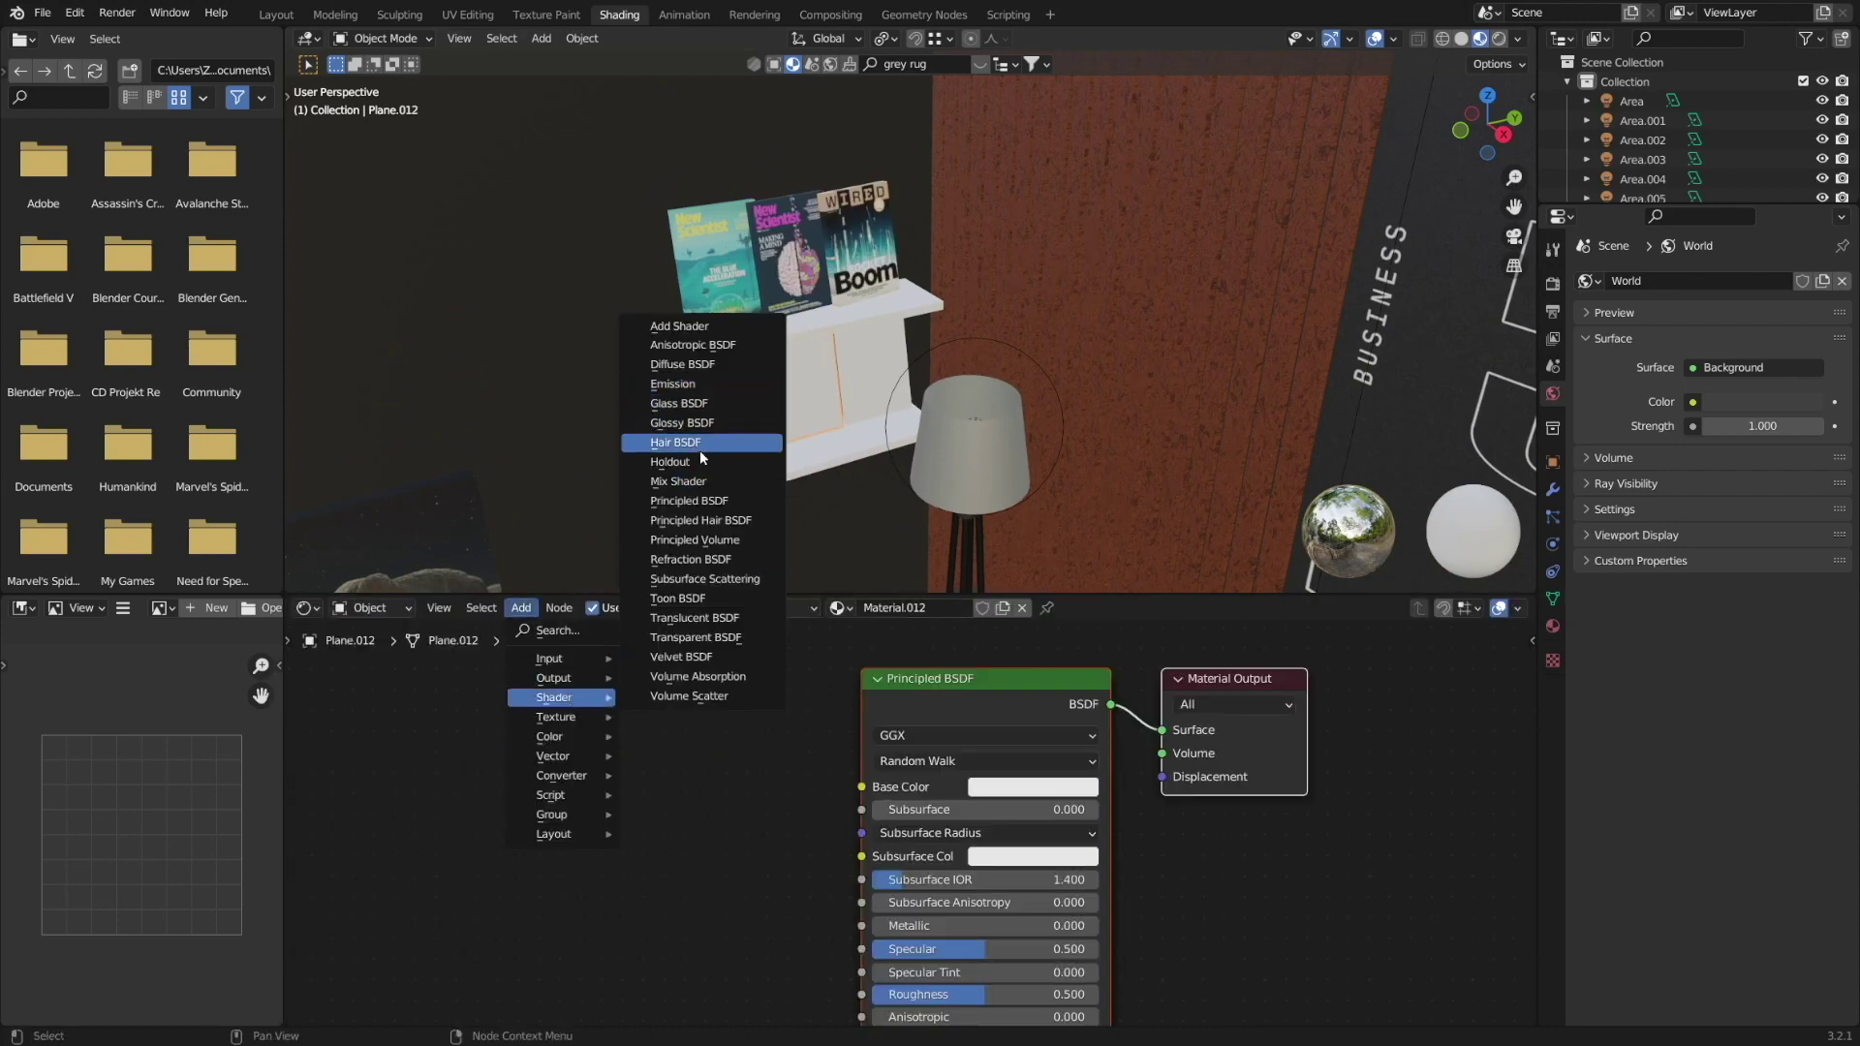
mouse_move(560, 717)
click(722, 907)
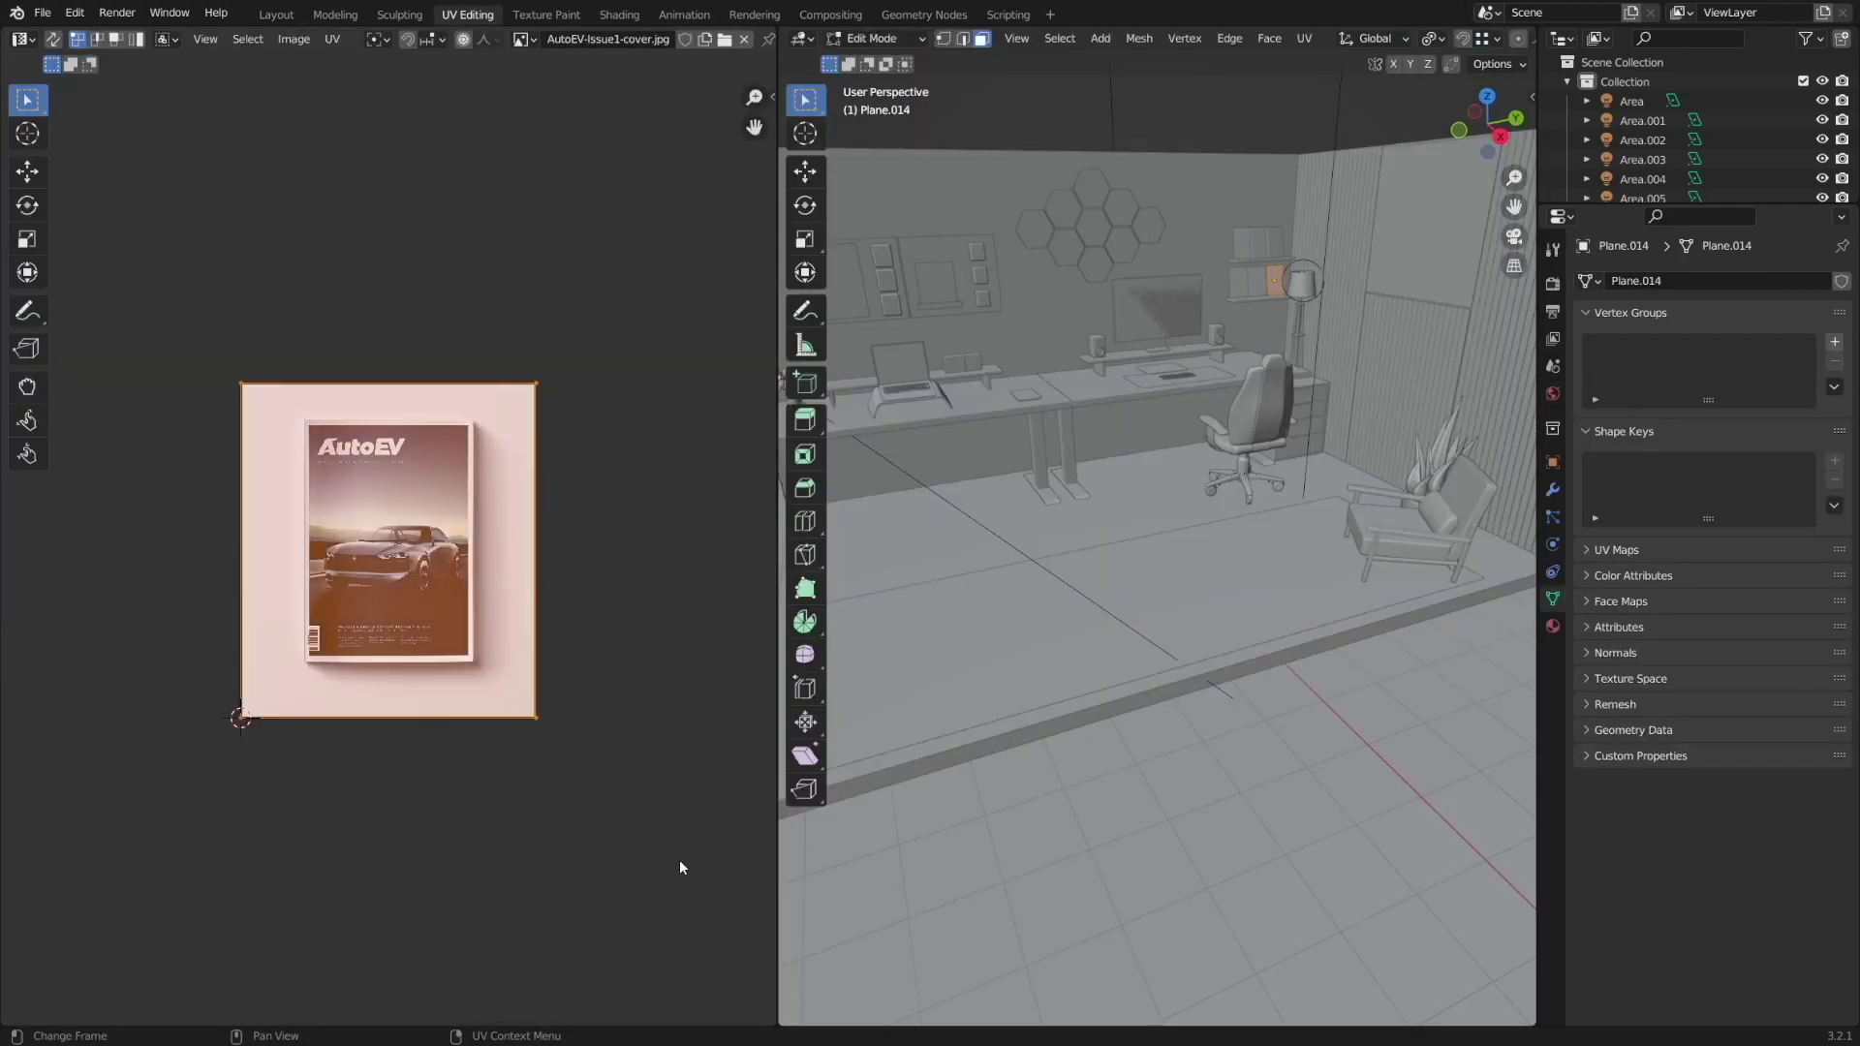
key(ctrl+s)
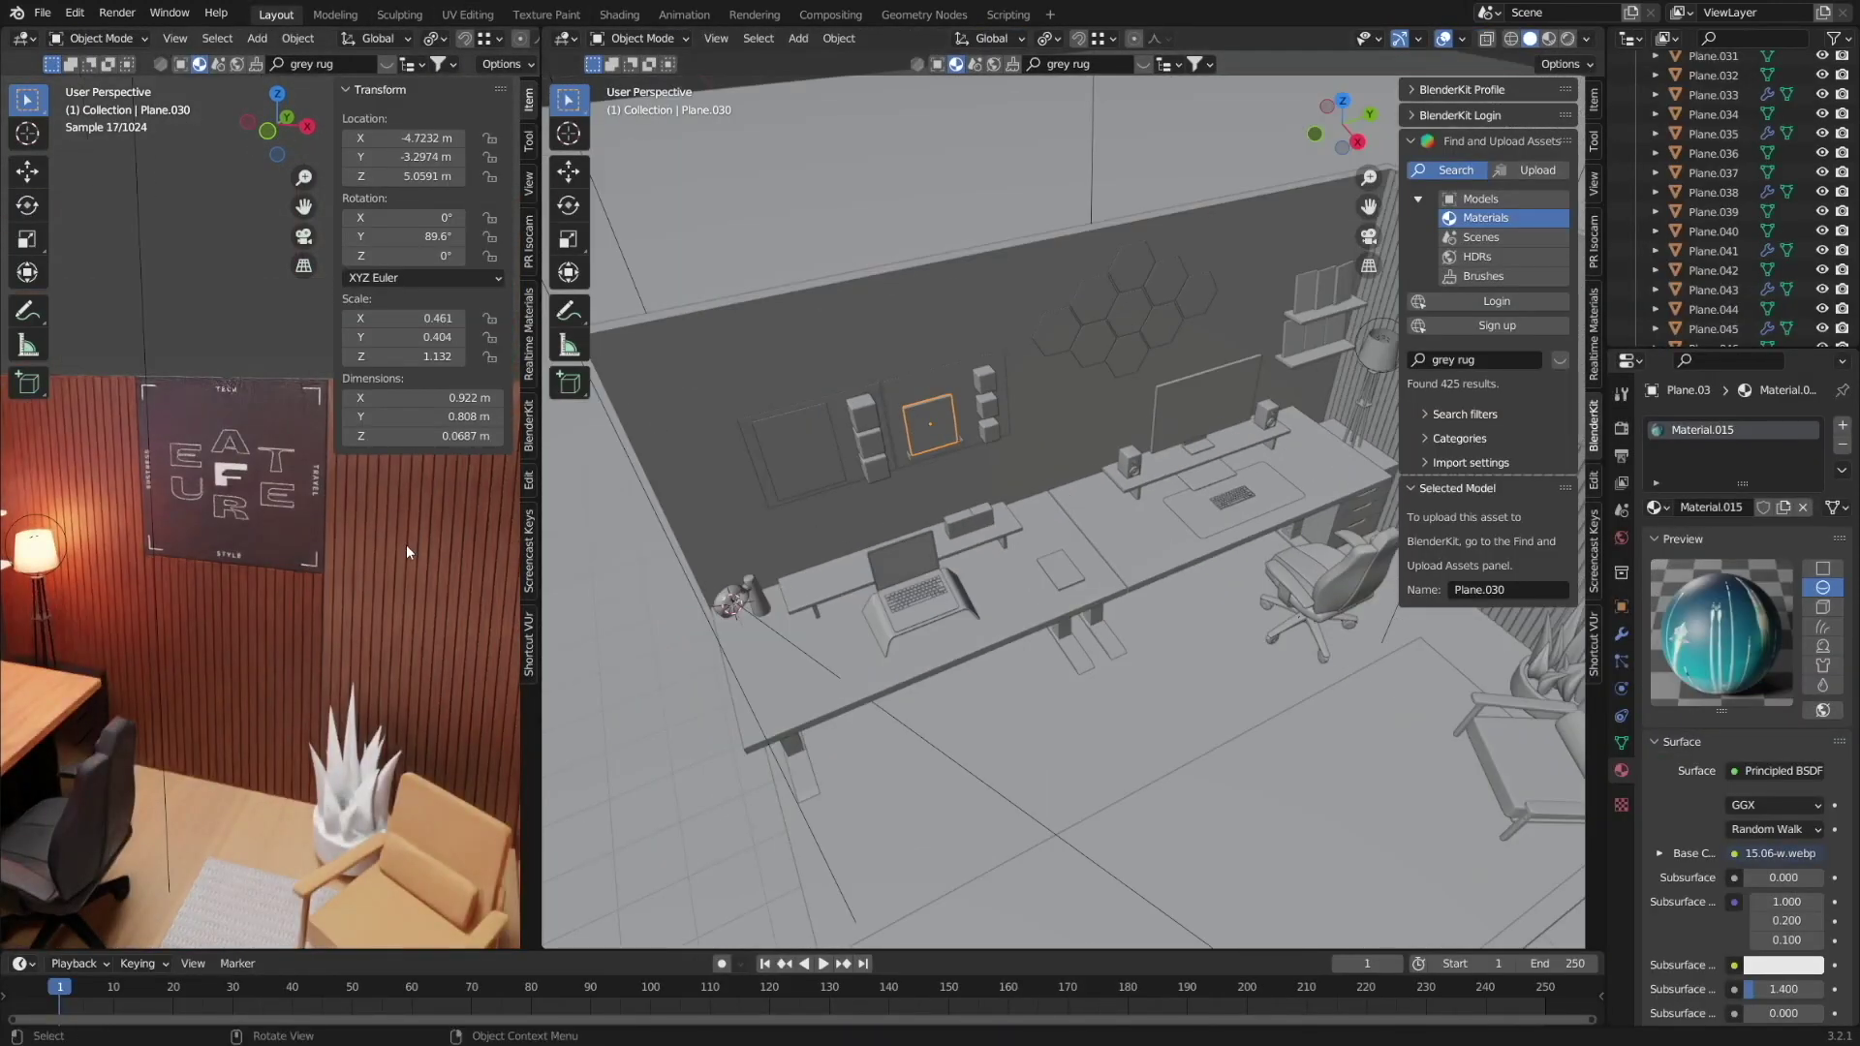
click(405, 545)
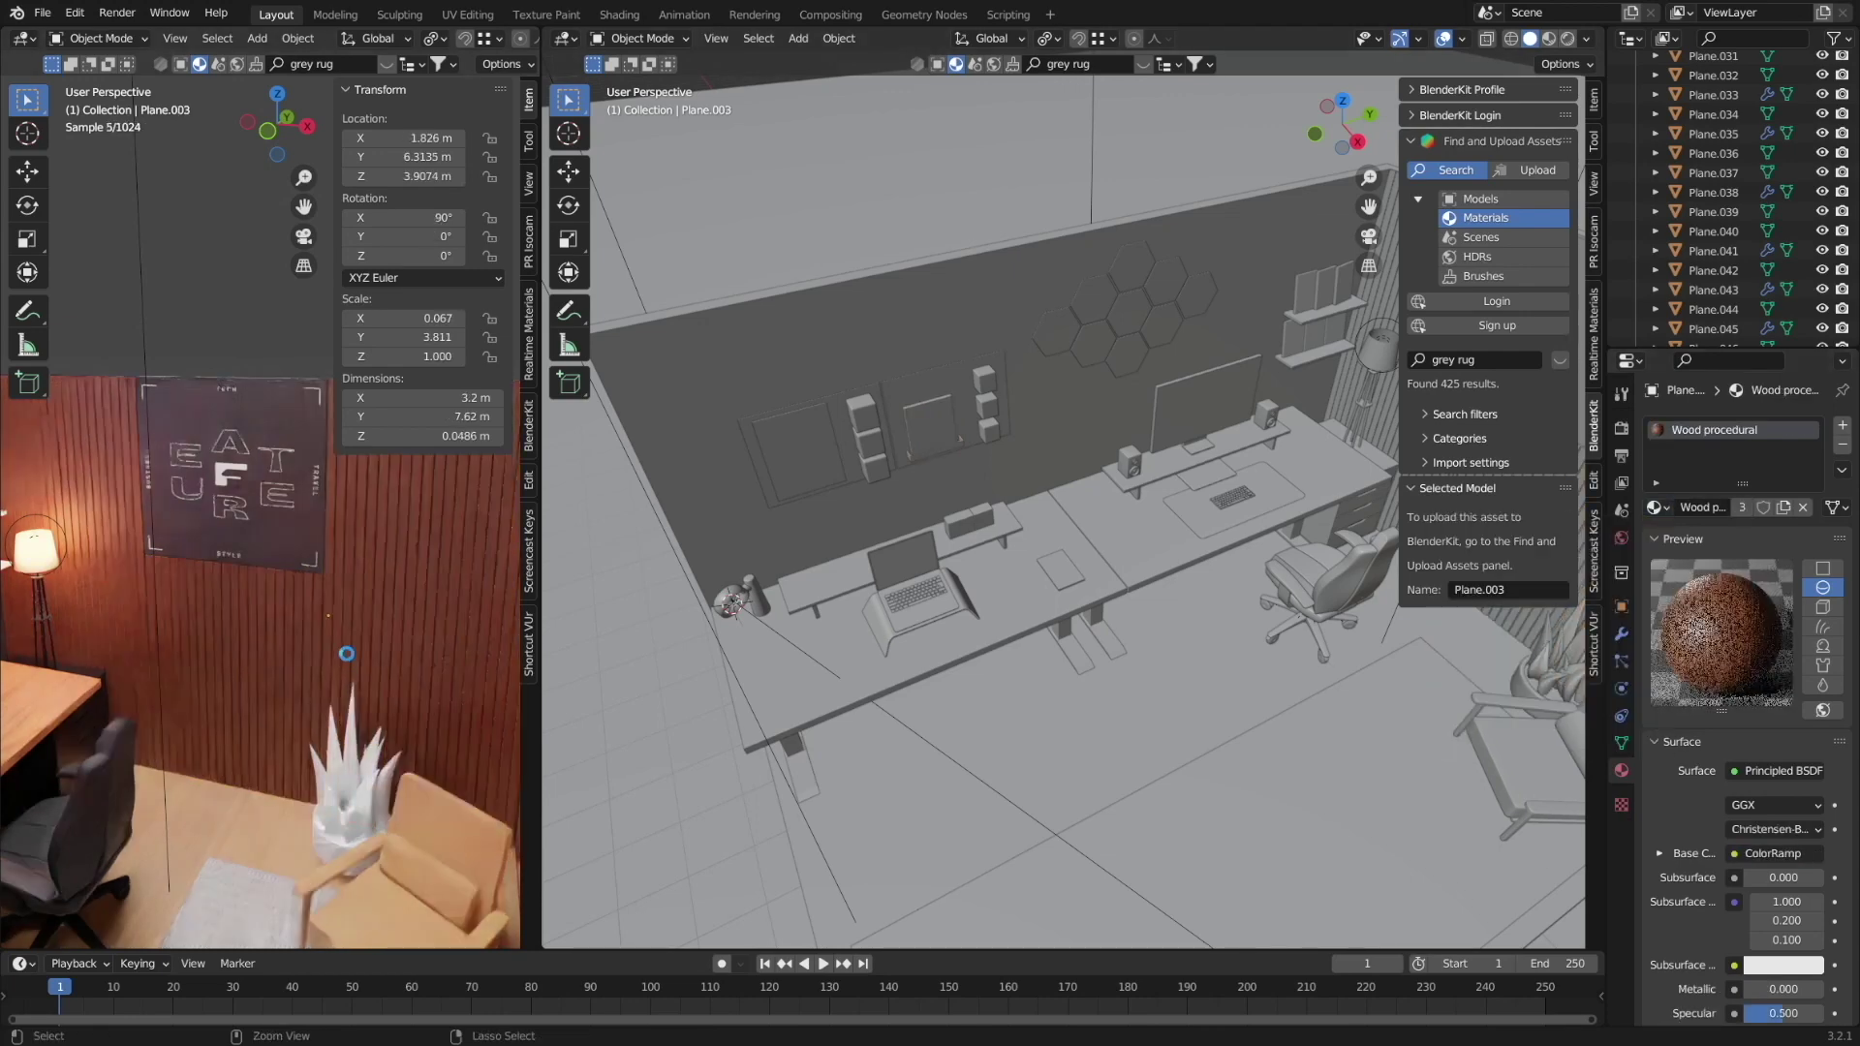
click(347, 654)
key(r)
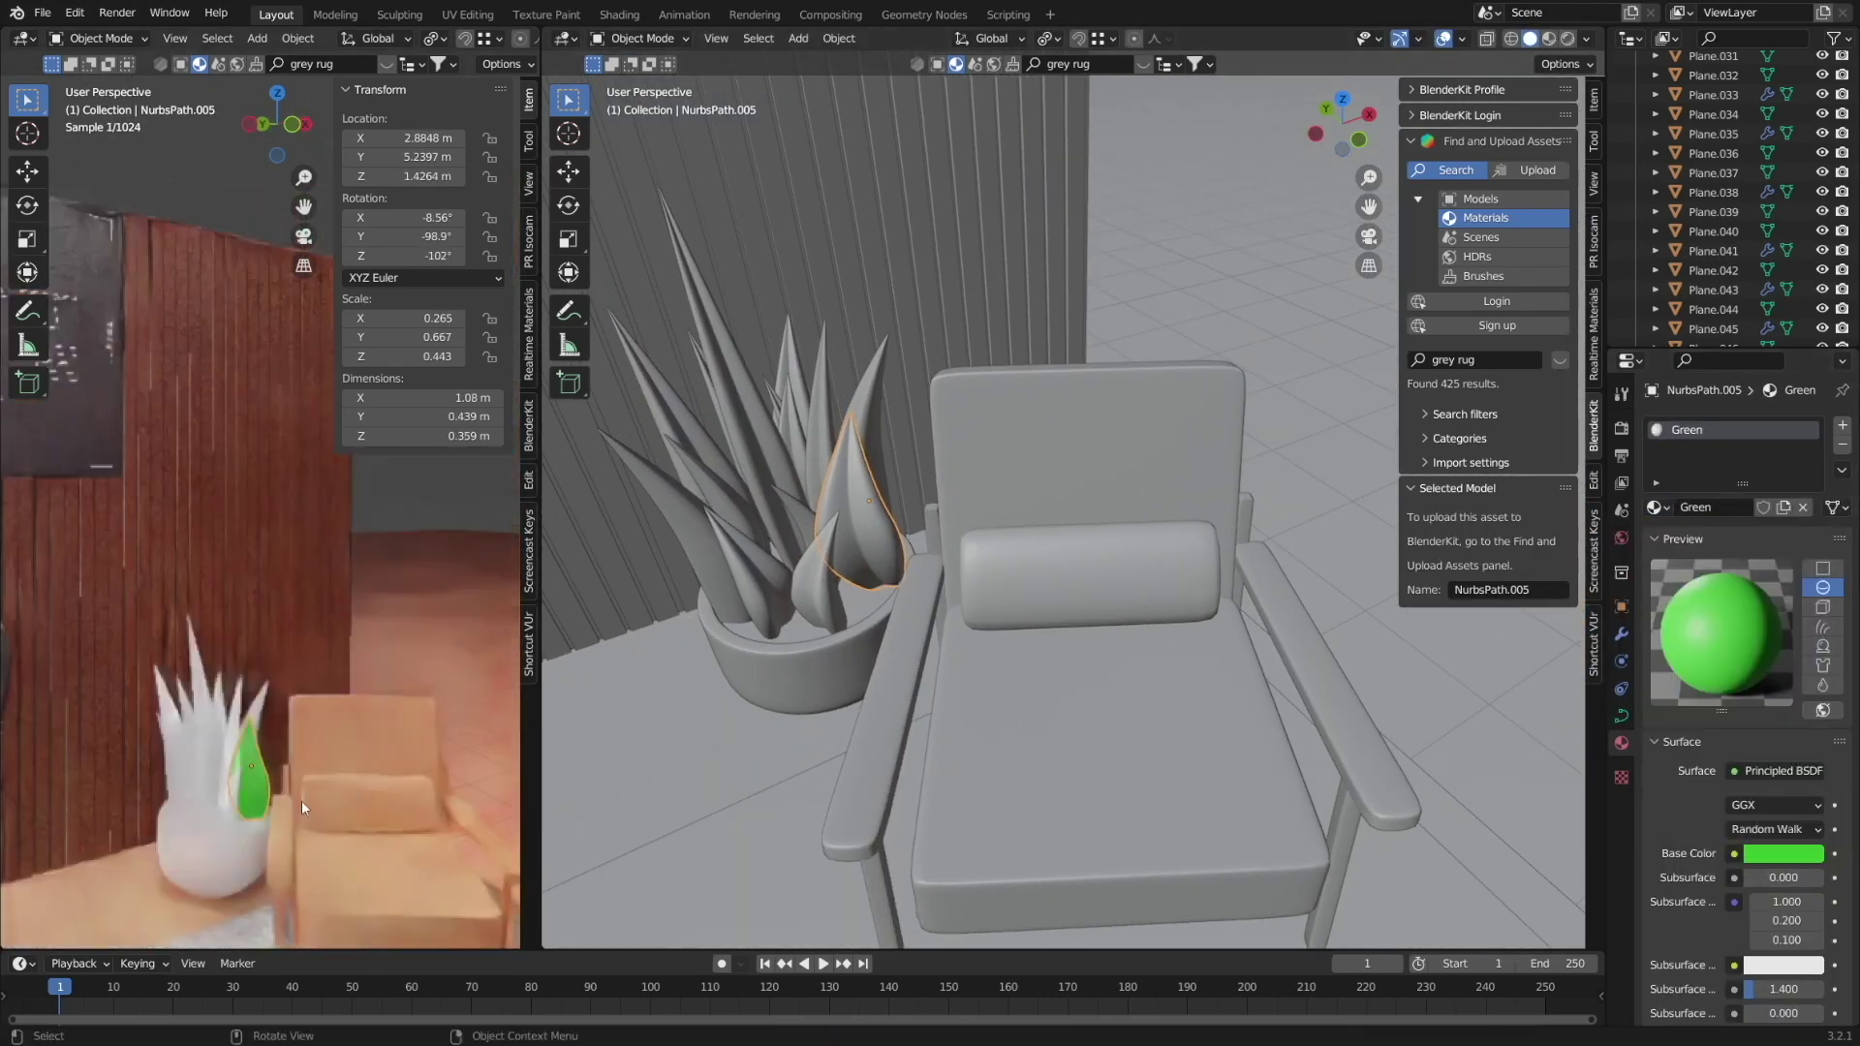
Darken the plant leaf's Green material, set its roughness to 0.356, and assign it to a neighbouring leaf.
scroll(1734, 678, down, 5)
scroll(245, 638, up, 3)
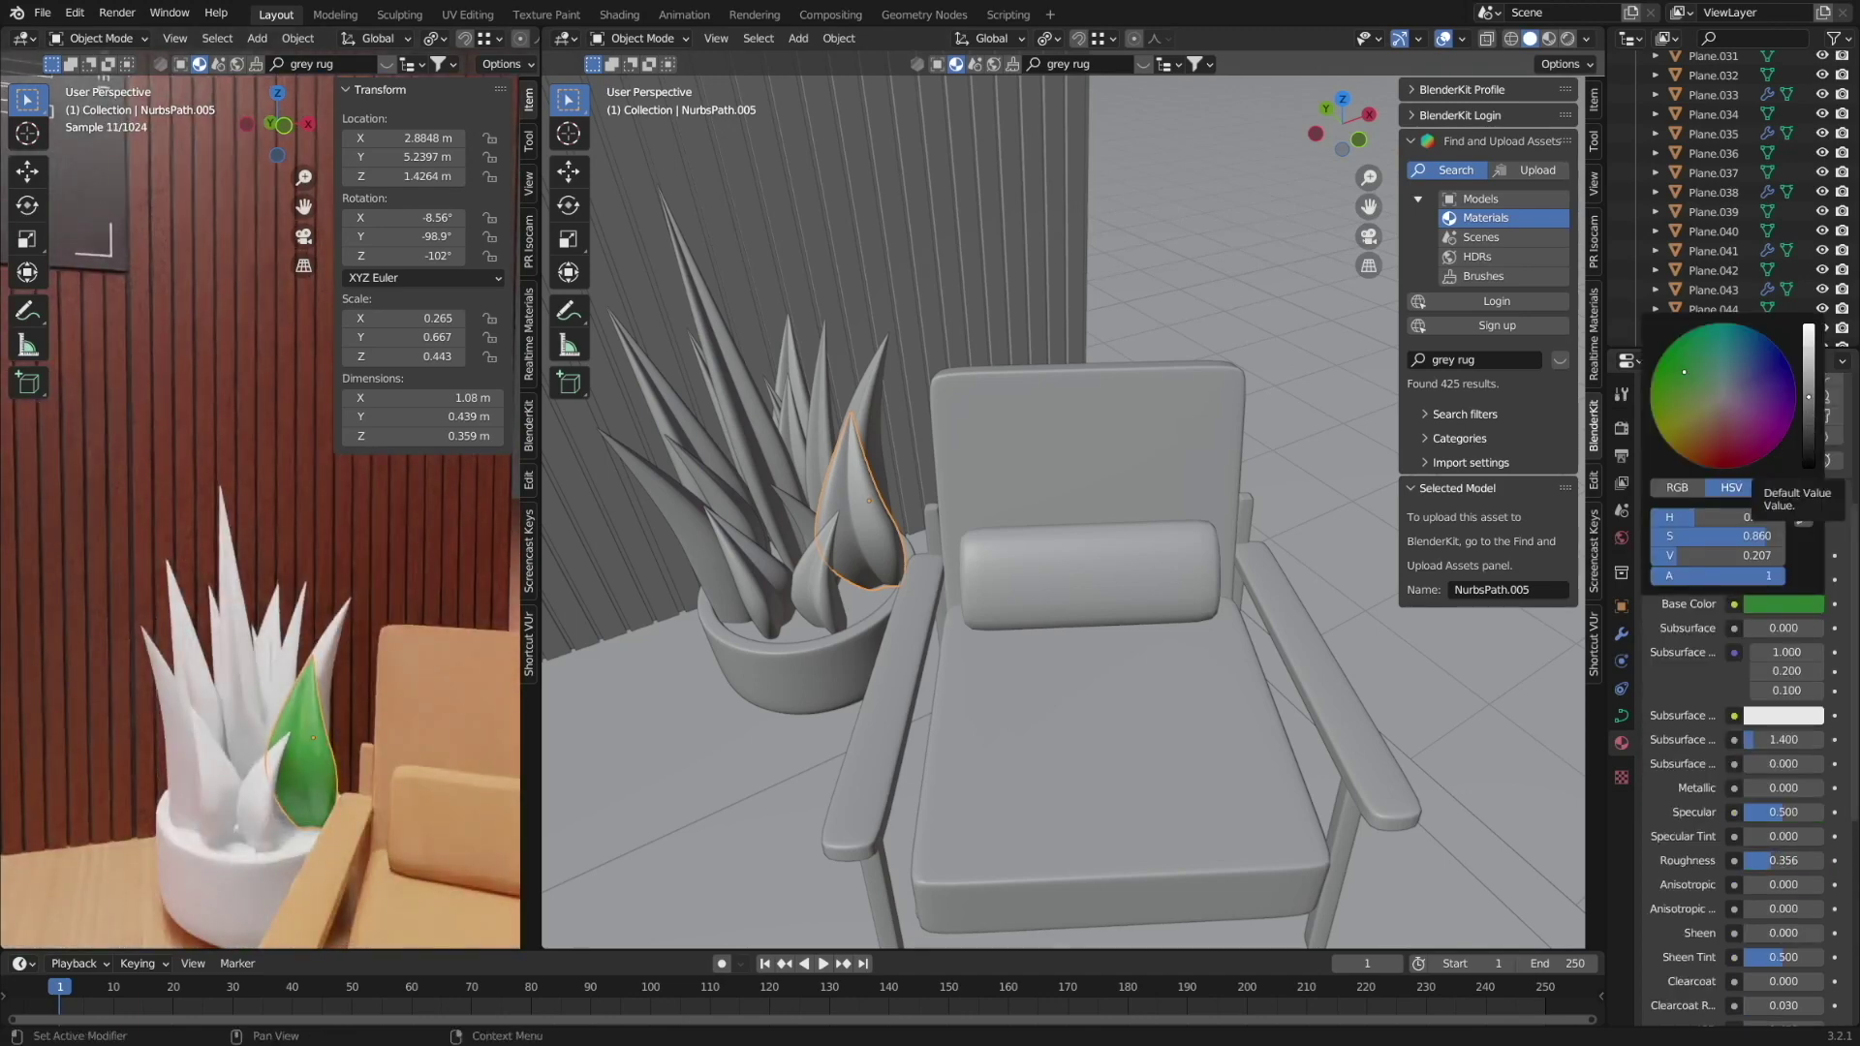
key(KP_7)
key(ctrl+l)
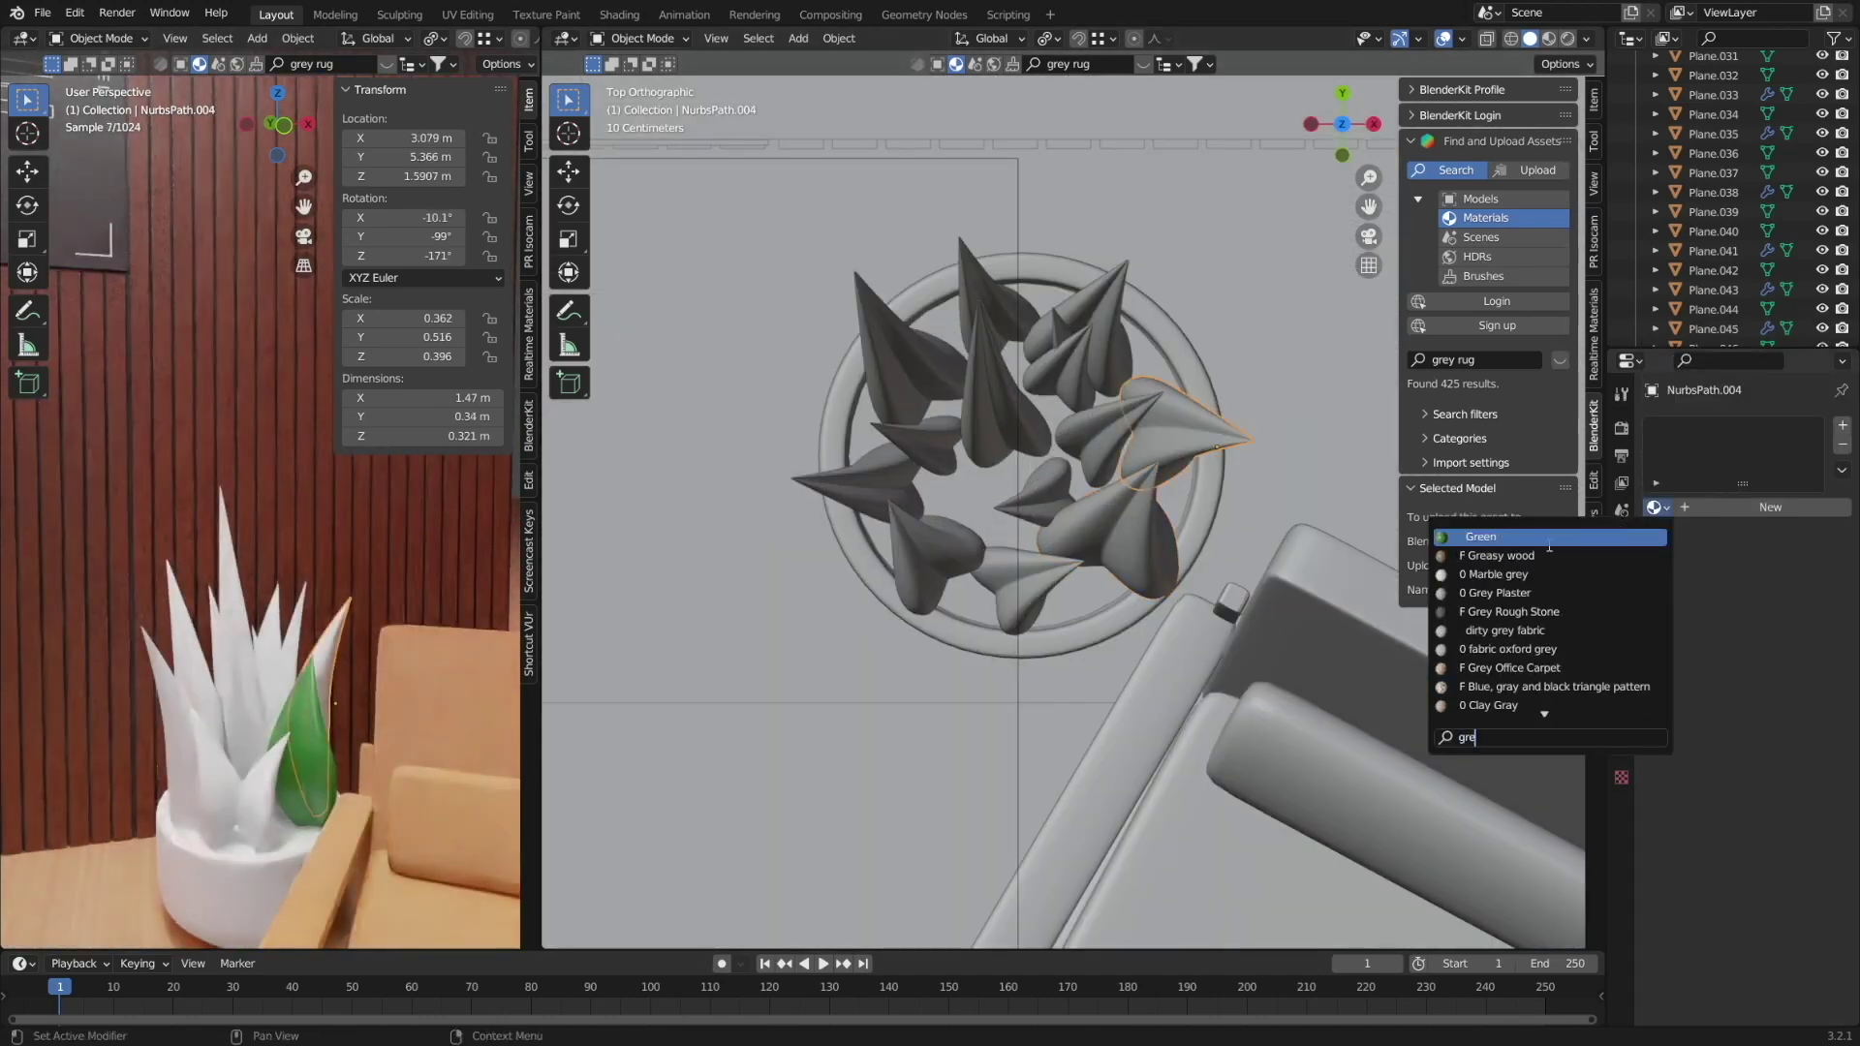
click(1540, 531)
Assign the Green material to the remaining leaves of the potted plant.
click(998, 433)
key(r)
click(1099, 429)
shift+click(984, 290)
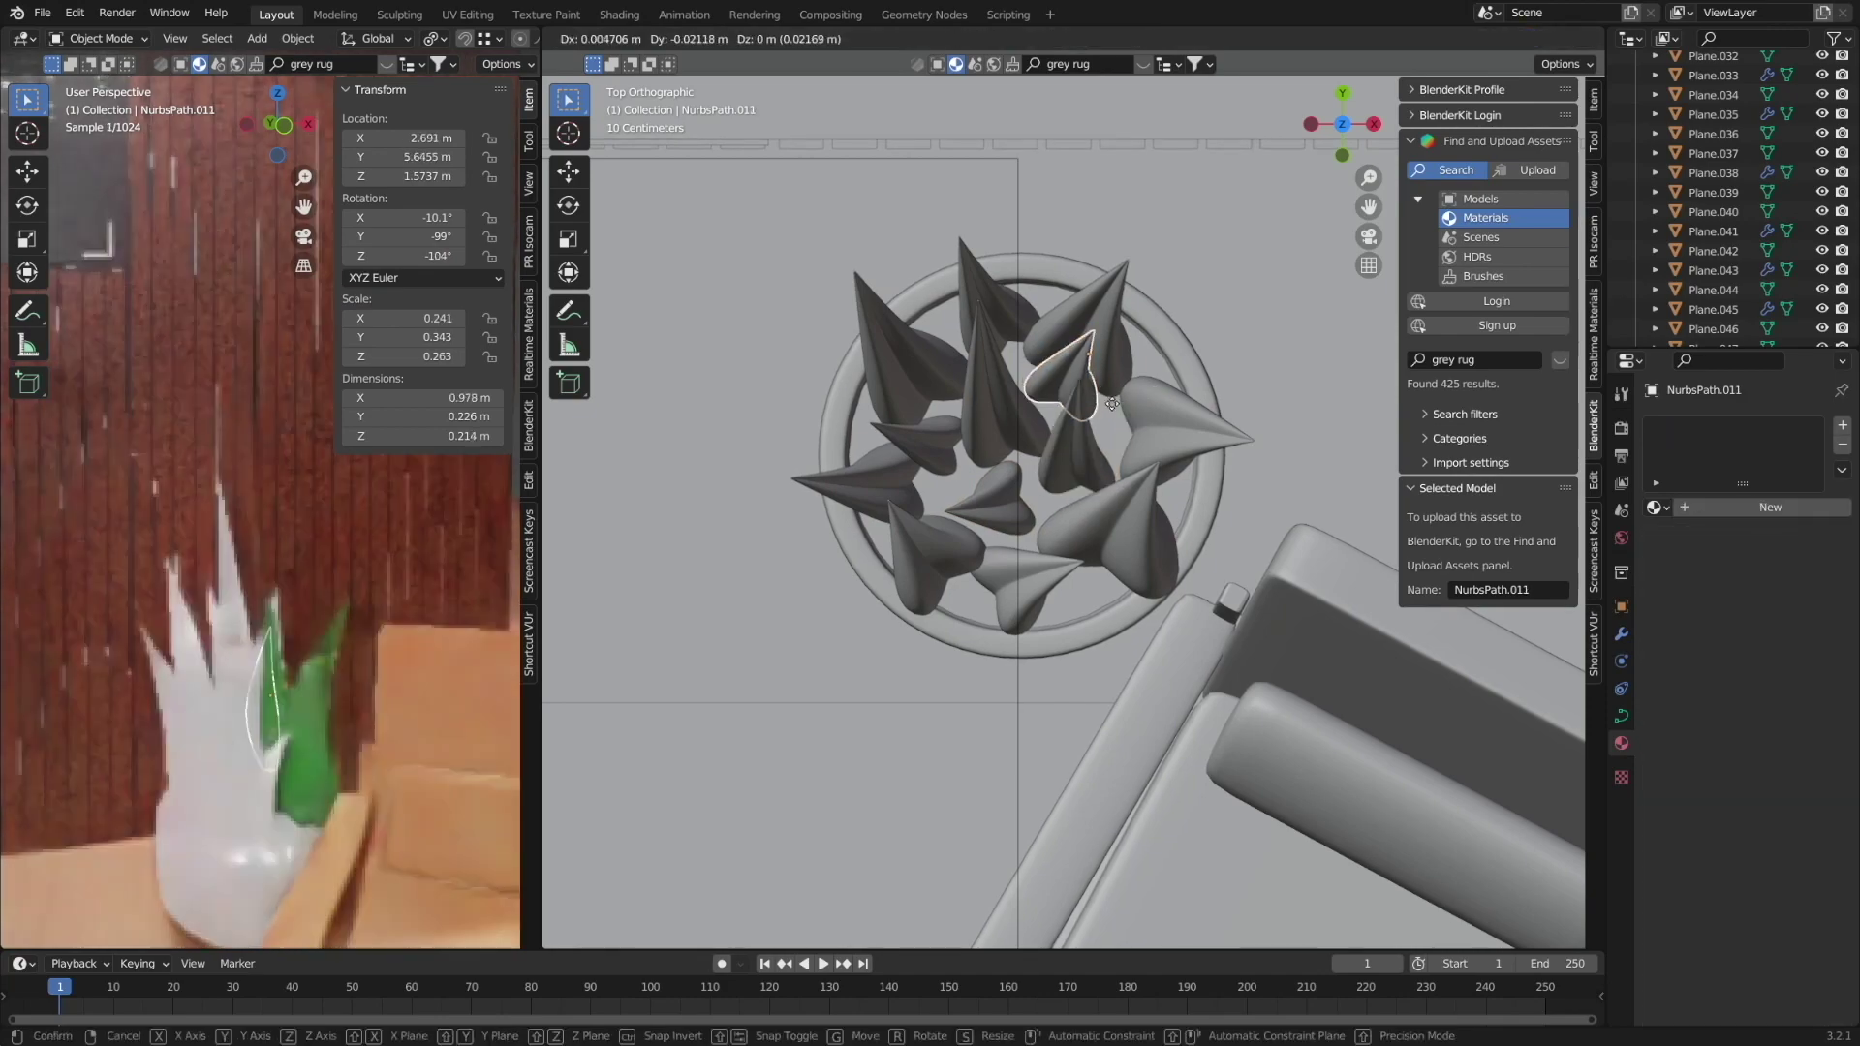
key(ctrl+l)
click(1566, 532)
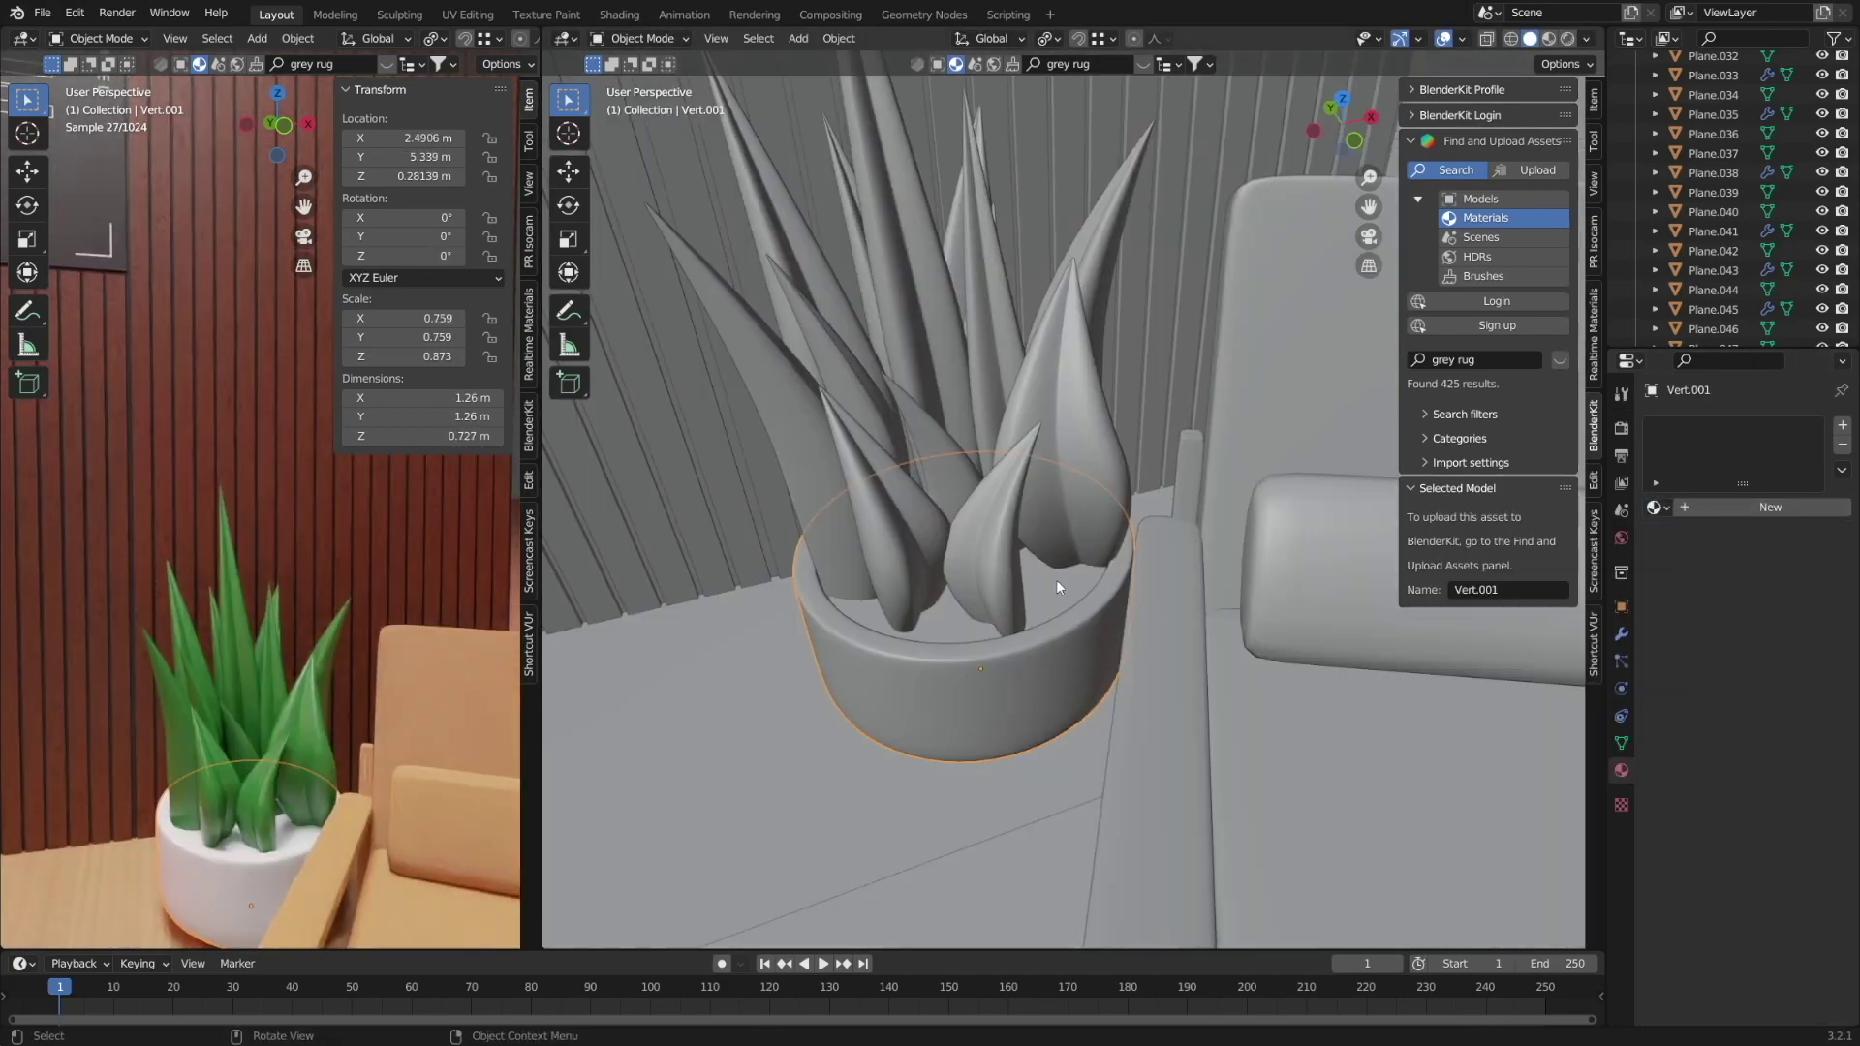
Give the plant pot a material and add an image texture to the laptop screen's material.
double_click(1694, 429)
text(B)
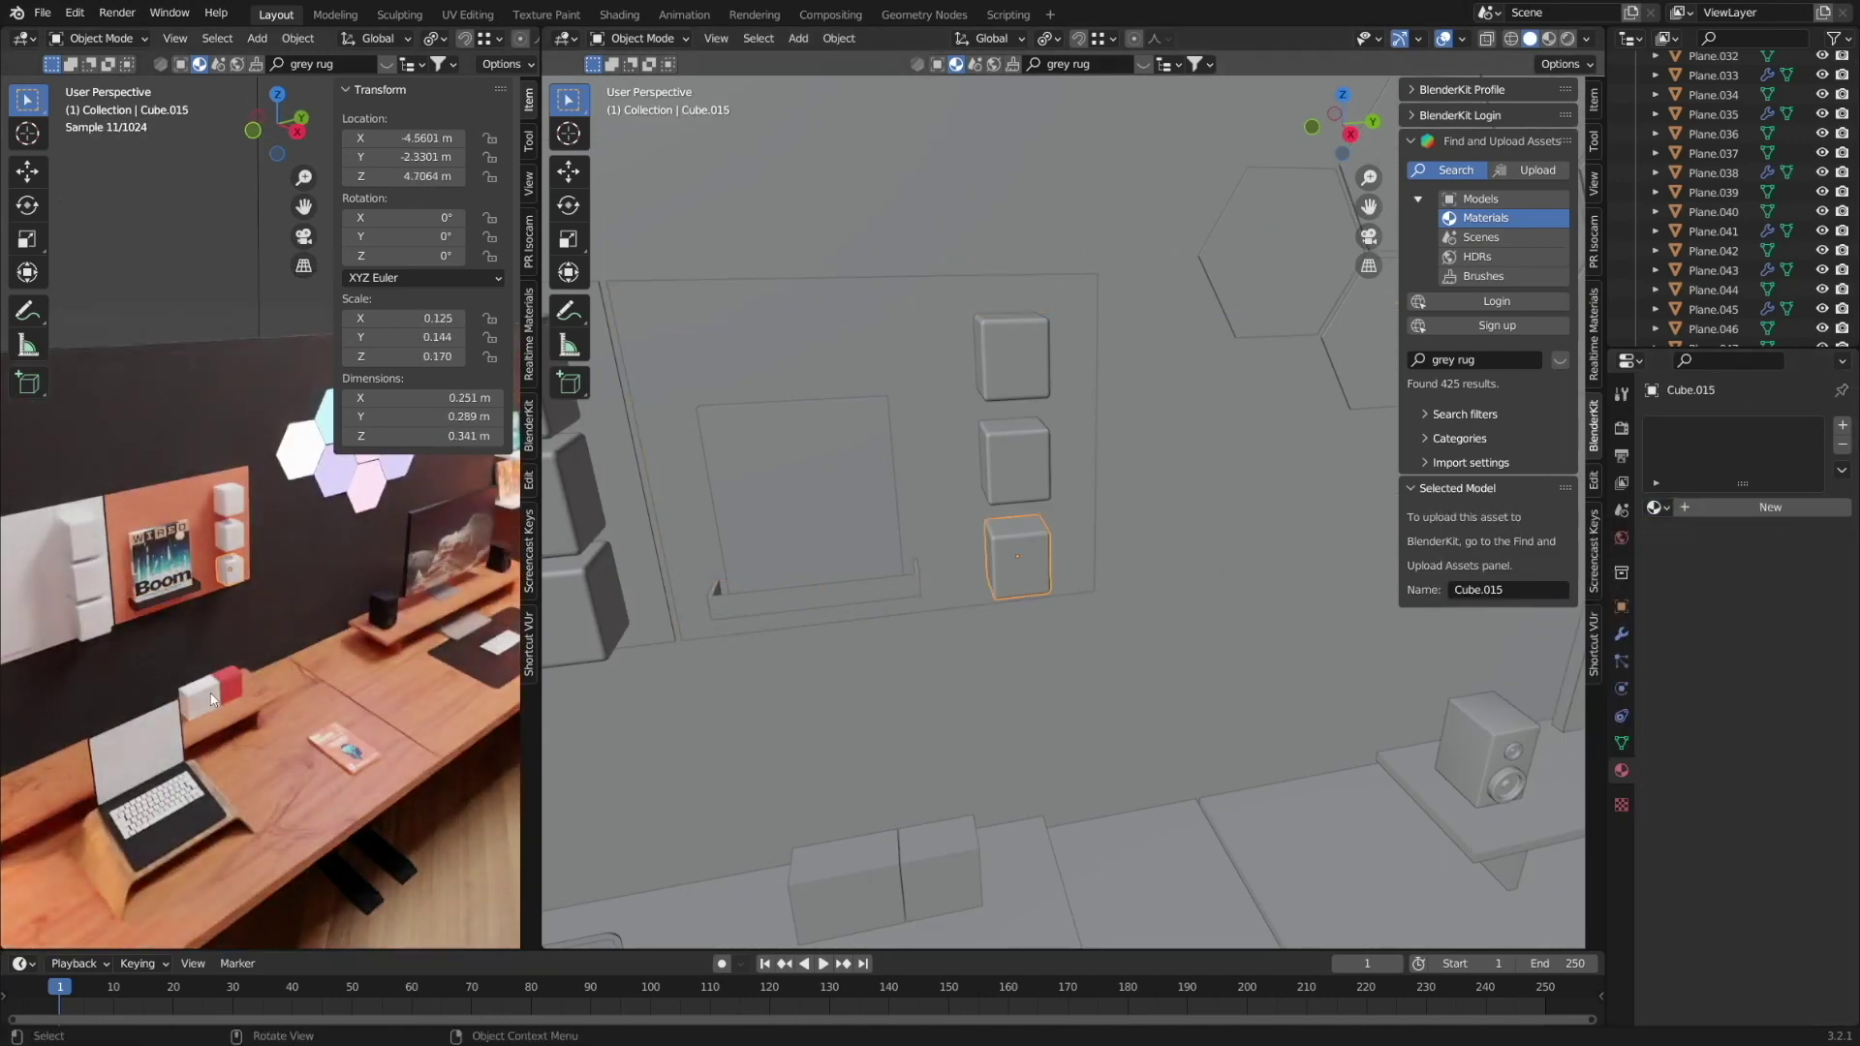
click(683, 15)
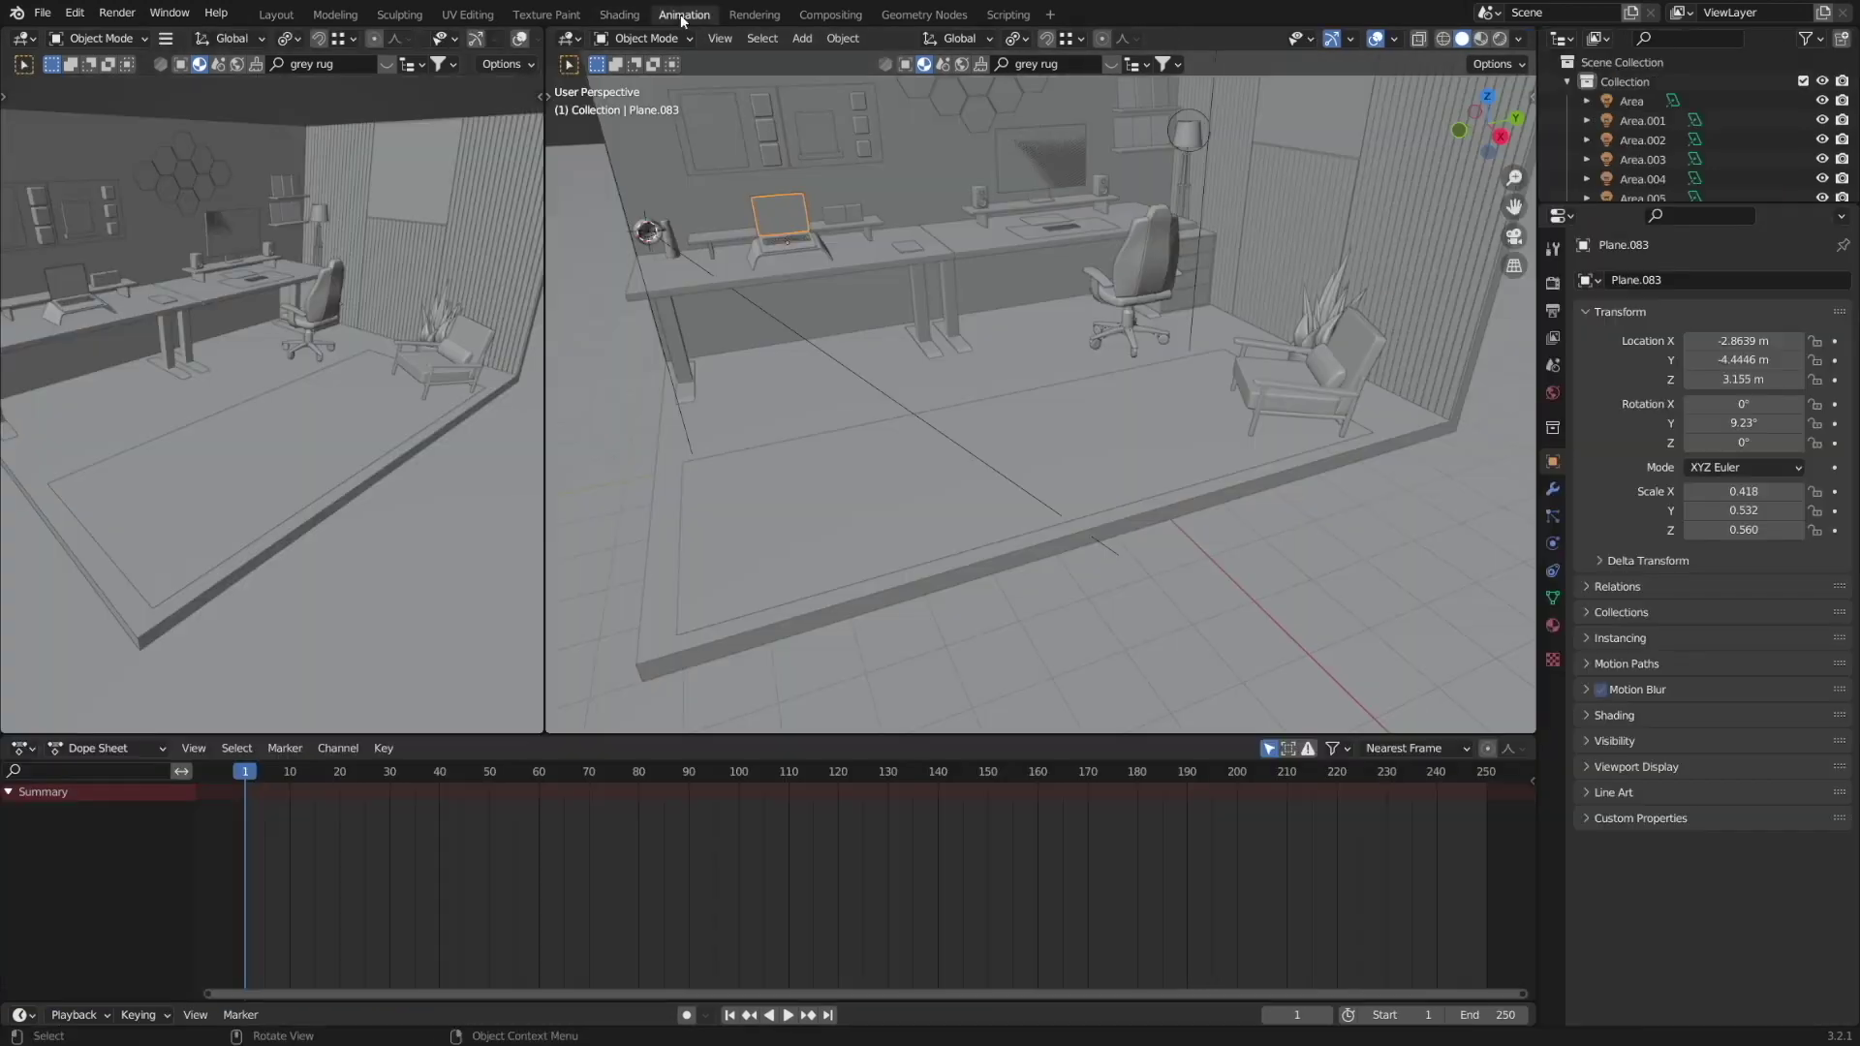
click(619, 14)
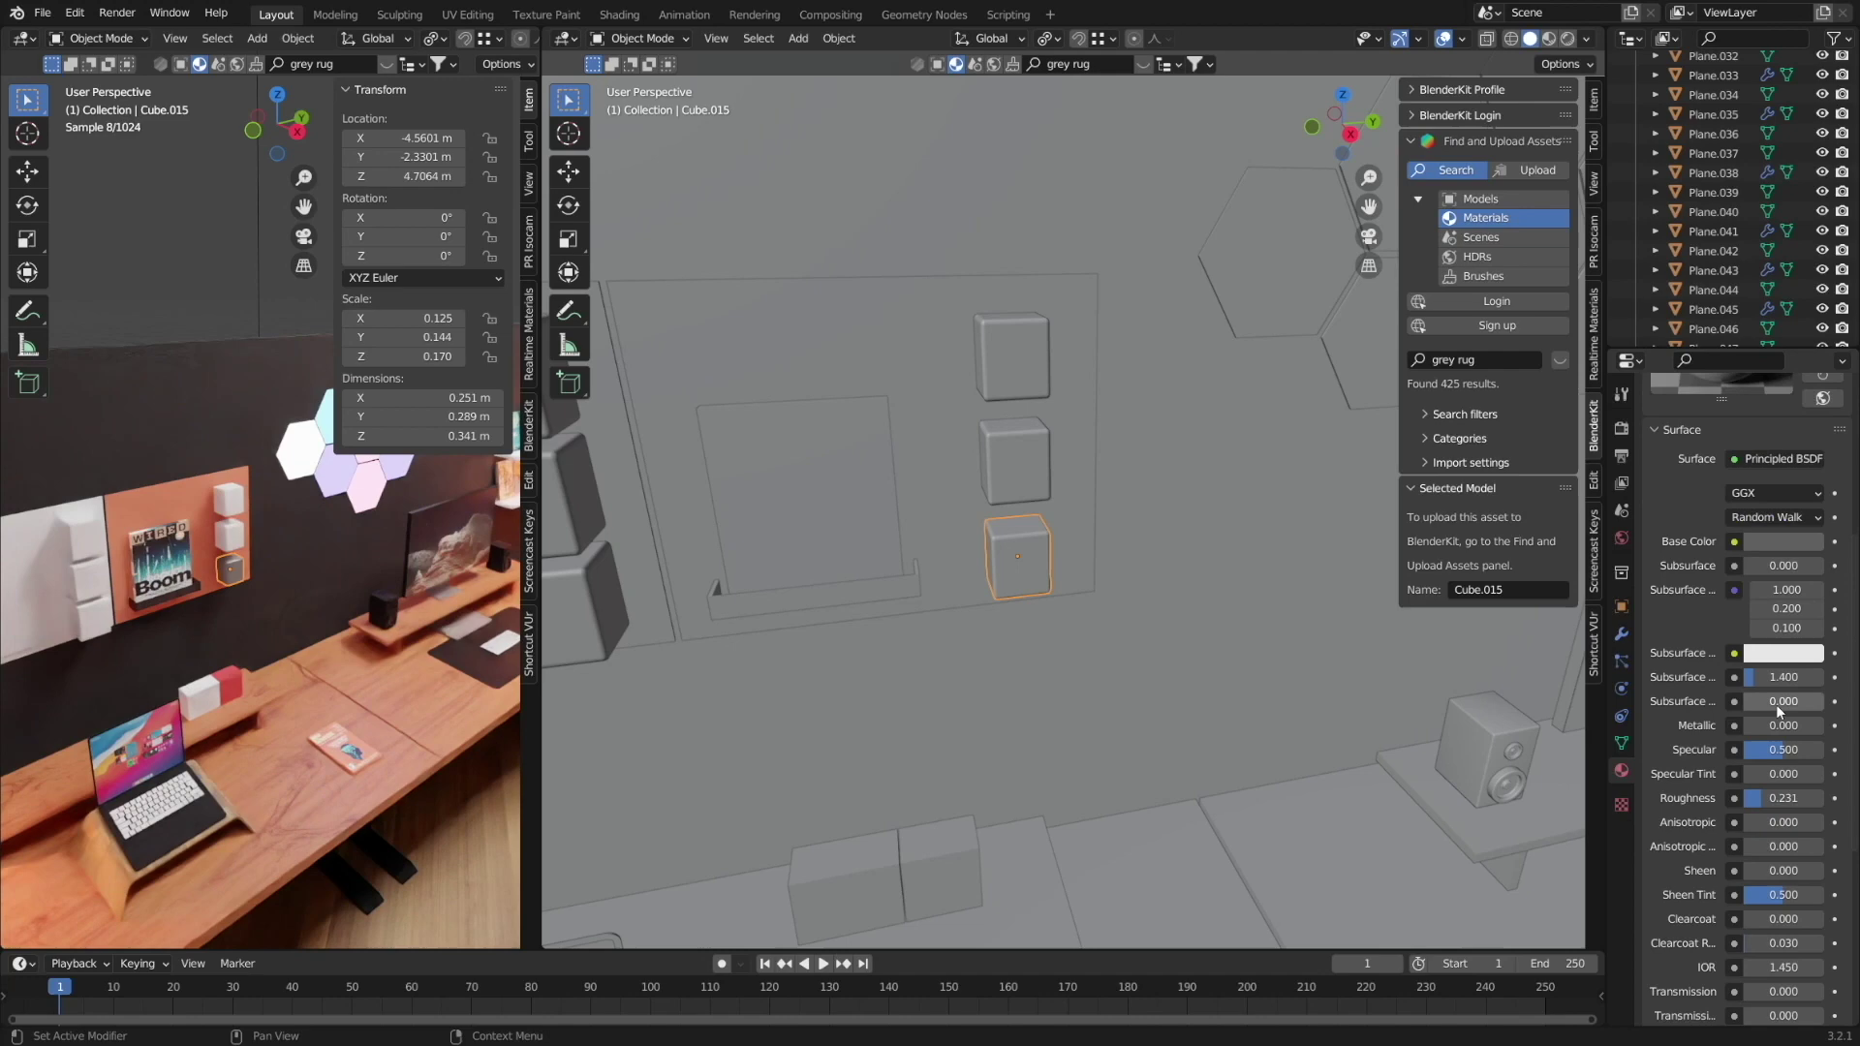
Set the lowest small wall box's metallic value to 0.808 and assign the yellow1 material to the top box of that column.
drag(1781, 726, 1805, 742)
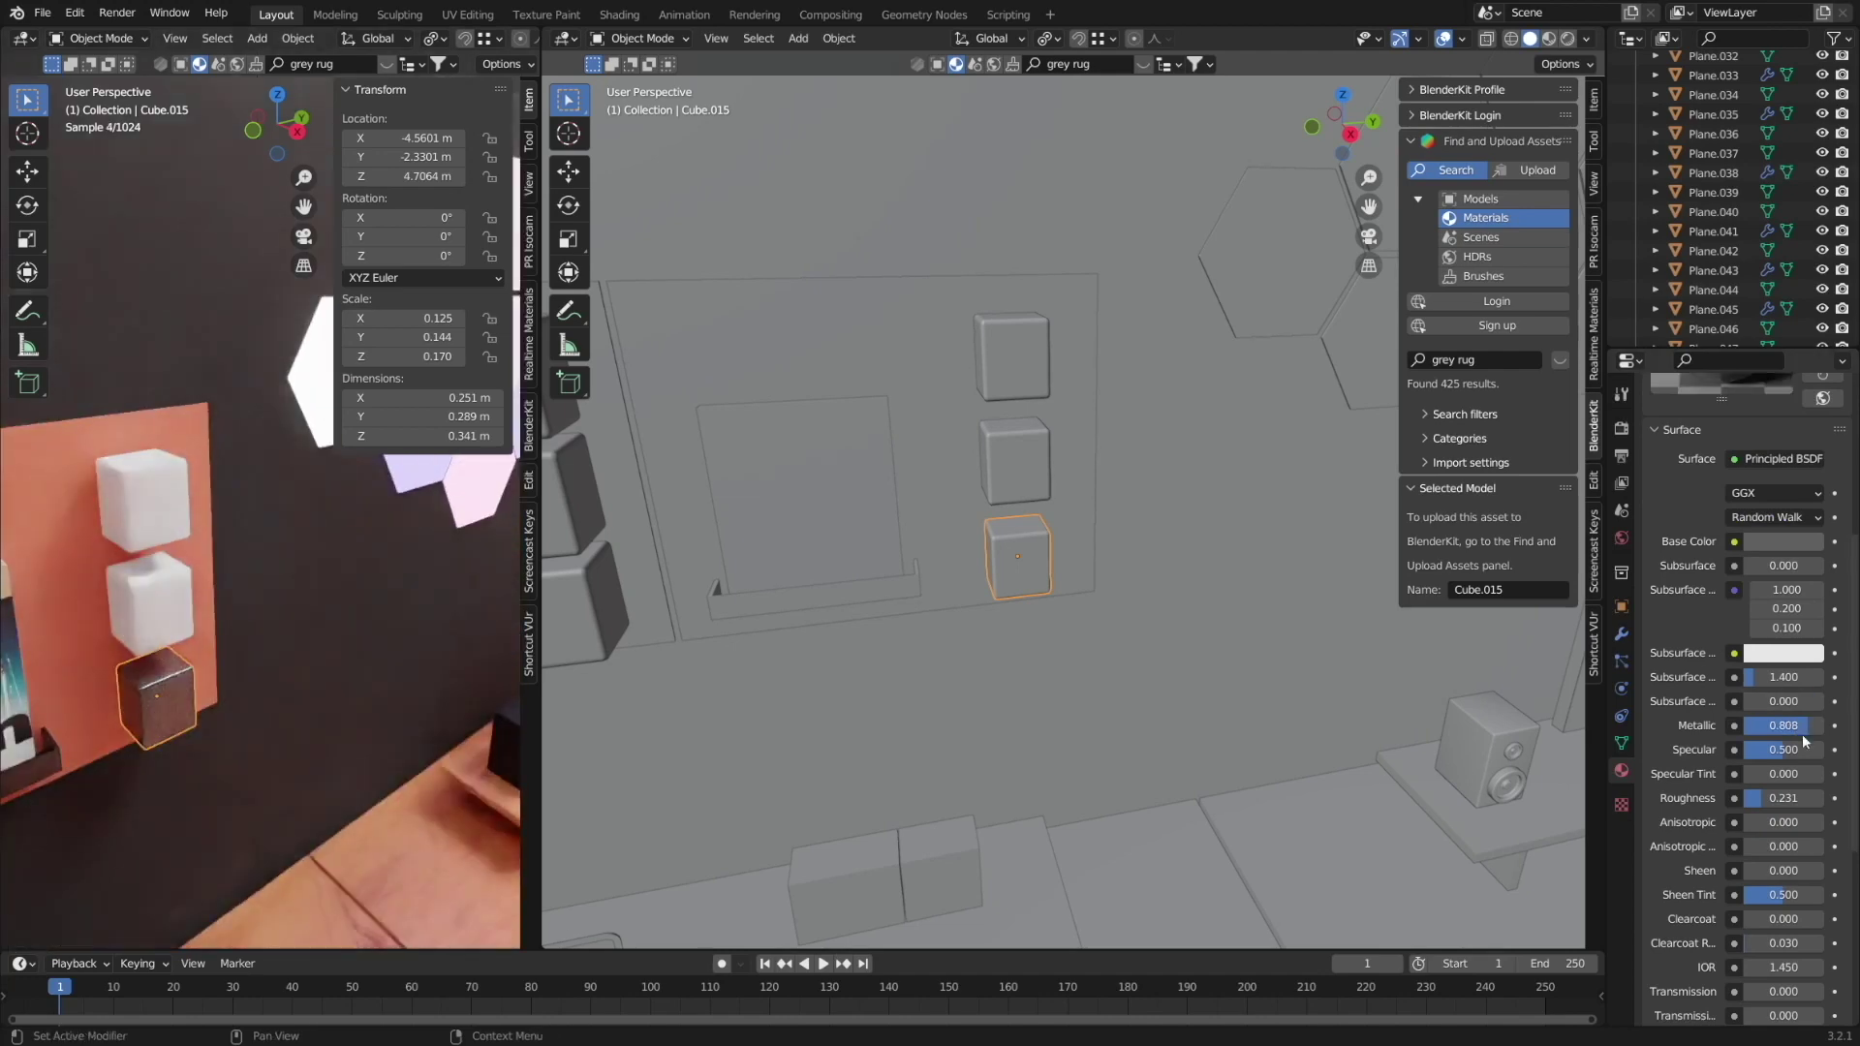
click(1658, 506)
text(ye)
click(1494, 532)
click(1012, 357)
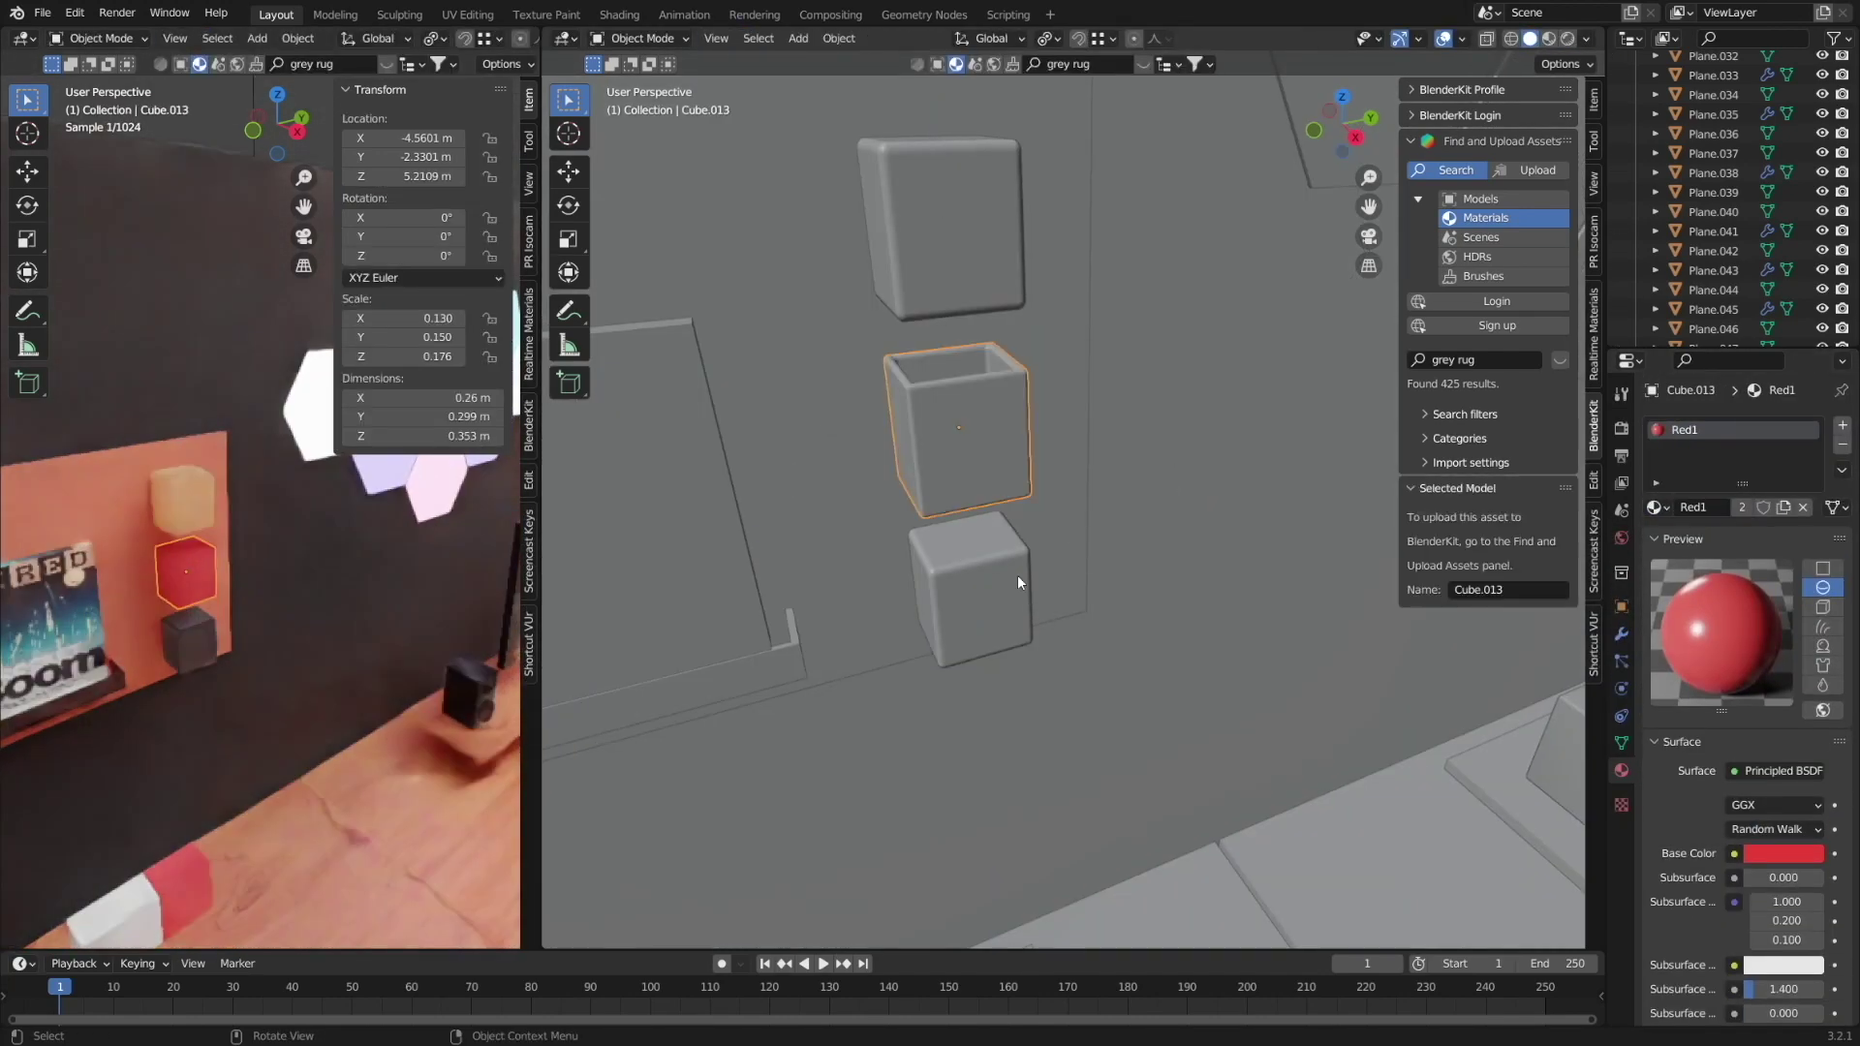
Save the file and hollow out the bottom and top small wall boxes by insetting and extruding their upper faces inward.
key(ctrl+s)
key(e)
click(971, 571)
click(939, 228)
key(e)
click(940, 227)
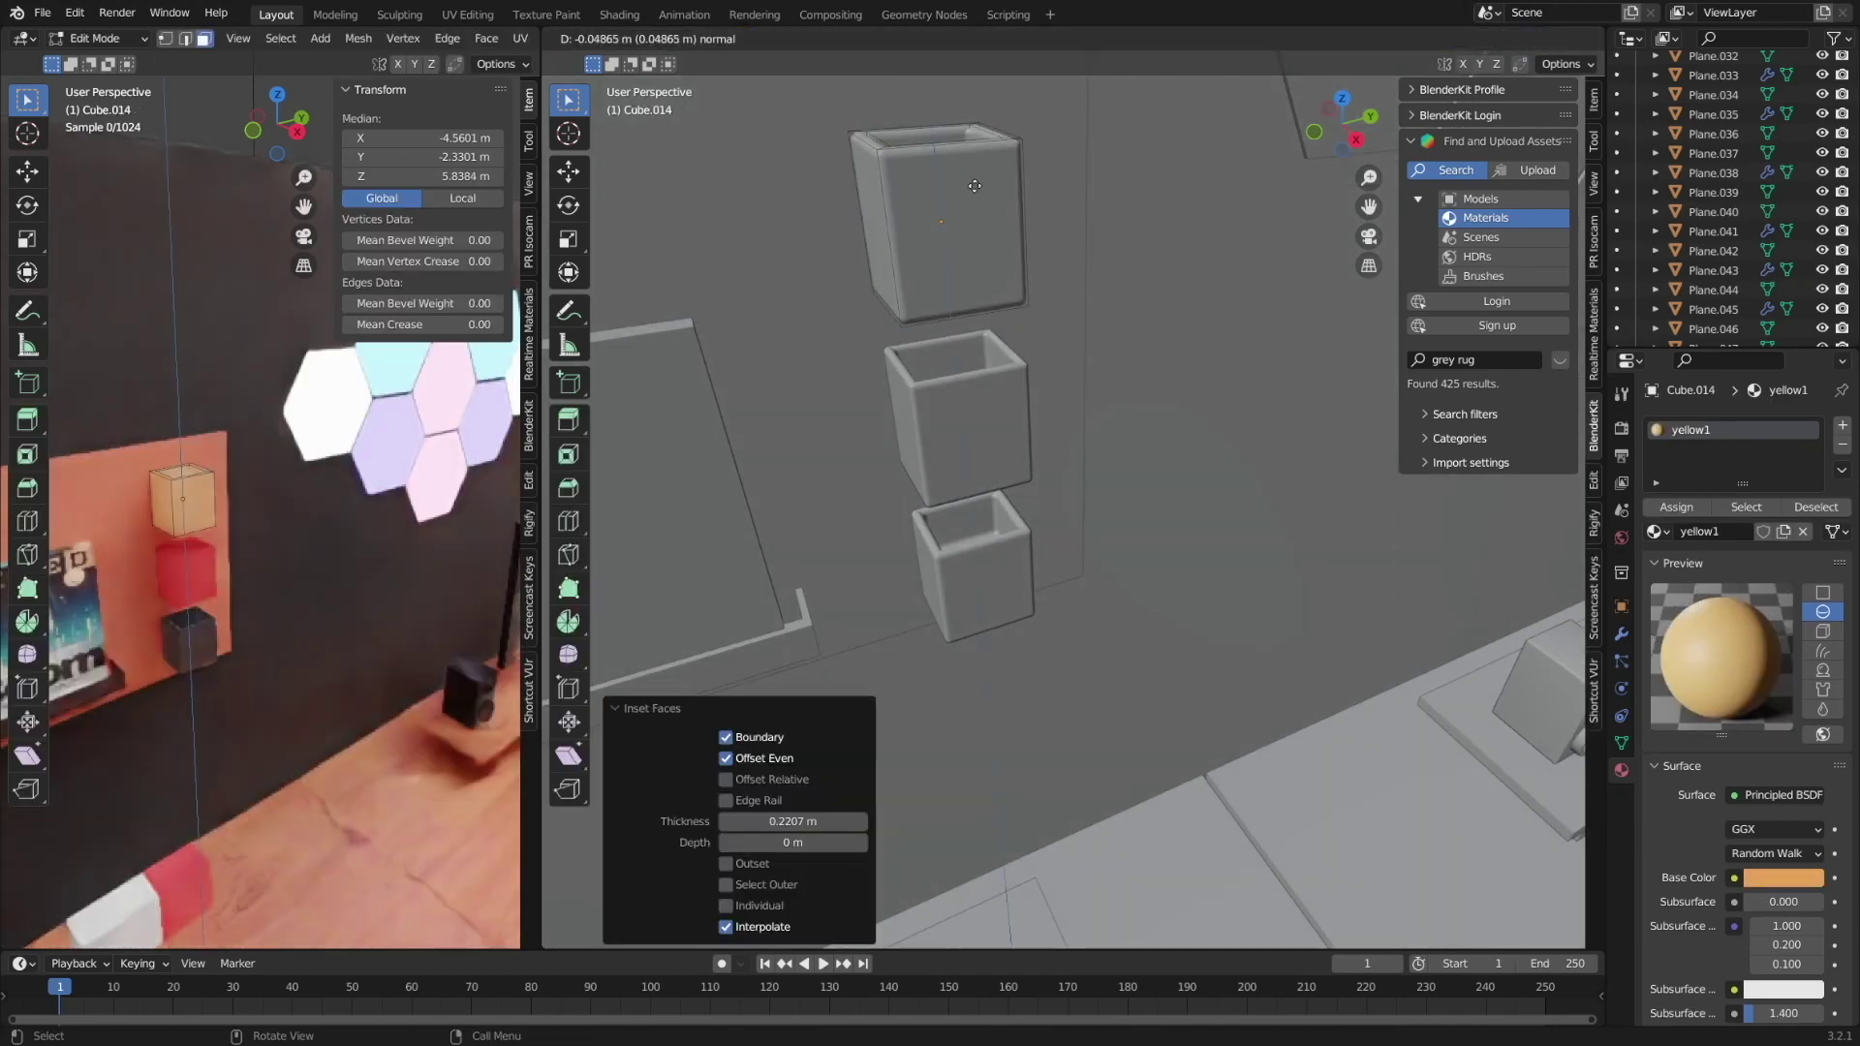
Give the left wall board's inner panel a dark material, and hollow out the three larger boxes beside it with metallic materials, saving the file.
scroll(787, 510, down, 3)
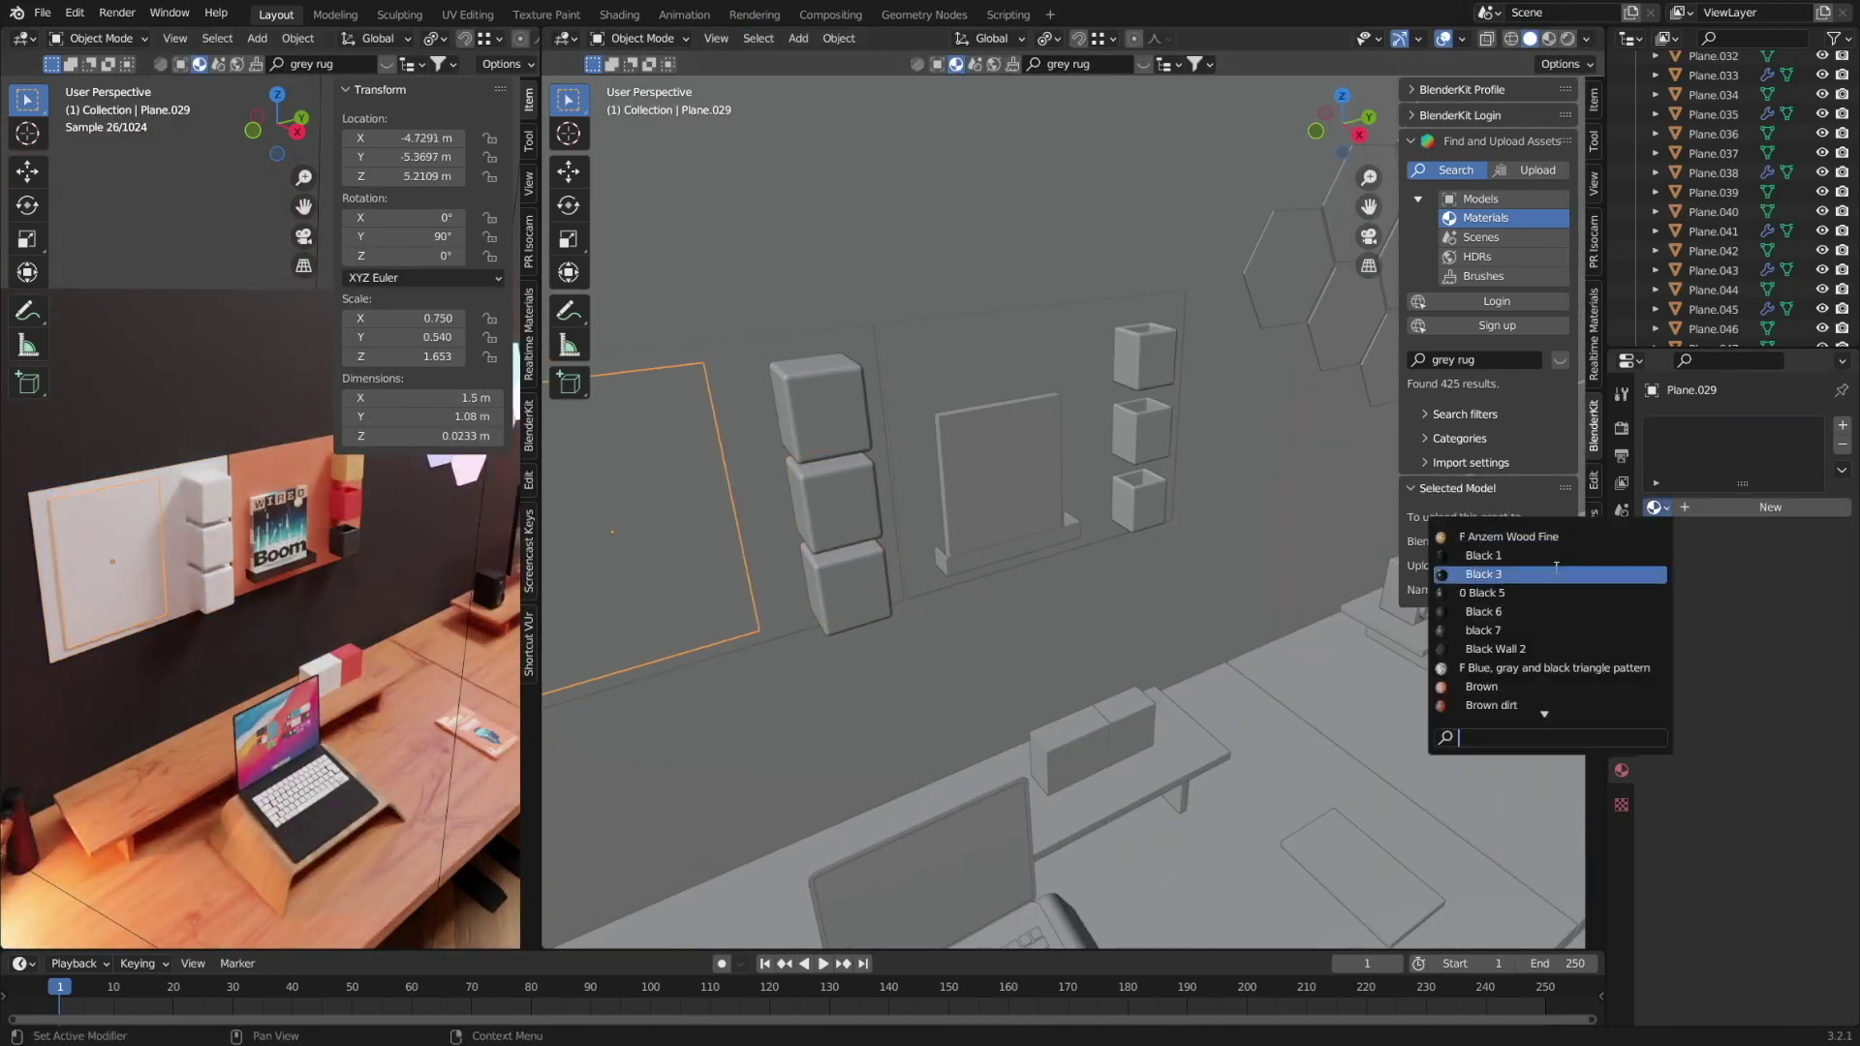
click(839, 506)
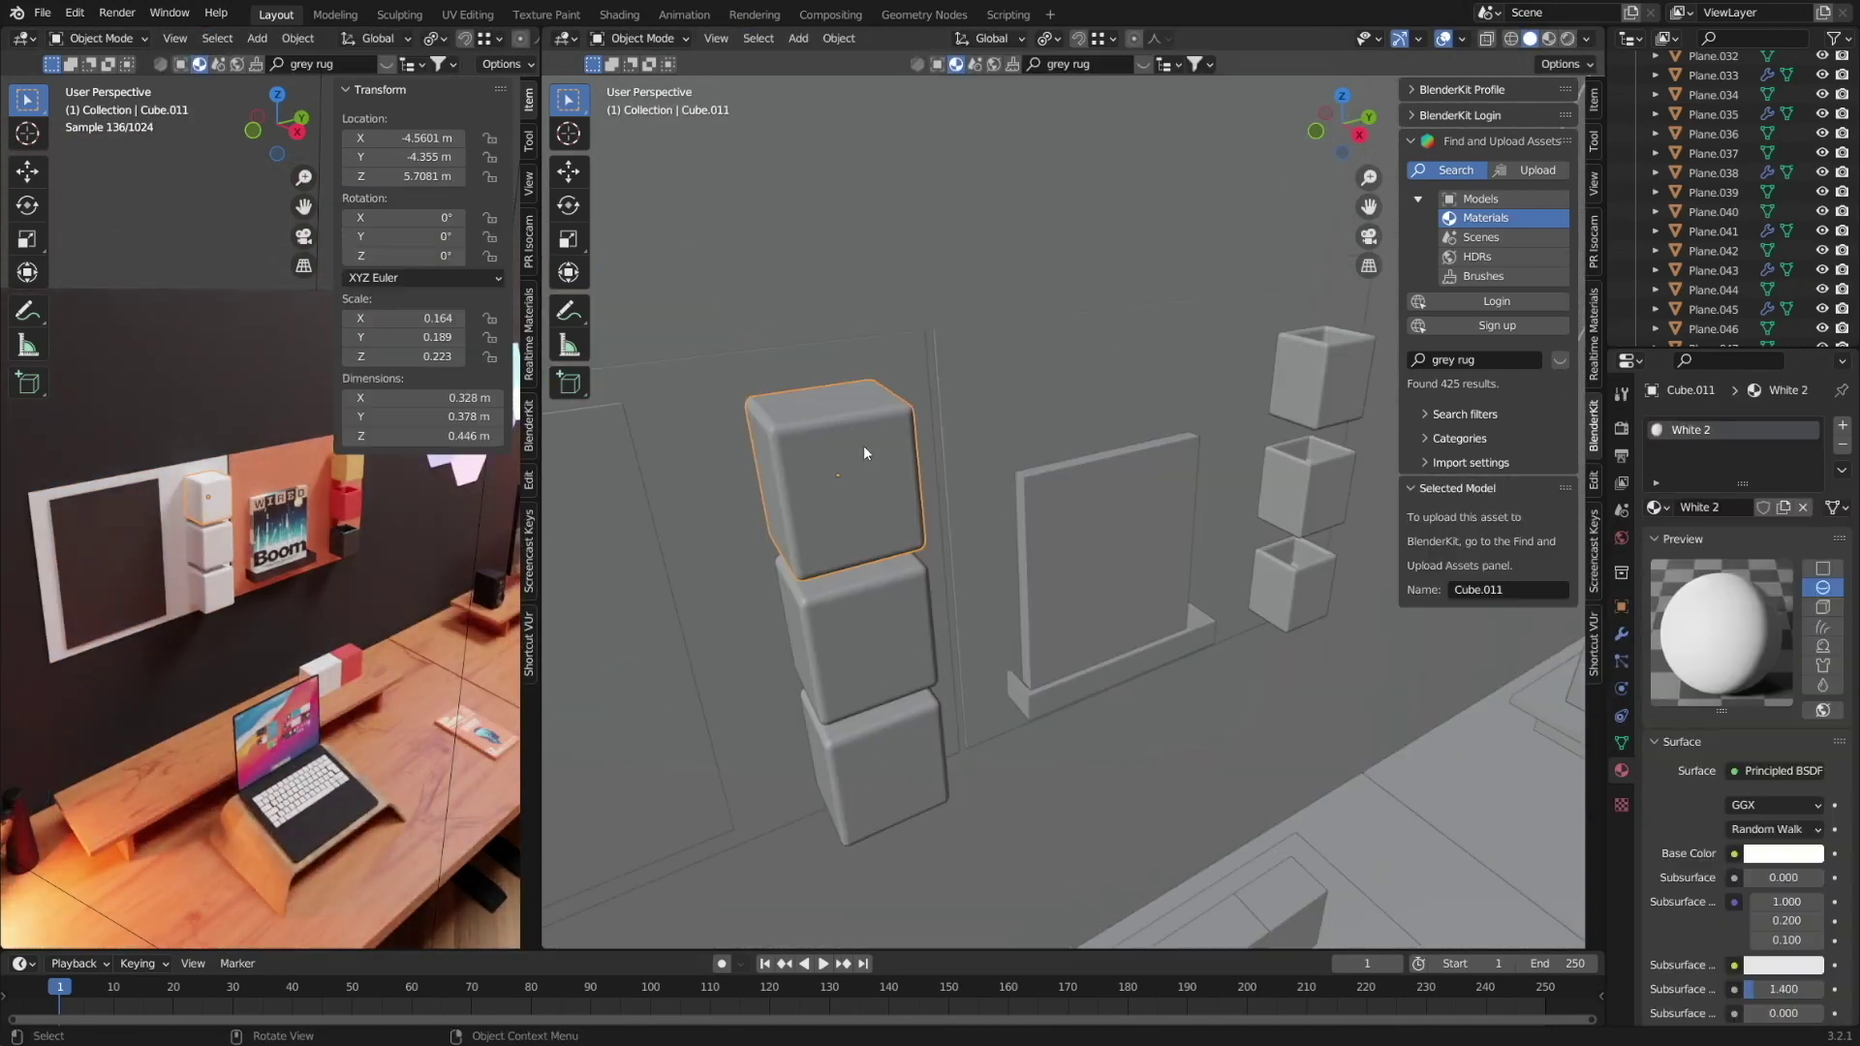
key(Tab)
key(a)
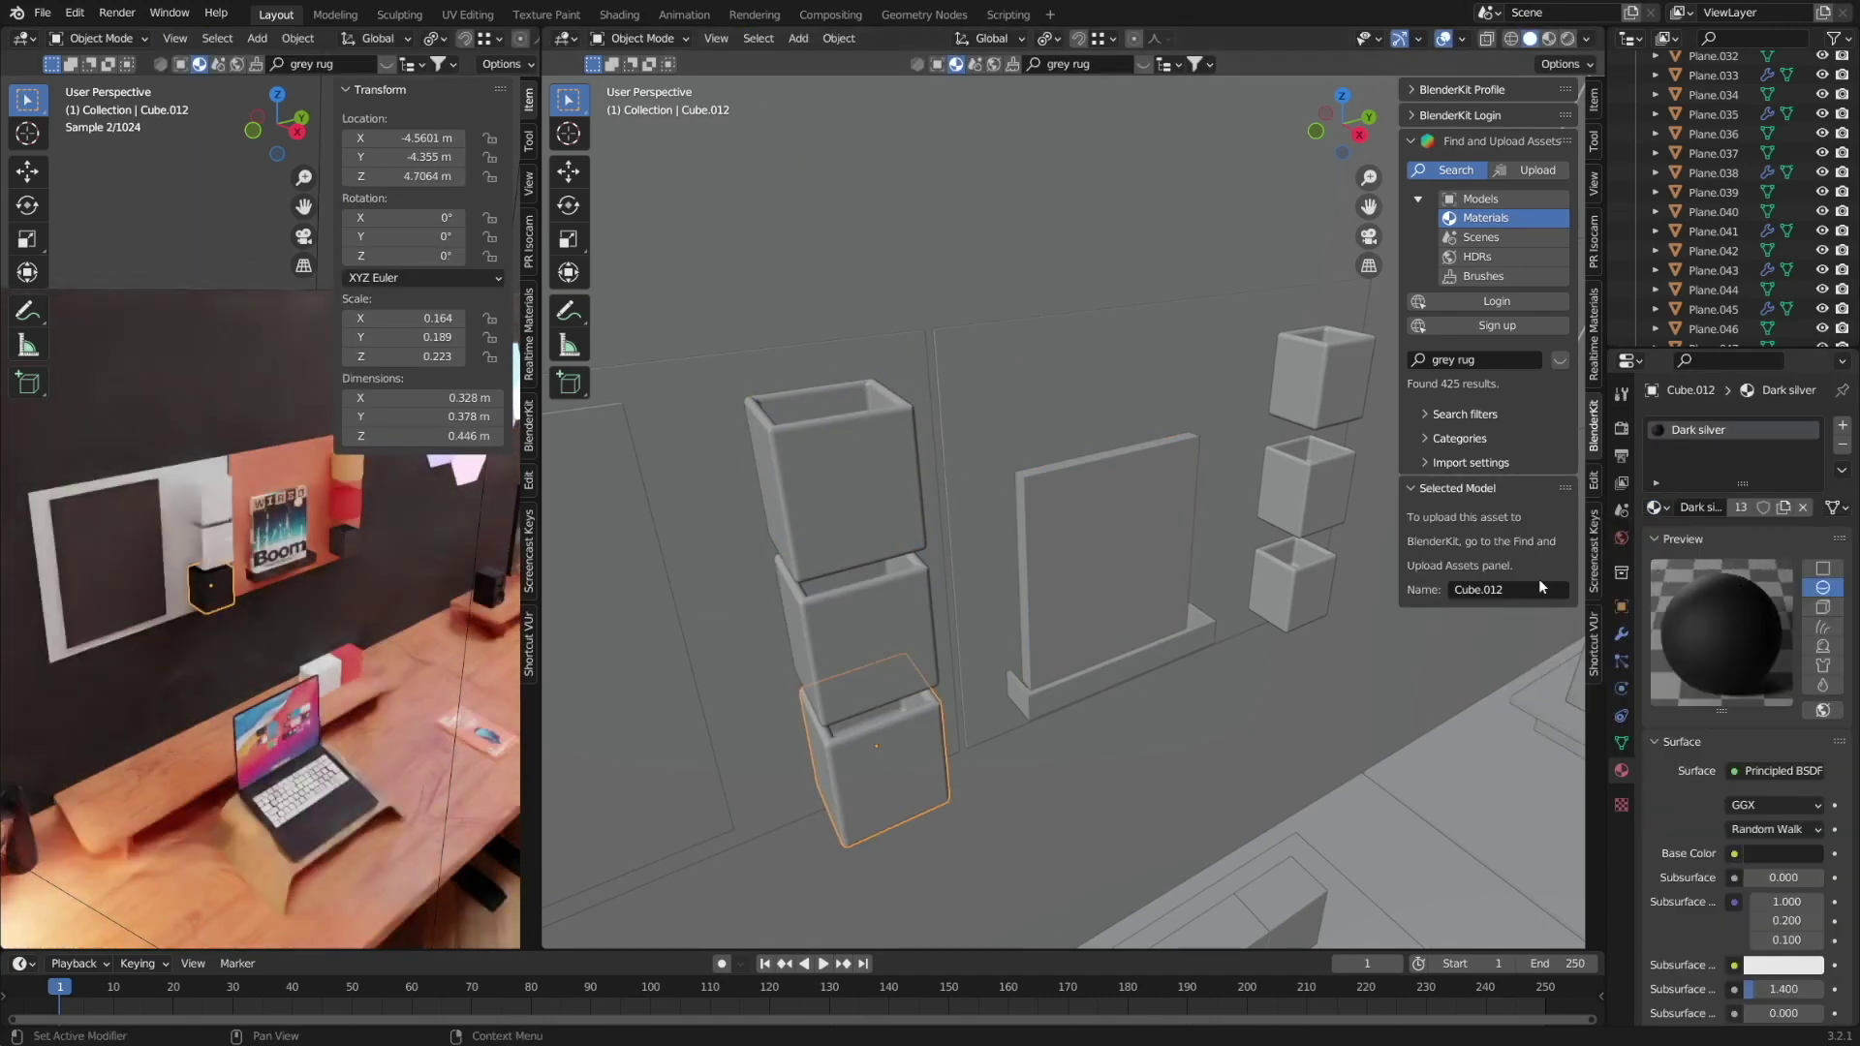
click(839, 498)
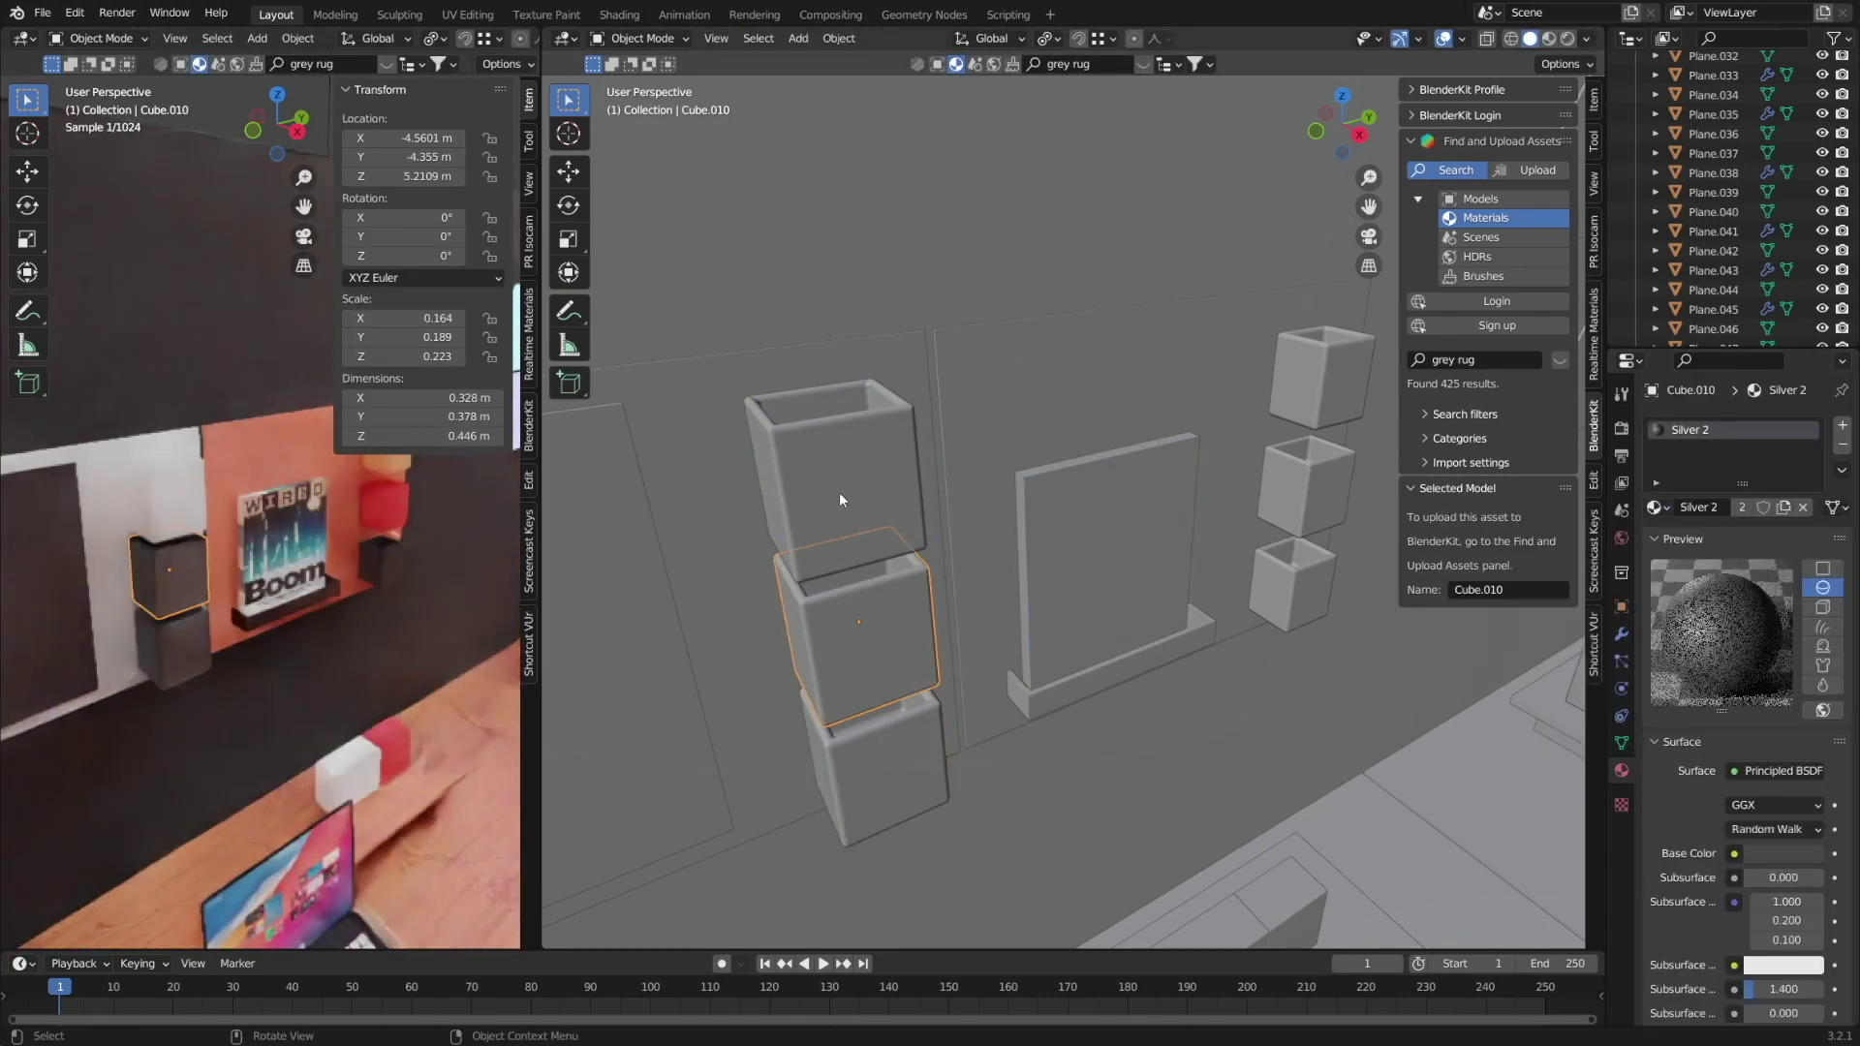
key(ctrl+s)
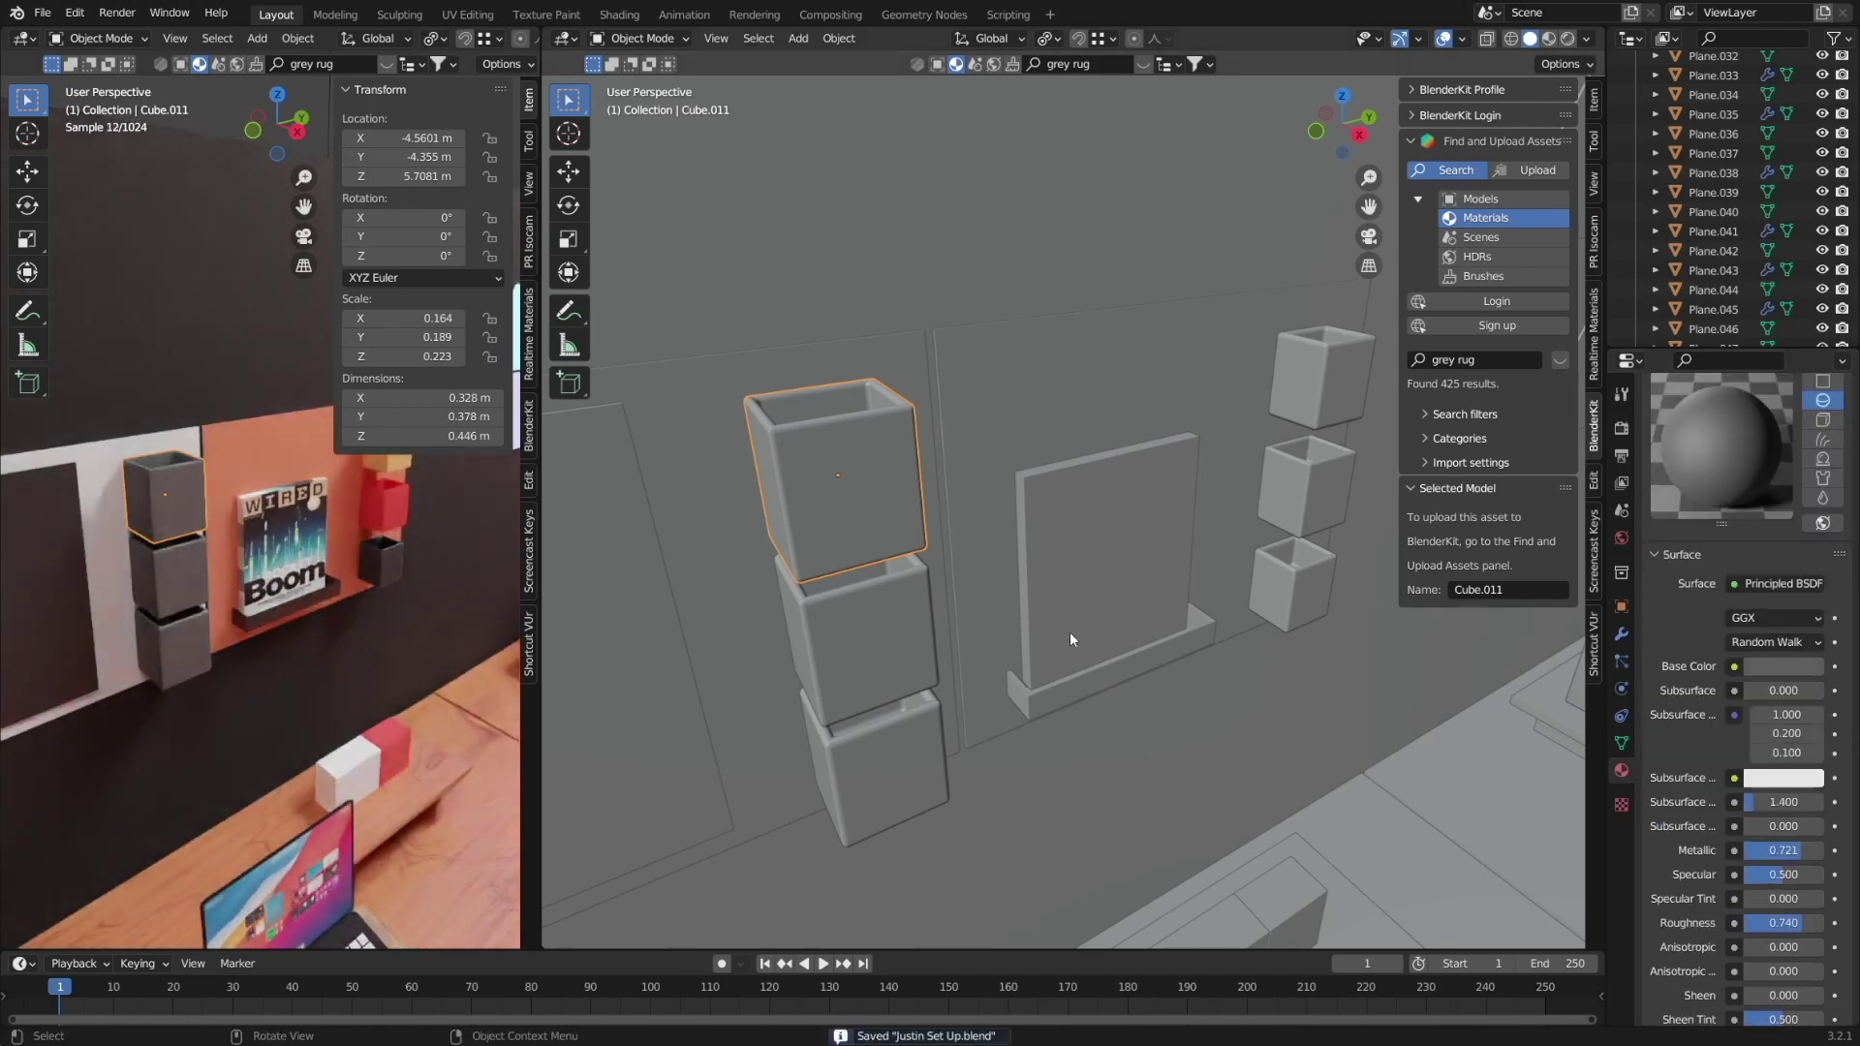
Add a text object, move it along Y toward the wall boards, and rotate it 90° on X and Z to face the room.
scroll(1127, 761, down, 6)
key(shift+a)
click(1135, 726)
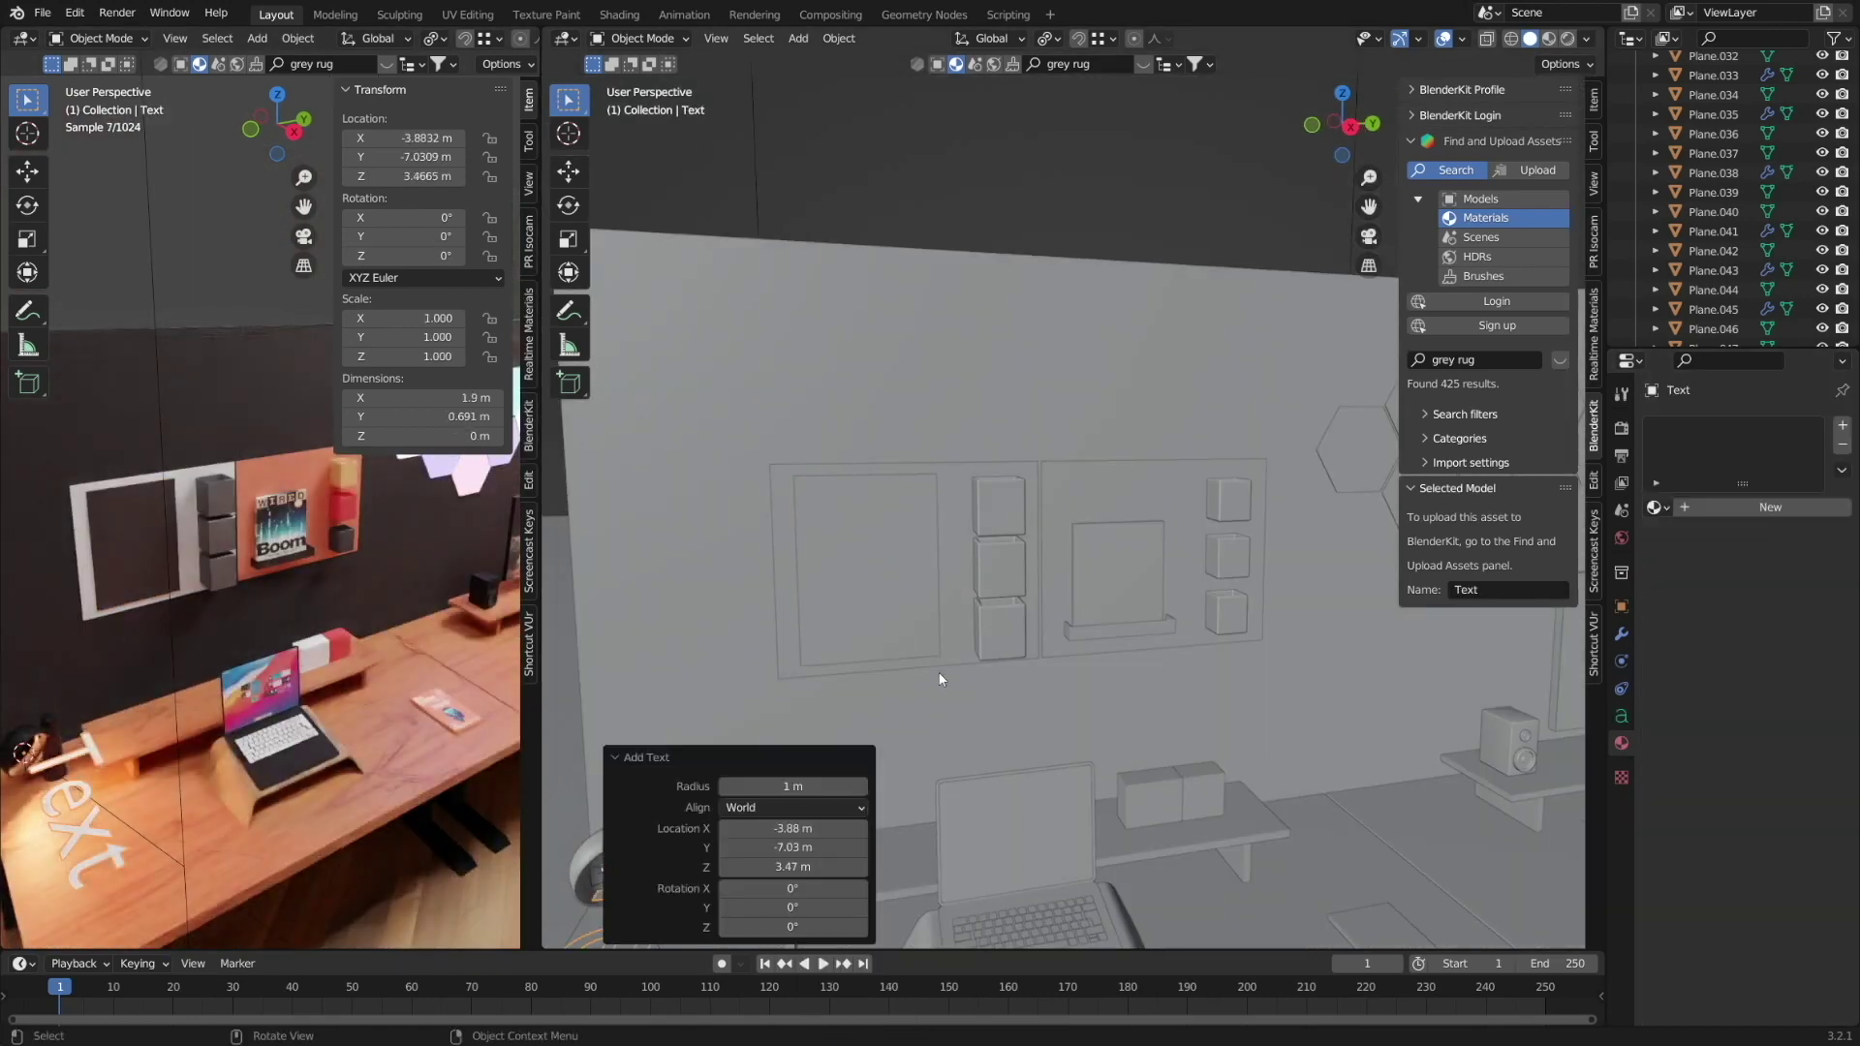
key(g)
key(y)
click(1135, 726)
middle_drag(1135, 726, 1077, 705)
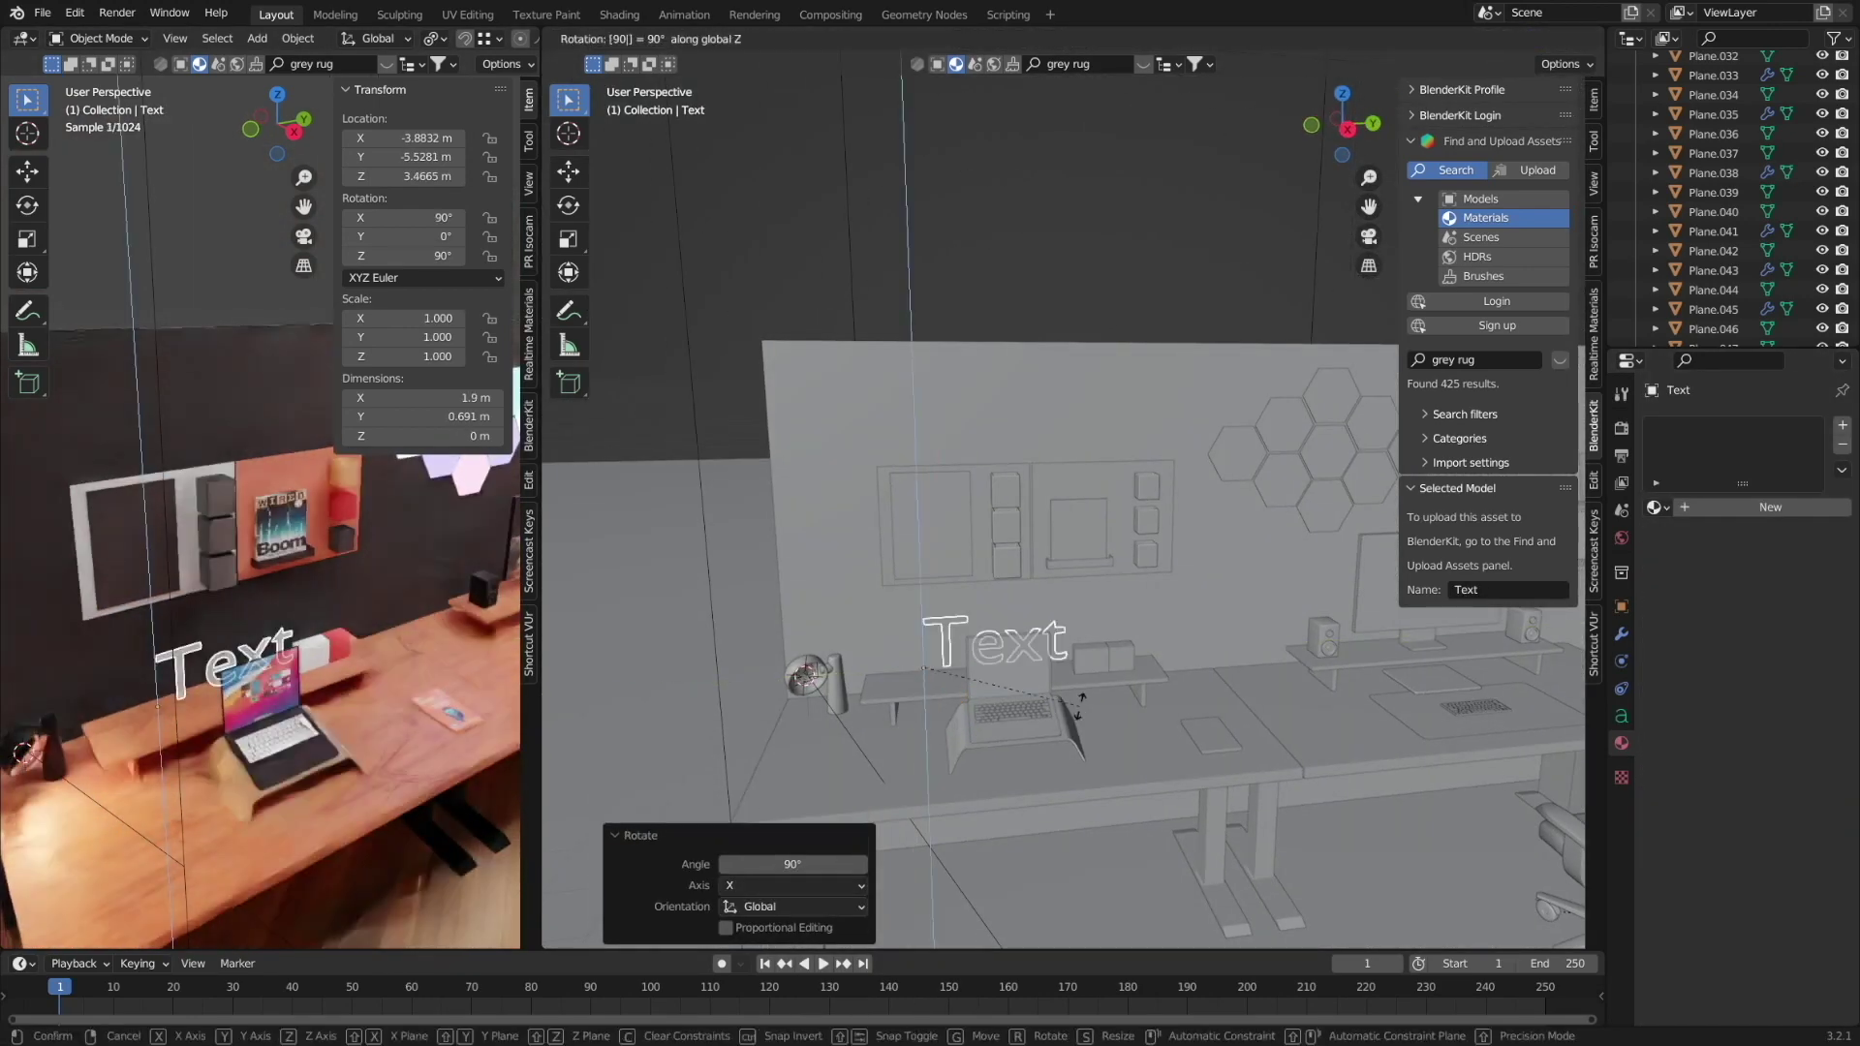
key(Return)
Move the text along X onto the wall at the left board and reduce its font size.
key(KP_3)
key(g)
key(x)
key(Return)
click(1621, 716)
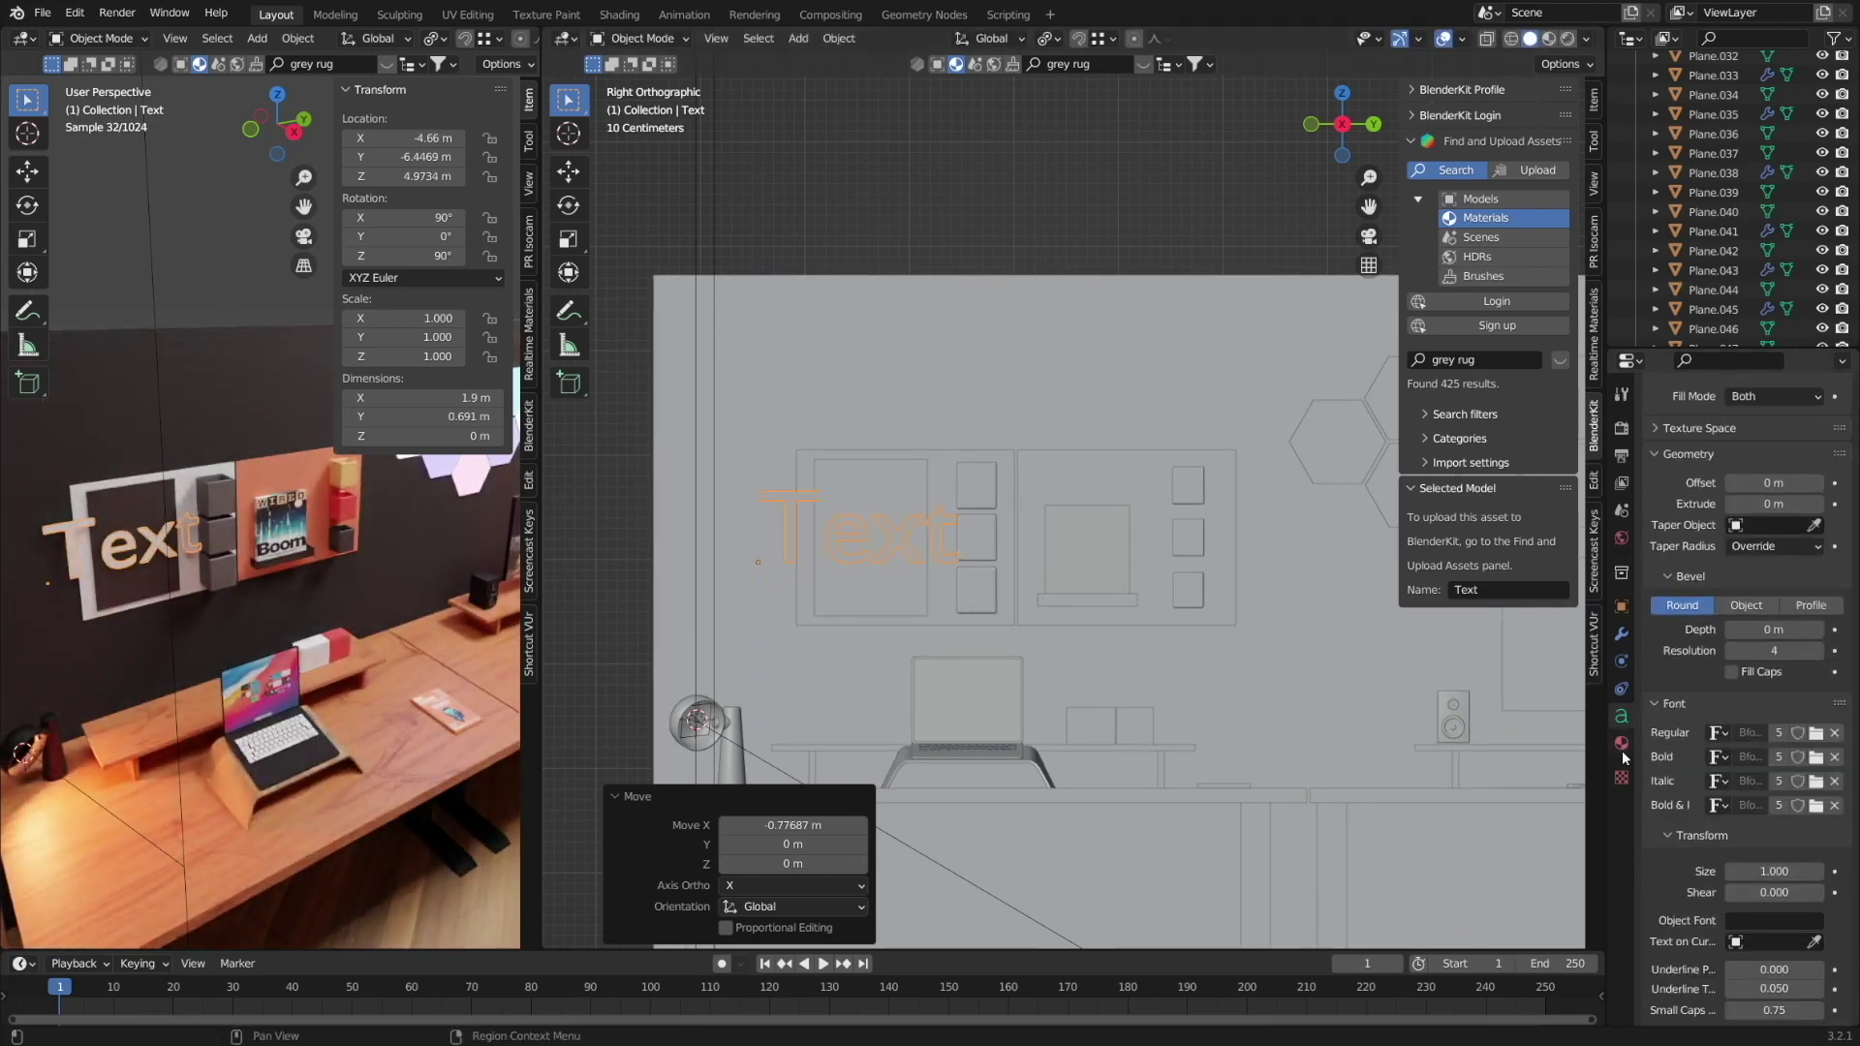
scroll(1744, 756, down, 4)
drag(1774, 728, 1724, 728)
scroll(1699, 608, up, 5)
Replace the text with bold, centred lines reading FEATURE MEDIA VAN HQ at size 0.280 and position it on the left board's panel.
key(Tab)
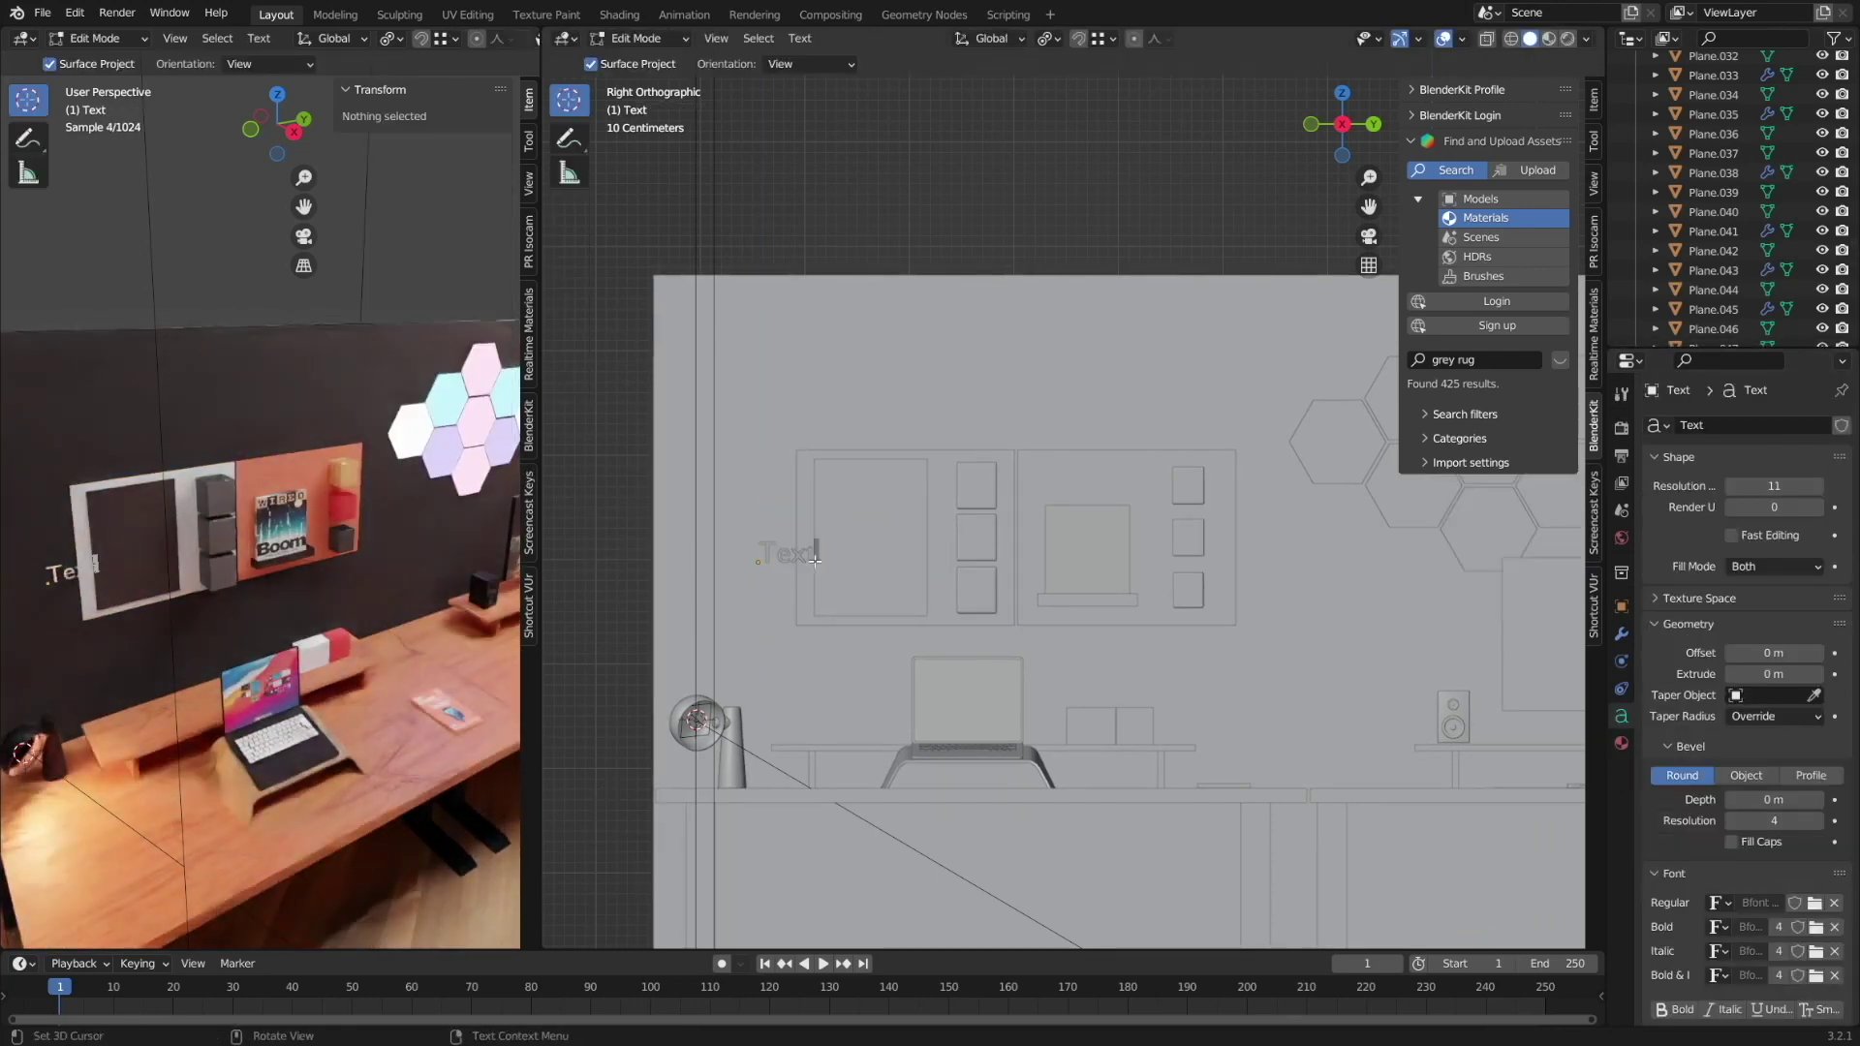
scroll(1787, 799, down, 3)
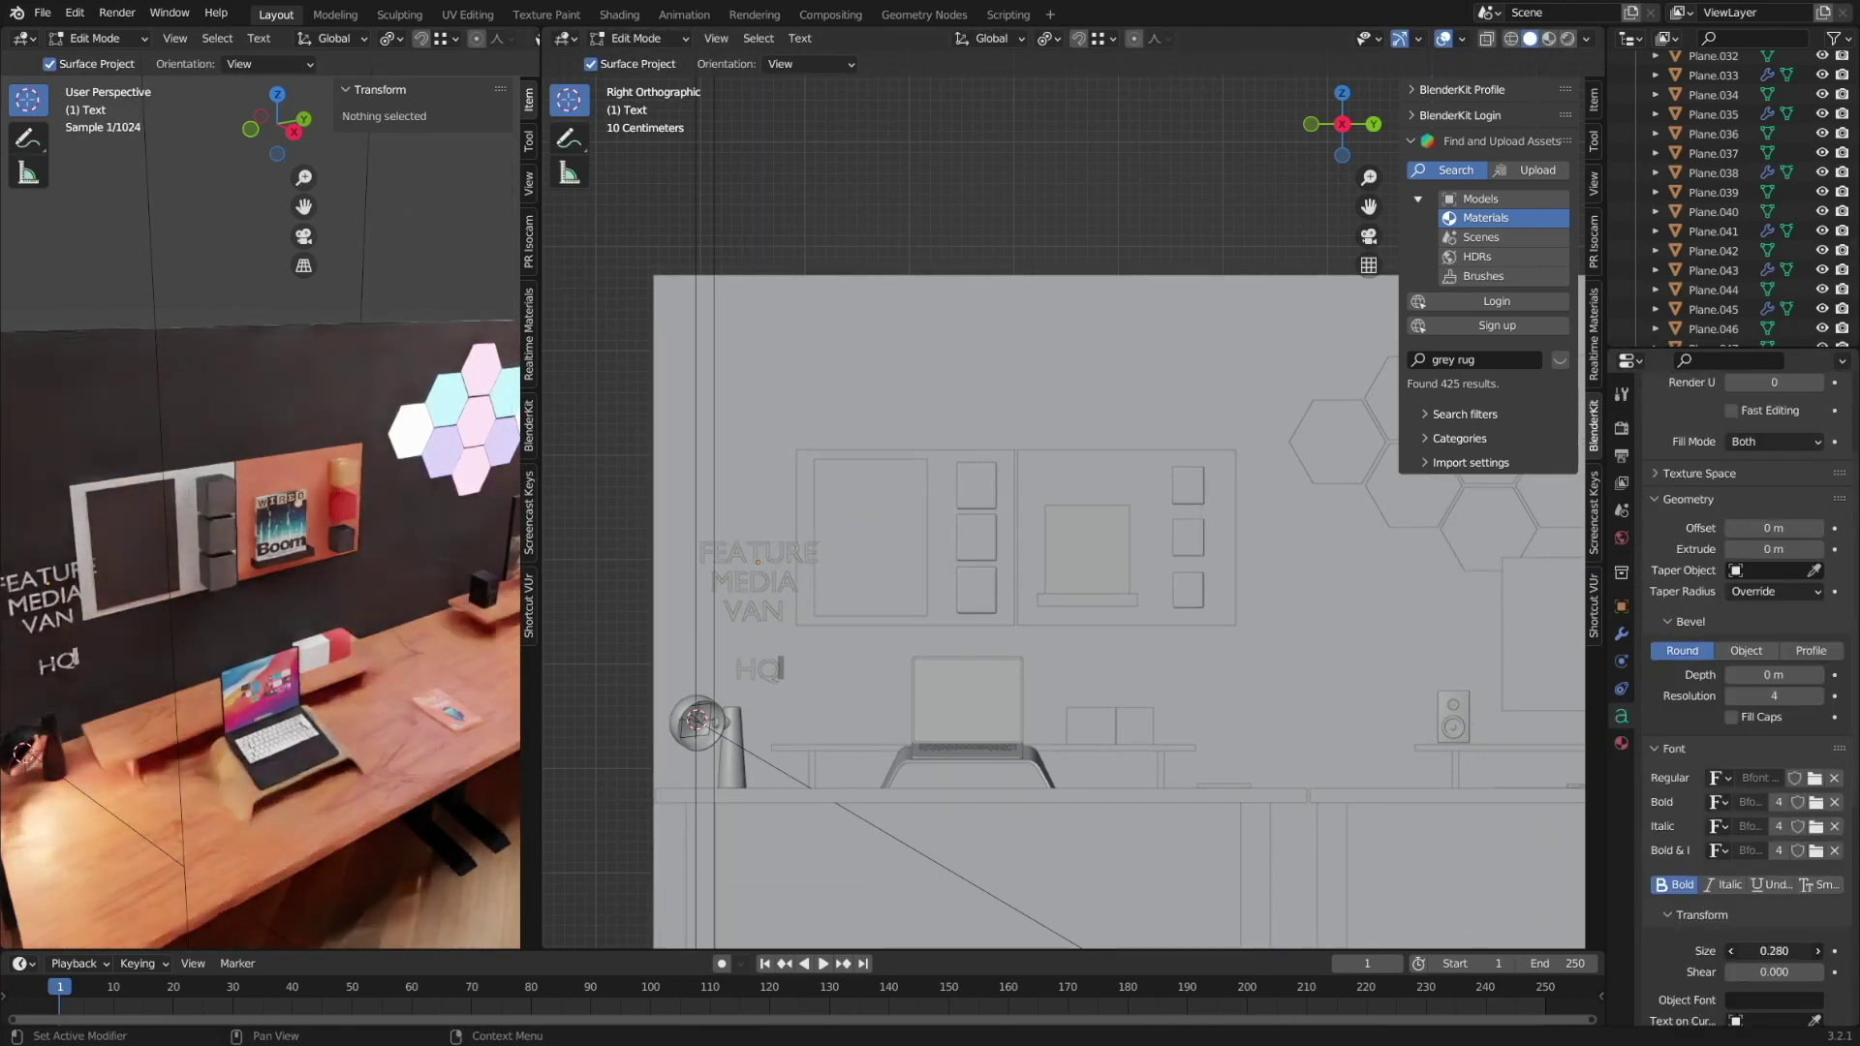
key(Tab)
key(g)
key(z)
click(1033, 596)
key(KP_7)
middle_drag(1021, 589, 908, 405)
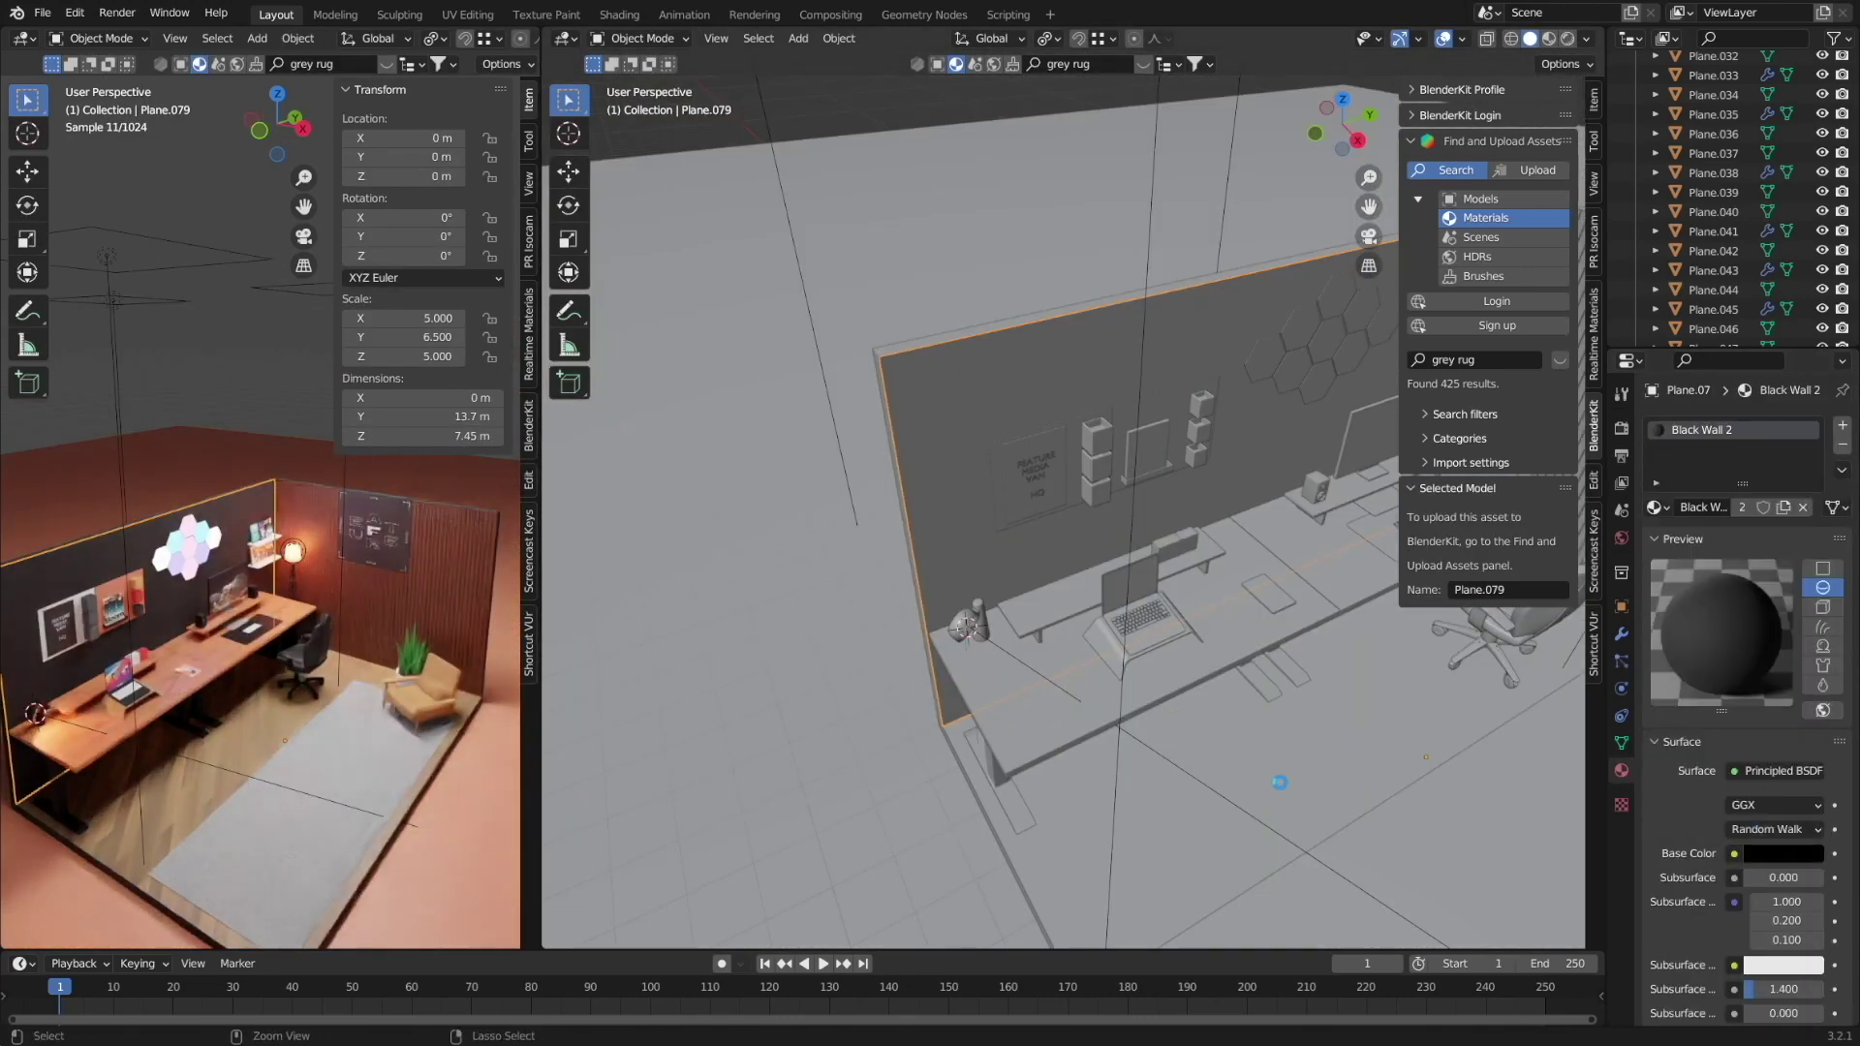
Create a TrueIsocam isometric camera and adjust its orthographic scale and vertical position to frame the whole room.
scroll(1237, 171, down, 10)
ctrl+scroll(1502, 168, up, 2)
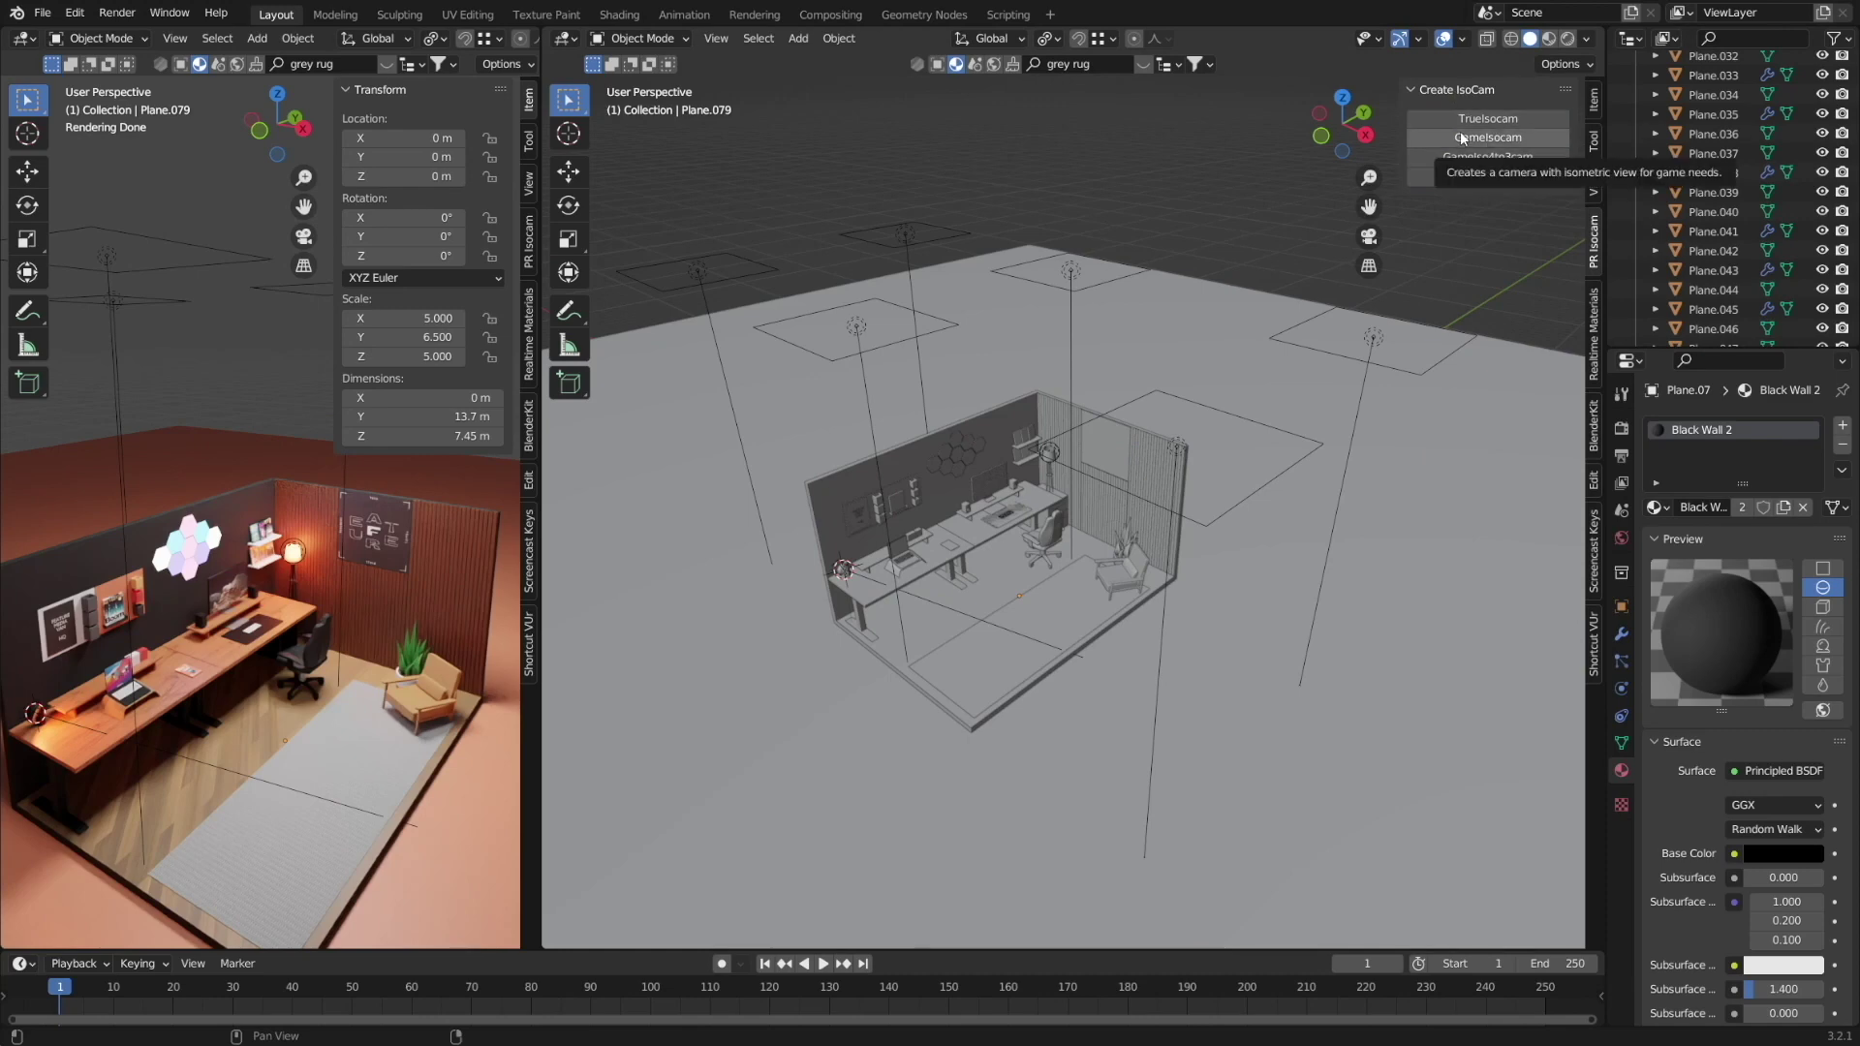
click(1511, 118)
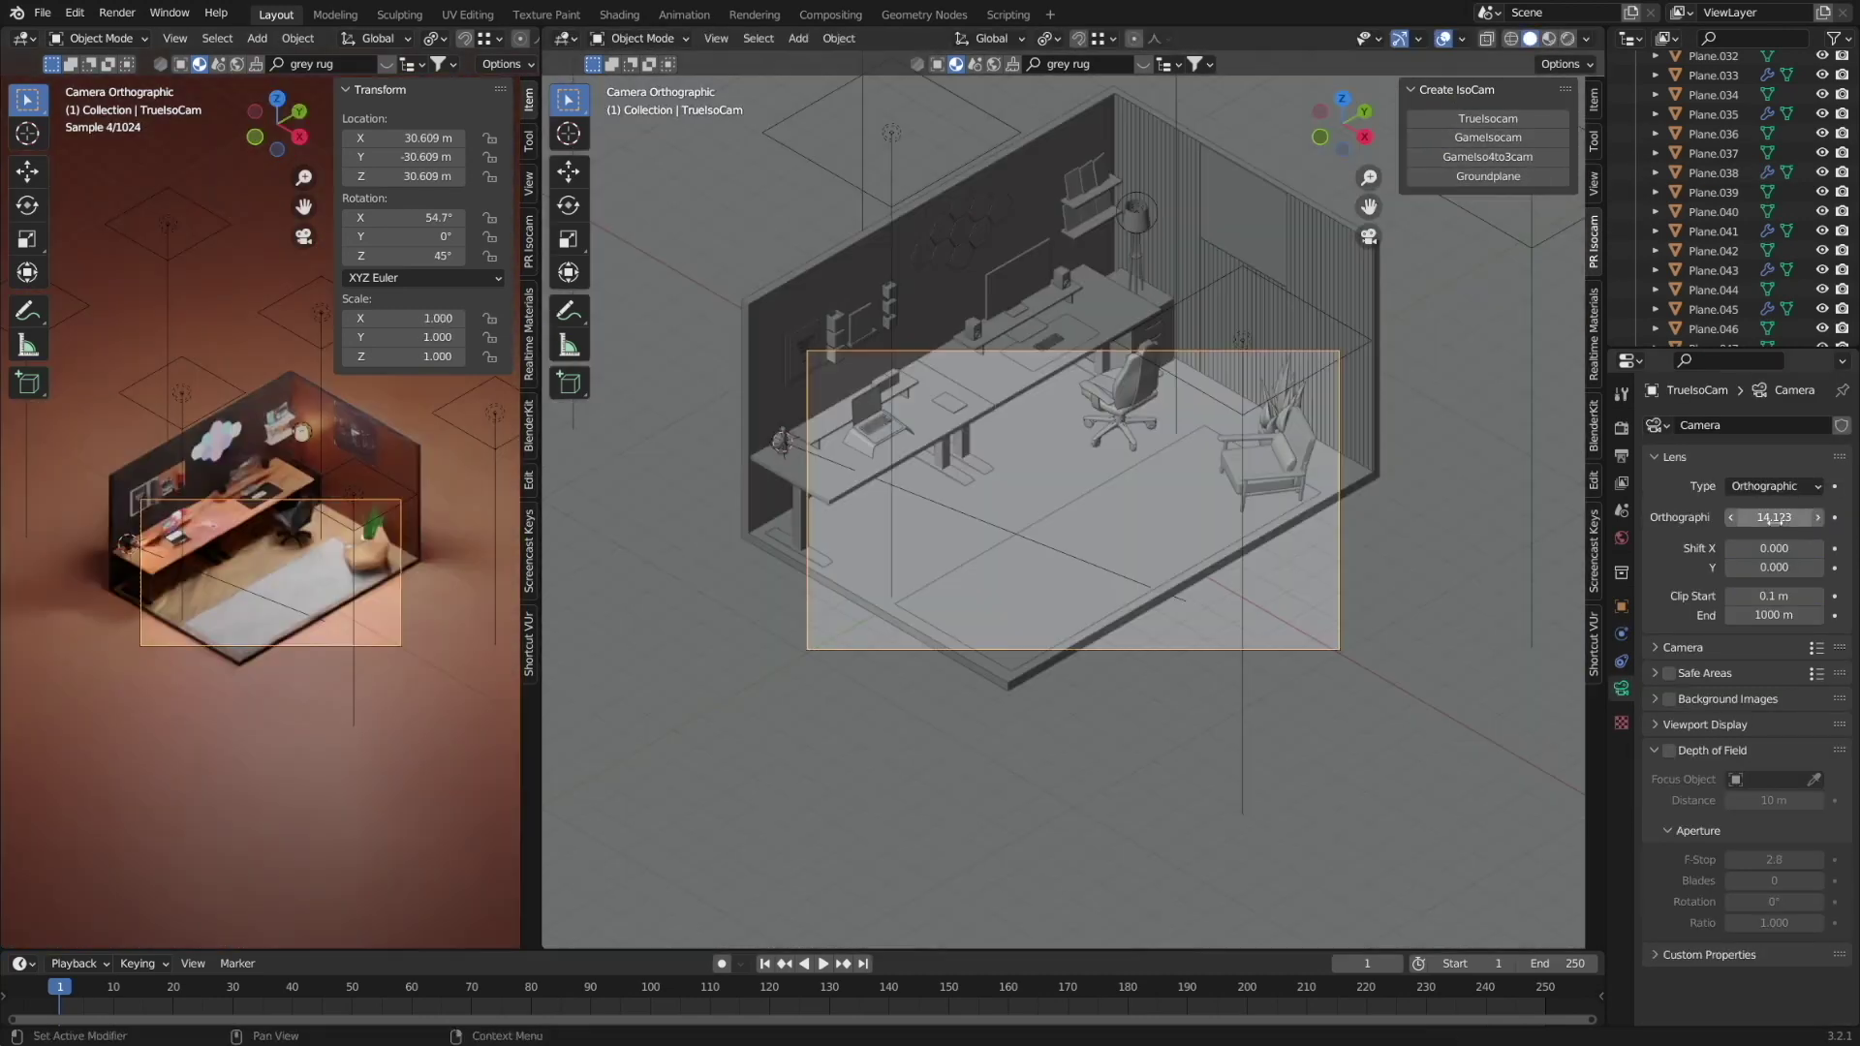
mouse_move(1773, 518)
mouse_down()
mouse_move(1840, 517)
mouse_move(1759, 548)
mouse_up()
key(g)
key(z)
click(1773, 548)
Adjust the power of the area light outside the desk wall and place a further area light beside it.
click(934, 291)
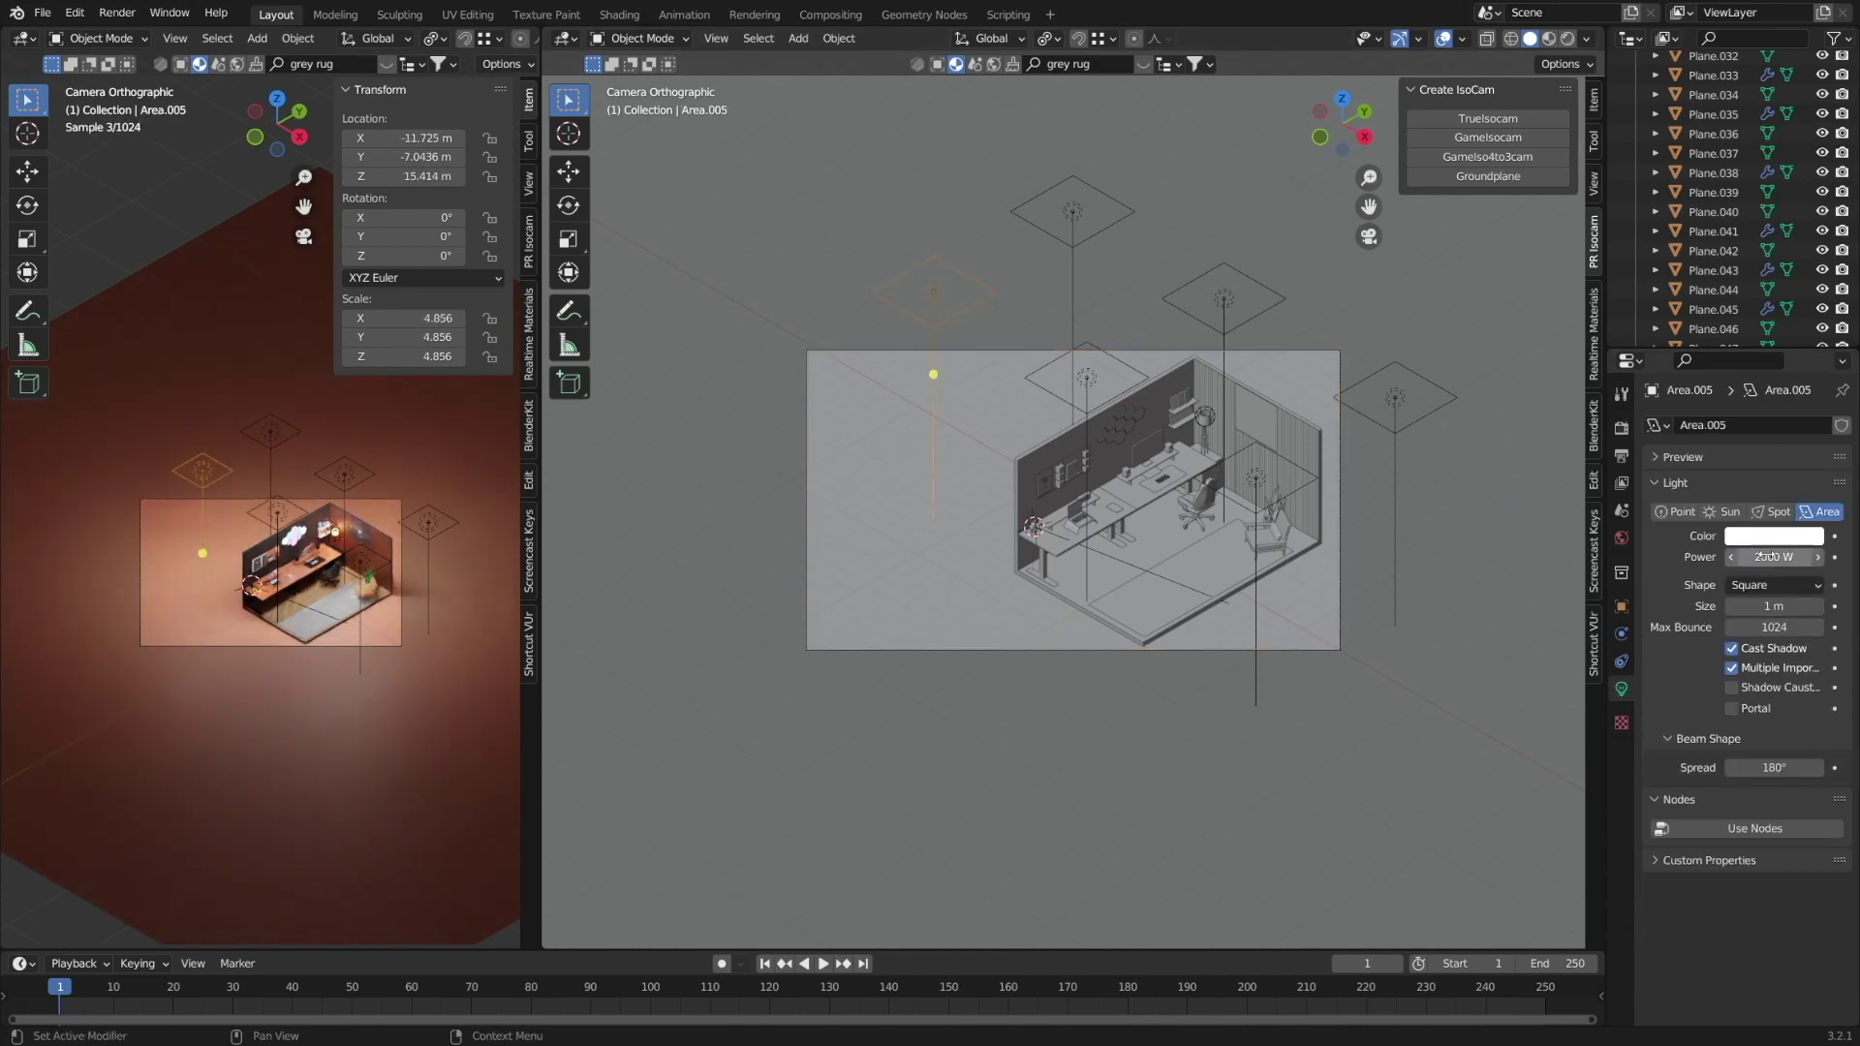
scroll(397, 694, up, 2)
key(Return)
Assign the Gold 2.001 material to the large ground plane and change its base color to a light orange.
click(852, 768)
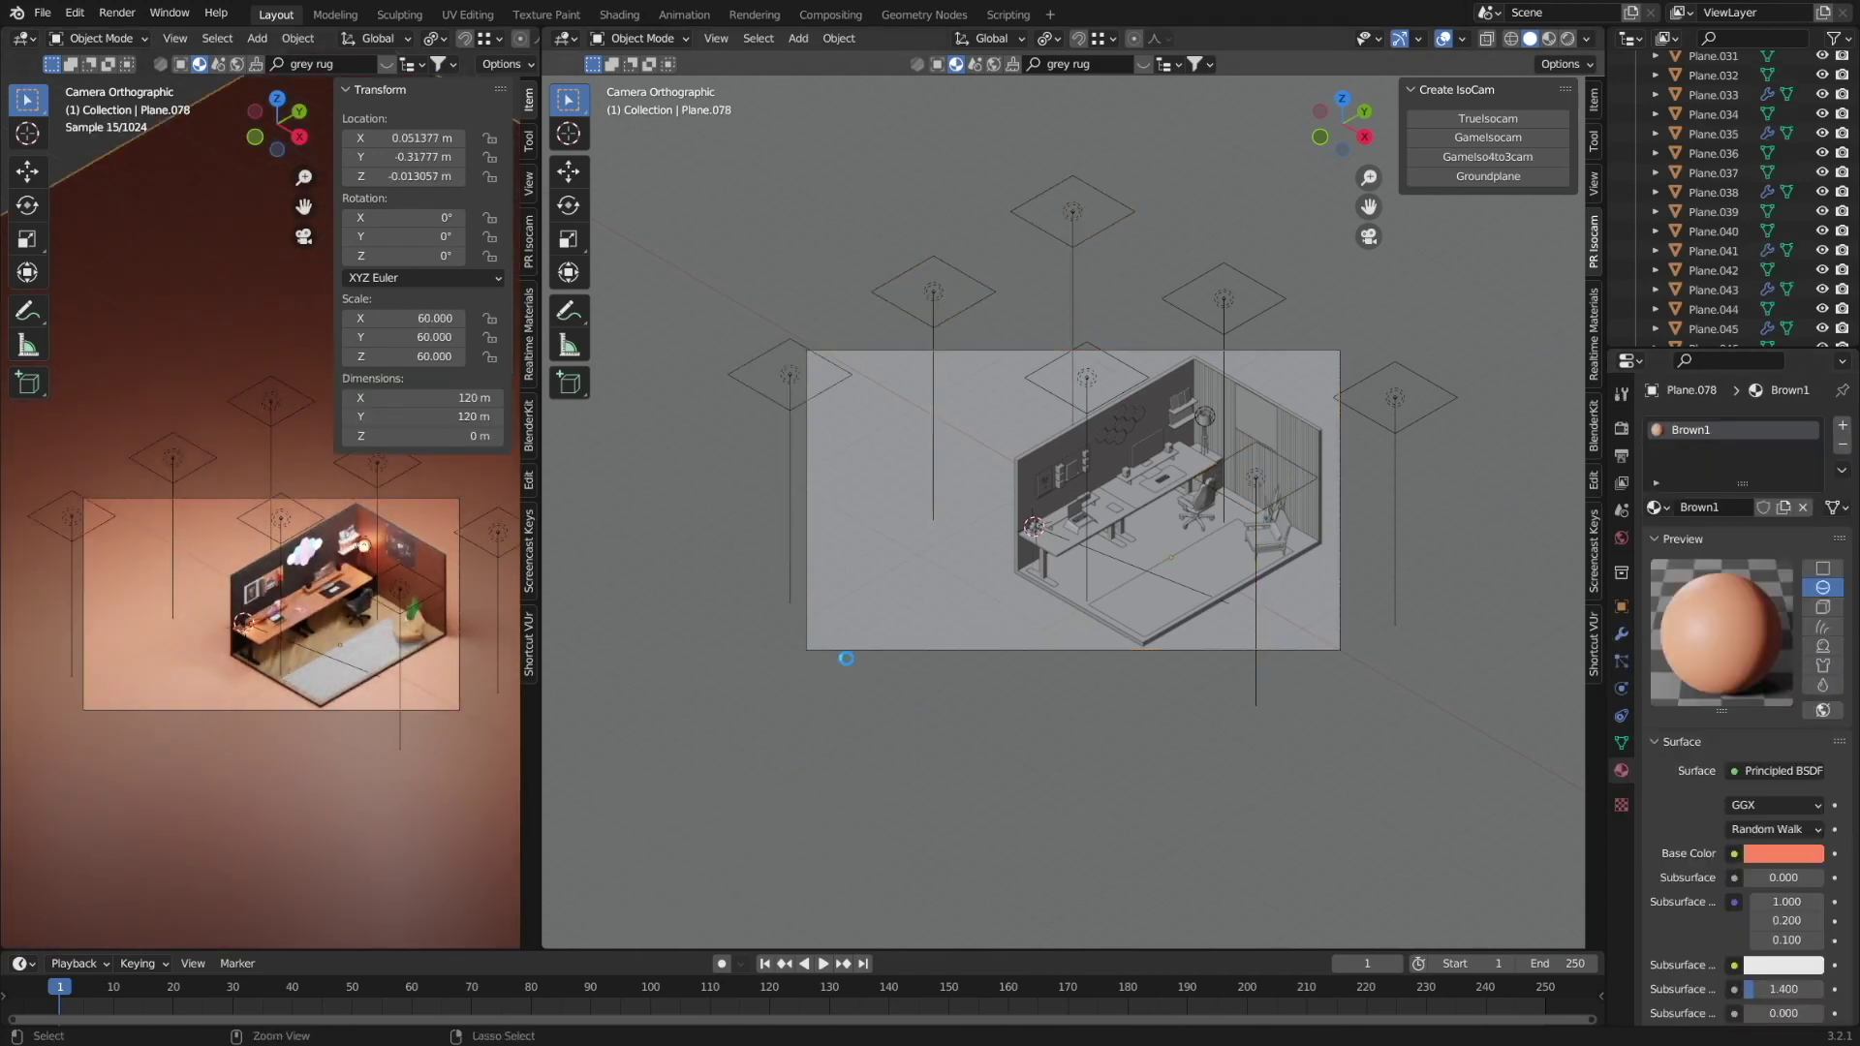
click(43, 13)
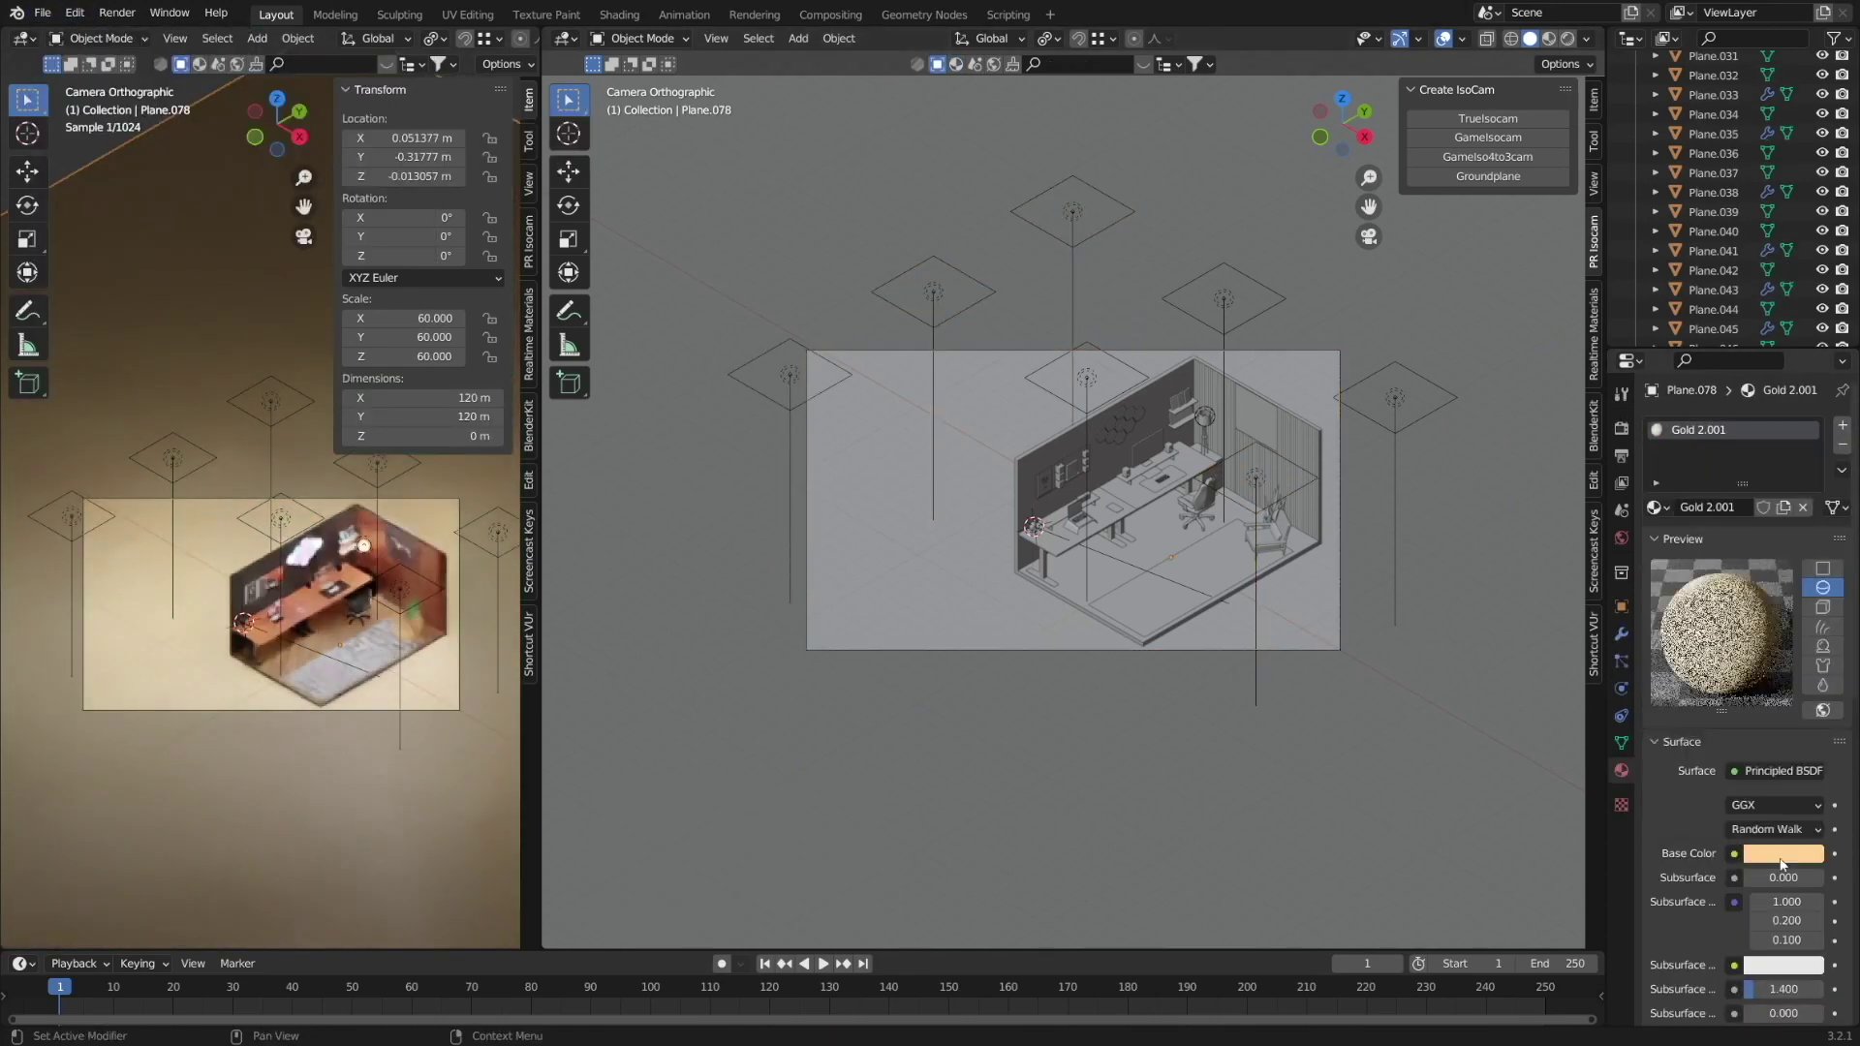
click(1783, 854)
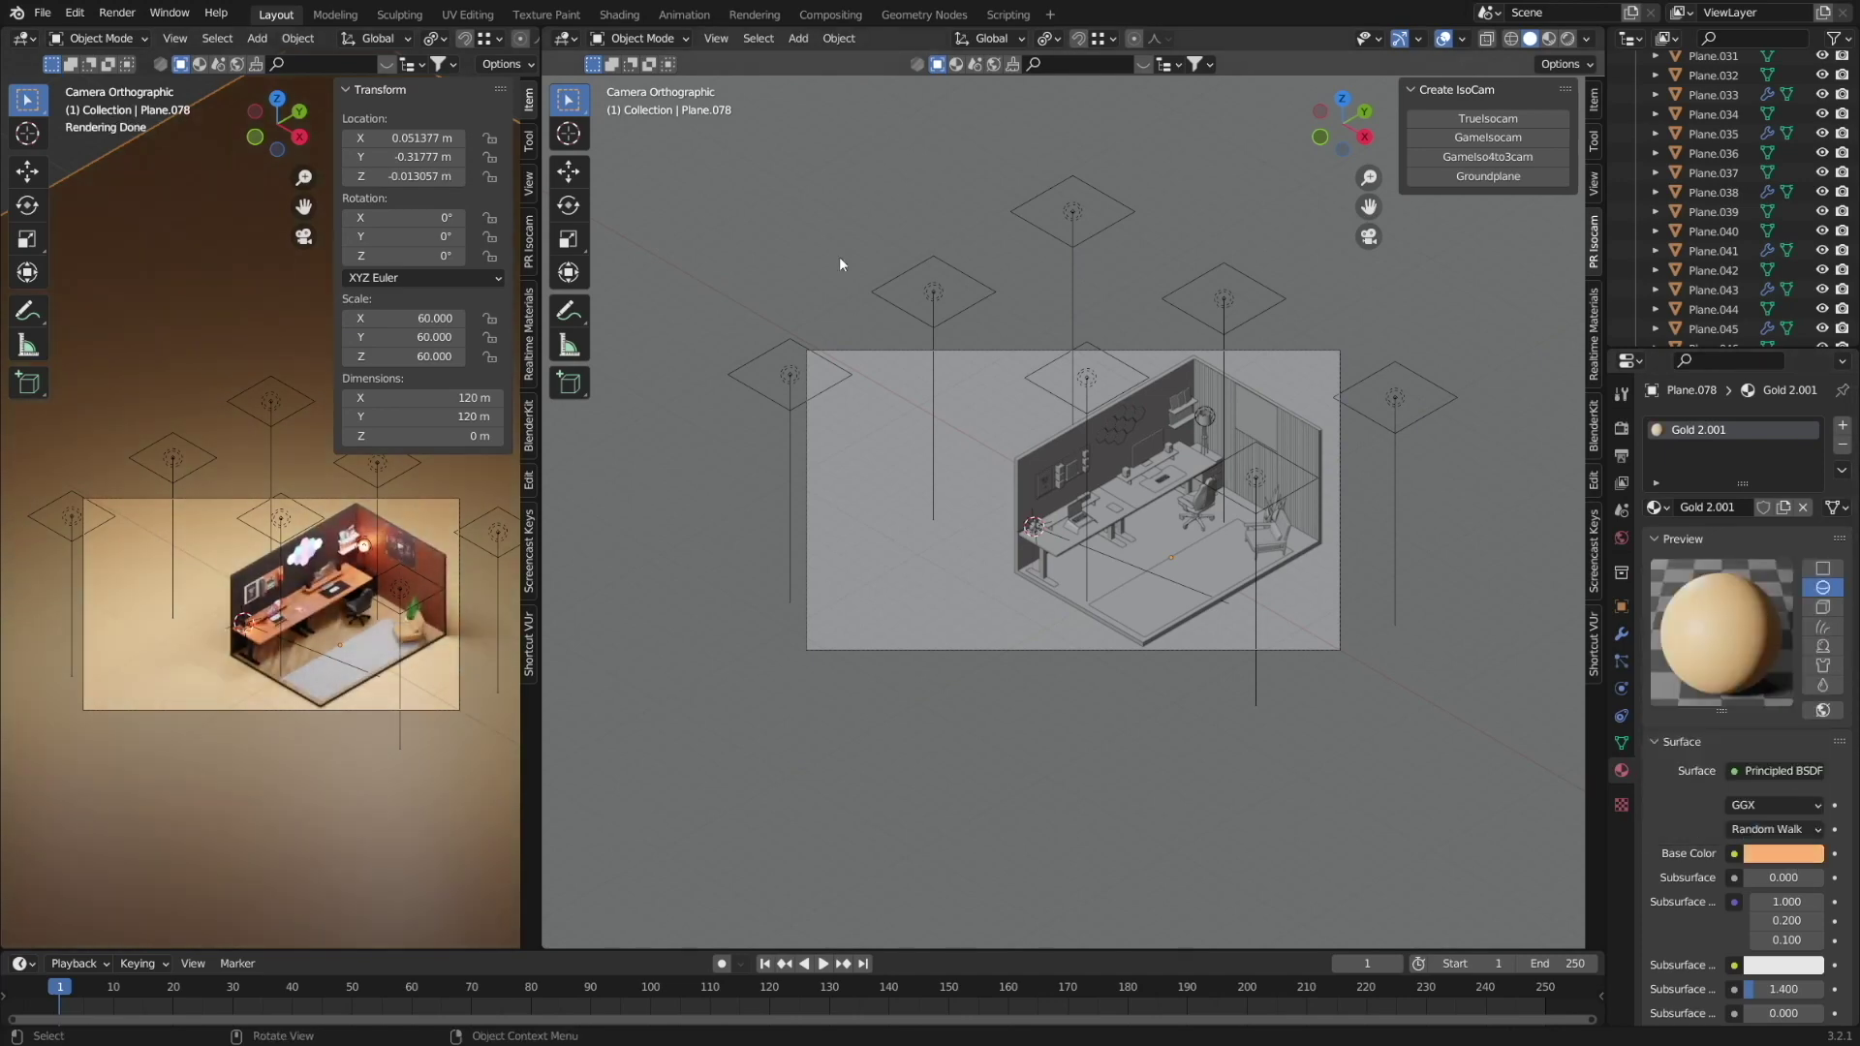
Set the Cycles render max samples to 7000 and the render noise threshold to 0, and start rendering the image.
click(1620, 427)
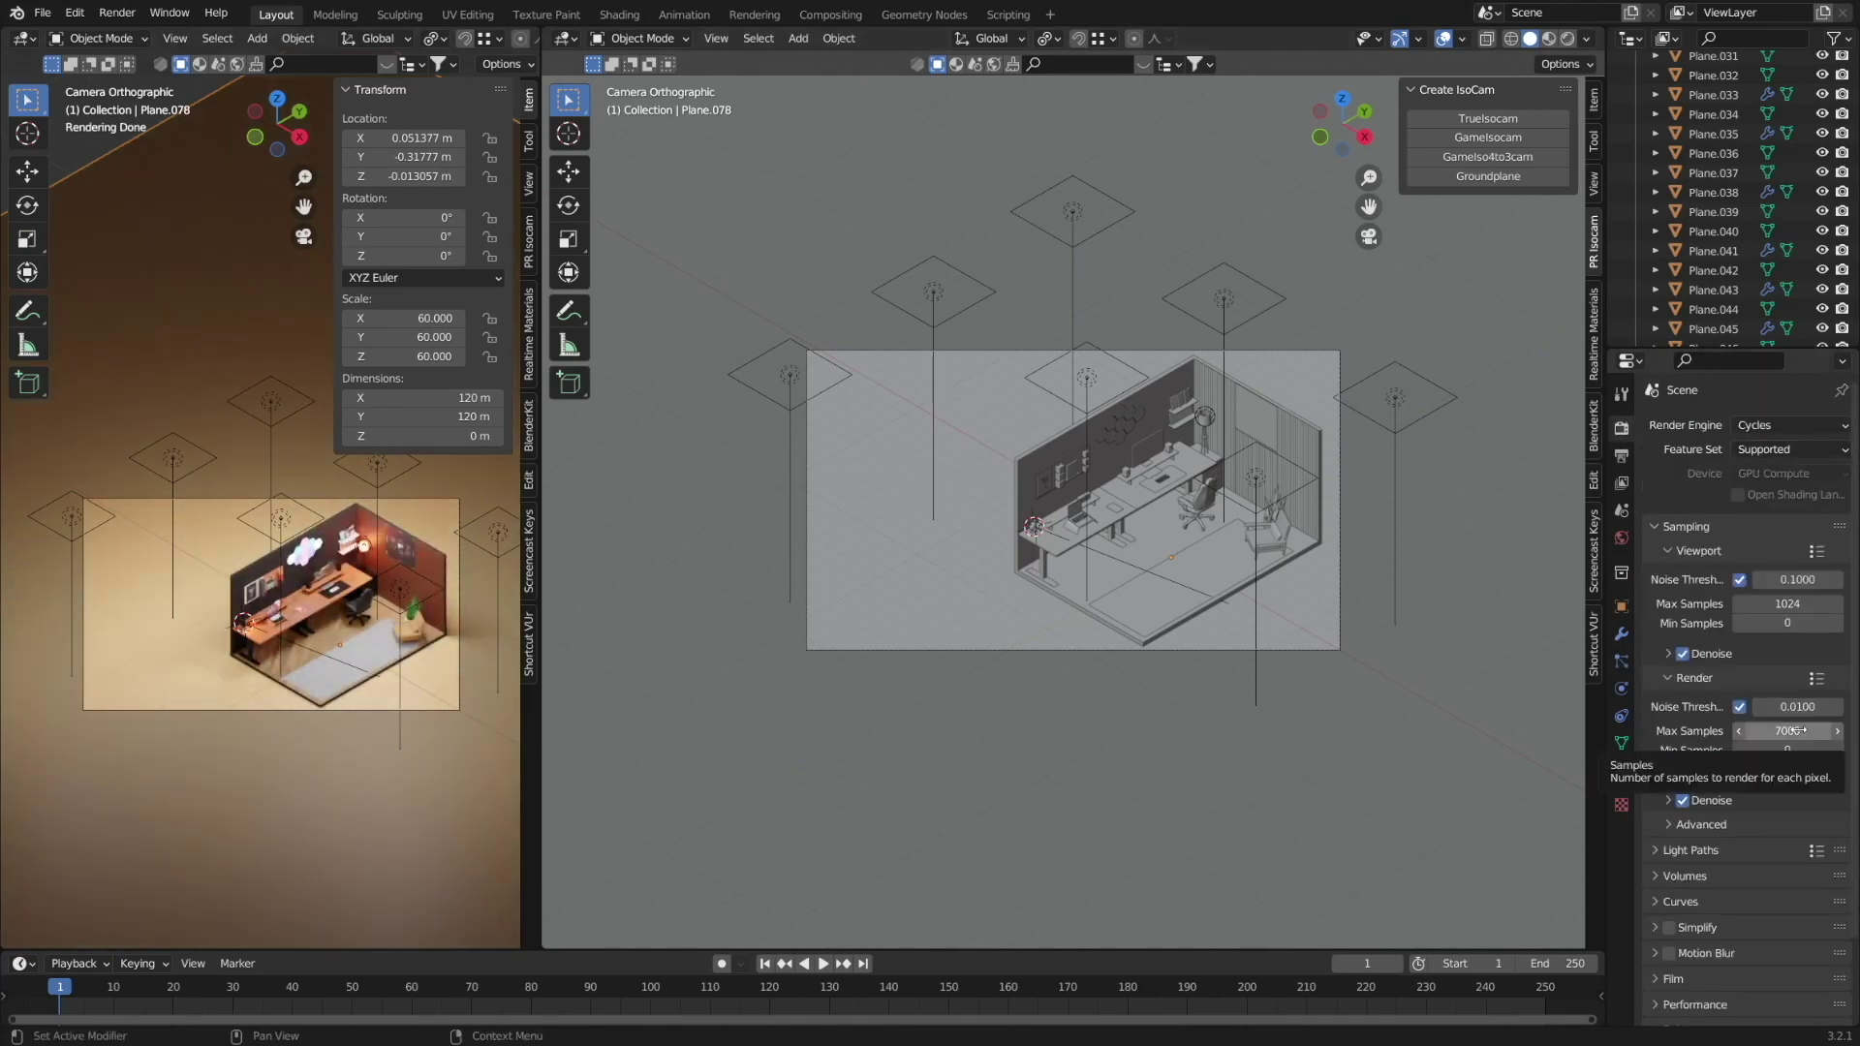
click(1802, 708)
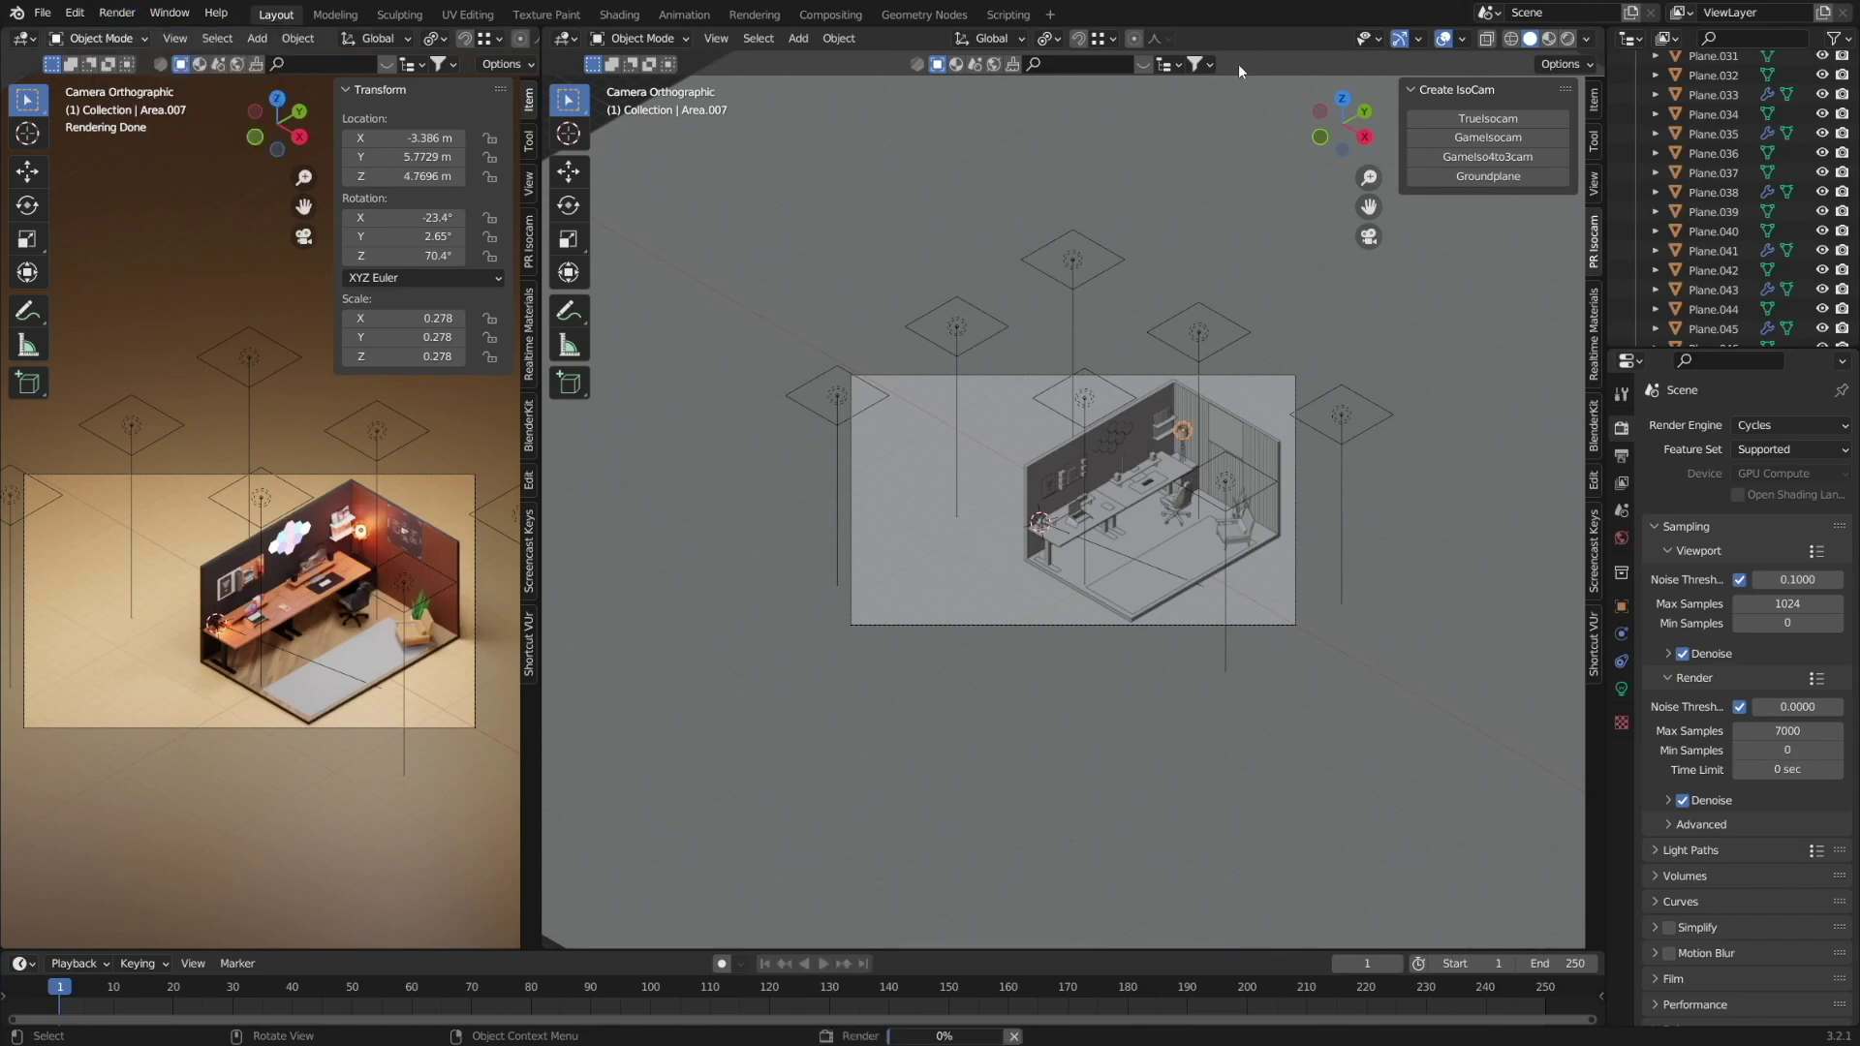